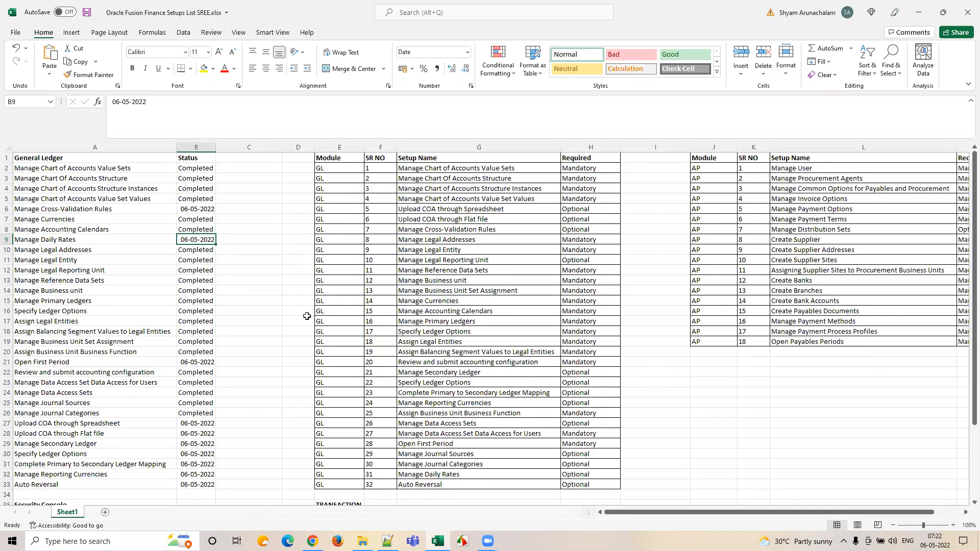
Switch to Chrome and open the Journals work area under General Accounting.
click(313, 541)
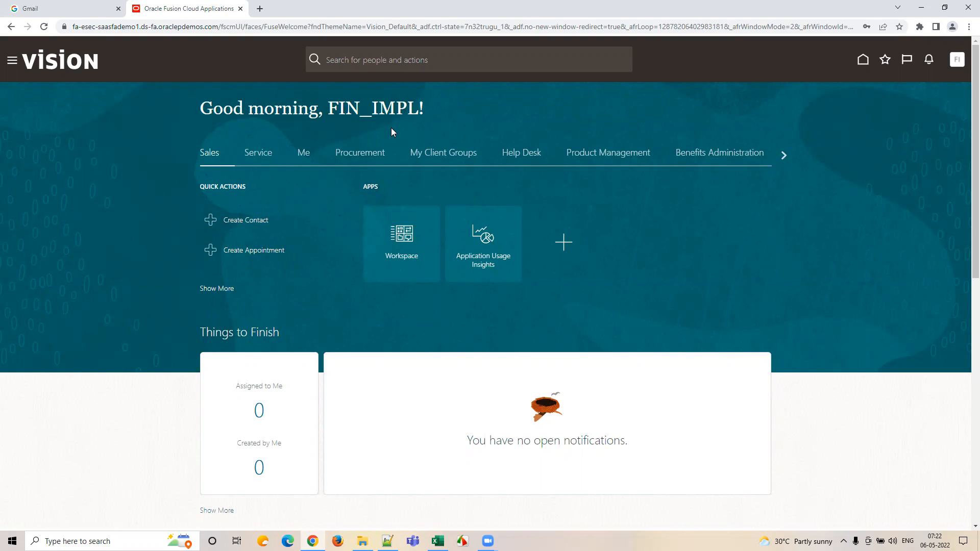
click(784, 154)
click(784, 154)
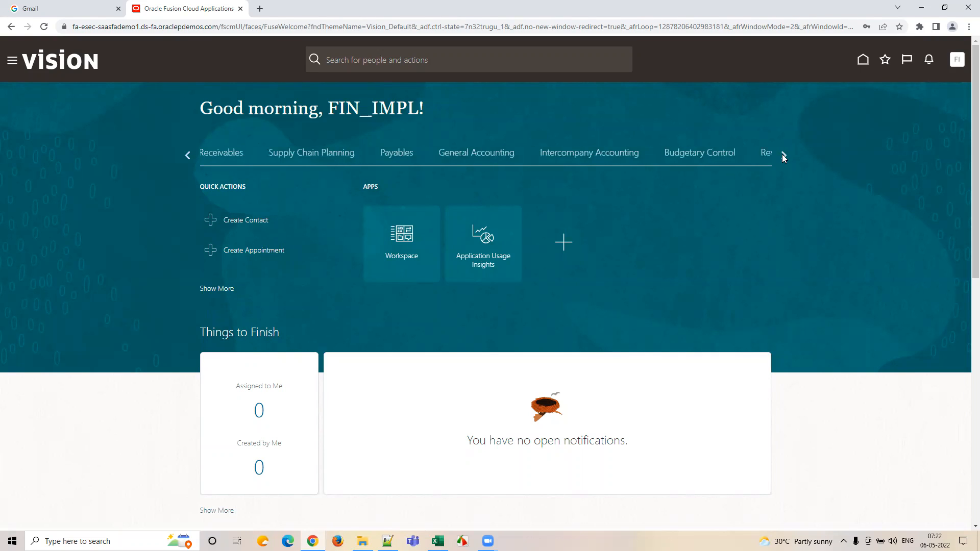
click(446, 152)
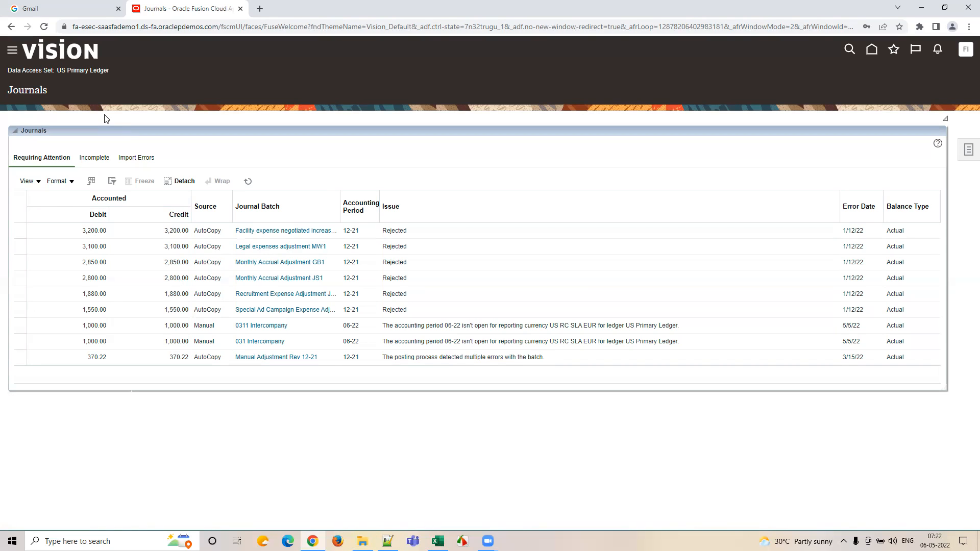
click(44, 26)
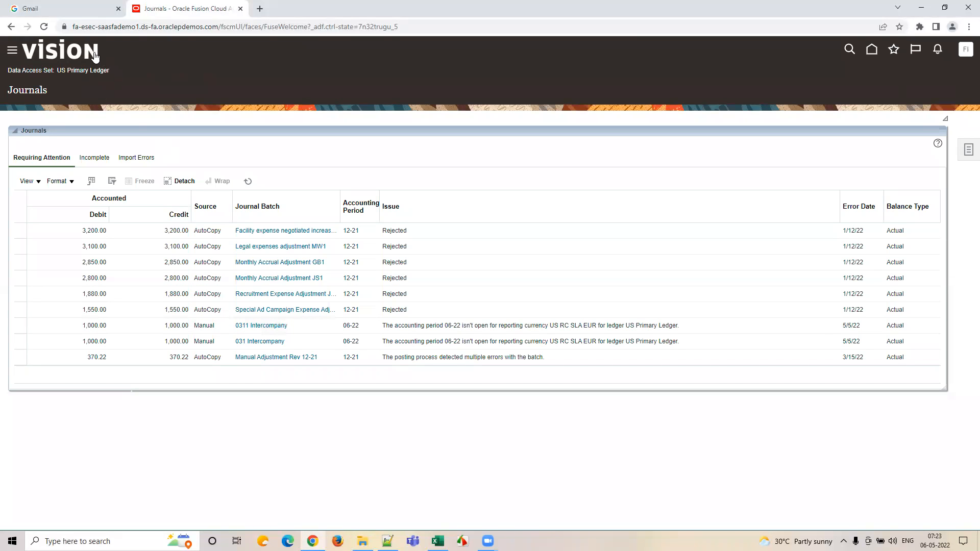
Return to the home page and open Setup and Maintenance.
click(94, 54)
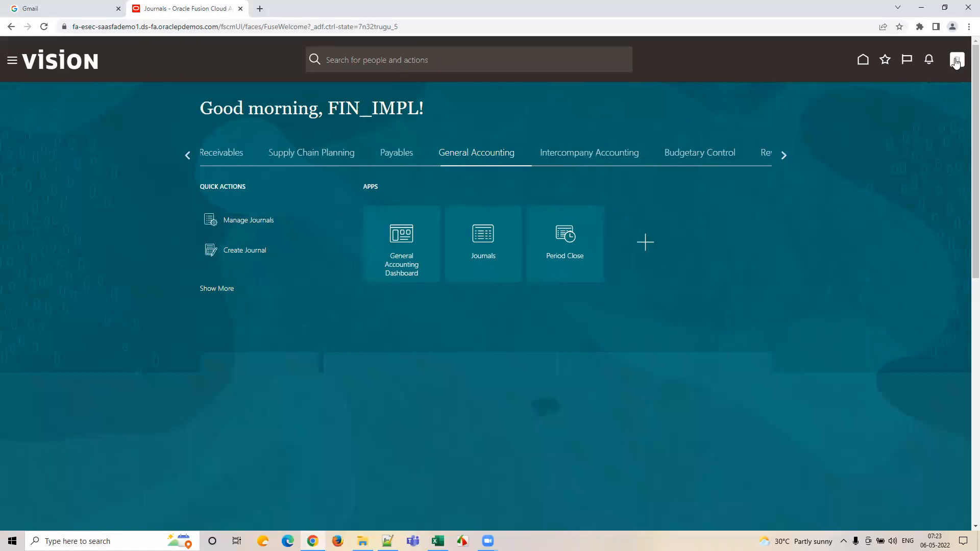
click(956, 62)
click(785, 215)
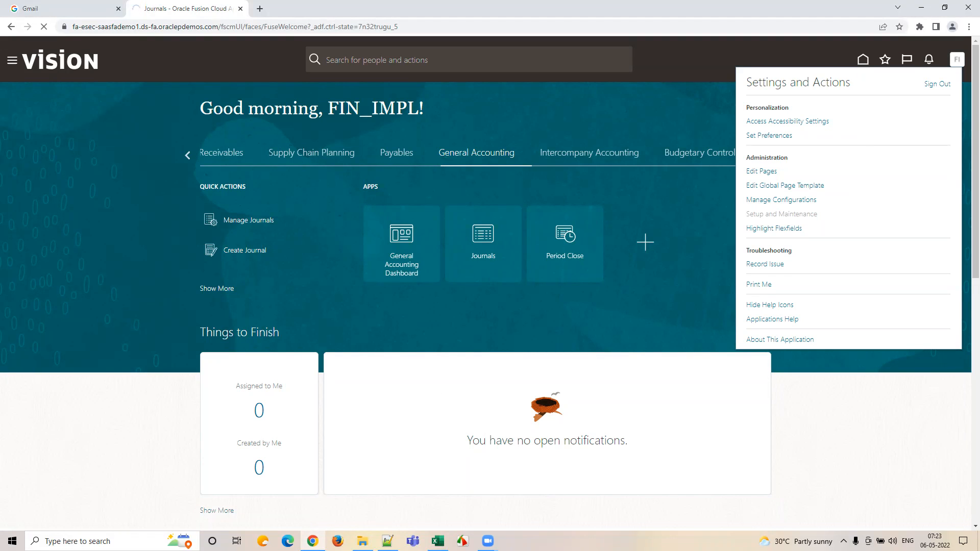
Switch to Excel and review the General Ledger setup list with its module, setup name, requirement and status columns.
click(438, 541)
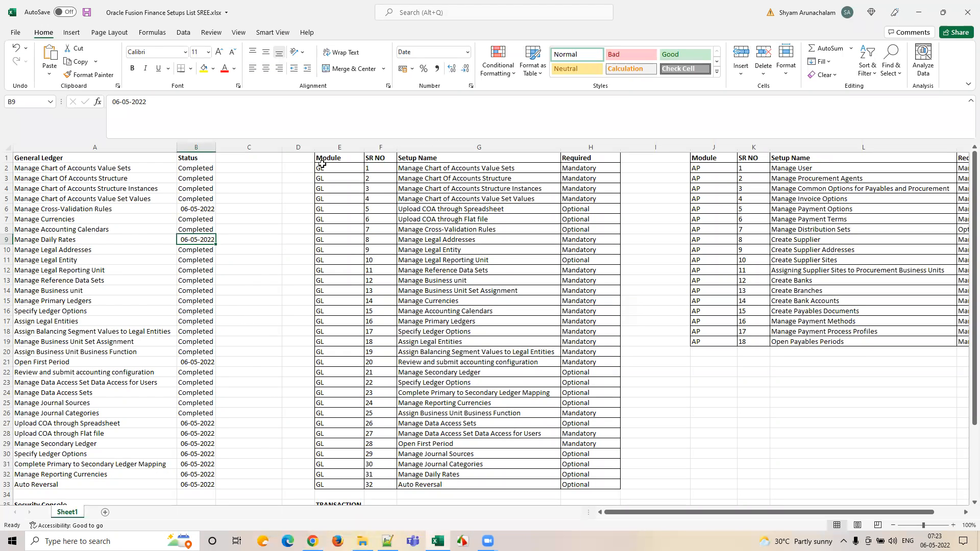
drag(328, 158, 585, 485)
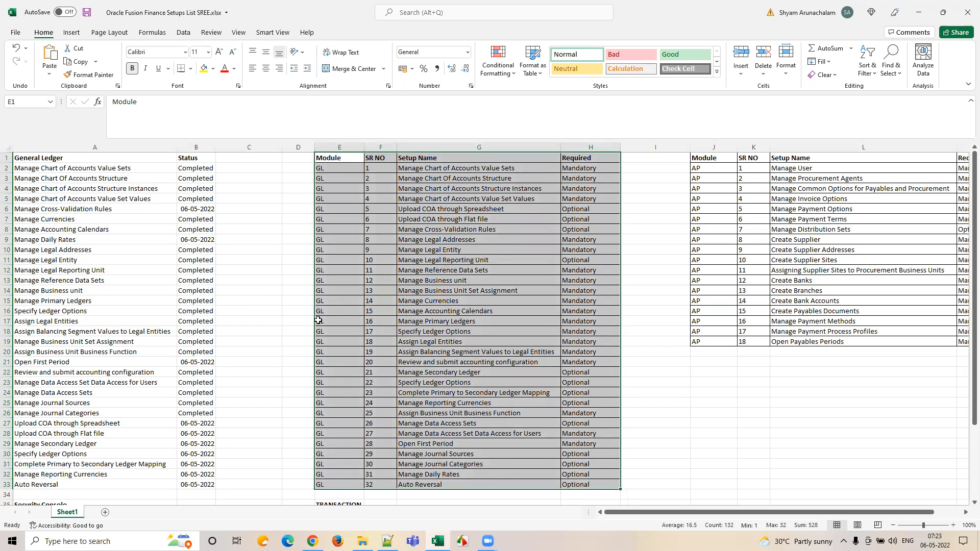
click(180, 260)
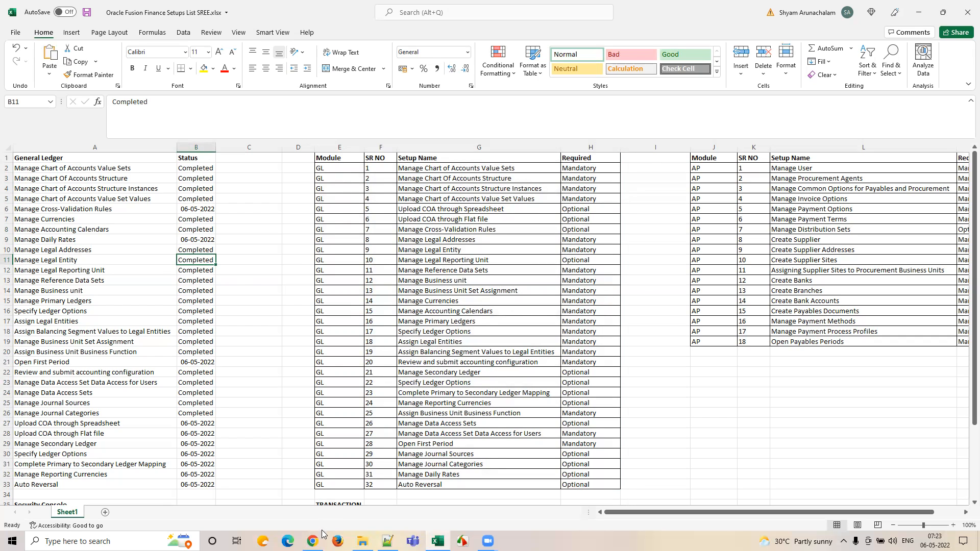
Switch back to Chrome and change the setup offering to Financials.
mouse_move(313, 541)
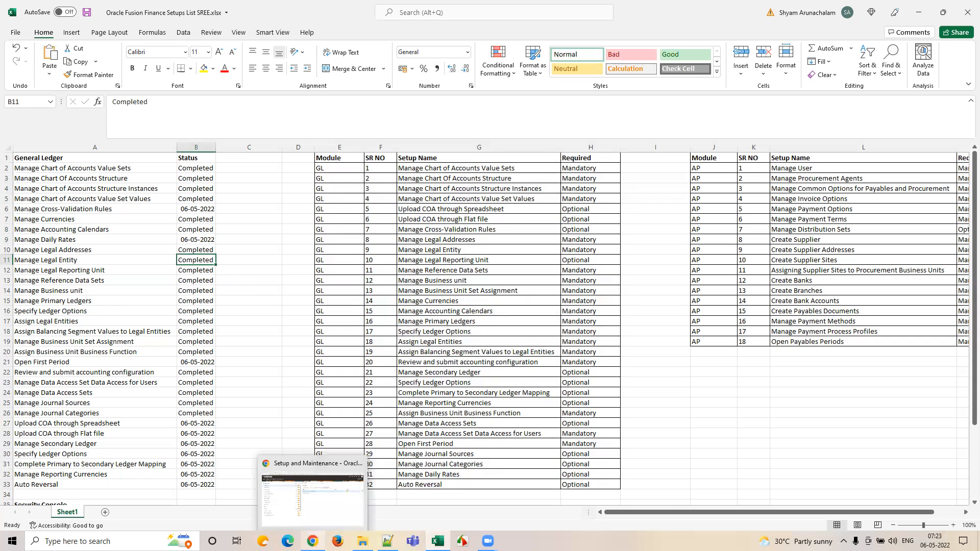
click(312, 498)
click(174, 75)
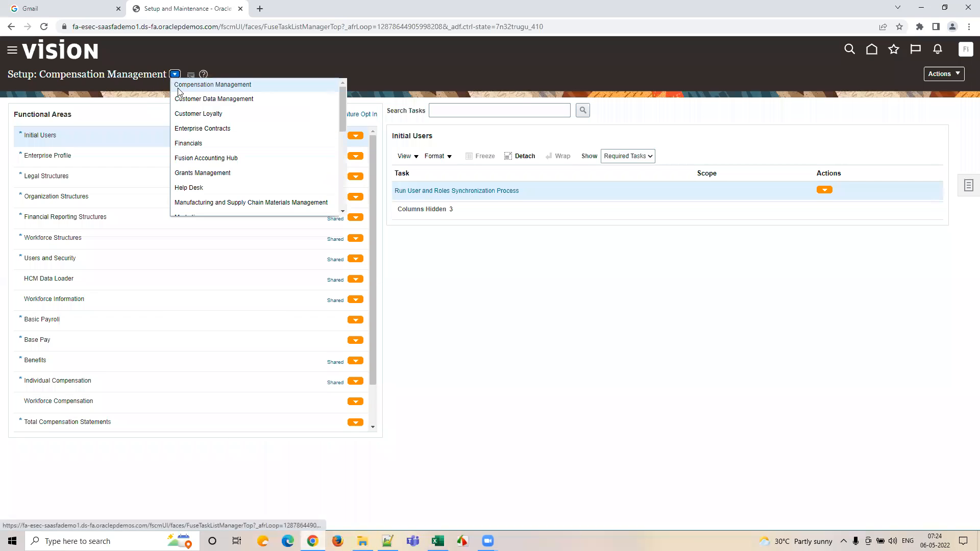
click(199, 143)
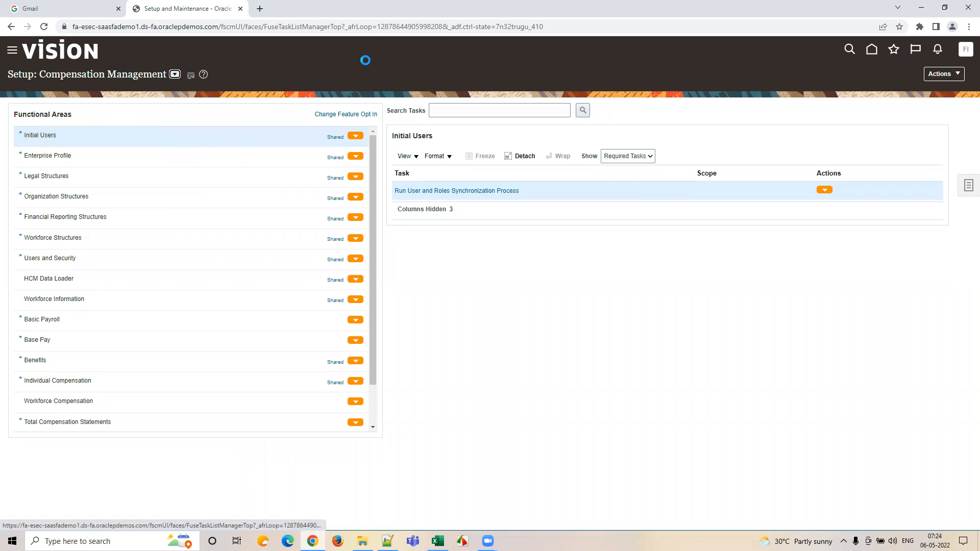
Search the setup tasks for "Open First Period" and open that General Ledger task.
click(465, 114)
text(Open)
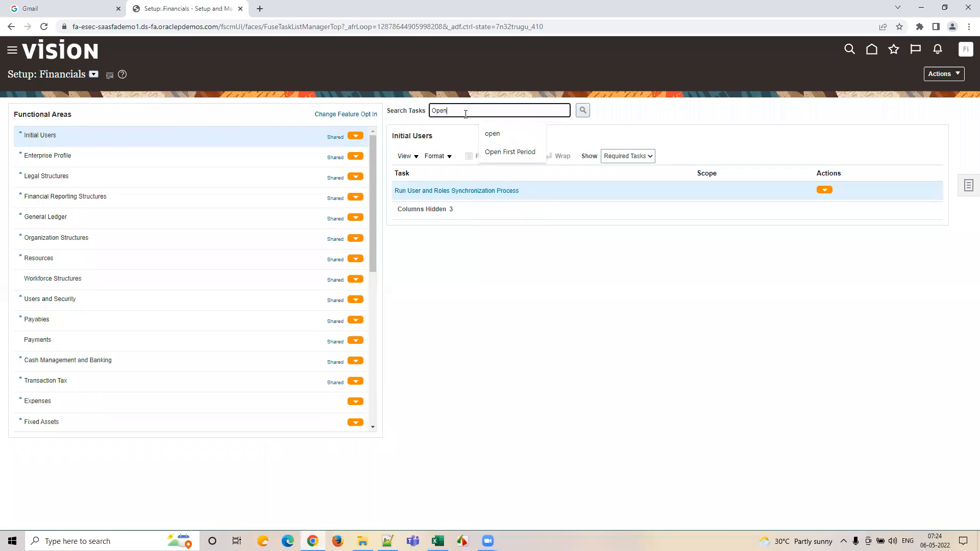
key(Down)
key(Return)
key(Return)
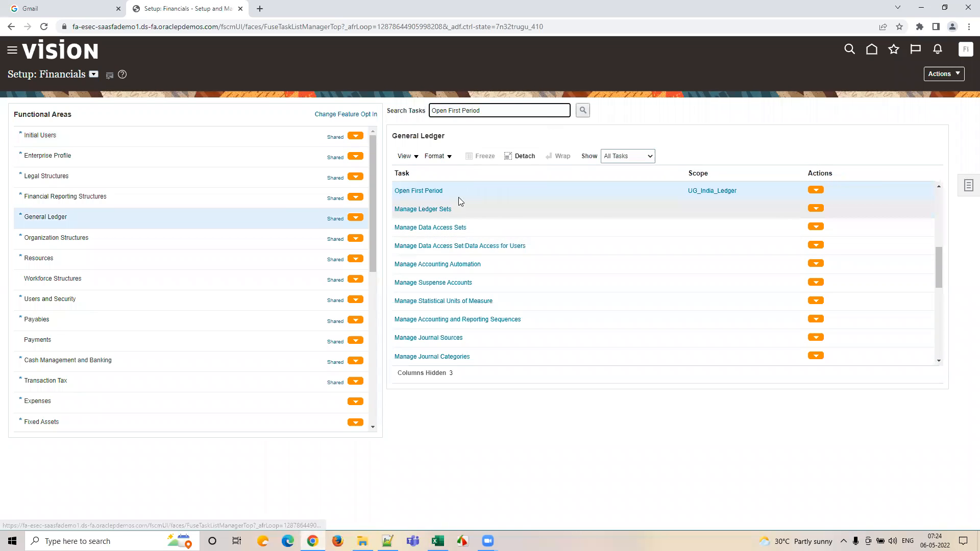
click(442, 191)
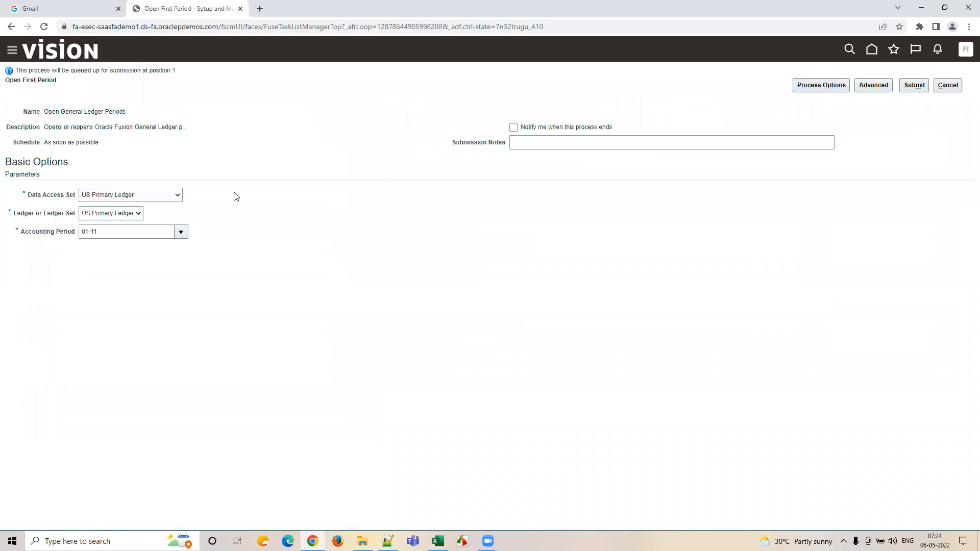
Submit the Open First Period process with data access set UG_India_Ledger and accounting period 01-22.
click(172, 195)
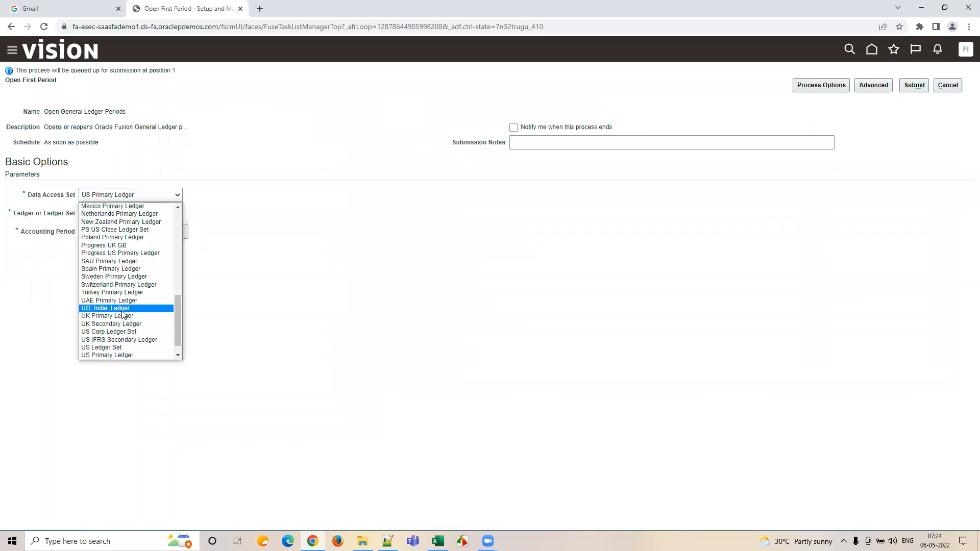
click(98, 309)
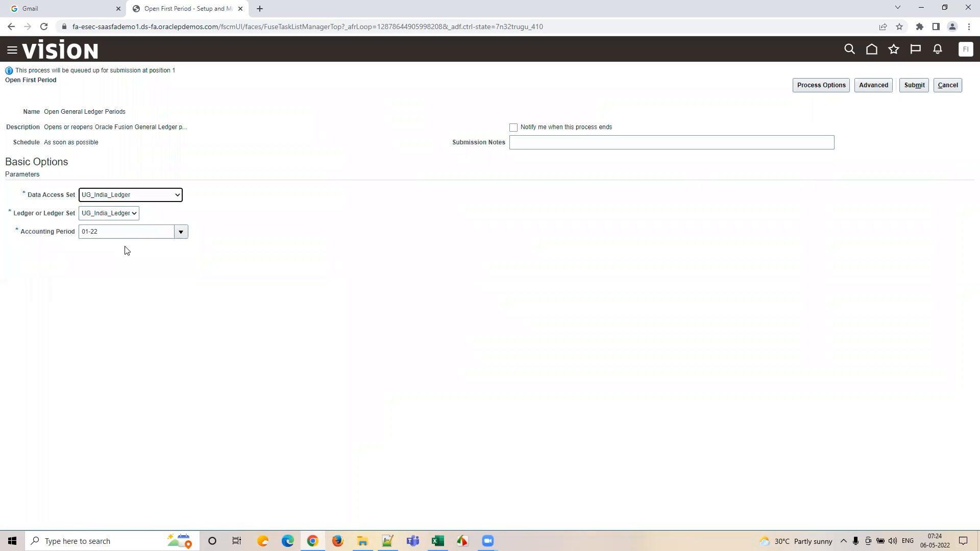
click(114, 231)
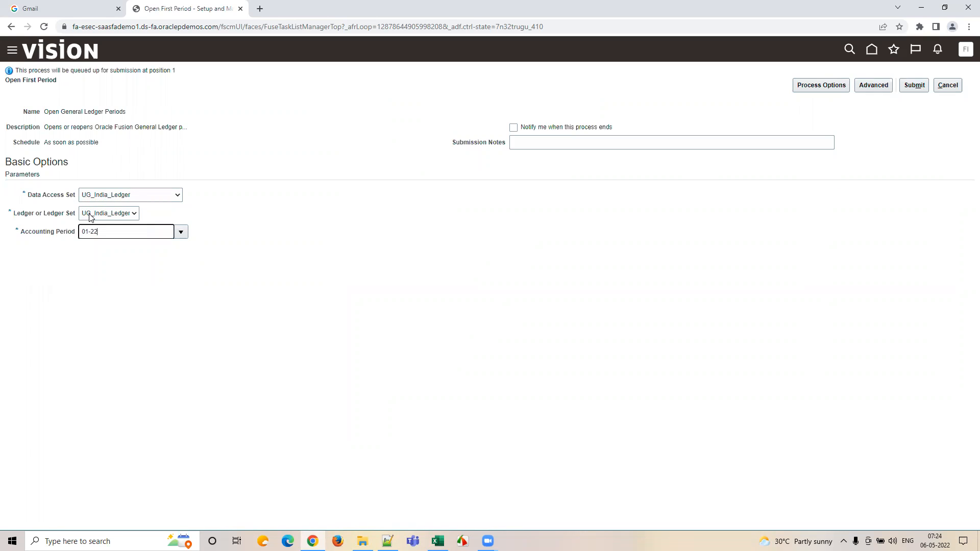
click(918, 87)
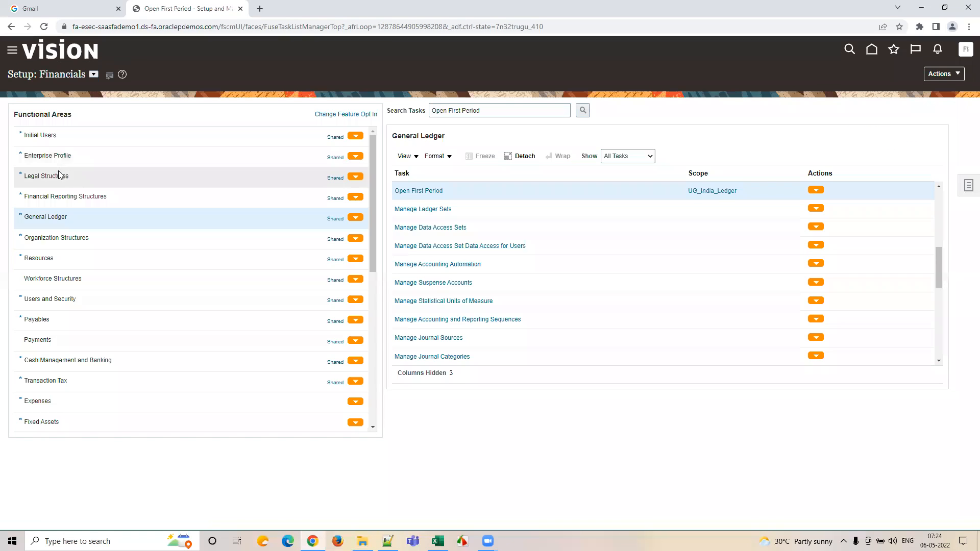
Open Scheduled Processes from the home page's Tools group and check the status of Open General Ledger Periods.
click(48, 55)
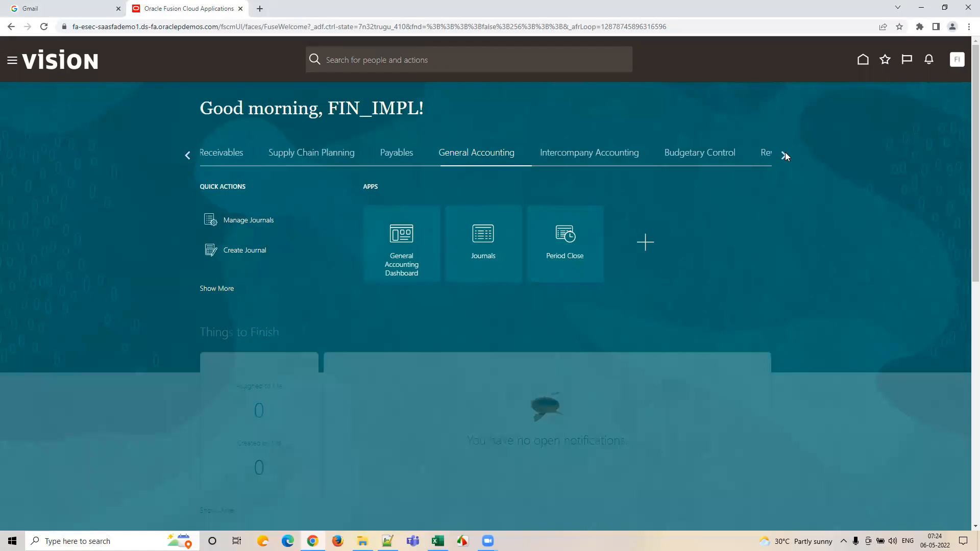
click(787, 154)
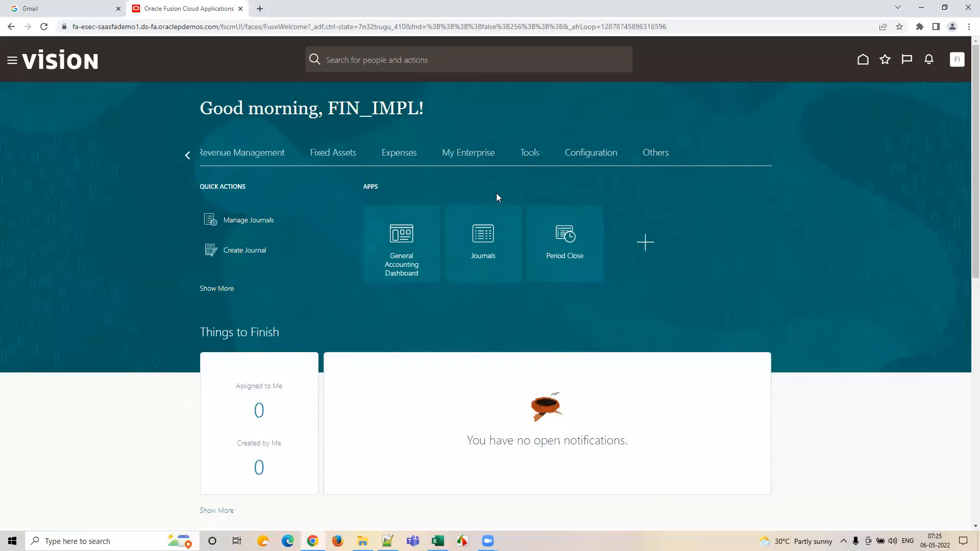
click(531, 159)
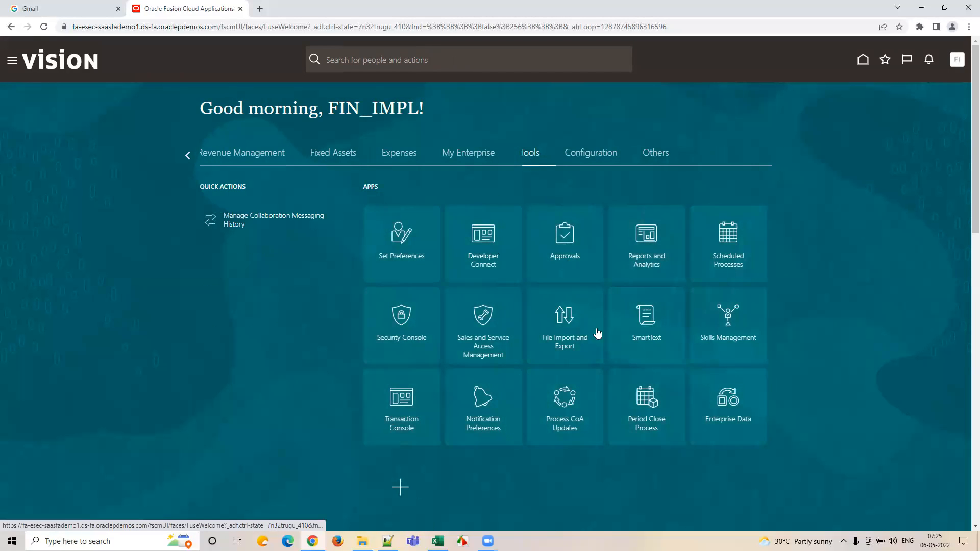
click(727, 235)
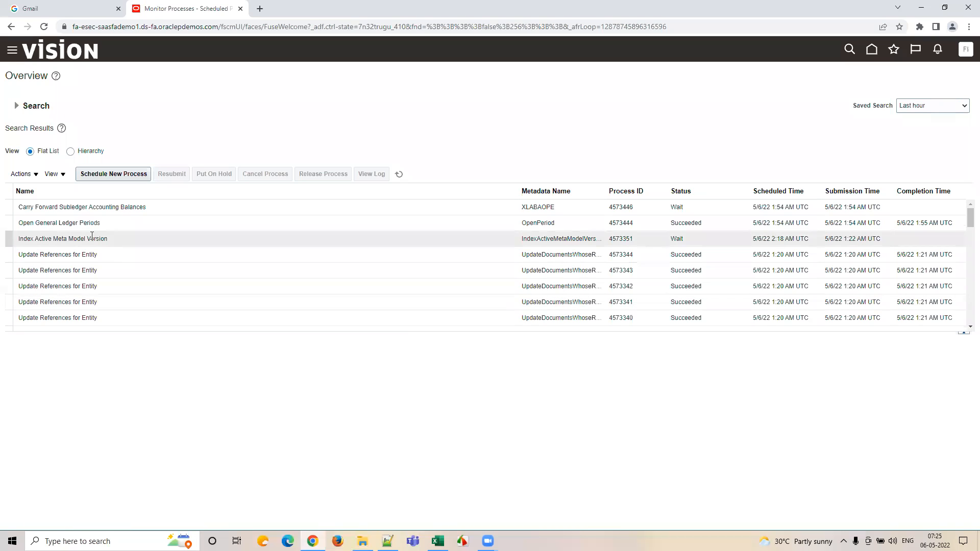
click(79, 223)
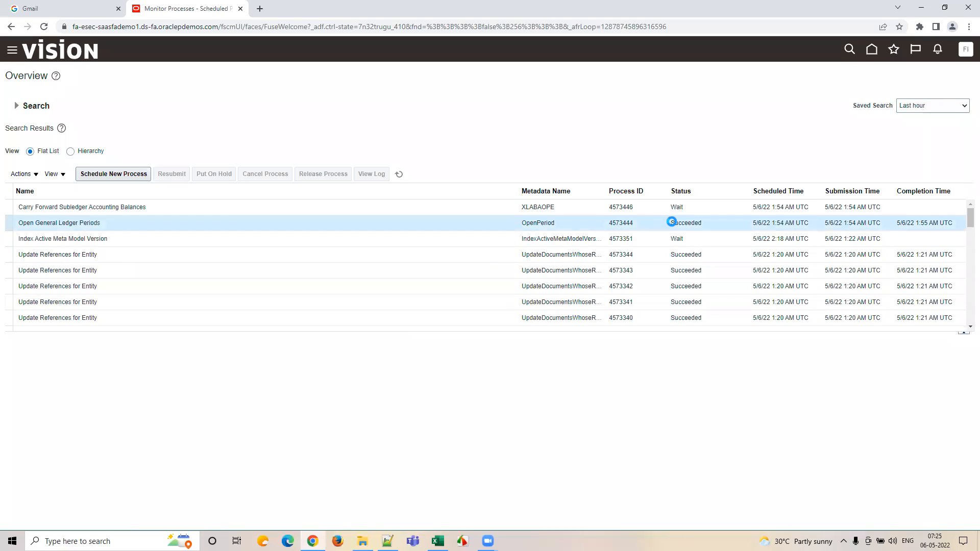
Go back to the home page and open the Period Close work area under General Accounting.
click(50, 59)
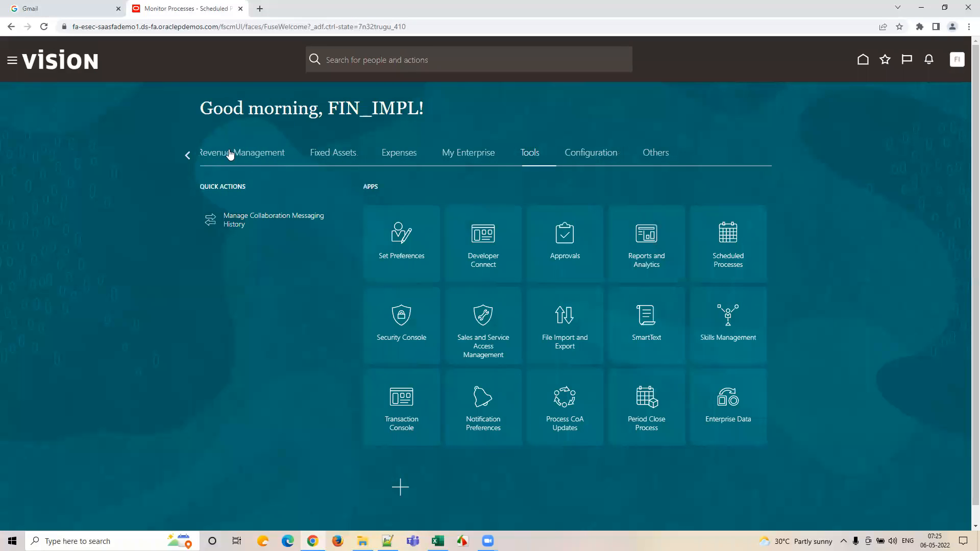
click(188, 155)
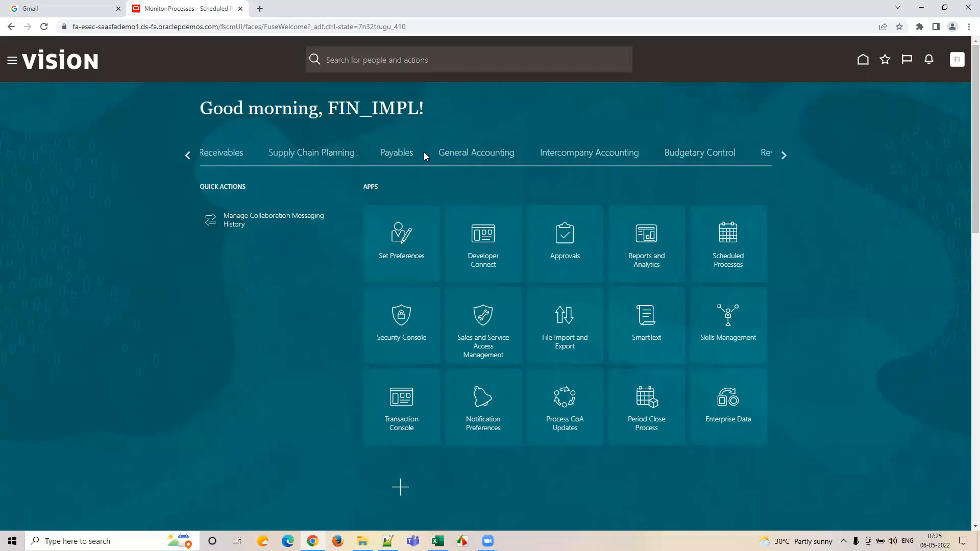
click(461, 155)
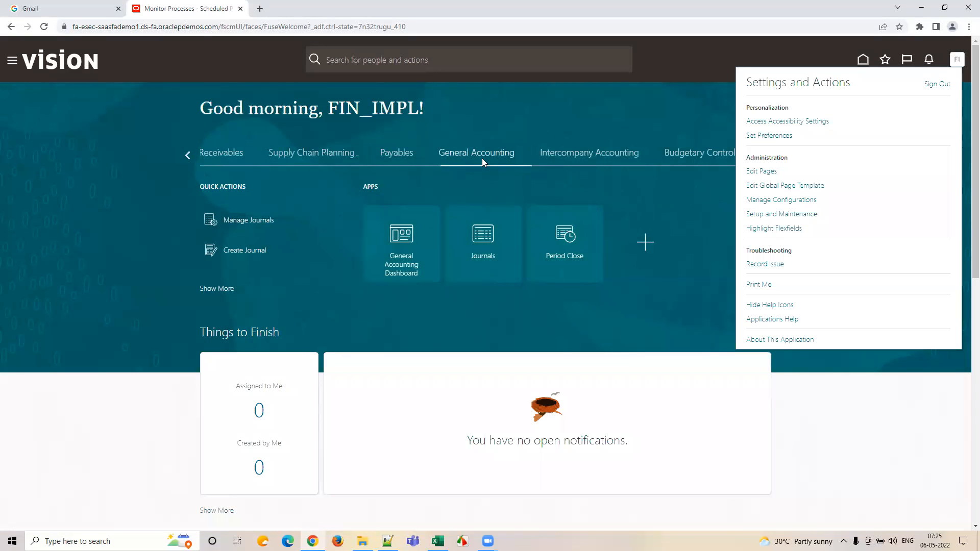
click(470, 120)
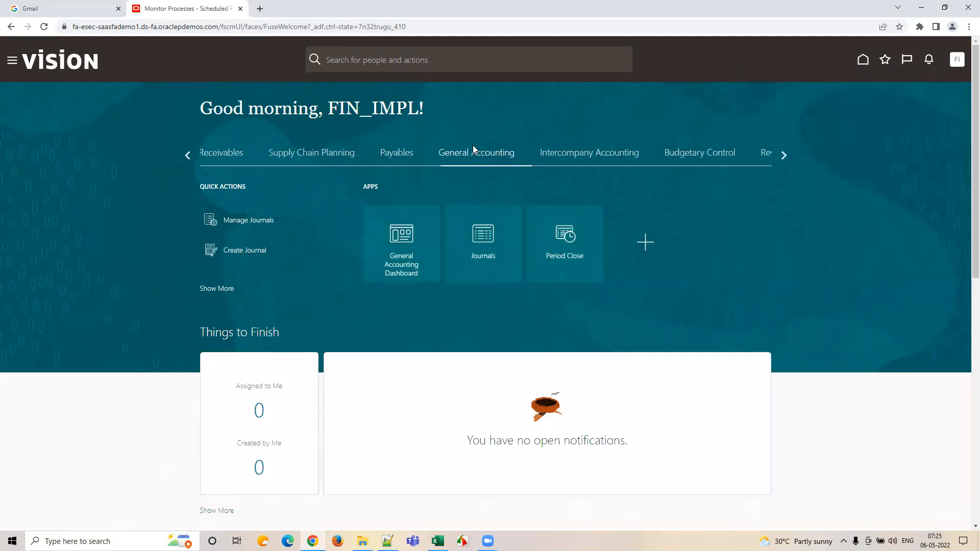
click(560, 233)
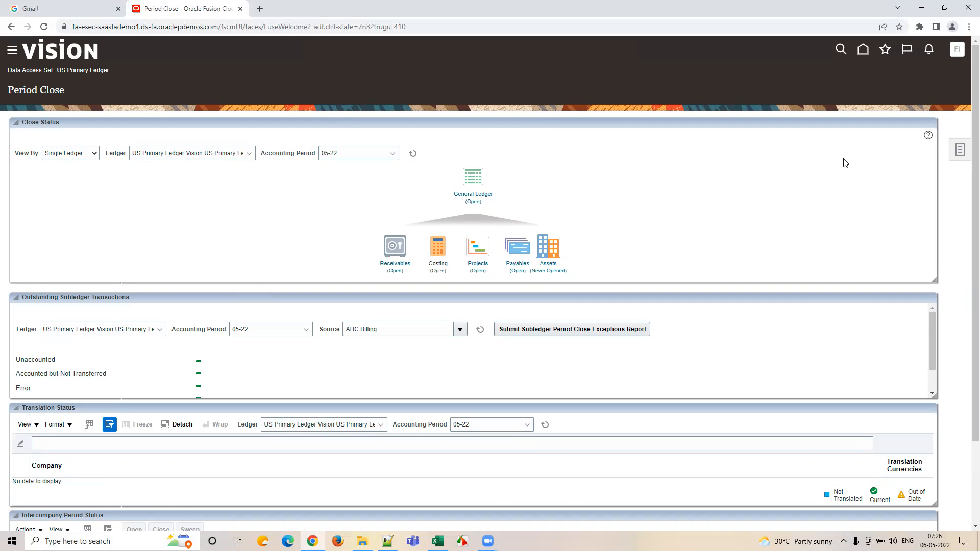
Return to the home page and reopen Period Close under General Accounting.
click(956, 51)
click(90, 51)
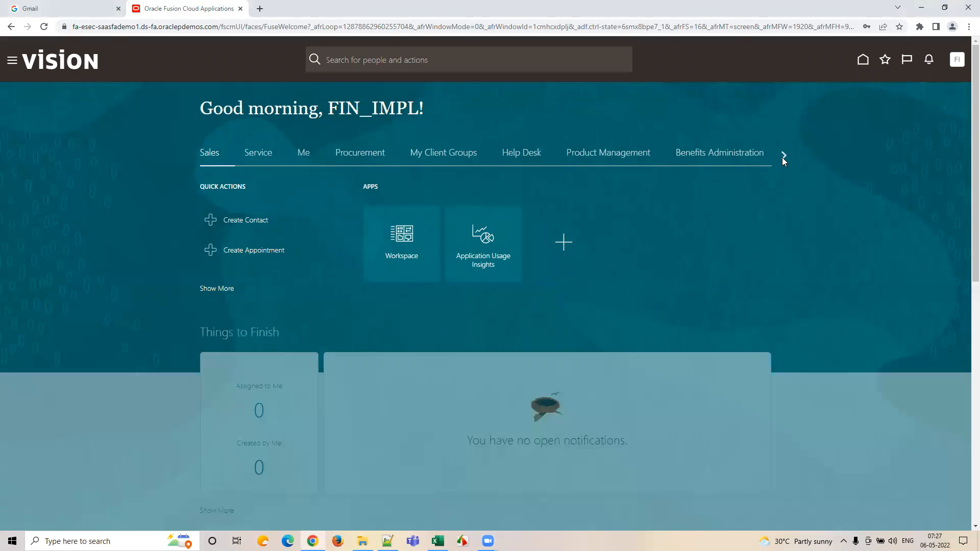
click(784, 156)
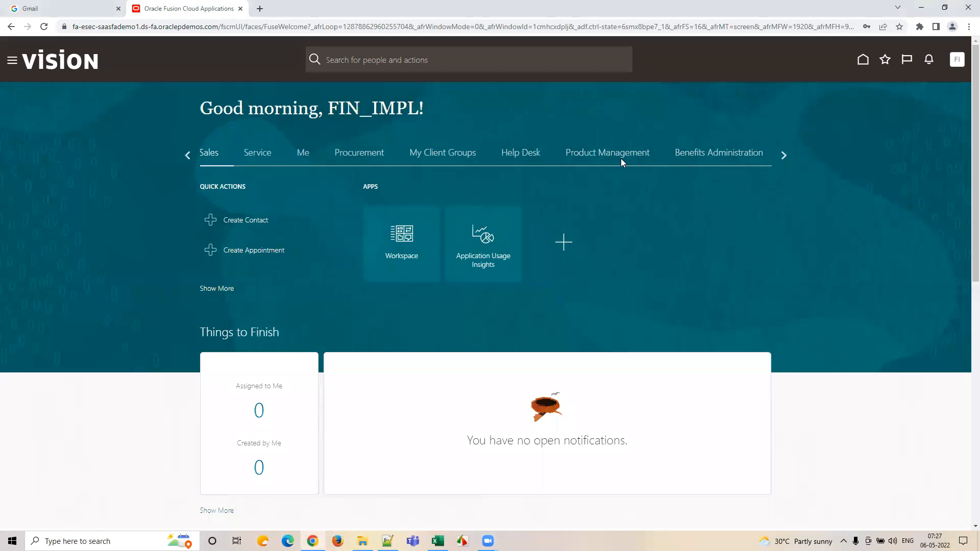
click(476, 153)
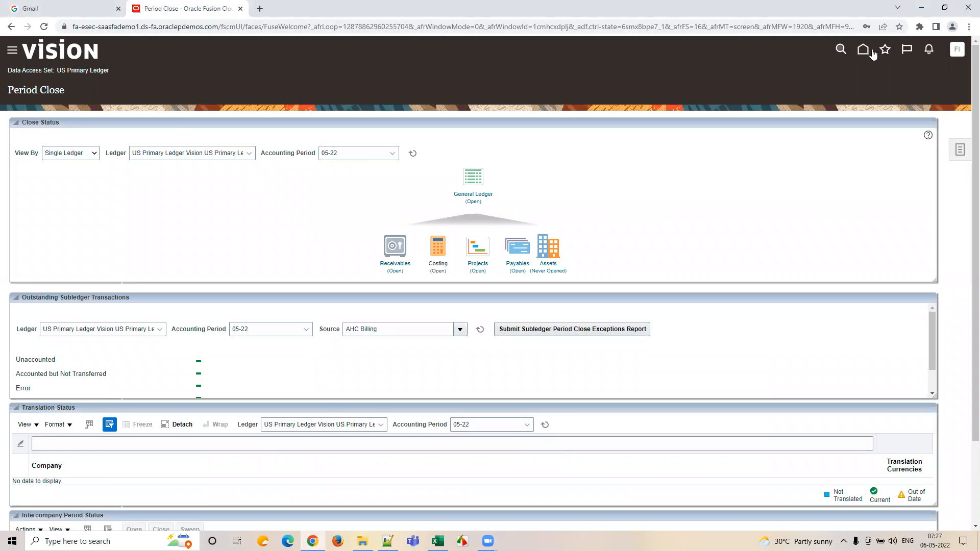
Sign out of Oracle Applications Cloud, confirming the single sign-off, and close the Gmail tab.
click(957, 54)
click(943, 78)
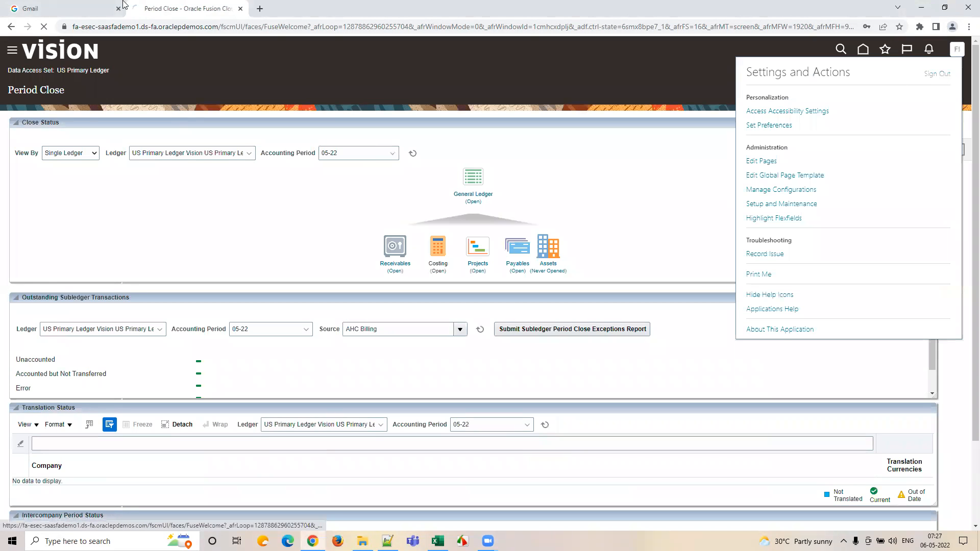
click(59, 5)
key(ctrl+w)
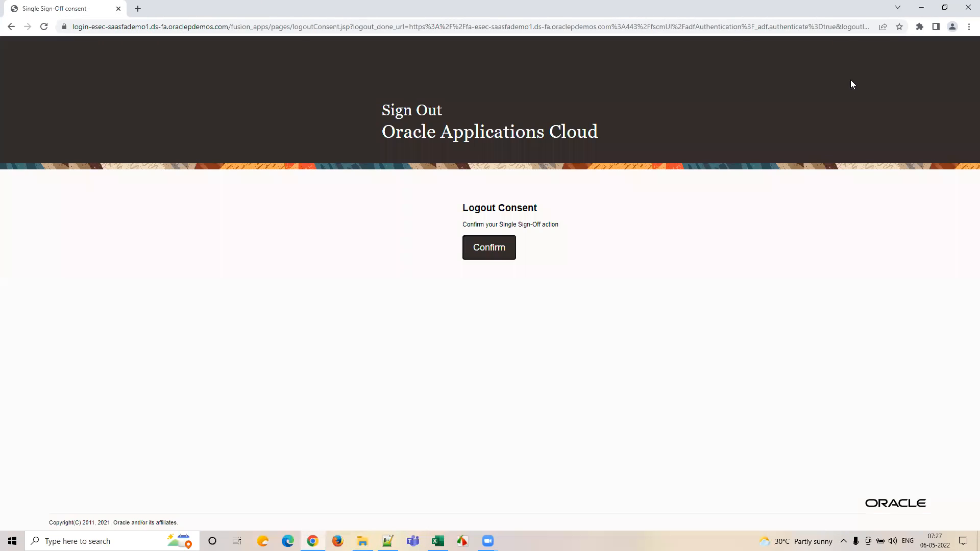
click(967, 28)
click(486, 247)
Clear the browser's cookies and cached files for all time, close the History and Settings tabs, and activate the sign-in page's User ID field.
click(968, 26)
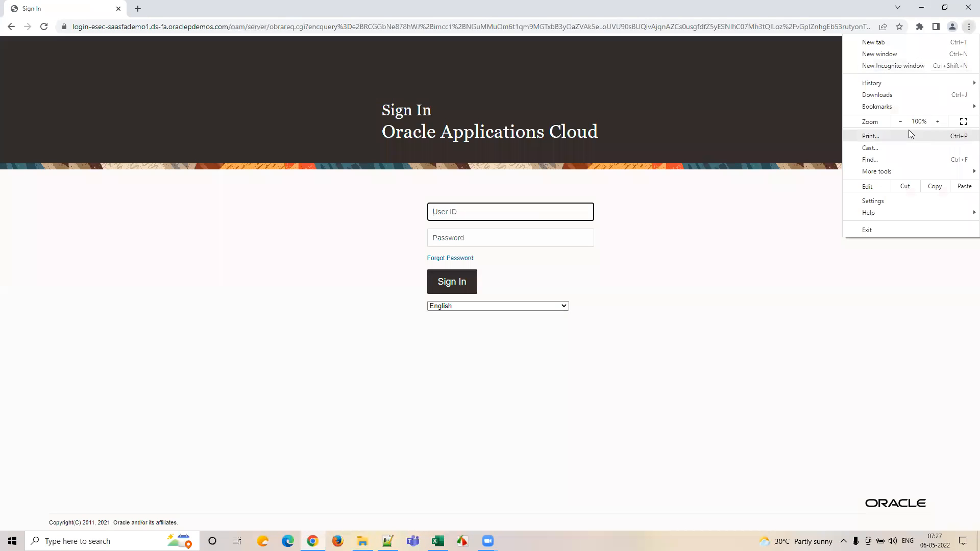
mouse_move(896, 87)
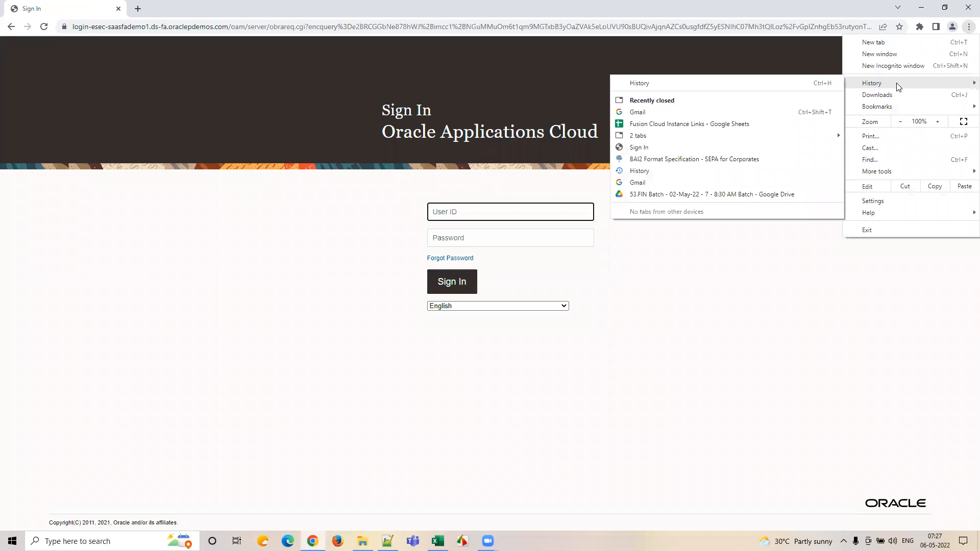
click(701, 268)
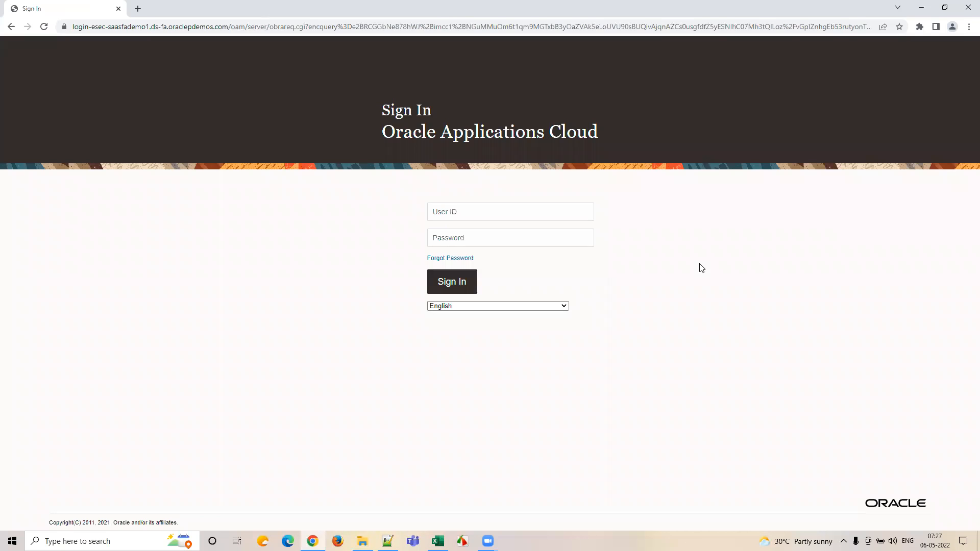
key(ctrl+h)
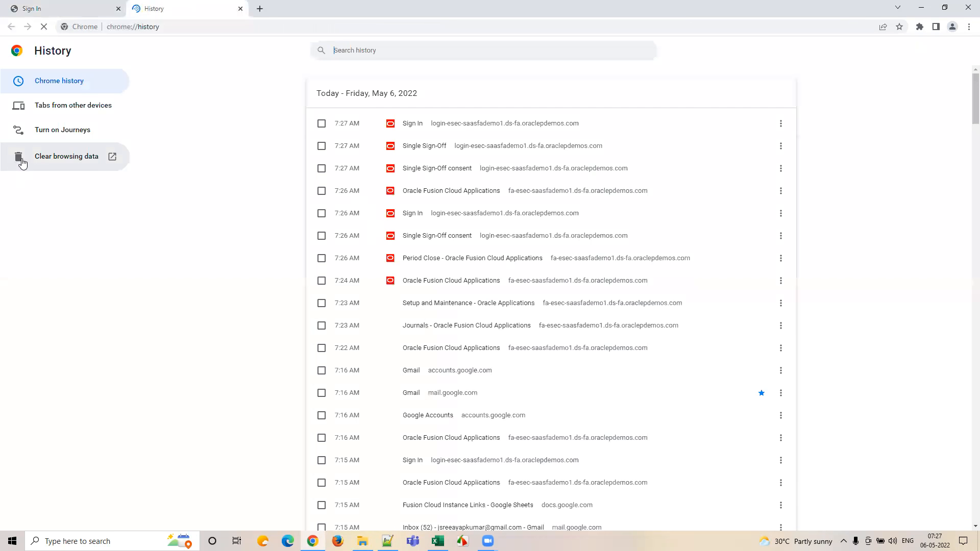
click(22, 163)
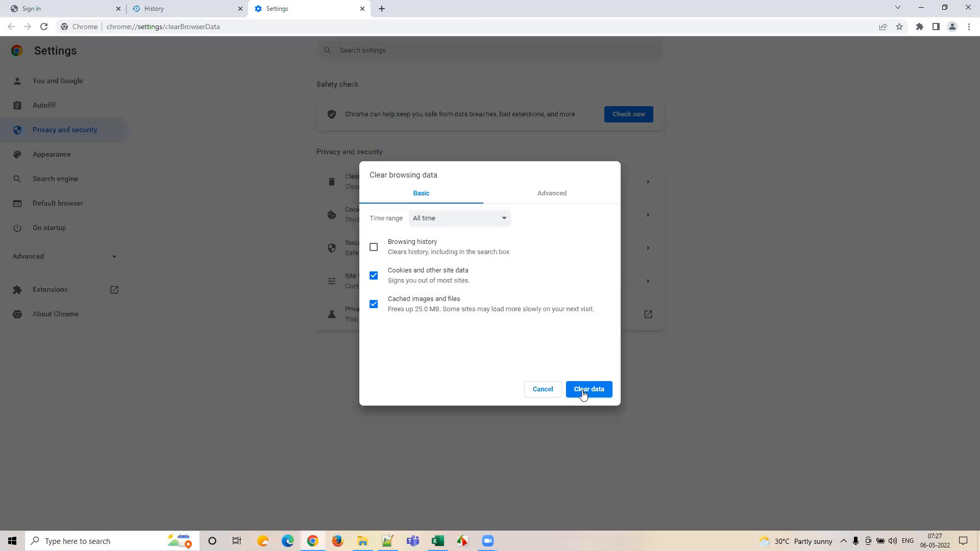
click(583, 393)
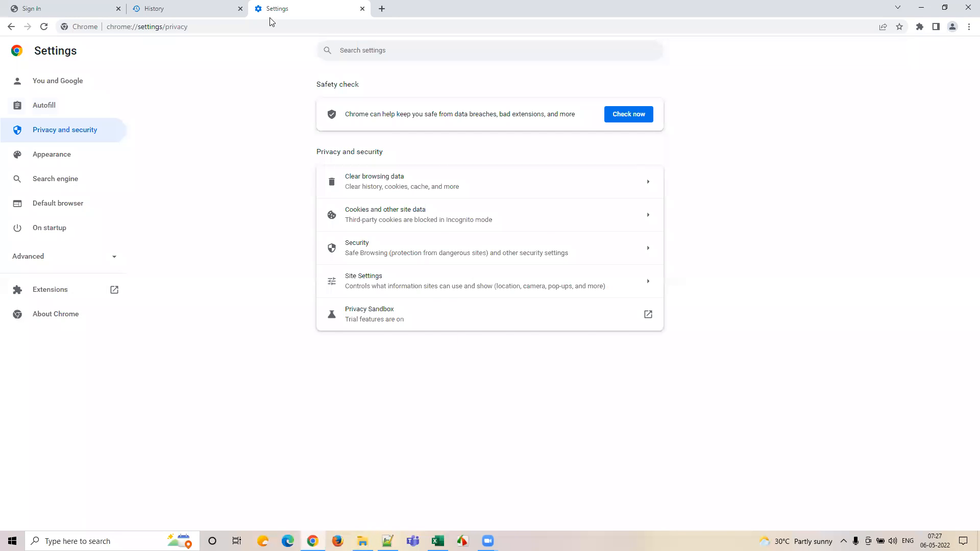
key(ctrl+w)
key(ctrl+w)
click(466, 208)
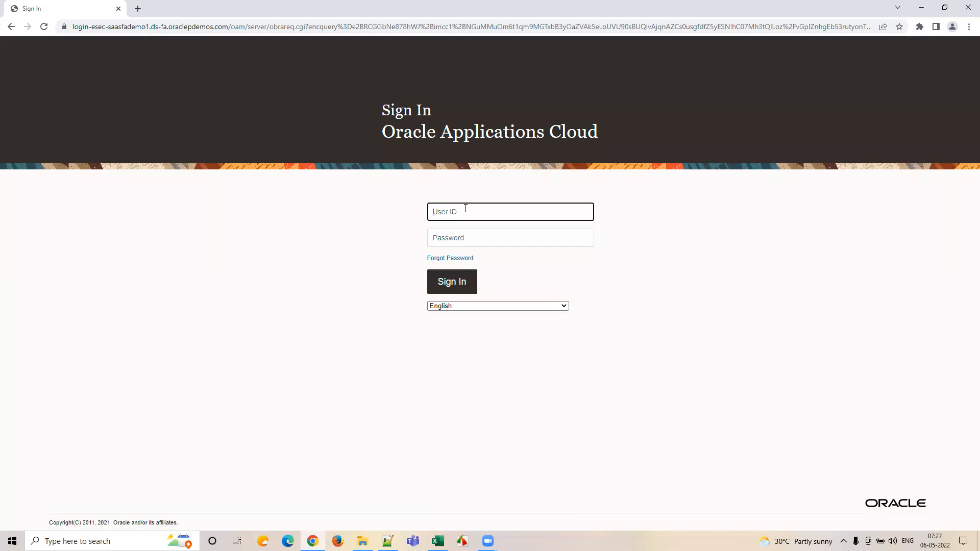
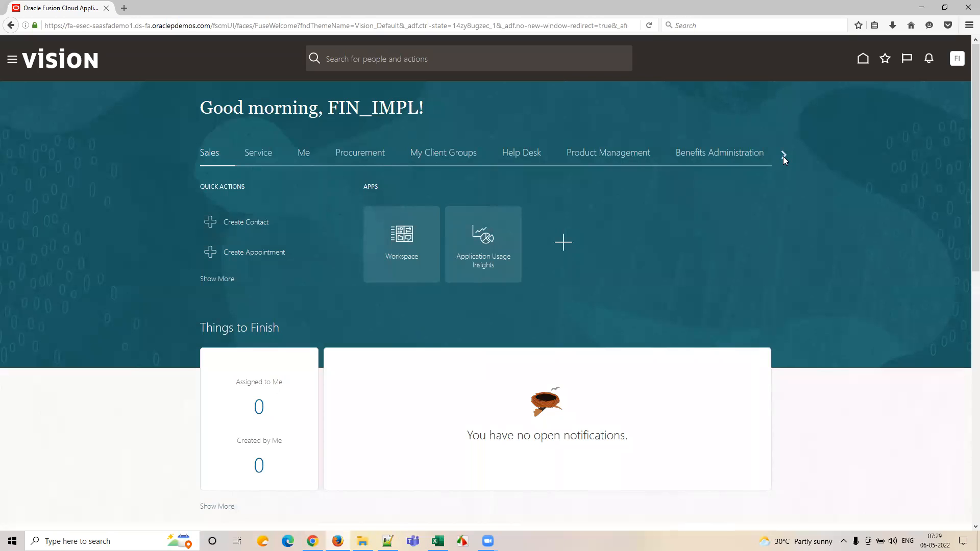
In Firefox, go to General Accounting on the Oracle home page and open Period Close.
click(783, 154)
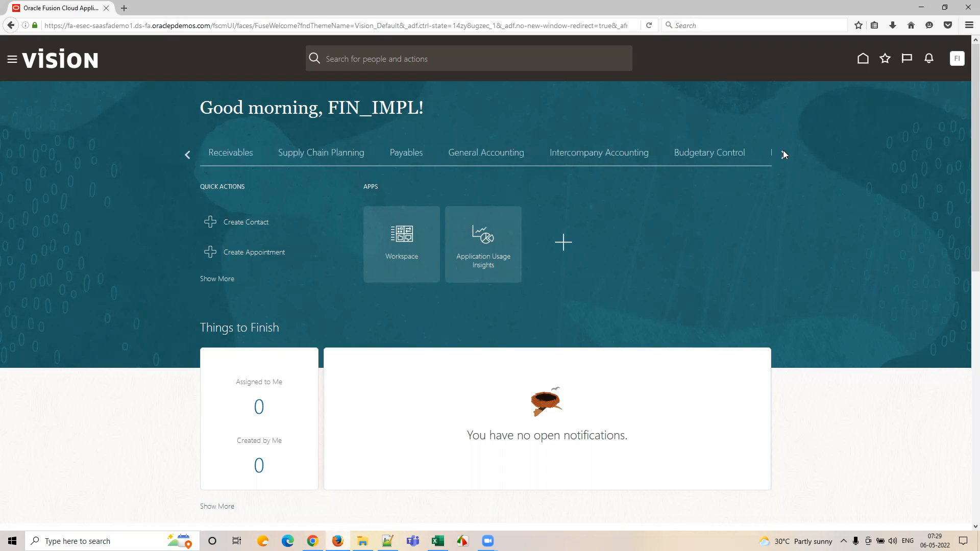
click(488, 159)
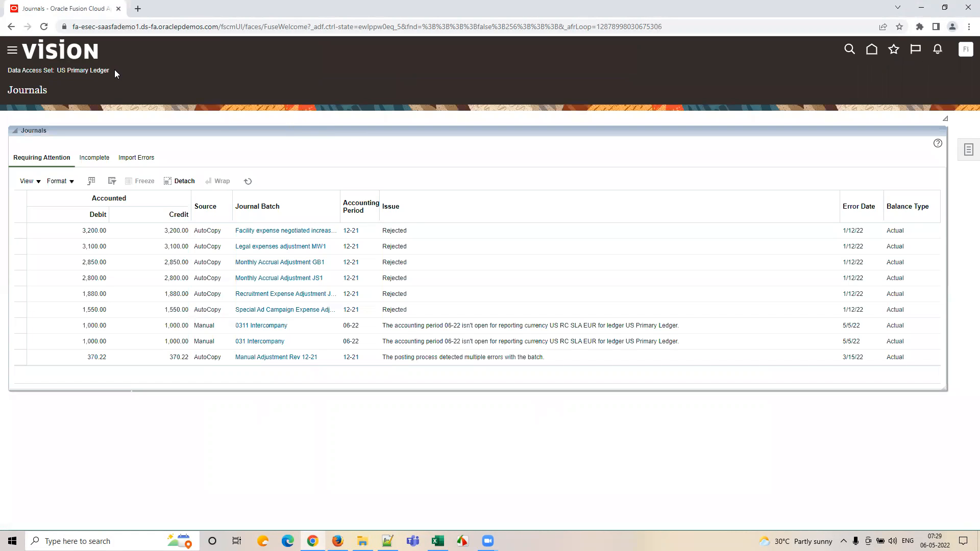
Compare the Data Access Set header on Chrome's Journals page with the one on Firefox's Period Close page.
triple_click(114, 70)
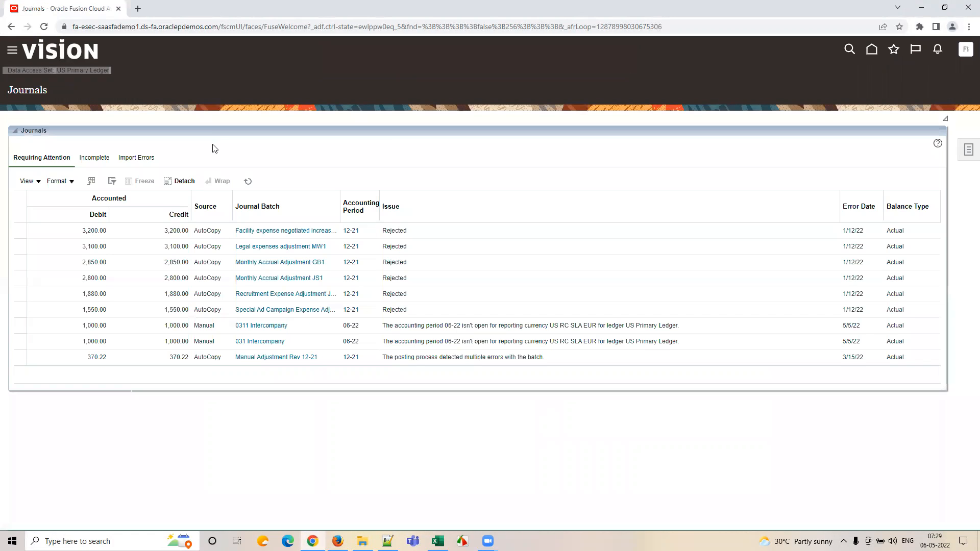
click(102, 83)
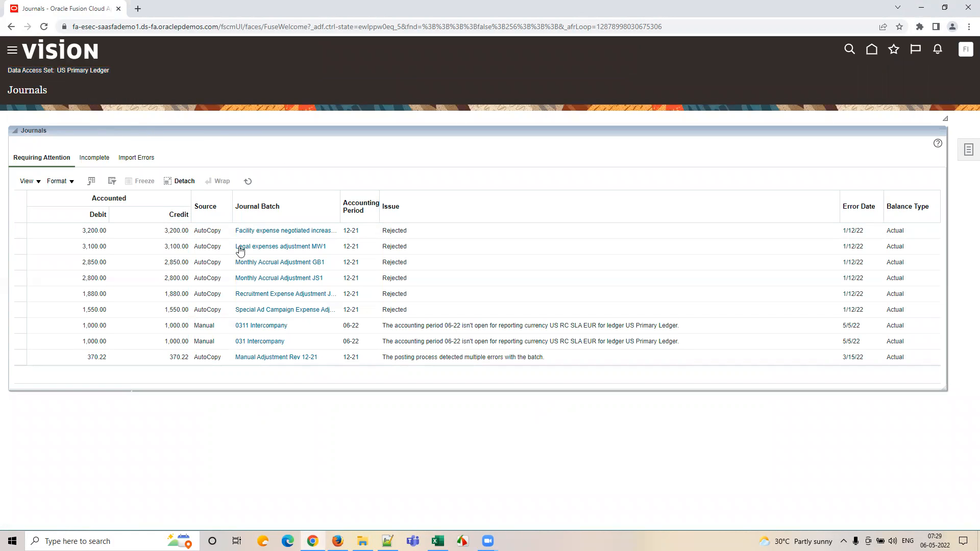
click(337, 541)
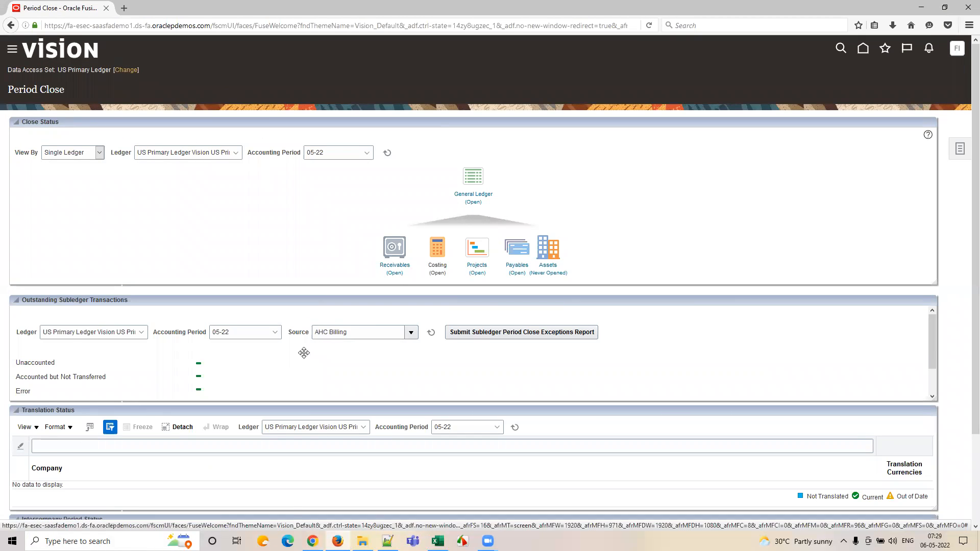
click(313, 541)
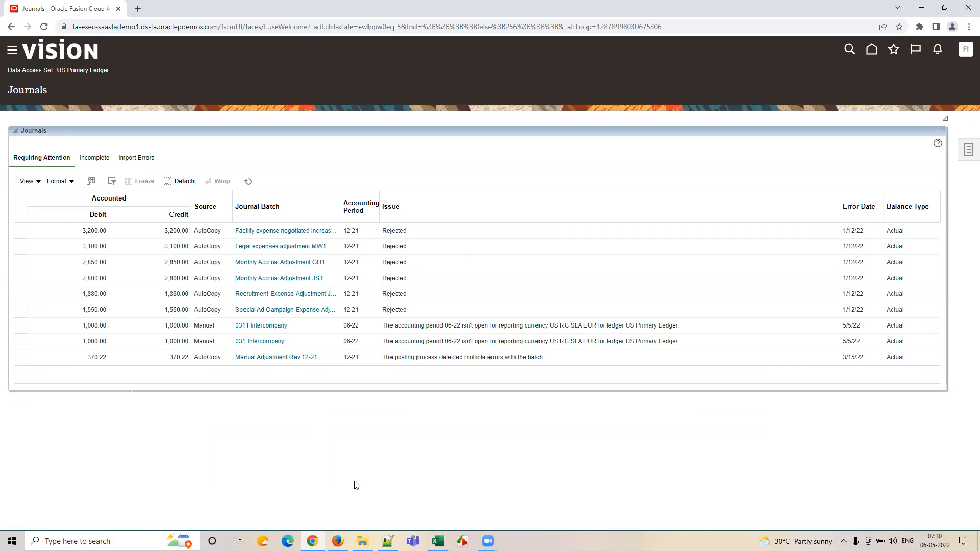
Switch to Firefox and change the Period Close data access set to UG_India_Ledger.
click(338, 541)
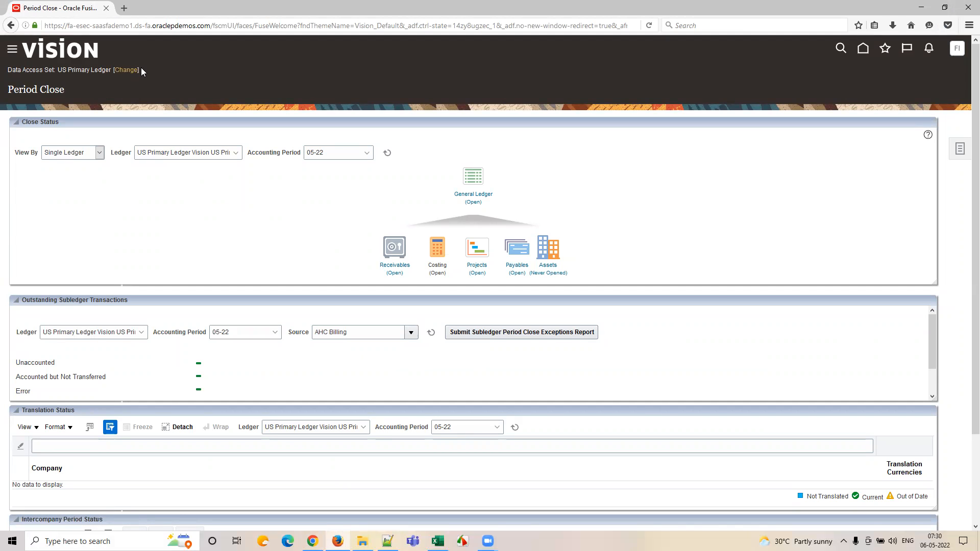
click(126, 70)
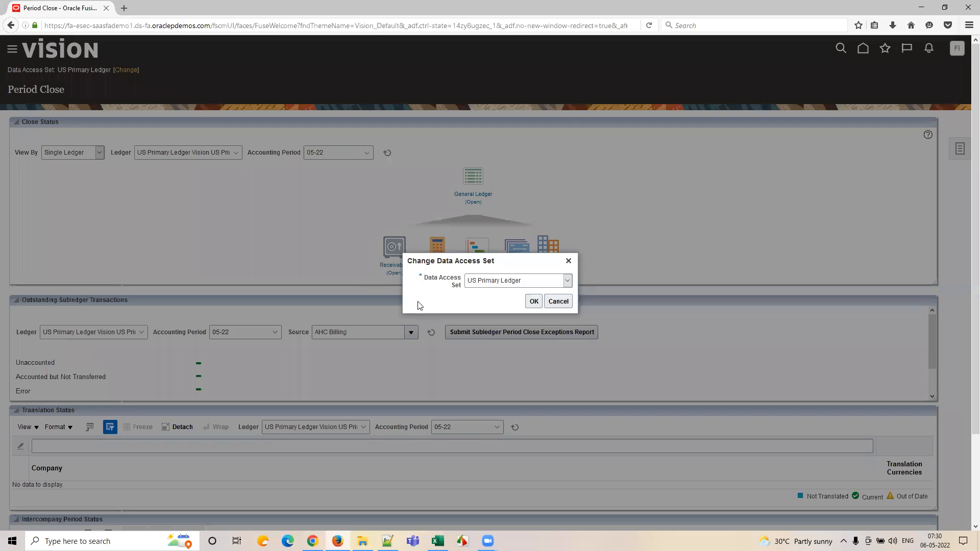
click(485, 284)
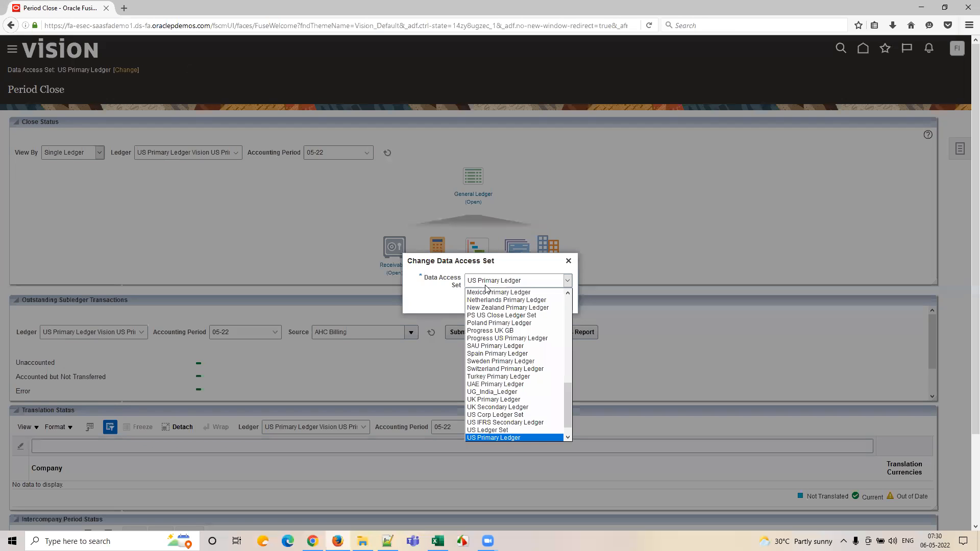
click(485, 392)
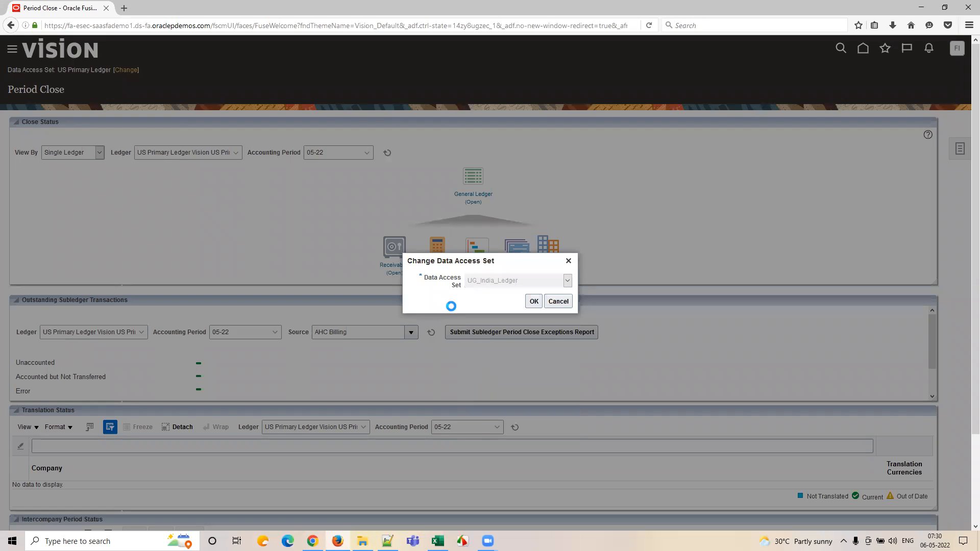
click(534, 301)
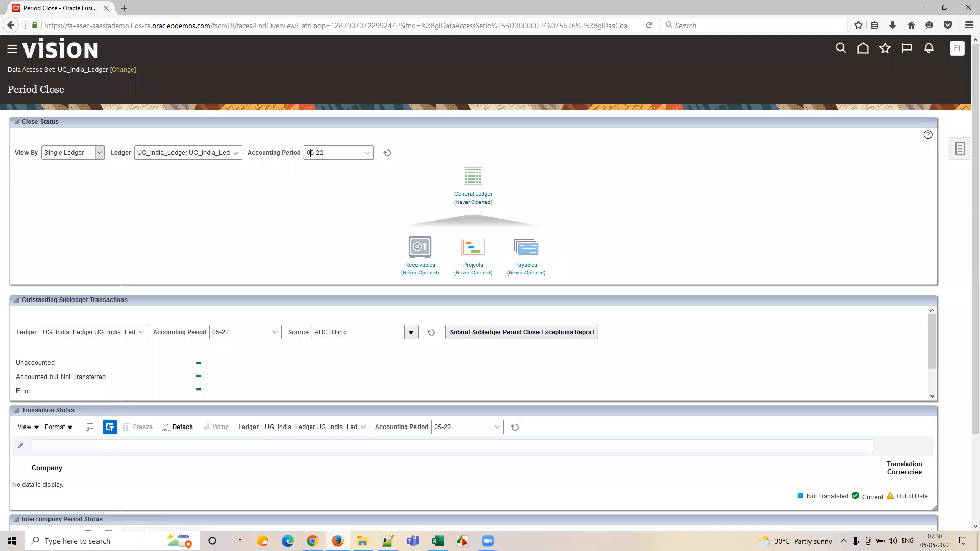
click(326, 156)
mouse_move(371, 177)
mouse_down()
mouse_move(368, 236)
mouse_move(371, 167)
mouse_up()
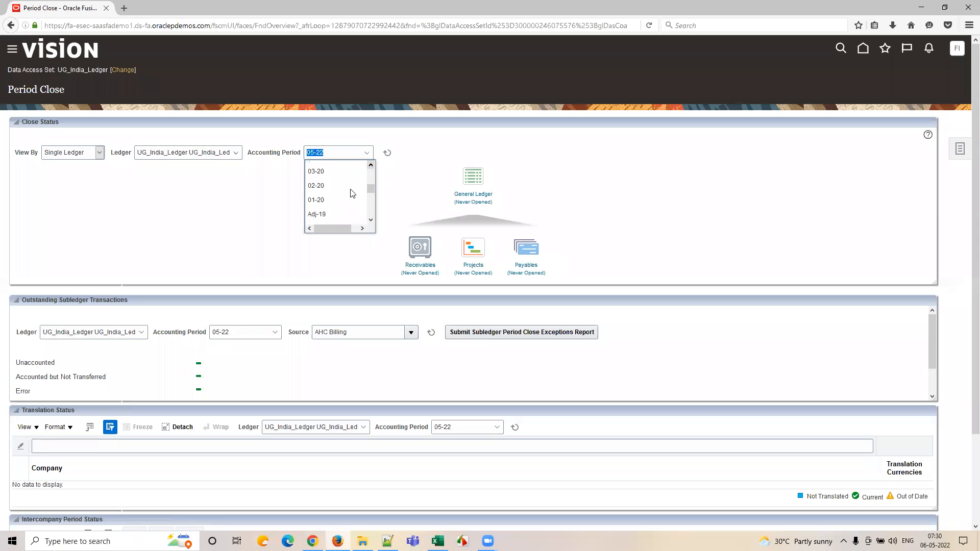
click(342, 199)
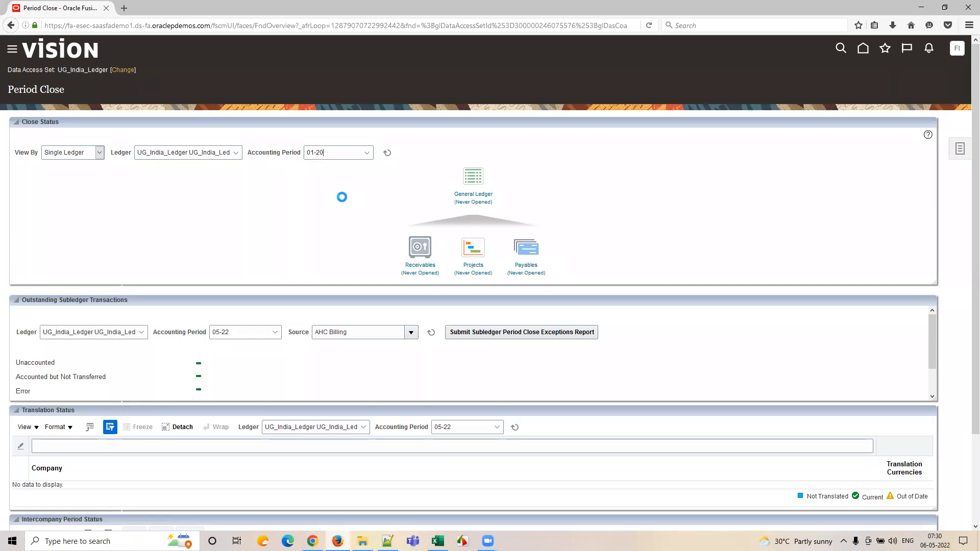
triple_click(329, 151)
key(BackSpace)
text(2)
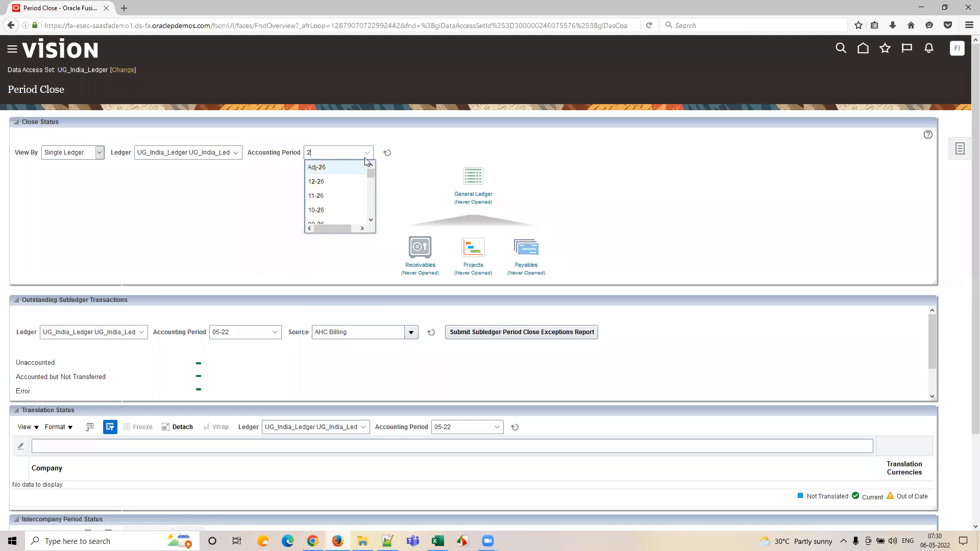
Set the Close Status accounting period to 01-22 and open the General Ledger period statuses.
double_click(333, 150)
text(1)
key(BackSpace)
text(01-22)
click(323, 167)
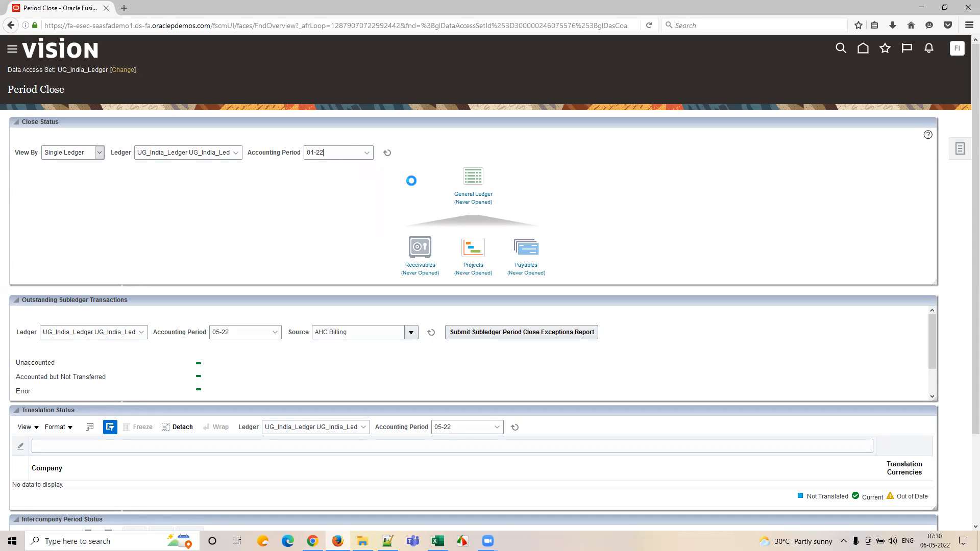
click(472, 186)
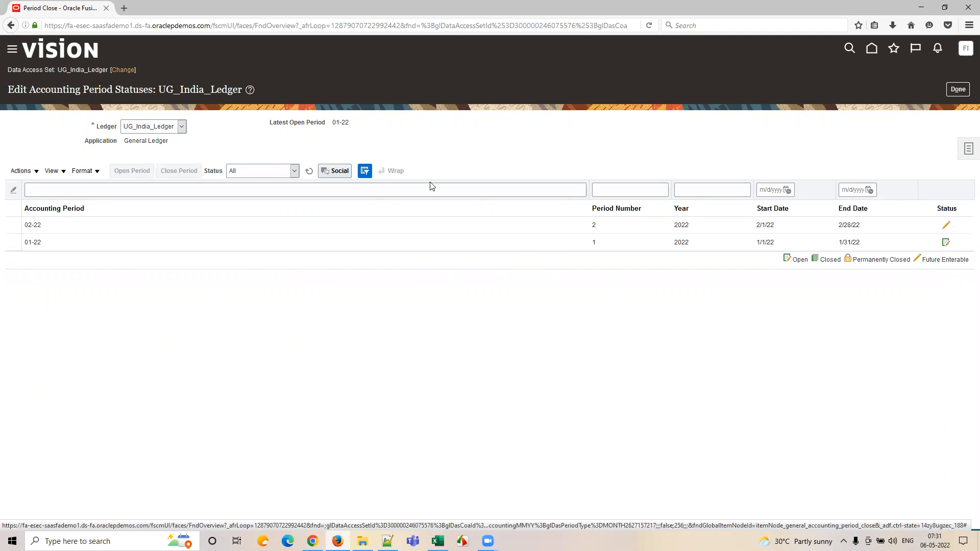
Open all General Ledger periods up to target period 05-22 for UG_India_Ledger, starting from the 01-22 row, and accept the warning.
click(128, 242)
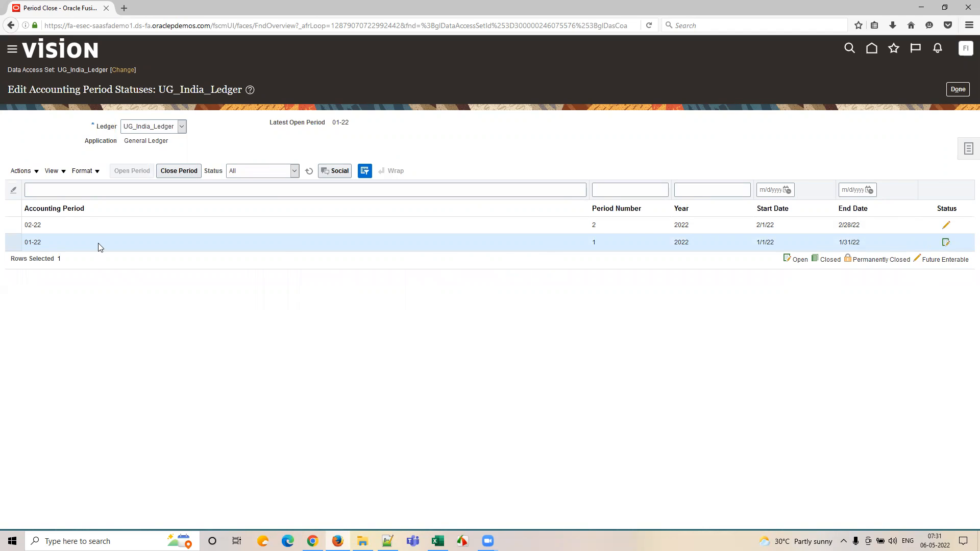
click(30, 171)
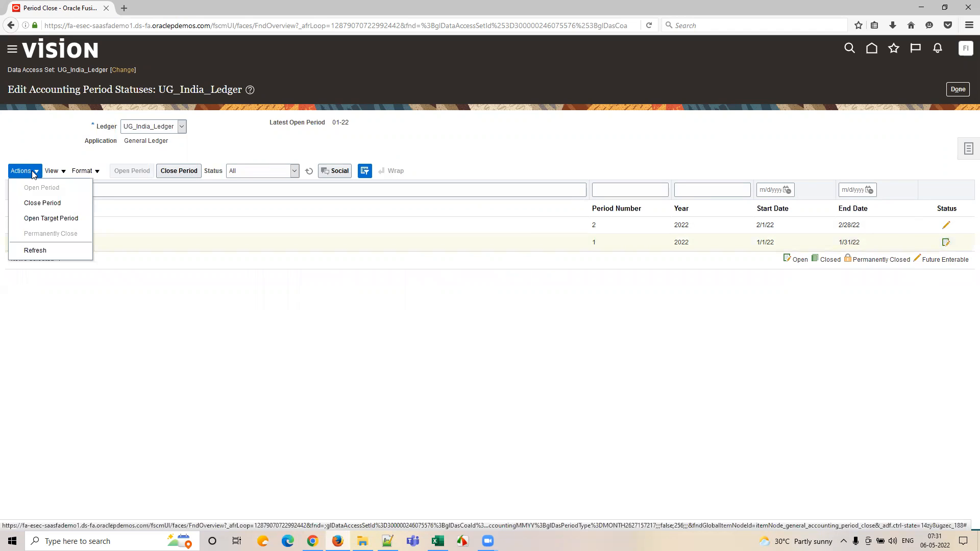
click(47, 219)
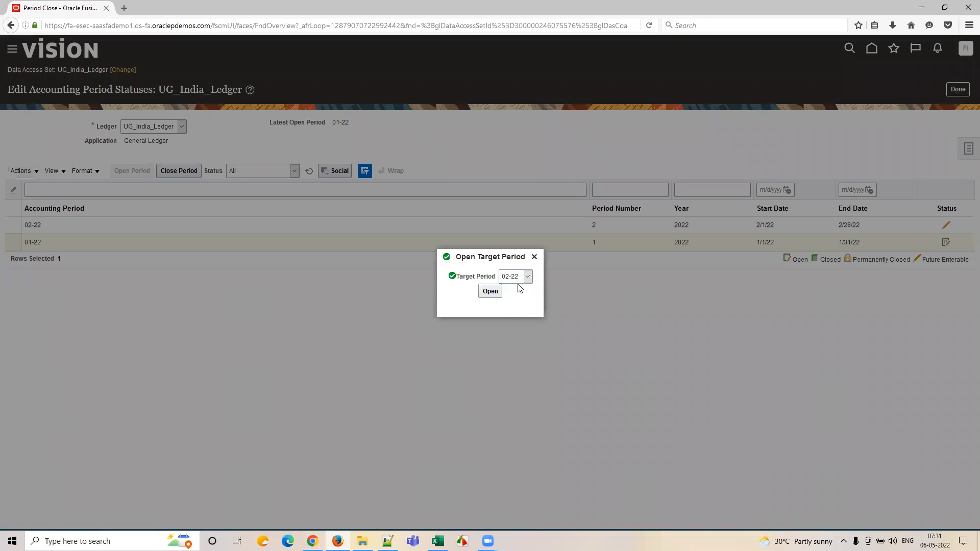
click(519, 281)
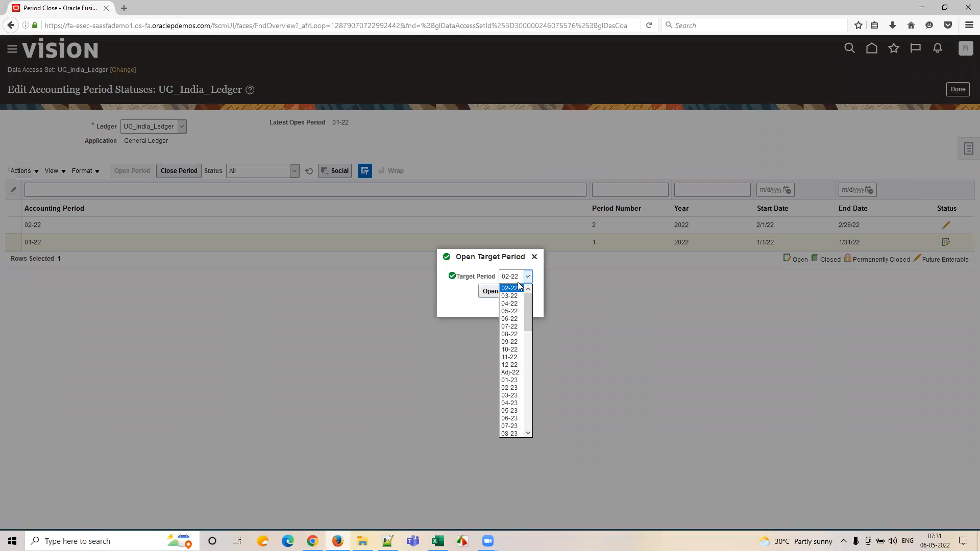
click(513, 311)
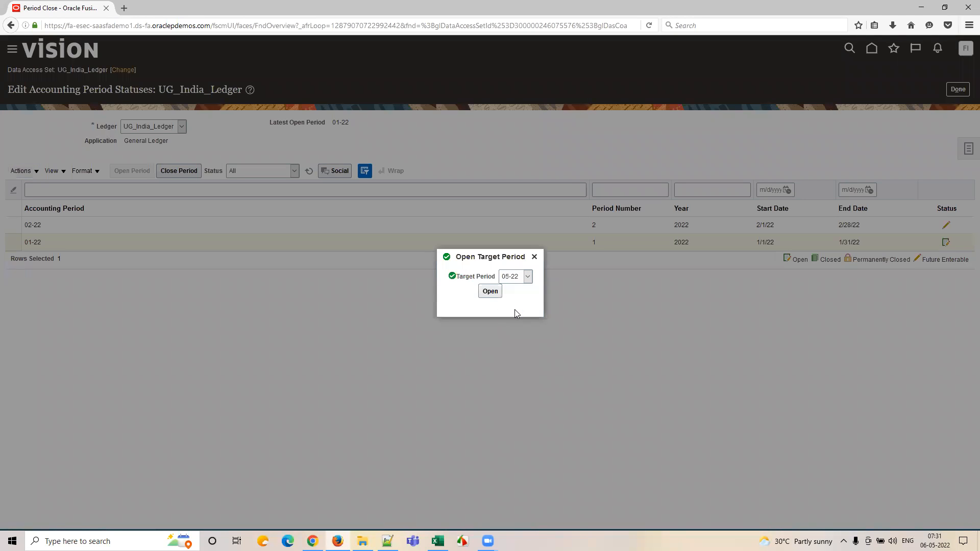
click(489, 293)
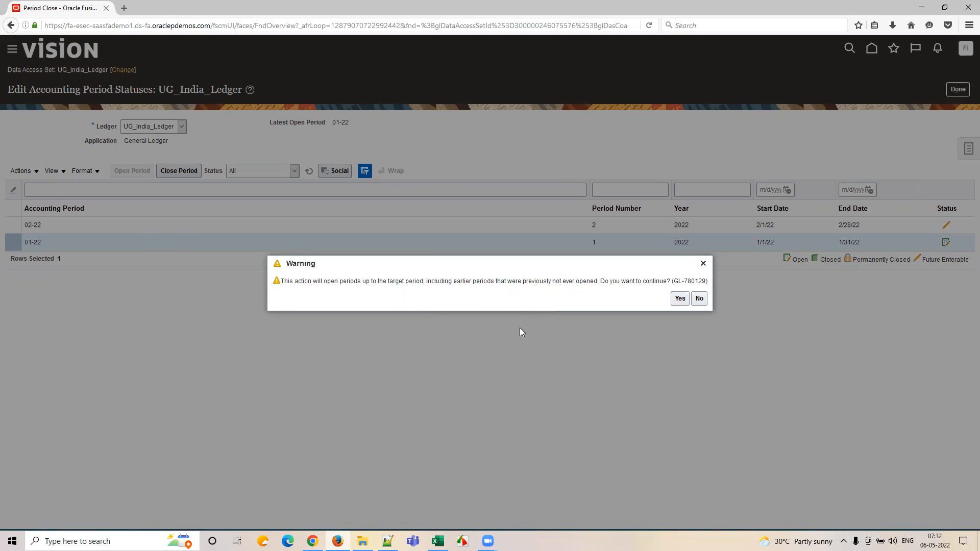
click(679, 299)
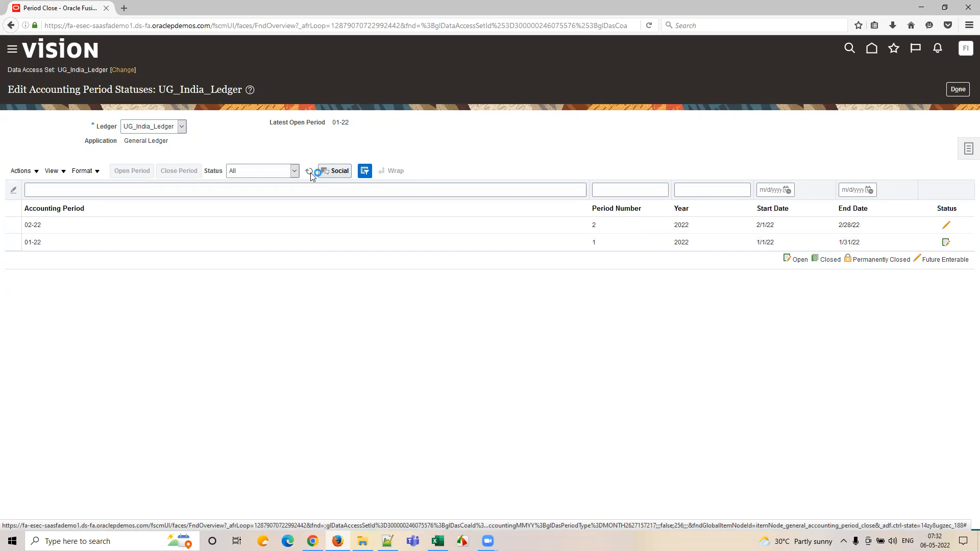
Refresh the accounting period list to check the period statuses, and select the 05-22 and 06-22 rows in turn.
click(310, 172)
click(310, 172)
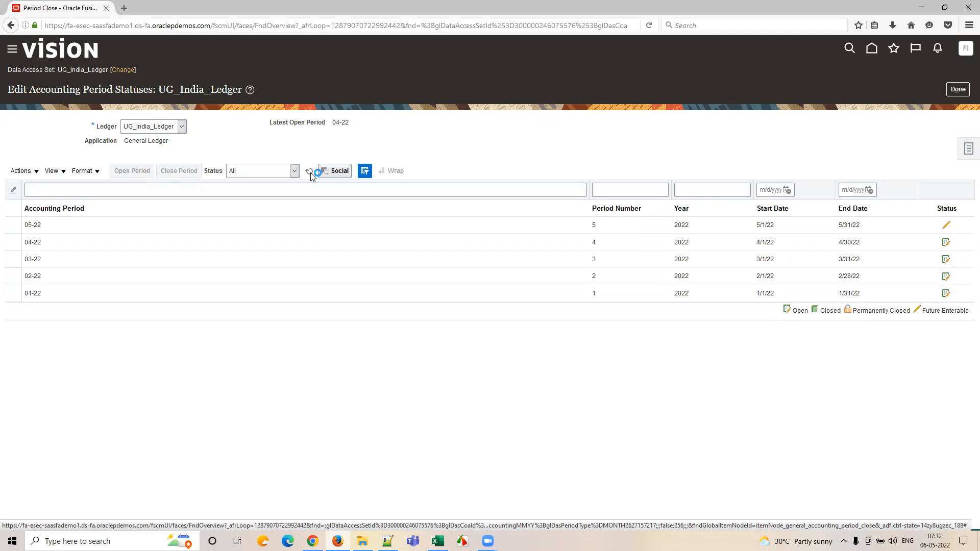
click(311, 173)
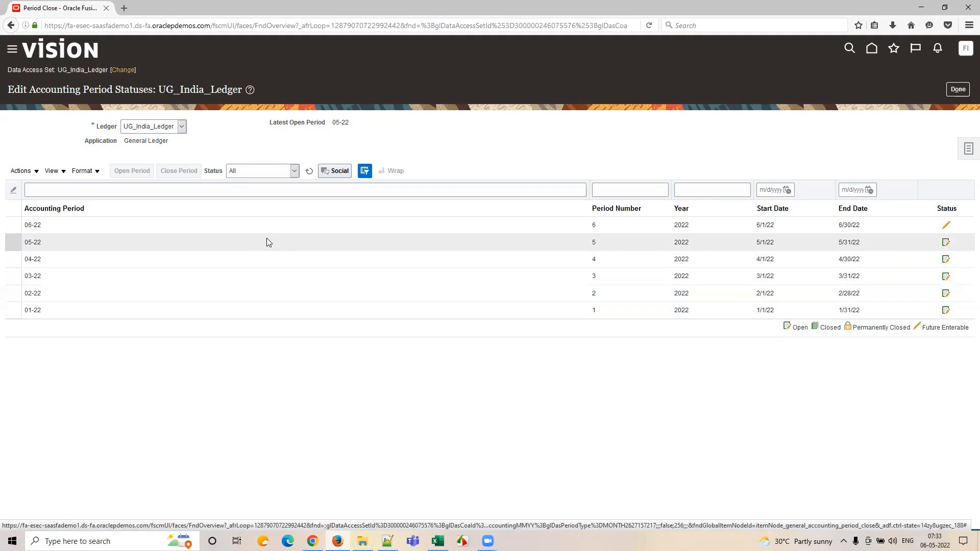
click(232, 246)
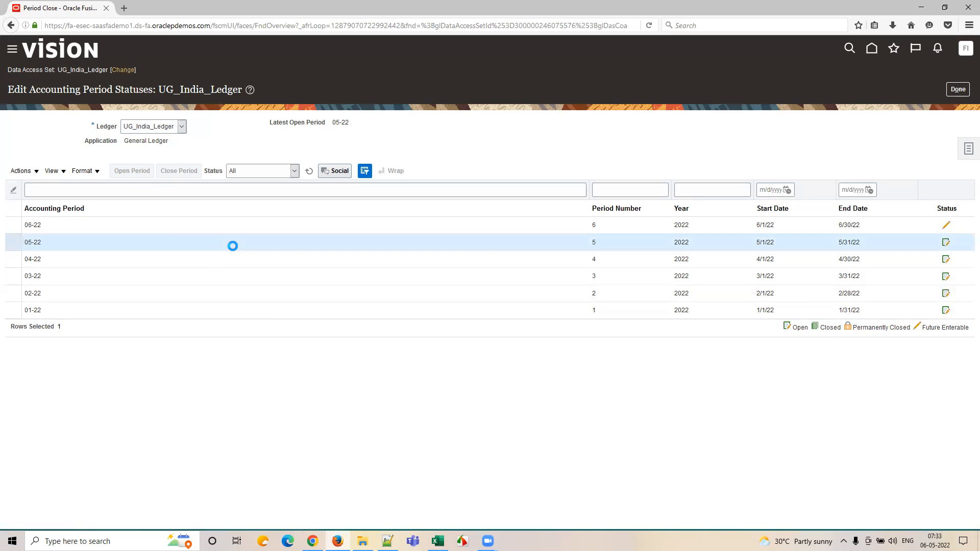
click(179, 225)
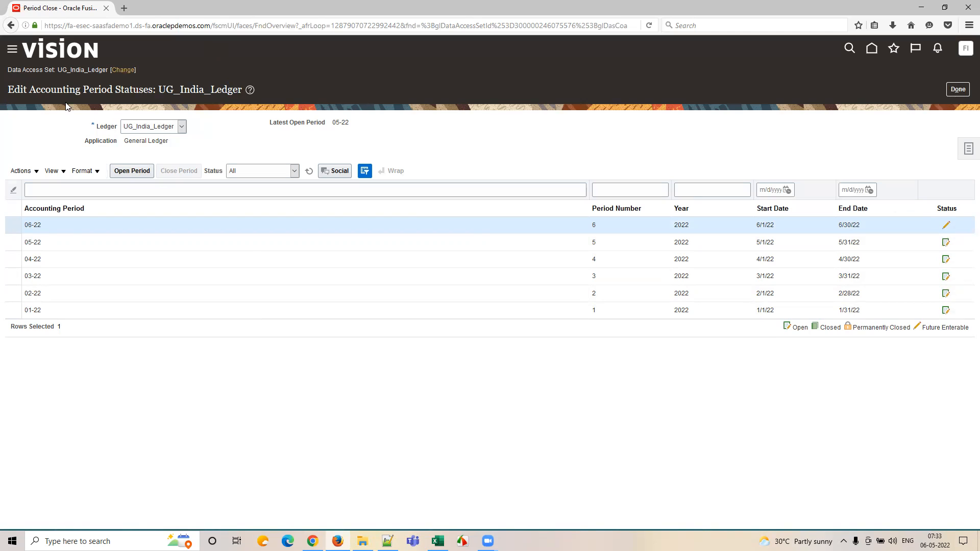
Return to the Oracle home page, then in the Excel setups list mark Open First Period as Completed and select the two COA upload statuses.
click(59, 51)
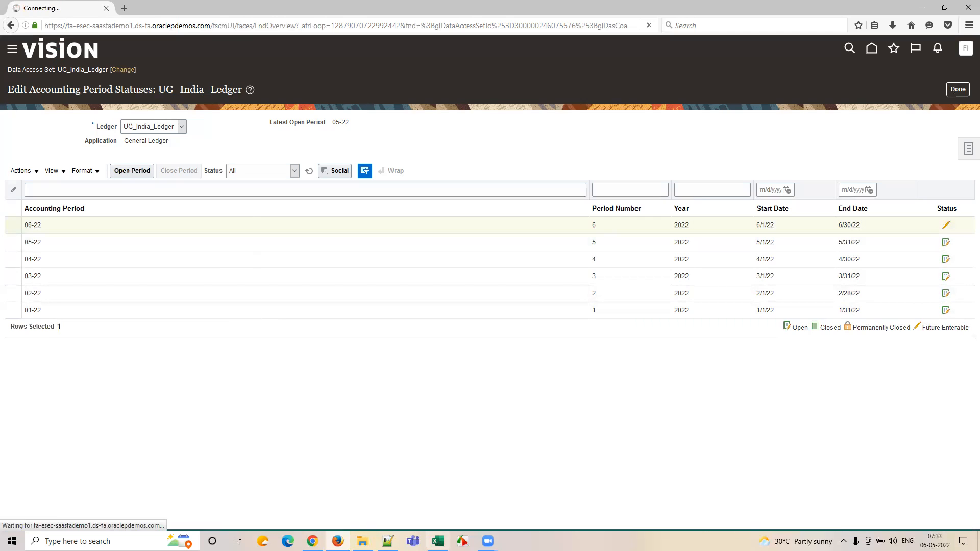
key(alt+Tab)
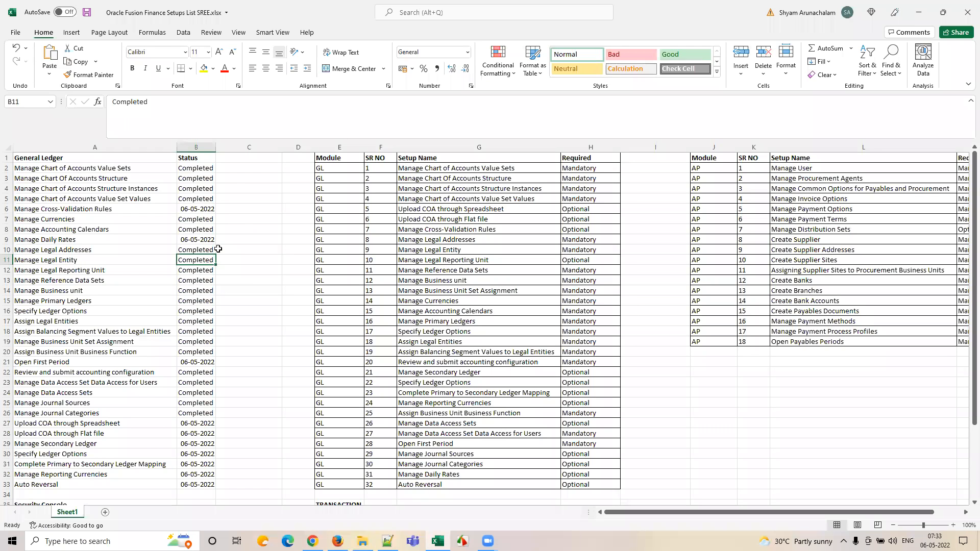
click(197, 362)
text(Completed)
key(Tab)
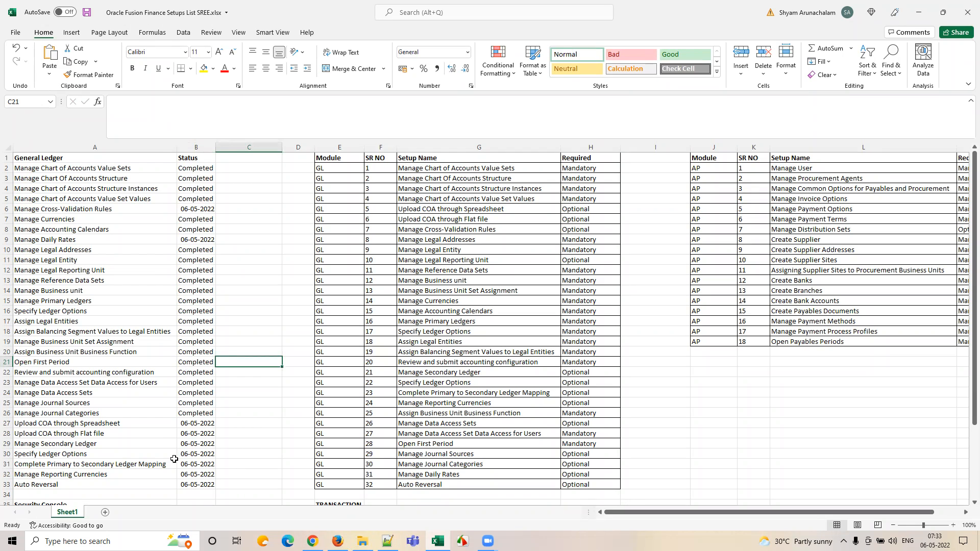
drag(194, 422, 196, 433)
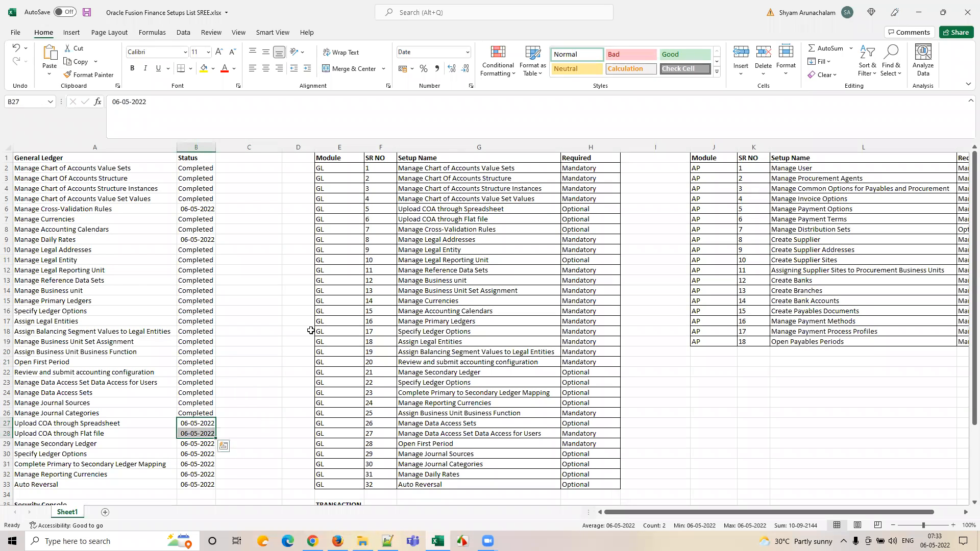
Return to the Oracle home page in Chrome and open Setup and Maintenance in Firefox.
click(313, 541)
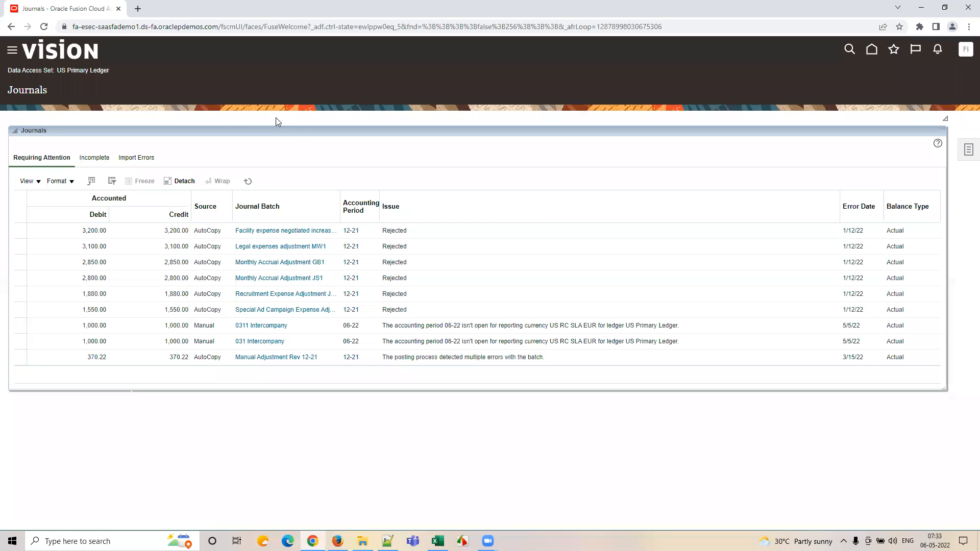
click(47, 59)
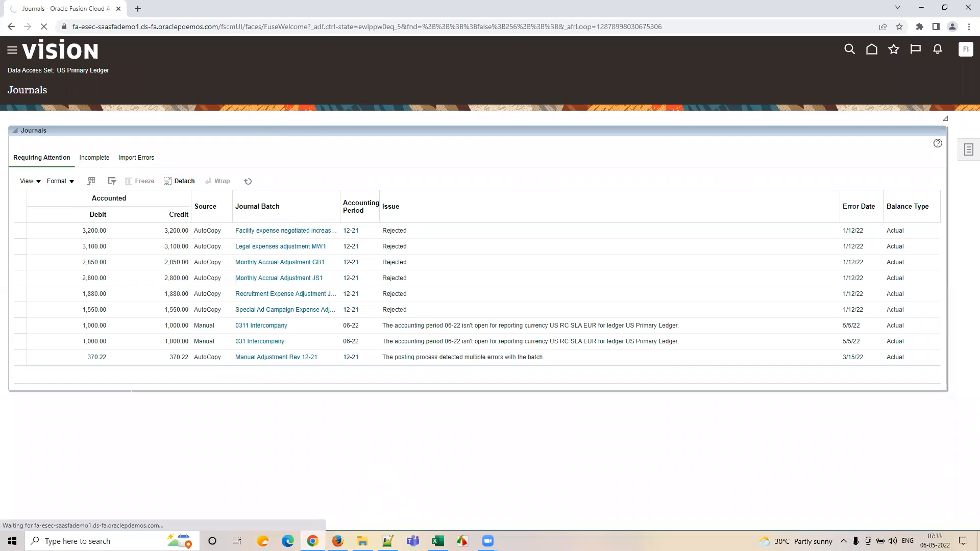
click(337, 541)
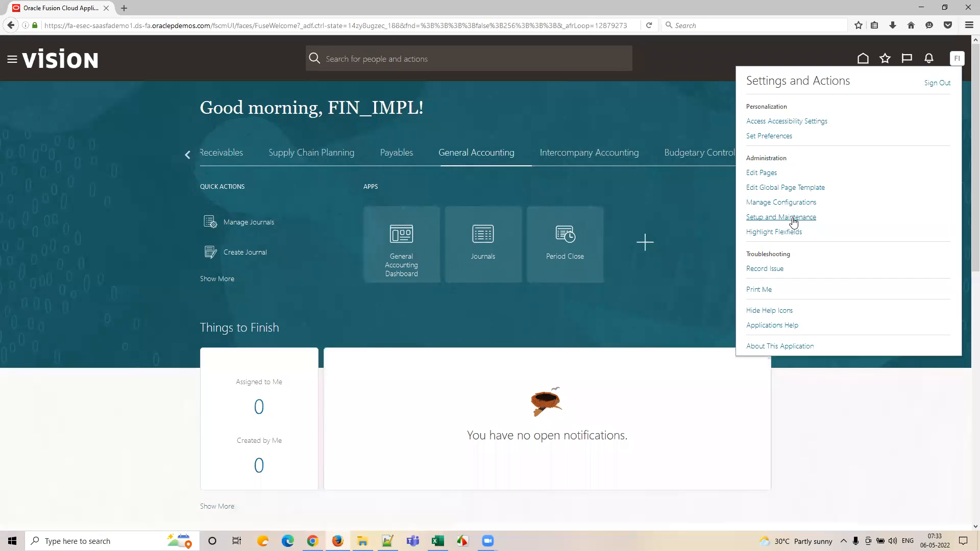
click(792, 220)
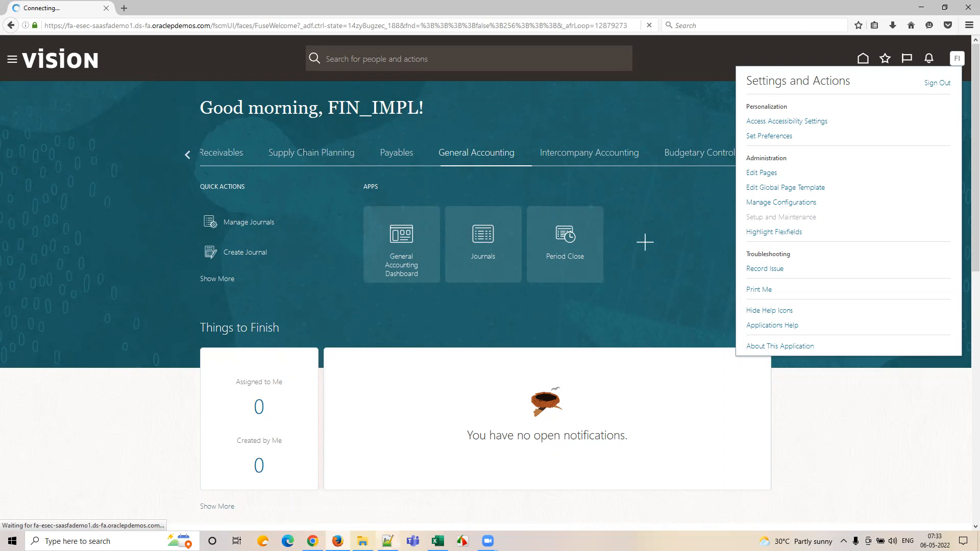
Switch to File Explorer and open Sample COA Account Upload.xlsm from the Train folder.
click(362, 541)
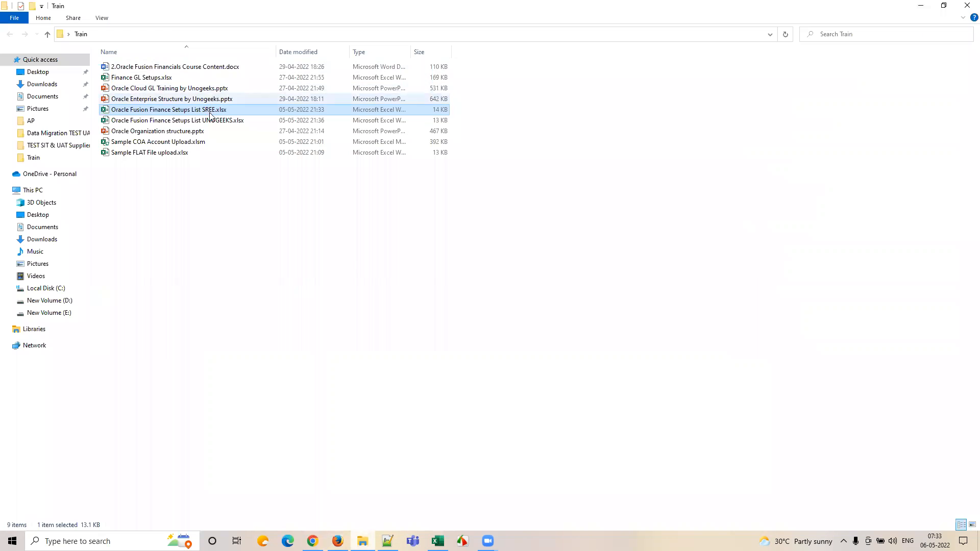
click(201, 146)
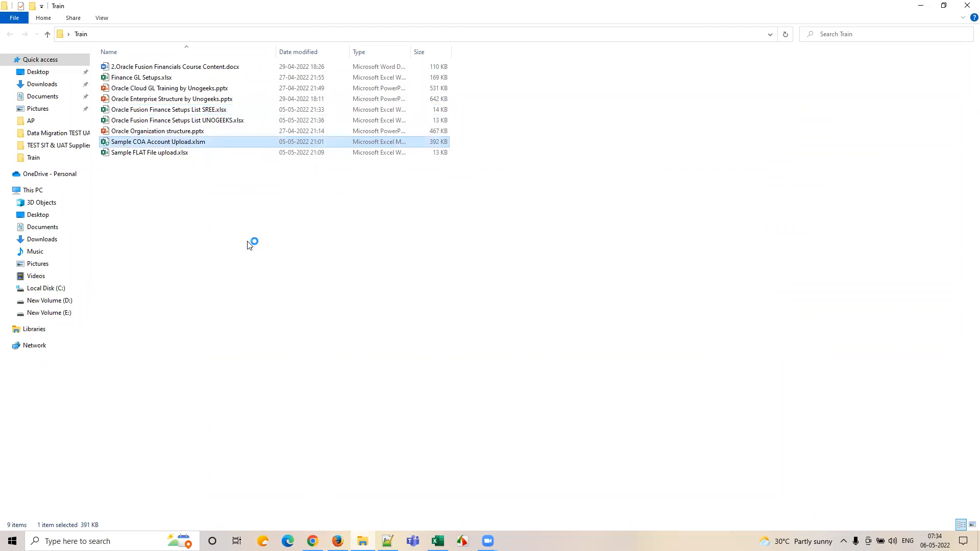
click(438, 541)
Switch to Firefox and change the setup offering to Financials.
click(337, 541)
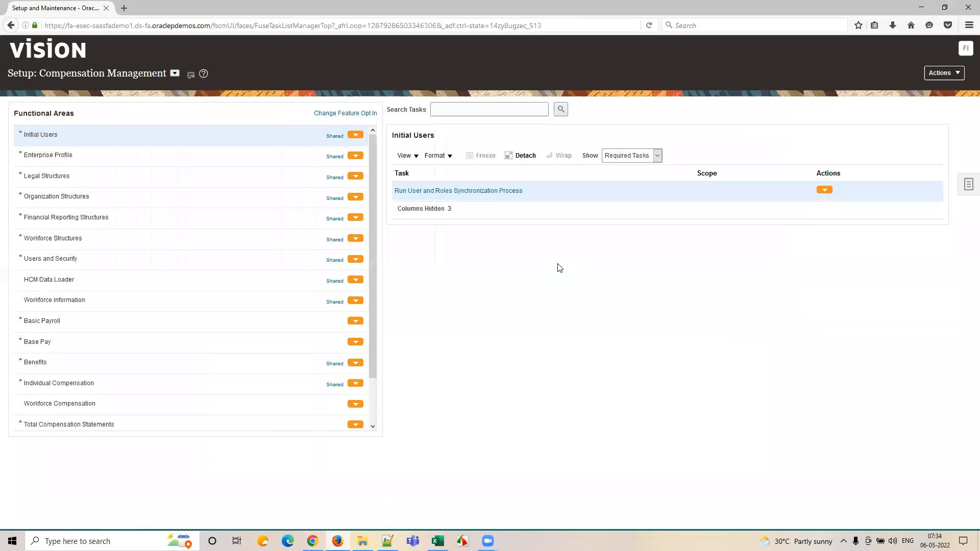
click(174, 74)
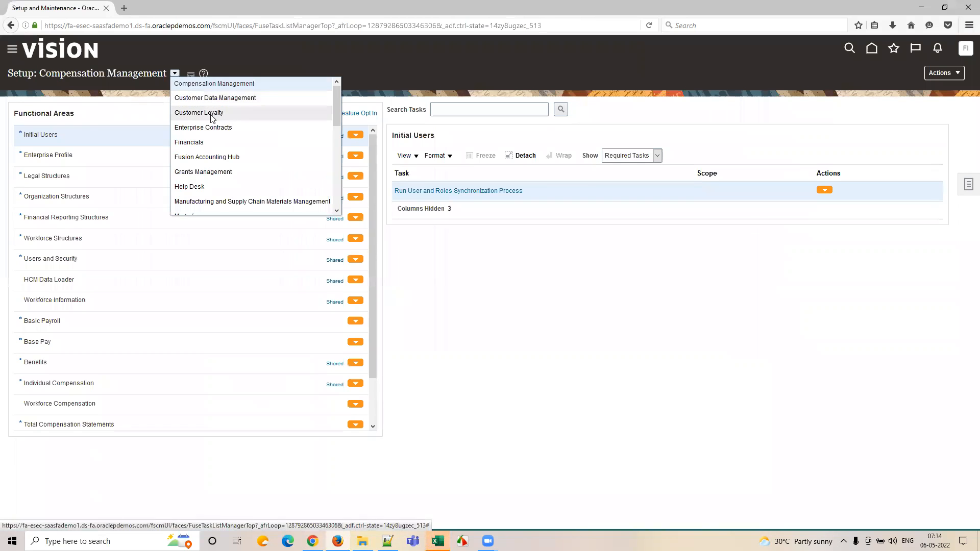
click(250, 143)
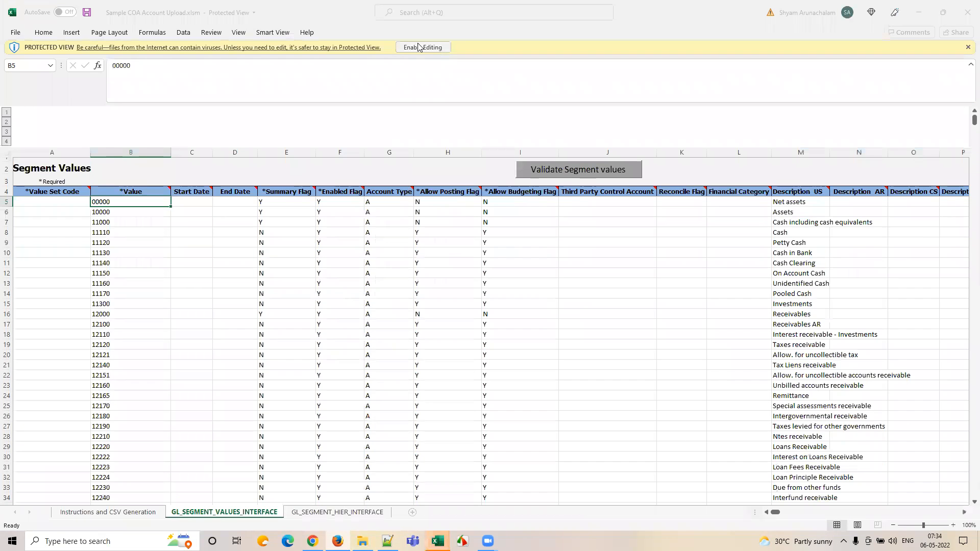
Enable editing in Sample COA Account Upload.xlsm, end the Visual Basic run-time error and bring the workbook to the front.
click(422, 48)
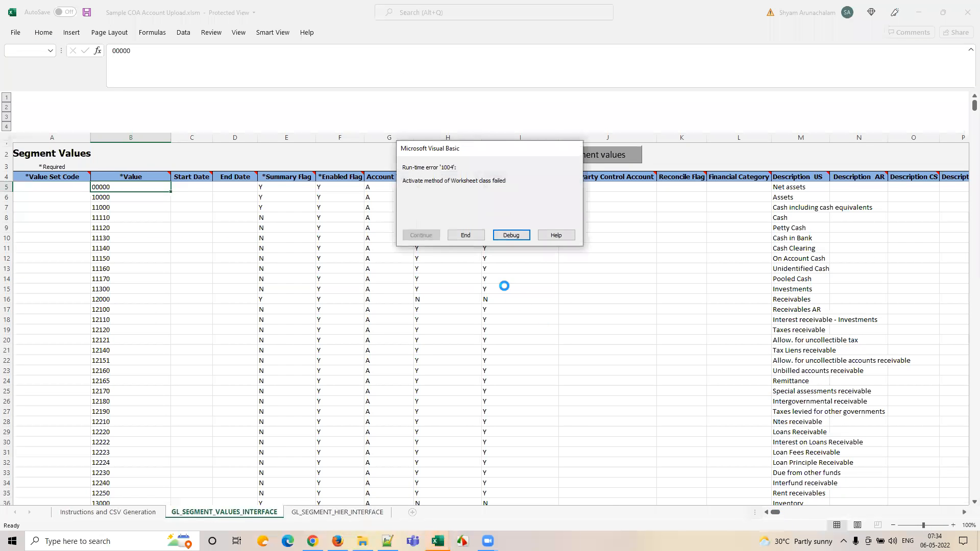
click(464, 235)
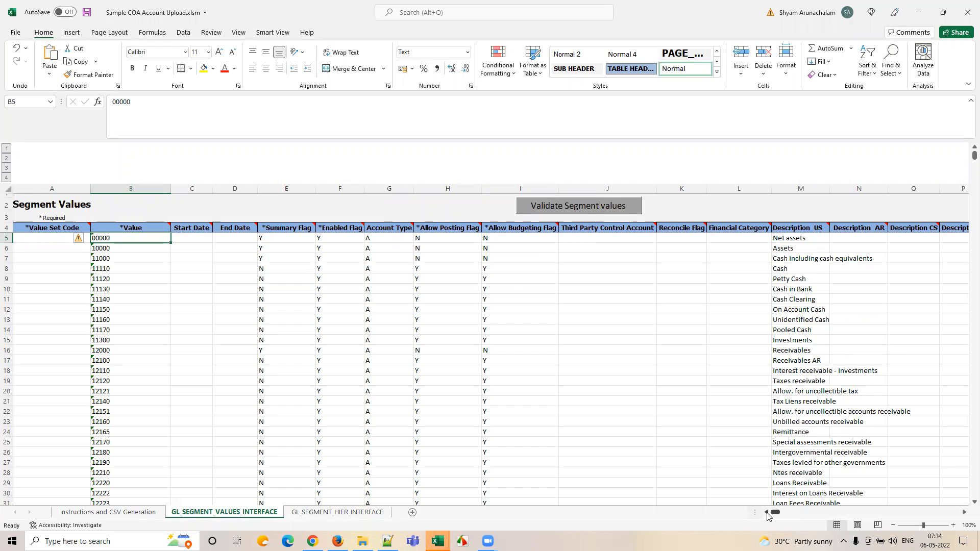
click(437, 541)
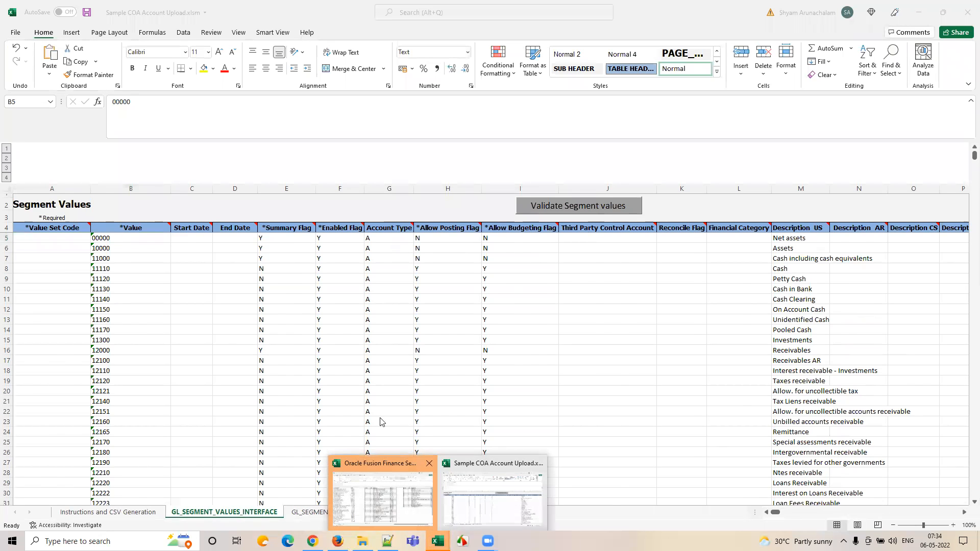
click(492, 497)
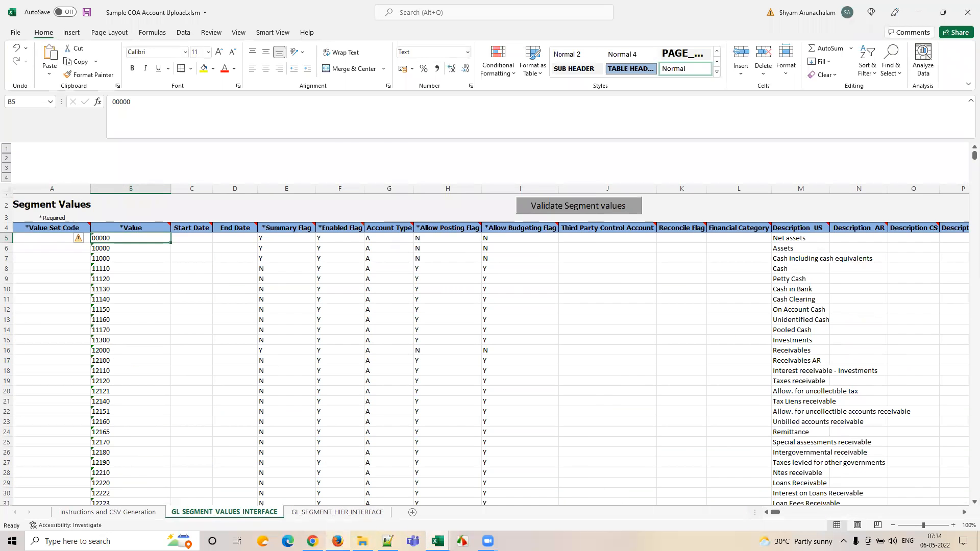
Switch to Firefox, search the setup tasks for "Chart of accou" and open the Manage Chart of Accounts Value Set Values task.
click(338, 541)
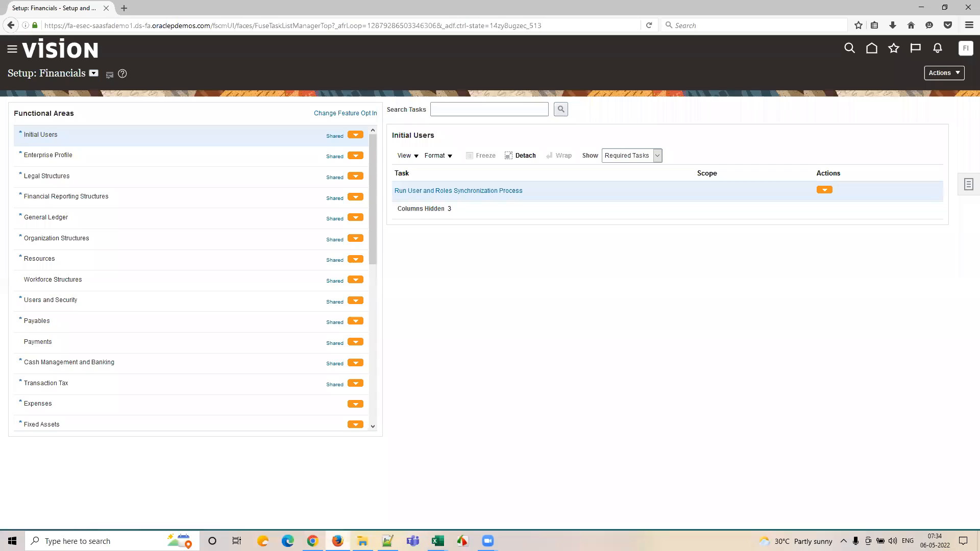
click(451, 109)
key(Return)
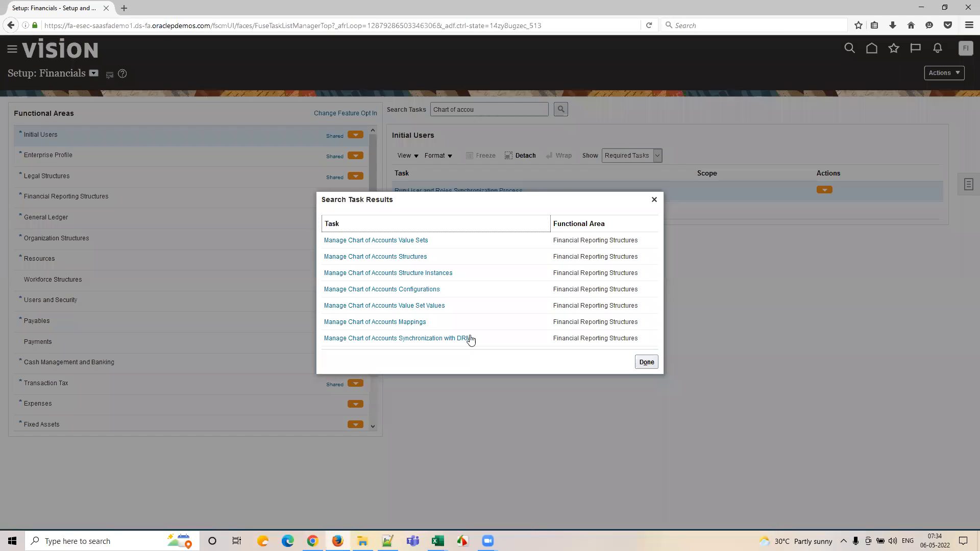
click(419, 306)
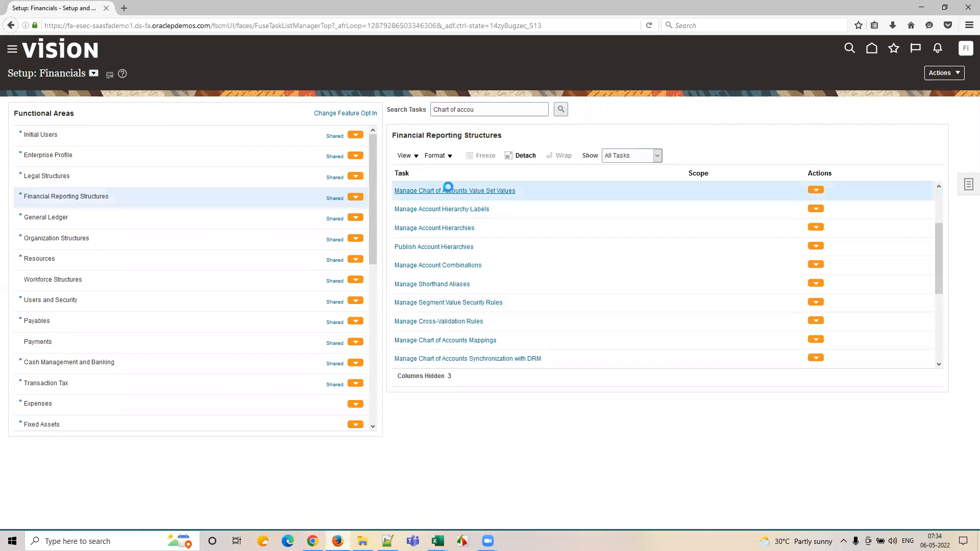
click(448, 189)
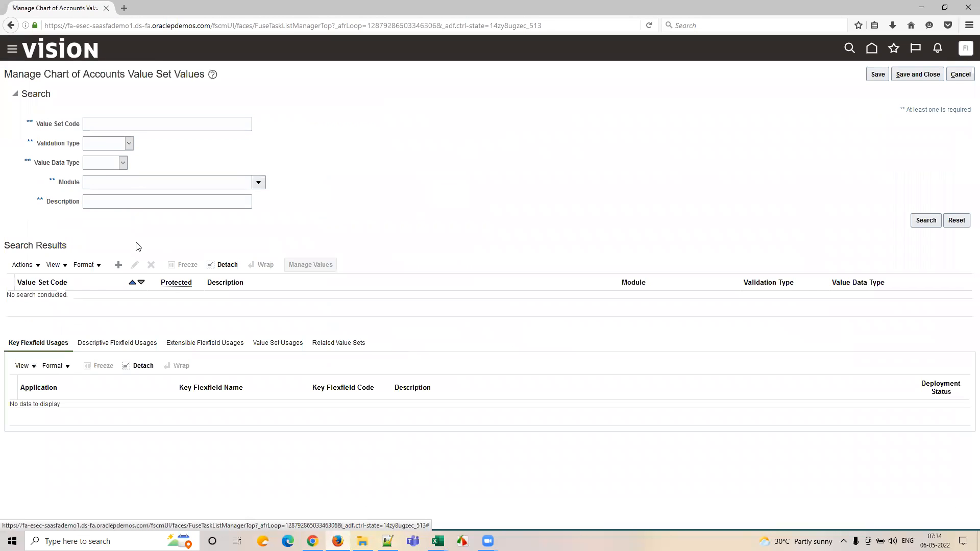
click(117, 265)
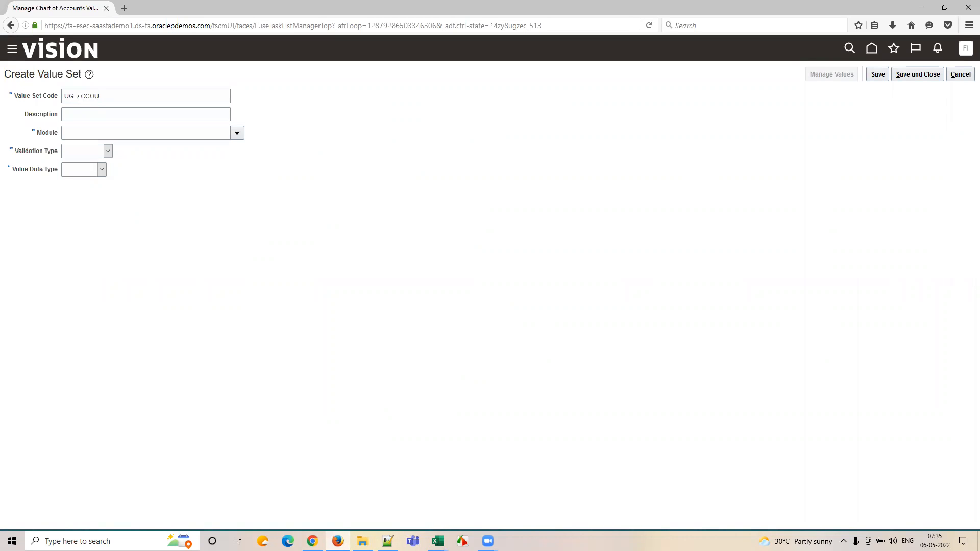
triple_click(80, 98)
key(Tab)
click(962, 76)
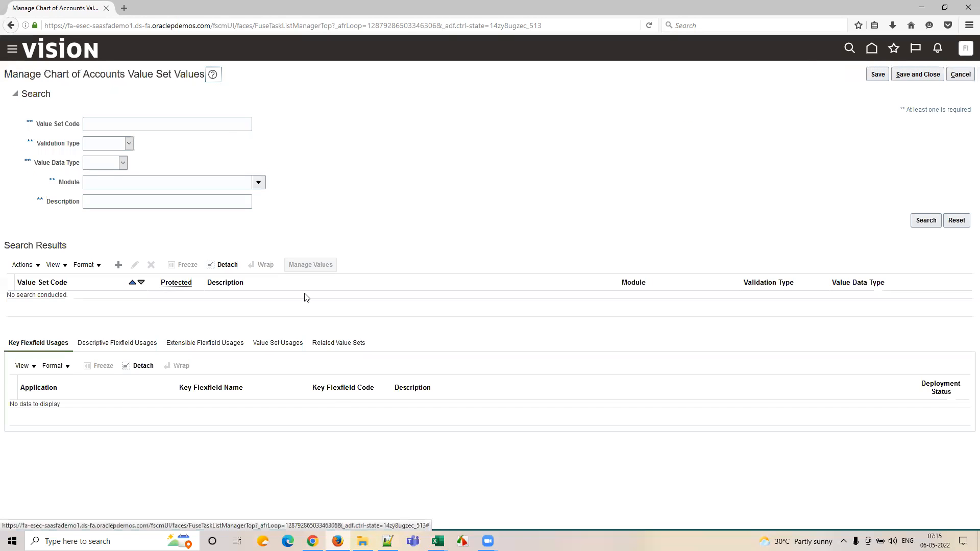
Switch to the Sample COA Account Upload workbook and examine the segment value headers from Summary Flag to Allow Posting Flag.
mouse_move(438, 541)
click(490, 490)
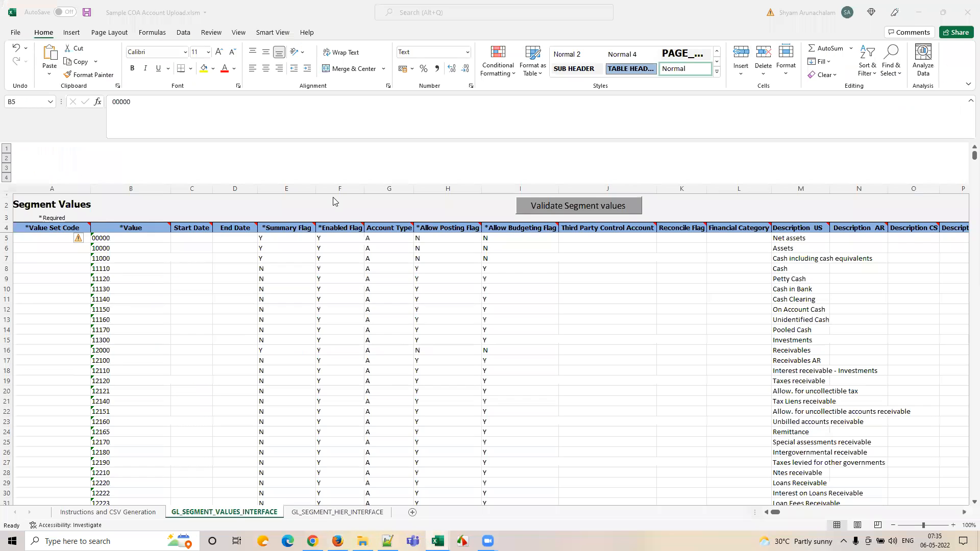
click(281, 233)
key(Right)
key(Right)
key(Right)
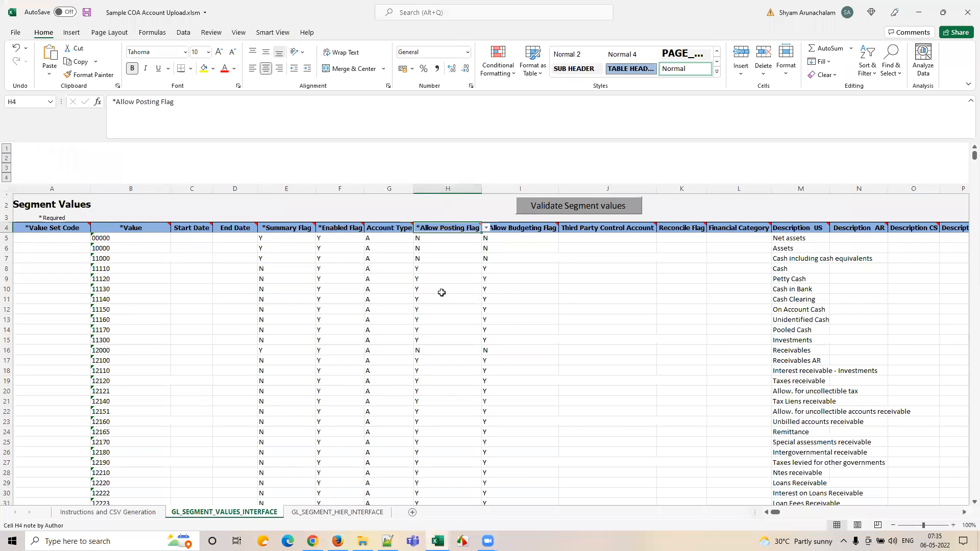
Switch back to Firefox and search the chart of accounts value sets for the value set code Account%.
click(288, 540)
click(312, 540)
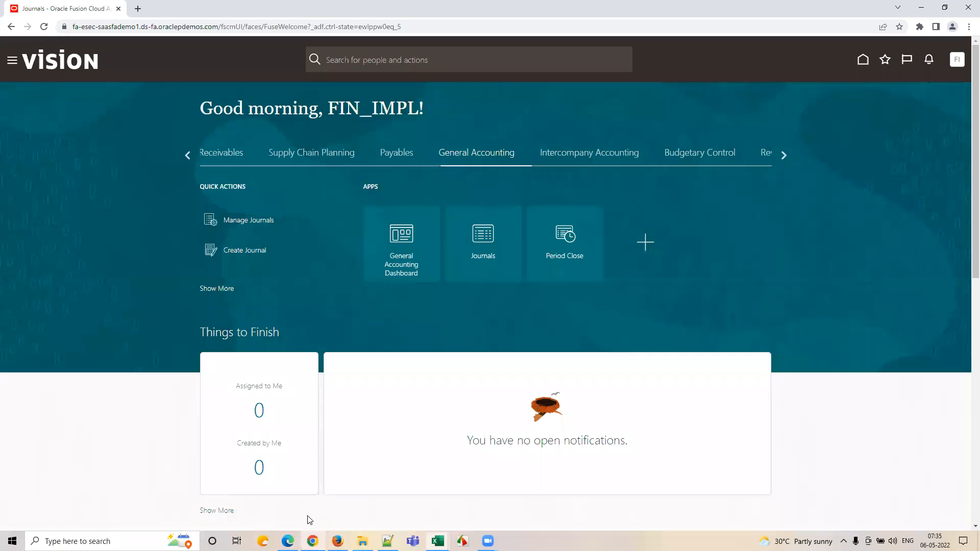
click(338, 540)
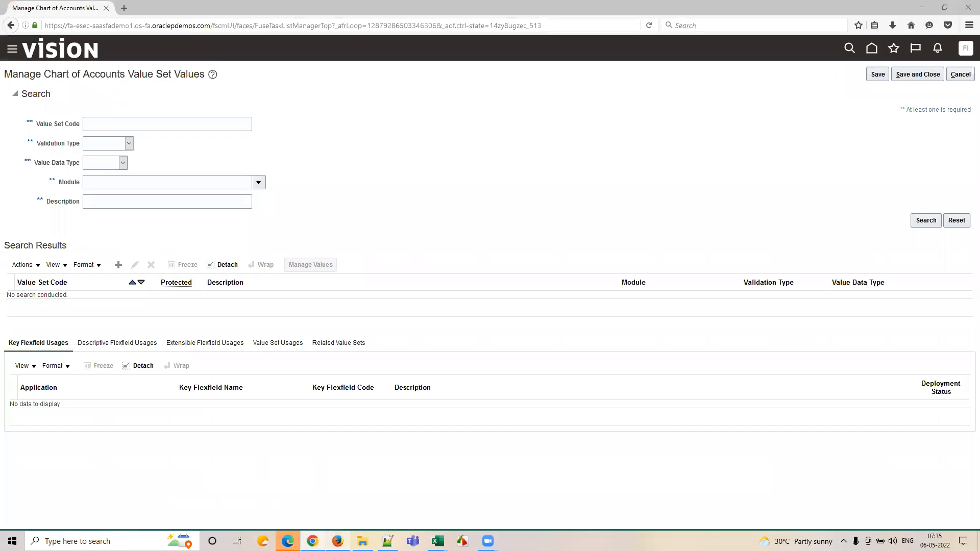
click(145, 126)
text(Account)
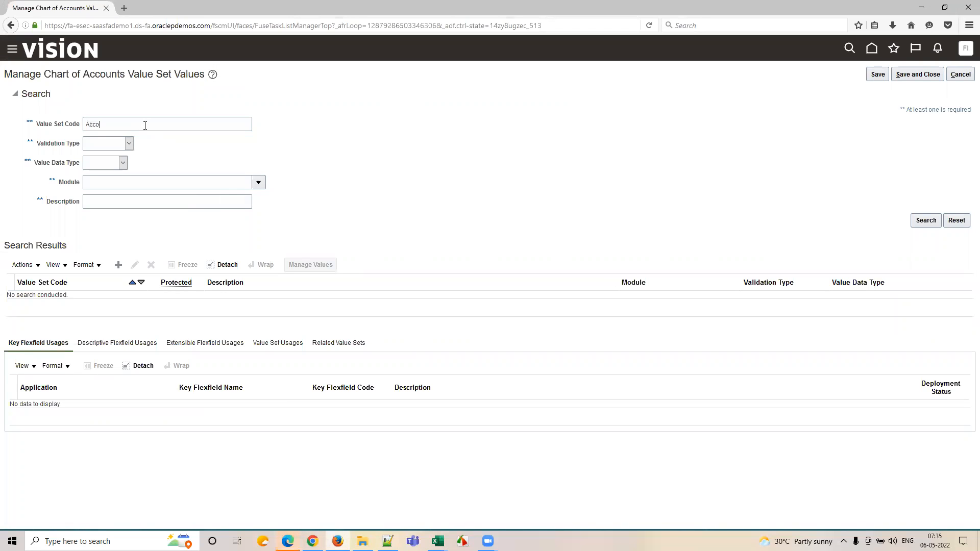
text(%)
key(Return)
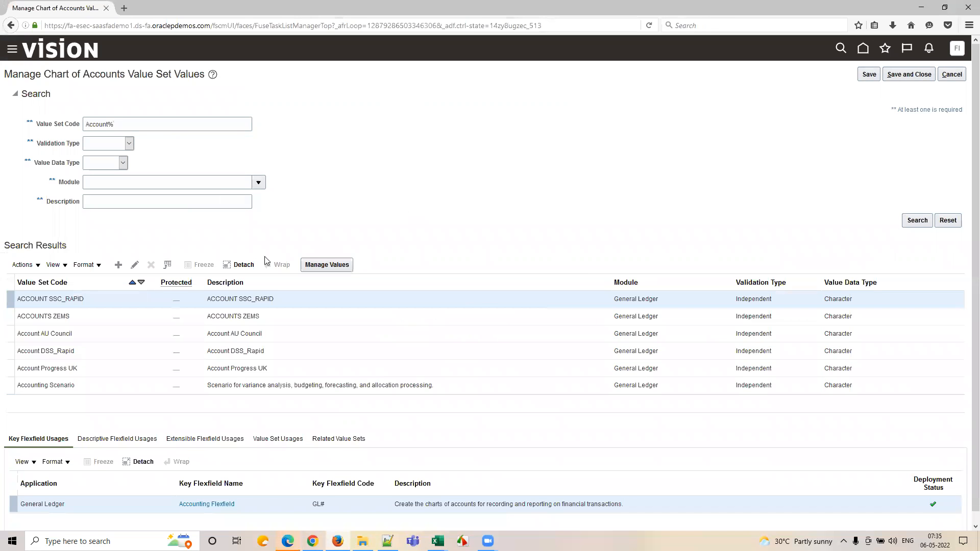
List all values of the ACCOUNT SSC_RAPID value set to examine their attributes, and cancel back to the value sets.
click(333, 266)
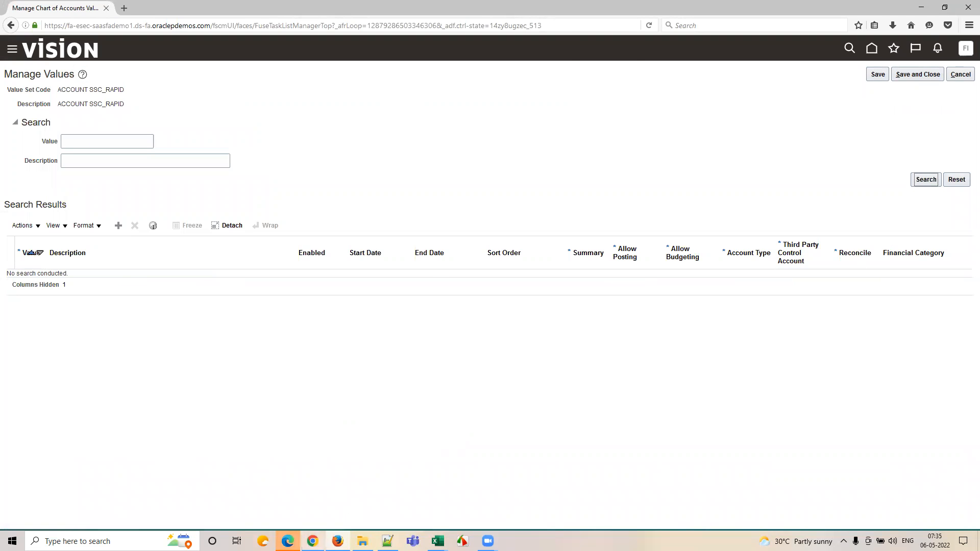
click(967, 8)
click(967, 7)
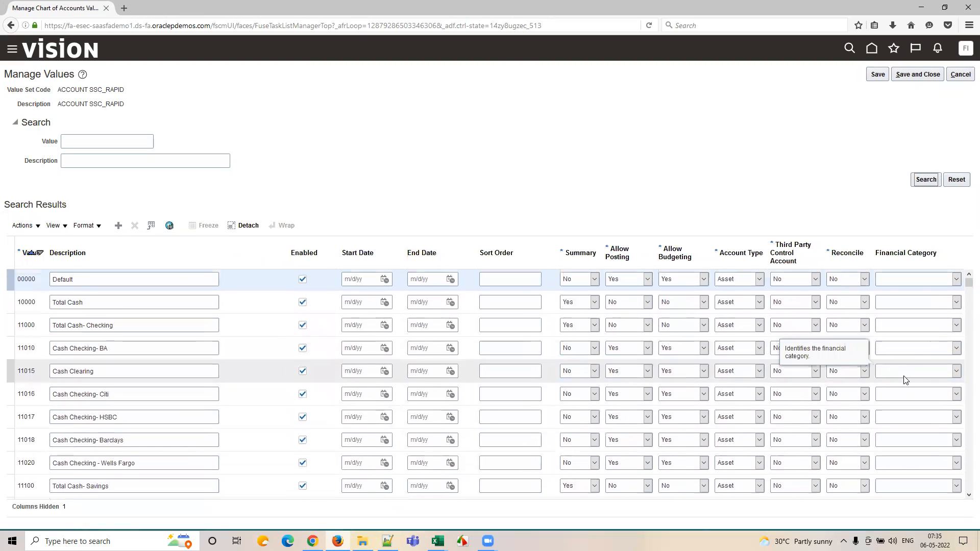
click(960, 76)
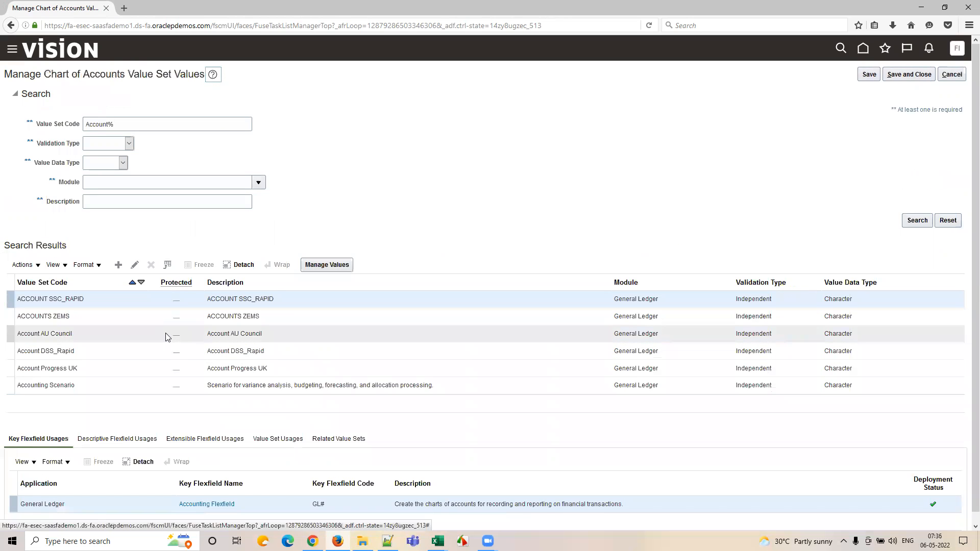
List all values of the Account AU Council value set to examine their attributes, and cancel back to the value sets.
click(167, 335)
click(337, 266)
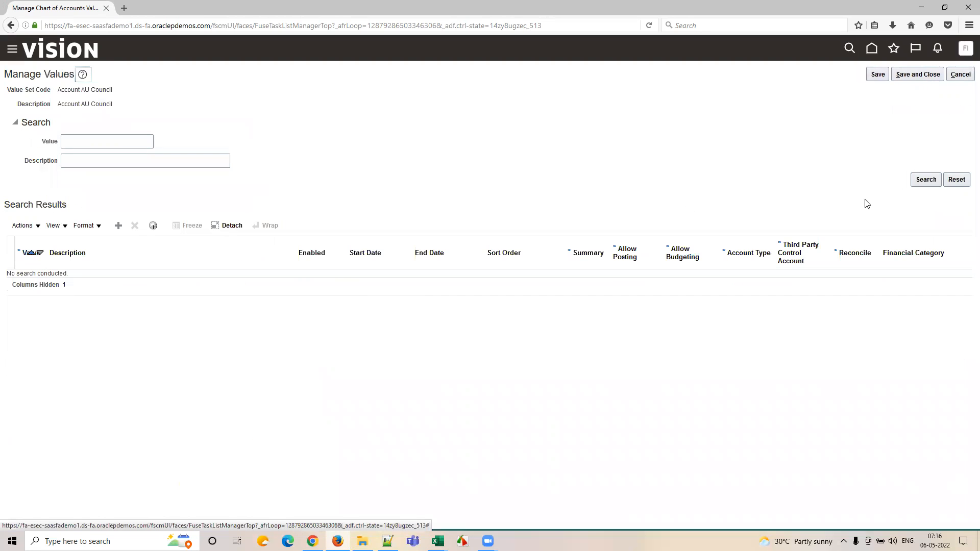
click(926, 182)
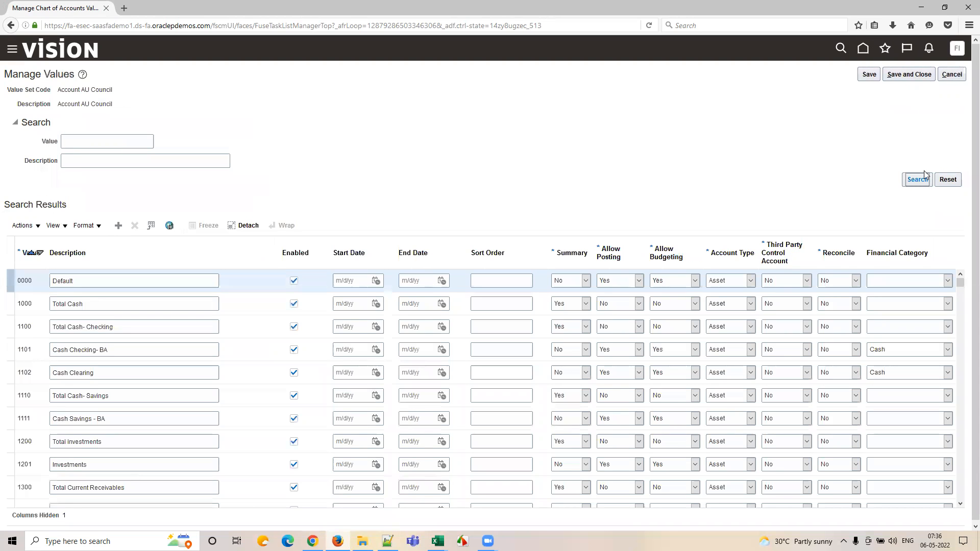
click(951, 74)
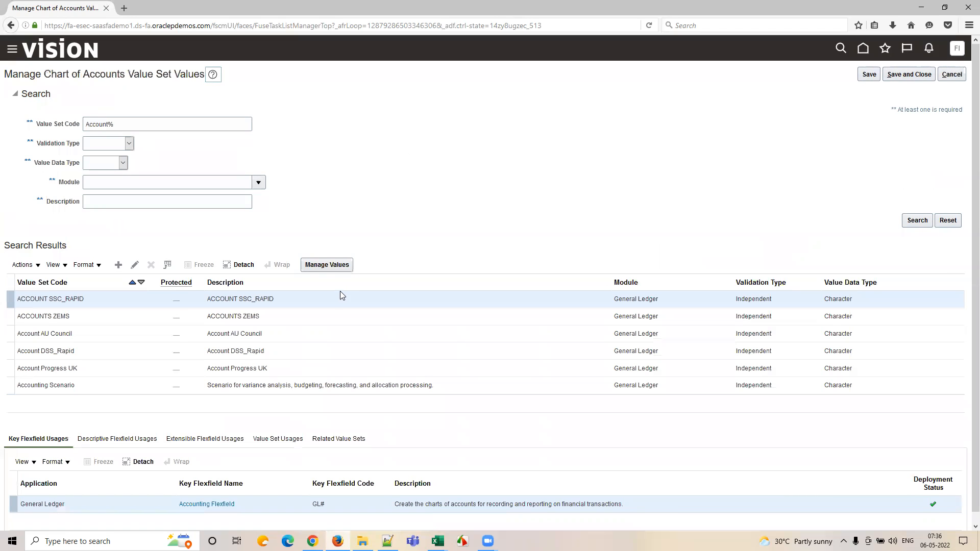
Open the values page of the ACCOUNT SSC_RAPID value set, and switch to the first segment value in the Sample COA Account Upload workbook.
click(329, 269)
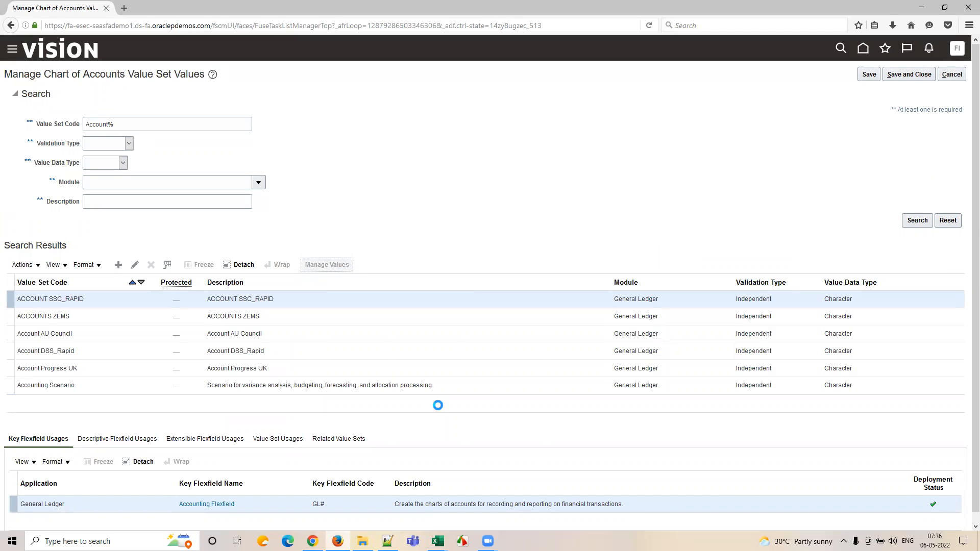
click(438, 540)
click(462, 523)
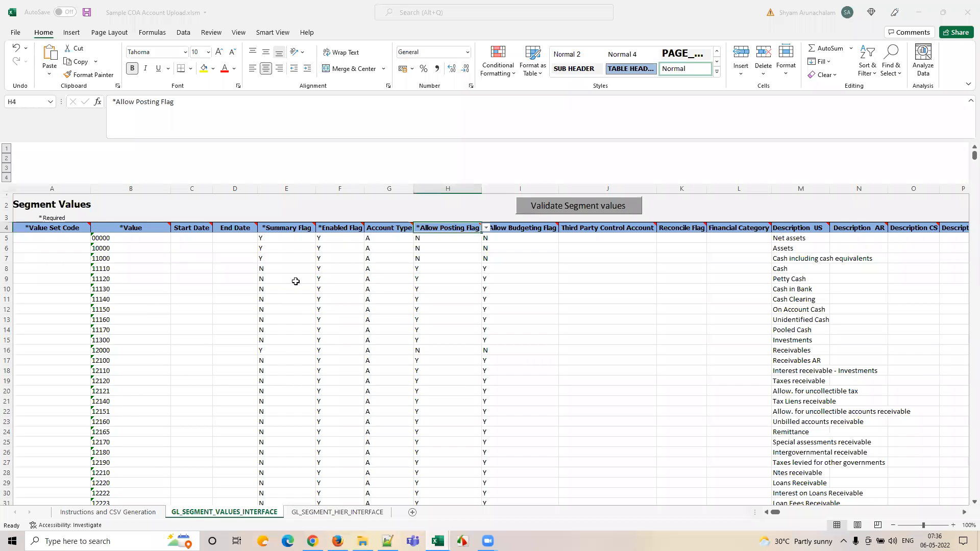
click(105, 240)
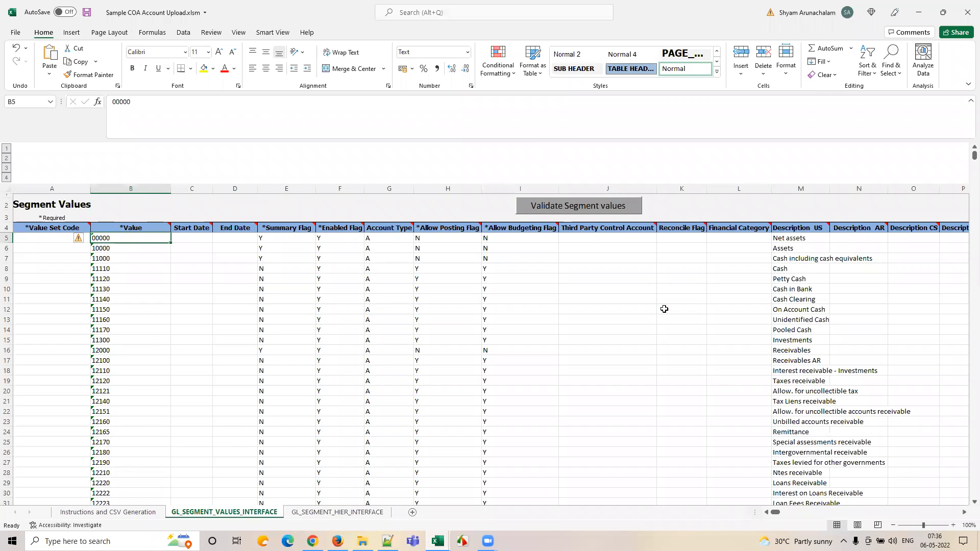
Switch to Chrome, search Google for Oracle OER in a new tab, and open the Oracle Enterprise Repository for Oracle Fusion Applications result.
click(312, 540)
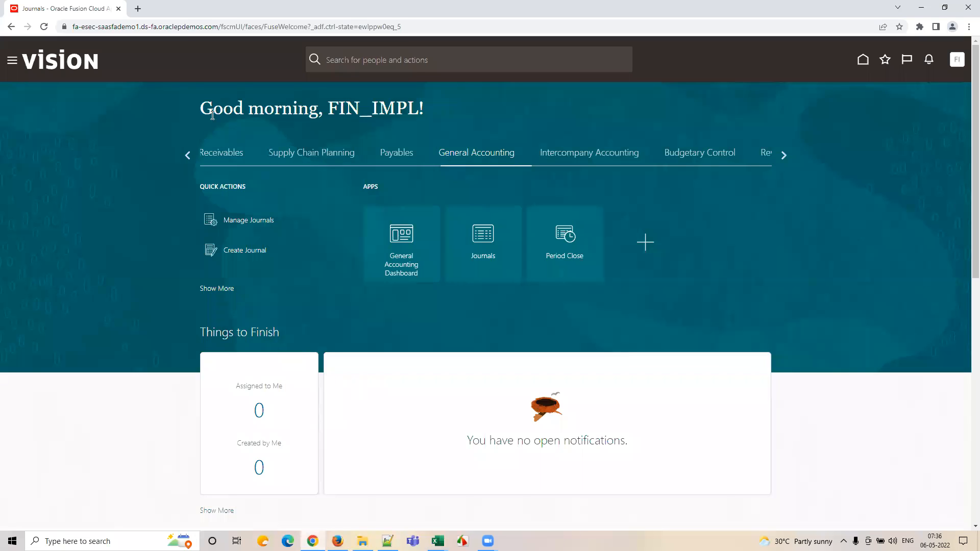
click(138, 8)
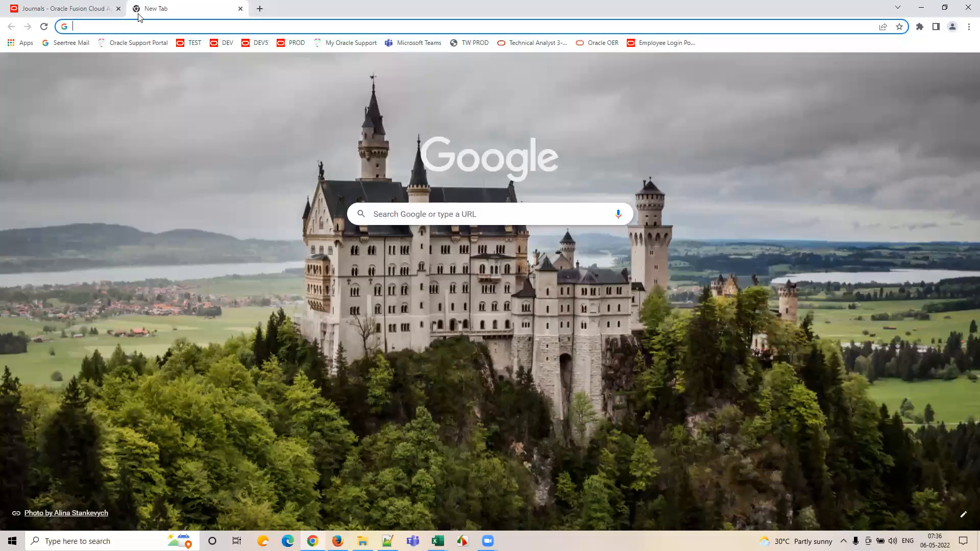
text(Oracle )
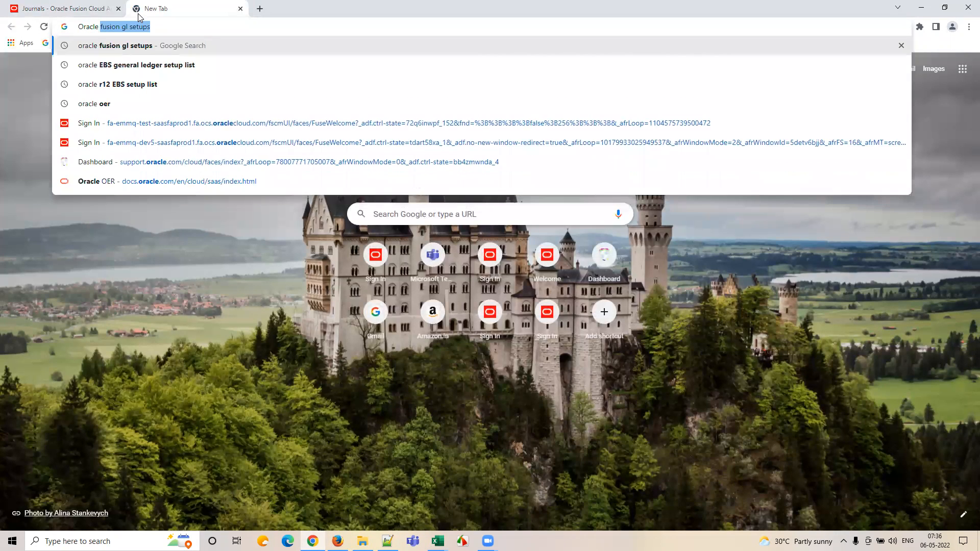
text(OER)
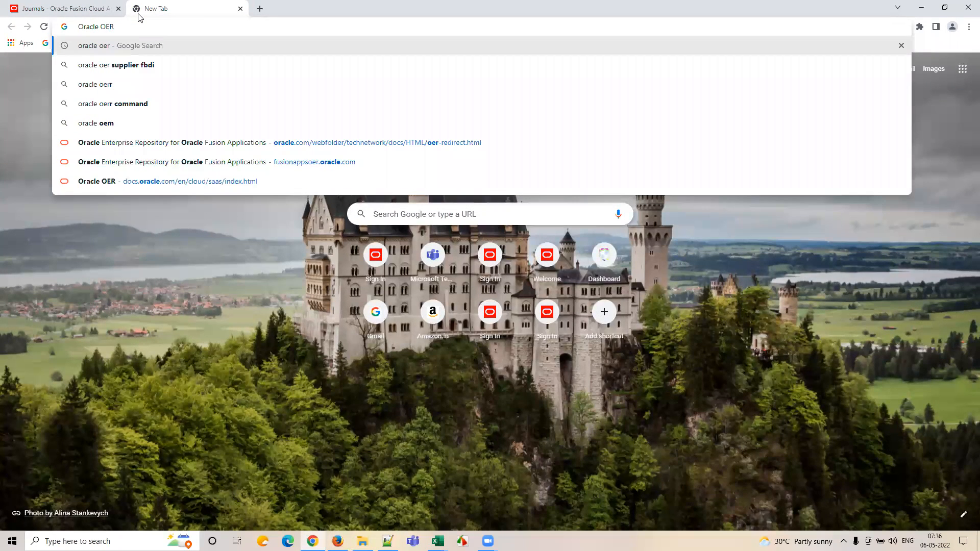
key(Return)
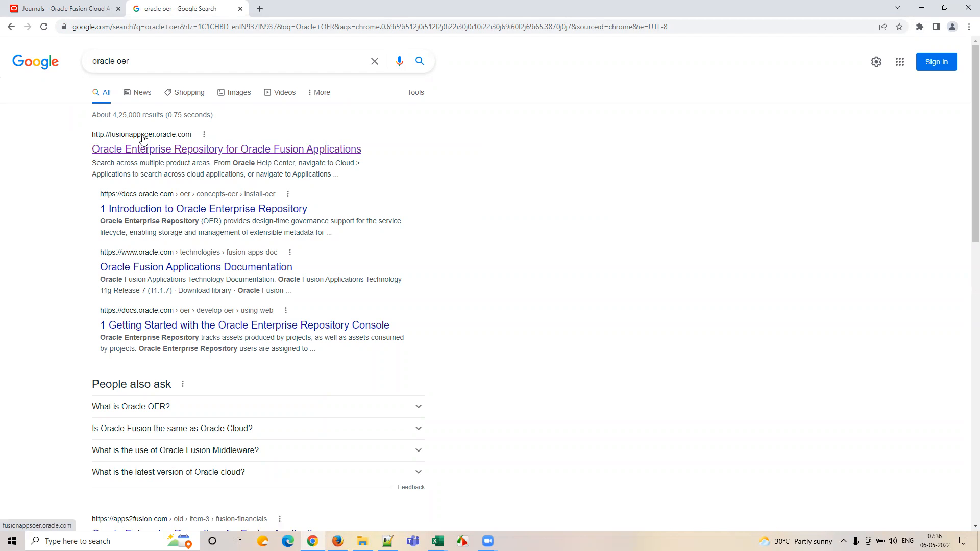
click(191, 150)
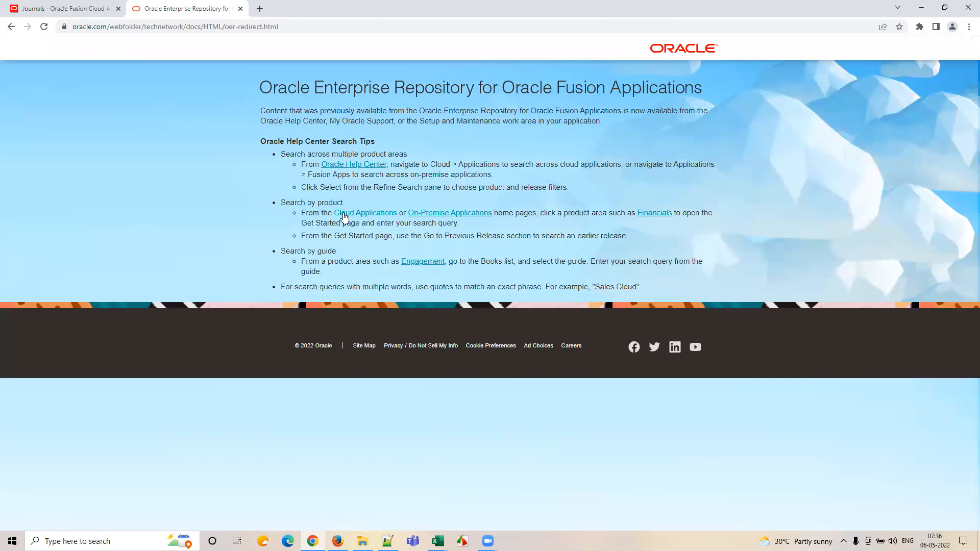
Go to the Cloud Applications documentation and open the list of all books for Oracle Financials 22B.
click(347, 218)
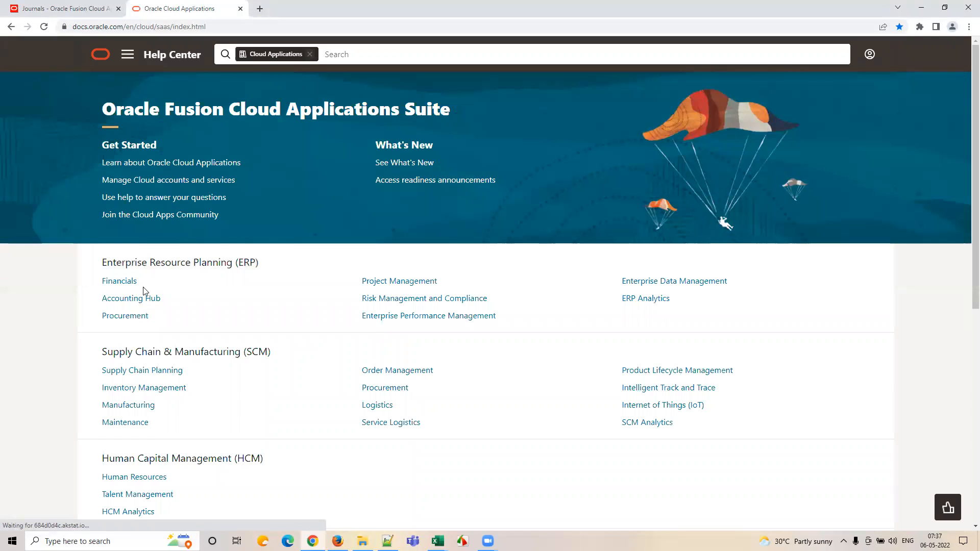
click(113, 282)
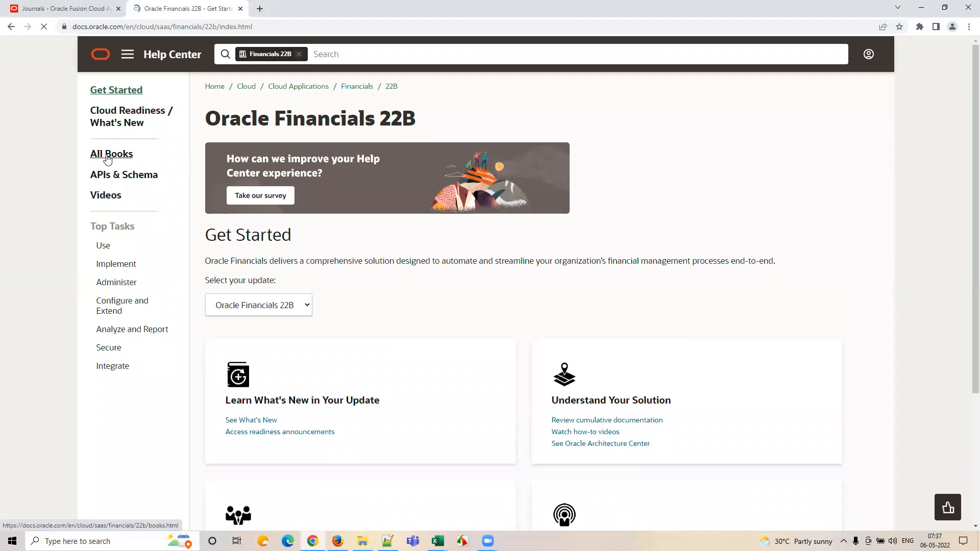
click(96, 161)
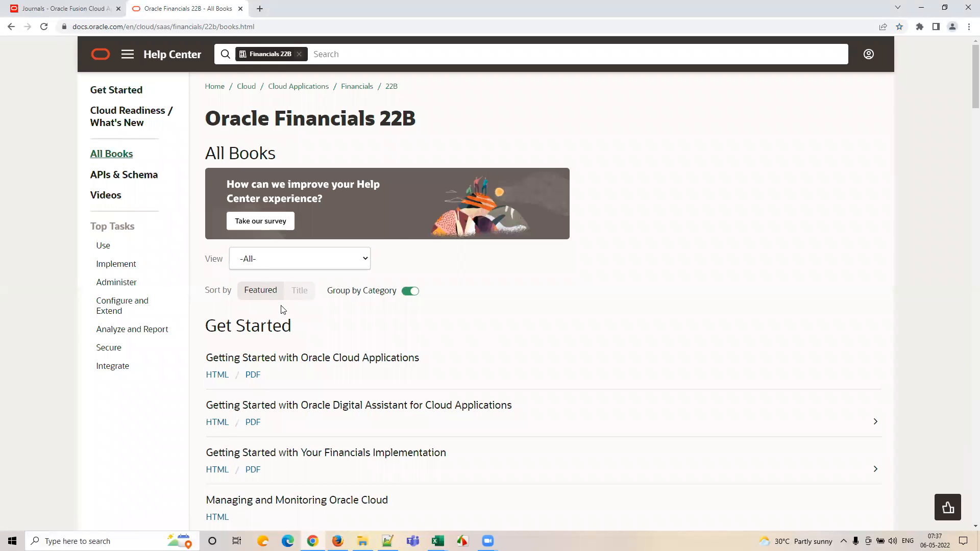
Open the HTML version of the File-Based Data Import (FBDI) for Financials guide and point out its web address.
scroll(364, 322, down, 4)
scroll(364, 323, down, 20)
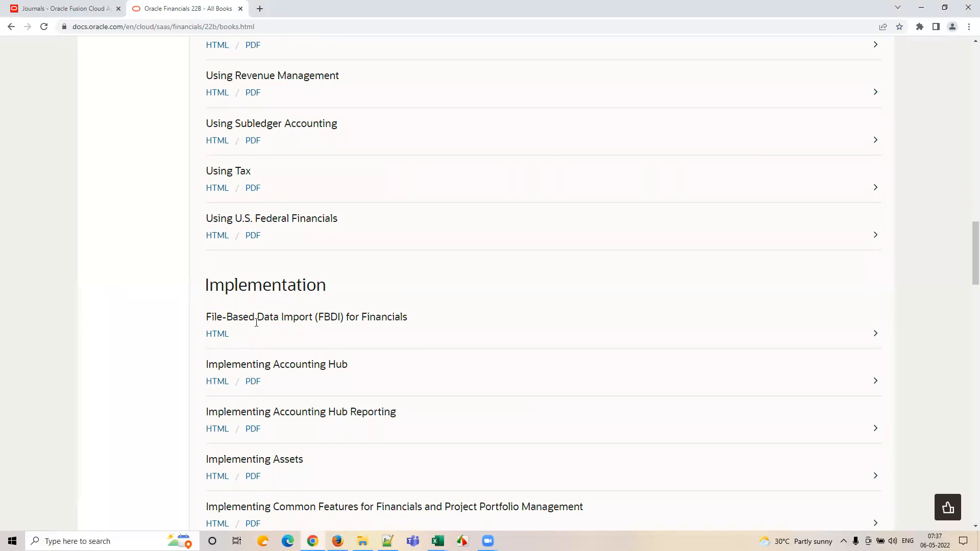
double_click(333, 318)
click(332, 318)
click(219, 335)
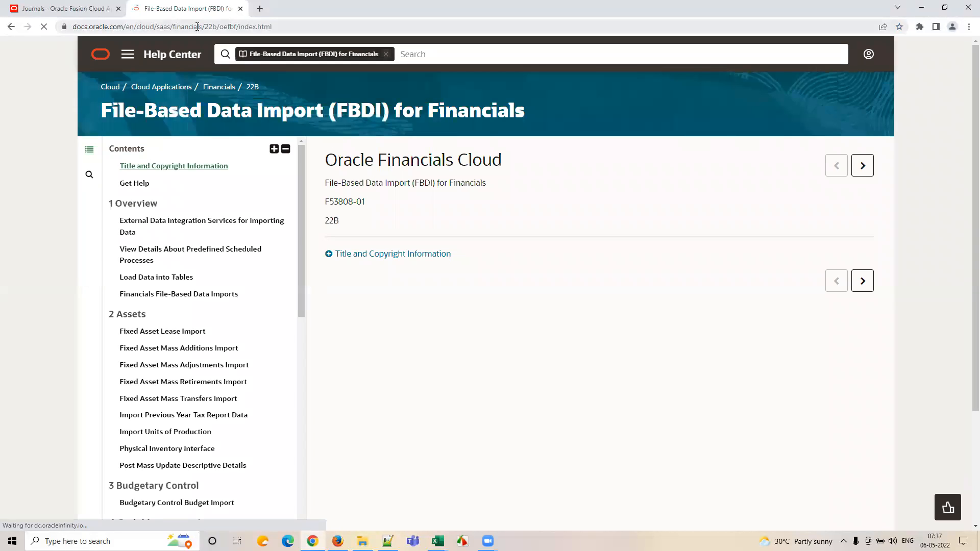
click(197, 27)
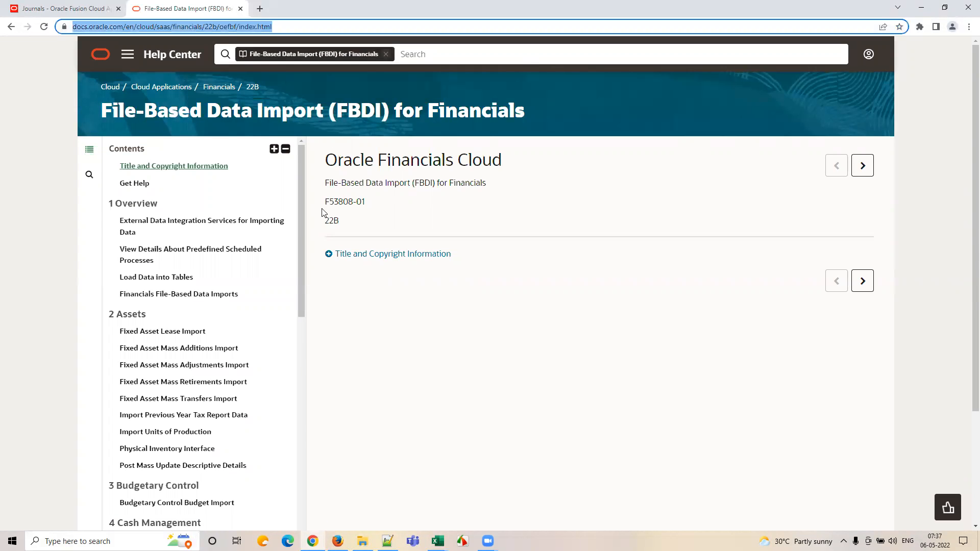
click(473, 26)
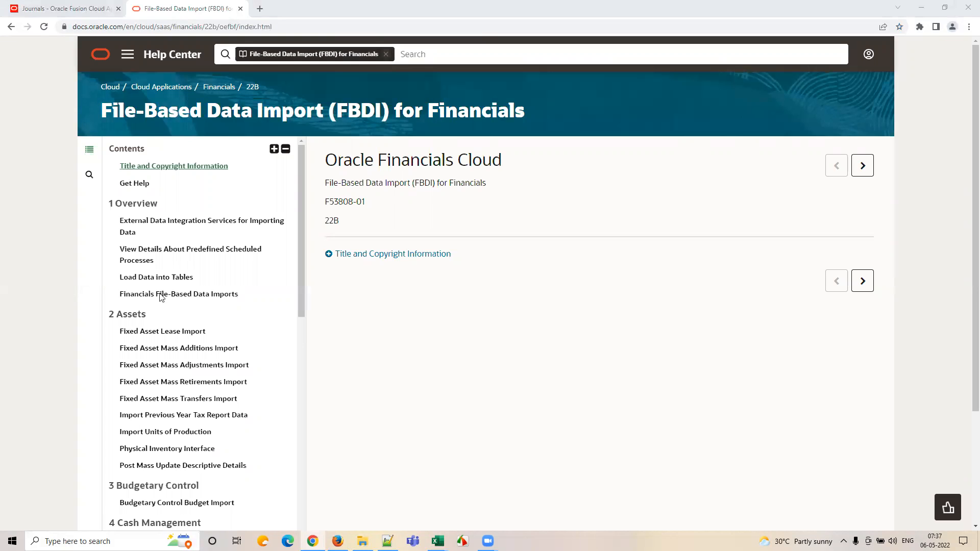
Open the Import Segment Values and Hierarchies topic in the guide's General Ledger chapter.
scroll(267, 289, down, 2)
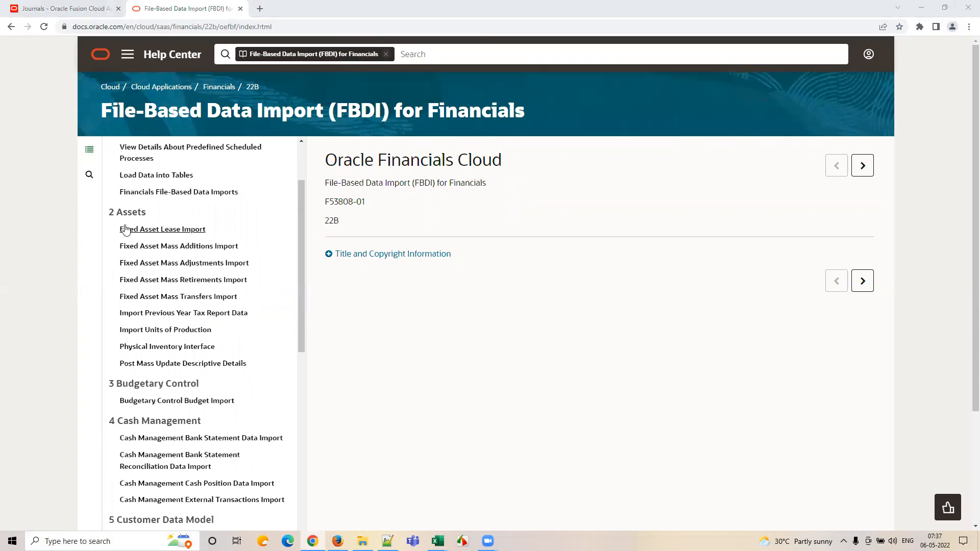
scroll(241, 298, down, 5)
scroll(203, 301, down, 6)
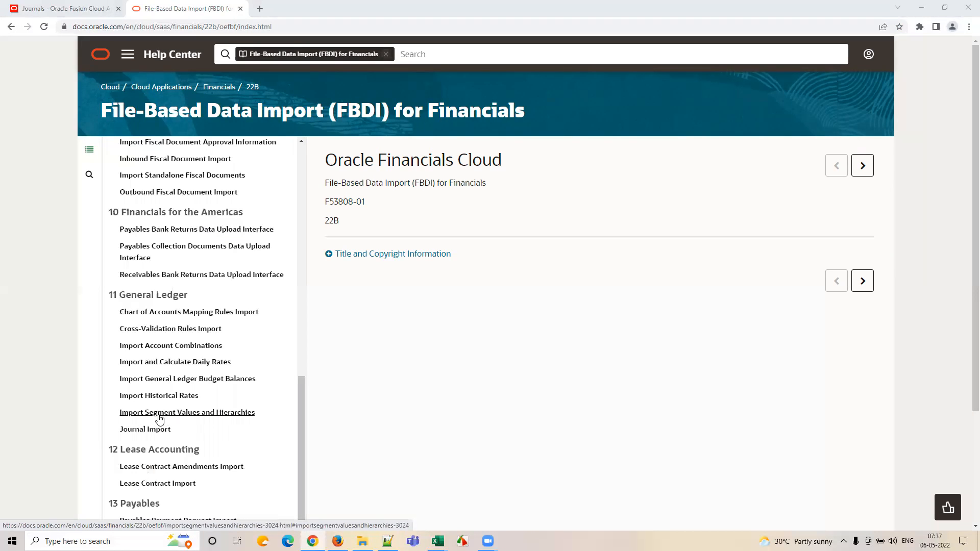
click(198, 418)
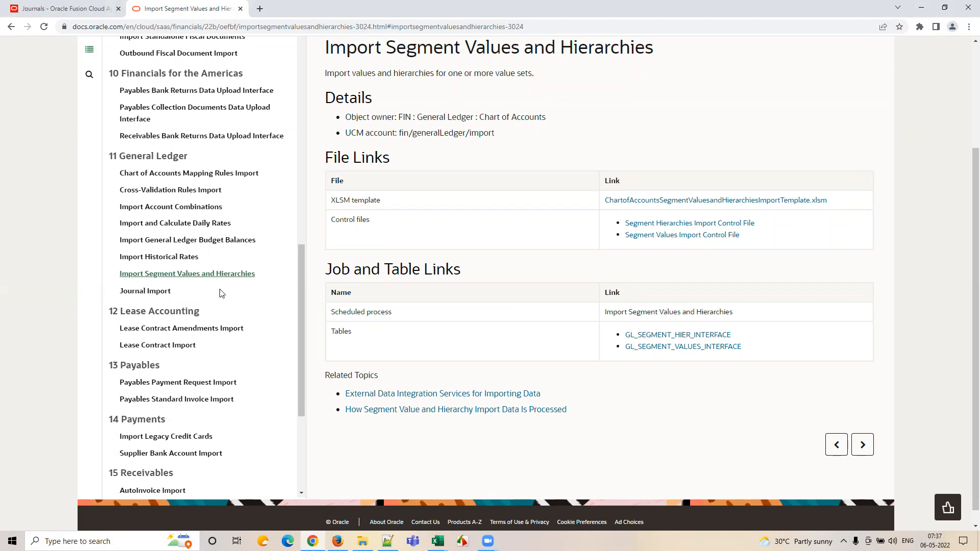
Examine the scheduled process name in the Journal Import topic and compare it with the one for Import Segment Values and Hierarchies.
click(159, 290)
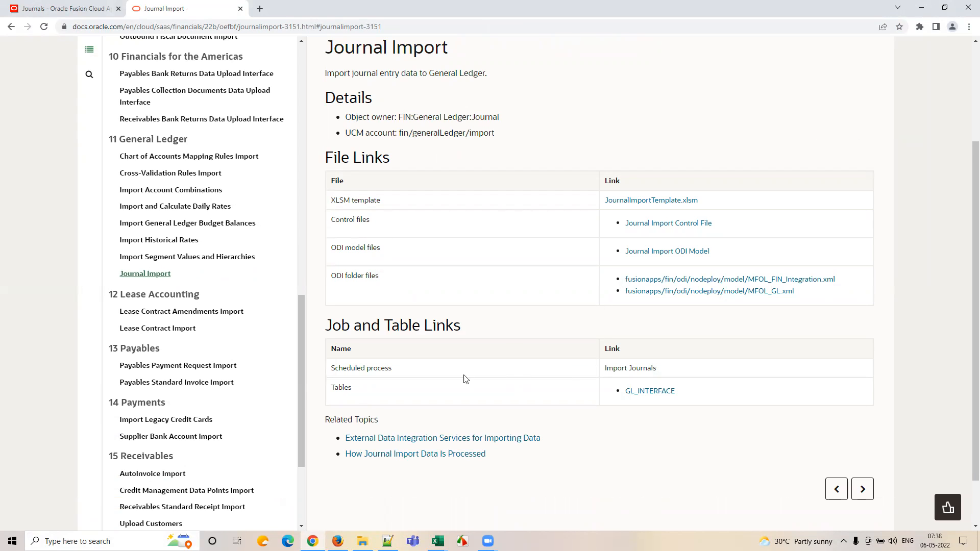
triple_click(341, 367)
triple_click(341, 367)
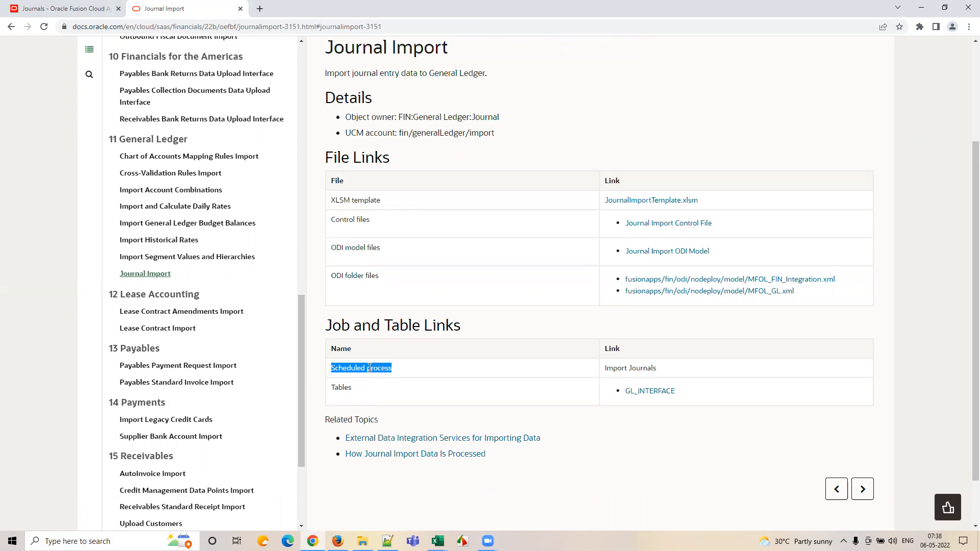
triple_click(622, 366)
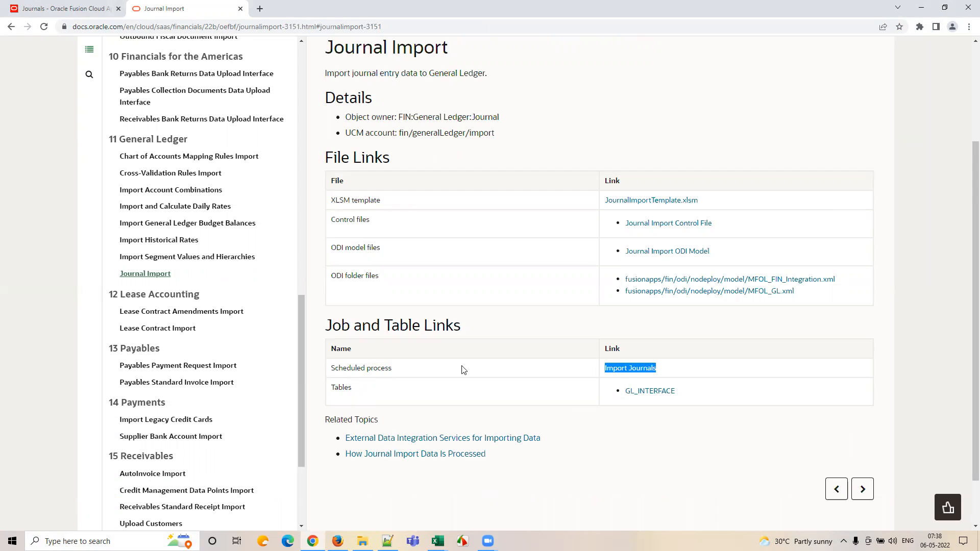
triple_click(367, 368)
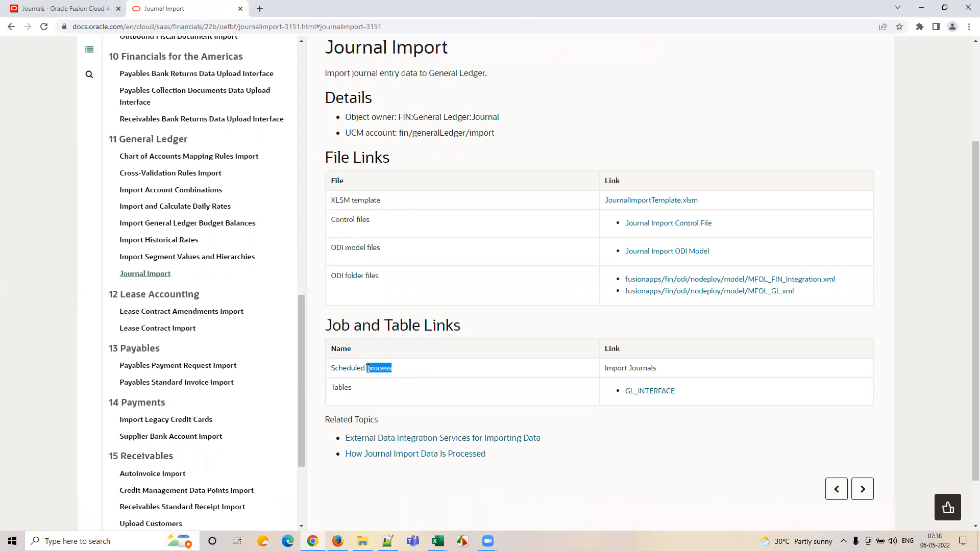
triple_click(628, 368)
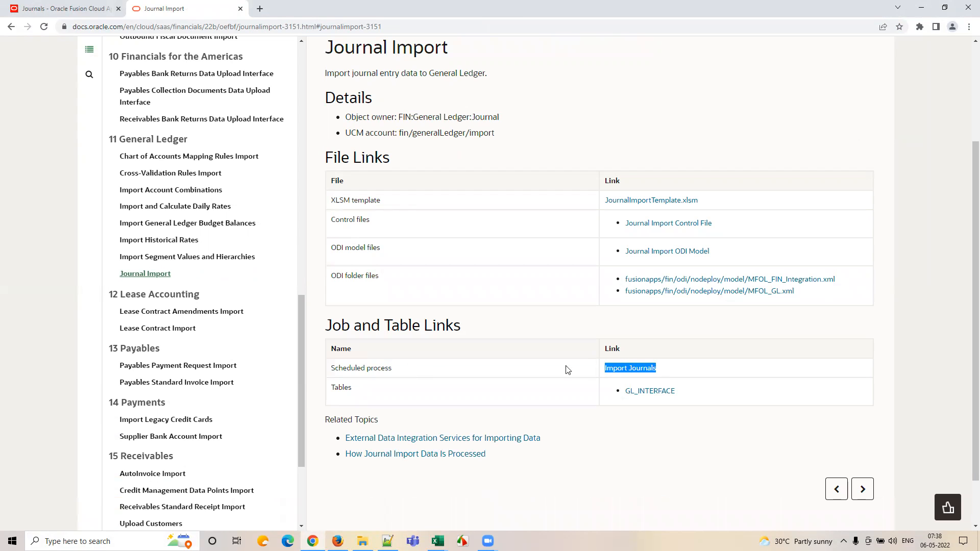
click(170, 258)
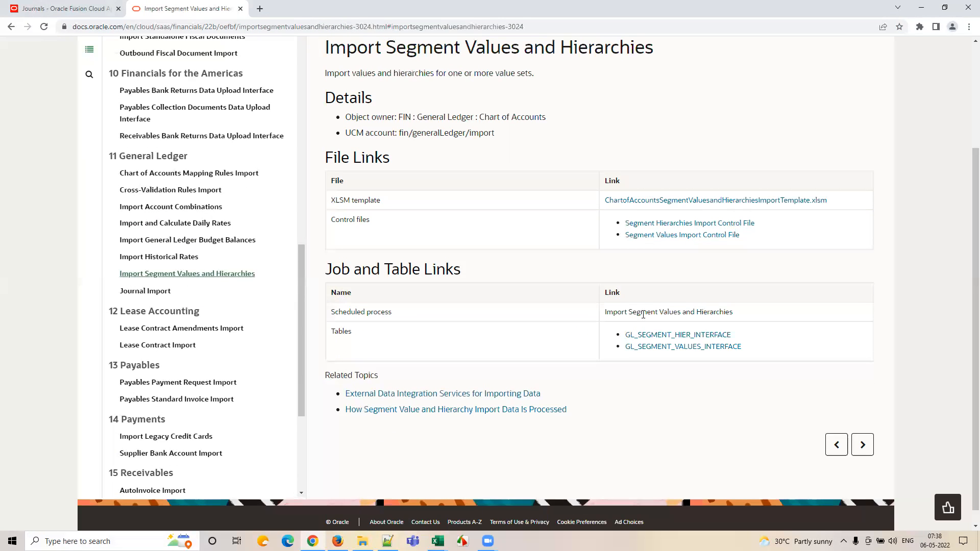
triple_click(643, 312)
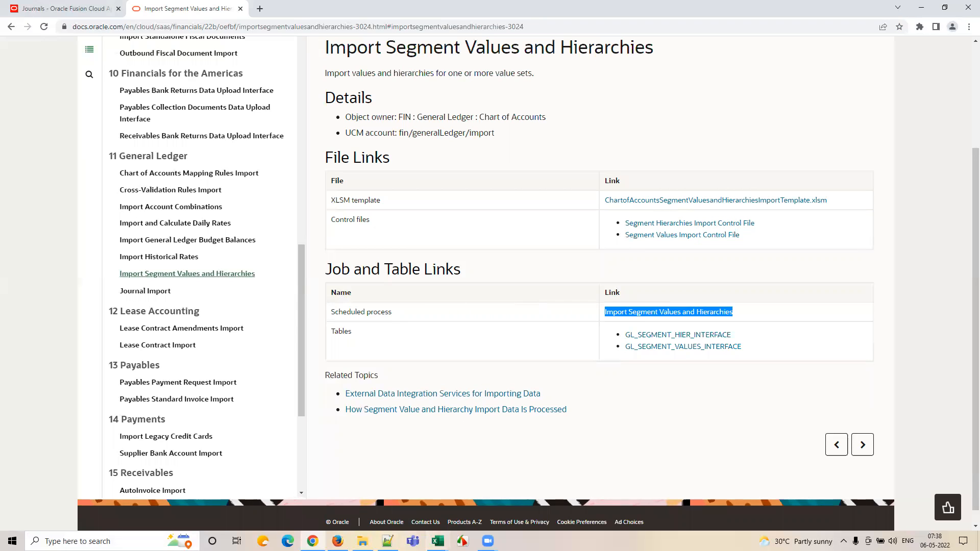
Switch back to the Sample COA Account Upload workbook, fit the Description US column to its contents, and select the first Value Set Code cell, A5.
mouse_move(437, 541)
click(489, 499)
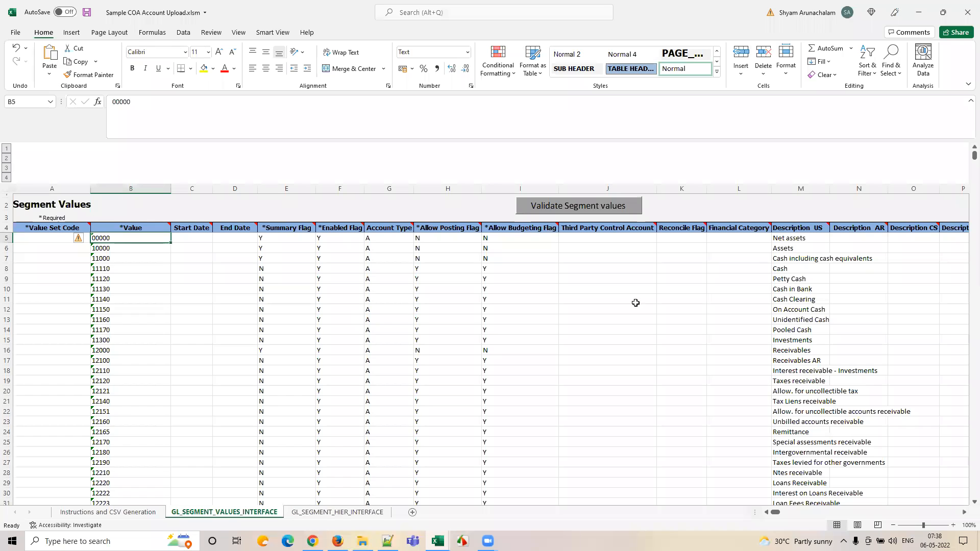
double_click(830, 189)
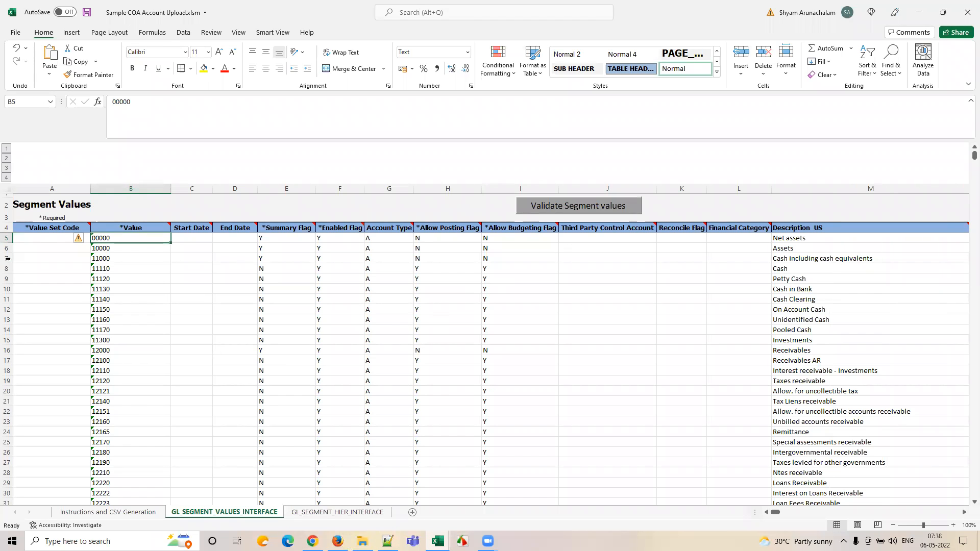
click(43, 238)
mouse_move(43, 225)
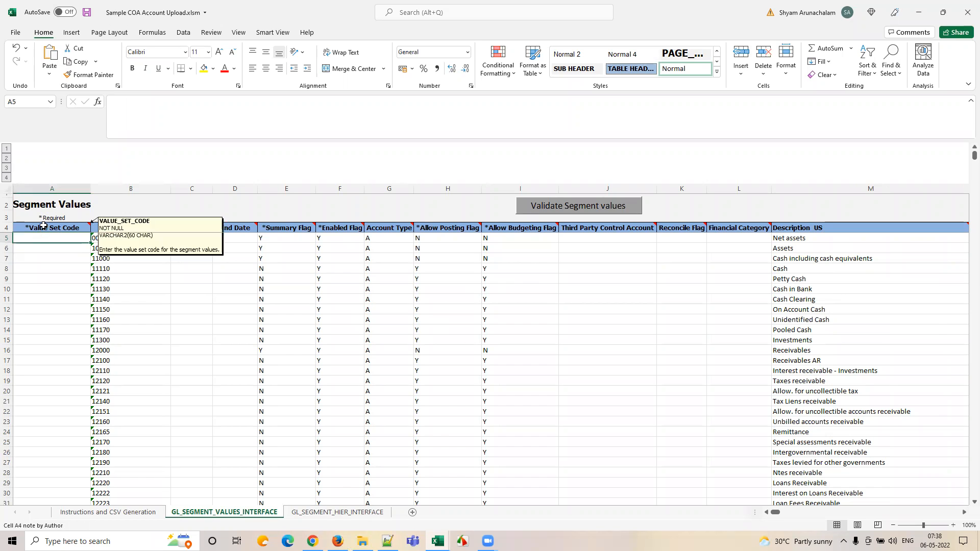
Switch to Firefox and copy the value set code ACCOUNT SSC_RAPID from the Manage Values page.
click(313, 541)
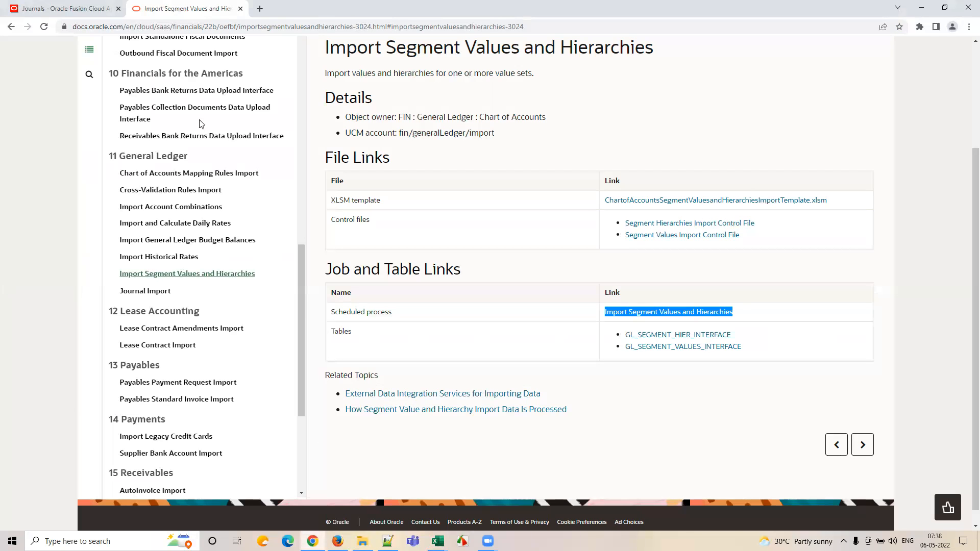
key(alt+Tab)
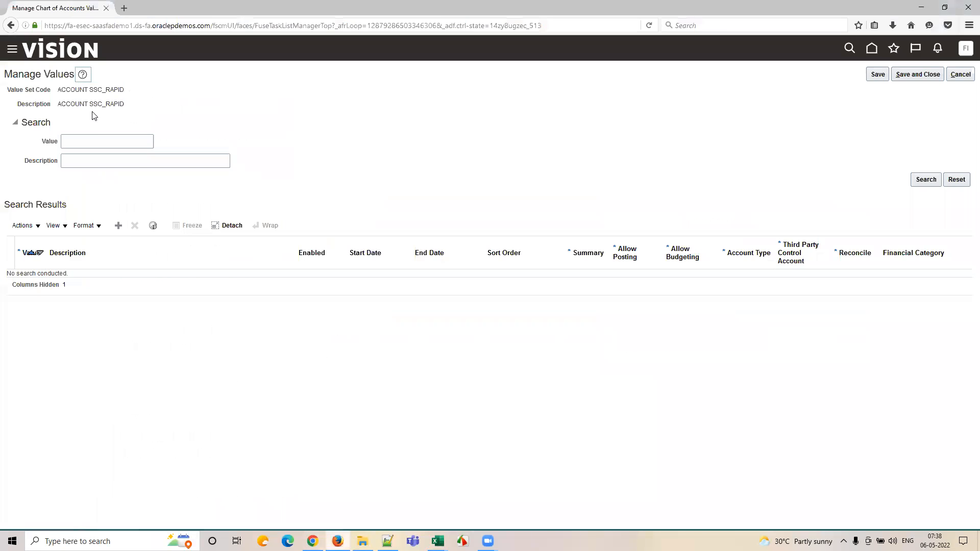
triple_click(75, 89)
key(ctrl+c)
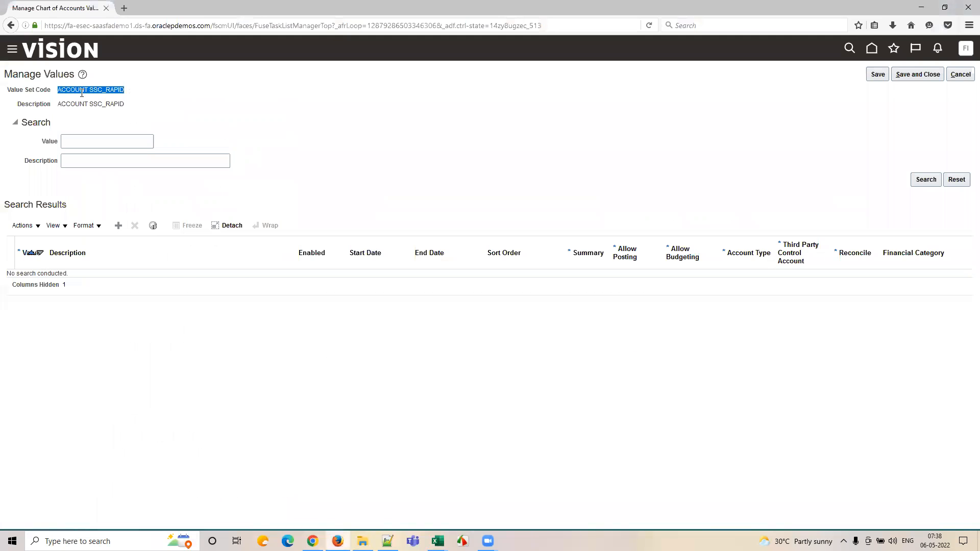
Return to the Sample COA Account Upload workbook and enter the copied code ACCOUNT SSC_RAPID as the Value Set Code in cell A5.
key(alt+Tab)
key(alt+Tab)
click(439, 540)
click(468, 506)
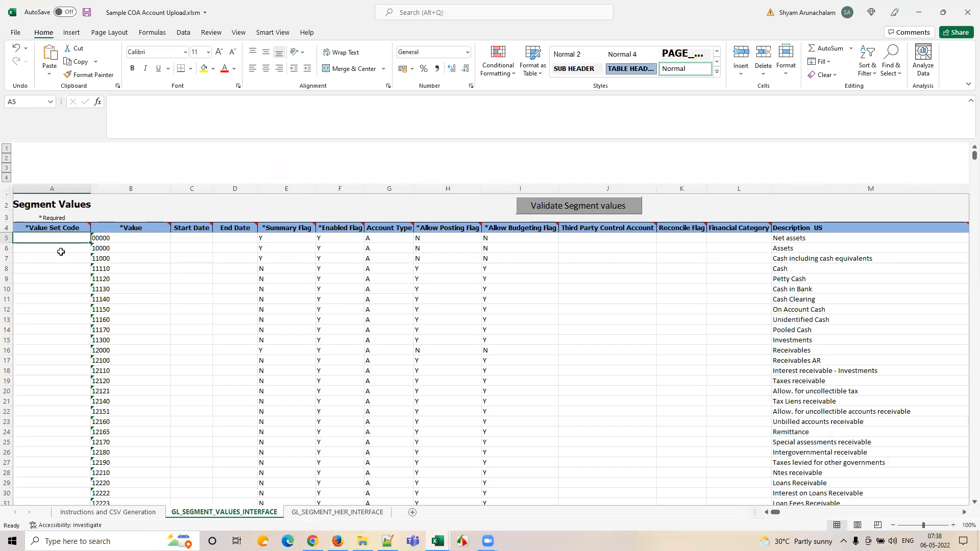
key(F2)
key(ctrl+v)
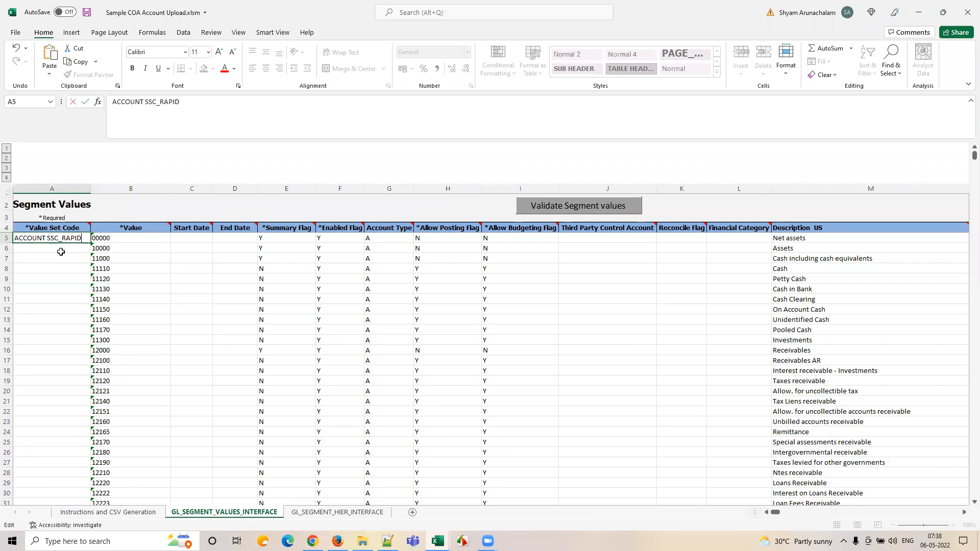
key(ctrl+Return)
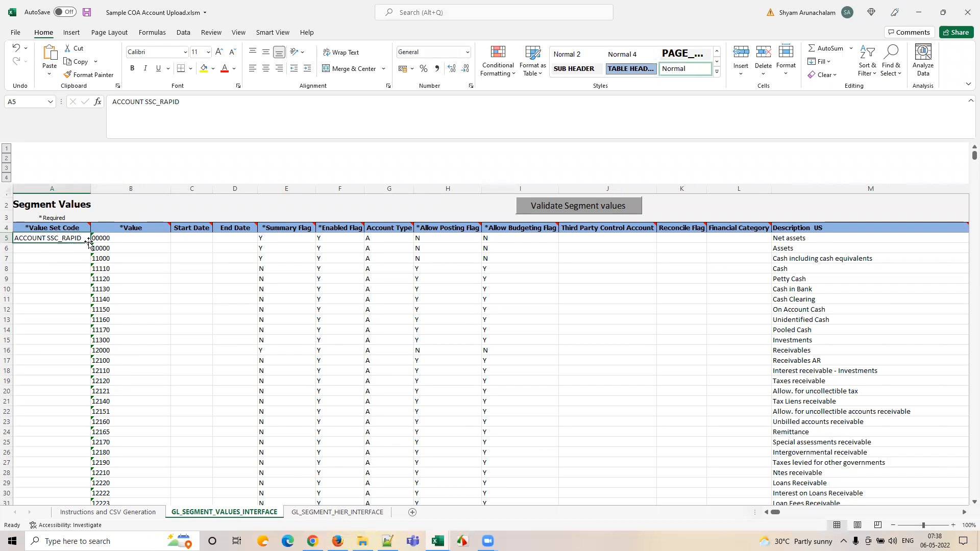
Fill ACCOUNT SSC_RAPID down the Value Set Code column for all rows and look over the first asset account values.
double_click(90, 242)
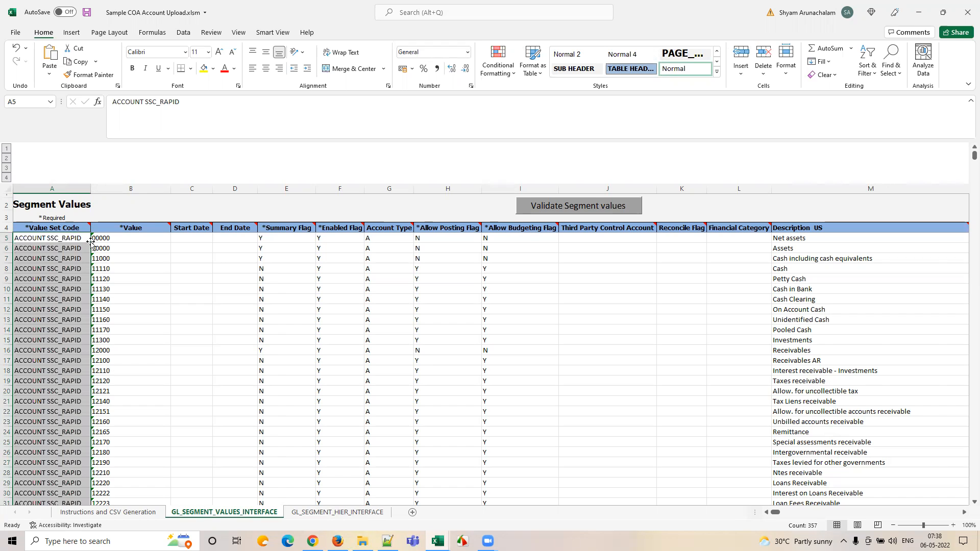
click(110, 289)
click(123, 237)
click(124, 247)
click(124, 258)
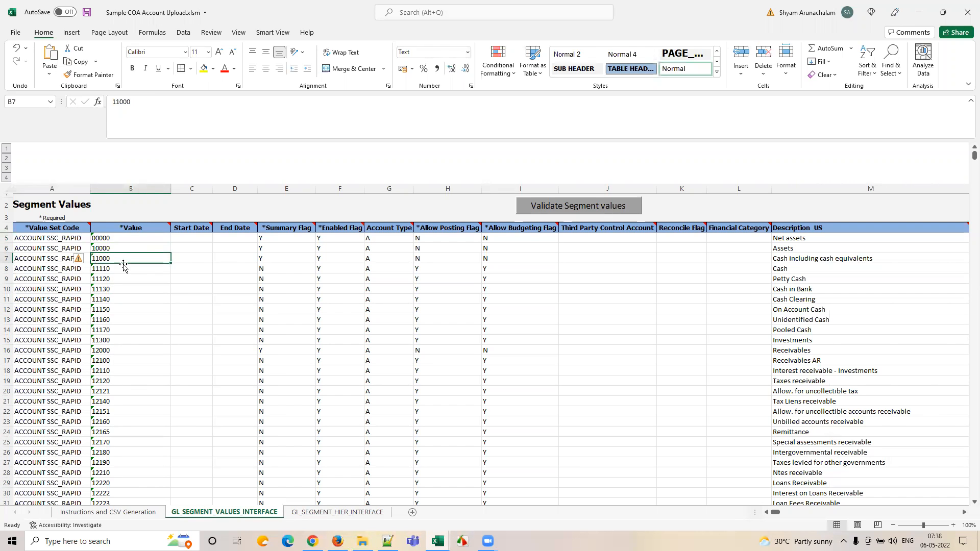
click(124, 269)
click(124, 277)
click(133, 238)
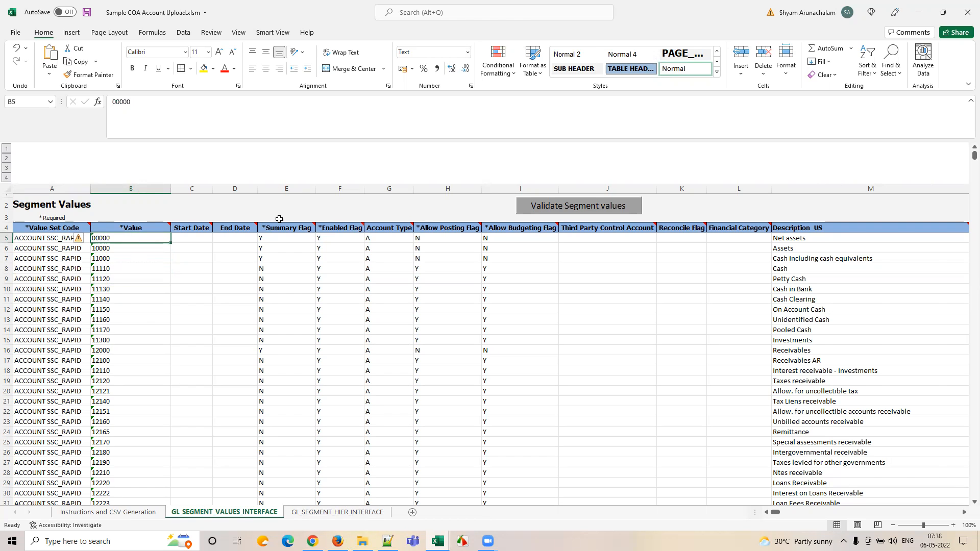
Review the Description US entries for the asset and liability accounts, such as Petty Cash, Cash in Bank and Accounts Payable.
click(800, 237)
click(800, 249)
click(793, 278)
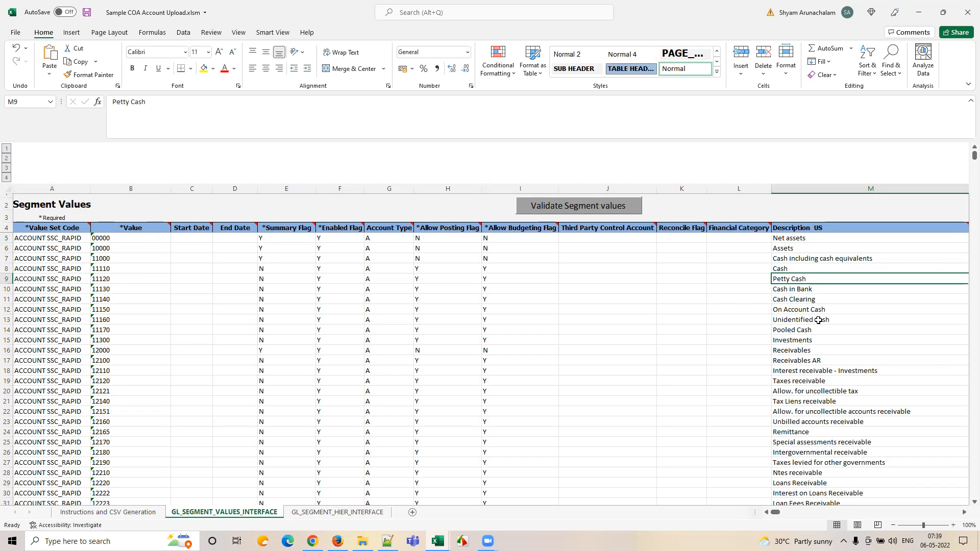
click(795, 290)
click(799, 299)
click(797, 311)
scroll(132, 408, down, 11)
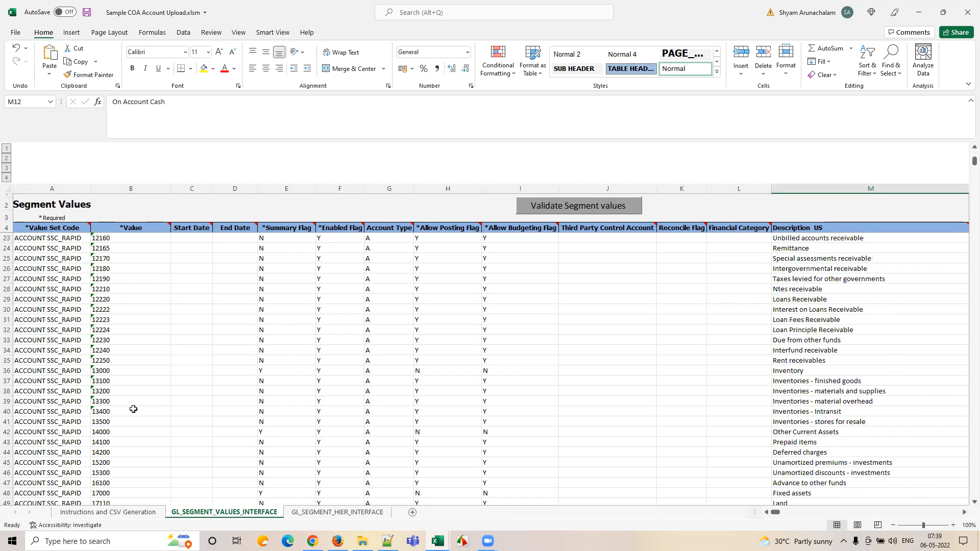
scroll(133, 408, down, 11)
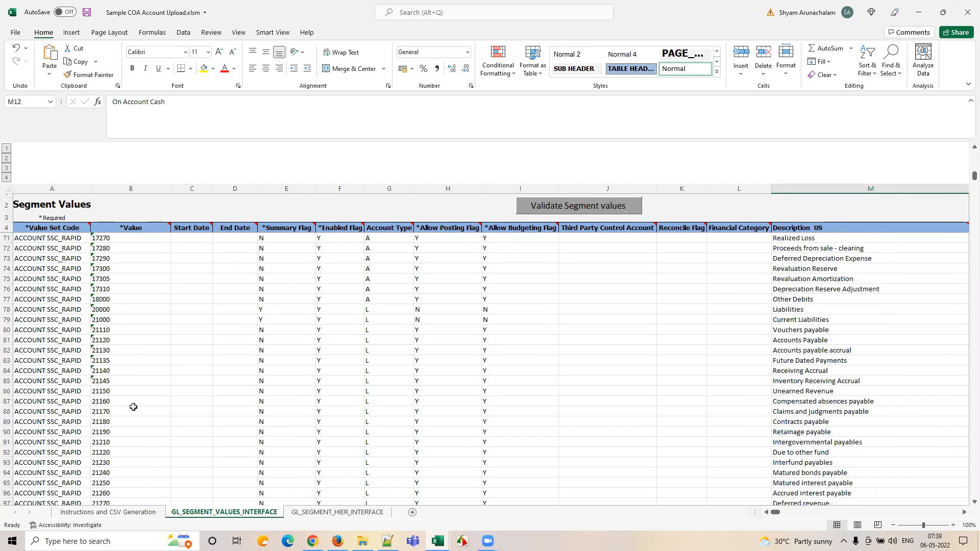
click(799, 321)
click(801, 330)
click(790, 340)
scroll(143, 354, down, 20)
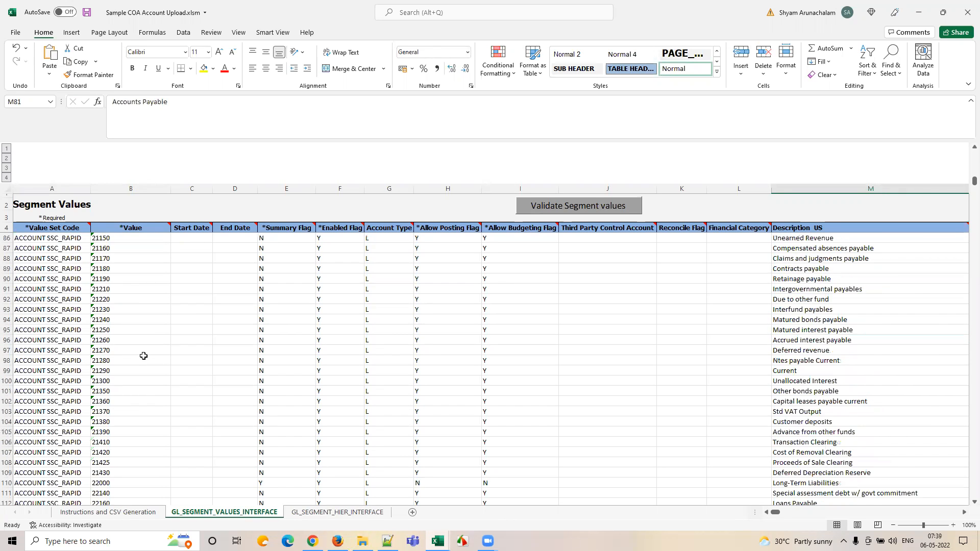
Examine the retained earnings, revenue and expense account values with their descriptions, and return to the first rows.
click(141, 340)
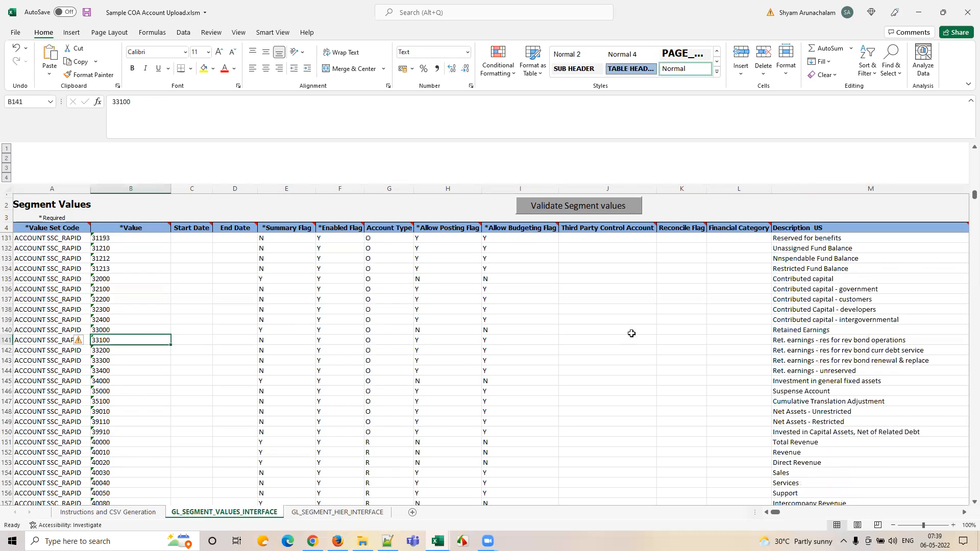
click(802, 349)
scroll(647, 416, down, 2)
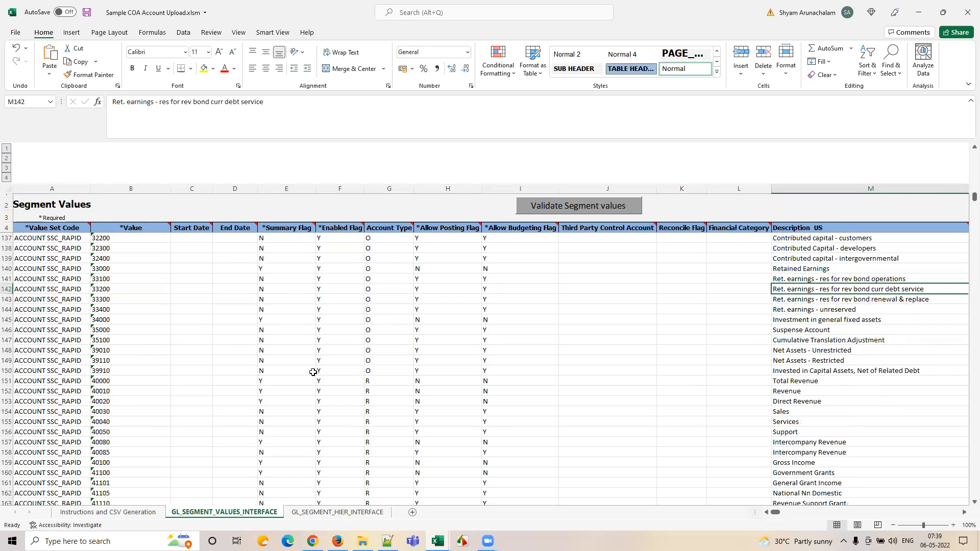
click(116, 379)
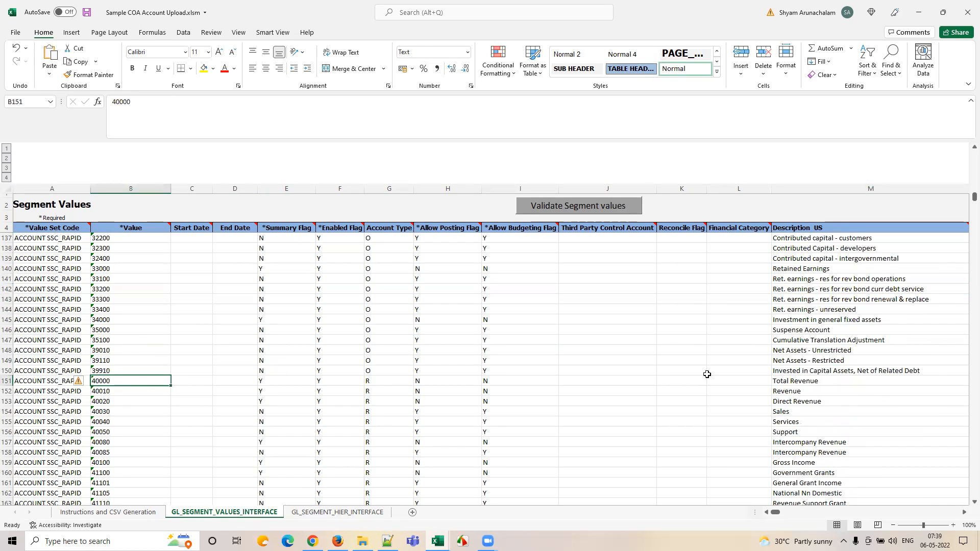
click(828, 402)
click(819, 421)
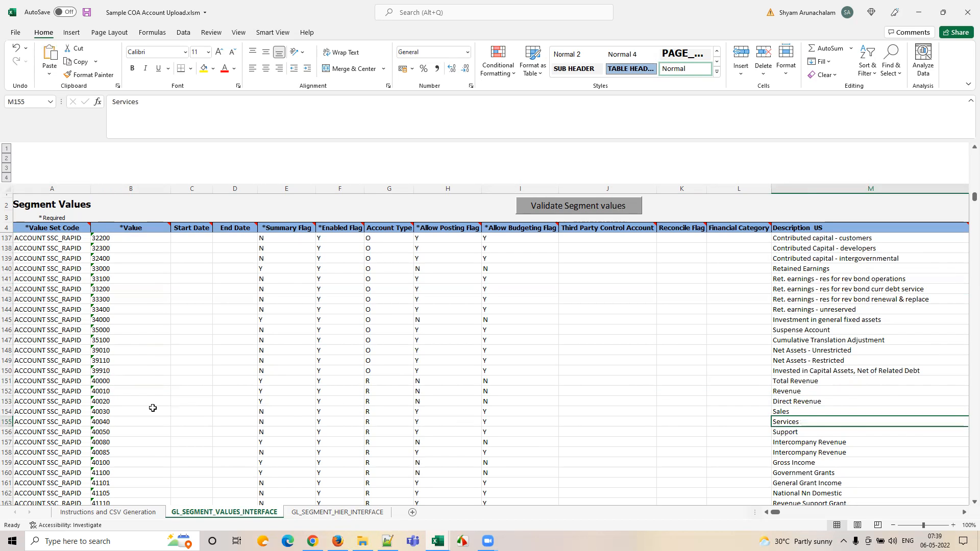
scroll(153, 407, down, 17)
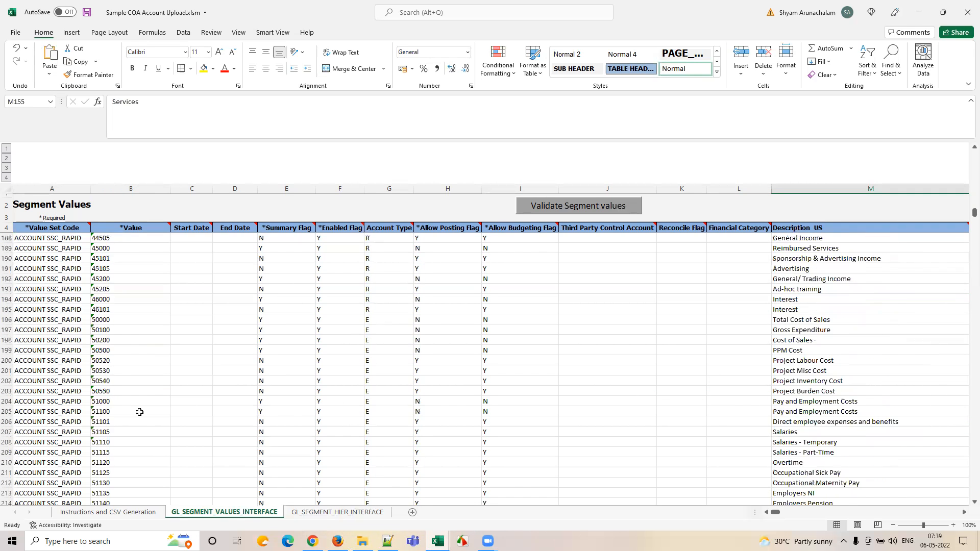
click(796, 411)
scroll(169, 401, down, 5)
scroll(169, 402, up, 20)
scroll(152, 398, up, 20)
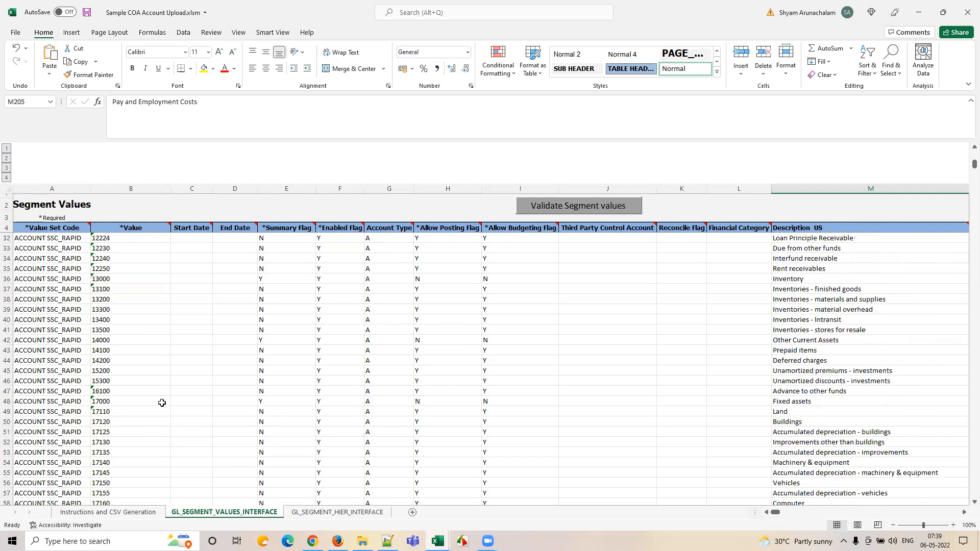
scroll(162, 402, up, 9)
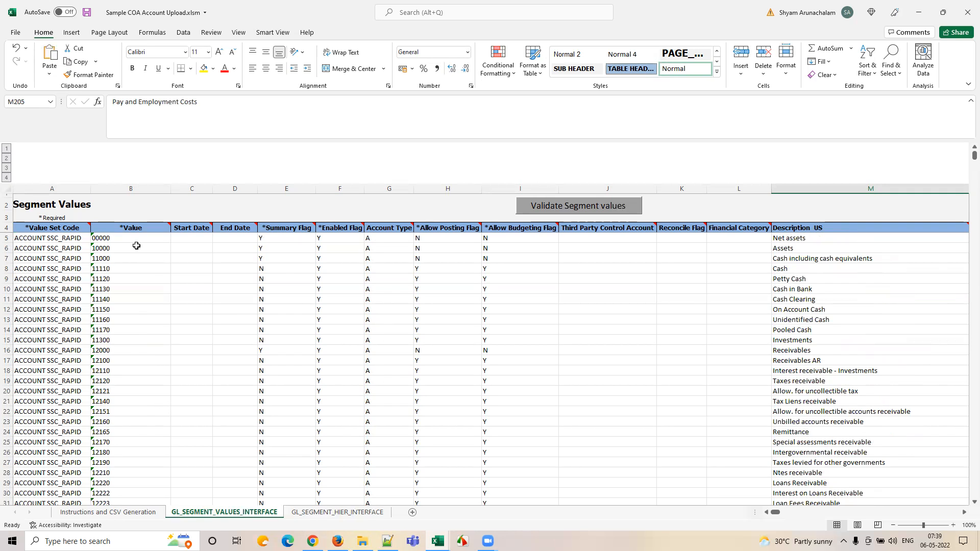
Switch to Firefox, add a blank value row on the Manage Values page for ACCOUNT SSC_RAPID, and return to the workbook.
click(338, 541)
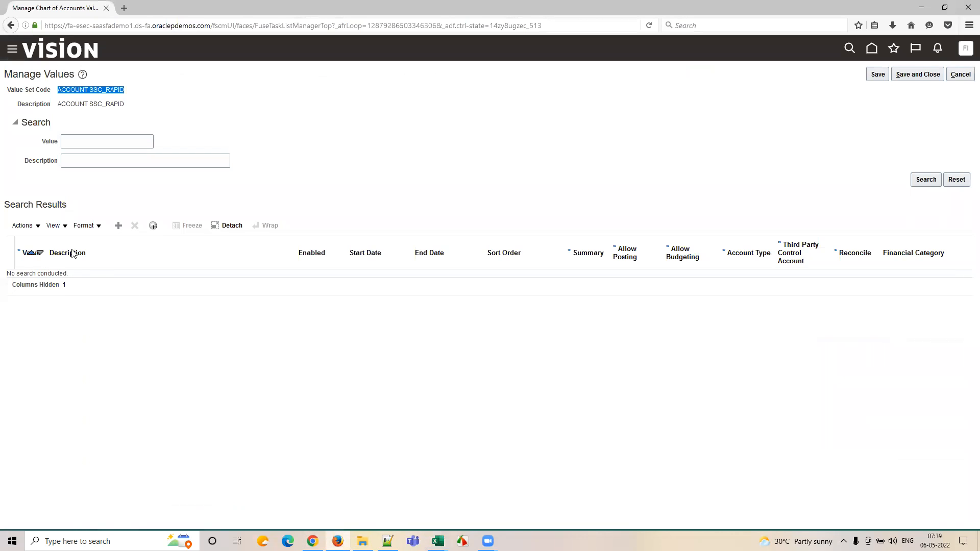
key(alt+Tab)
click(131, 249)
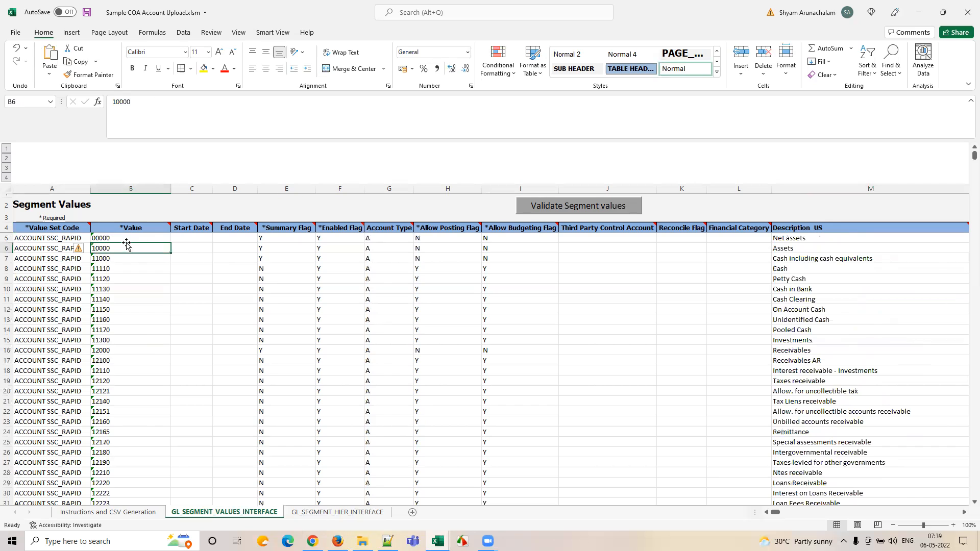
key(alt+Tab)
click(118, 225)
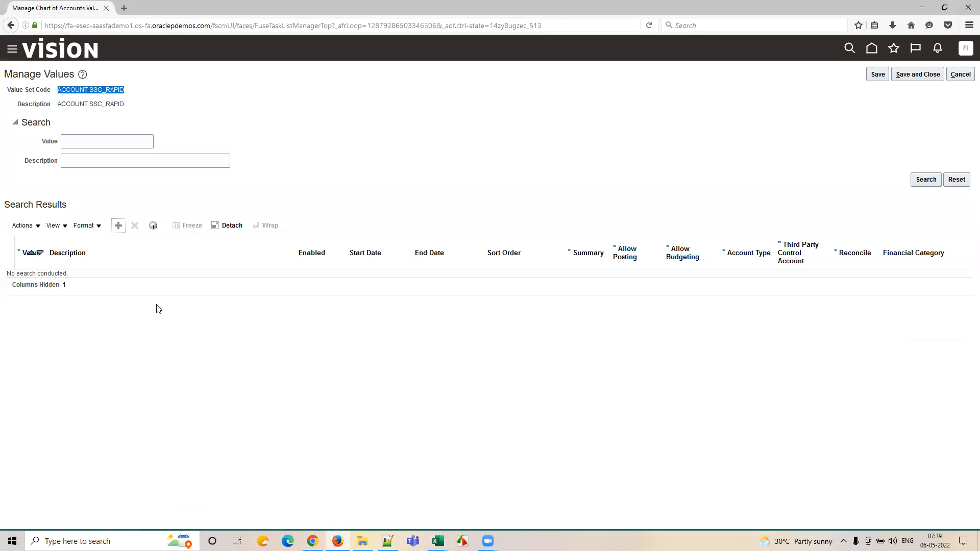
key(alt+Tab)
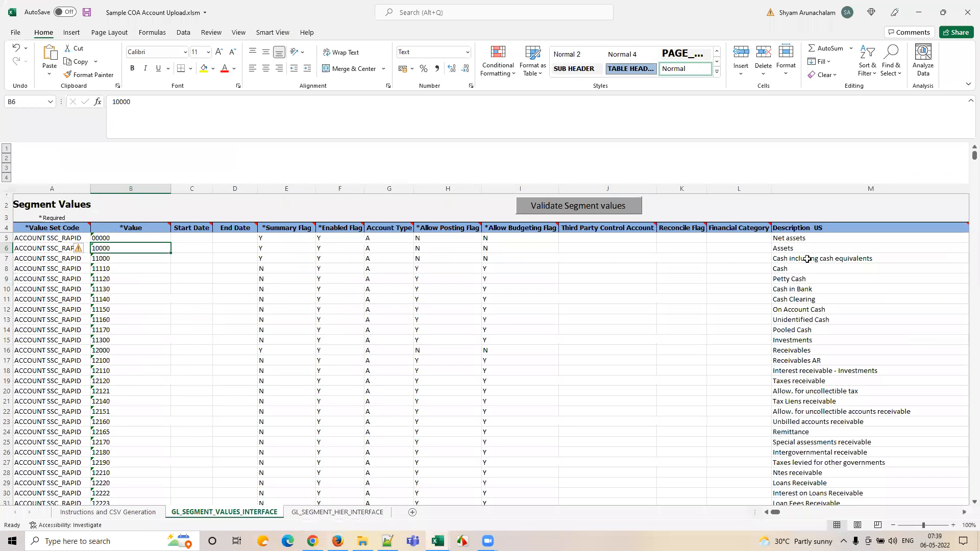
Examine the language-specific description columns from Description US to Description ESA in row 5 of the Segment Values sheet.
click(807, 237)
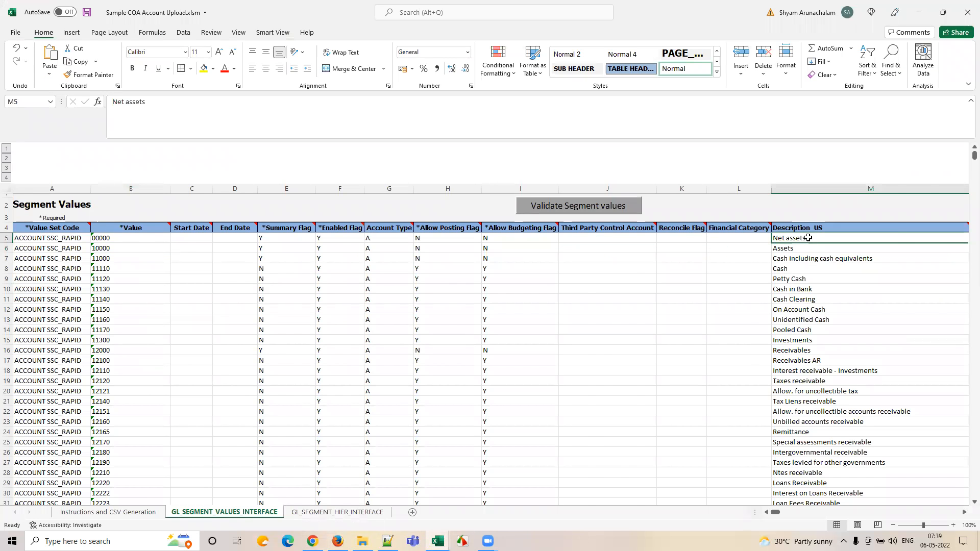
key(Right)
key(Right)
key(Right)
key(Right)
key(Right)
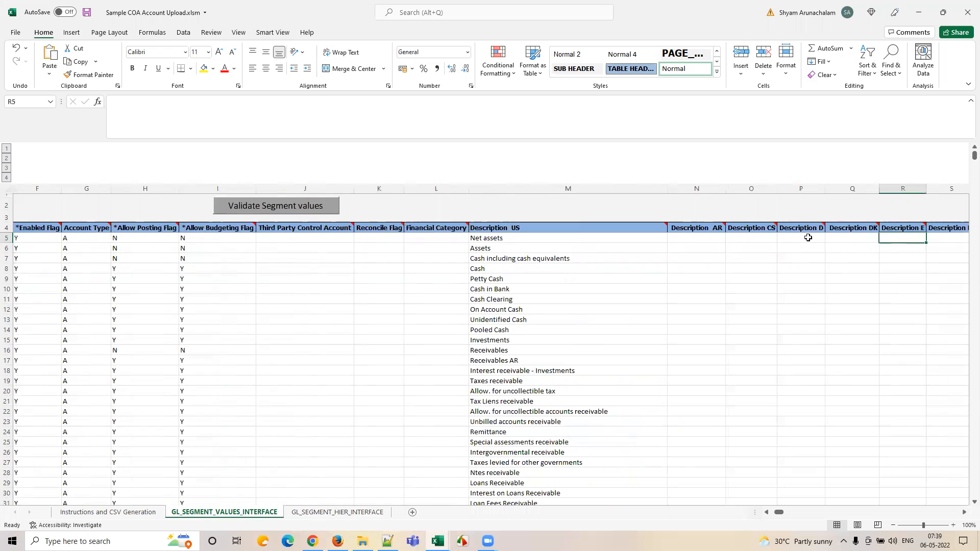
key(Right)
key(Right)
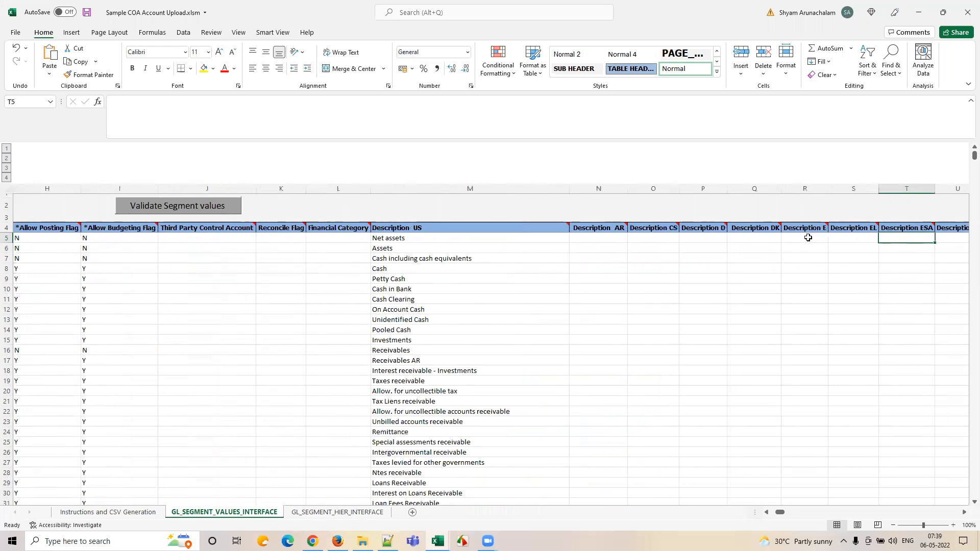
key(Left)
key(Left)
key(Left)
key(Left)
key(Left)
key(Left)
key(Left)
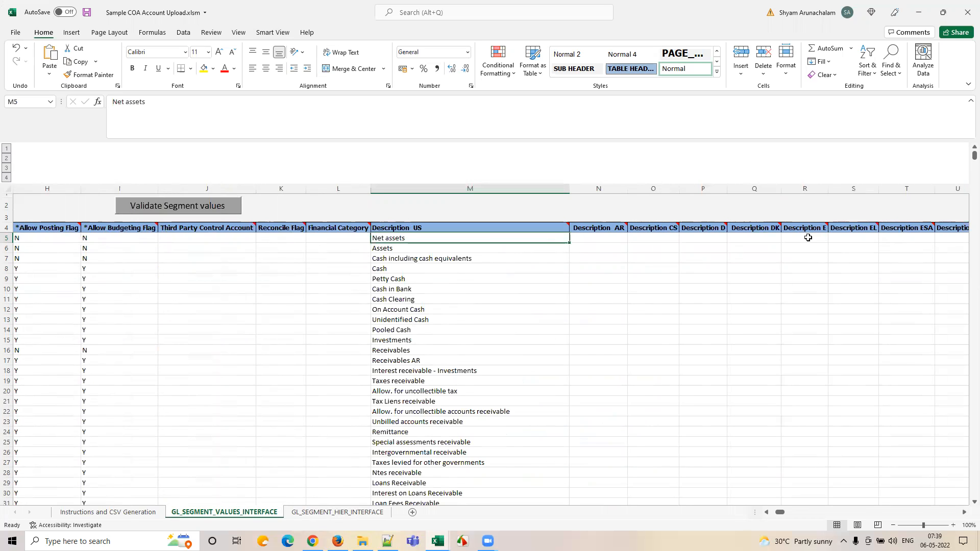
Look through the fields of row 5 from Description US back to the Value column, ending on cell B5.
key(Up)
key(Down)
key(Left)
key(Left)
key(Left)
key(Left)
key(Left)
key(Left)
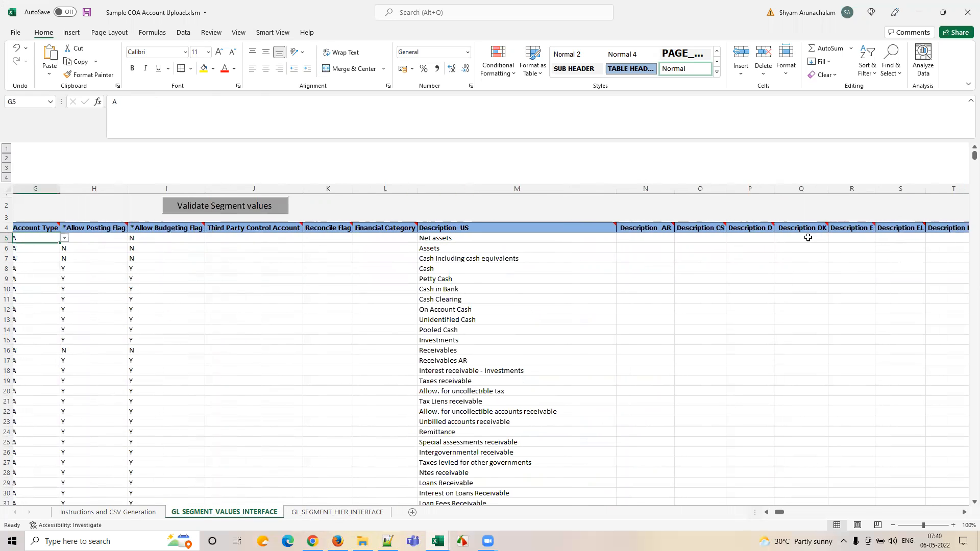
key(Left)
key(Left)
key(Left)
key(Left)
key(Left)
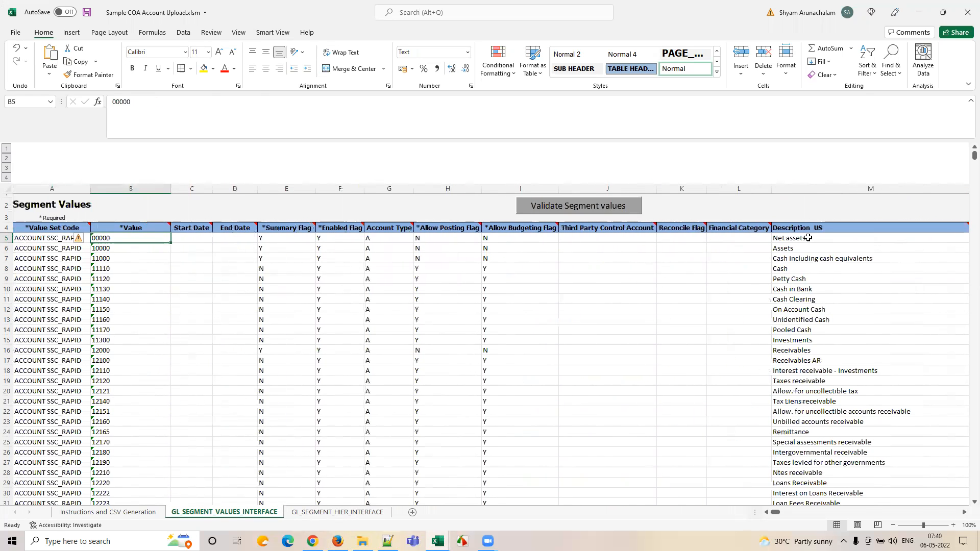
Compare the Manage Values fields in Firefox with the workbook and check the options allowed for Summary Flag in E5.
key(alt+Tab)
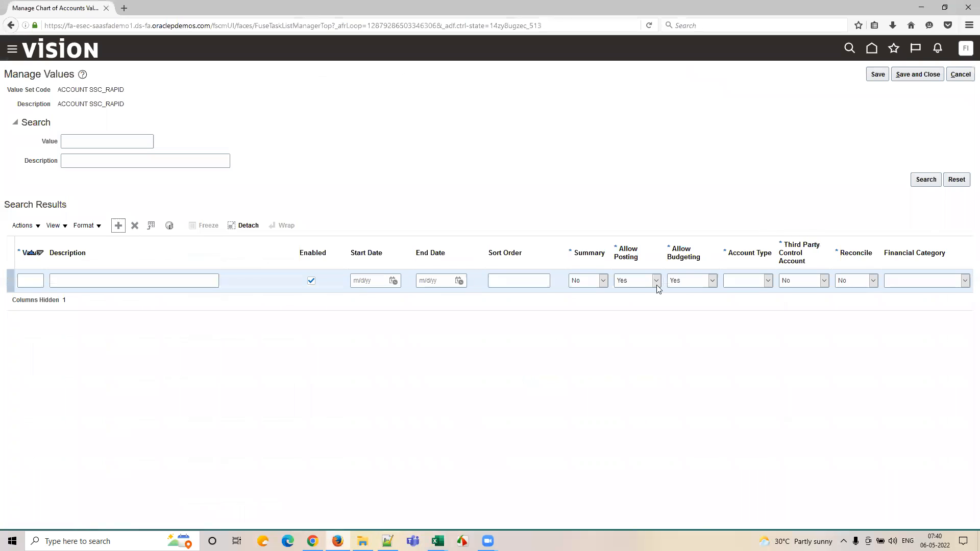
key(alt+Tab)
click(273, 239)
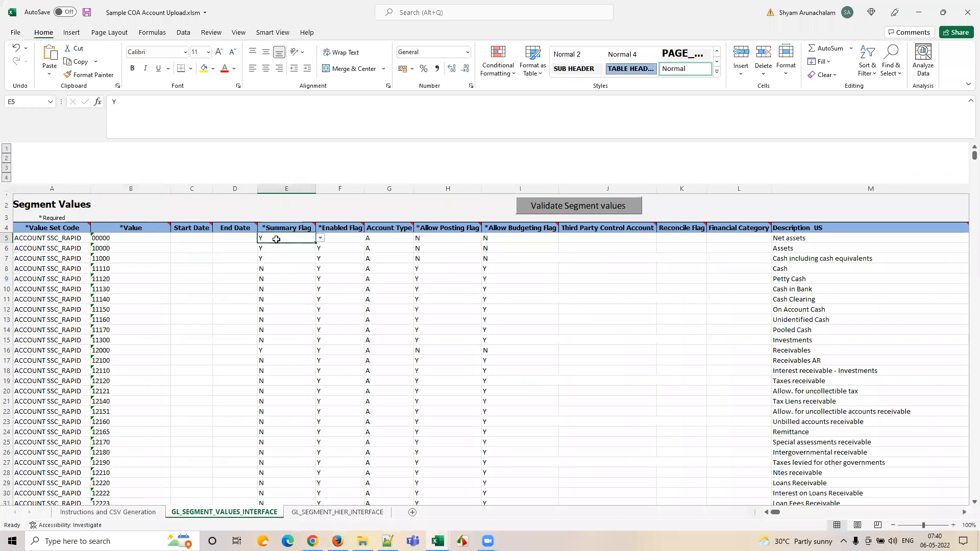
click(319, 239)
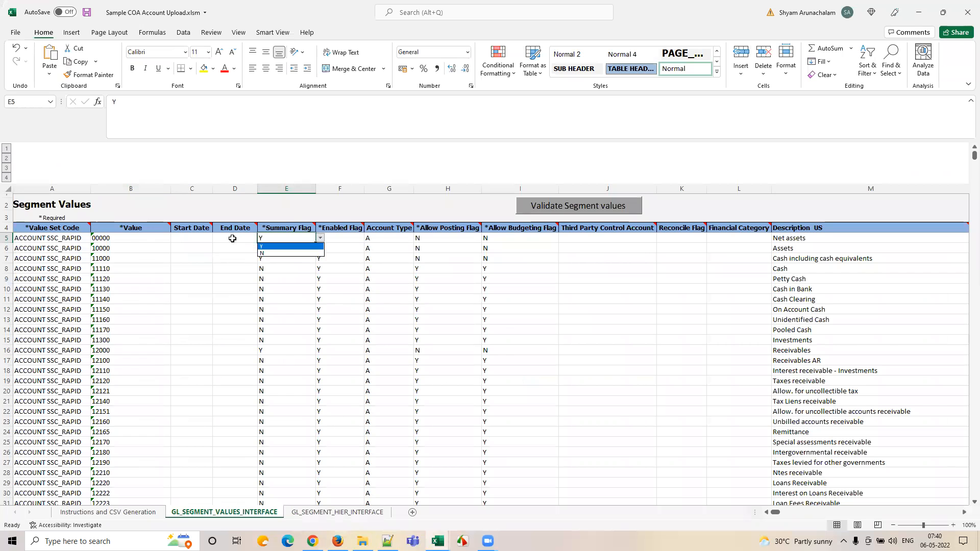
key(Escape)
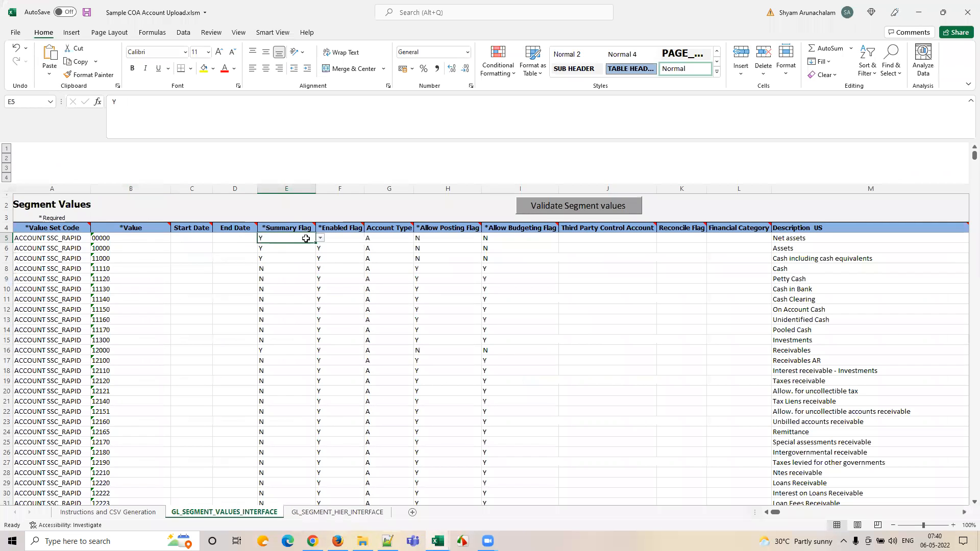
Compare the workbook's Enabled Flag in F5 with the Enabled setting of the blank row on the Manage Values page.
key(alt+Tab)
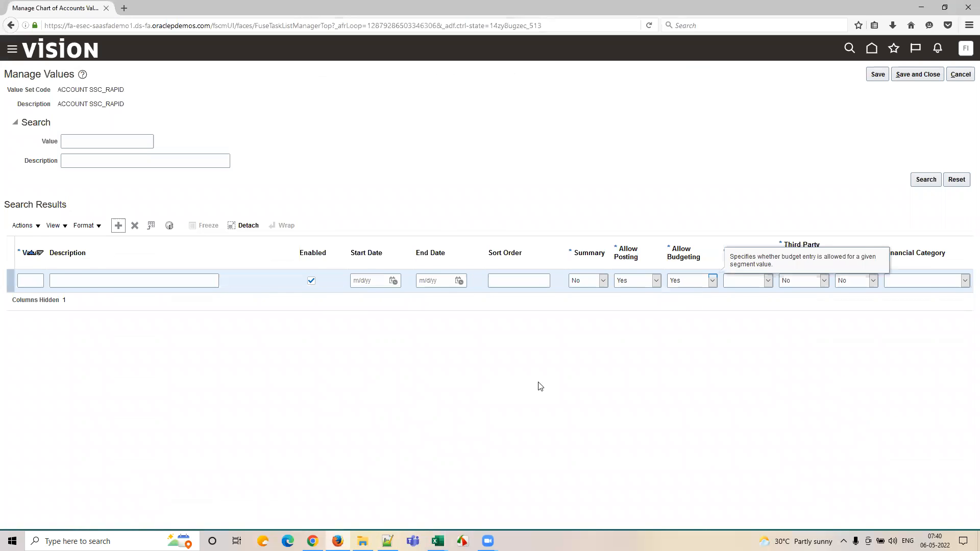
key(alt+Tab)
click(339, 244)
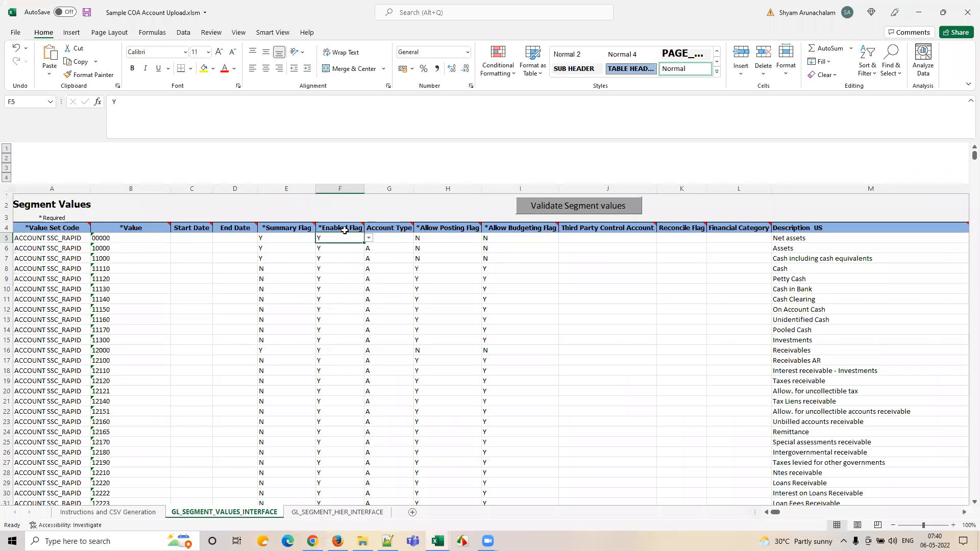
key(alt+Tab)
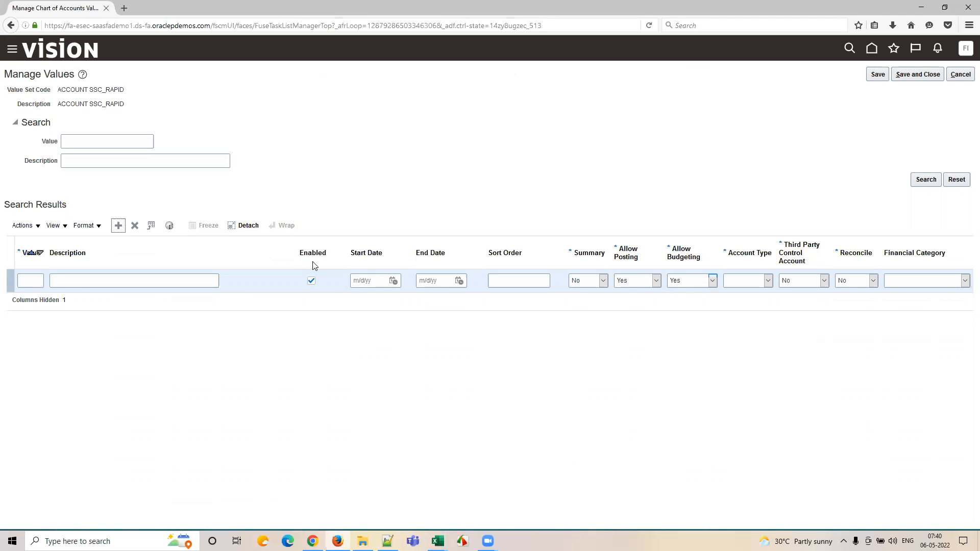
key(alt+Tab)
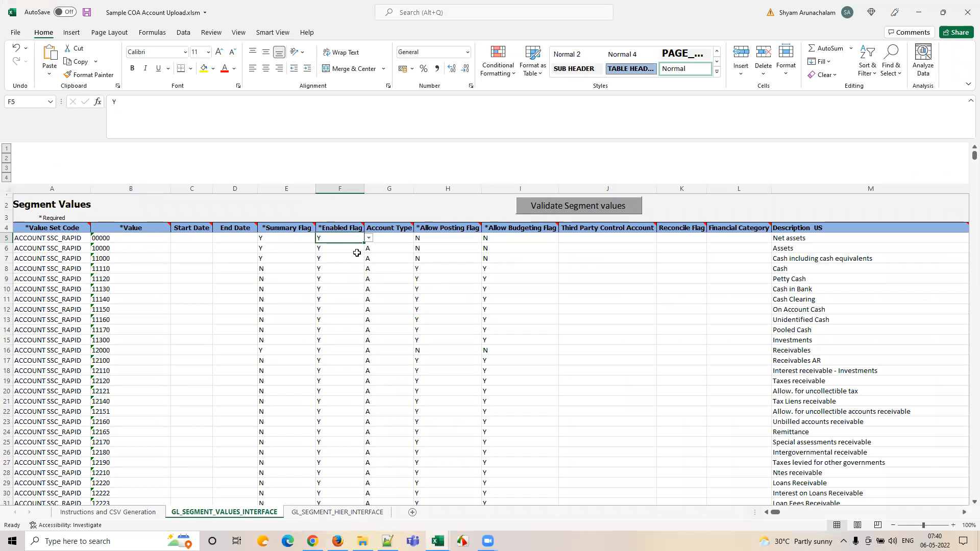
Check the options allowed for Account Type in G5 and switch to Firefox to compare them with the Manage Values page.
click(394, 241)
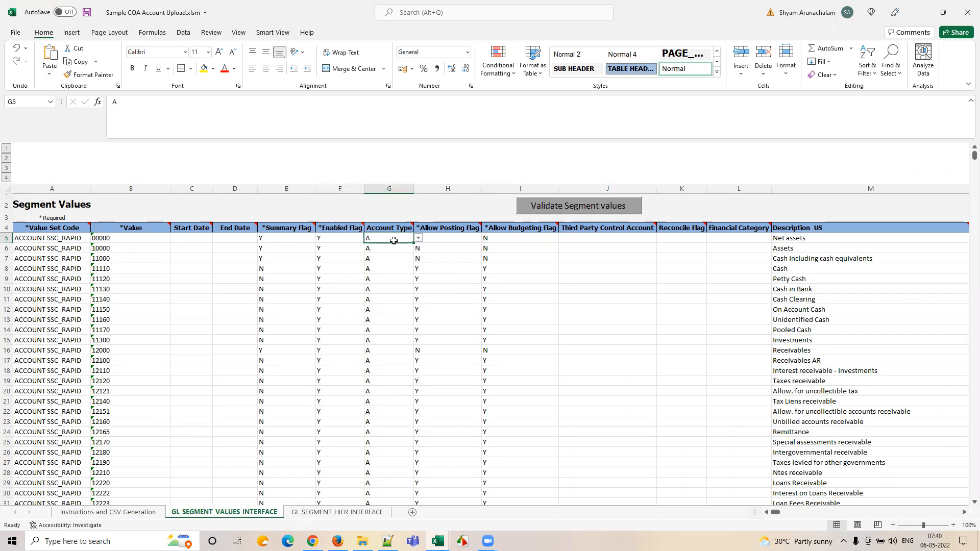
click(420, 238)
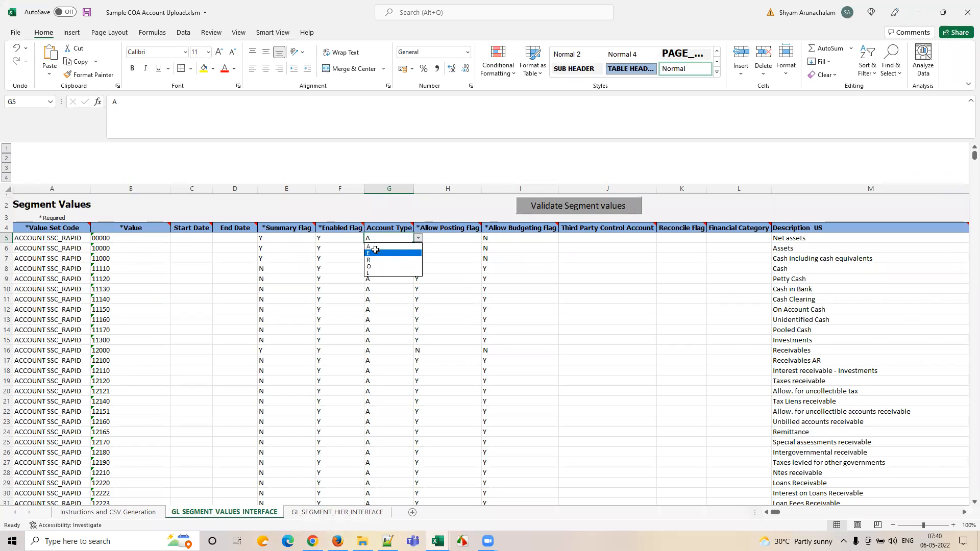
click(383, 284)
key(alt+Tab)
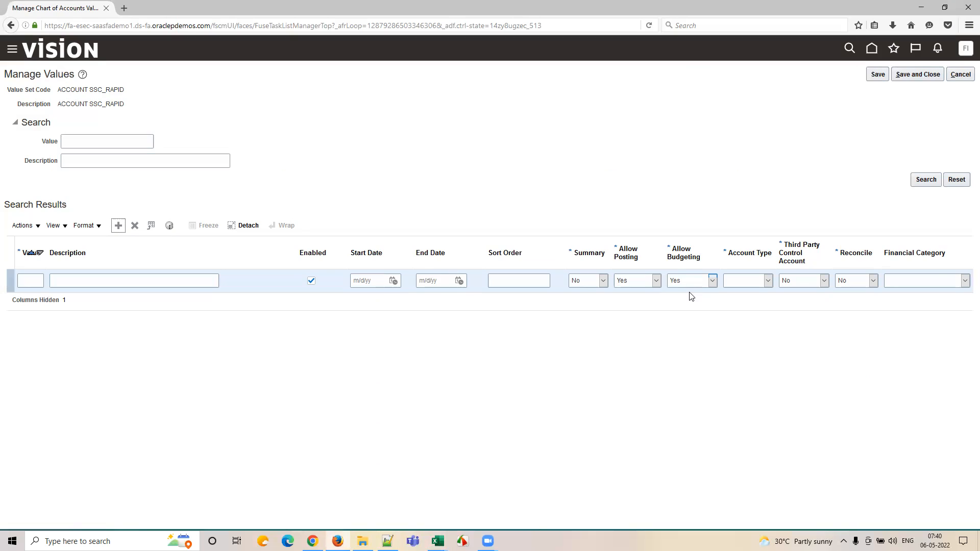
Compare the workbook's Allow Posting and Allow Budgeting flags in row 5 with the Manage Values page, ending on the row's Description US cell.
click(740, 283)
key(alt+Tab)
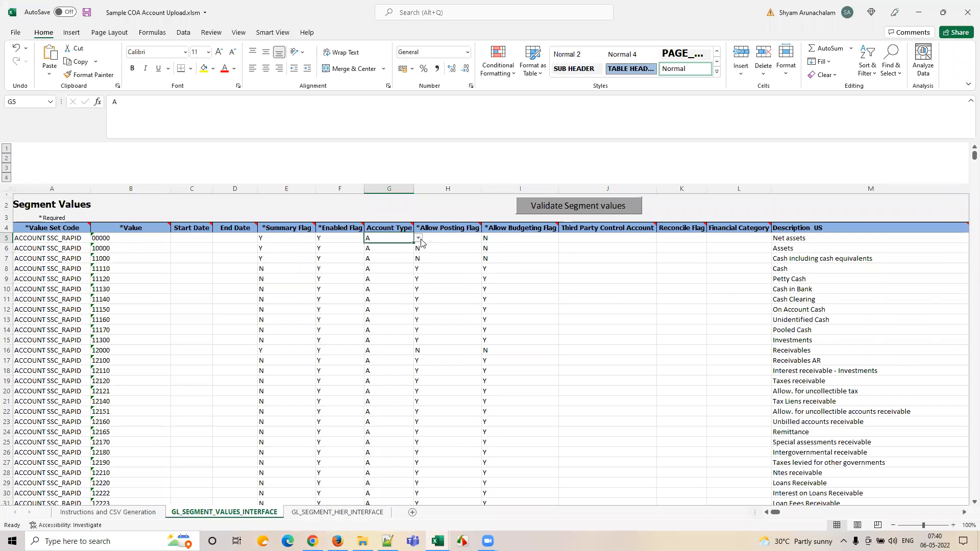
click(454, 239)
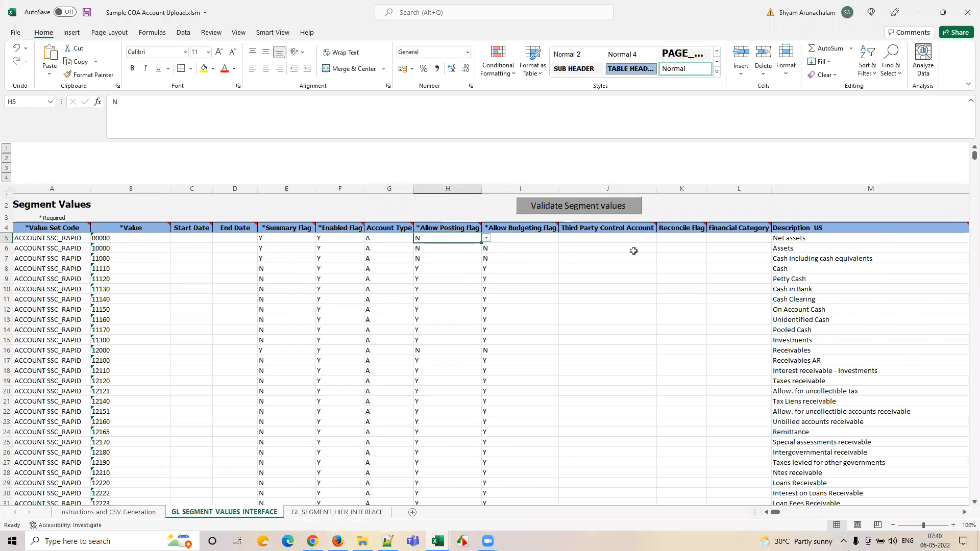
key(alt+Tab)
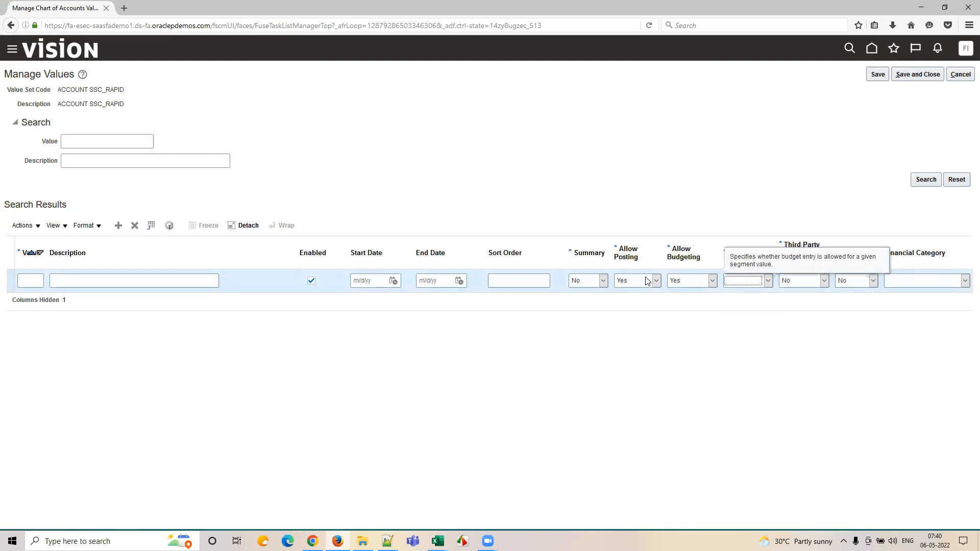
key(alt+Tab)
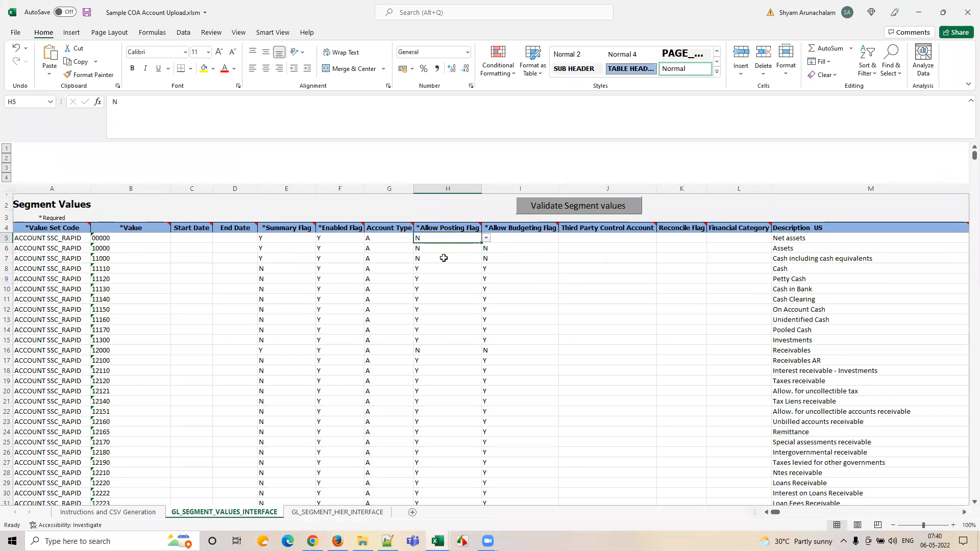
click(509, 236)
click(453, 239)
click(511, 239)
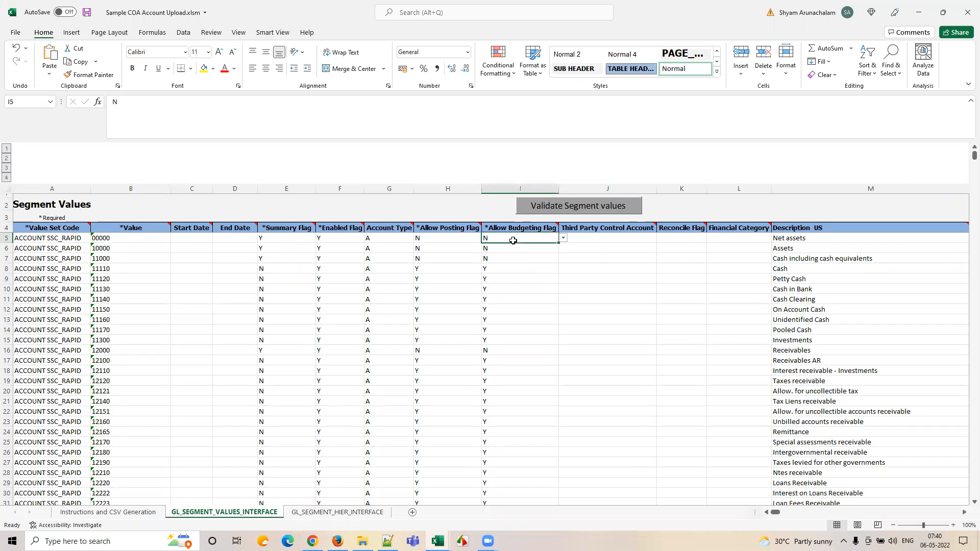
click(816, 239)
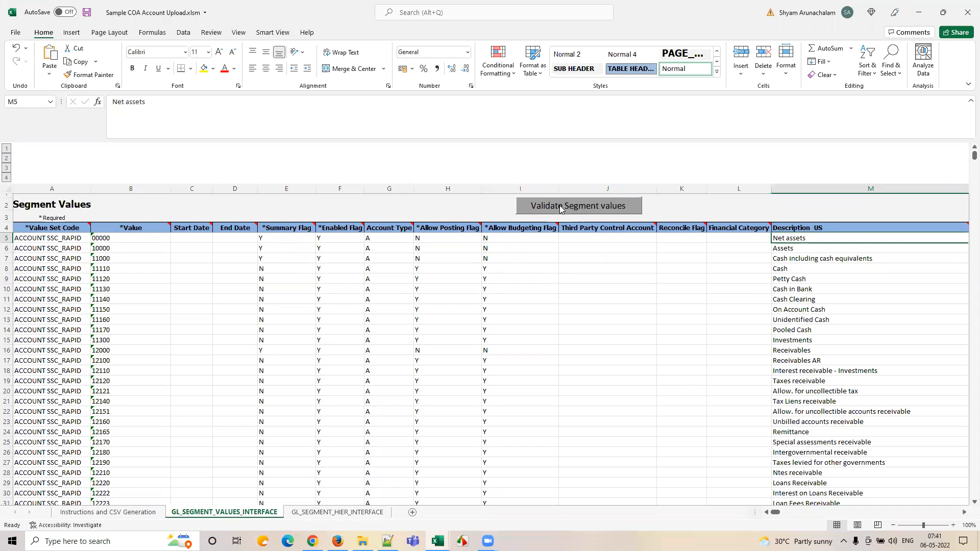
Validate the segment values and open the Instructions and CSV Generation sheet.
click(586, 210)
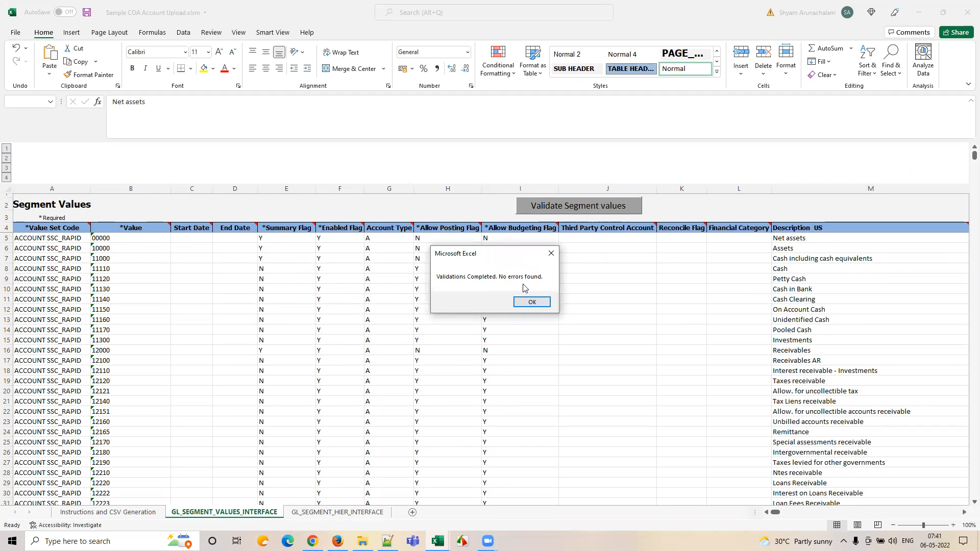
click(544, 300)
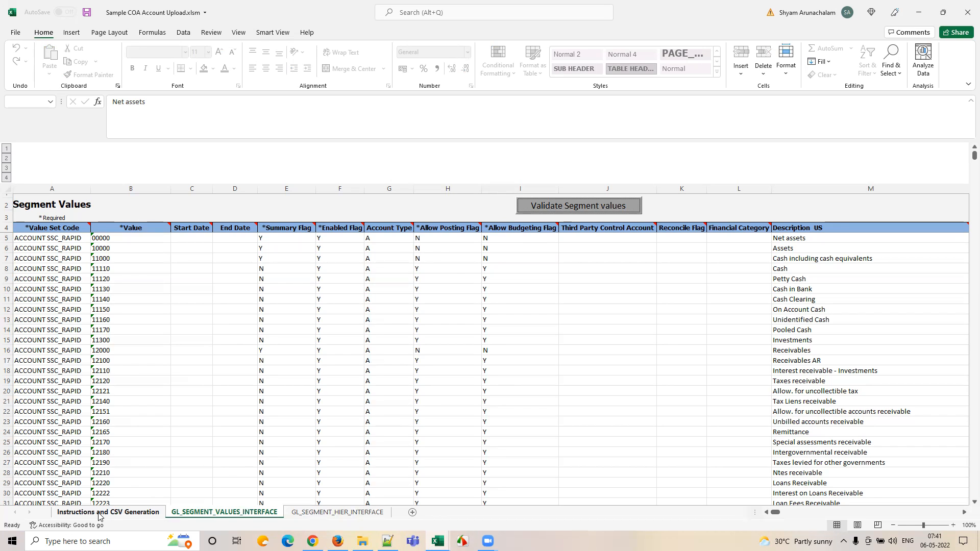
click(141, 514)
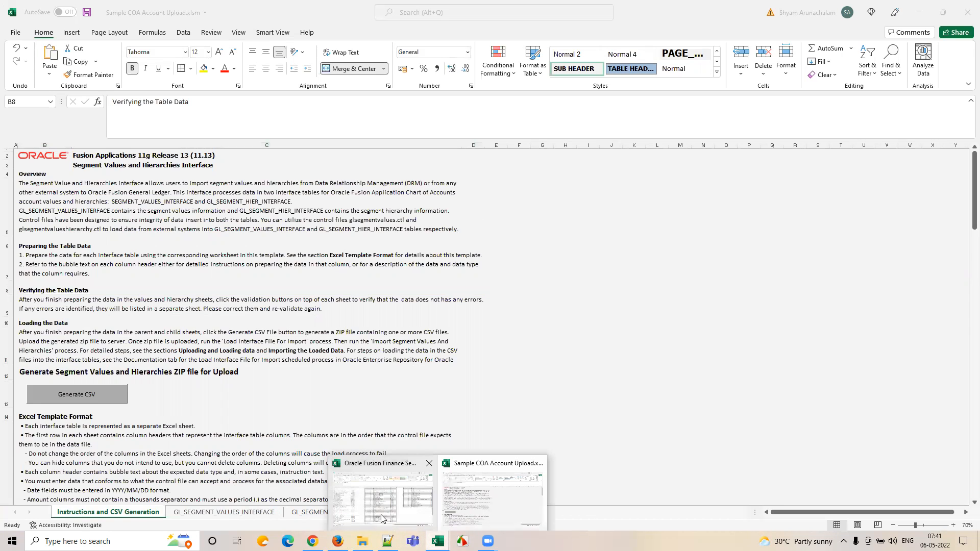
Locate Create Journal in spreadsheet in the finance setups list and download the journal entry spreadsheet from the Journals page in Chrome.
click(404, 459)
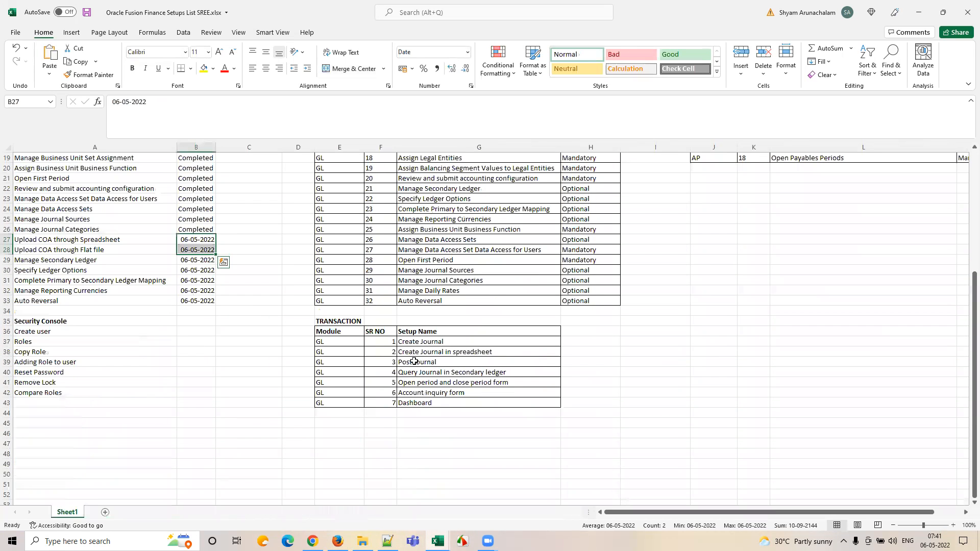
click(478, 350)
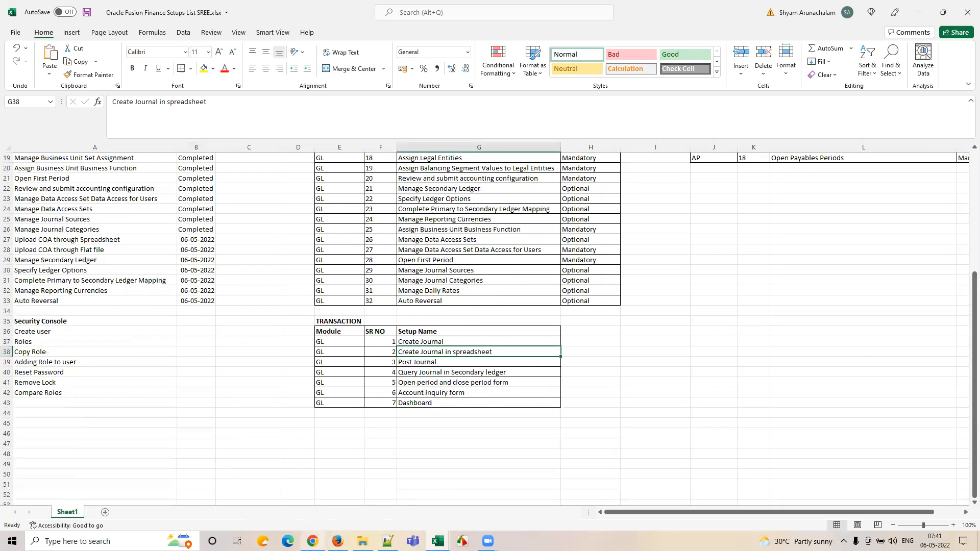
click(312, 541)
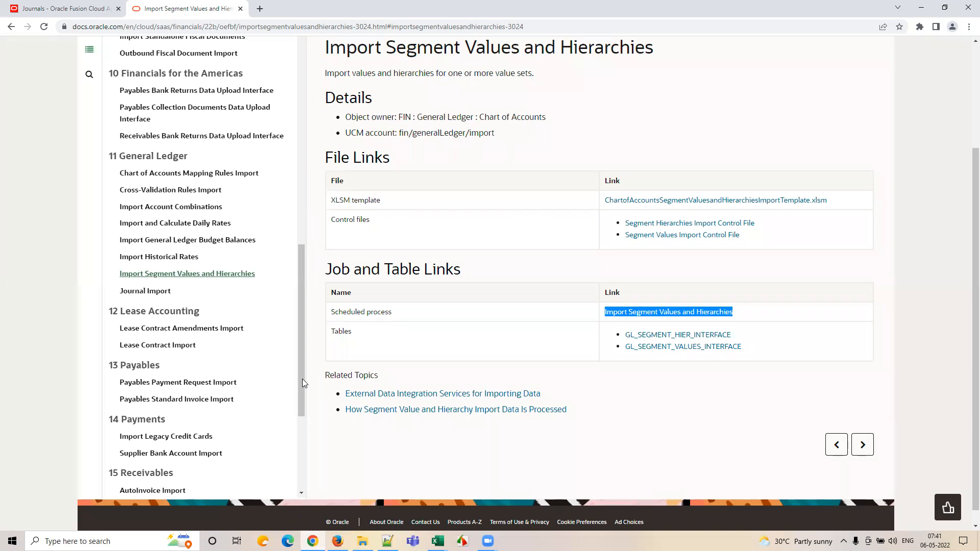
click(66, 9)
click(483, 240)
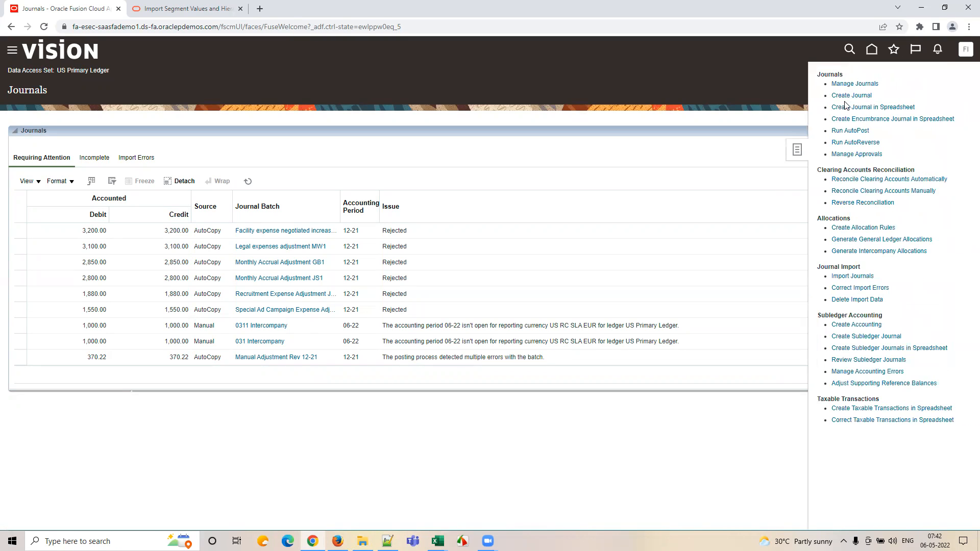
click(870, 109)
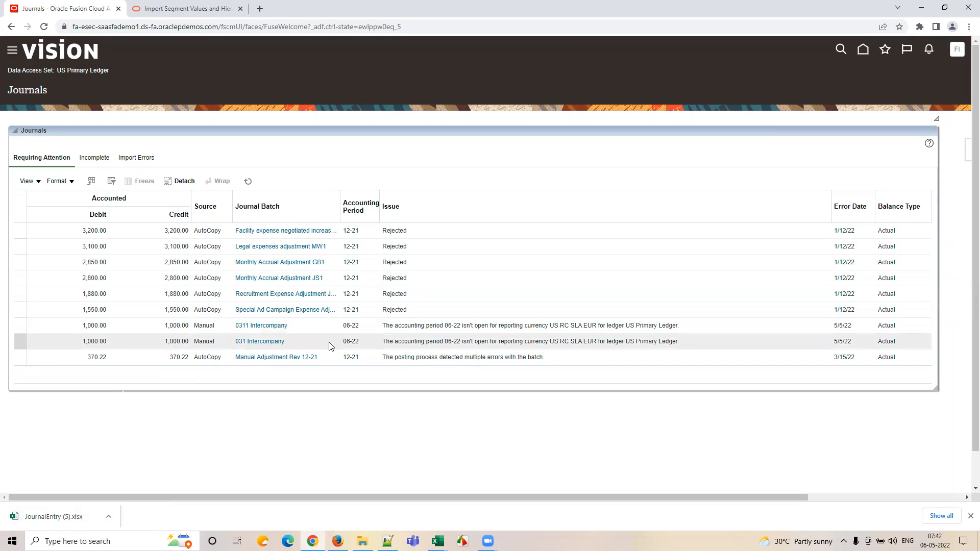
click(969, 516)
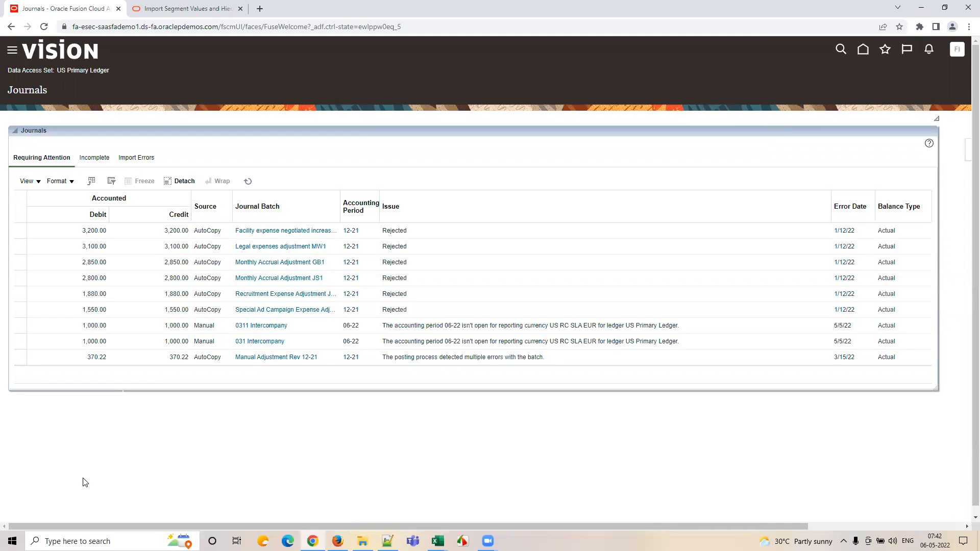
Generate the upload files from the Sample COA Account Upload workbook, saving GlSegmentValuesInterface.csv and the ZIP file in Downloads.
mouse_move(438, 541)
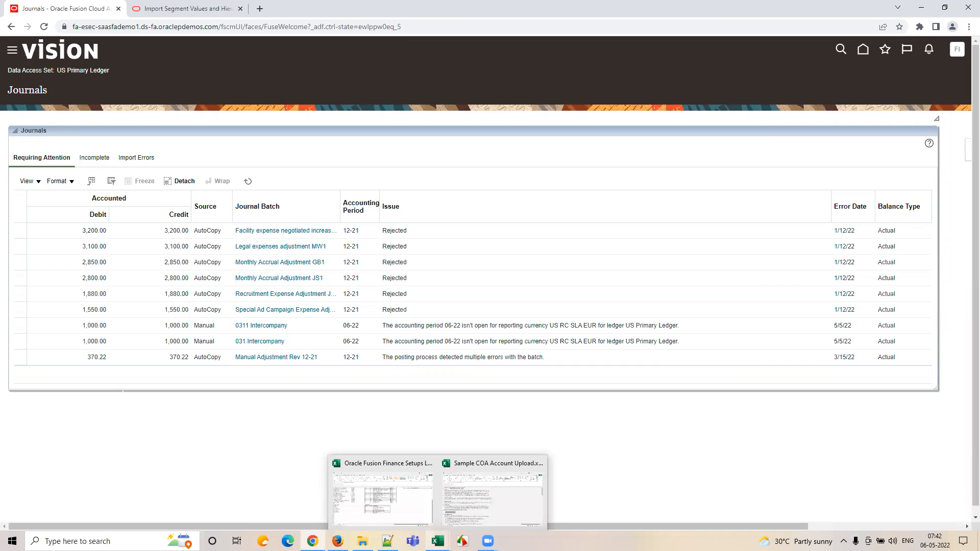
click(492, 493)
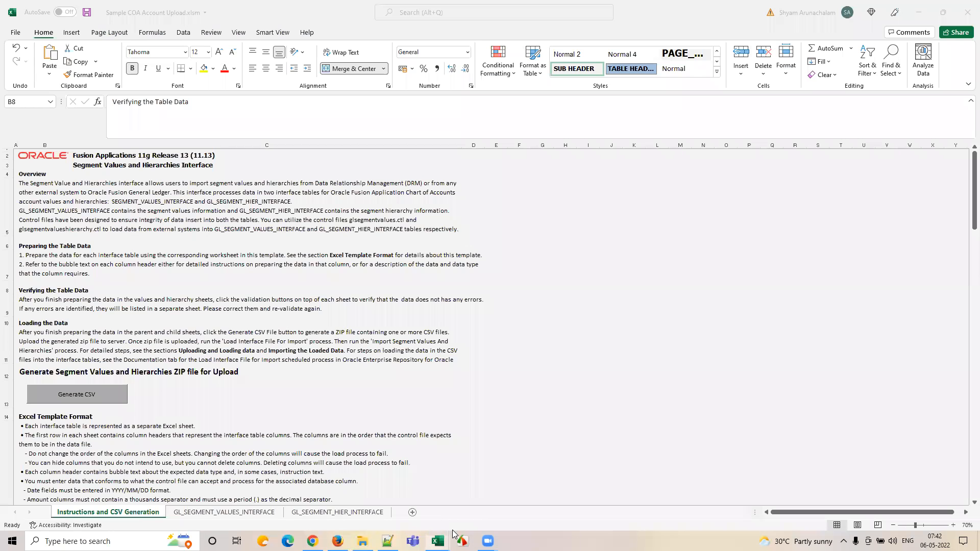
click(86, 400)
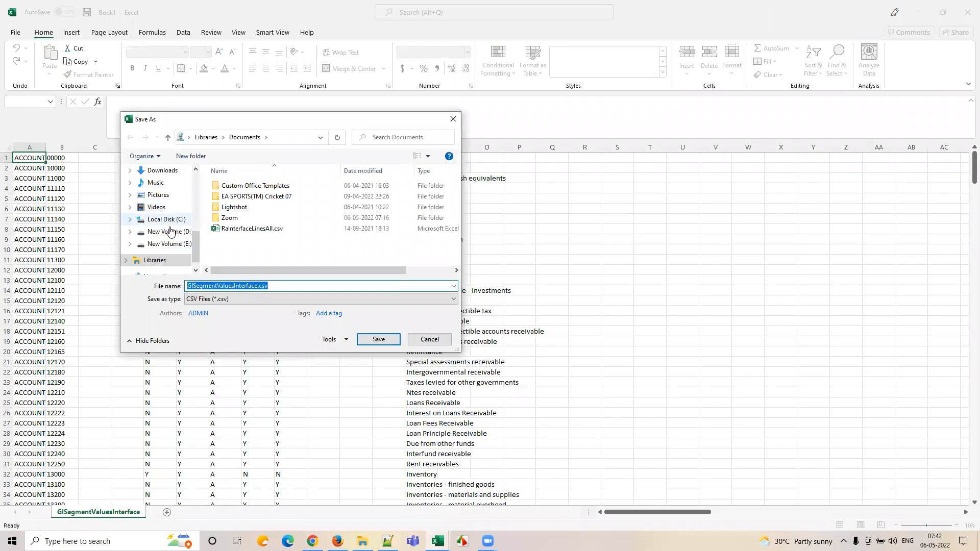
scroll(163, 199, up, 1)
click(163, 196)
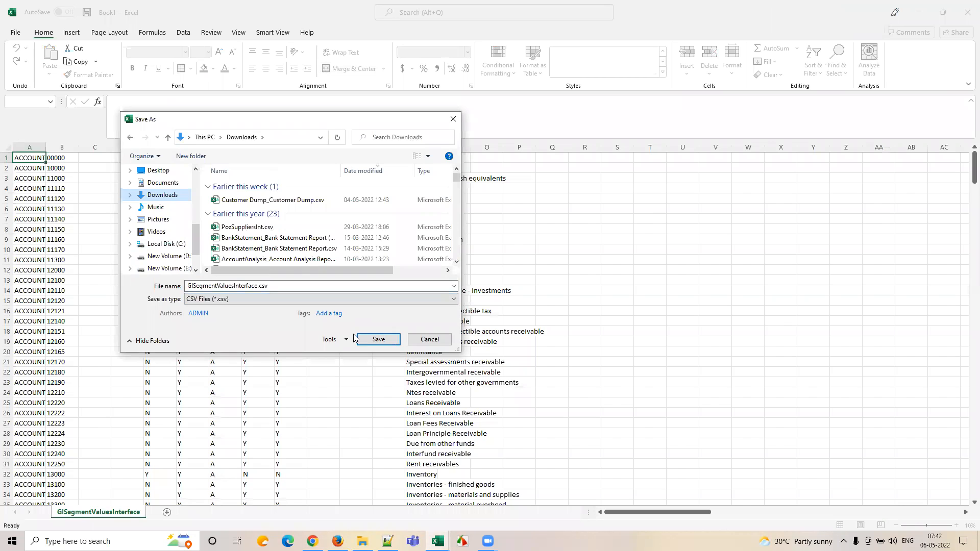
click(380, 341)
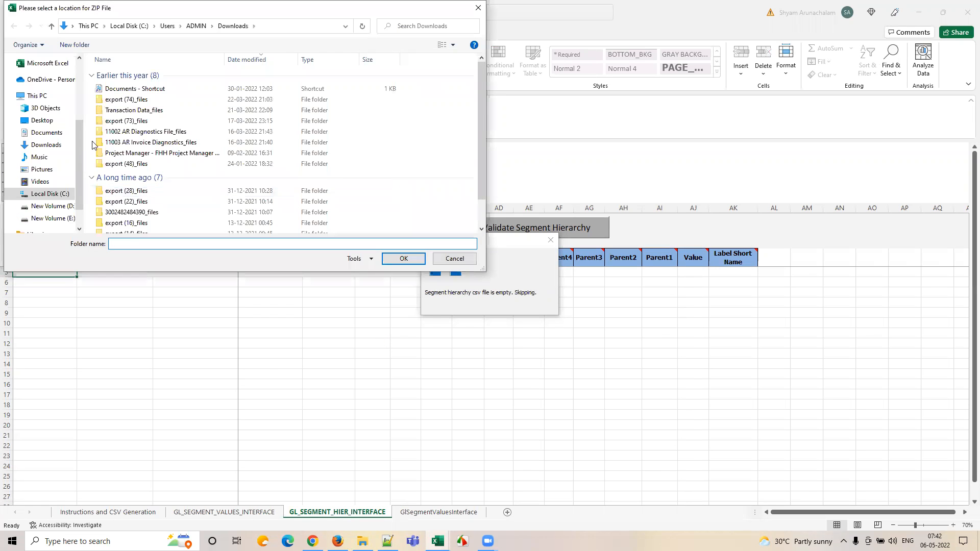
click(45, 145)
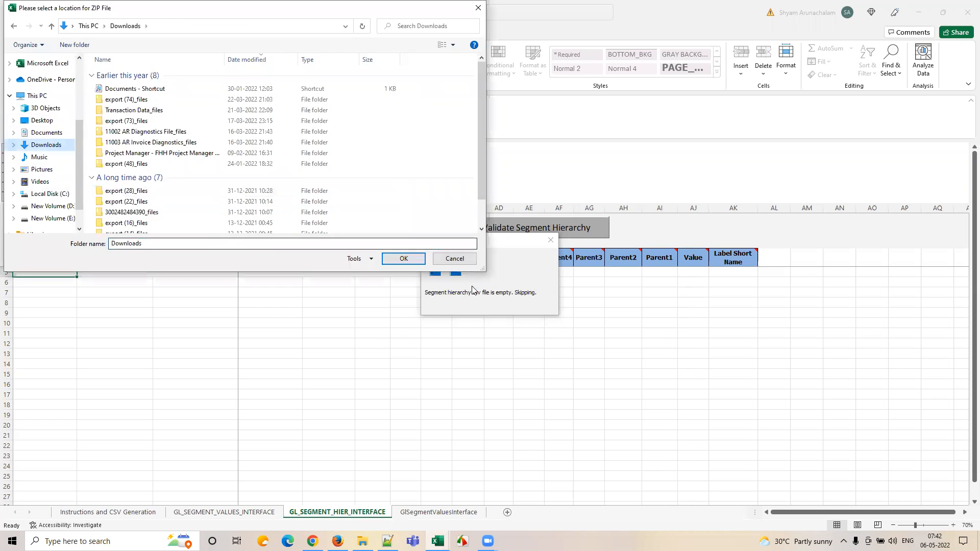
click(408, 261)
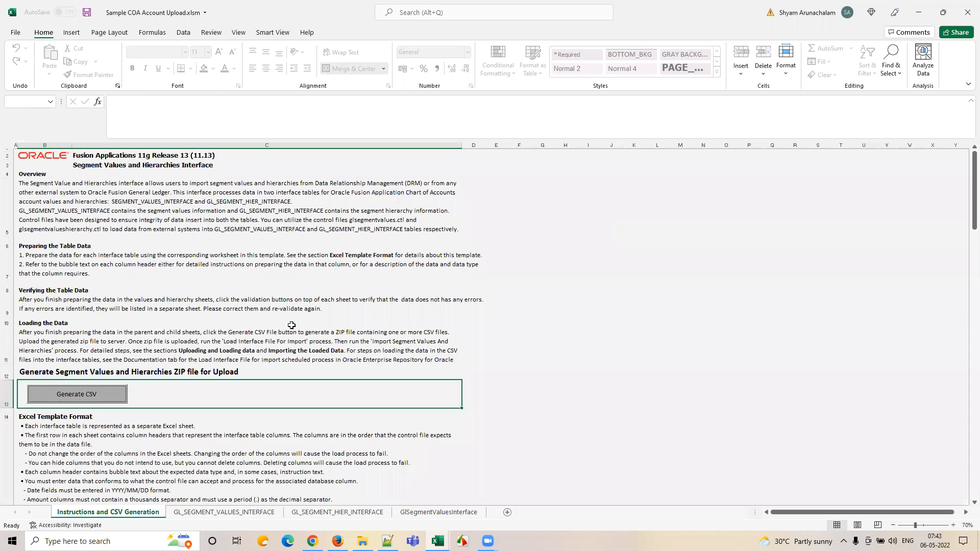
Open the Downloads folder in a new File Explorer window and select glsegmentvaluesandhierarchy.zip.
click(362, 541)
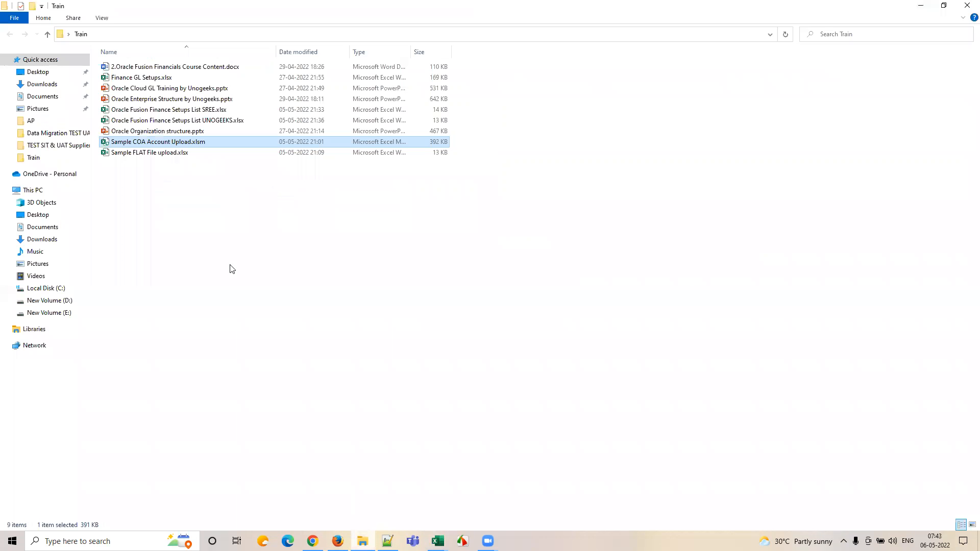
right_click(46, 87)
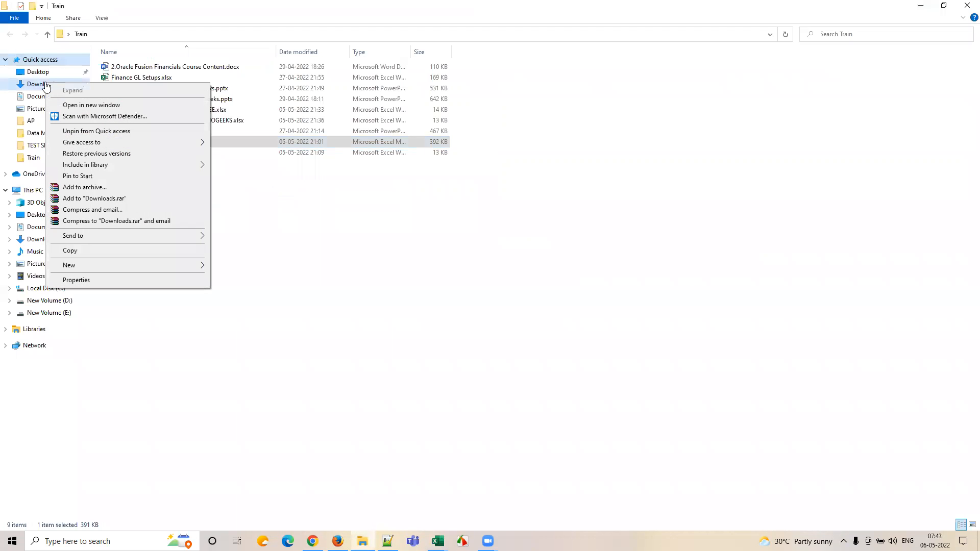
click(62, 105)
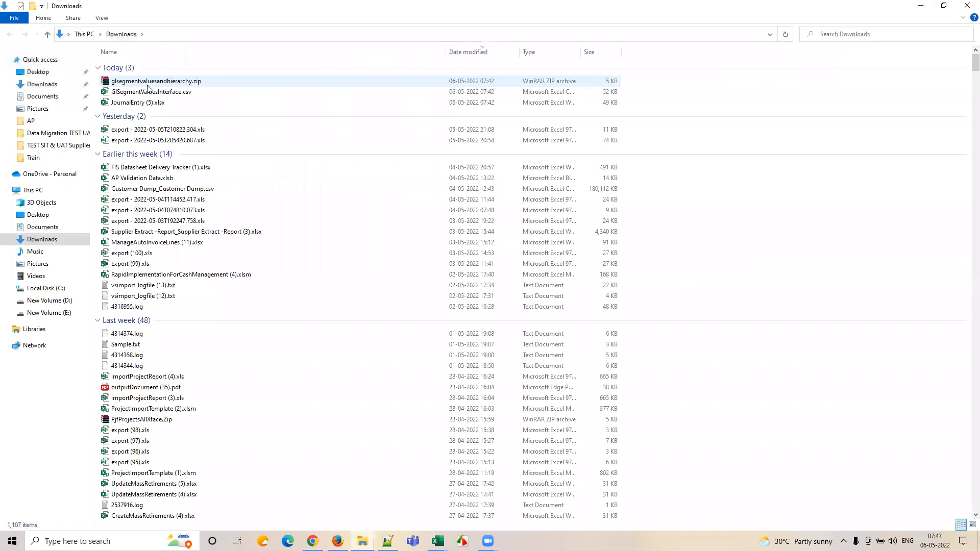
click(153, 82)
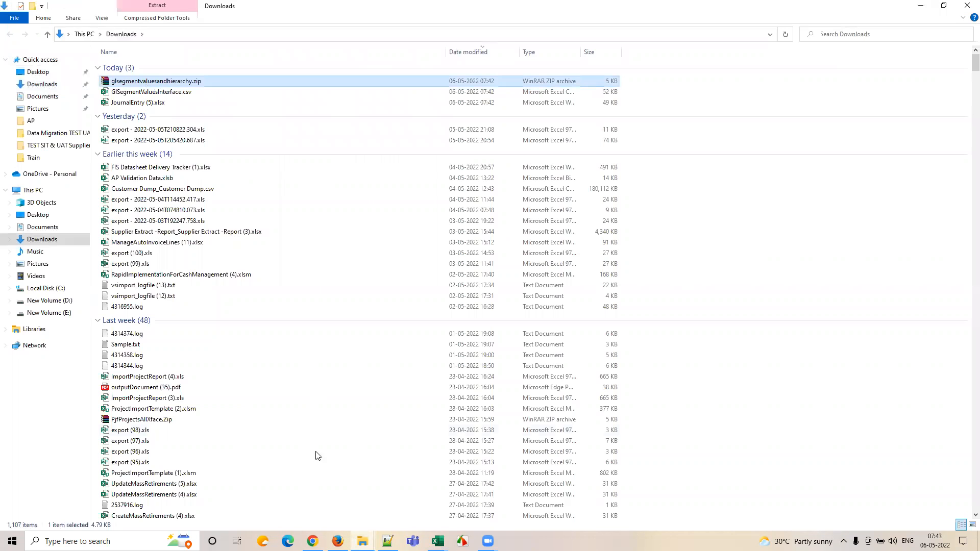
Revisit the workbook's CSV generation sheet and return to the generated ZIP file in the Downloads folder.
click(313, 541)
mouse_move(437, 541)
click(474, 508)
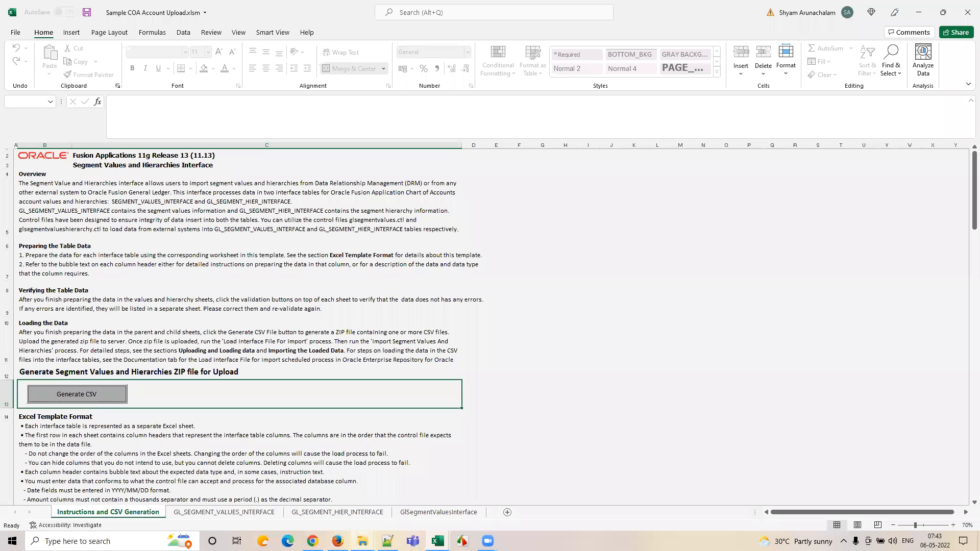
mouse_move(363, 541)
click(417, 498)
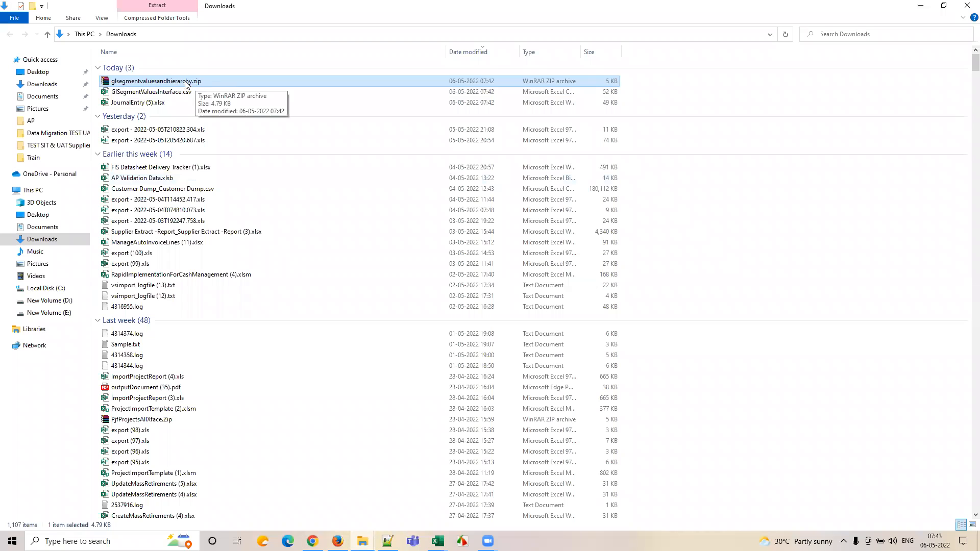
Switch to Firefox and leave the Manage Values page for ACCOUNT SSC_RAPID without saving the blank row.
click(312, 540)
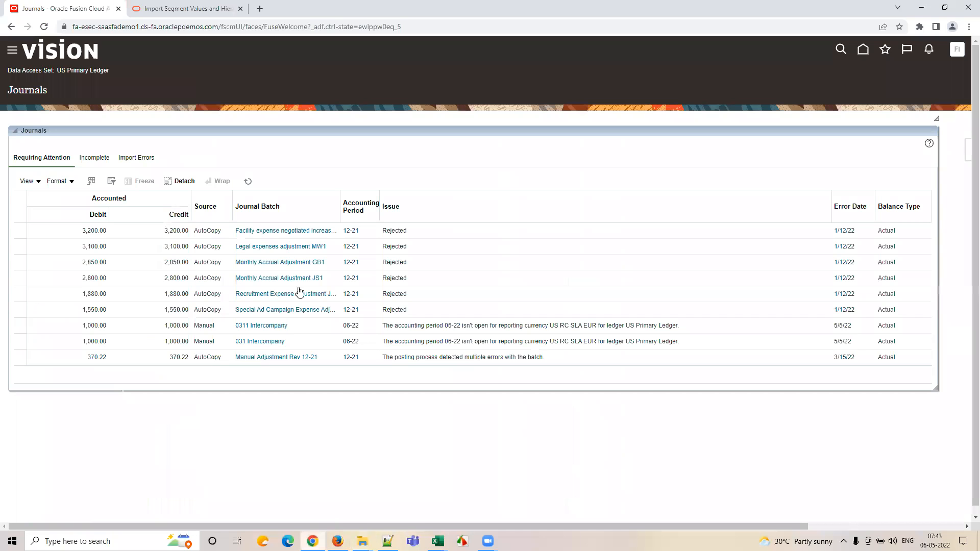
click(338, 541)
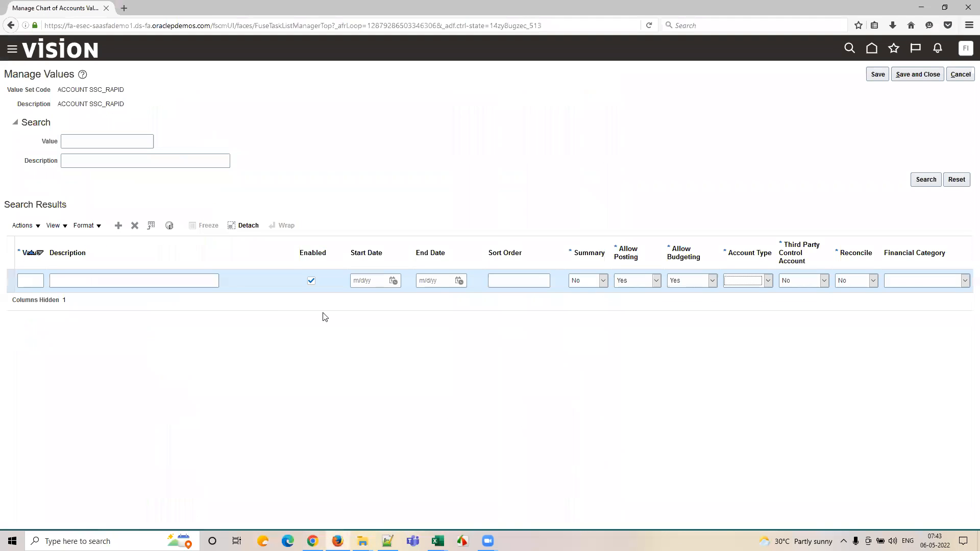
click(961, 74)
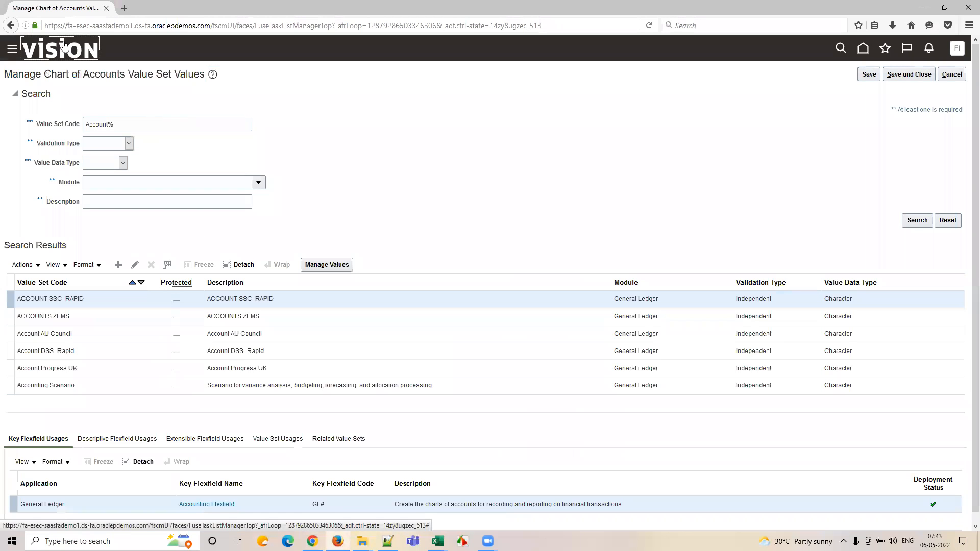
Look through the GL and AP setup task lists in the finance setups list workbook, ending on cell J26.
mouse_move(437, 541)
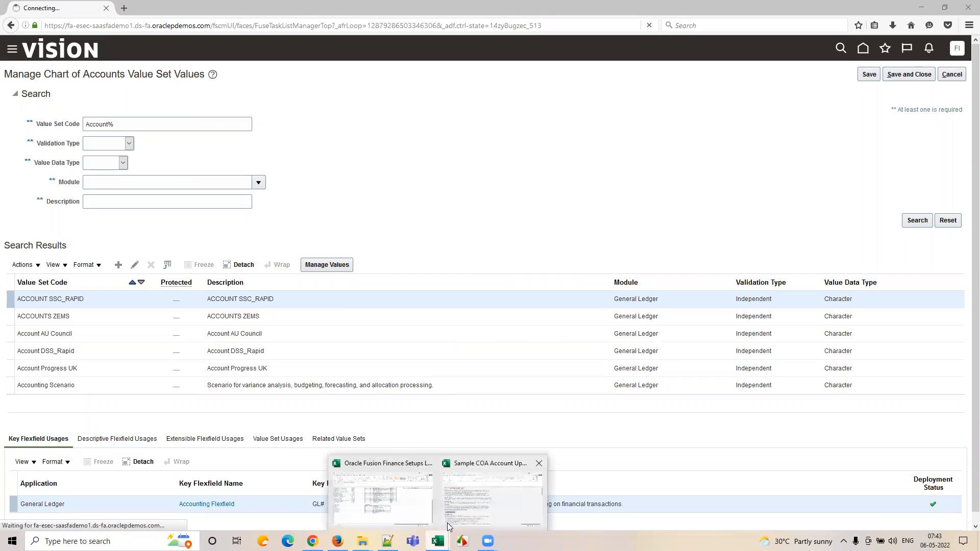
click(382, 484)
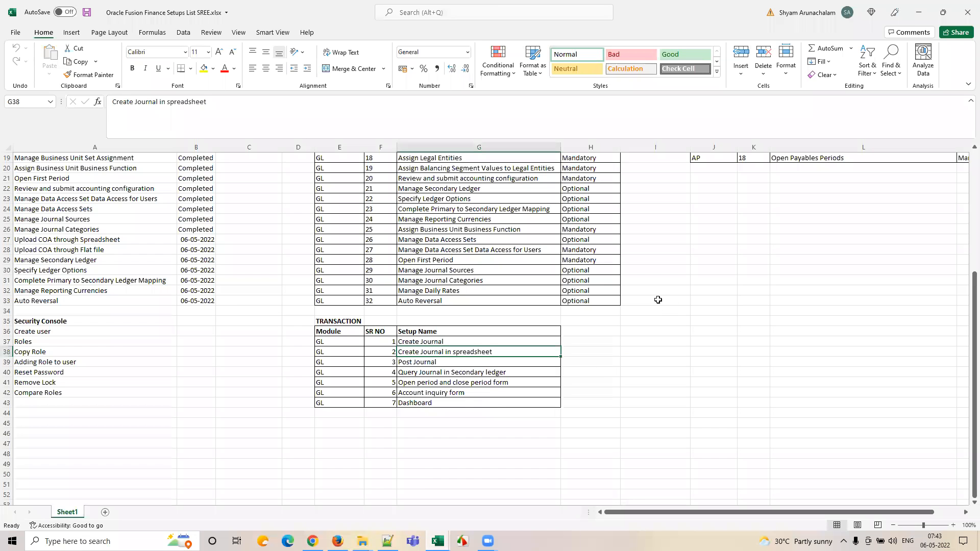
click(707, 292)
click(717, 270)
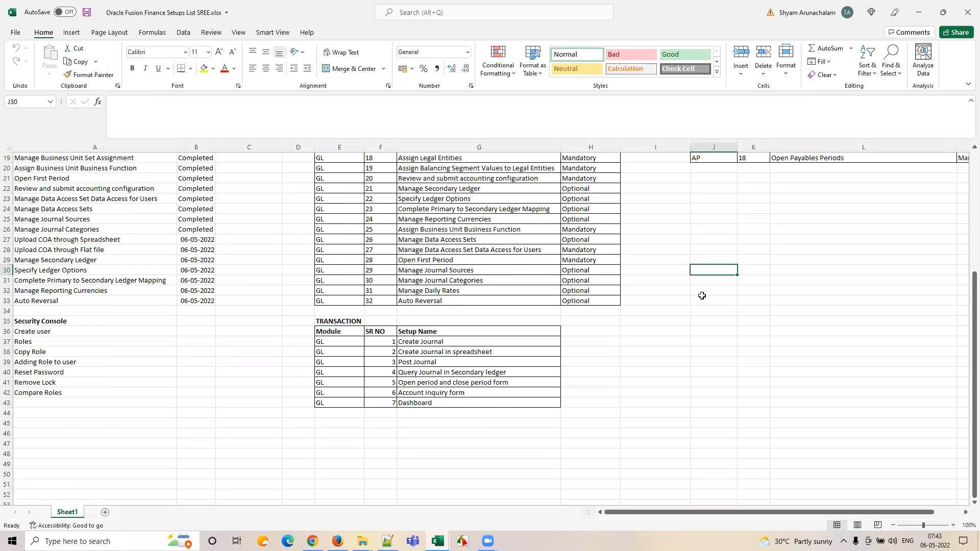
scroll(353, 332, up, 5)
click(717, 380)
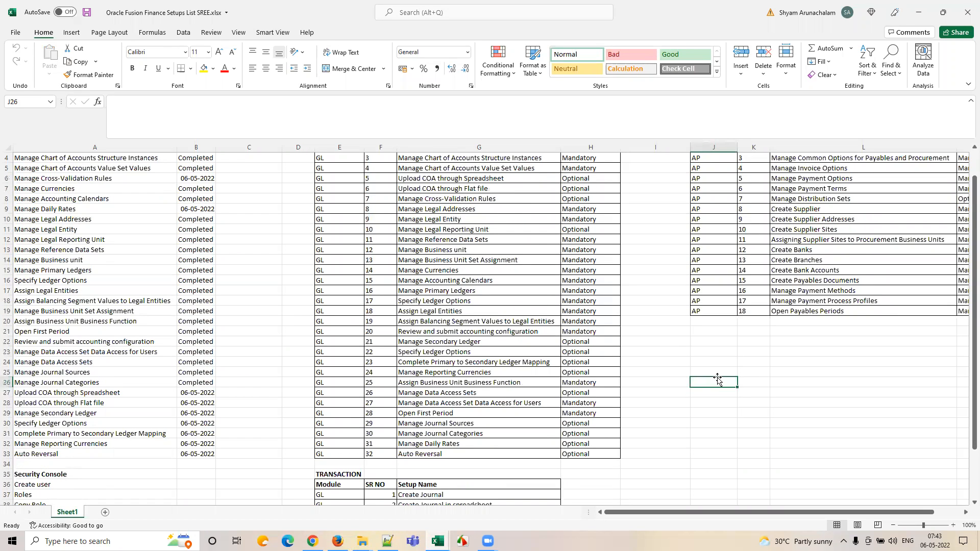
Enter GL_JOURNAL in cell J26 of the finance setups list.
text(GL_JO)
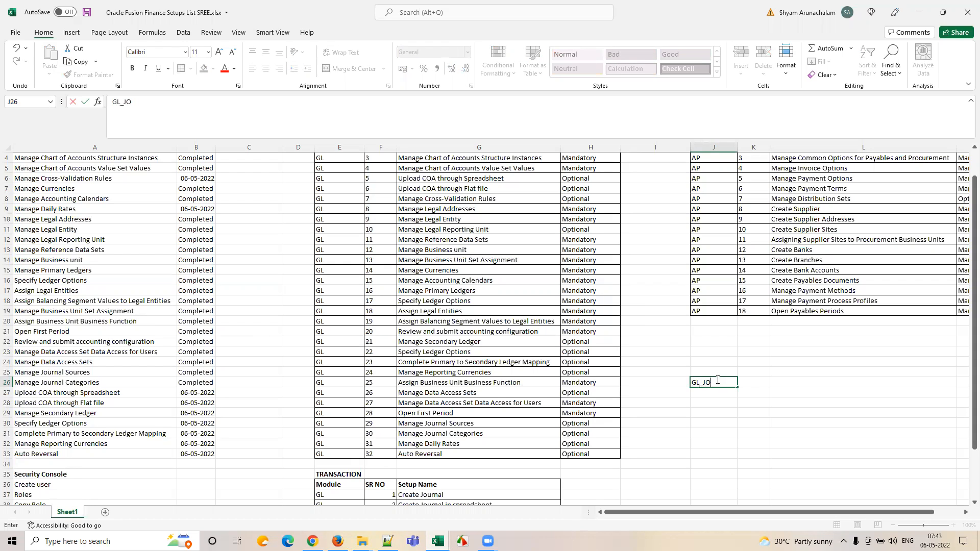
text(URNAL)
key(Up)
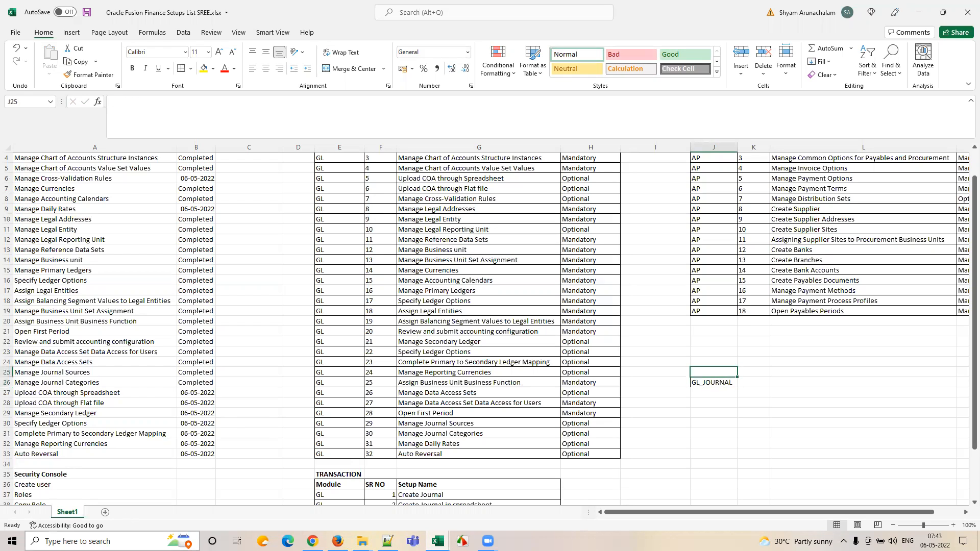
Copy the table name GL_SEGMENT_HIER_INTERFACE from the Oracle documentation page in Chrome into cell J25 of the finance setups list.
click(313, 541)
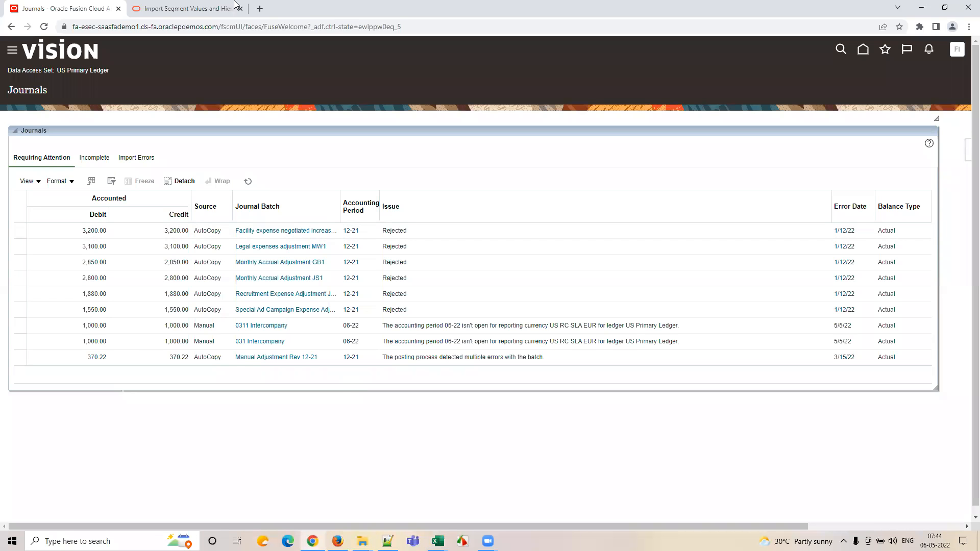
click(189, 9)
drag(784, 340, 629, 336)
key(ctrl+c)
key(alt+Tab)
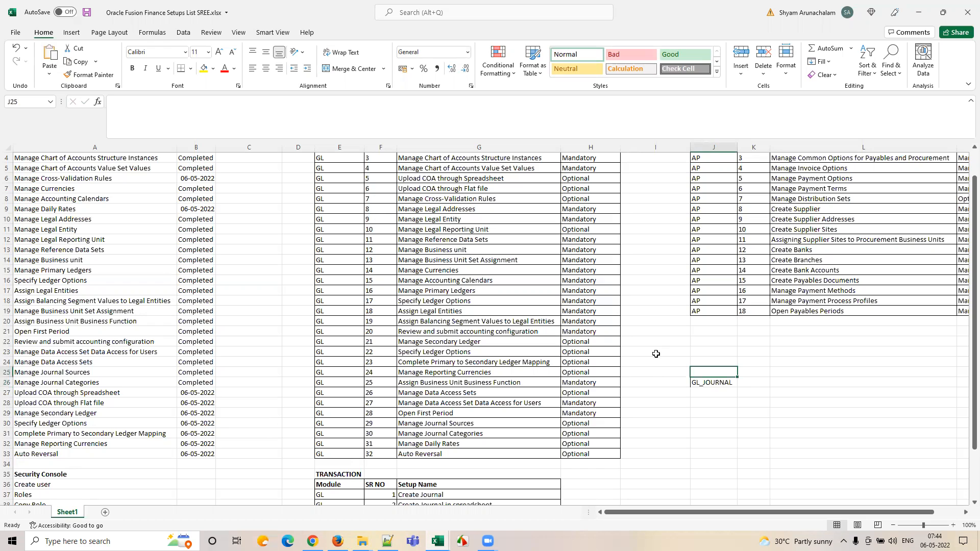
key(F2)
key(ctrl+v)
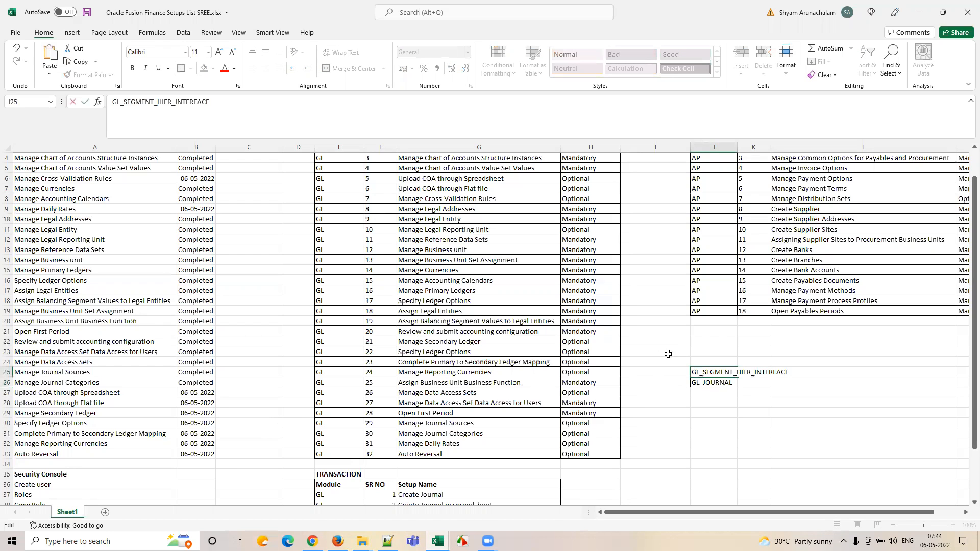
Widen column J to fit the interface table name in J25.
click(734, 147)
click(728, 345)
click(734, 147)
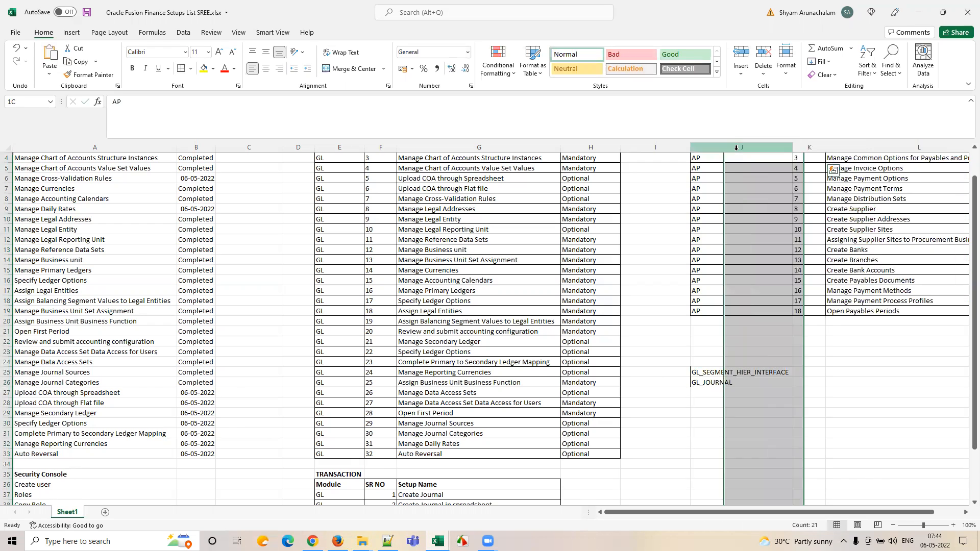
double_click(738, 147)
click(711, 385)
click(729, 373)
Label the two table names by entering Interface in K25 and Base in K26.
click(812, 373)
double_click(812, 374)
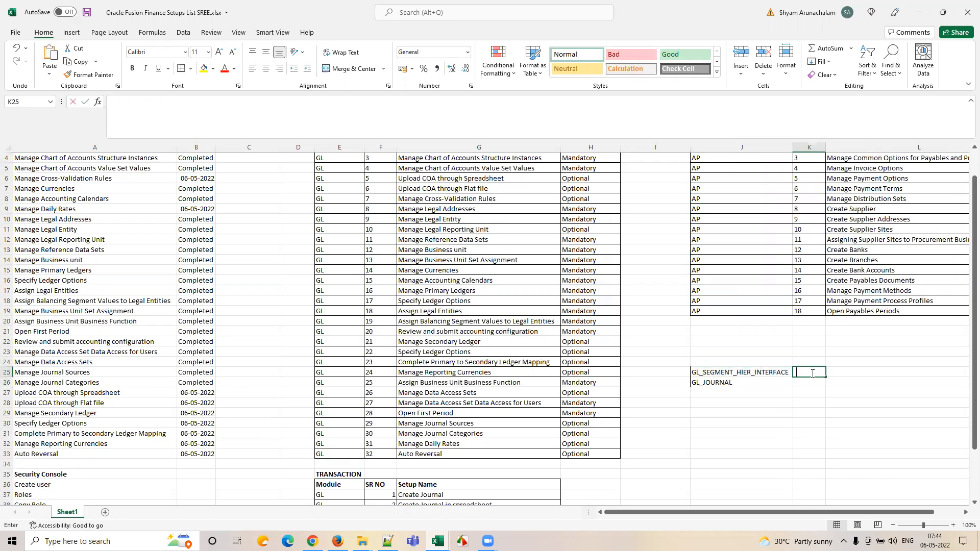
text(Interface)
scroll(811, 373, right, 1)
key(Return)
text(Base)
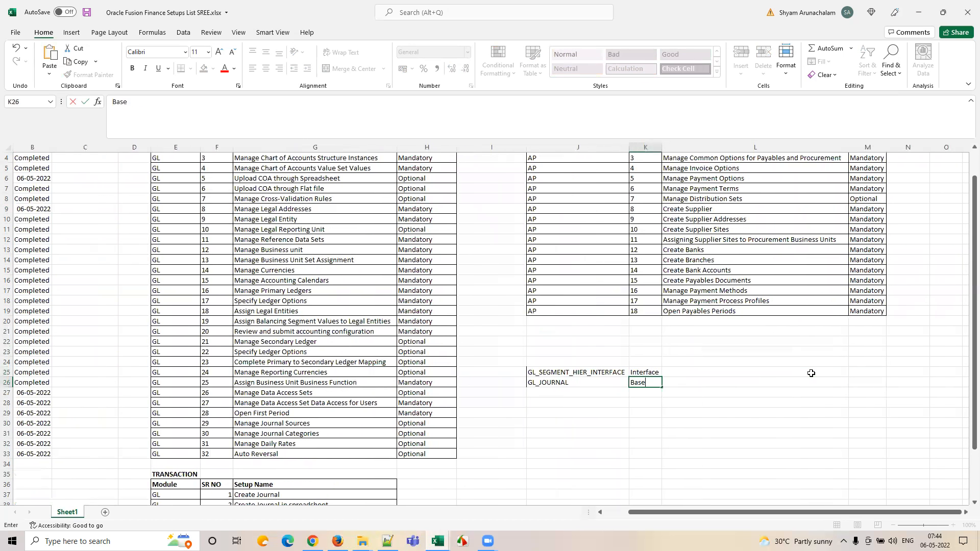
click(811, 373)
key(Left)
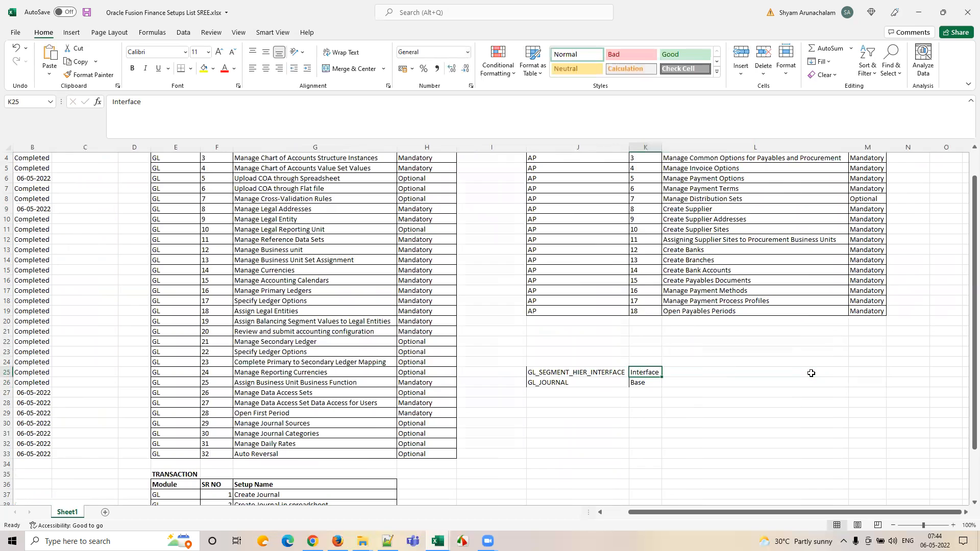
key(Left)
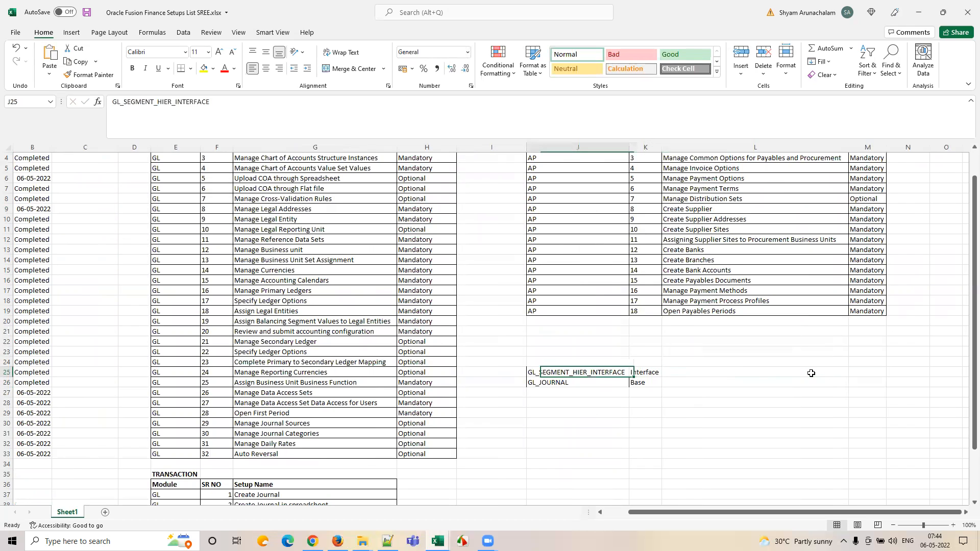
key(Right)
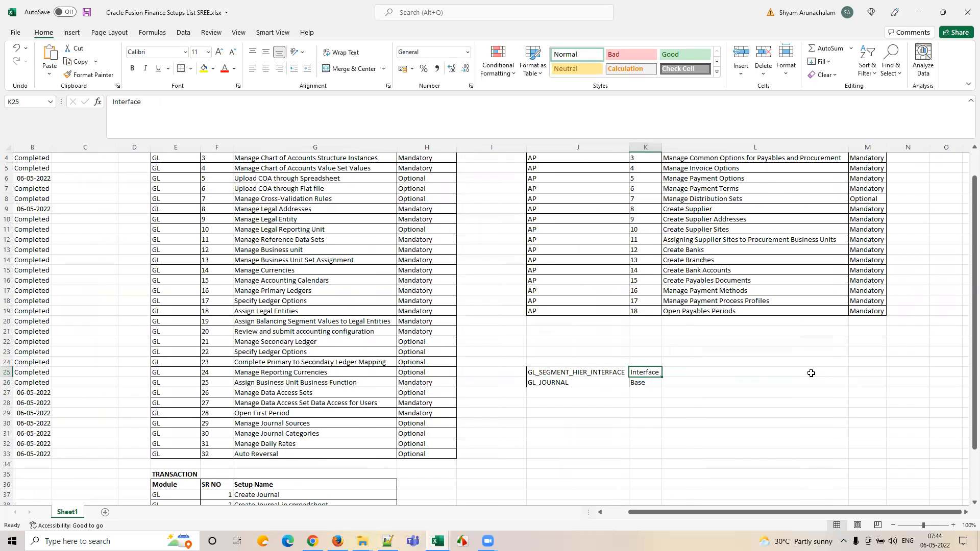
key(Right)
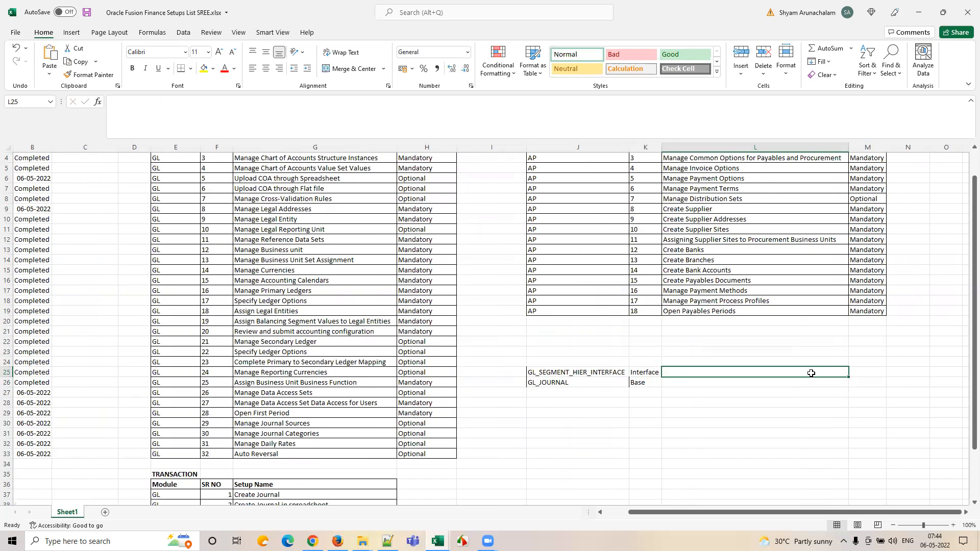
key(Left)
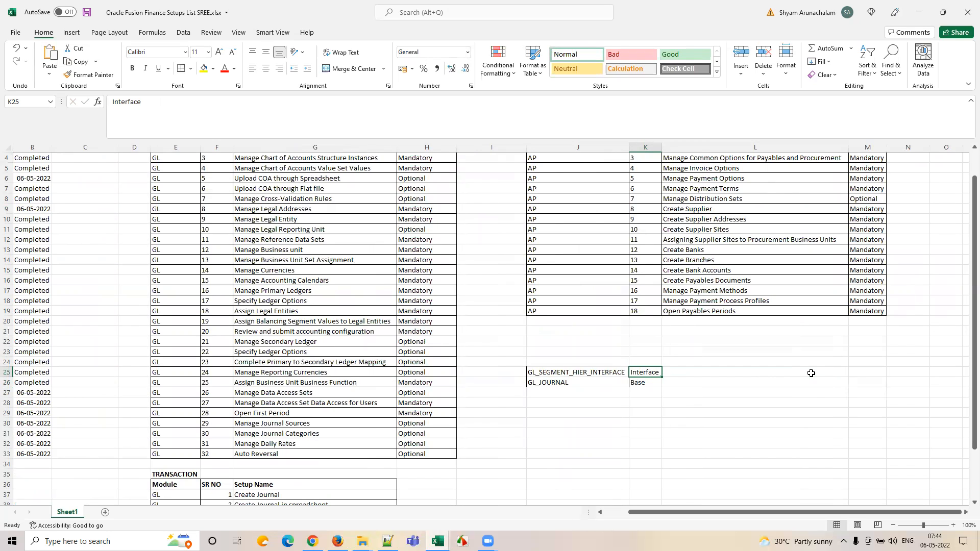
click(811, 374)
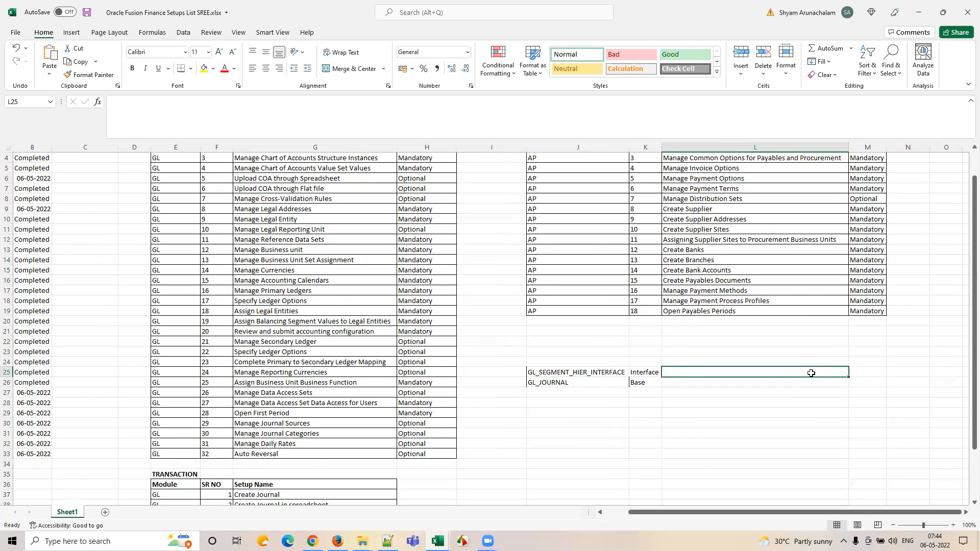
key(Left)
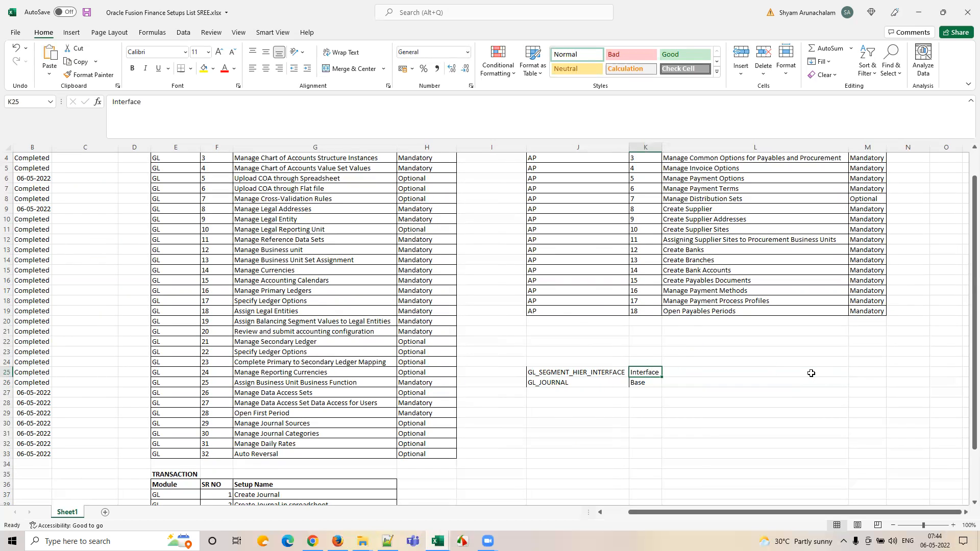
Switch to Chrome and highlight the scheduled process name Import Segment Values and Hierarchies on the documentation page.
click(337, 541)
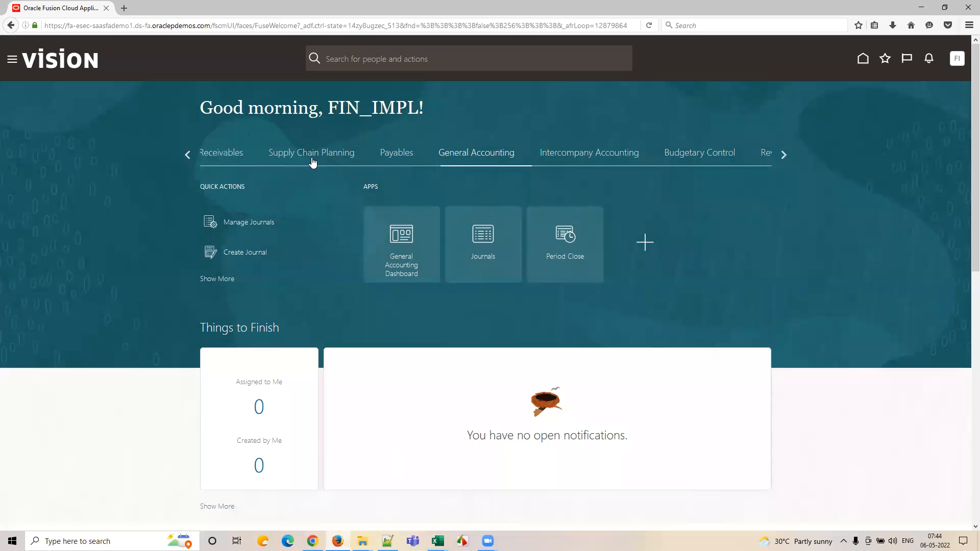
click(313, 541)
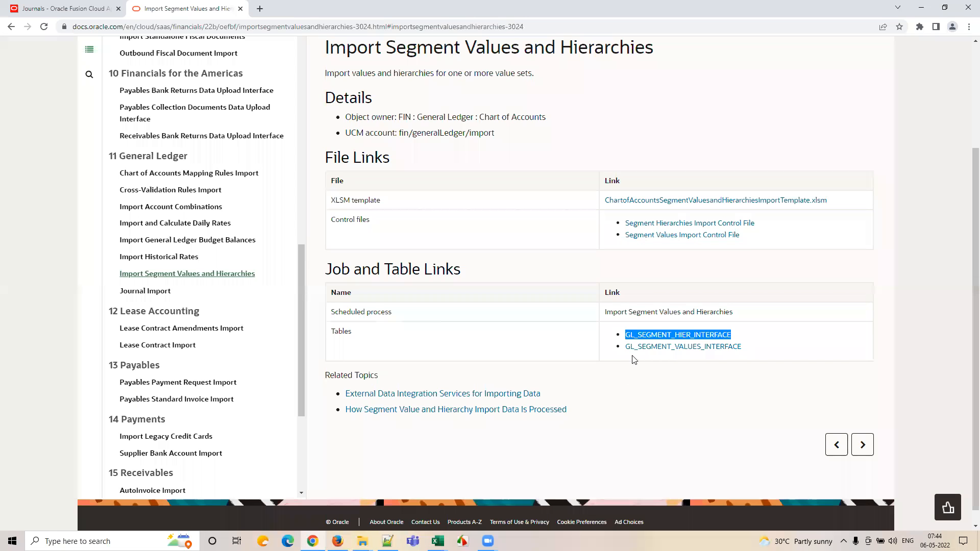
click(626, 312)
triple_click(627, 312)
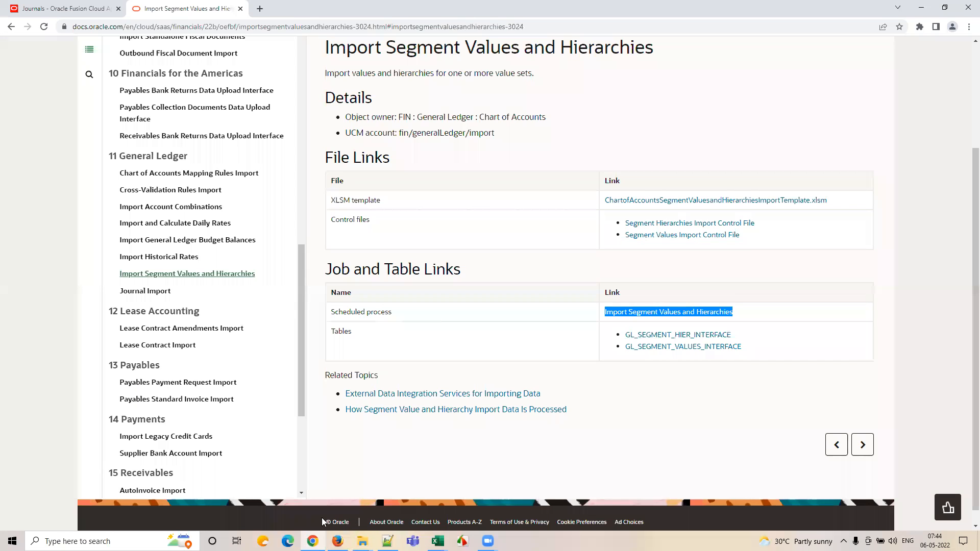
click(338, 541)
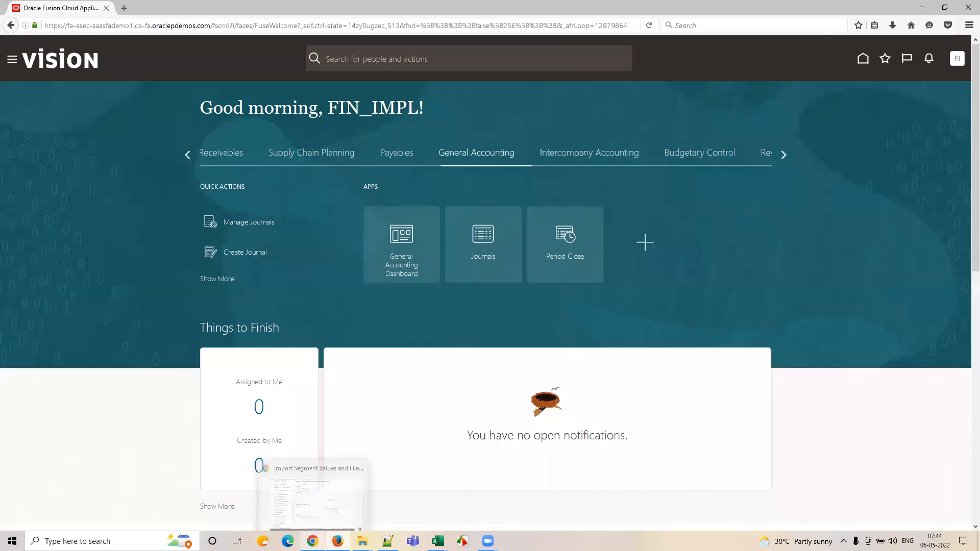
click(312, 541)
Return to the finance setups list workbook and review the interface and base table entries, ending with J26:K26 selected.
mouse_move(437, 541)
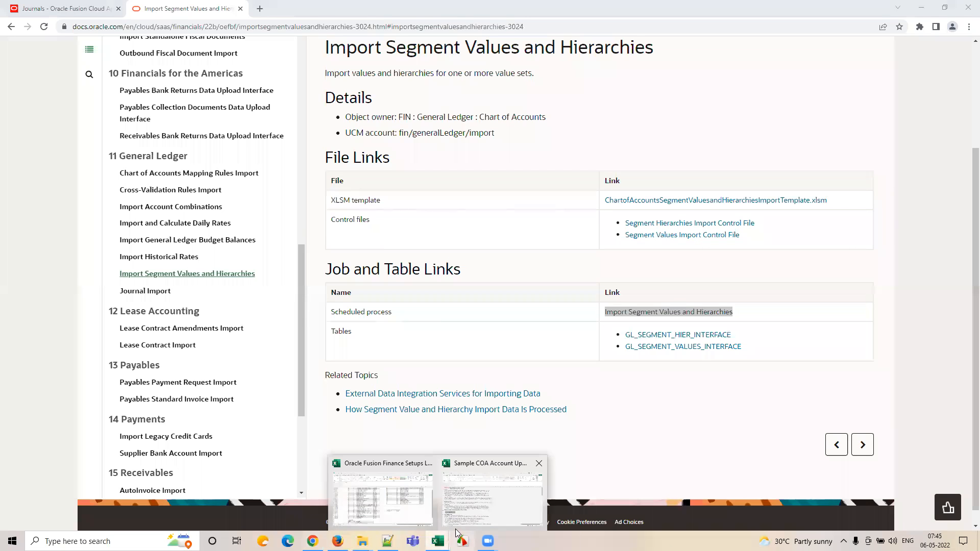
click(416, 498)
click(584, 372)
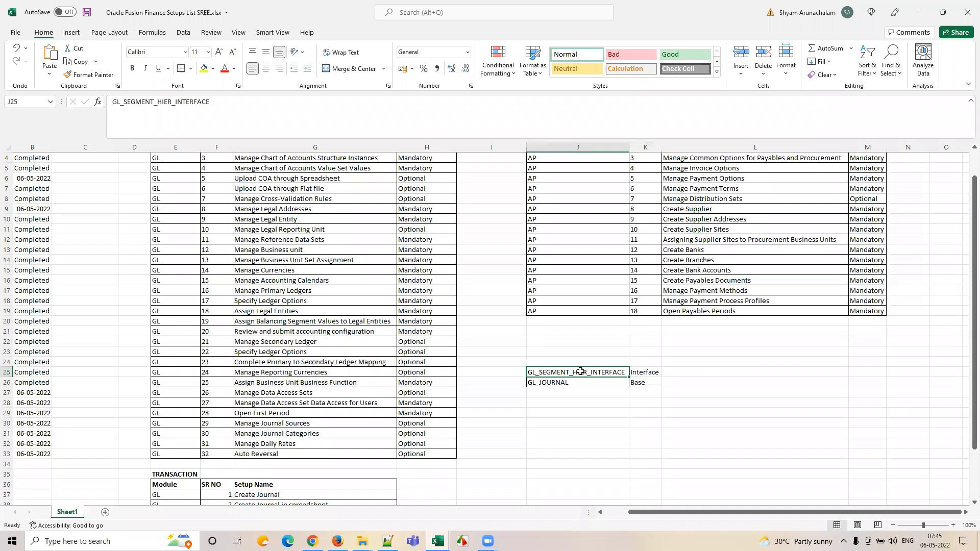
click(580, 384)
click(637, 383)
click(612, 383)
drag(644, 383, 561, 386)
Revisit the segment import documentation and the Journals page in Chrome, ending on the Fusion home page in Firefox.
click(312, 541)
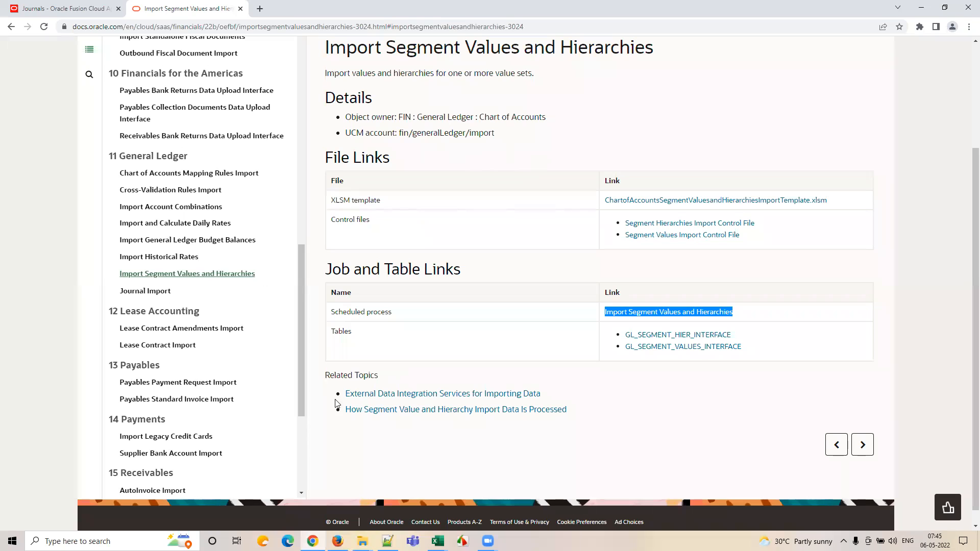
click(338, 541)
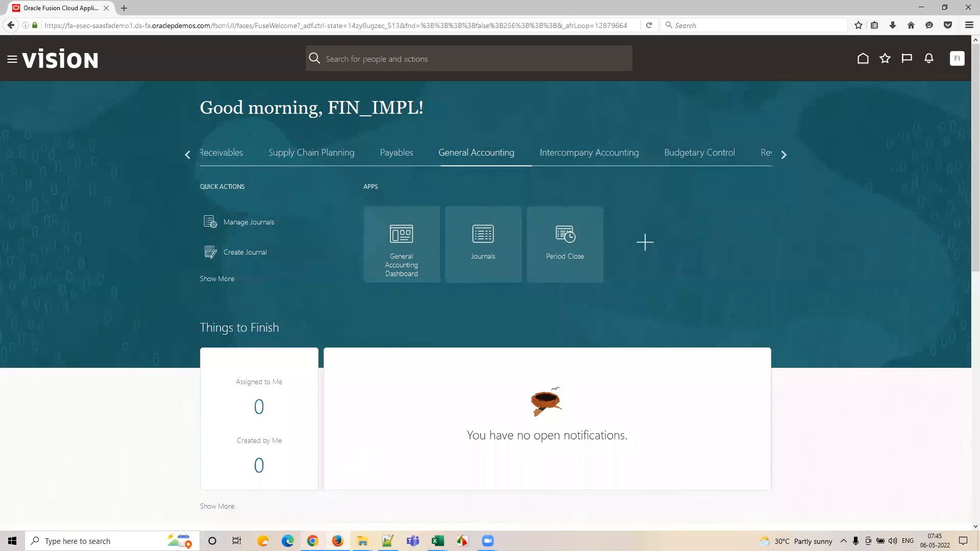
click(312, 541)
click(92, 7)
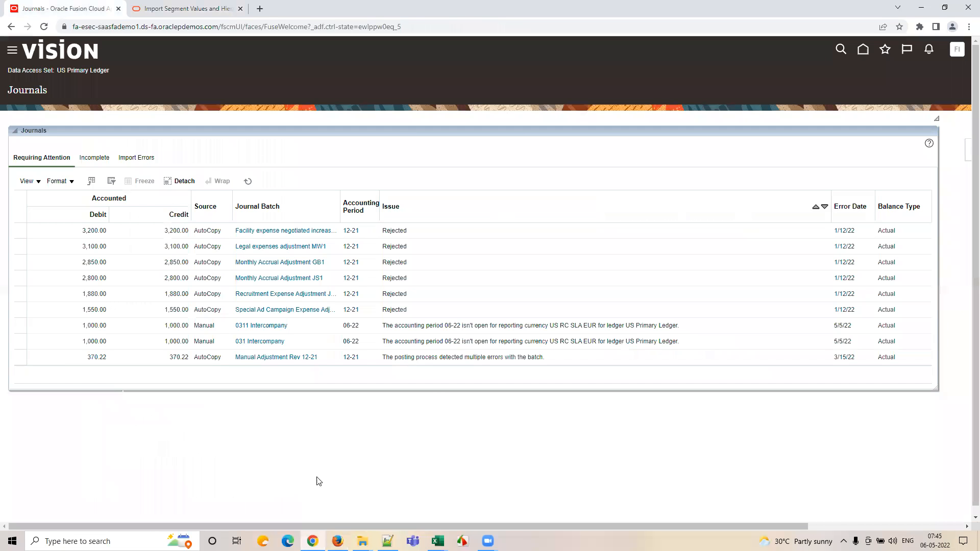
key(alt+Tab)
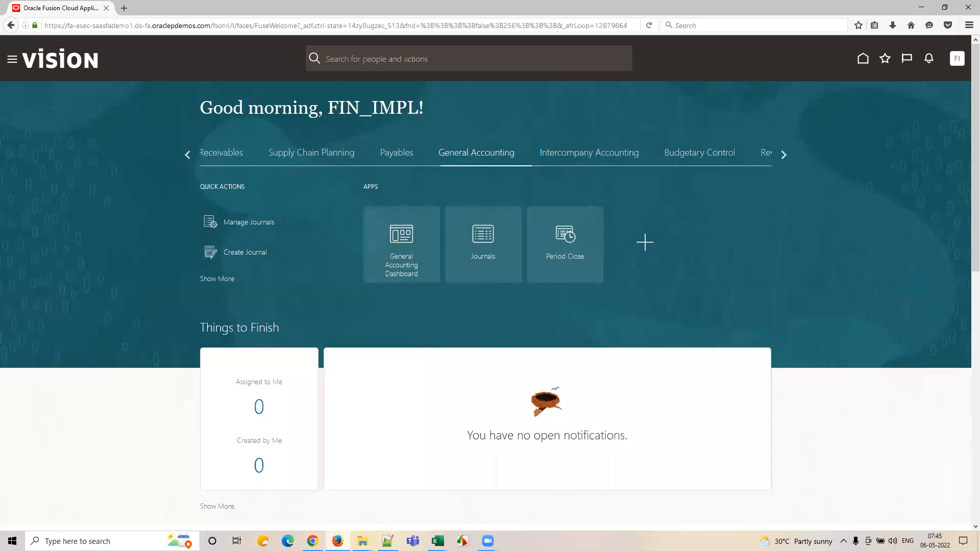
Switch back to the finance setups list workbook and compare the interface and base table rows, ending with J25:K25 selected.
mouse_move(437, 541)
click(387, 492)
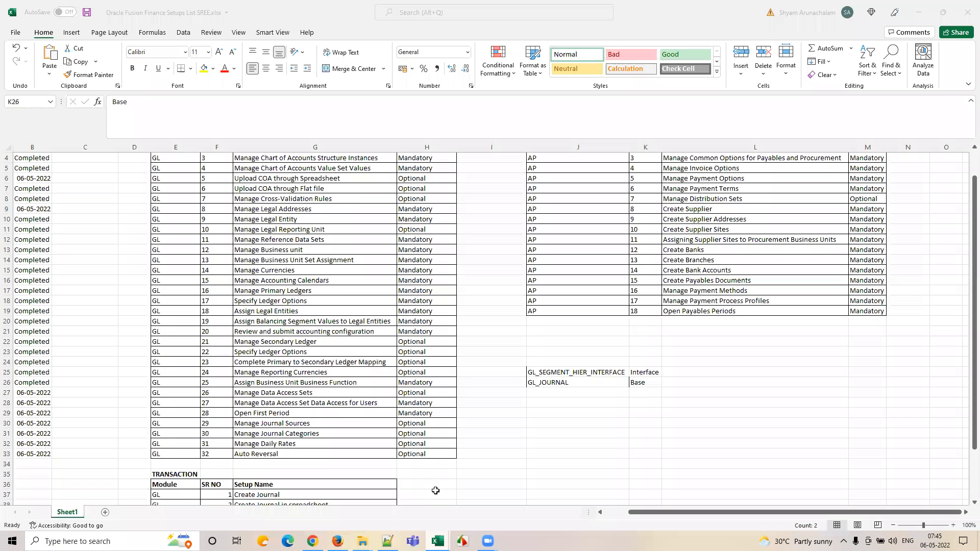
drag(584, 374, 647, 413)
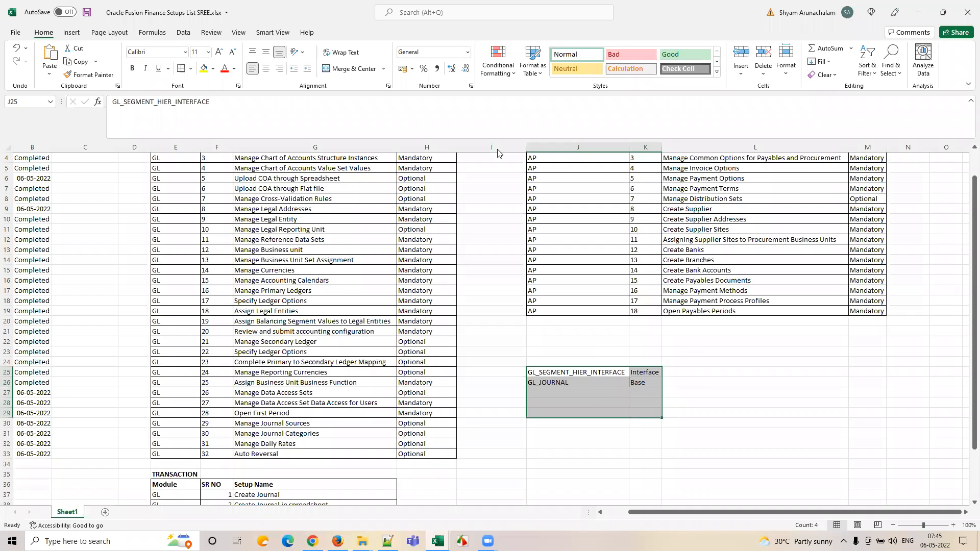
click(497, 151)
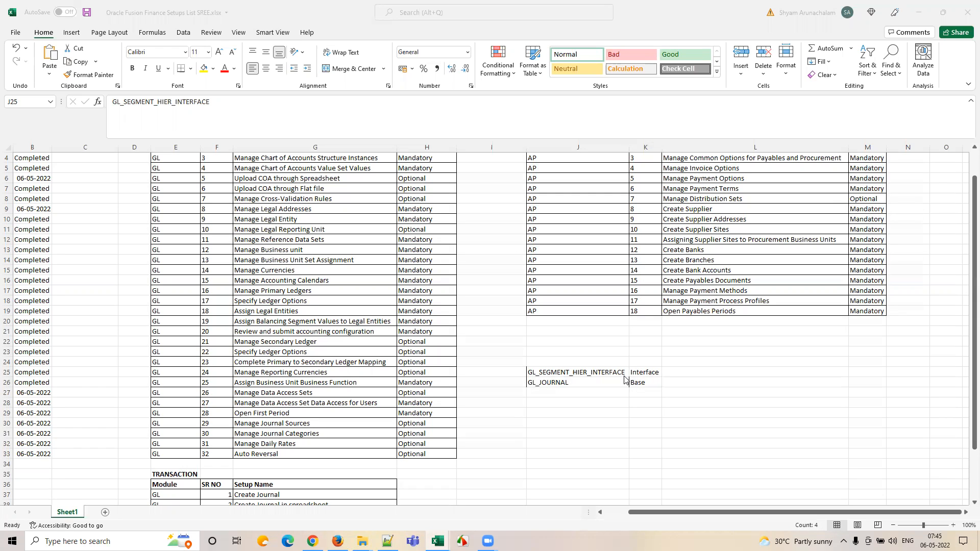
click(587, 383)
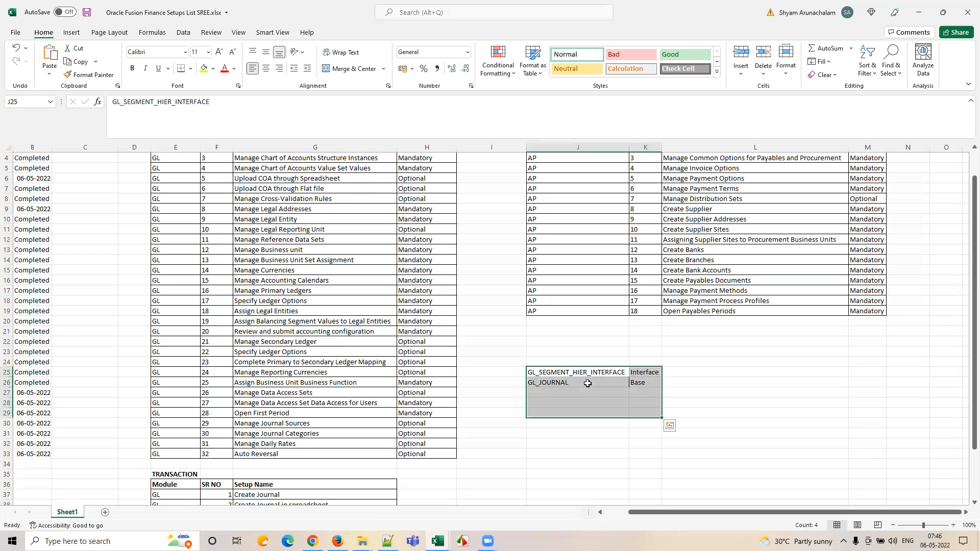
click(657, 383)
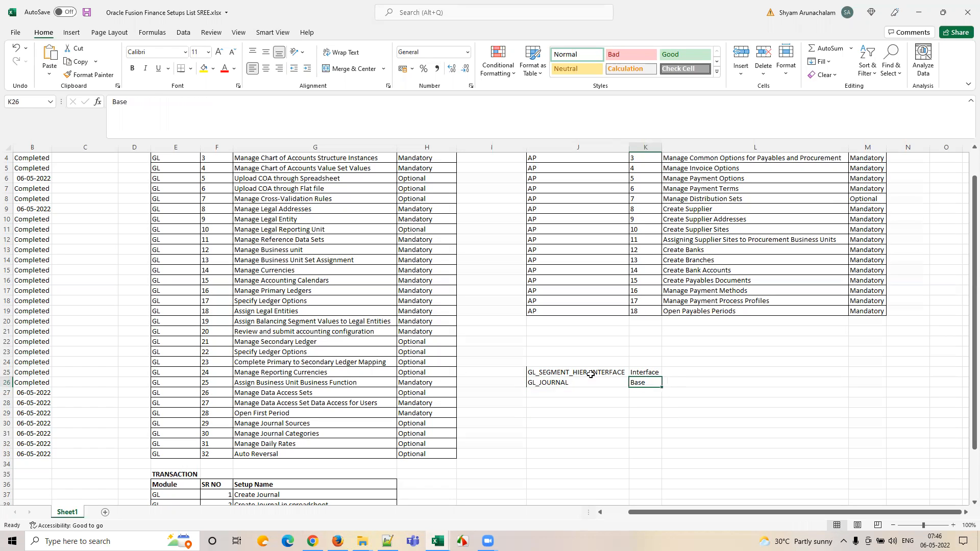
drag(590, 374, 635, 374)
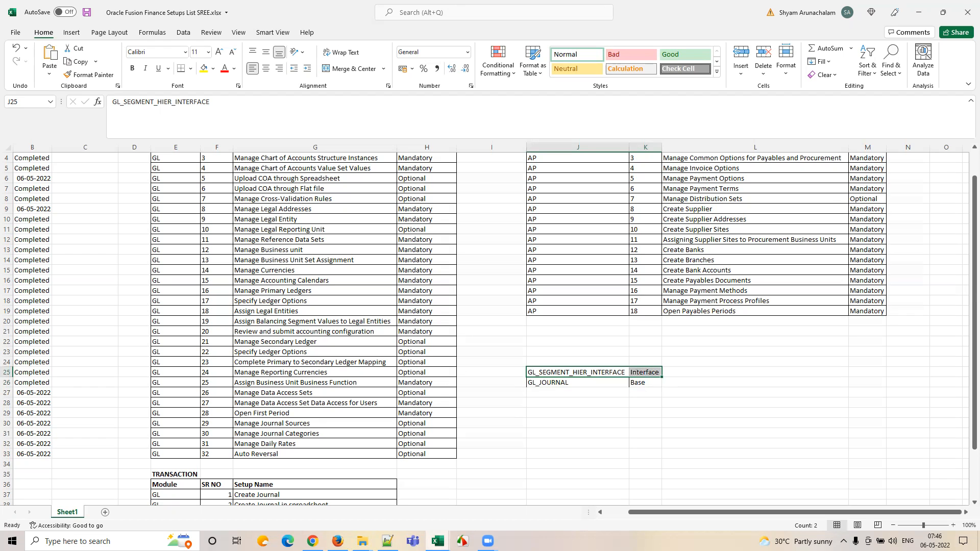
View the GL_SEGMENT_VALUES_INTERFACE sheet in the Sample COA Account Upload workbook, and return to the finance setups list.
mouse_move(438, 540)
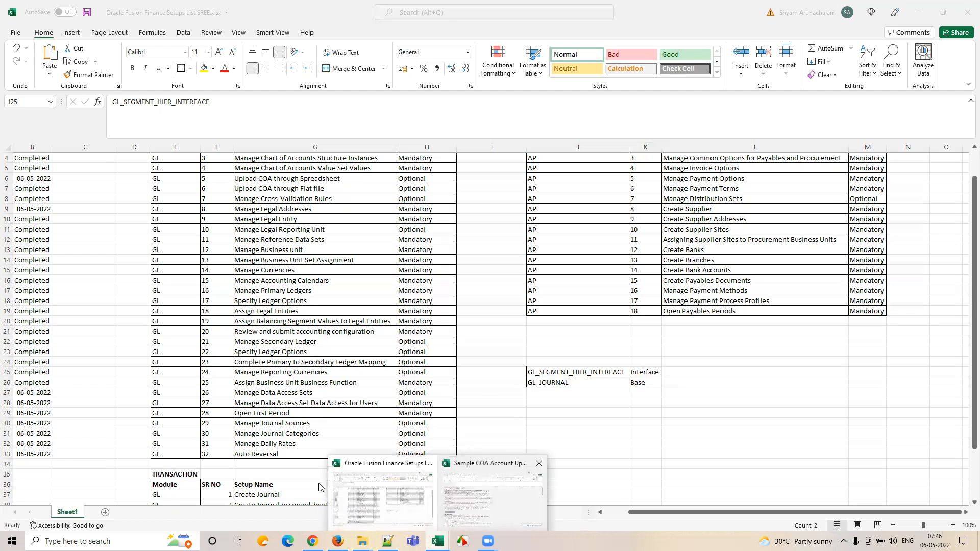
click(465, 513)
click(243, 512)
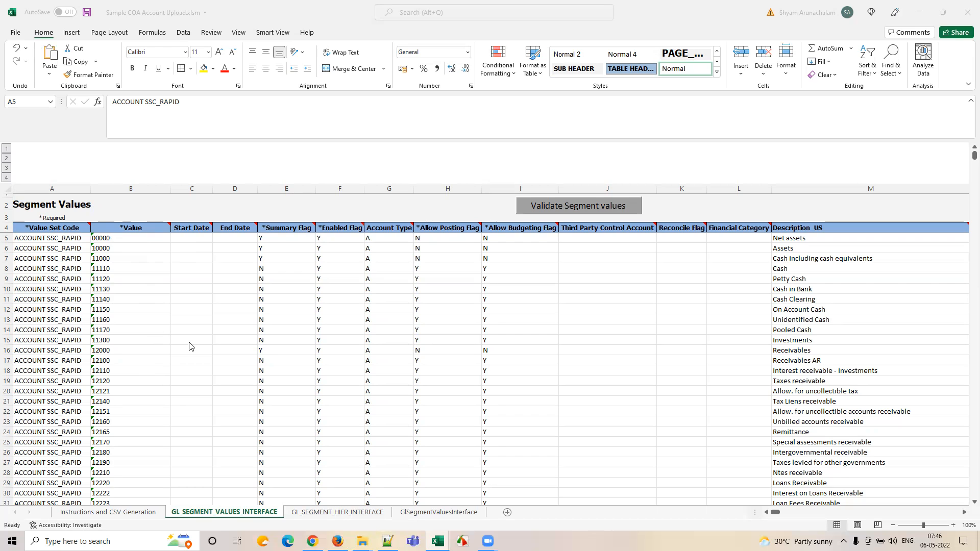
mouse_move(438, 541)
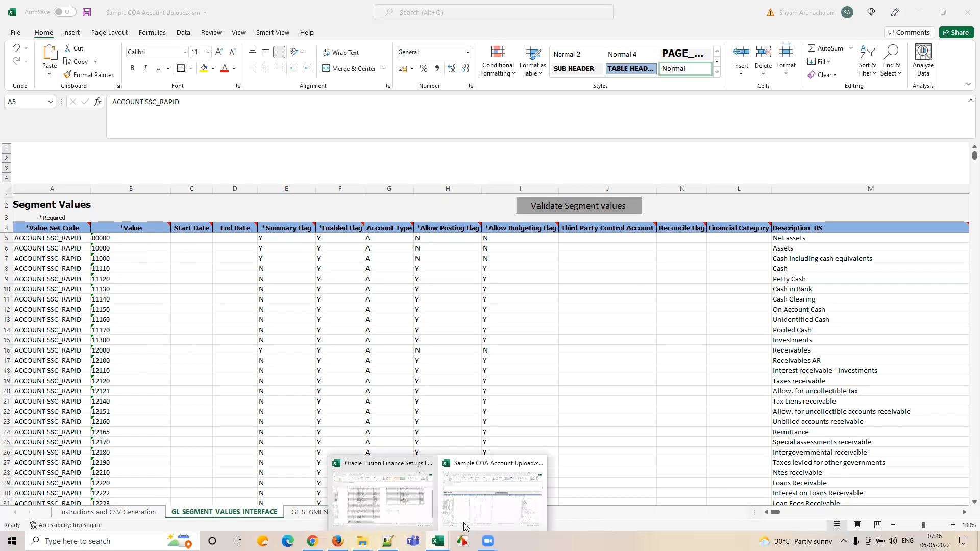
click(381, 495)
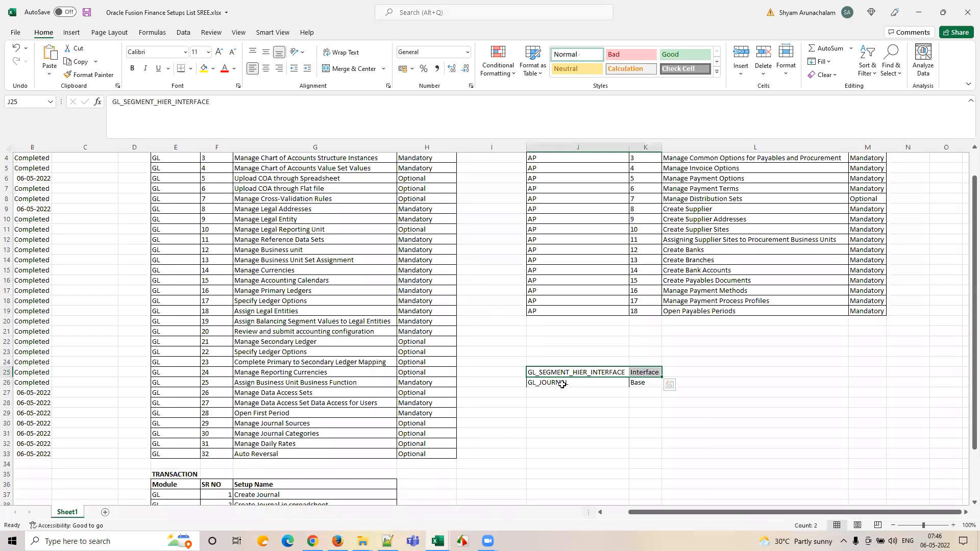
Compare the GL_SEGMENT_HIER_INTERFACE interface row with the GL_JOURNAL base row, ending with J25:K26 selected.
click(557, 382)
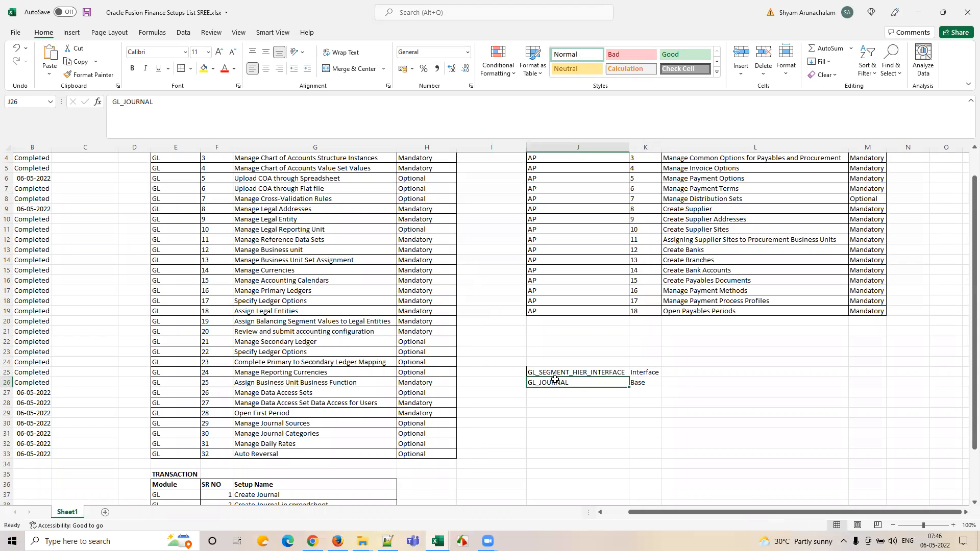
drag(580, 382, 635, 383)
click(608, 382)
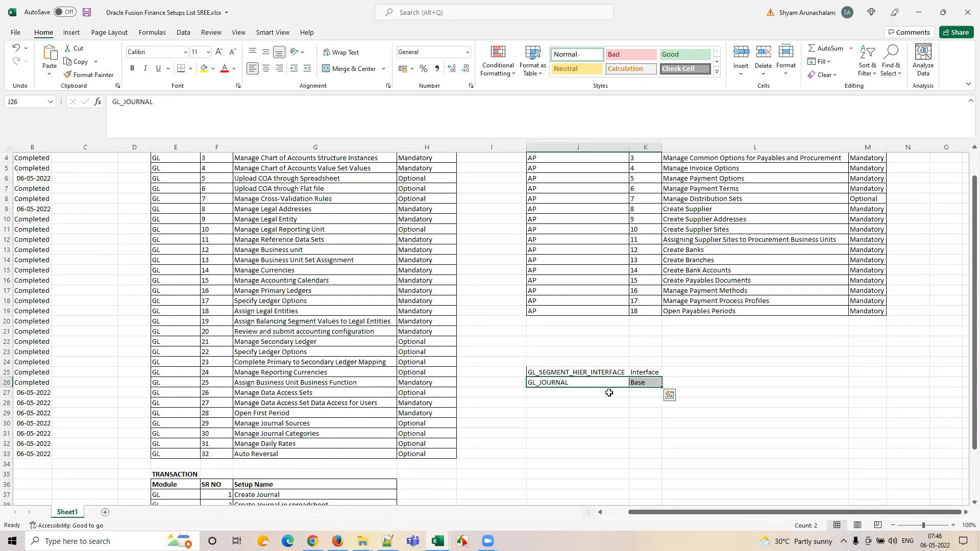
click(571, 383)
drag(633, 383, 643, 383)
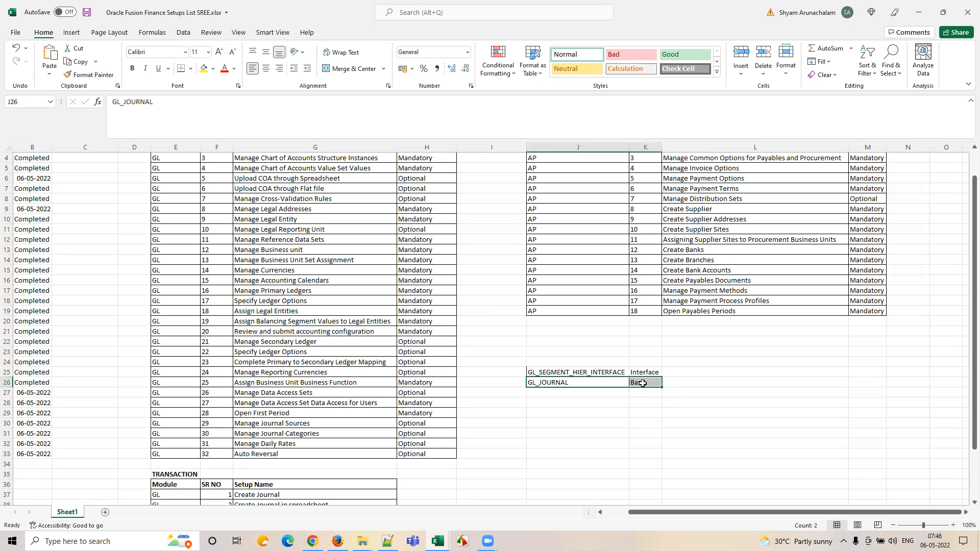
click(584, 372)
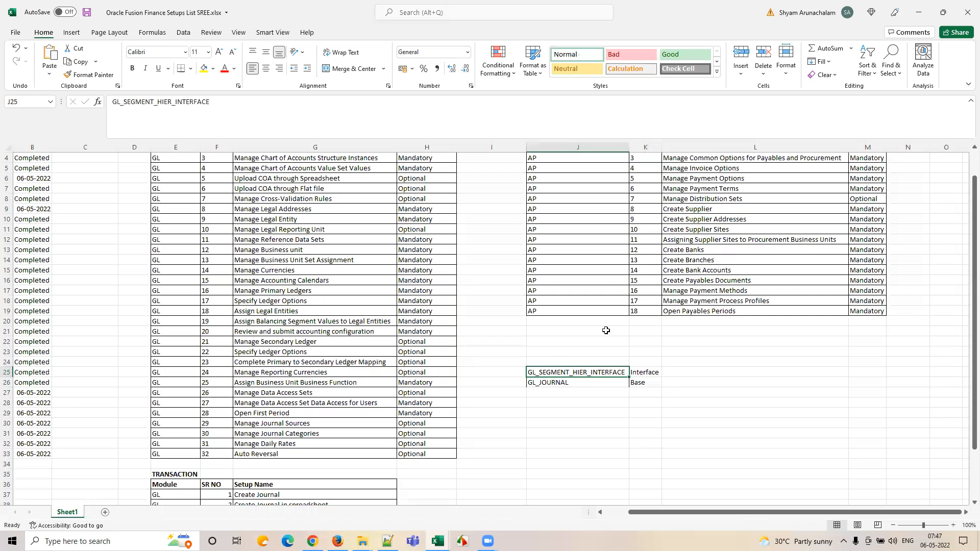
click(591, 382)
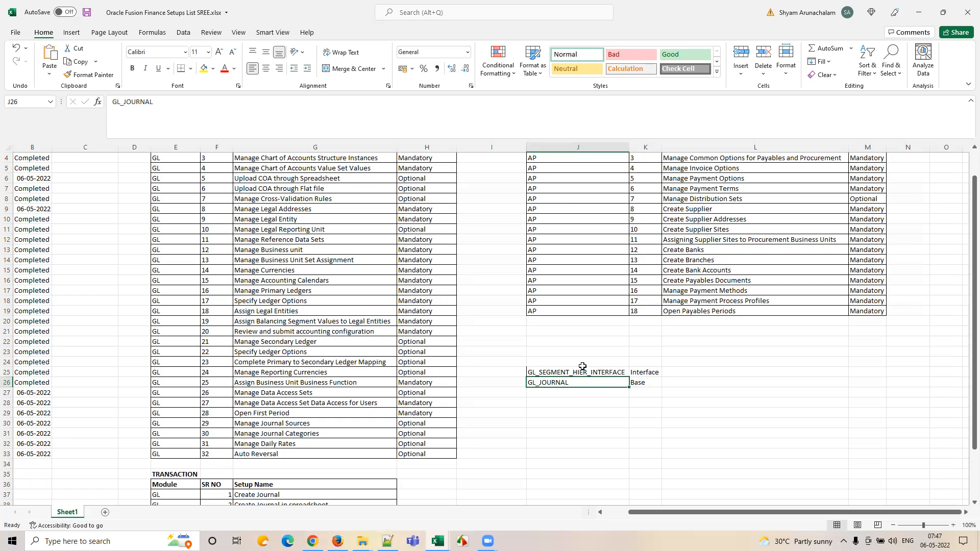
drag(566, 373, 640, 378)
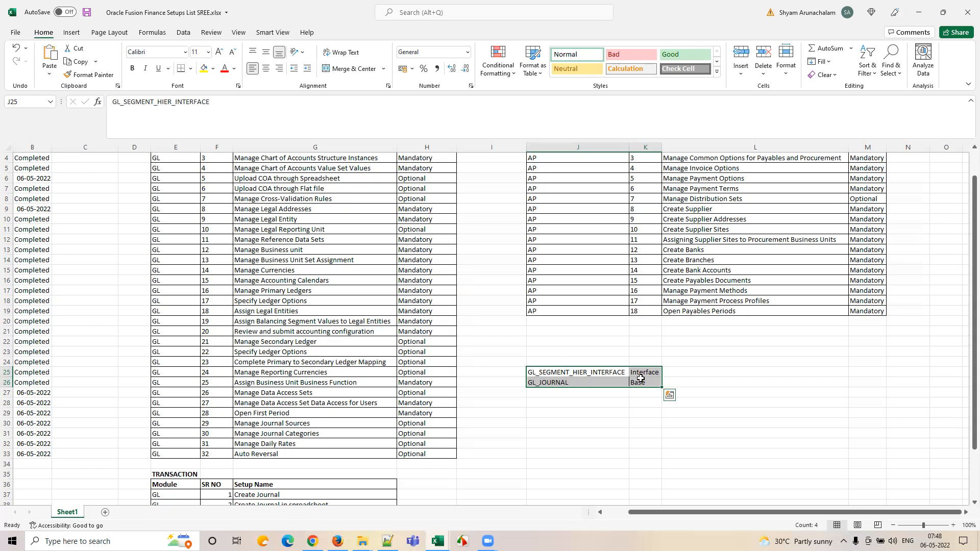
Switch to the Journals page in Chrome and run the Correct Import Errors task to download the journal corrections spreadsheet.
click(312, 541)
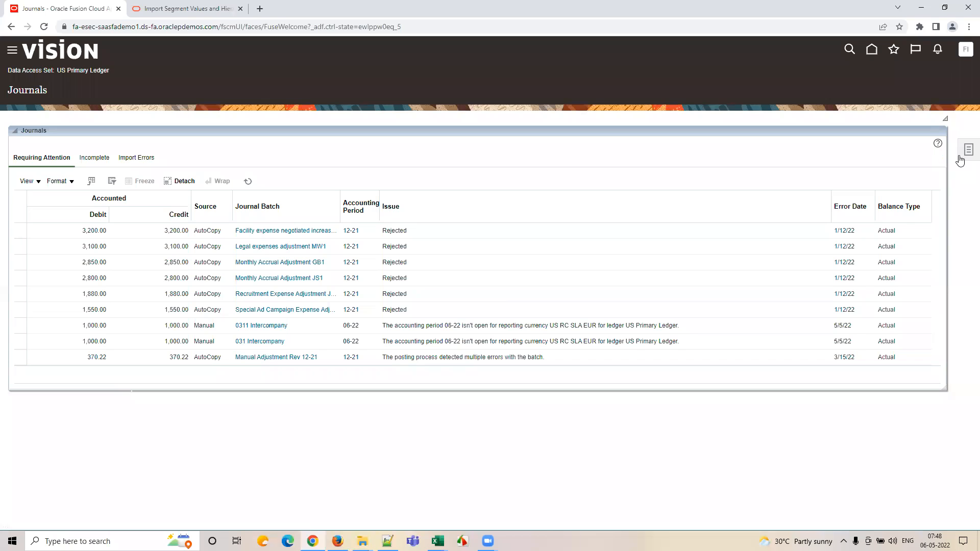
click(967, 150)
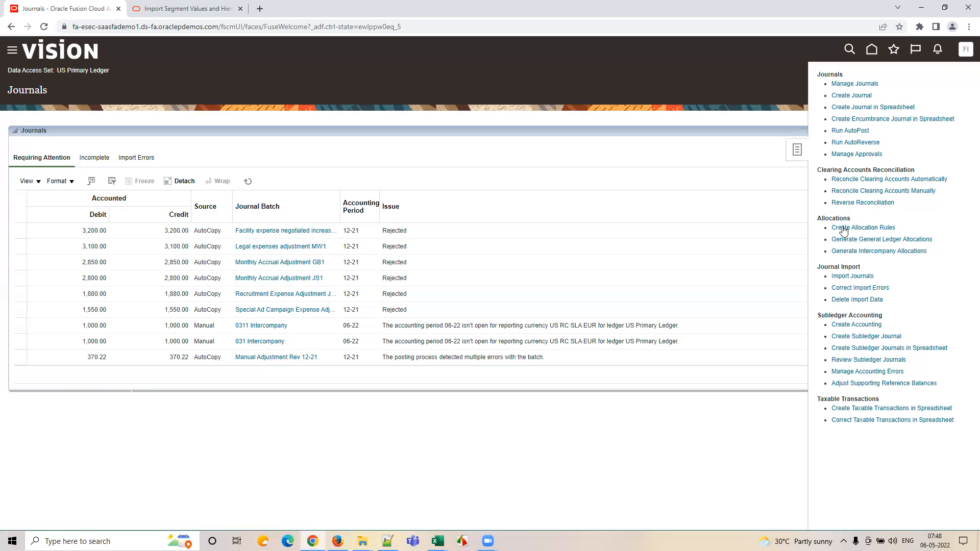
click(861, 289)
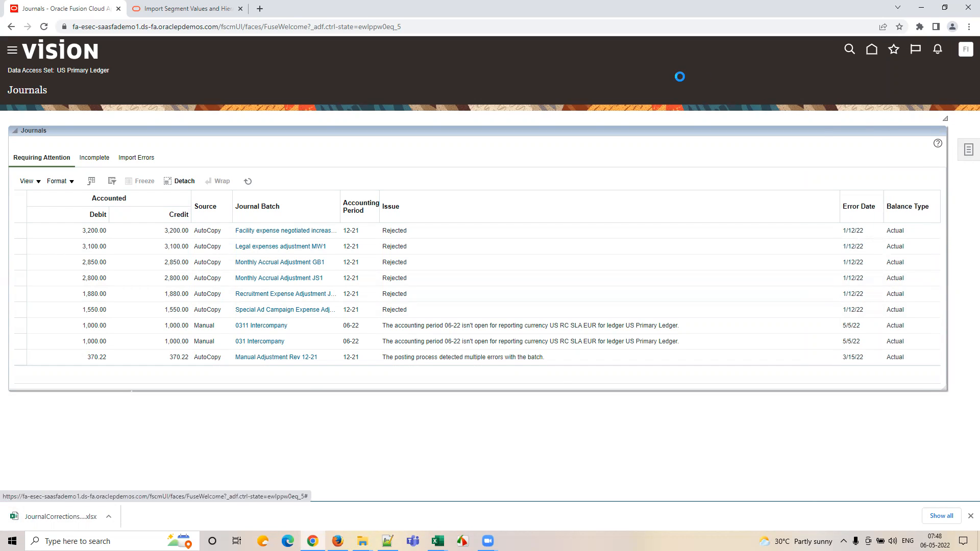
Return to the finance setups list workbook in Excel and select the interface table entry in J25:K25.
mouse_move(438, 541)
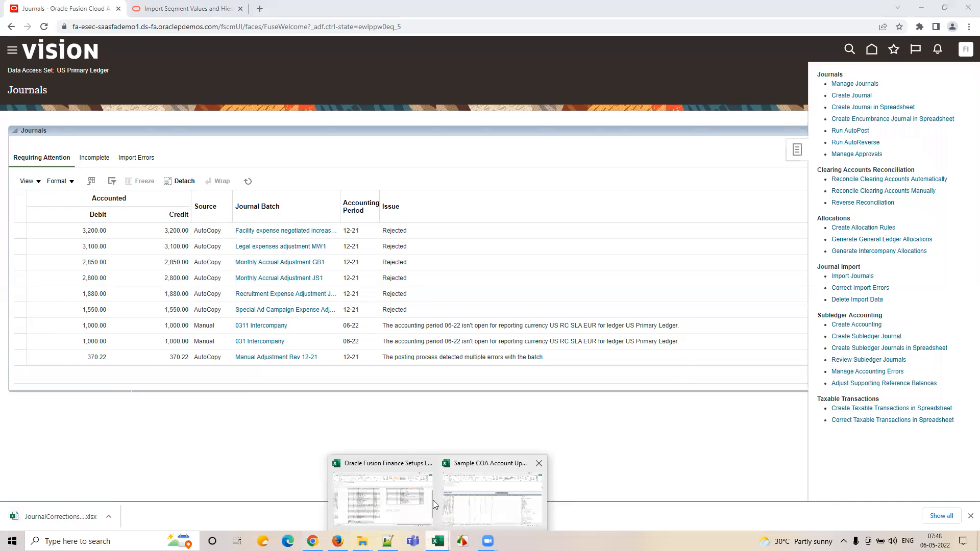
click(382, 497)
click(561, 373)
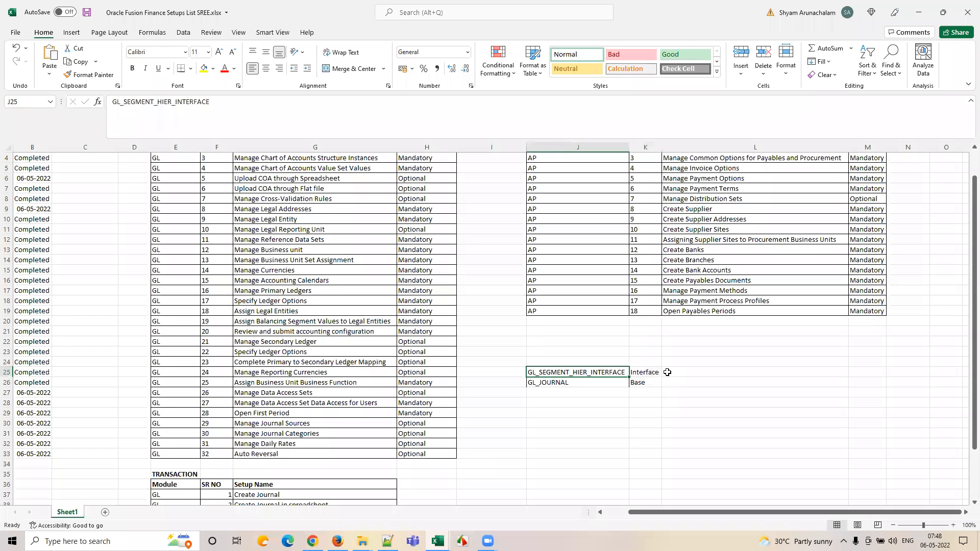
drag(574, 373, 644, 368)
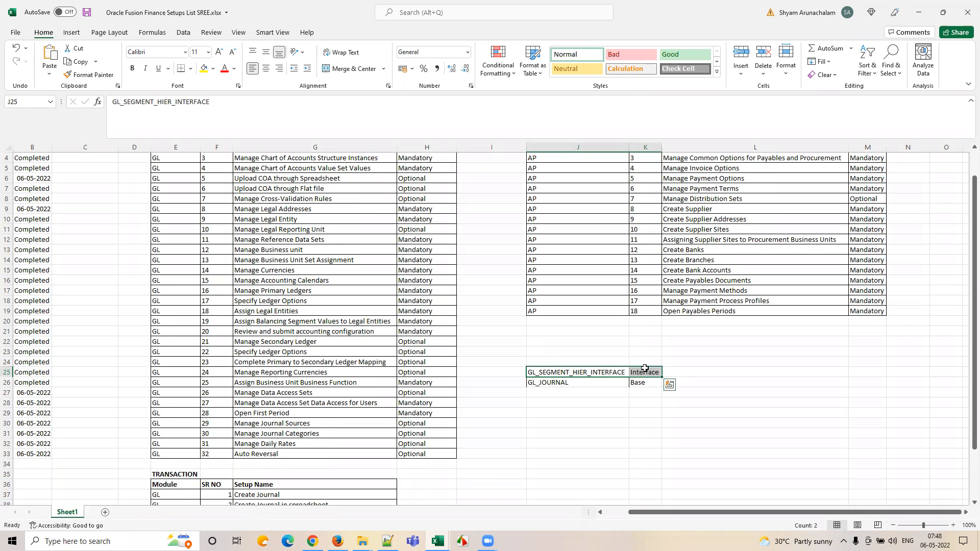
View the segment values sheet in the Sample COA Account Upload workbook, and return to the setups list to review the base table row.
click(443, 528)
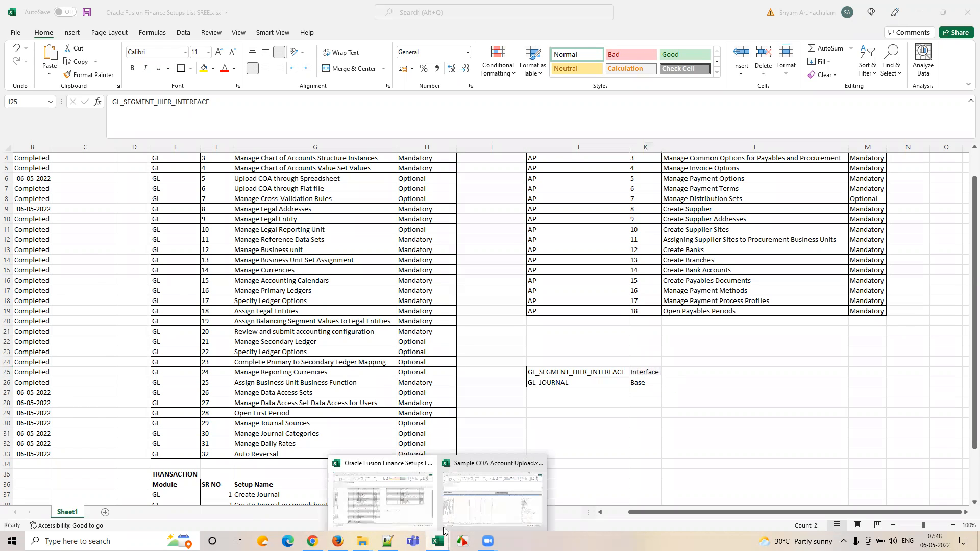
click(457, 463)
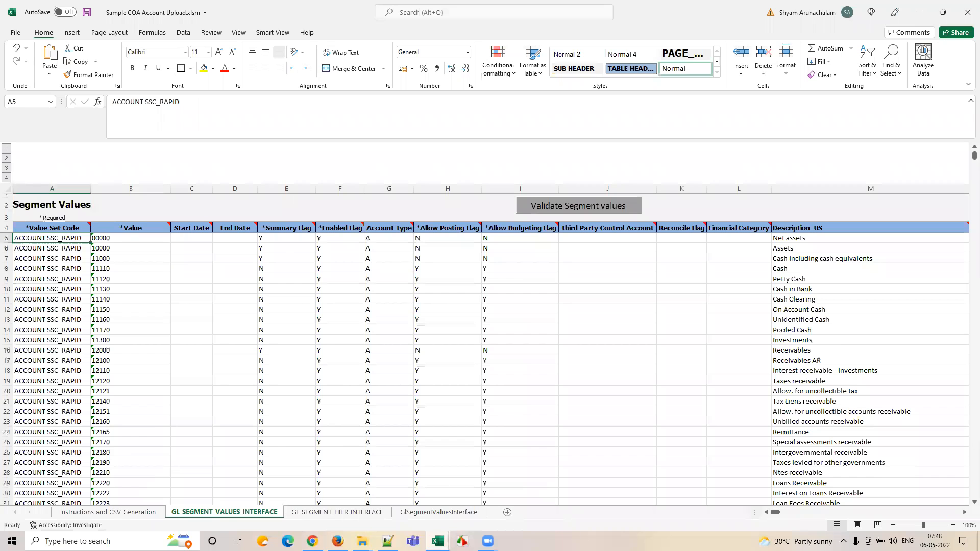
click(387, 497)
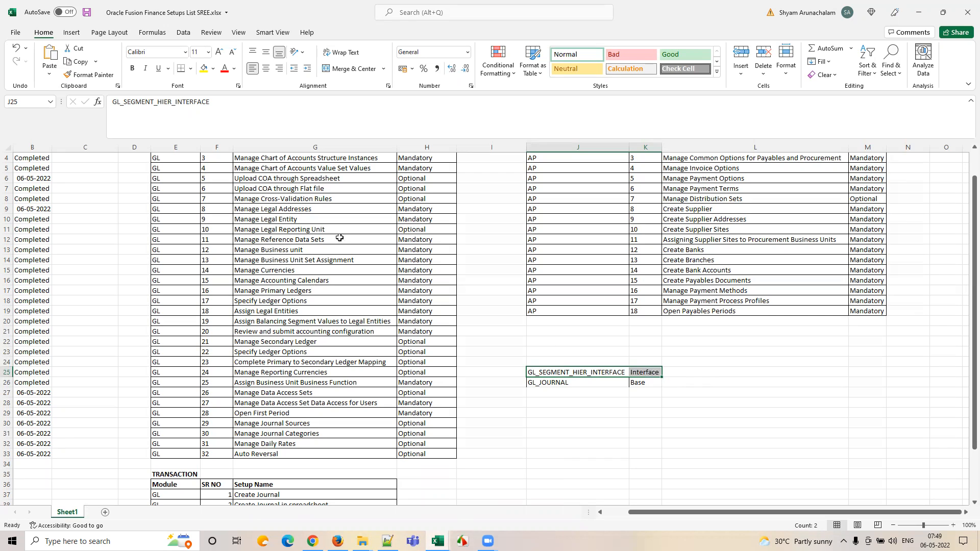
click(688, 372)
drag(595, 385, 691, 385)
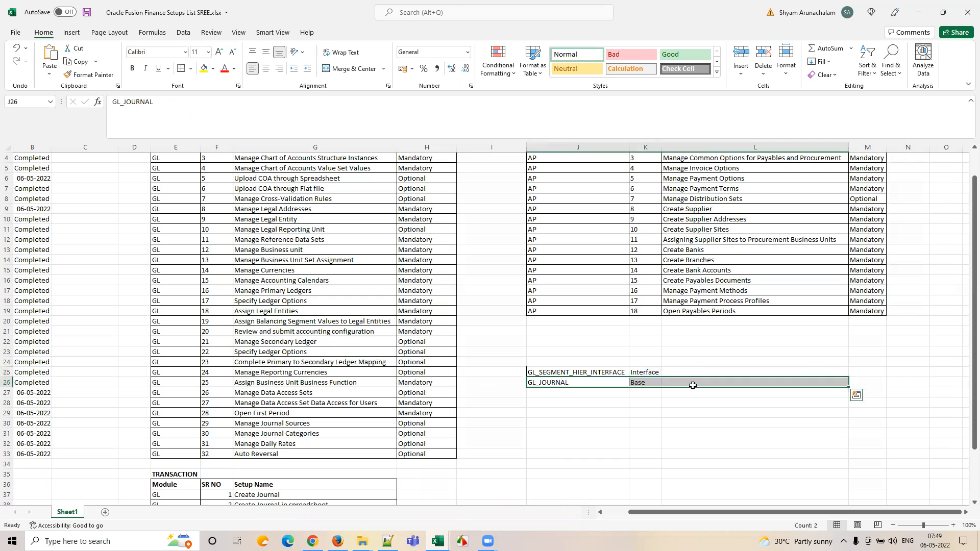
click(692, 385)
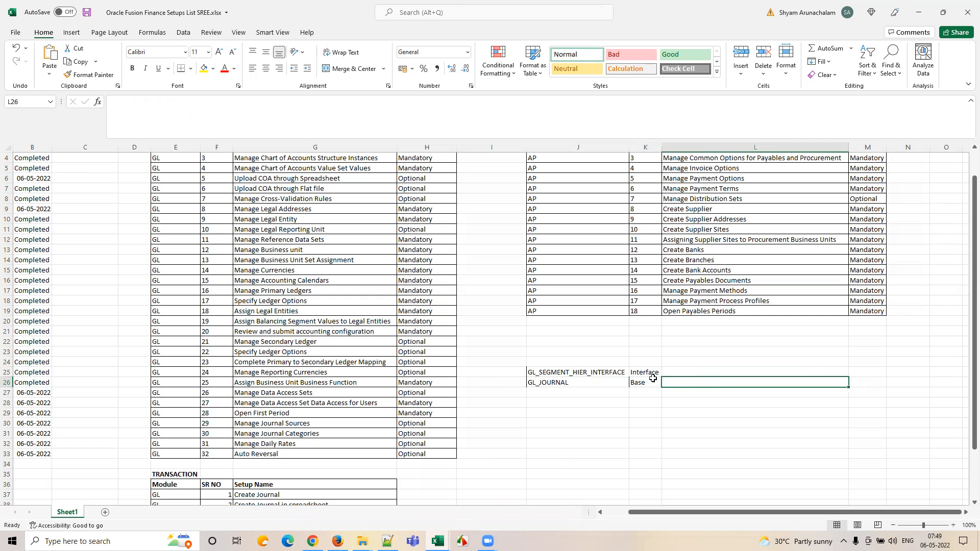
Revisit the Journals page in Chrome, and inspect the first Summary Flag value in cell E5 of the Sample COA Account Upload workbook.
click(313, 540)
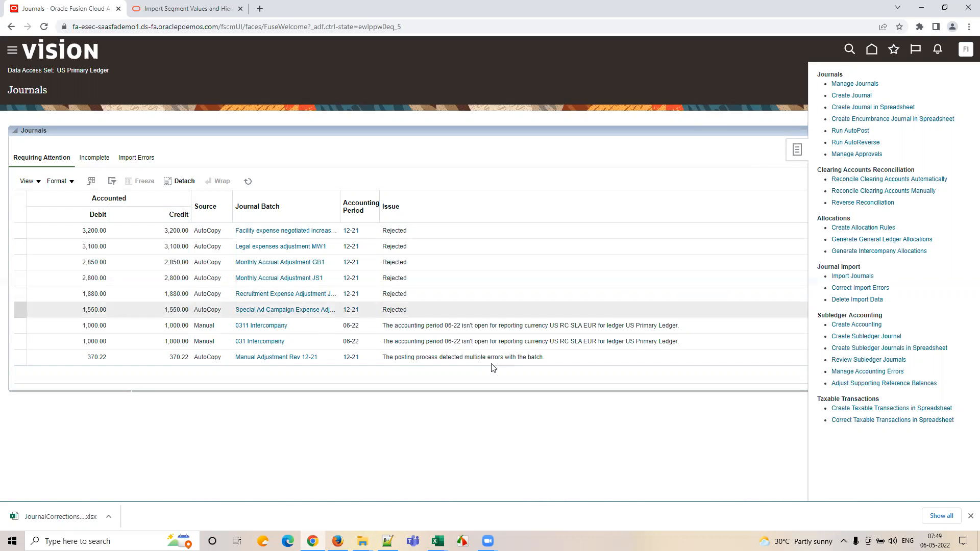
click(437, 541)
click(473, 521)
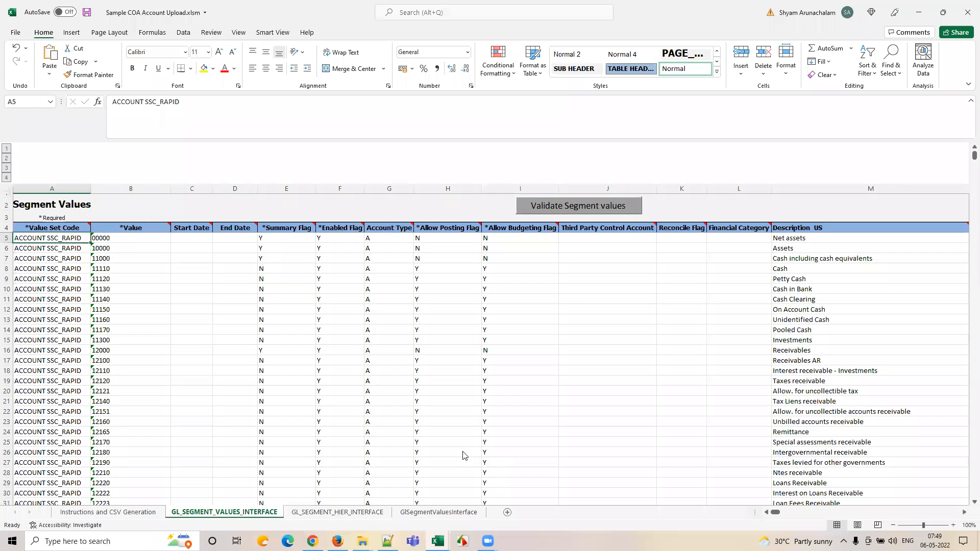
click(280, 258)
click(279, 240)
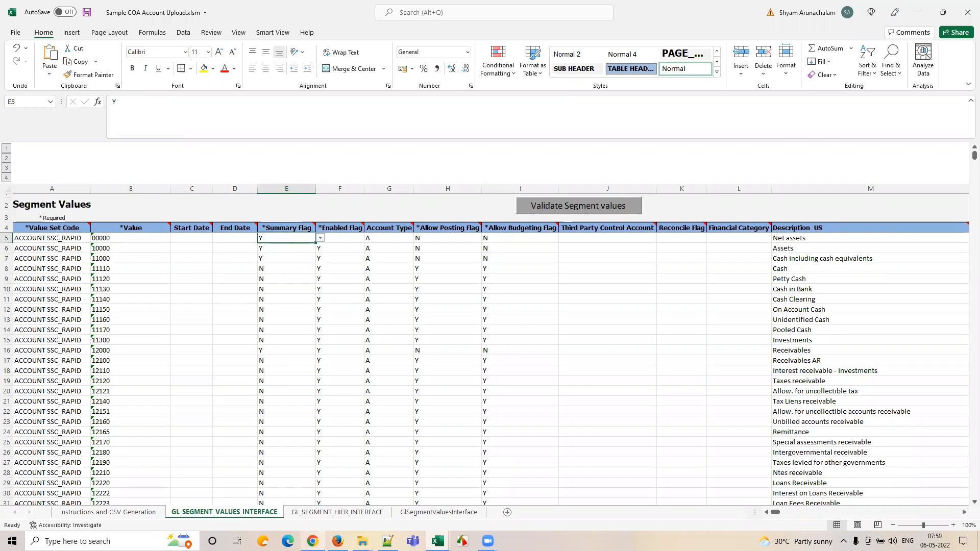
Return to the Journals page in Chrome, dismiss the finished download notice and collapse the task list.
click(315, 540)
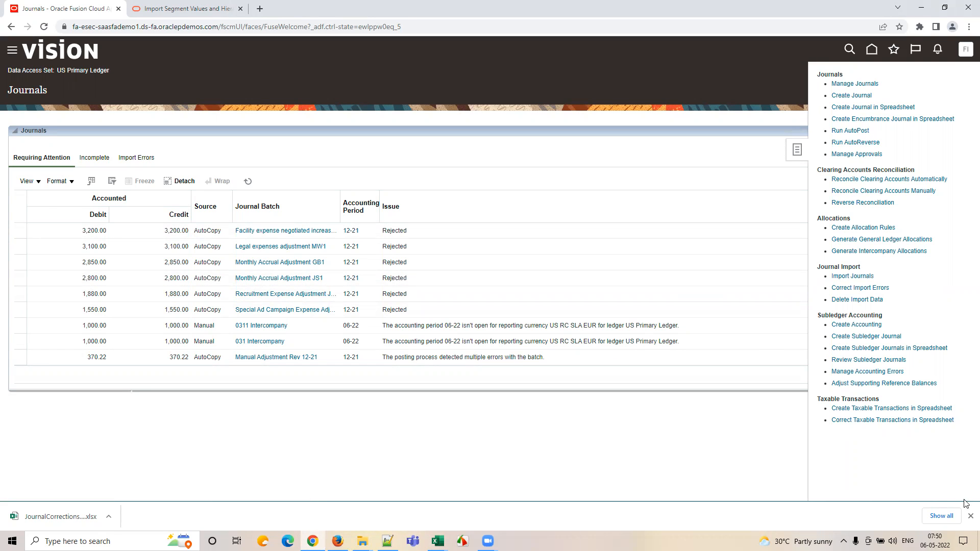
click(970, 515)
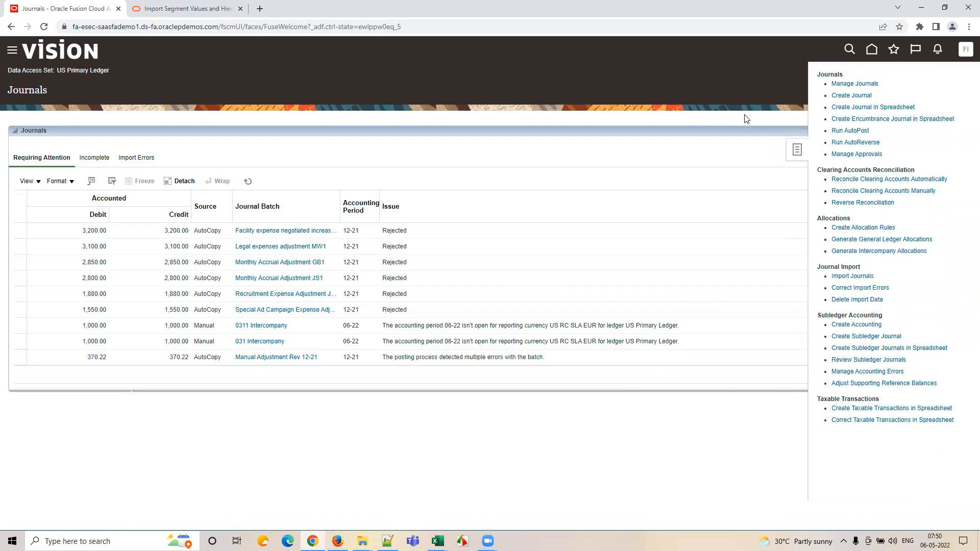
click(789, 156)
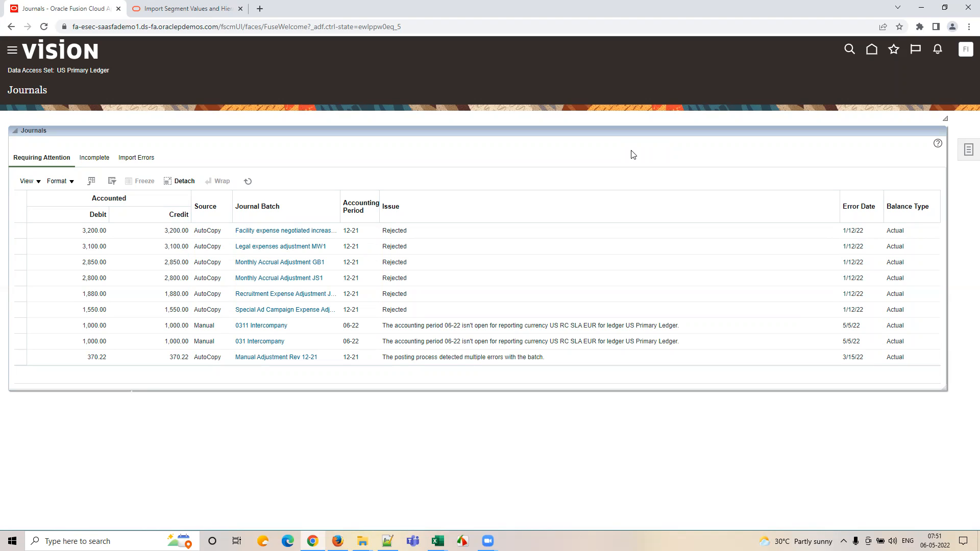
click(437, 541)
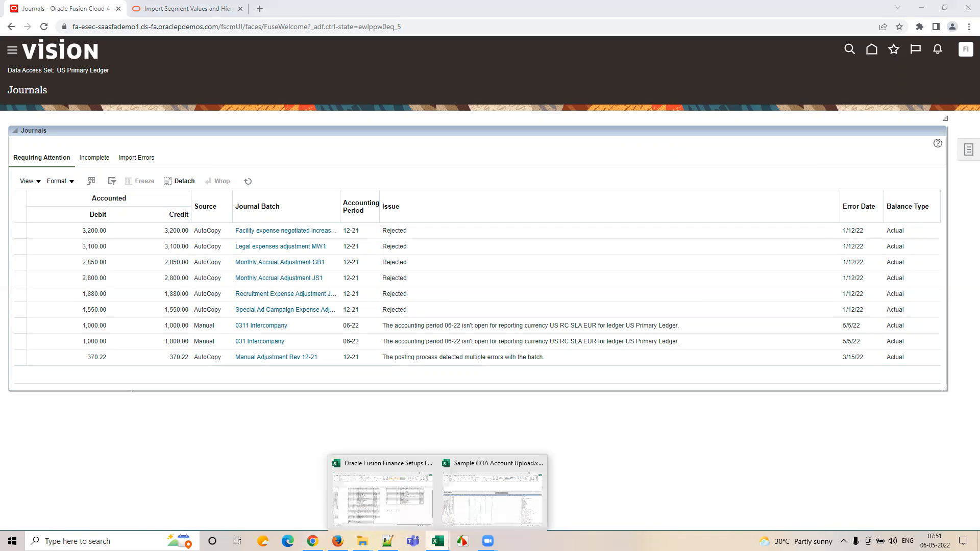
click(313, 541)
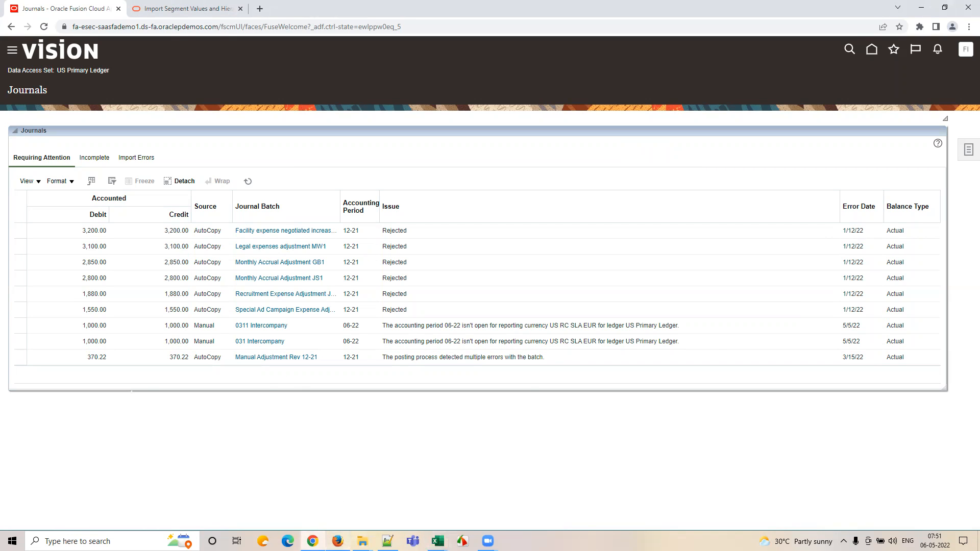
Switch to the Fusion home page in Firefox and open File Import and Export from the Tools group.
click(338, 541)
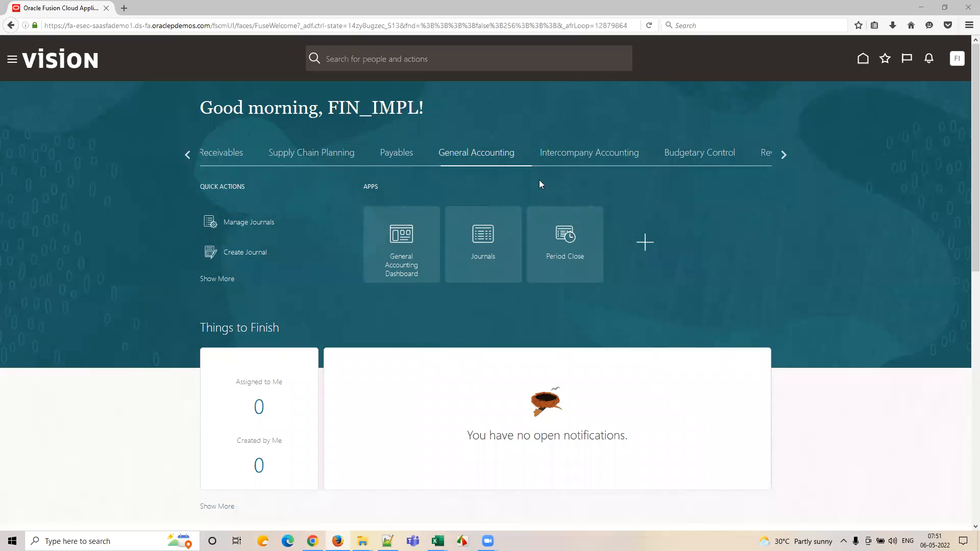
click(785, 155)
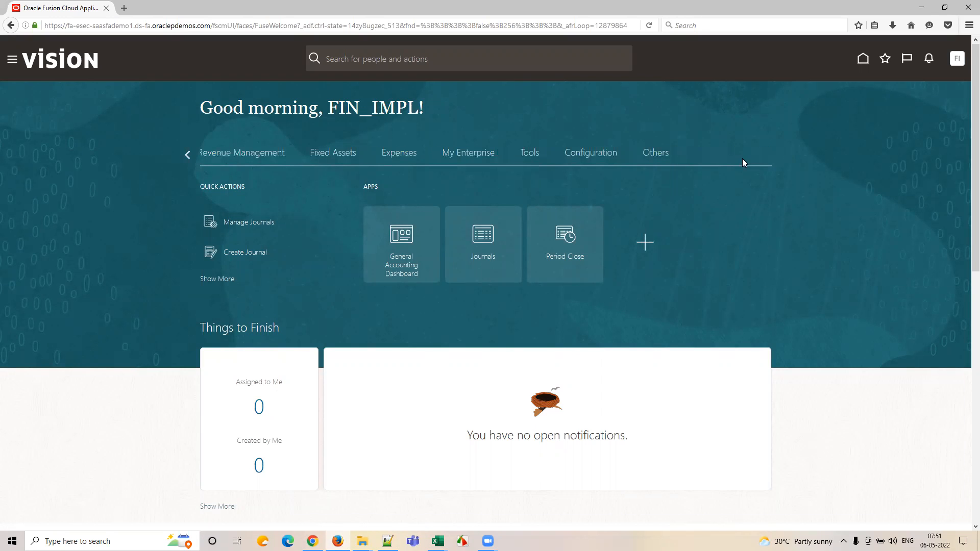
click(525, 153)
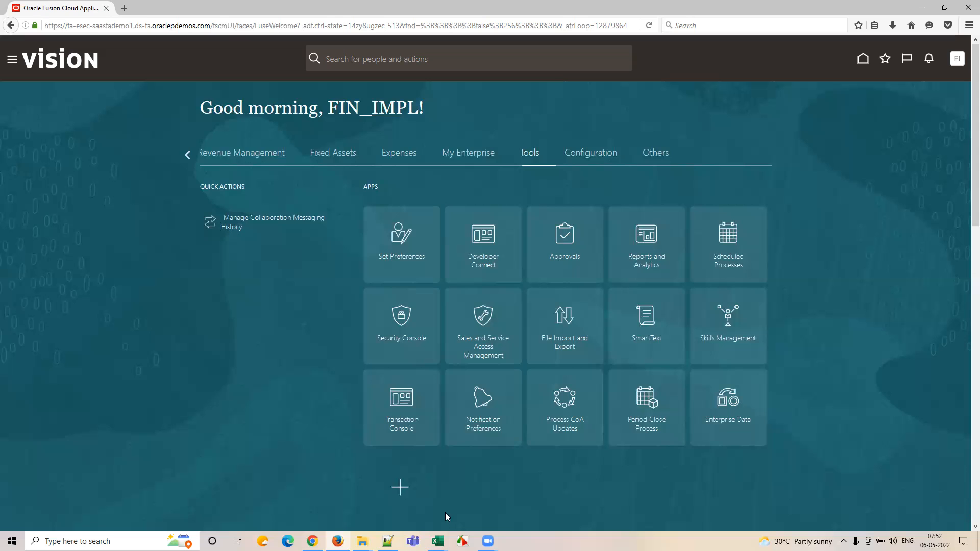
mouse_move(438, 541)
scroll(274, 278, down, 5)
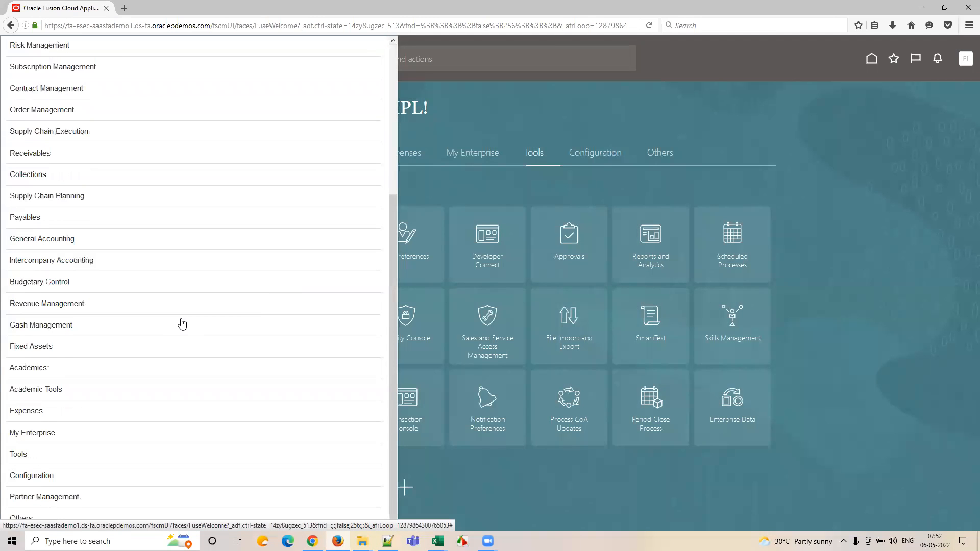
click(104, 456)
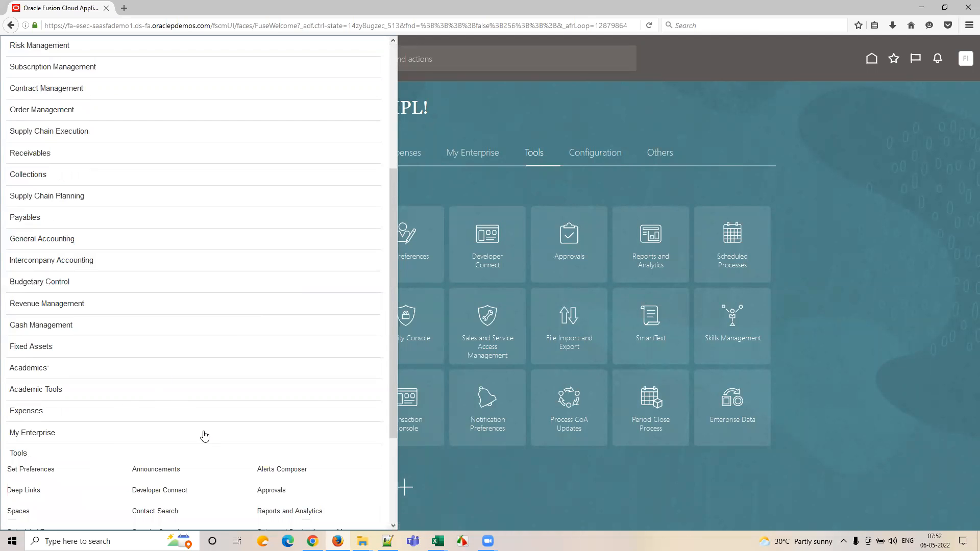
scroll(205, 436, down, 3)
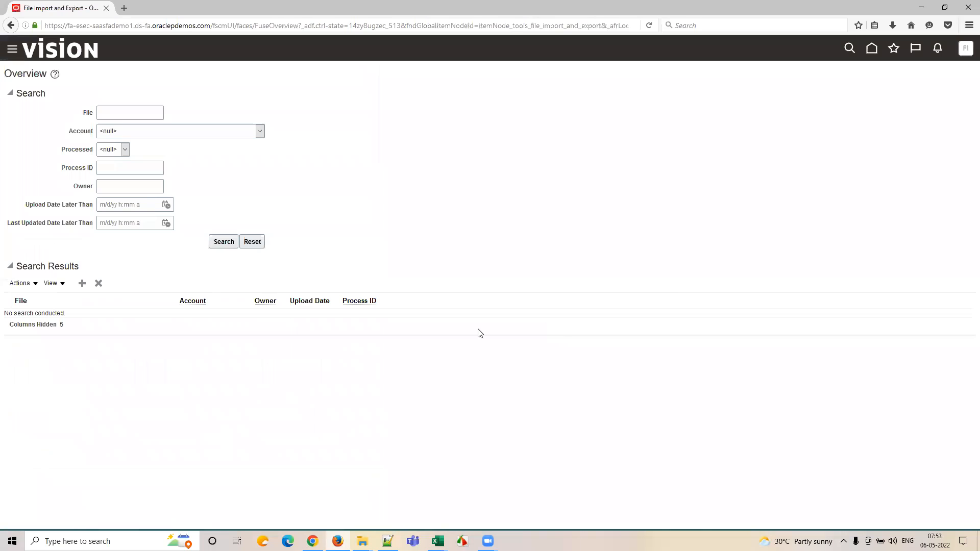
Start a new file upload, and highlight the UCM account fin/generalLedger/import in the segment import documentation in Chrome.
click(82, 283)
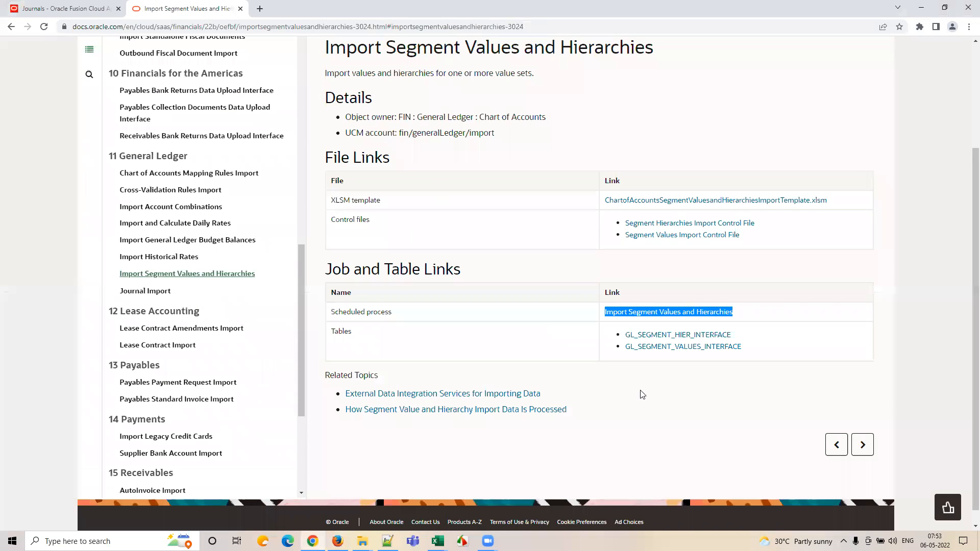
click(642, 395)
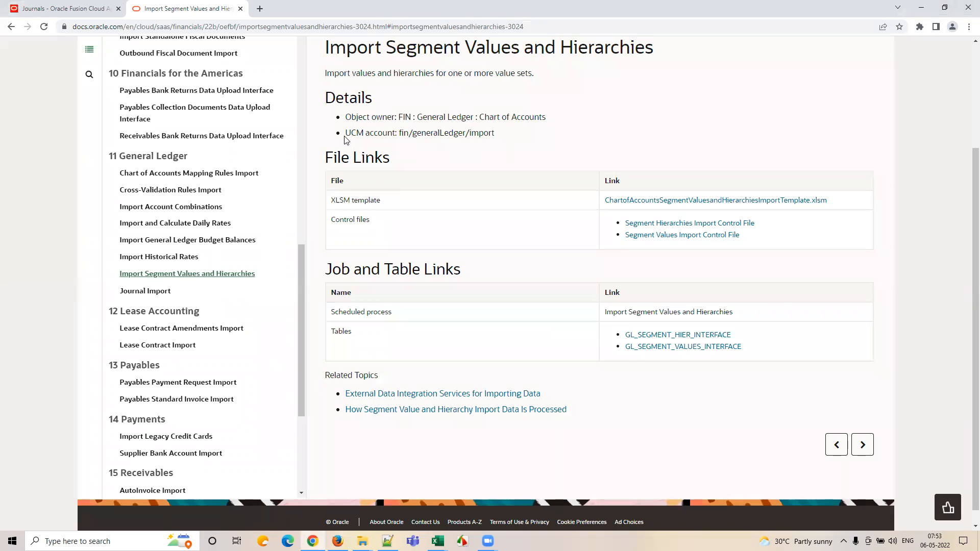
drag(347, 135, 508, 139)
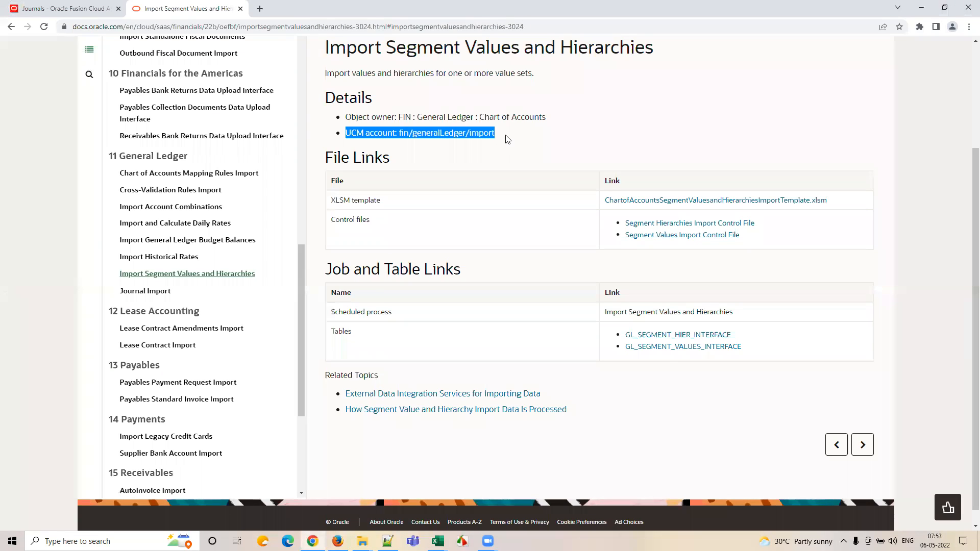
Highlight the UCM account path on the documentation page, and choose glsegmentvaluesandhierarchy.zip from Downloads as the file to upload in the Vision application.
click(408, 132)
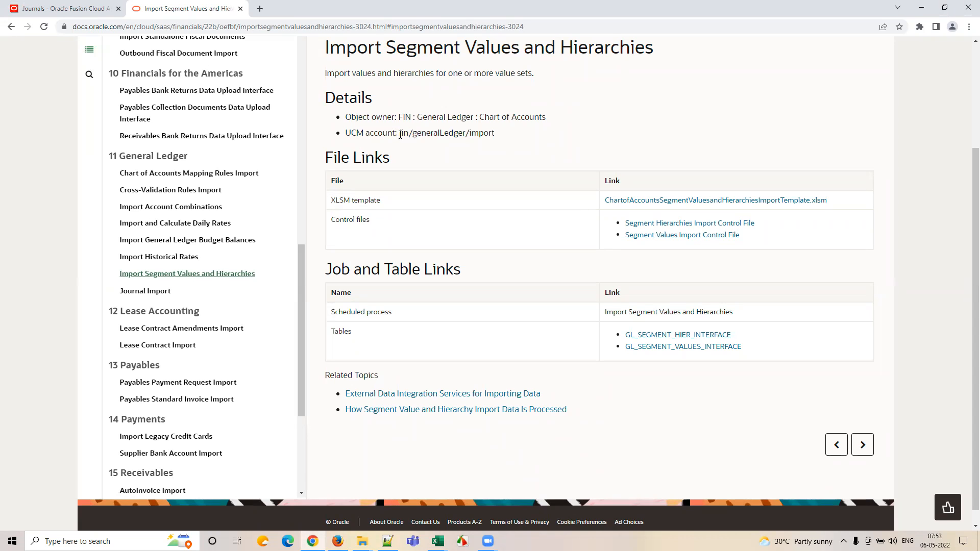
drag(399, 134, 497, 136)
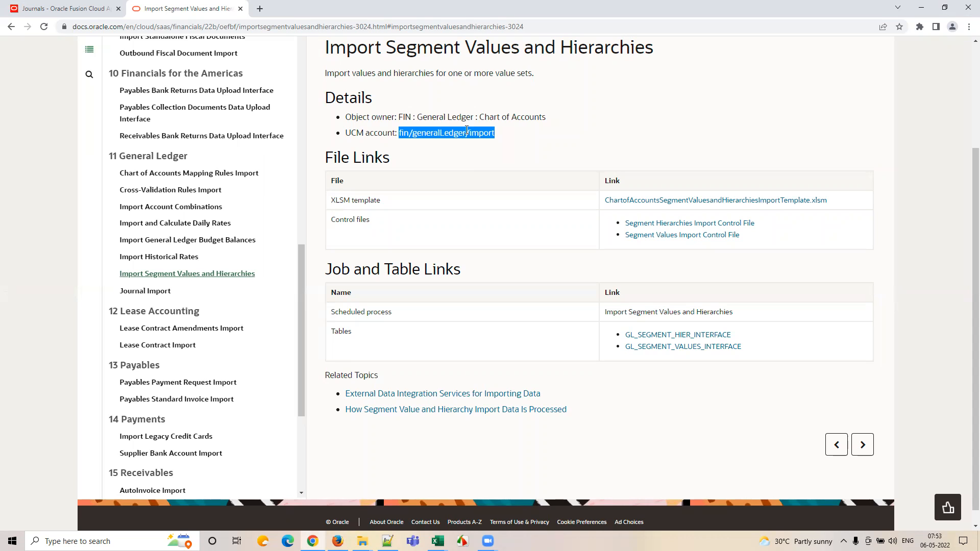
click(335, 536)
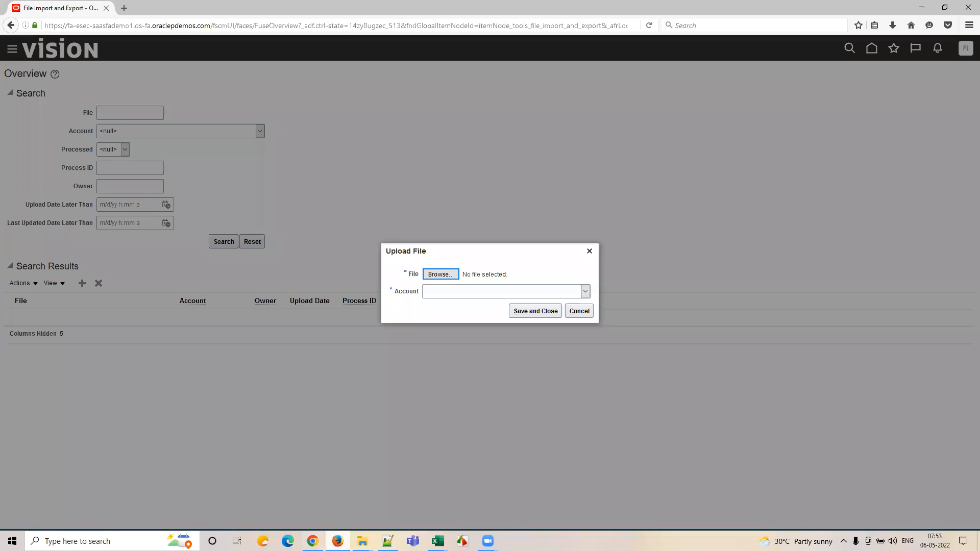
click(444, 276)
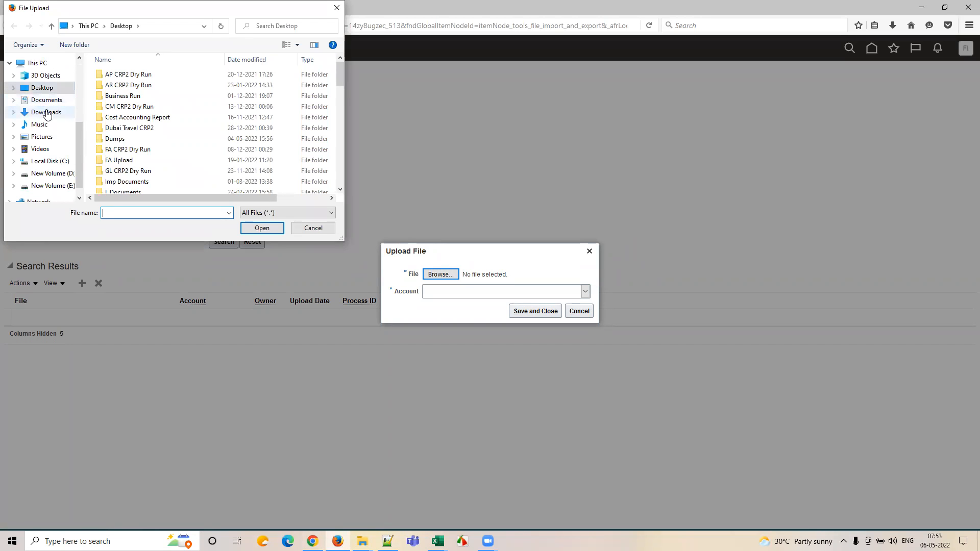
click(57, 112)
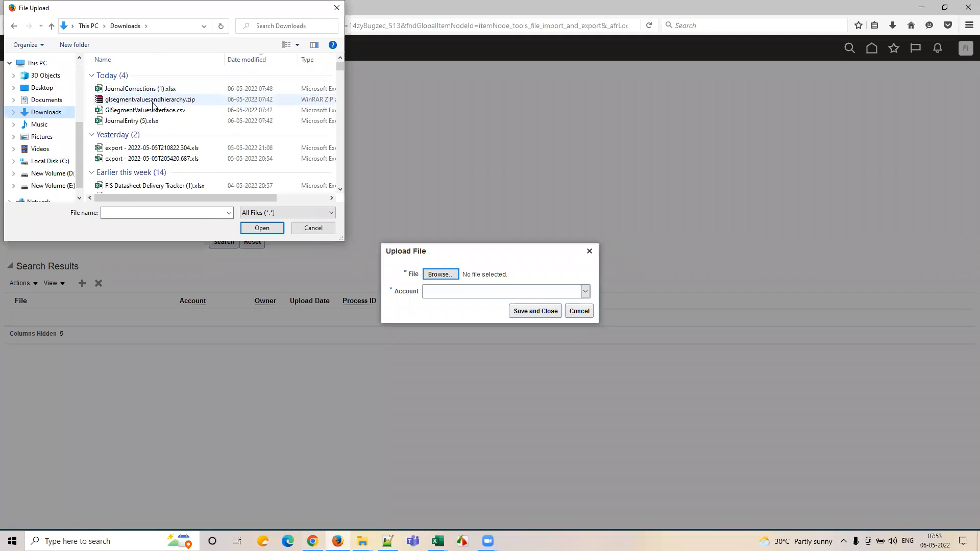
click(150, 100)
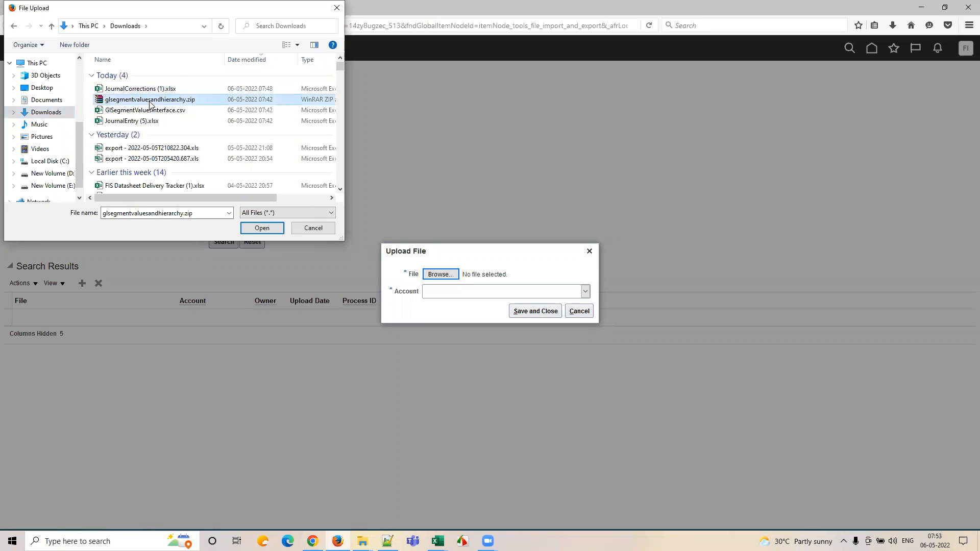
click(261, 229)
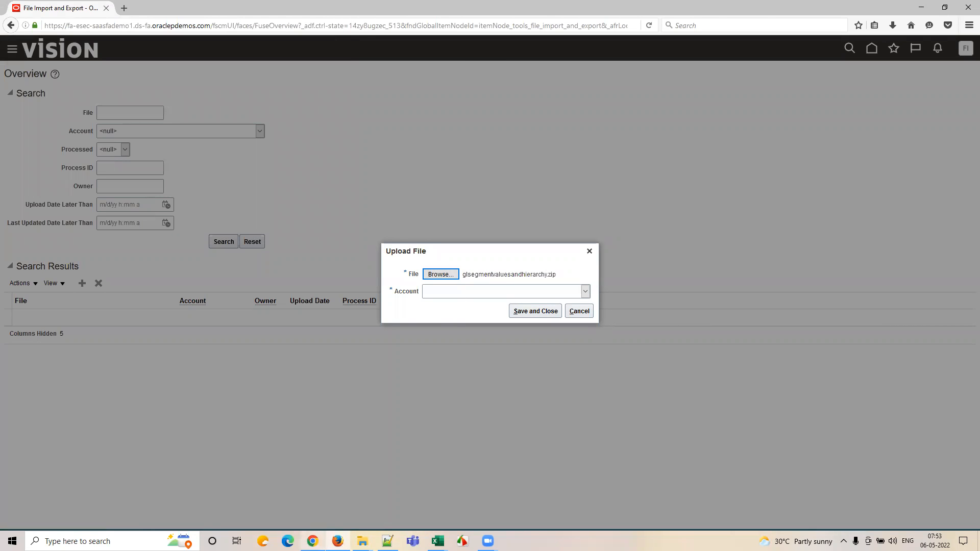
Recheck the documented UCM account, set the upload's account to fin/generalLedger/import, and save the upload.
click(312, 541)
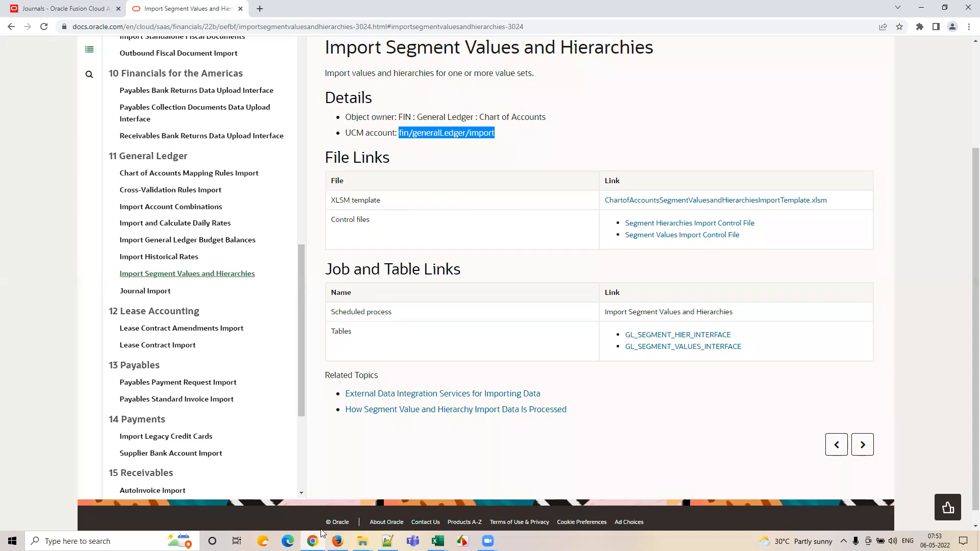
click(337, 541)
click(459, 292)
scroll(464, 362, down, 2)
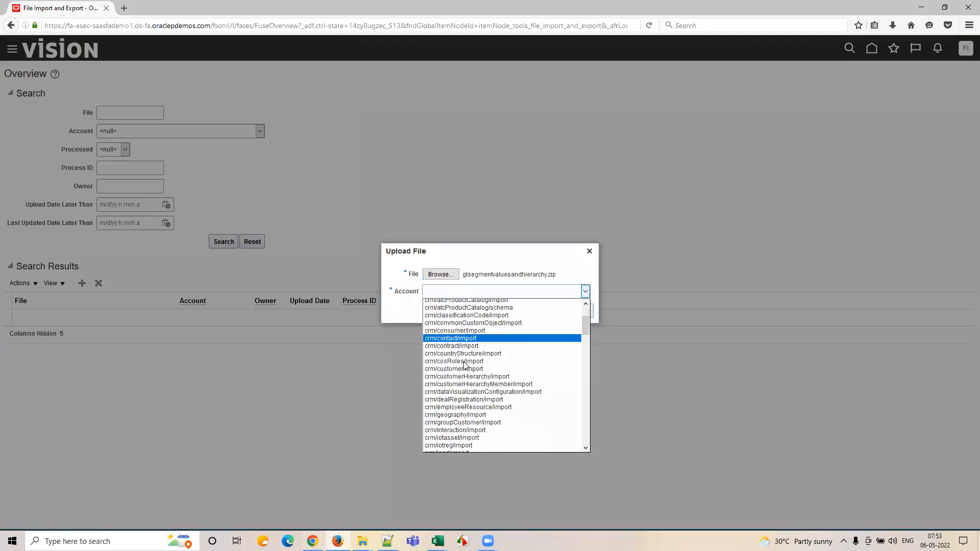
scroll(464, 365, down, 10)
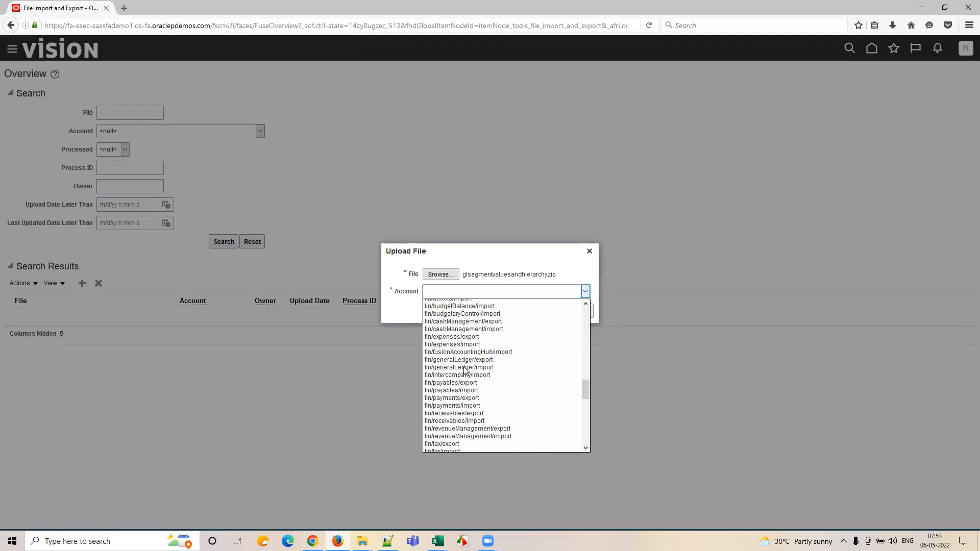
click(464, 368)
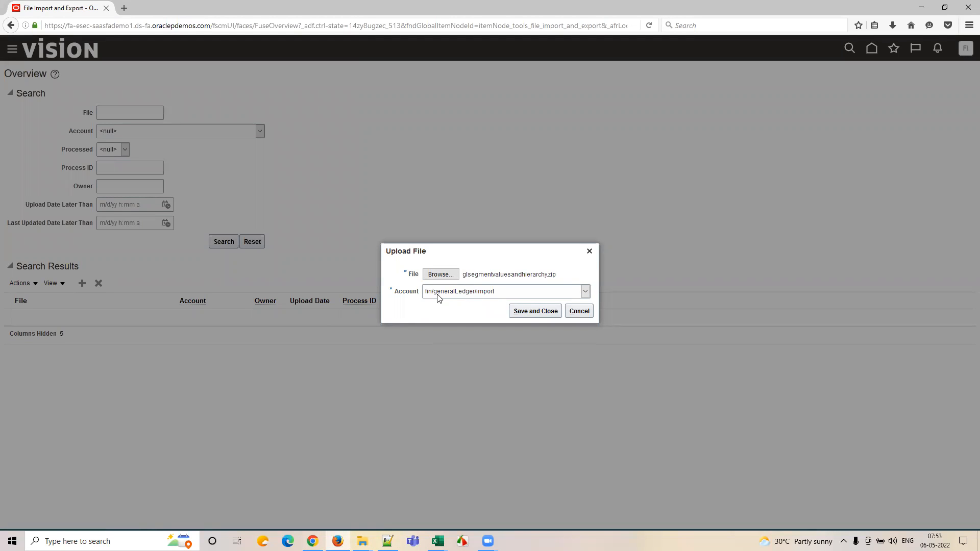
click(529, 312)
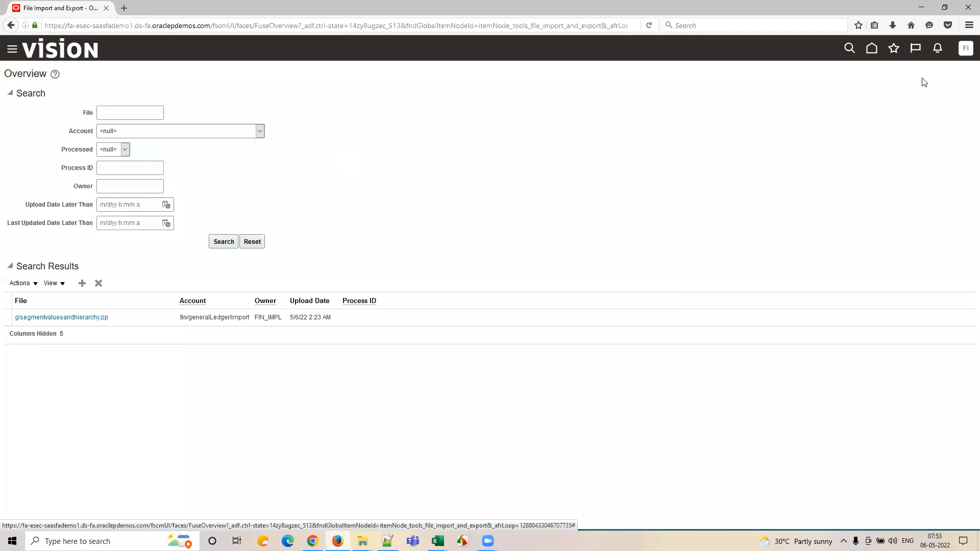
Return to the application home page and display the Tools apps.
click(78, 56)
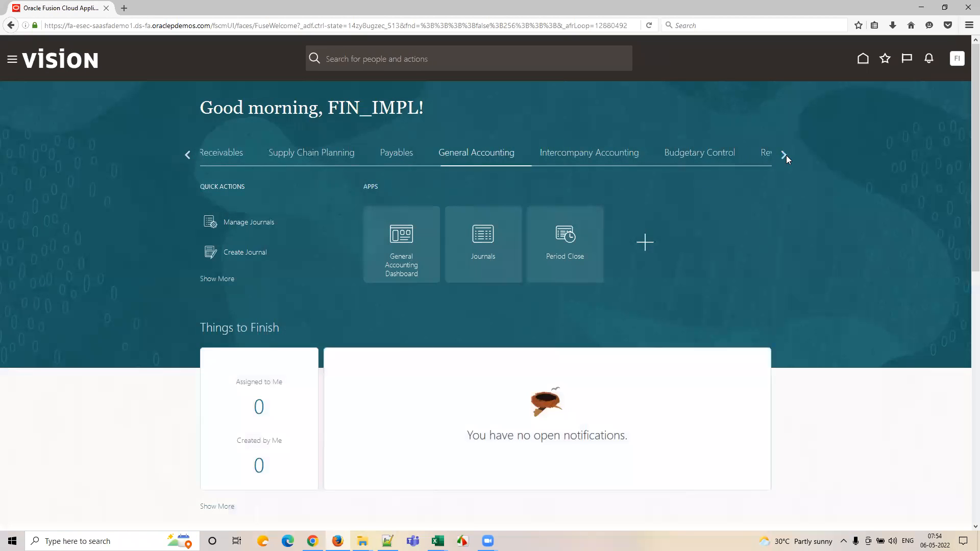
click(785, 155)
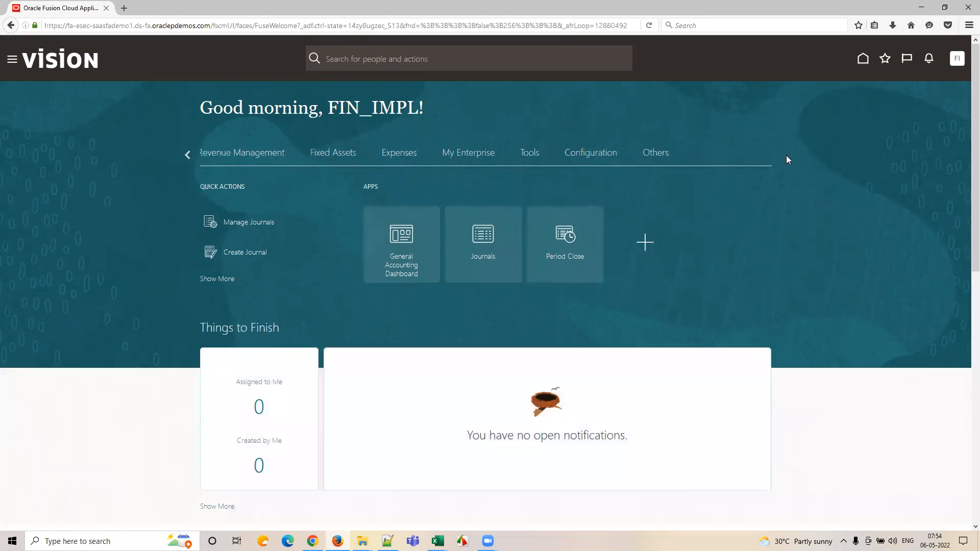
click(529, 157)
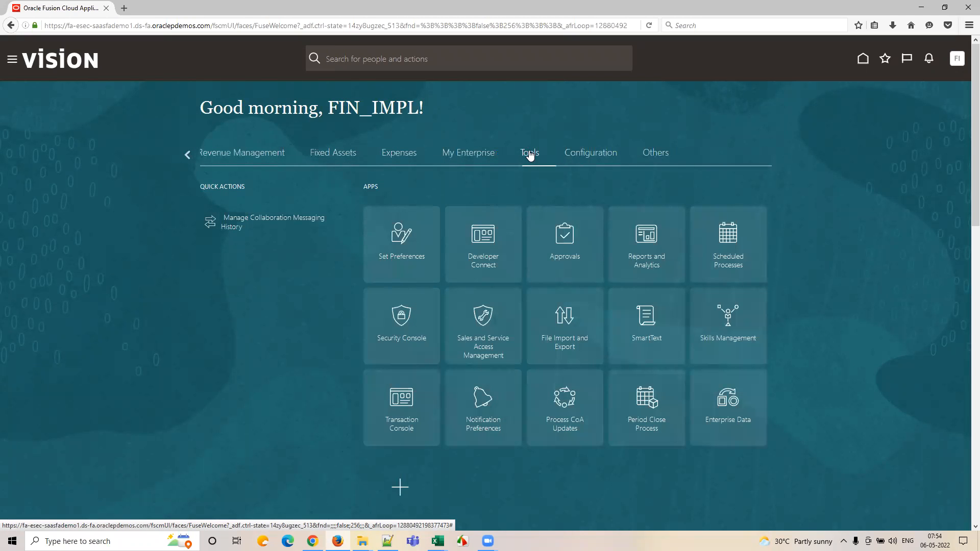
Switch to the Oracle documentation and review the UCM account details for Payables Standard Invoice Import and Journal Import.
key(alt+Tab)
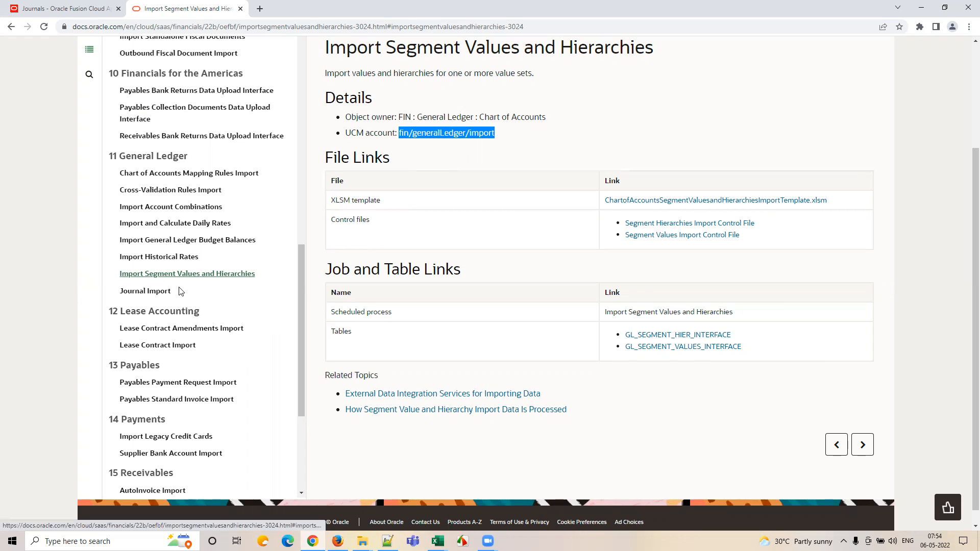
scroll(181, 289, up, 1)
scroll(162, 351, down, 2)
click(161, 351)
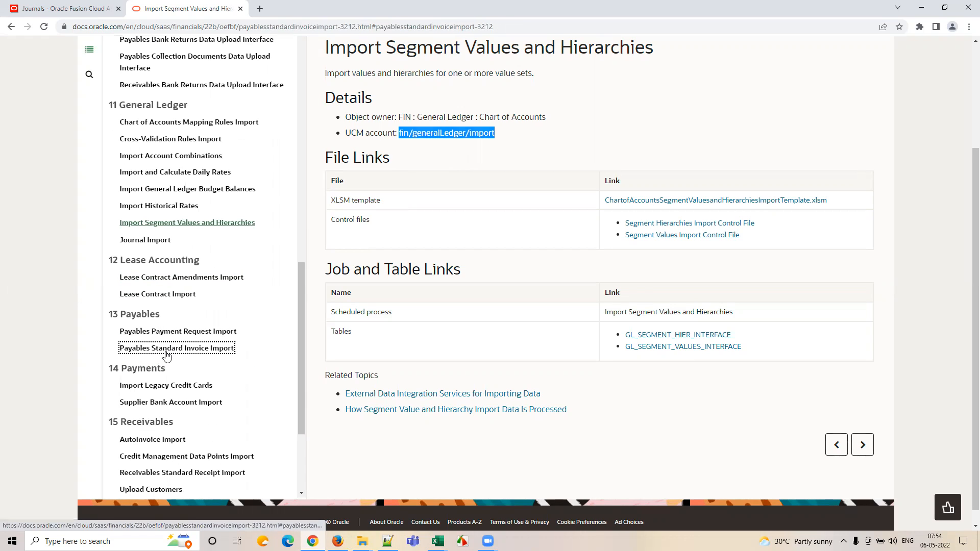
scroll(221, 376, down, 1)
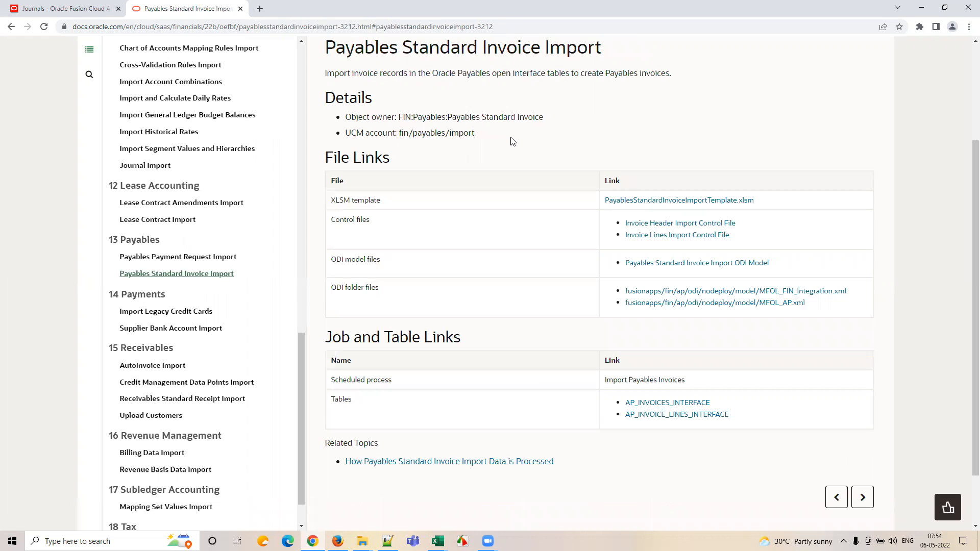
click(158, 169)
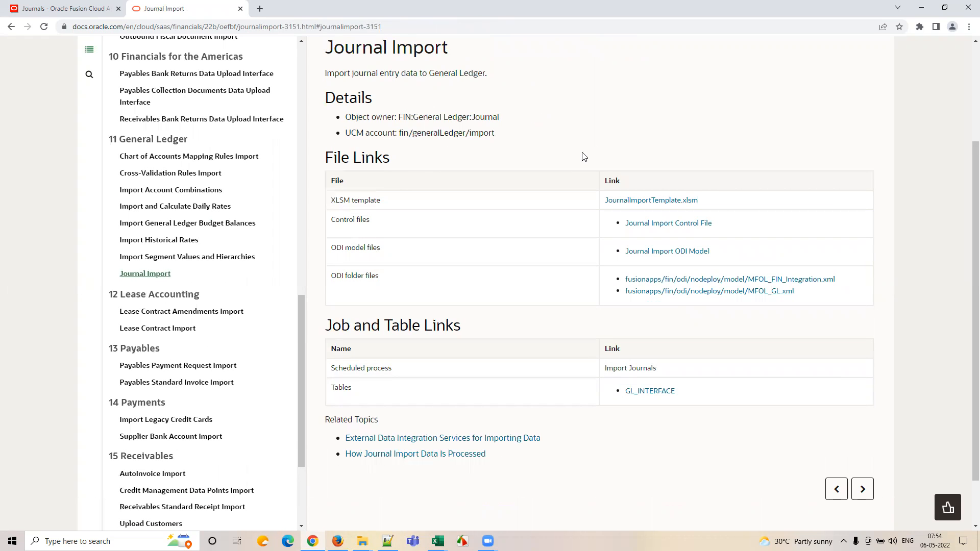
Switch back to the Vision application, open File Import and Export, and search for files under the fin/generalLedger/import account.
click(337, 541)
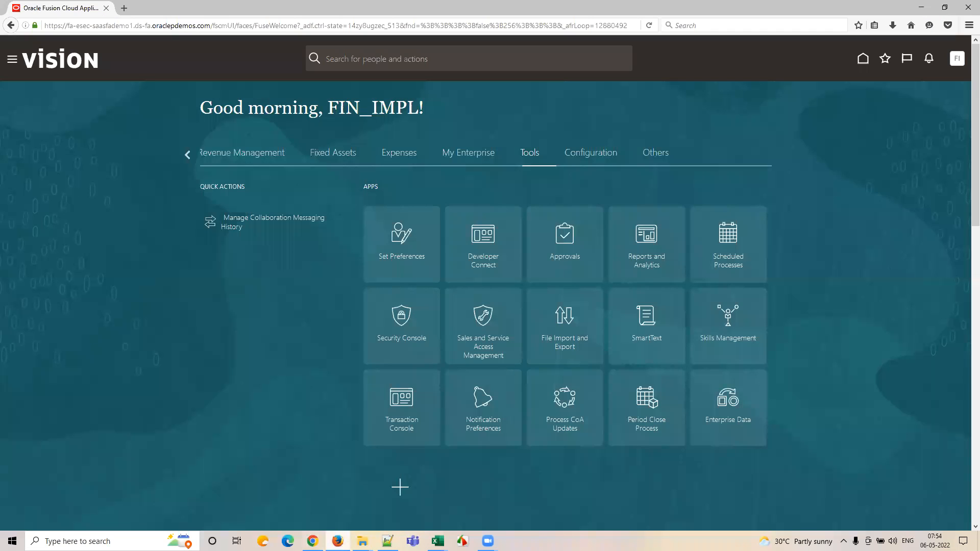
click(582, 329)
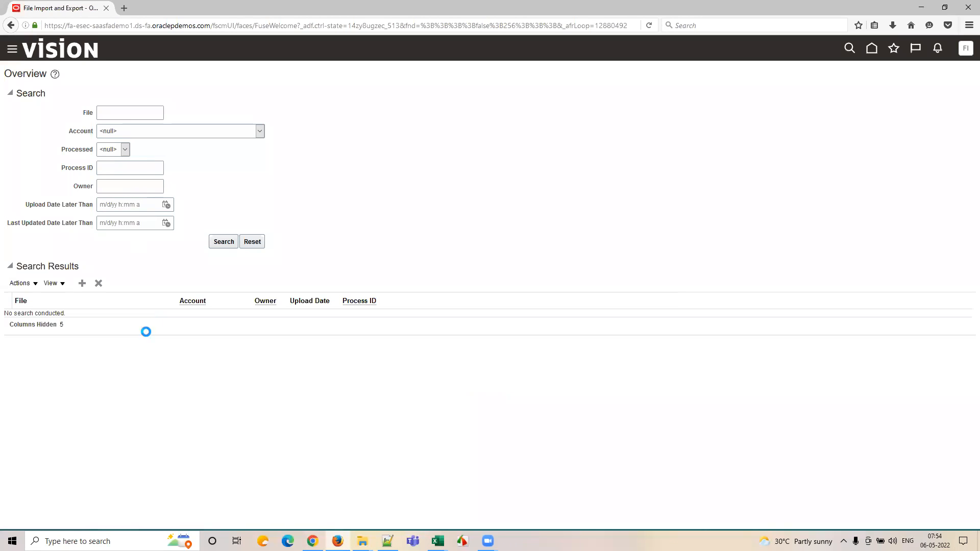
click(111, 138)
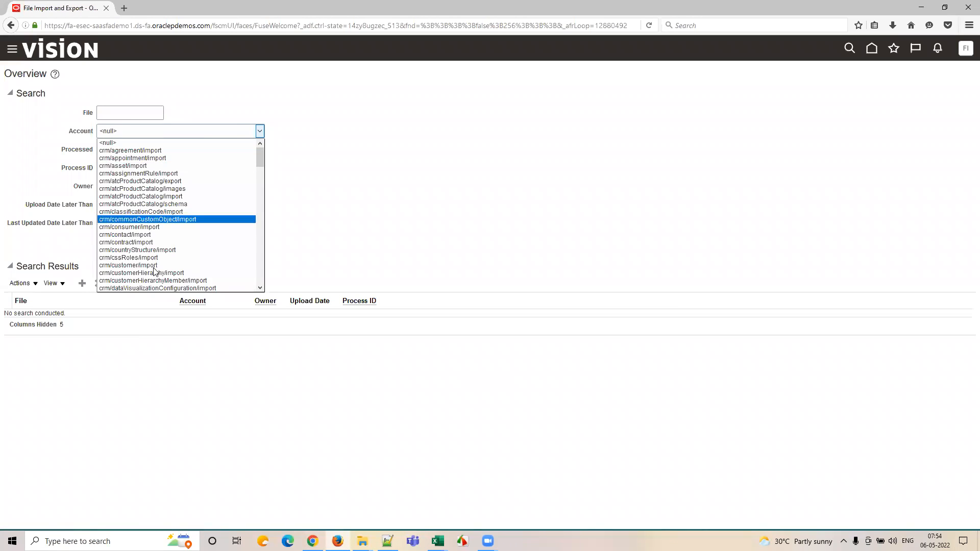
click(148, 291)
click(147, 134)
scroll(159, 269, down, 6)
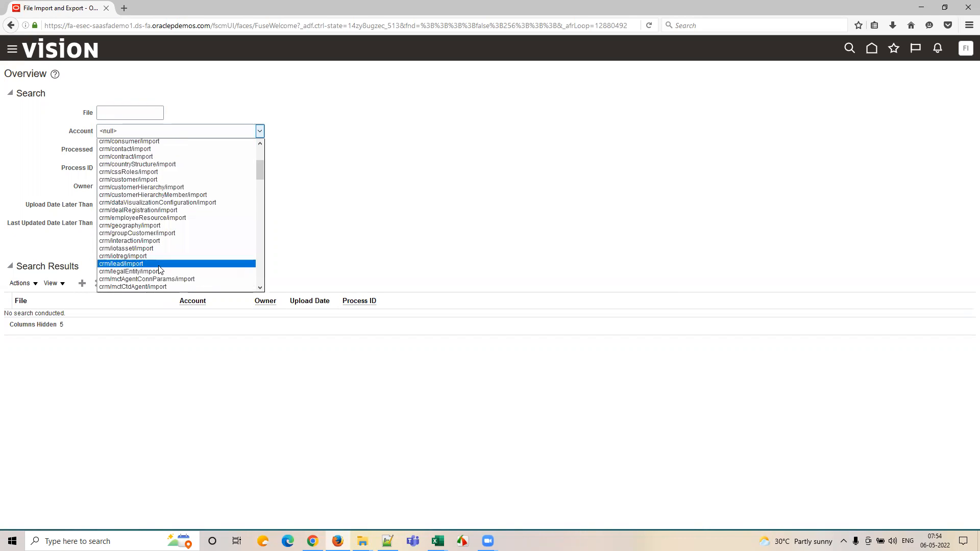
scroll(159, 270, down, 15)
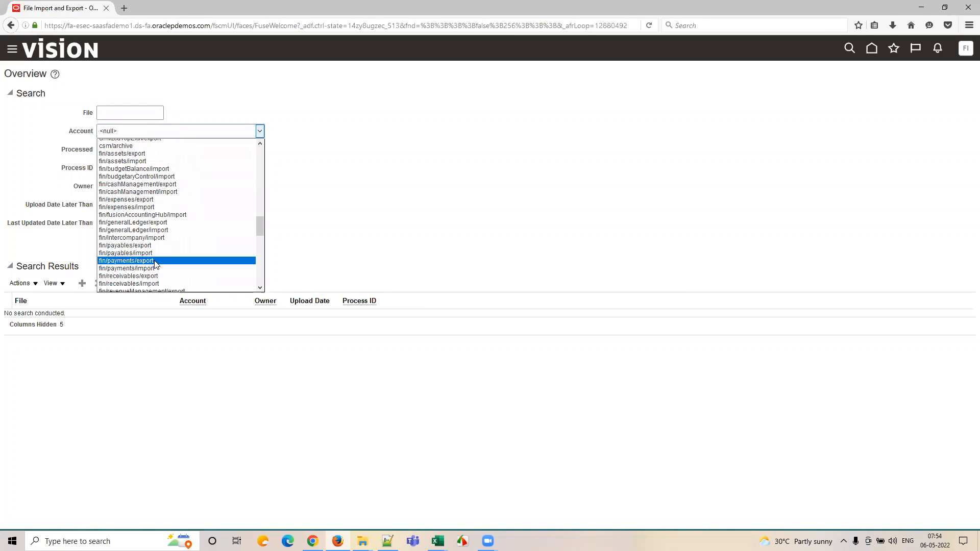
click(136, 230)
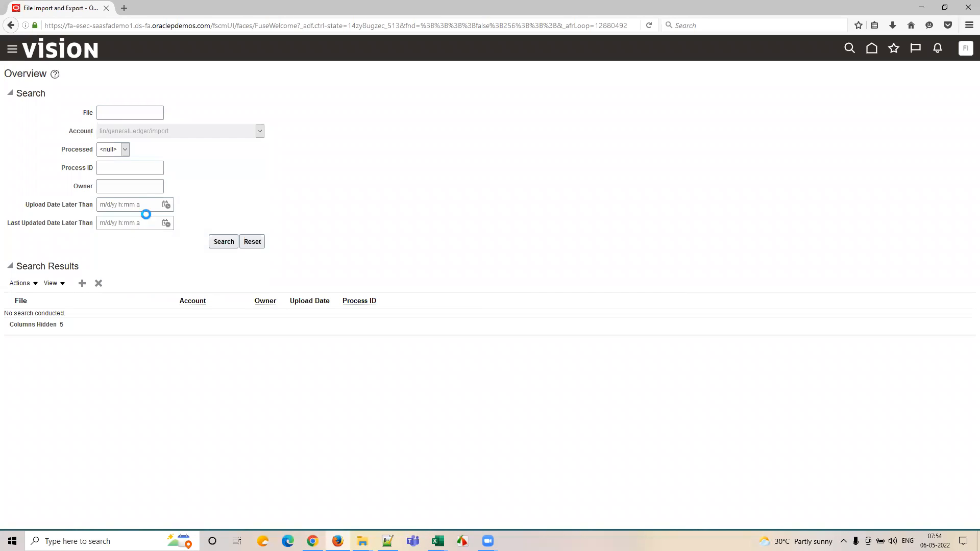
click(223, 242)
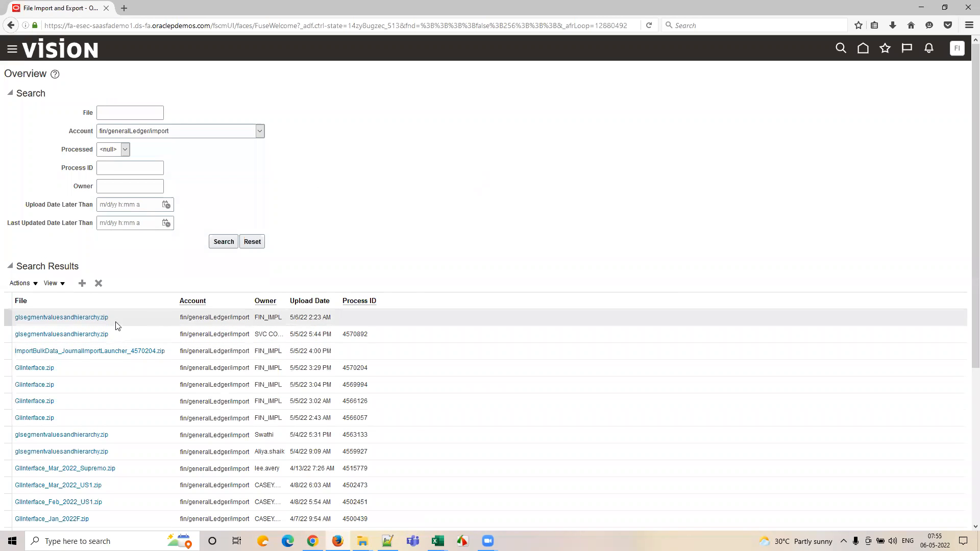
Compare the process ID entries of the newly uploaded glsegmentvaluesandhierarchy.zip and the earlier files in the search results.
scroll(964, 339, down, 5)
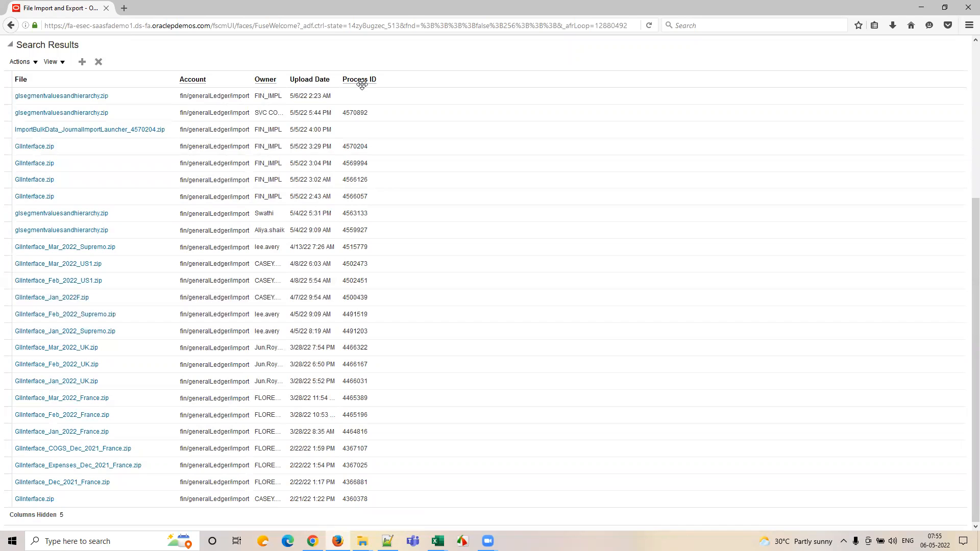
click(163, 97)
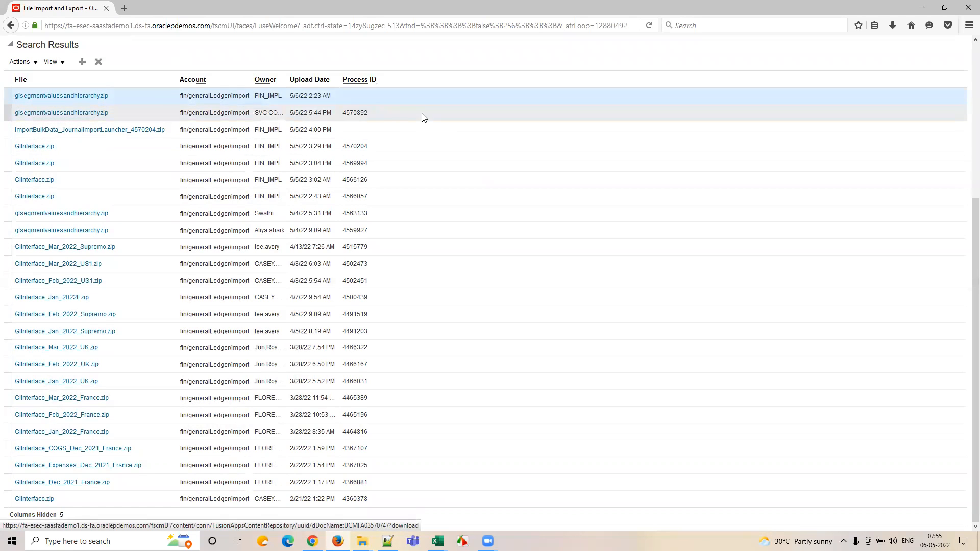
click(390, 111)
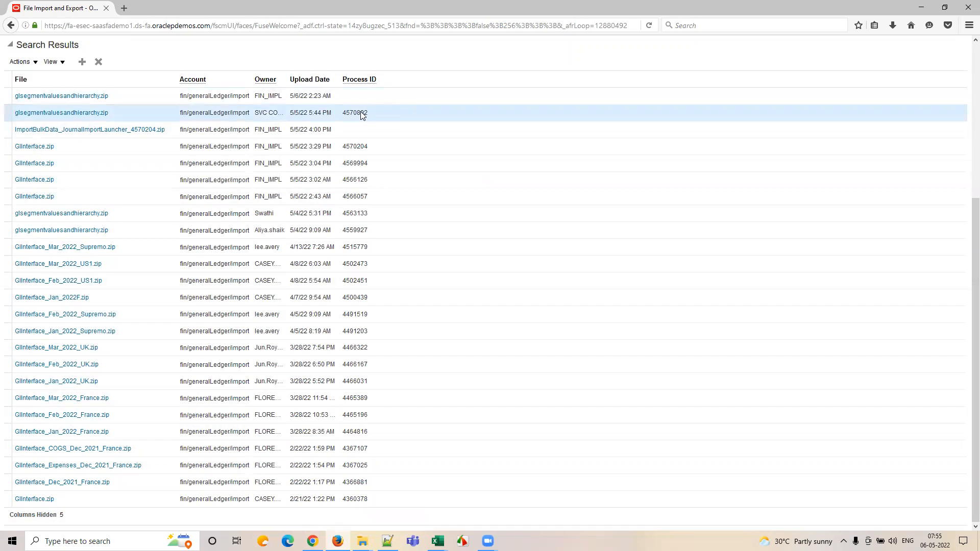
click(162, 97)
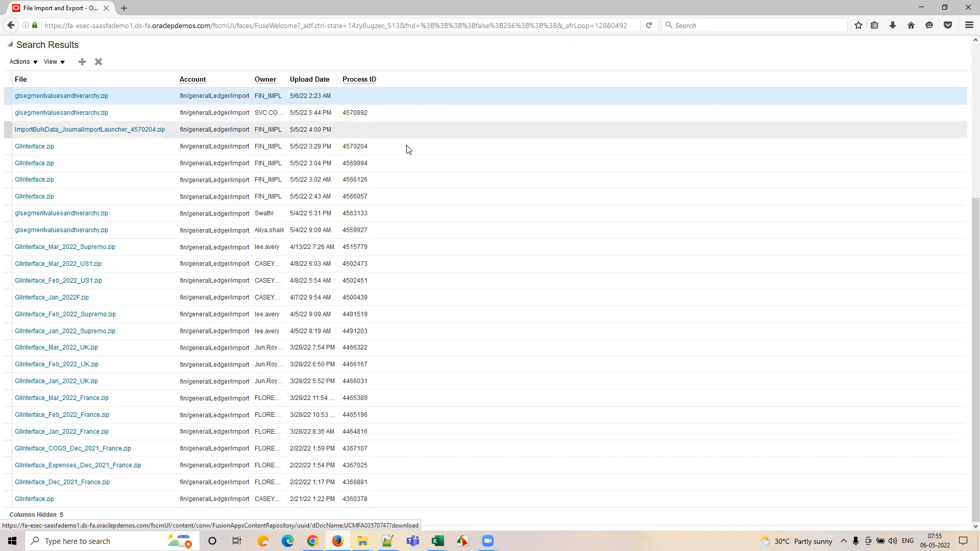
scroll(705, 335, up, 3)
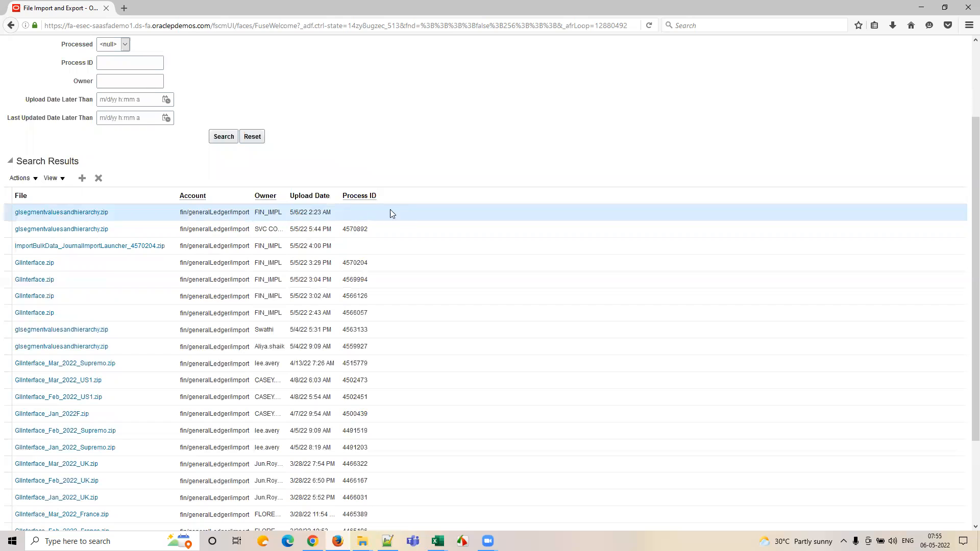
scroll(391, 213, up, 3)
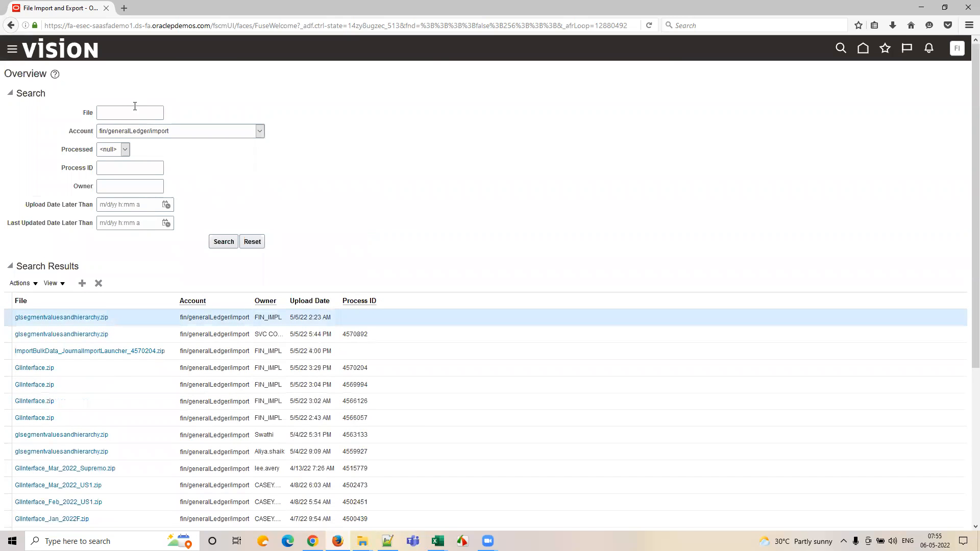
Open Scheduled Processes and begin scheduling a new job, entering the start of the name Load Interface File for Import.
click(77, 50)
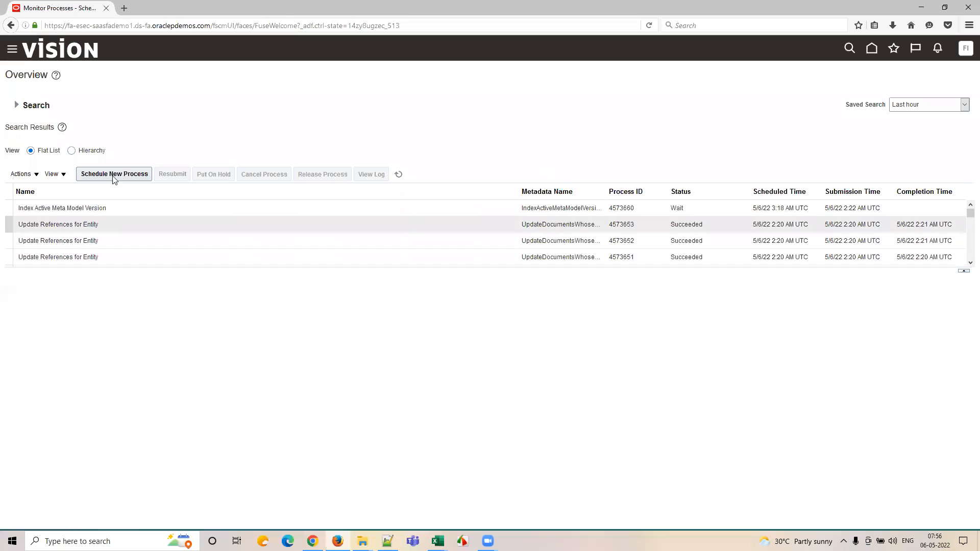
click(118, 175)
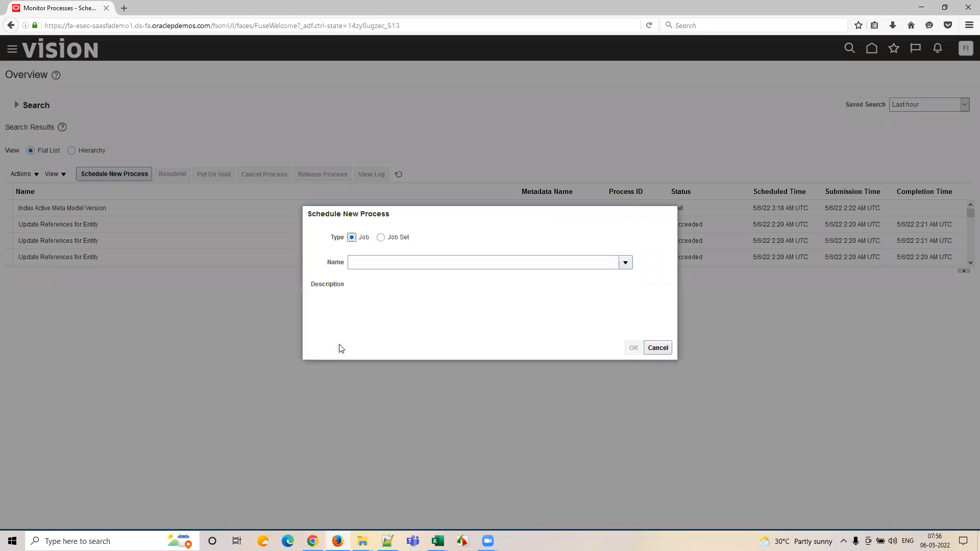
text(oad I)
Switch to the Oracle Fusion Finance Setups List workbook in Excel and review the setup tasks and their completion column.
mouse_move(437, 540)
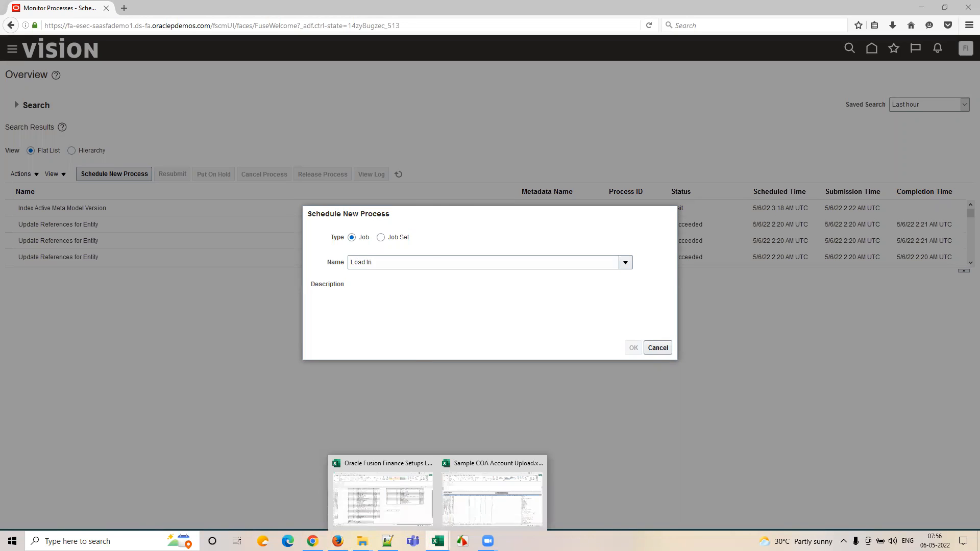
click(382, 492)
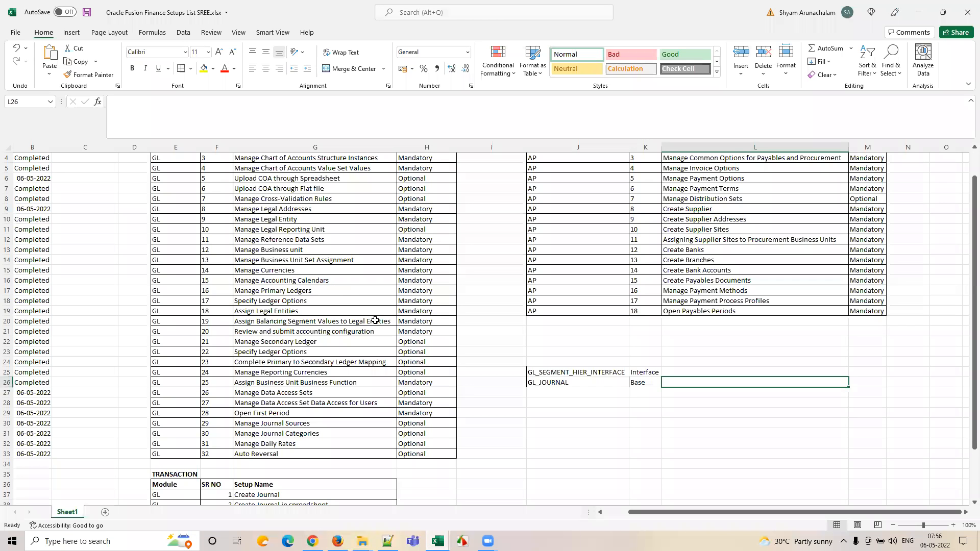
drag(670, 513, 644, 512)
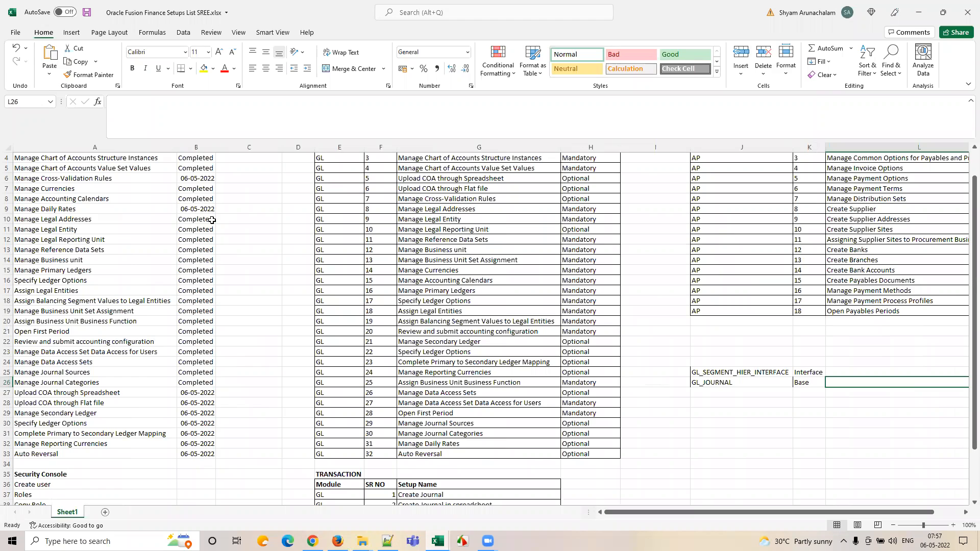
Switch back to the Vision application in Firefox and choose Load Interface File for Import as the job to schedule.
click(338, 539)
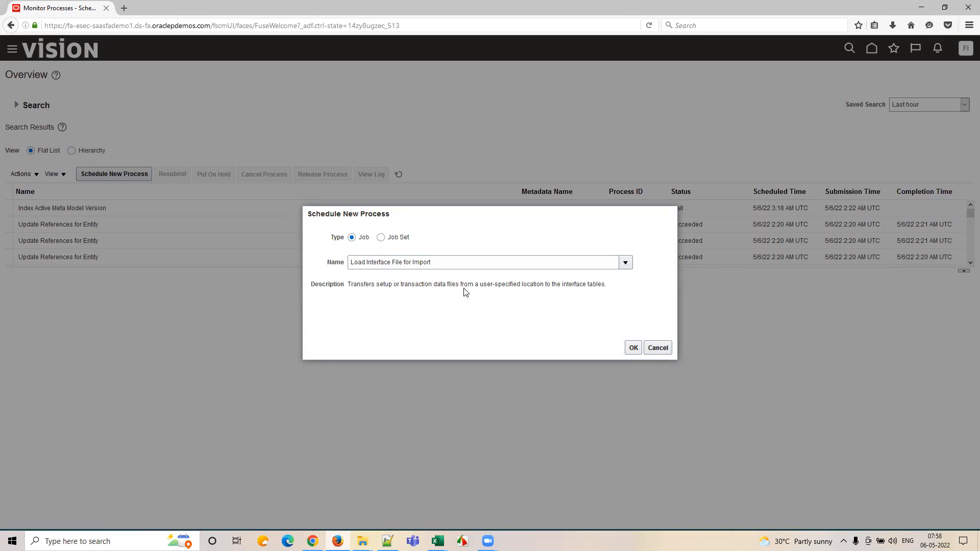
click(633, 347)
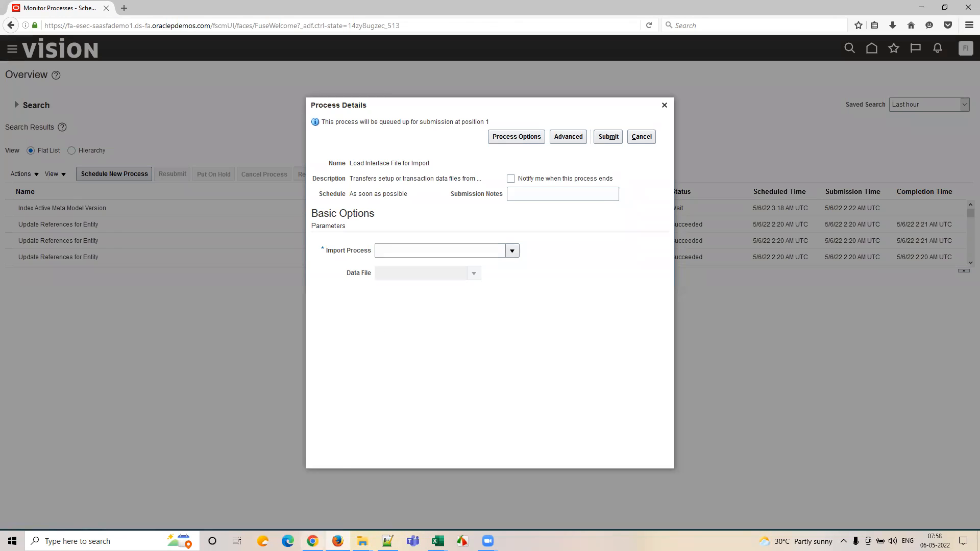
Copy the scheduled process name Import Journals from the Oracle documentation in Chrome and enter it as the Import Process in Vision.
click(312, 541)
double_click(614, 368)
triple_click(615, 370)
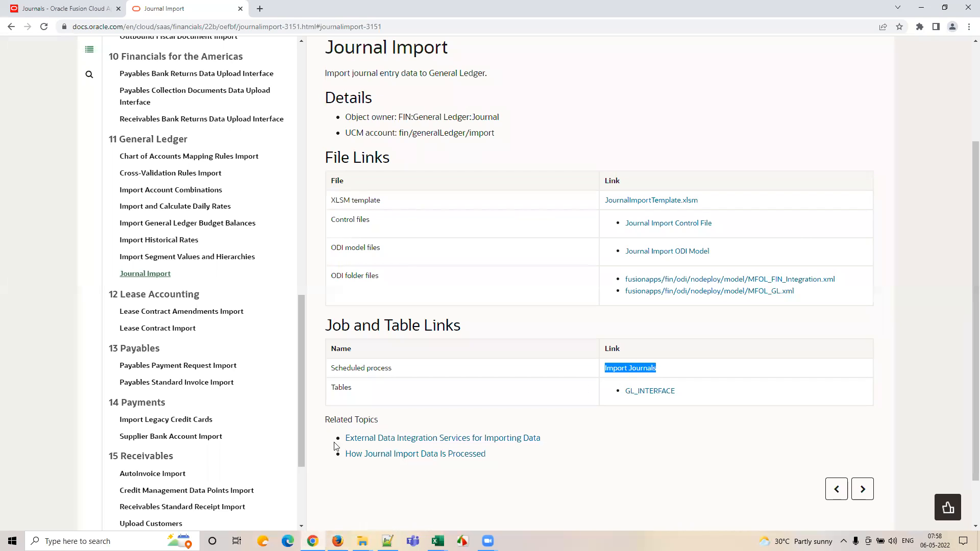
right_click(630, 368)
click(644, 374)
click(337, 541)
click(380, 249)
key(ctrl+v)
key(Tab)
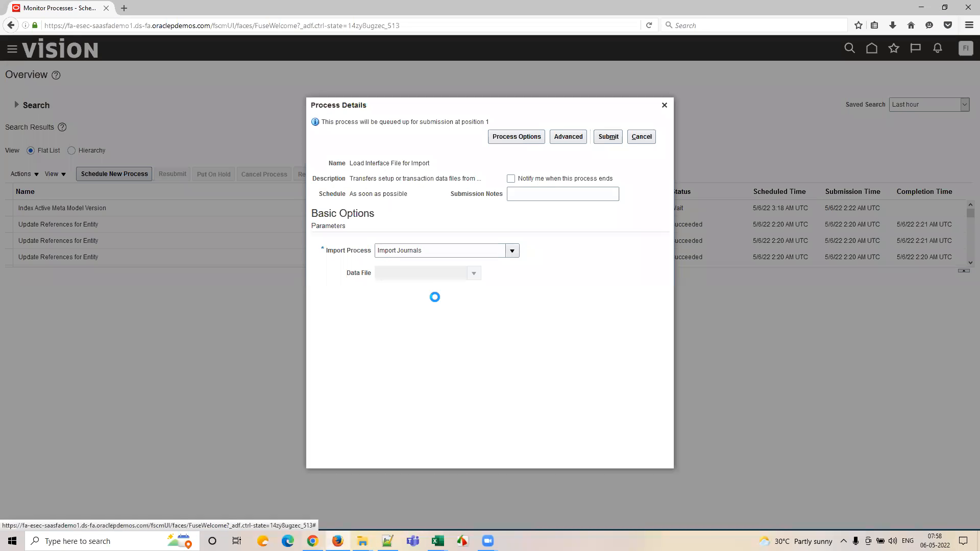
Search the import processes for Import Journals and select the General Ledger entry as the Import Process.
drag(445, 252, 391, 263)
click(515, 251)
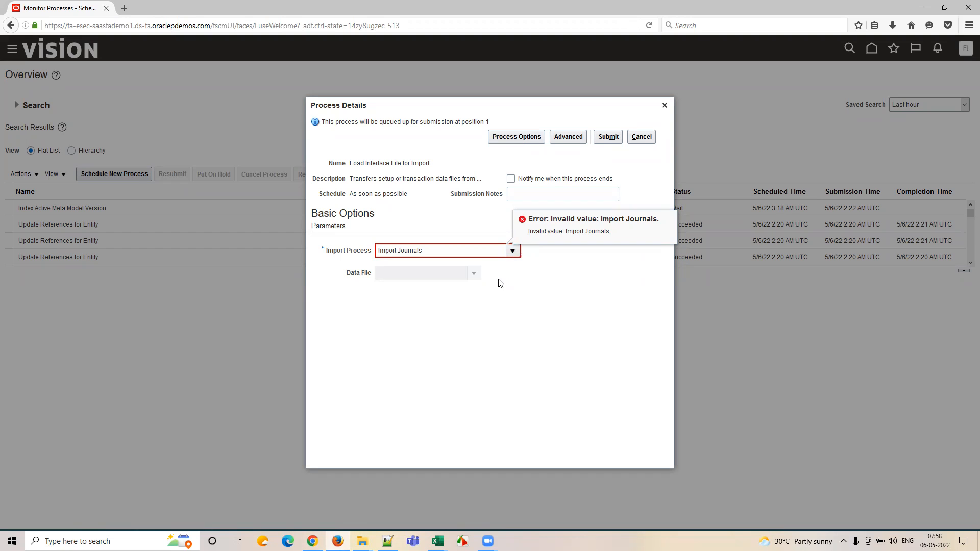
click(396, 424)
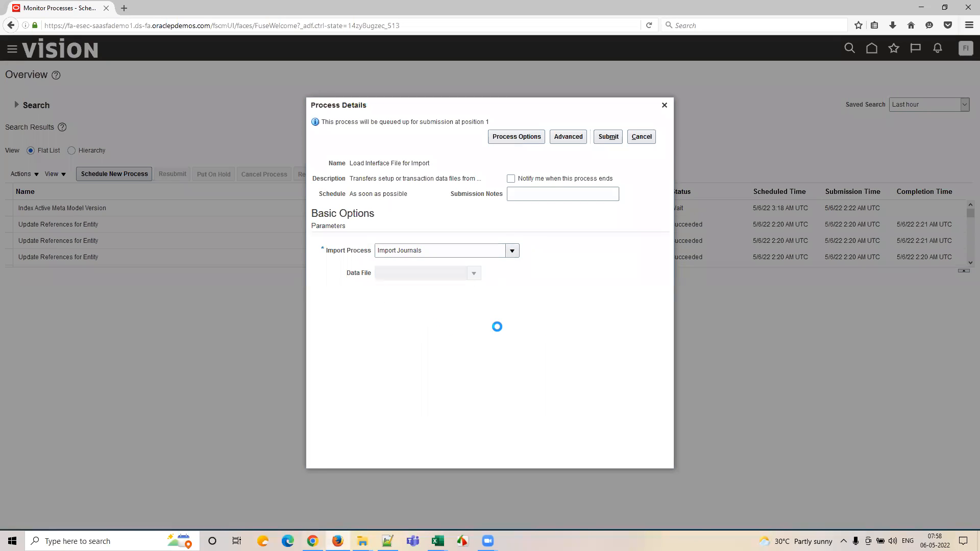
click(570, 289)
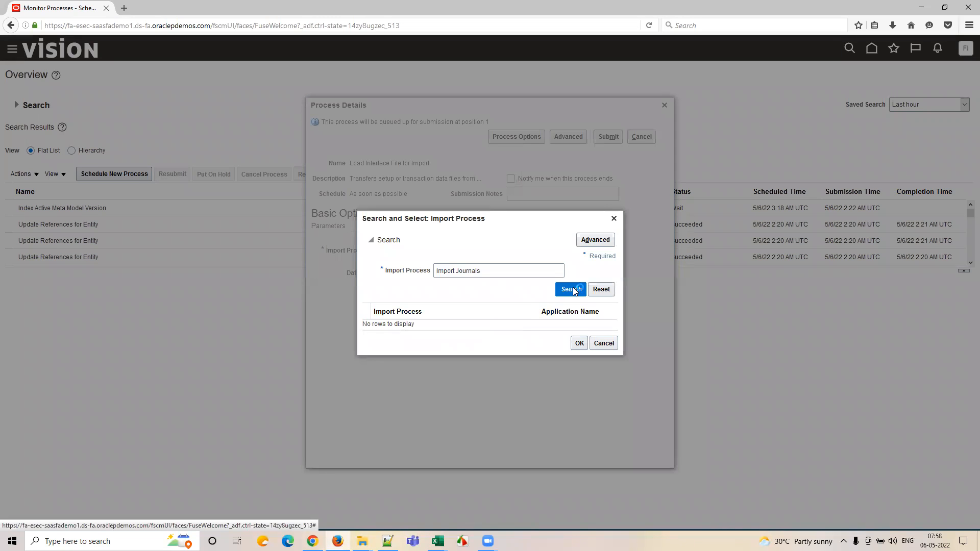
click(497, 331)
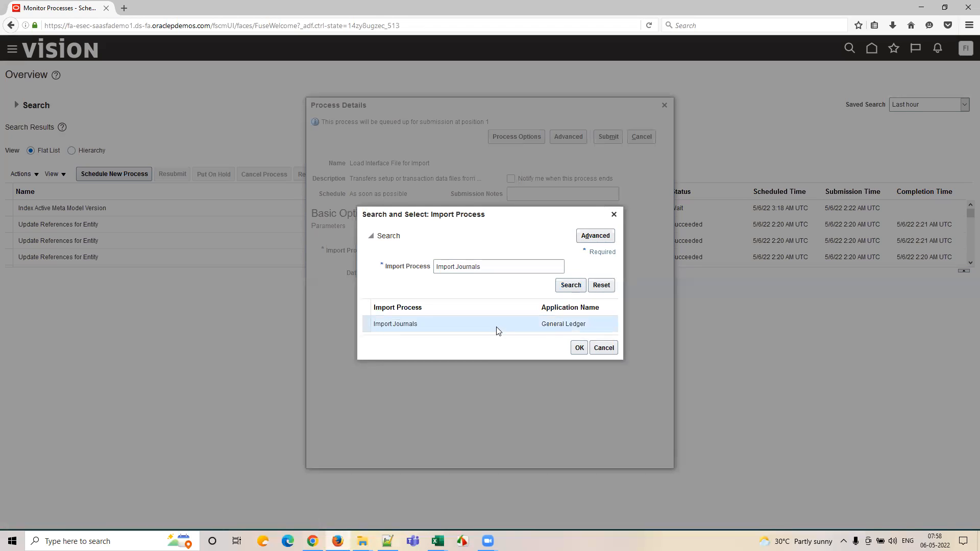
click(580, 348)
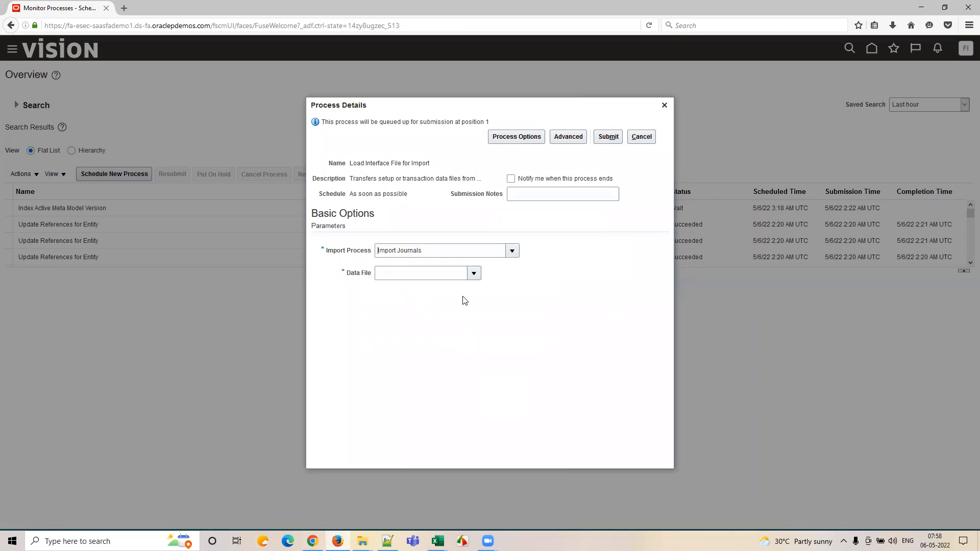
Set the data file to glsegmentvaluesandhierarchy.zip uploaded on 2022-05-06, submit the process and close its details.
click(474, 274)
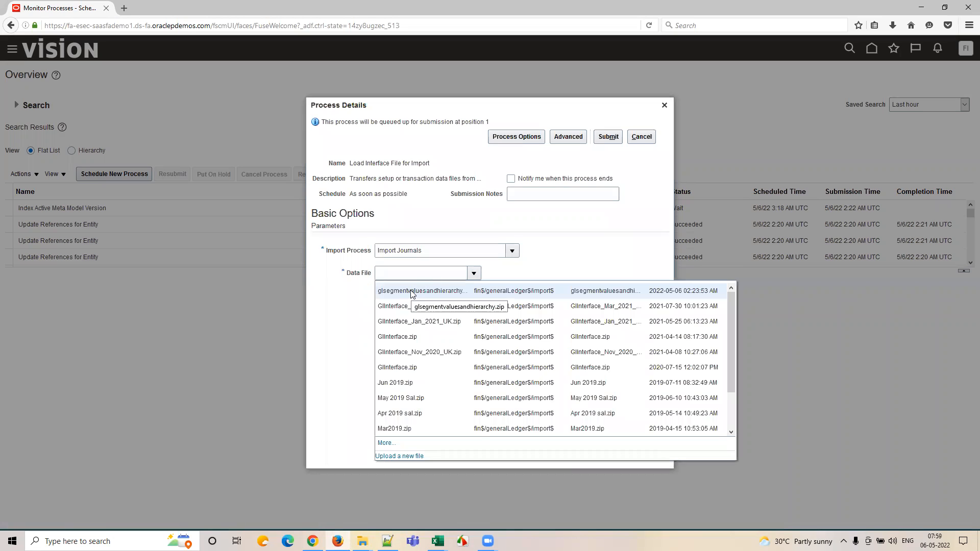
click(669, 296)
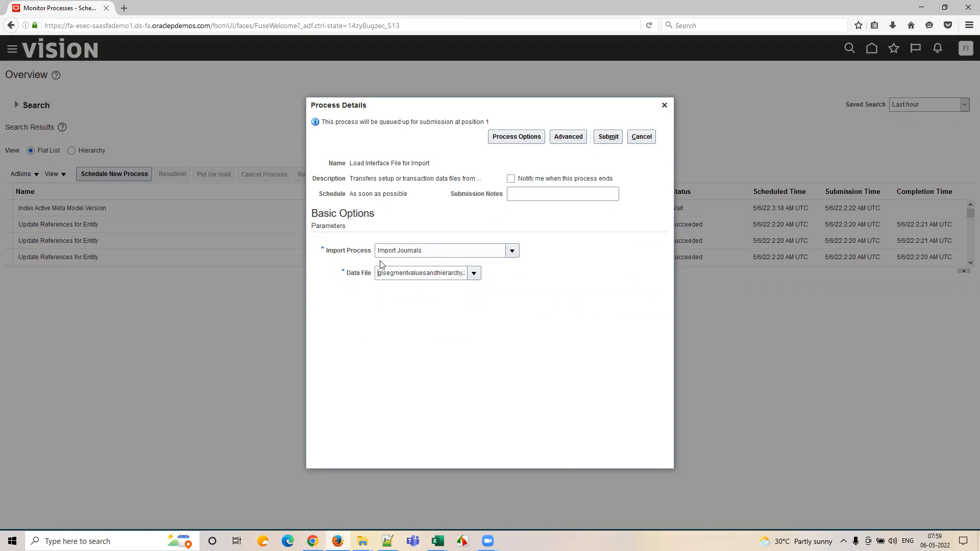
click(610, 142)
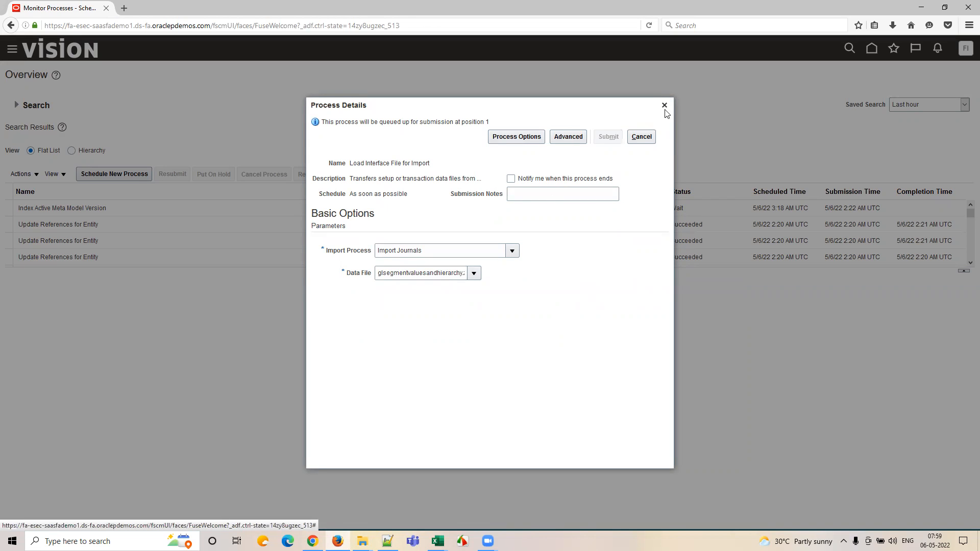
click(664, 106)
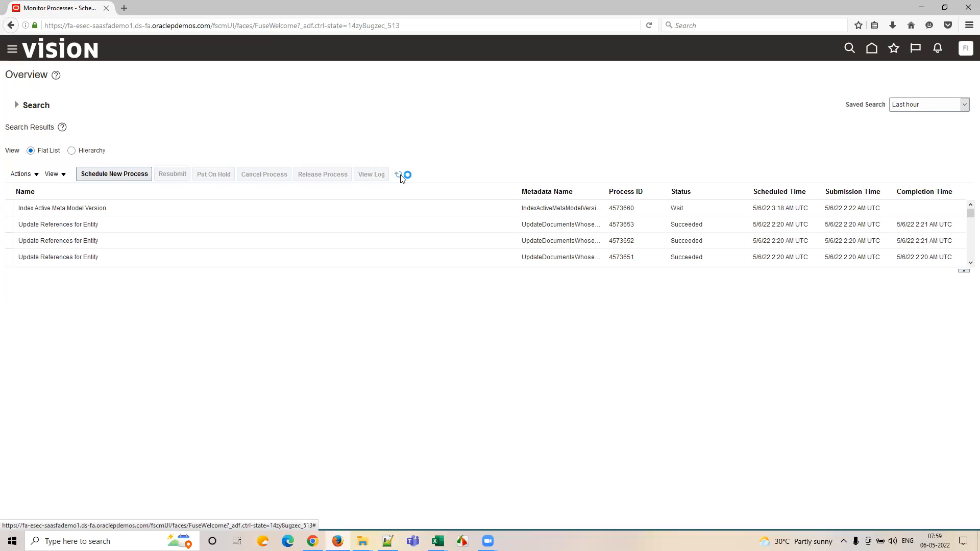
Enlarge the scheduled process list and refresh it repeatedly to track the status of the submitted load and its child processes.
drag(431, 270, 431, 396)
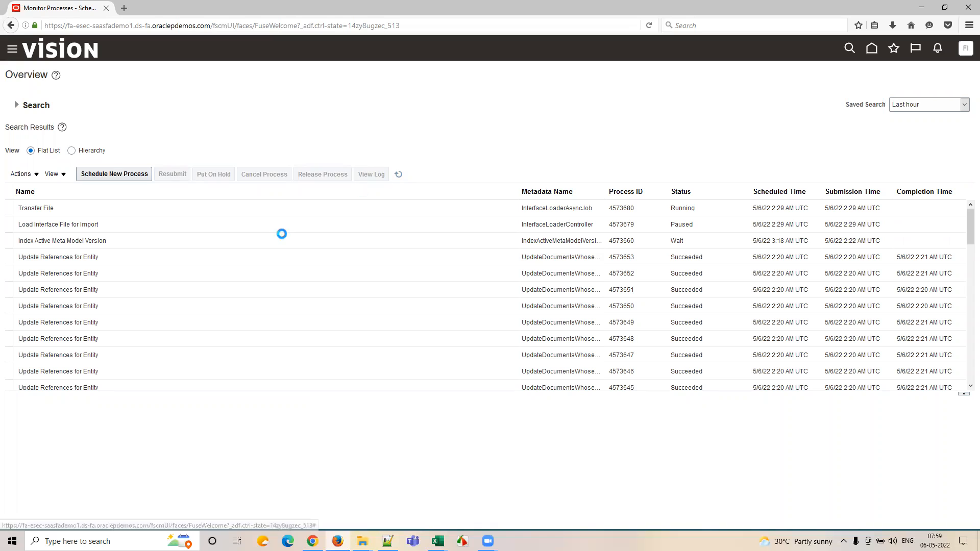
click(74, 208)
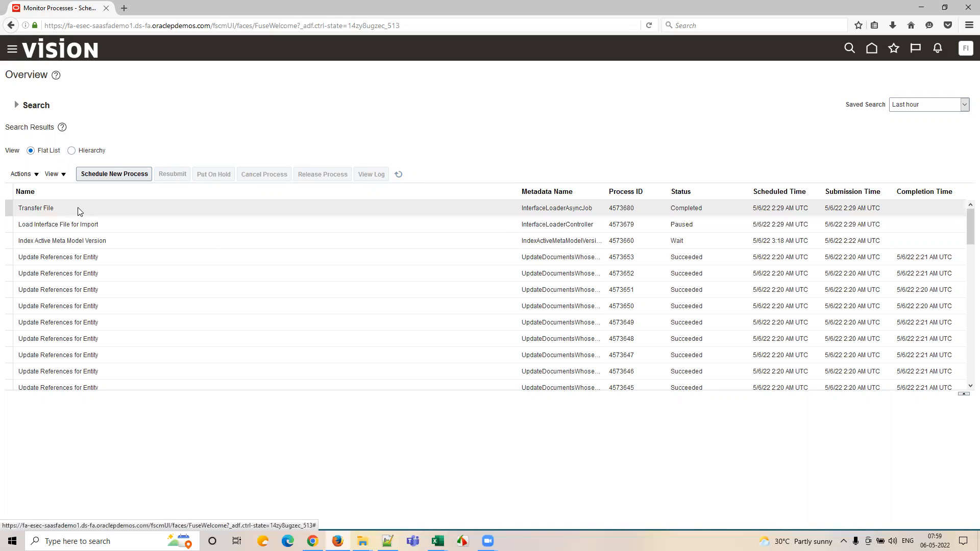
click(399, 175)
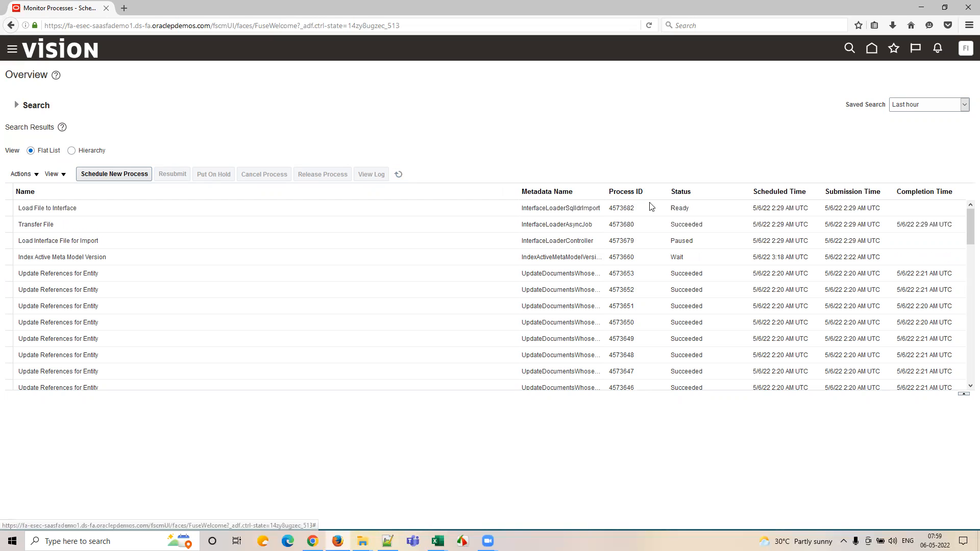
click(399, 175)
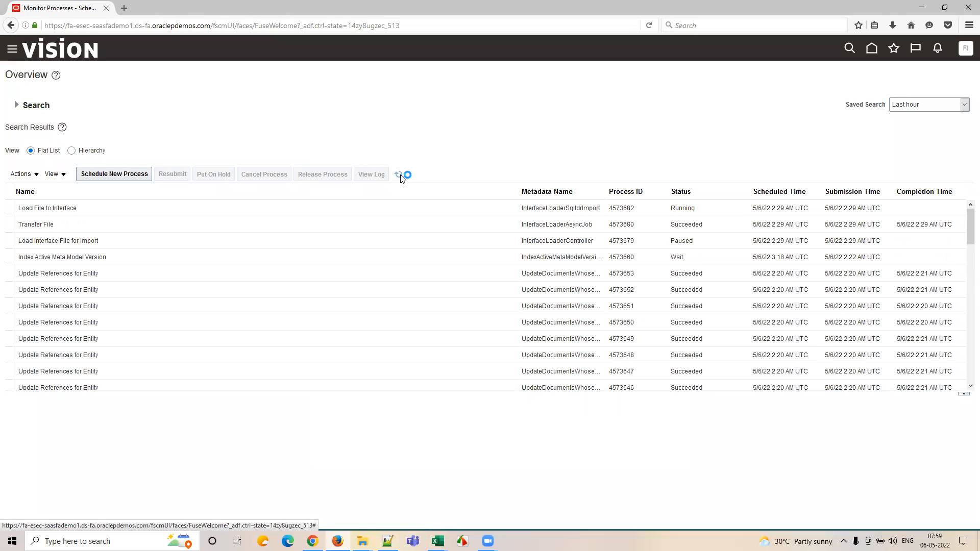
click(399, 175)
click(399, 175)
click(400, 176)
click(400, 176)
Open the Load File to Interface process's 4573682_bad.txt attachment in Notepad, review its account records and close it.
click(403, 211)
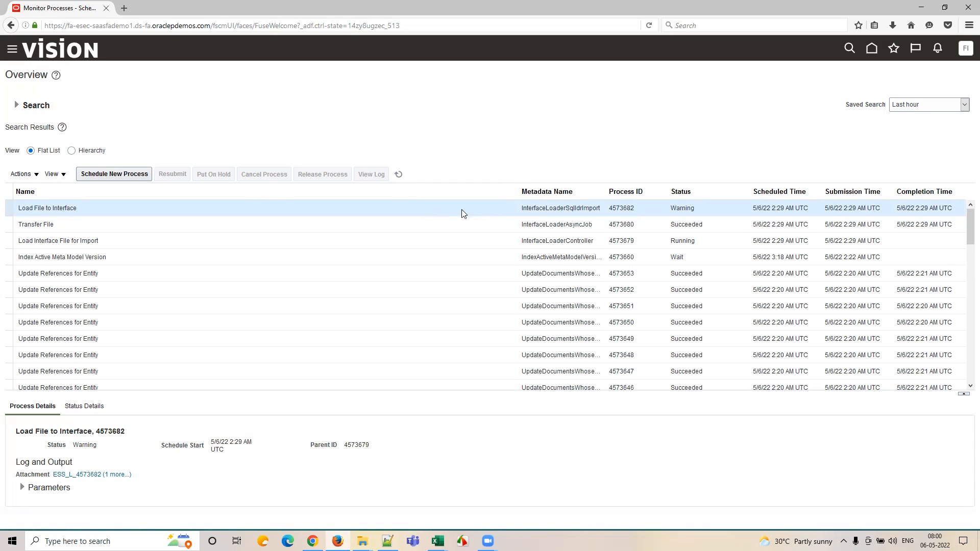
click(117, 474)
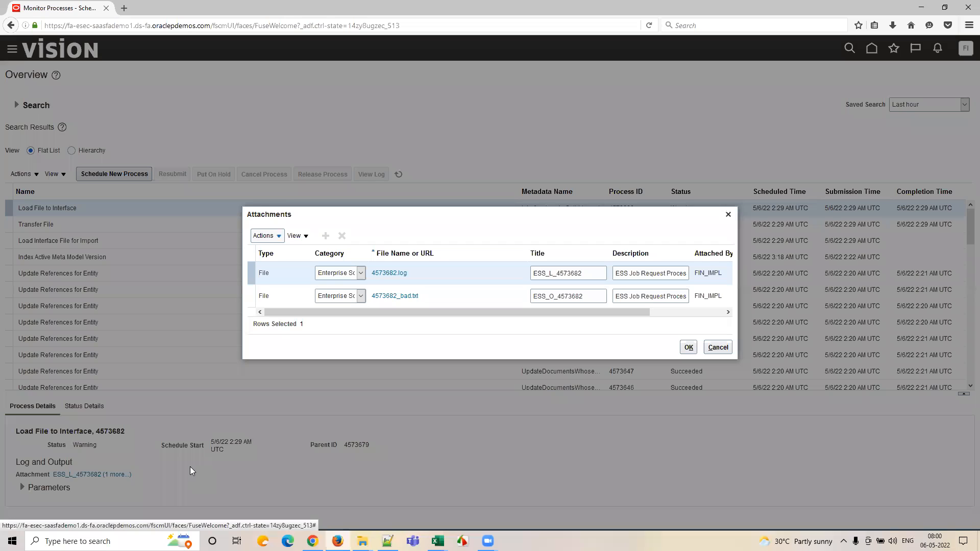
click(420, 296)
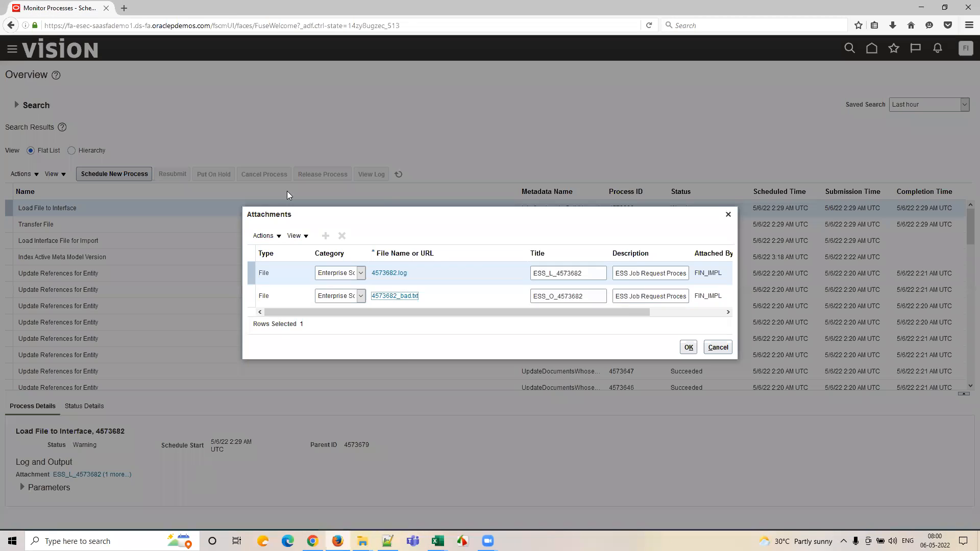
click(544, 335)
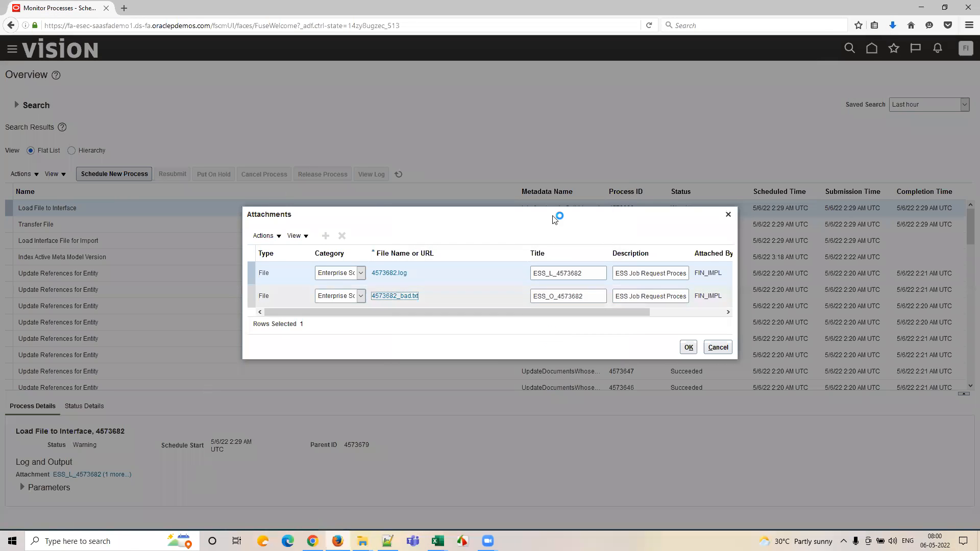
click(263, 89)
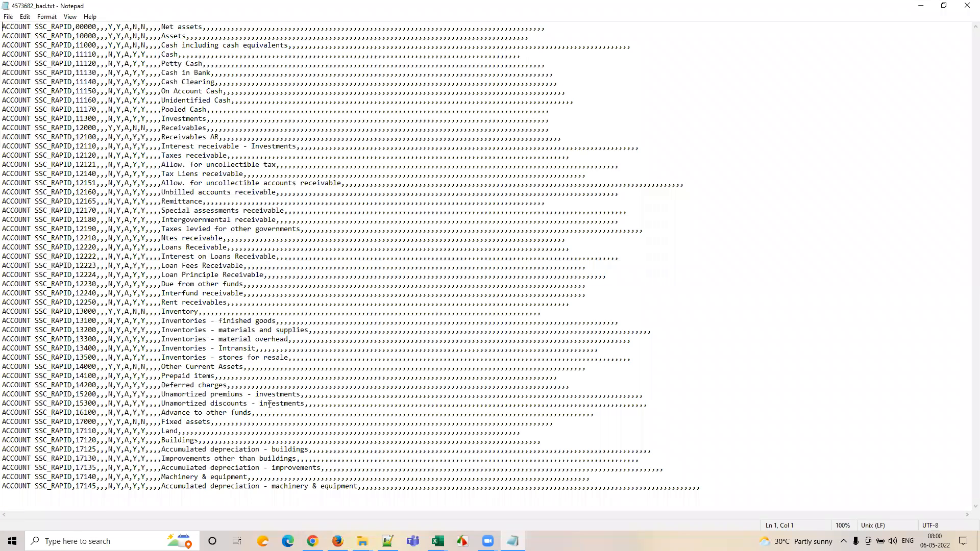
drag(4, 27, 704, 490)
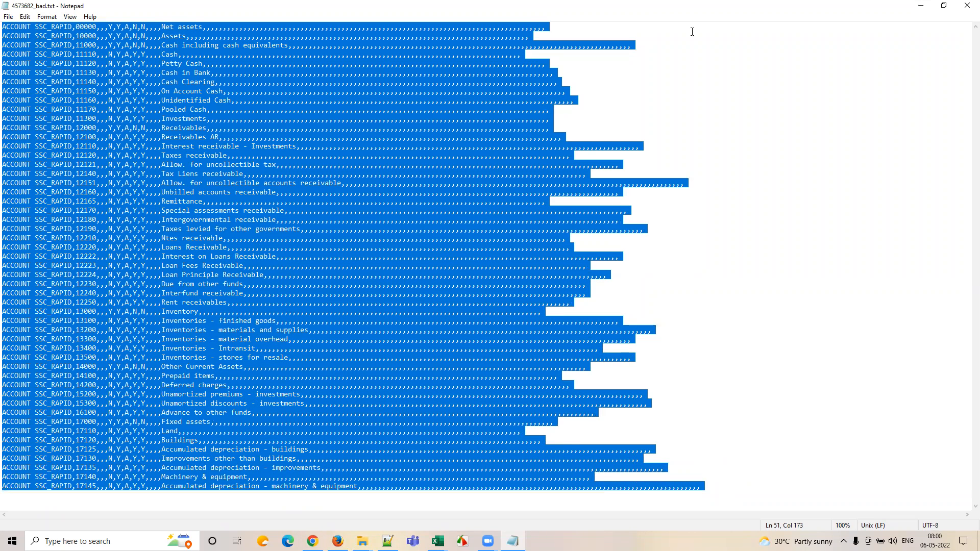
click(967, 6)
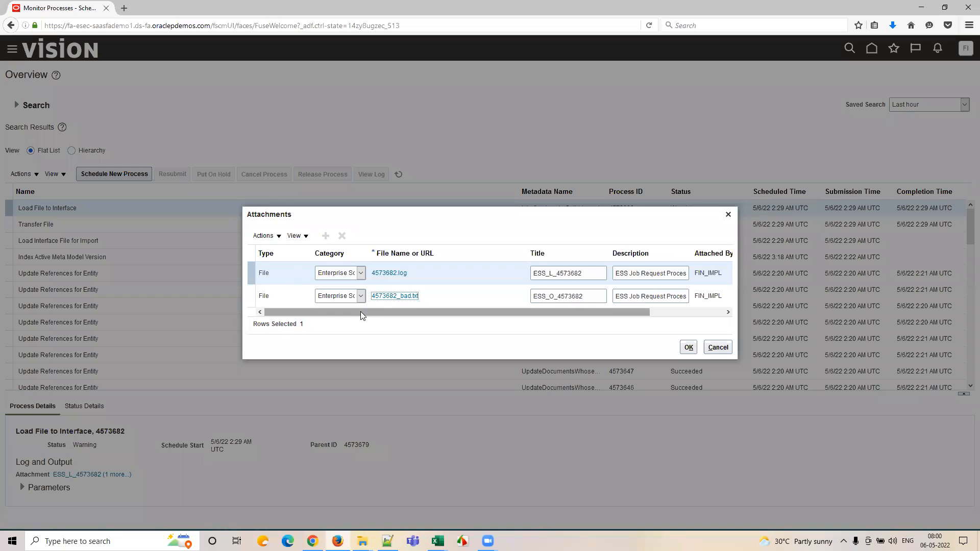
Open the 4573682.log attachment in Notepad and examine the rejection message and error text for Record 1.
click(390, 273)
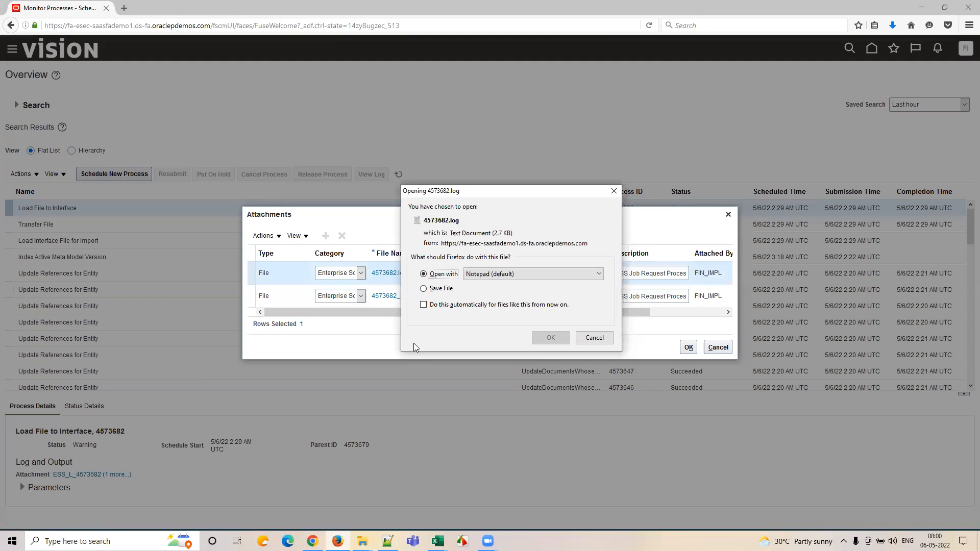
click(554, 338)
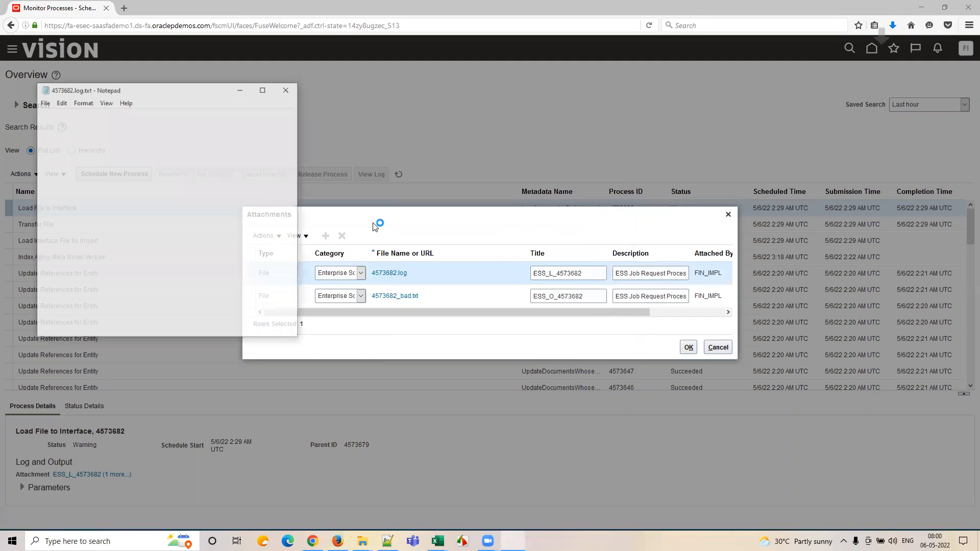
click(268, 91)
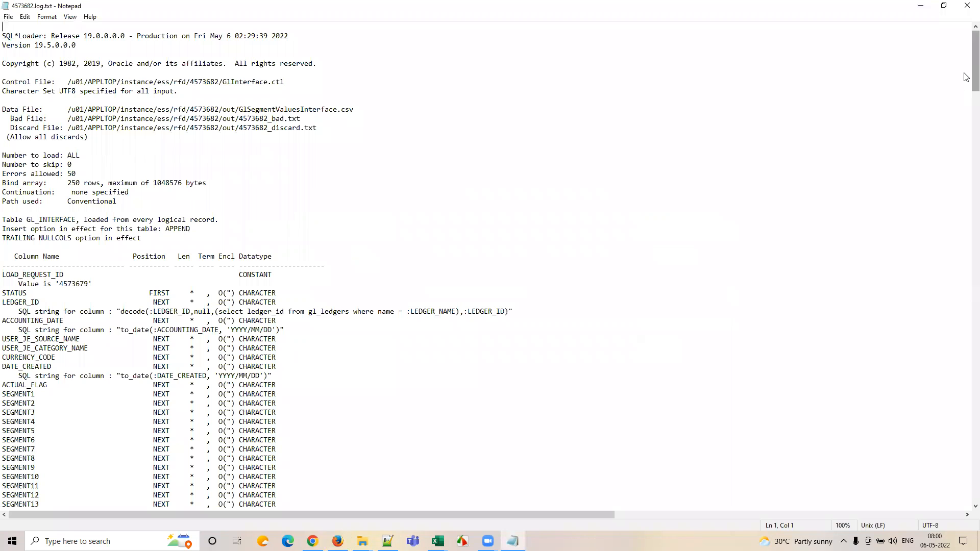
drag(964, 74, 965, 223)
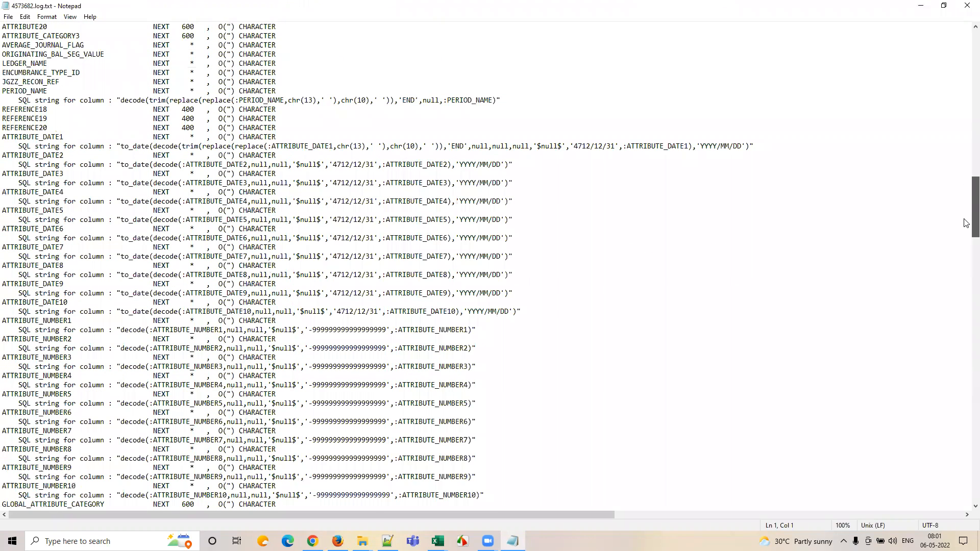
drag(965, 222, 950, 337)
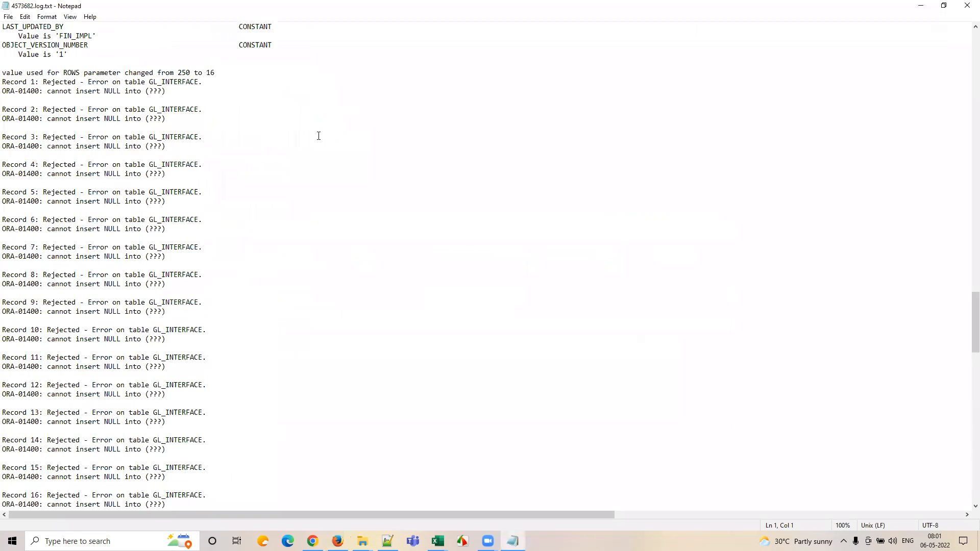
drag(89, 83, 215, 84)
drag(46, 92, 169, 92)
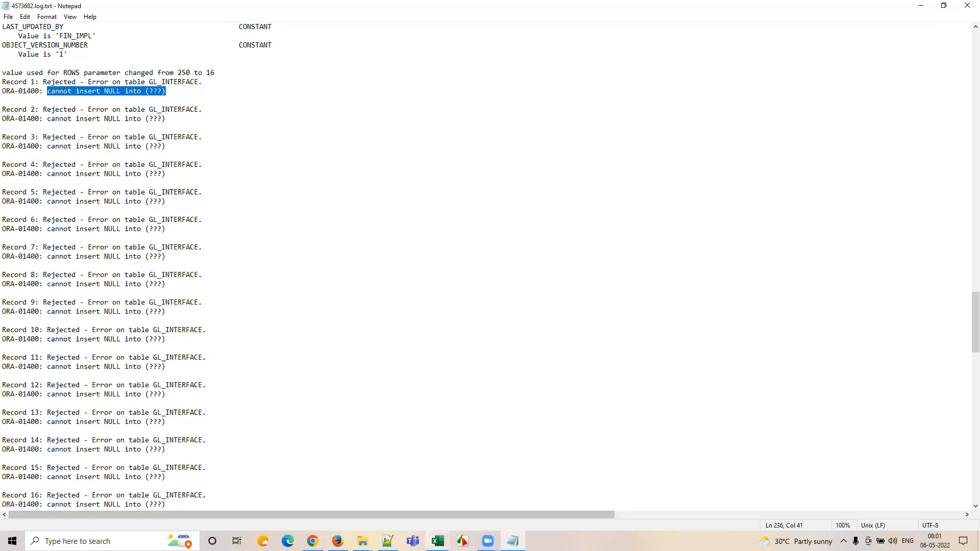
Switch to the Sample COA Account Upload workbook in Excel and check the first segment value row's fields from Value through Allow Budgeting Flag.
click(437, 541)
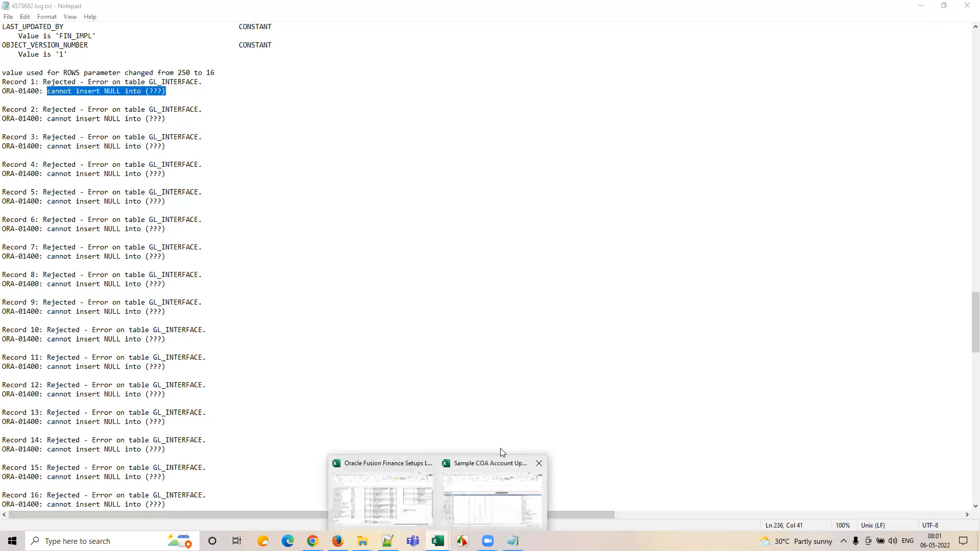
click(465, 504)
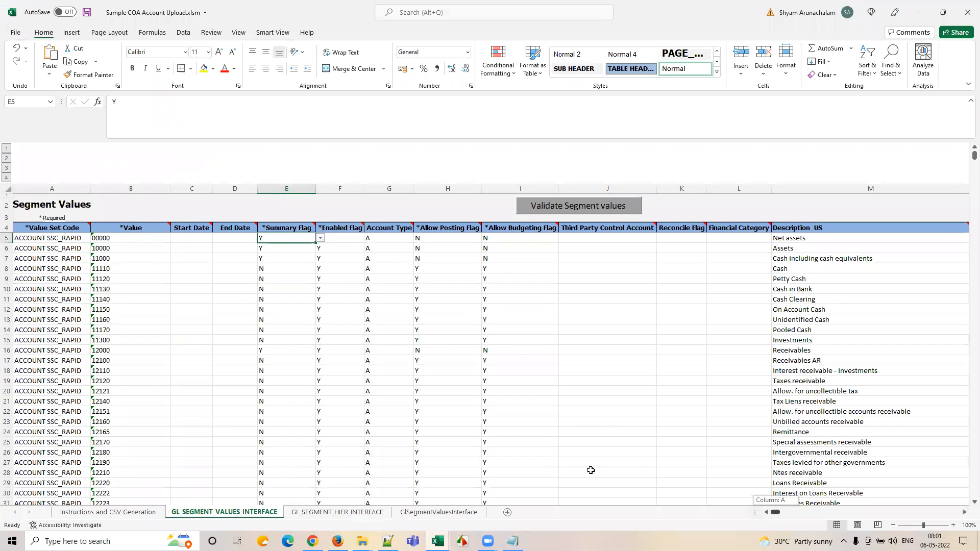
click(143, 238)
click(189, 237)
click(229, 237)
click(310, 236)
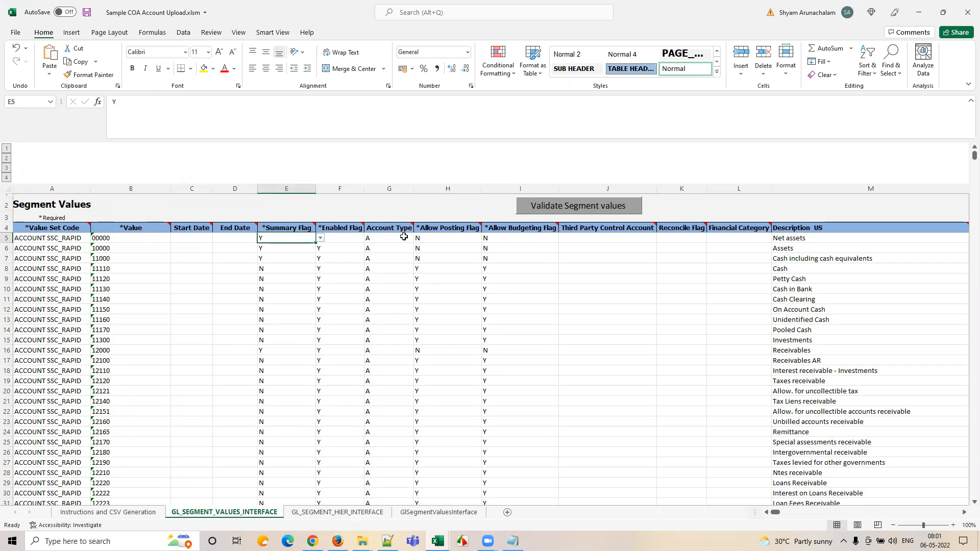
click(338, 240)
click(401, 239)
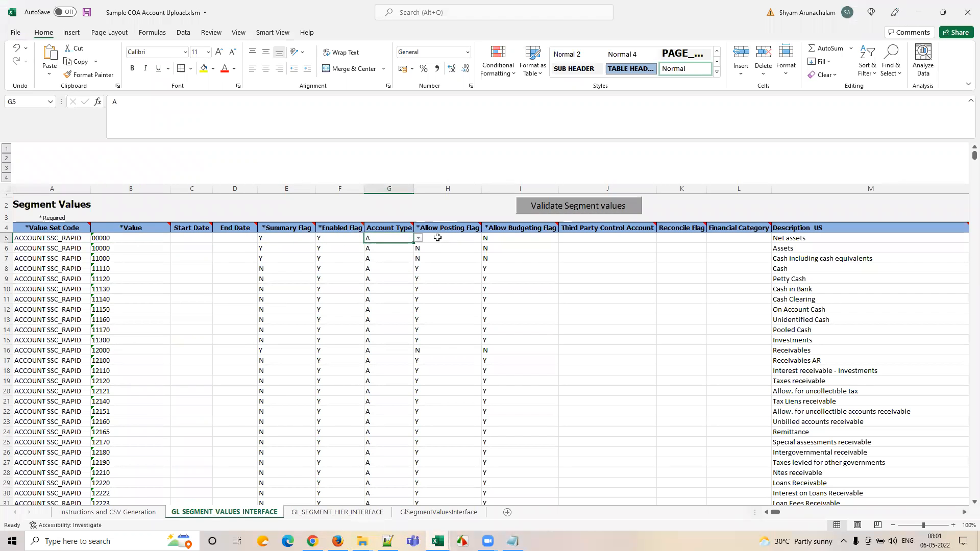
click(438, 238)
click(510, 235)
Examine the remaining columns of the first segment value row through Is Validated, and return to its Value Set Code cell.
key(Right)
key(Right)
key(Right)
key(Right)
key(Right)
key(Right)
key(Right)
key(Right)
key(Right)
key(Right)
key(Right)
key(Right)
key(Right)
key(Right)
key(Right)
key(Right)
key(Right)
key(Right)
key(Right)
key(Right)
key(Right)
key(Right)
key(Right)
key(Right)
key(Right)
key(Right)
key(Right)
key(Right)
key(Right)
key(Right)
key(Right)
key(Right)
key(Right)
key(Right)
key(Right)
key(Right)
key(Right)
key(Right)
key(Right)
key(Right)
key(Right)
key(Right)
key(Right)
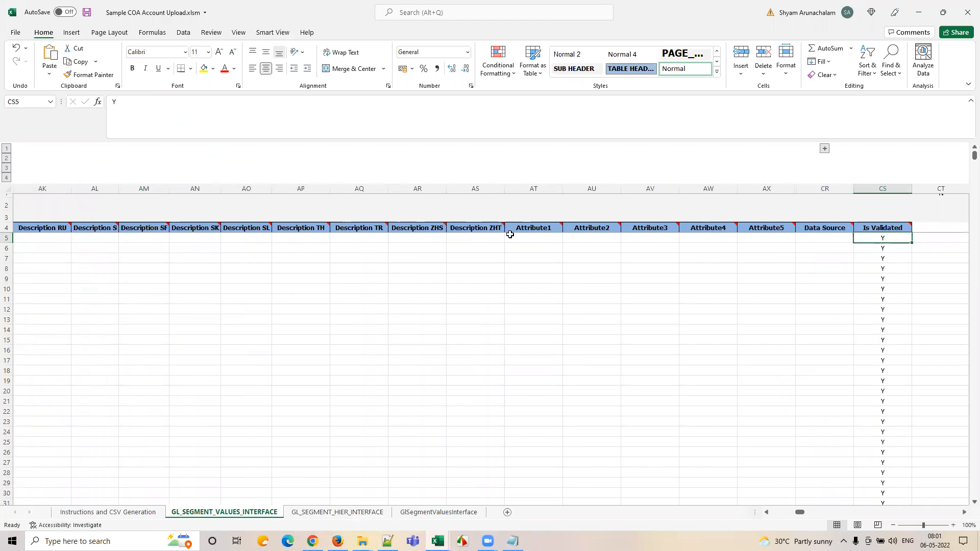
key(ctrl+Left)
key(ctrl+Left)
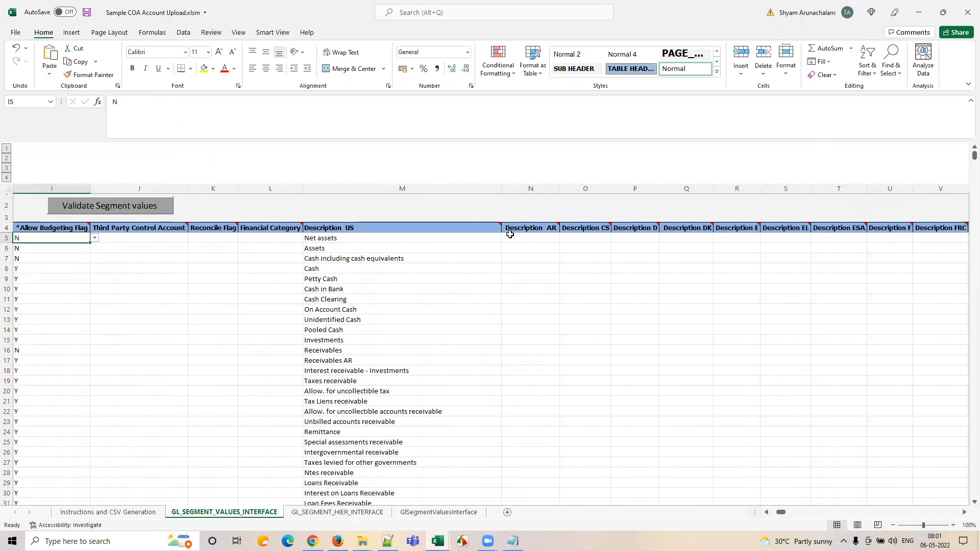
key(ctrl+Left)
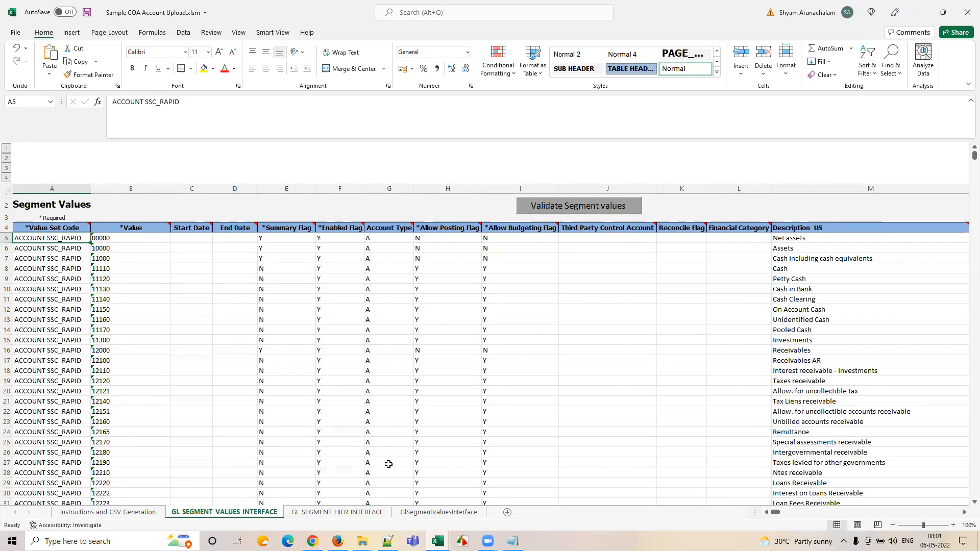
In the Oracle documentation in Chrome, open Import Segment Values and Hierarchies and copy its scheduled process name.
mouse_move(312, 542)
key(alt+Tab)
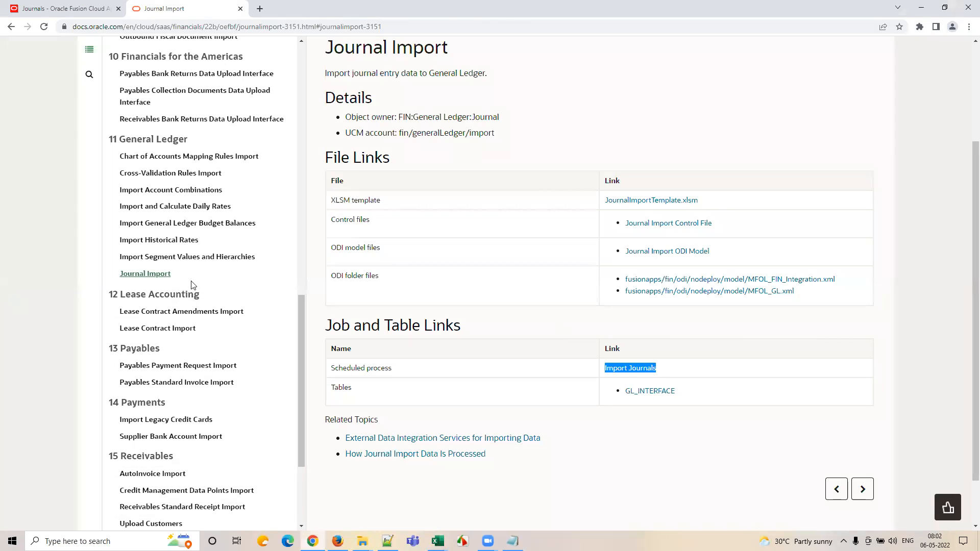
click(178, 257)
triple_click(648, 310)
key(ctrl+c)
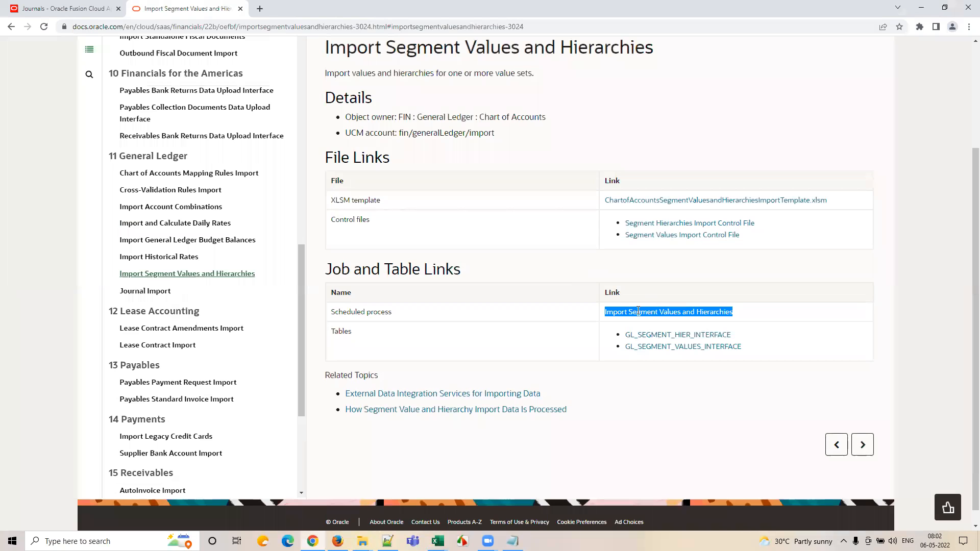
Back in Oracle Fusion in Firefox, schedule Load Interface File for Import with Import Segment Values and Hierarchies as the import process.
click(337, 541)
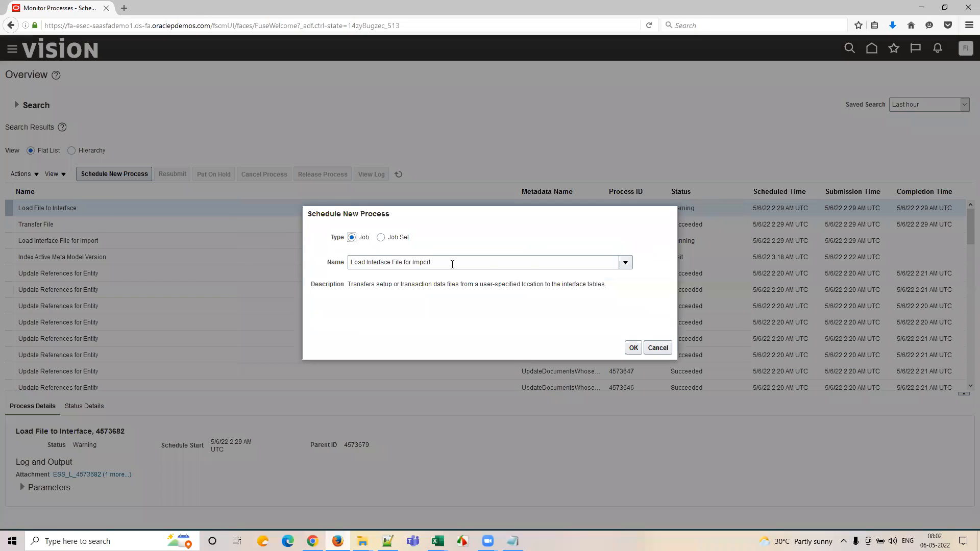
click(633, 347)
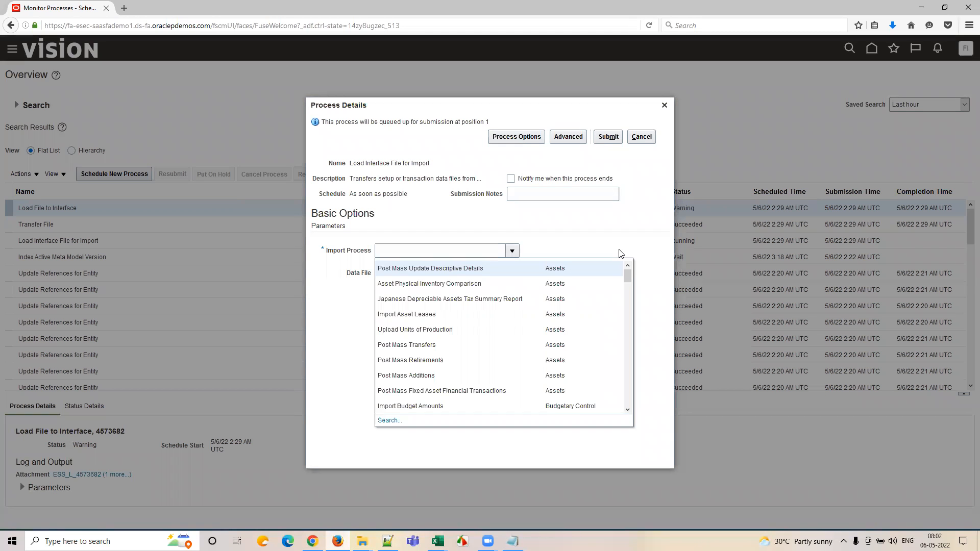
click(398, 421)
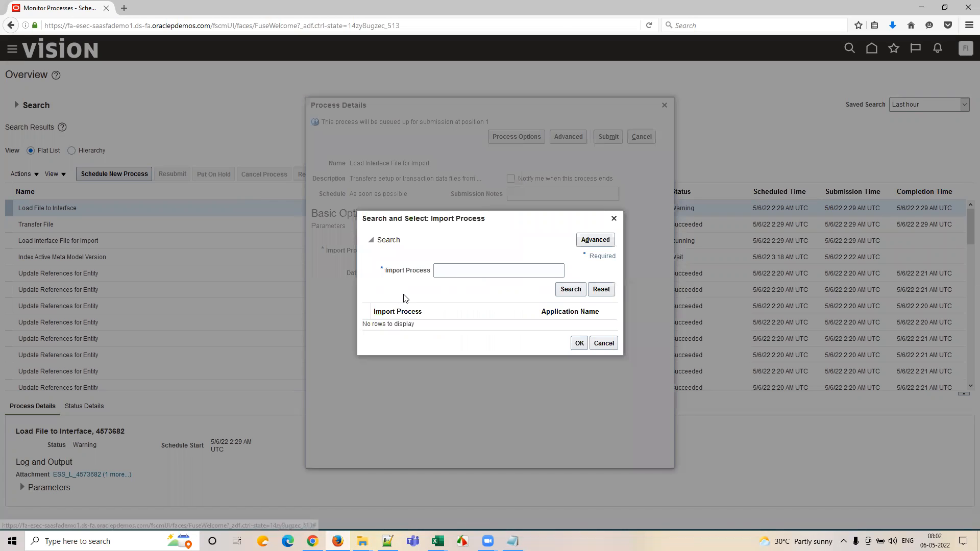
click(456, 271)
key(ctrl+v)
key(Return)
click(510, 321)
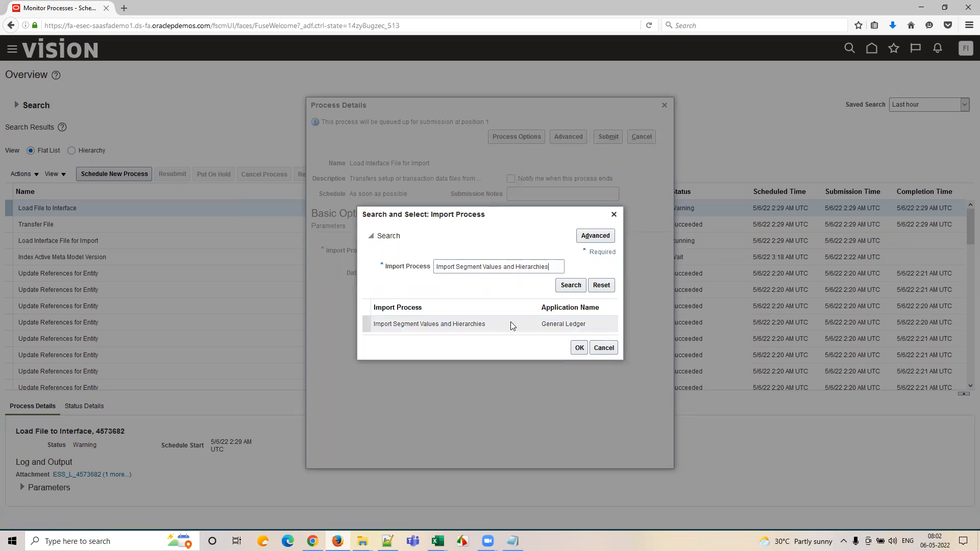
click(578, 348)
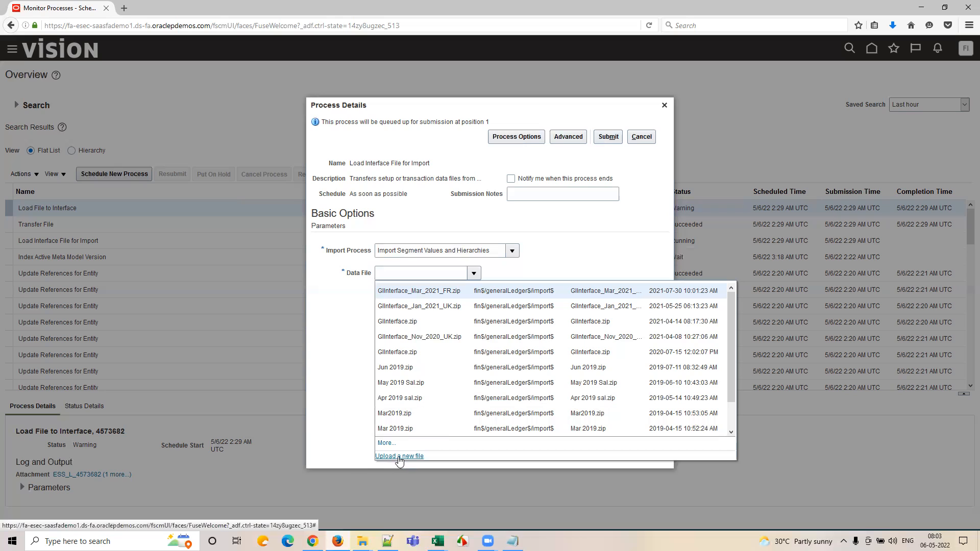
Upload glsegmentvaluesandhierarchy.zip from Downloads as the data file, submit the process and refresh the scheduled process list.
click(416, 457)
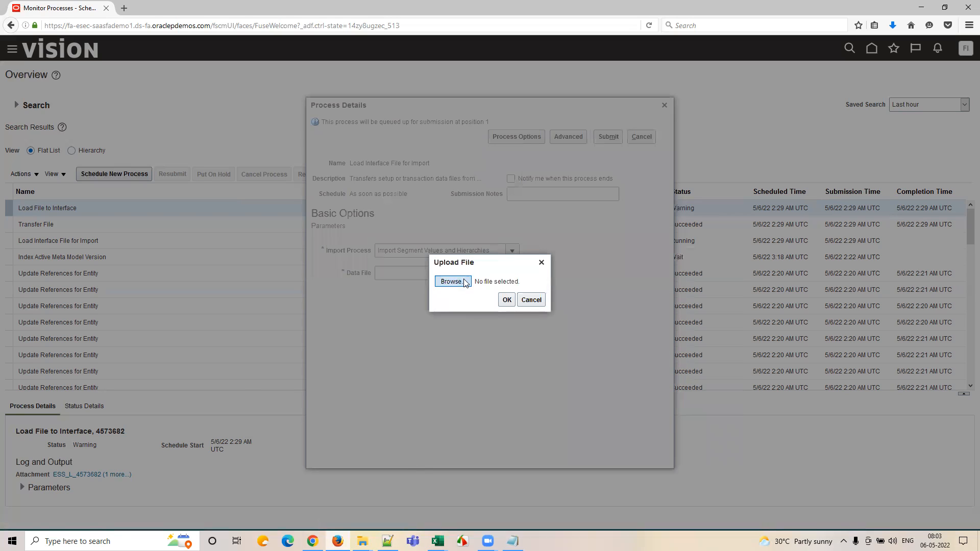
click(465, 282)
click(143, 100)
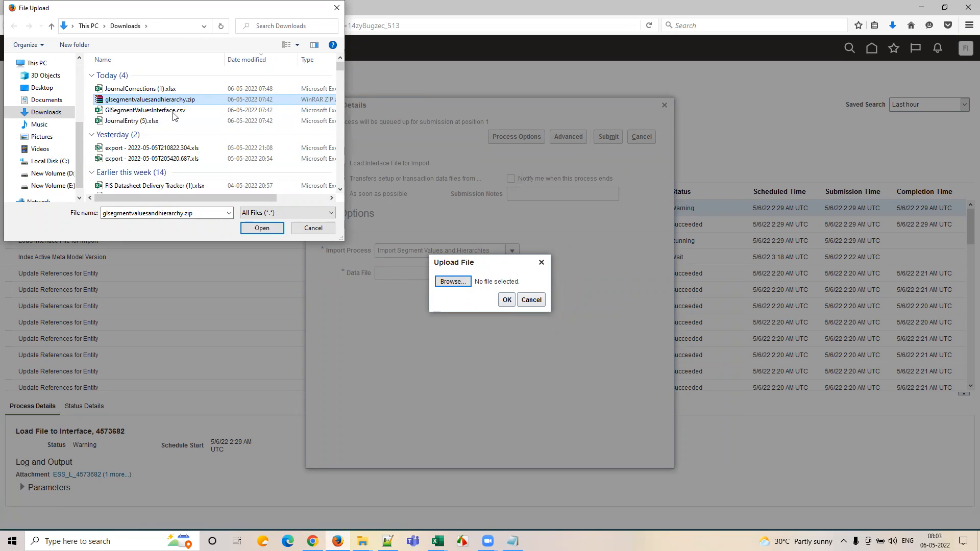
click(270, 231)
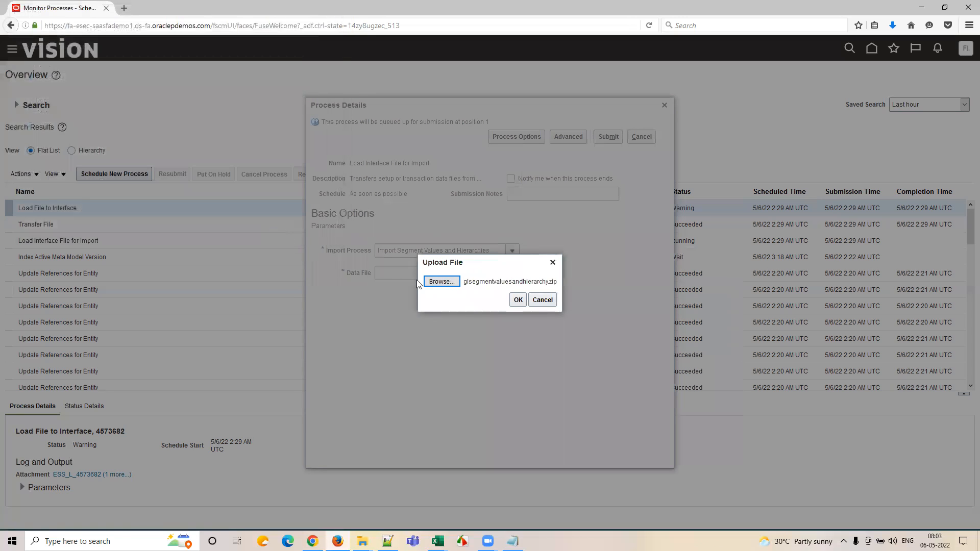
click(512, 299)
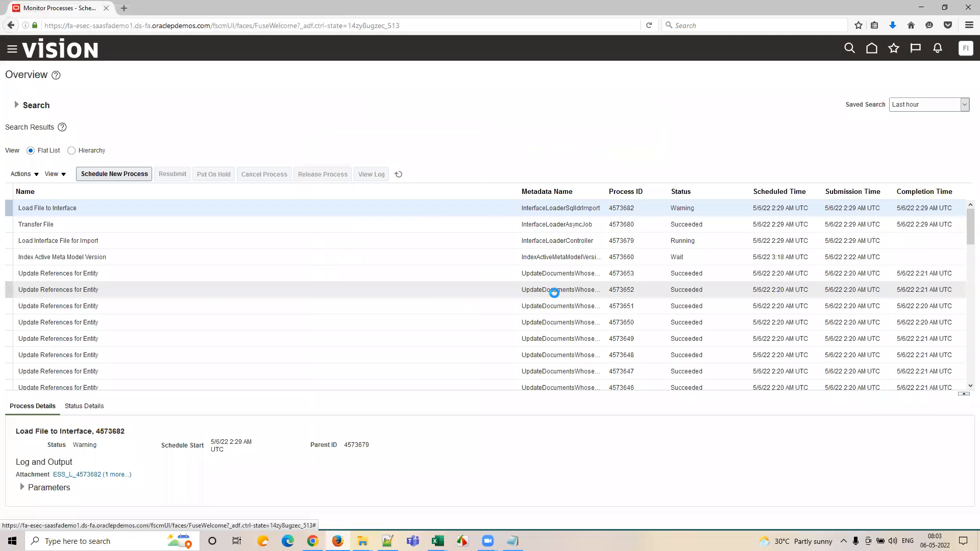
click(399, 174)
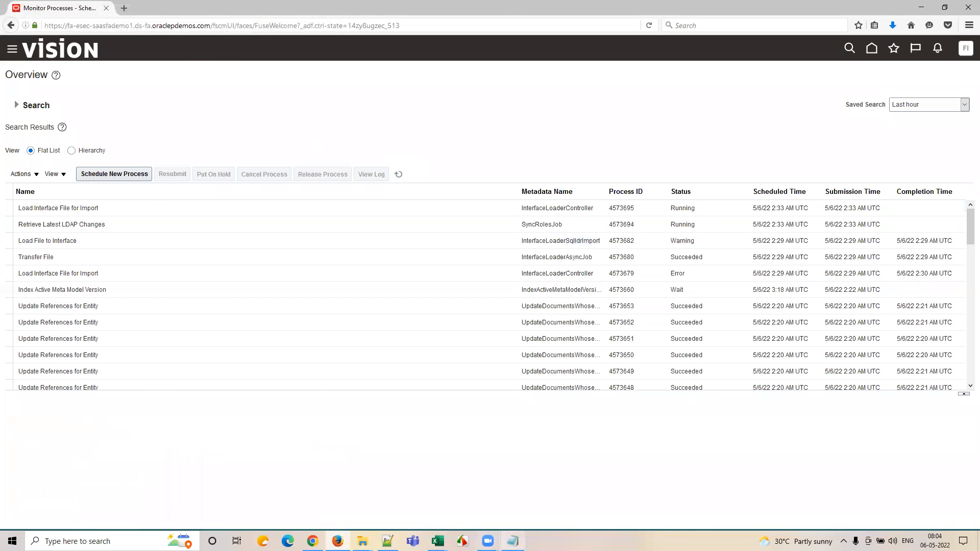
Return to the 4573682 log in Notepad, re-examine the error text for Record 1 and close the file.
click(513, 540)
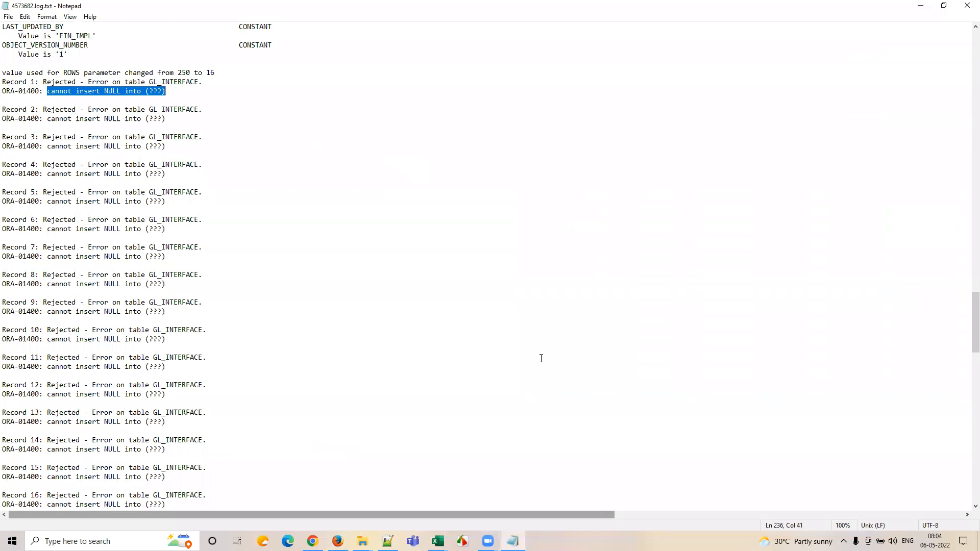
click(176, 93)
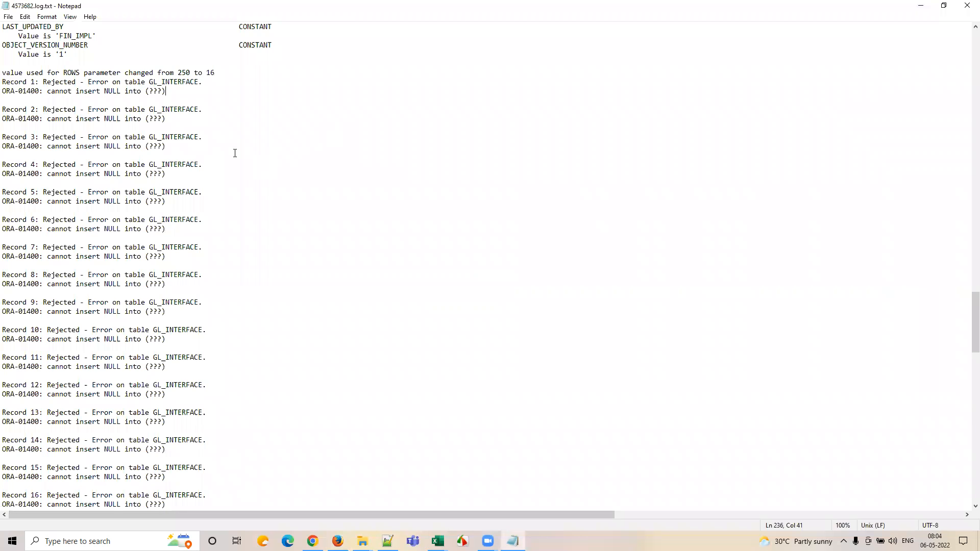
scroll(130, 68, up, 3)
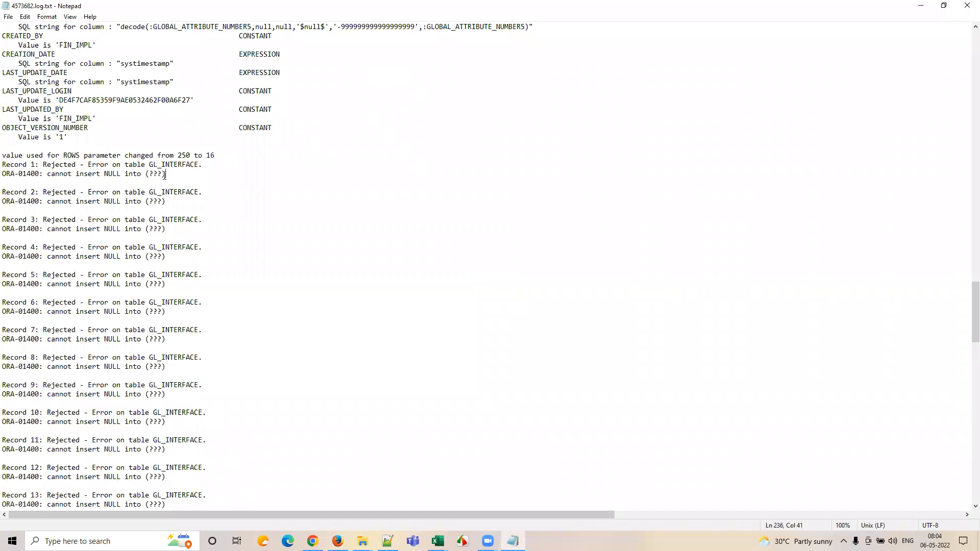
drag(47, 175, 167, 177)
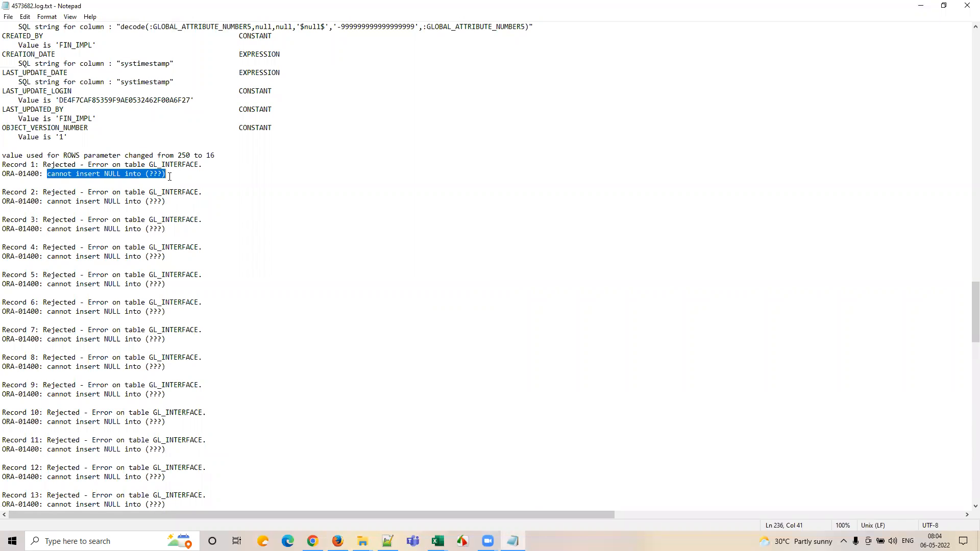
double_click(150, 178)
click(171, 176)
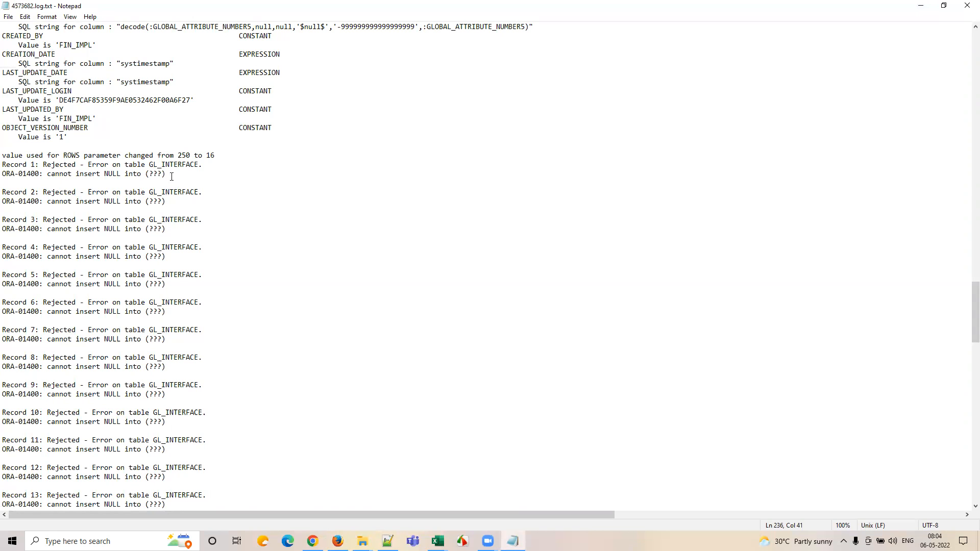
shift+click(47, 177)
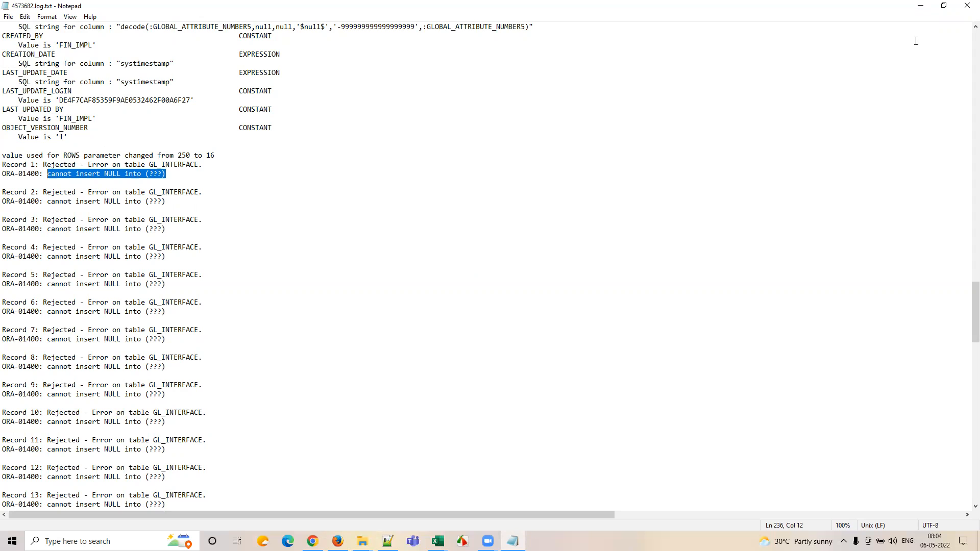
click(967, 5)
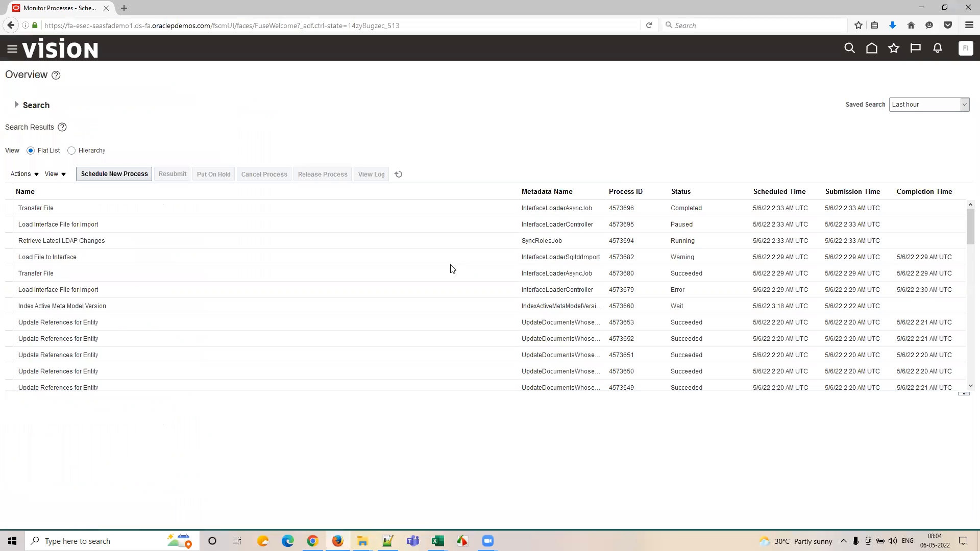
Refresh the scheduled process list repeatedly to track the new load and view the Import Segment Values and Hierarchies process details.
click(401, 175)
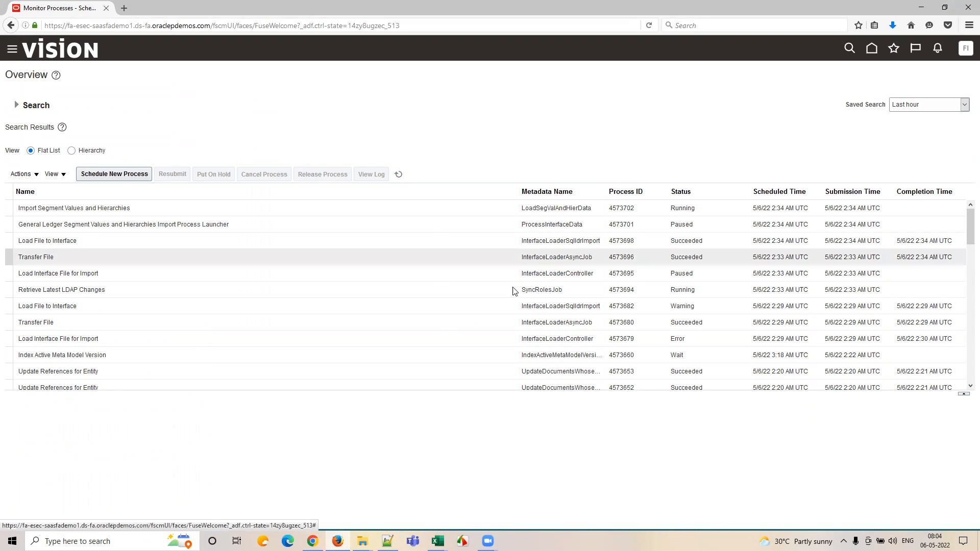
click(398, 175)
click(145, 246)
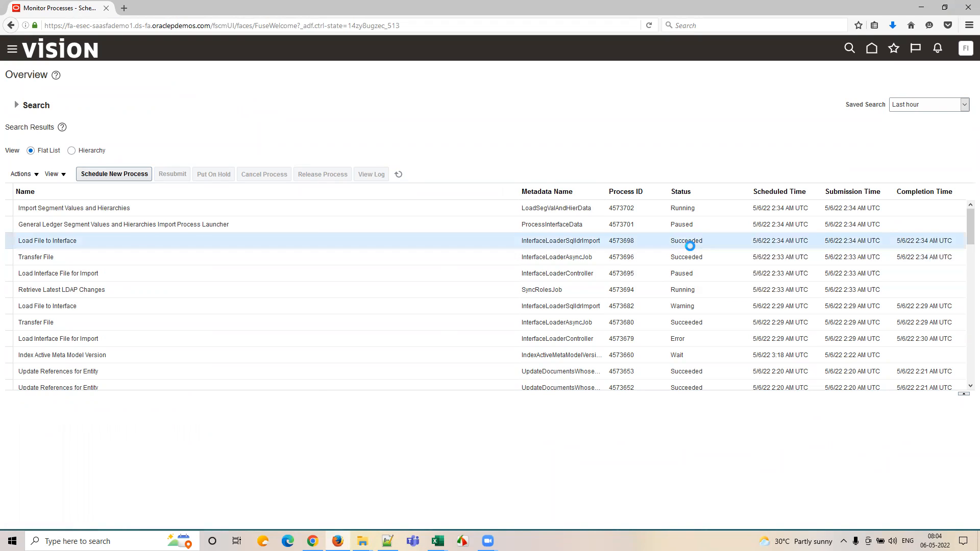
click(173, 210)
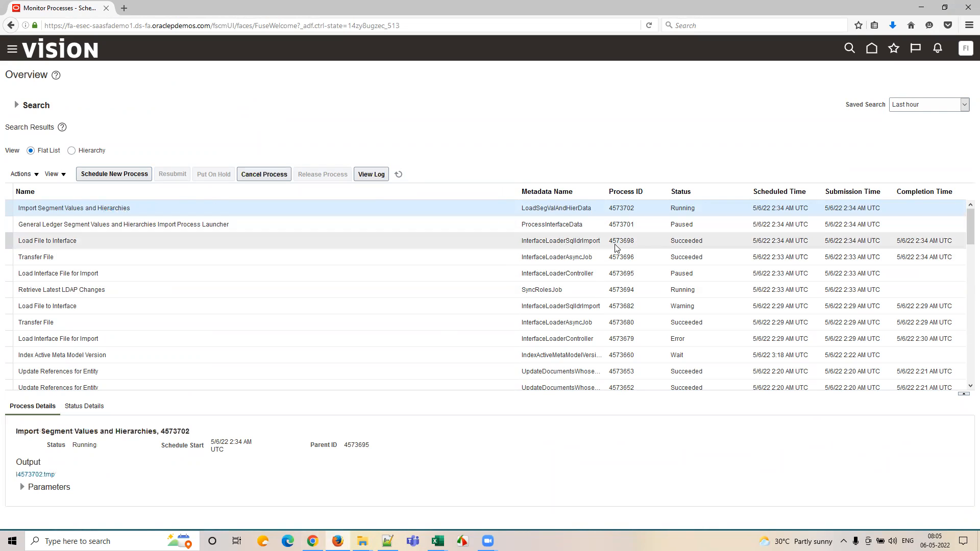
click(398, 174)
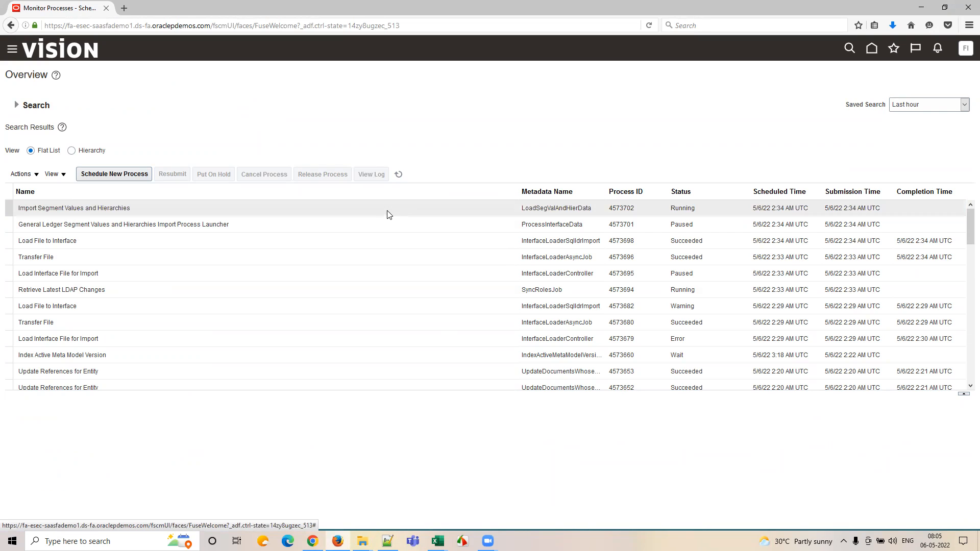
click(399, 175)
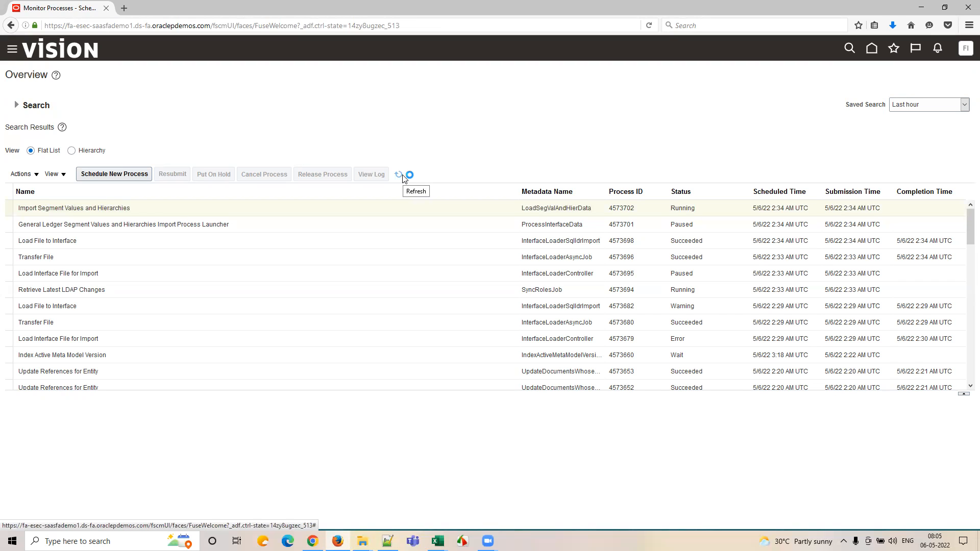
click(401, 177)
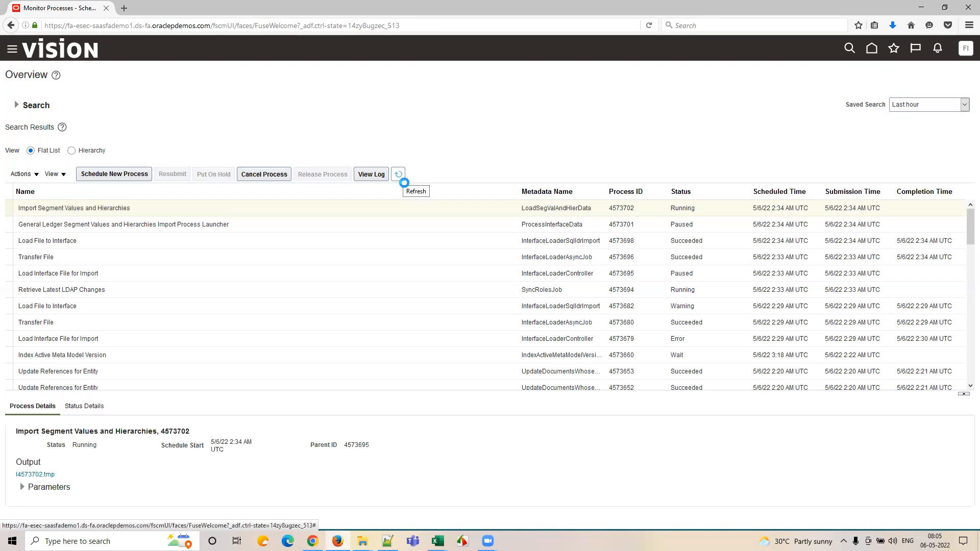
Inspect the details of the new Load File to Interface and Load Interface File for Import processes, and reselect Import Segment Values and Hierarchies.
click(403, 240)
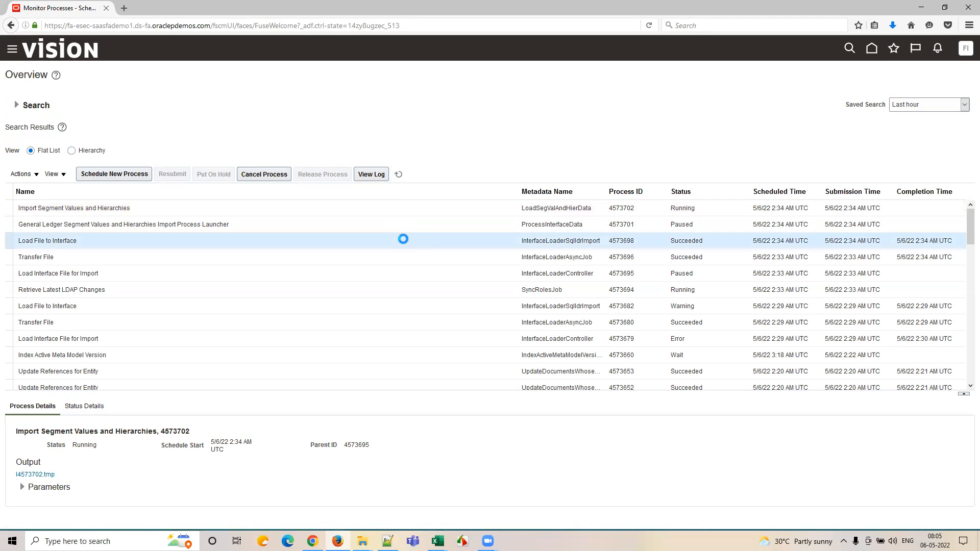
click(197, 274)
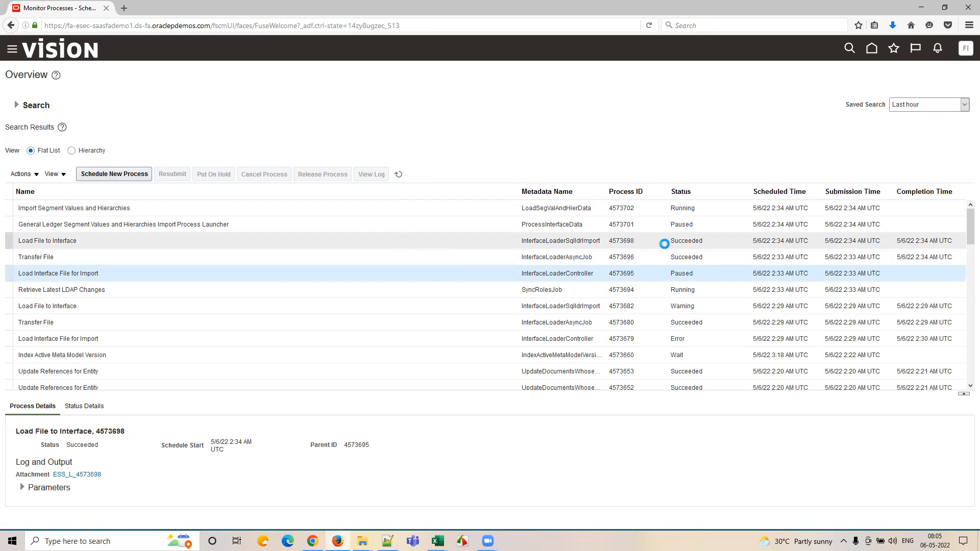
click(357, 204)
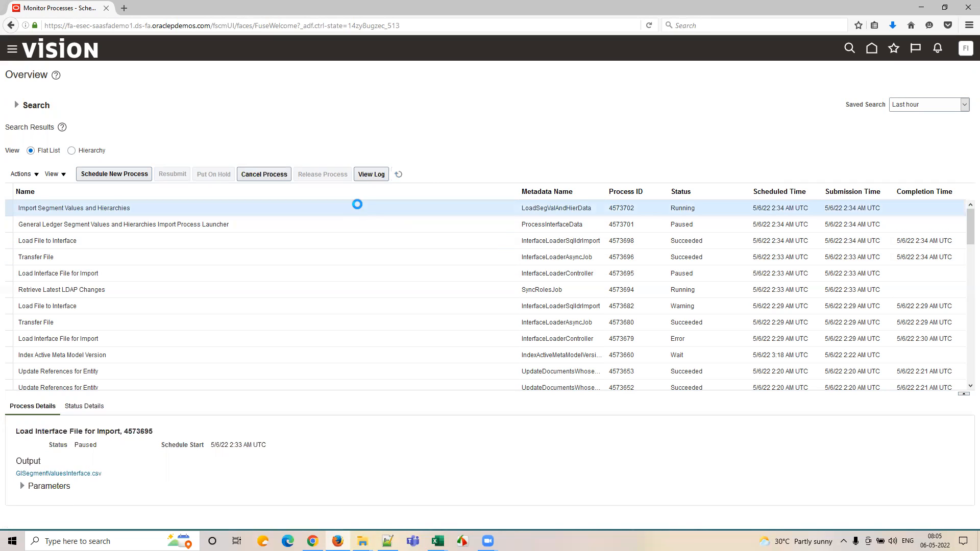
Refresh the scheduled process list and highlight the Import Segment Values and Hierarchies scheduled process name on the Oracle documentation page in Chrome.
click(399, 174)
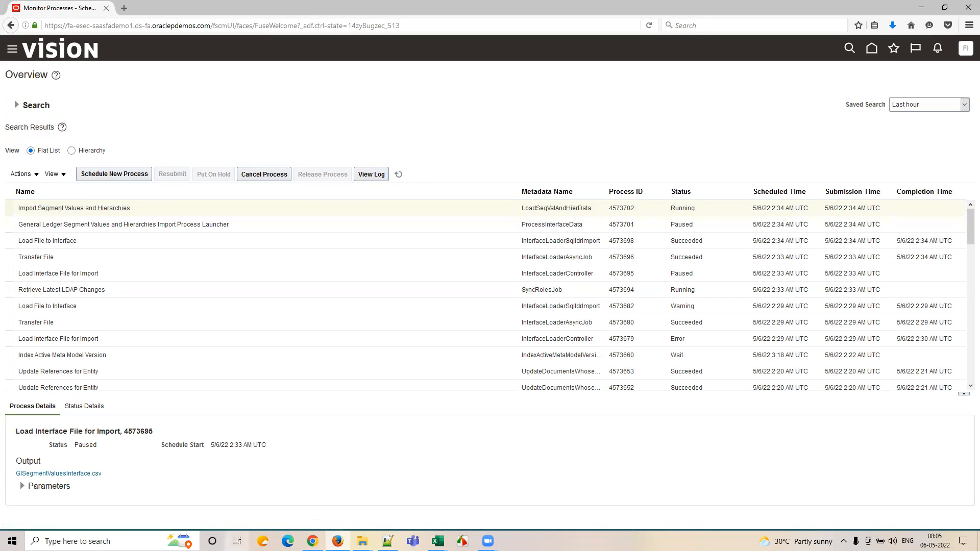
click(312, 541)
click(618, 314)
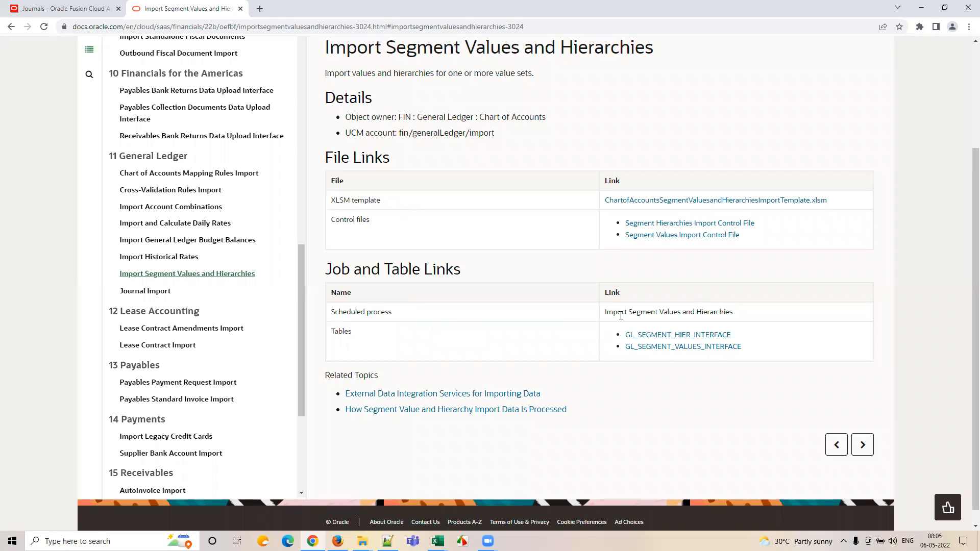
drag(604, 312, 742, 314)
Return to Firefox, dismiss the server connection message and keep refreshing the scheduled process list to track Import Segment Values and Hierarchies.
click(338, 541)
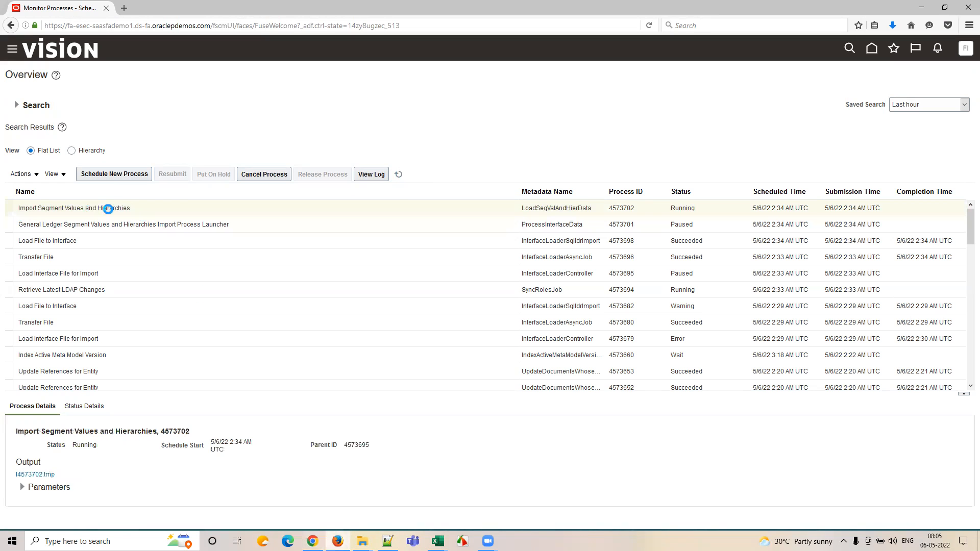
click(399, 174)
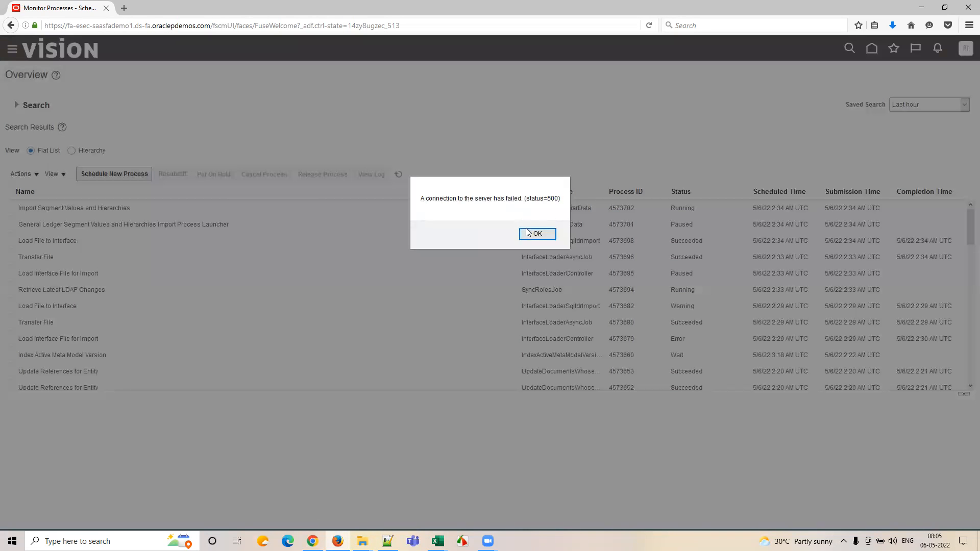
click(536, 233)
click(401, 174)
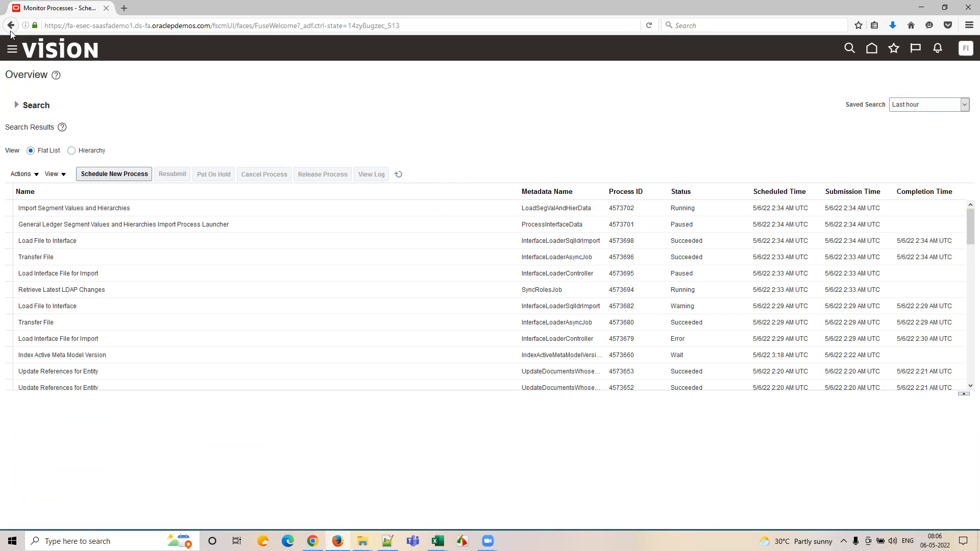
click(57, 49)
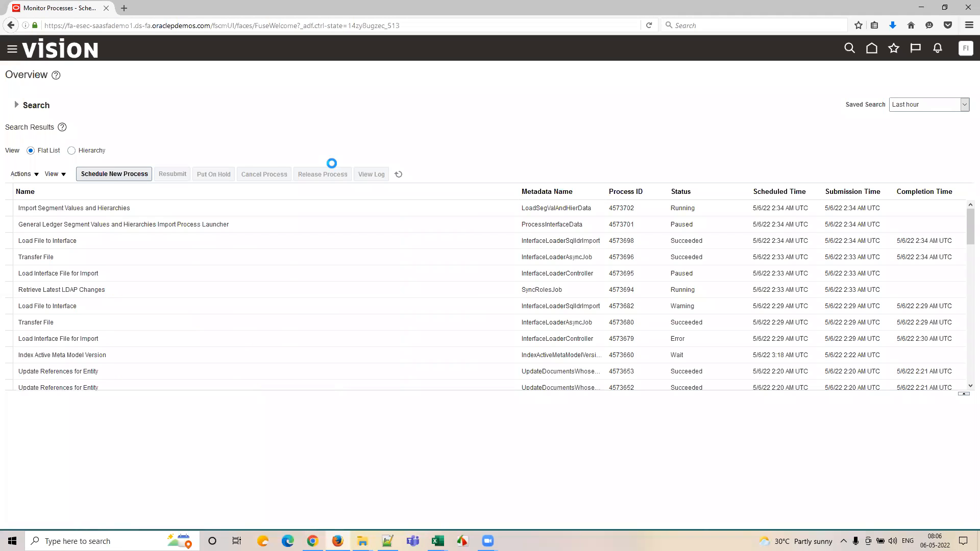
click(398, 175)
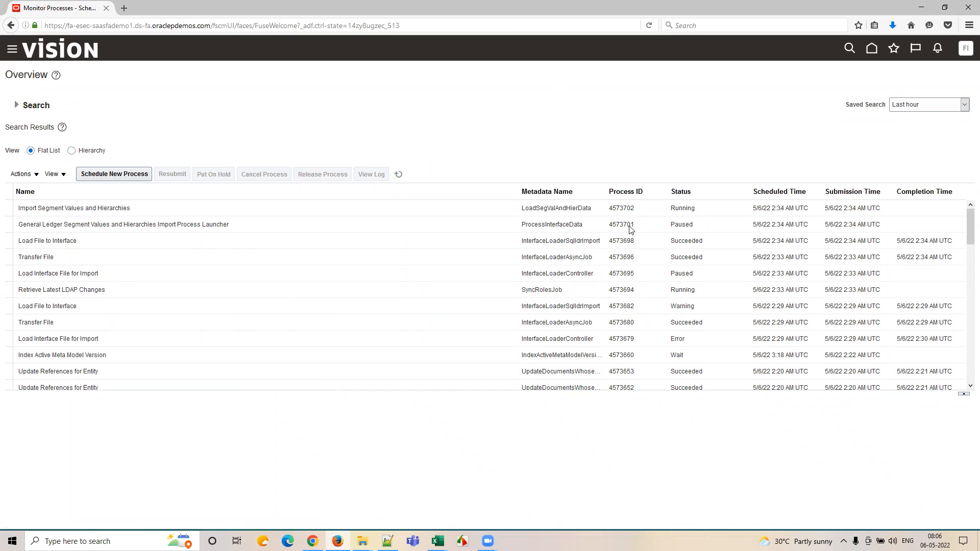
click(400, 174)
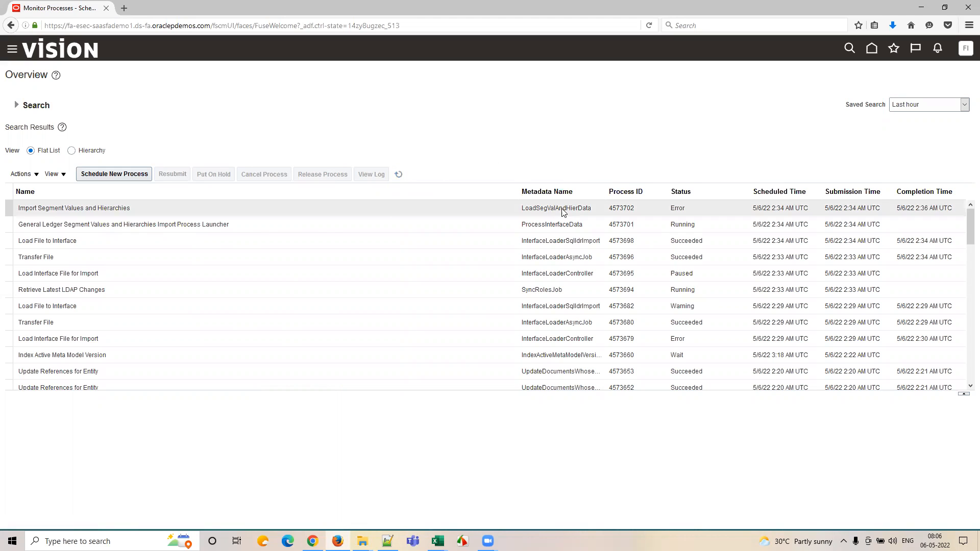
Open the 4573702.txt attachment of Import Segment Values and Hierarchies in Notepad, examine the values that failed validation and minimize the file.
click(372, 208)
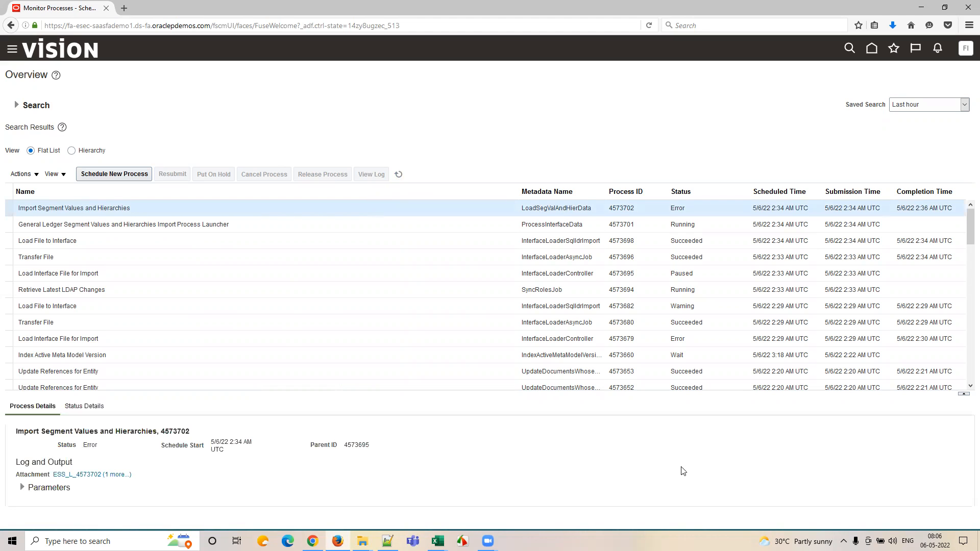
click(117, 475)
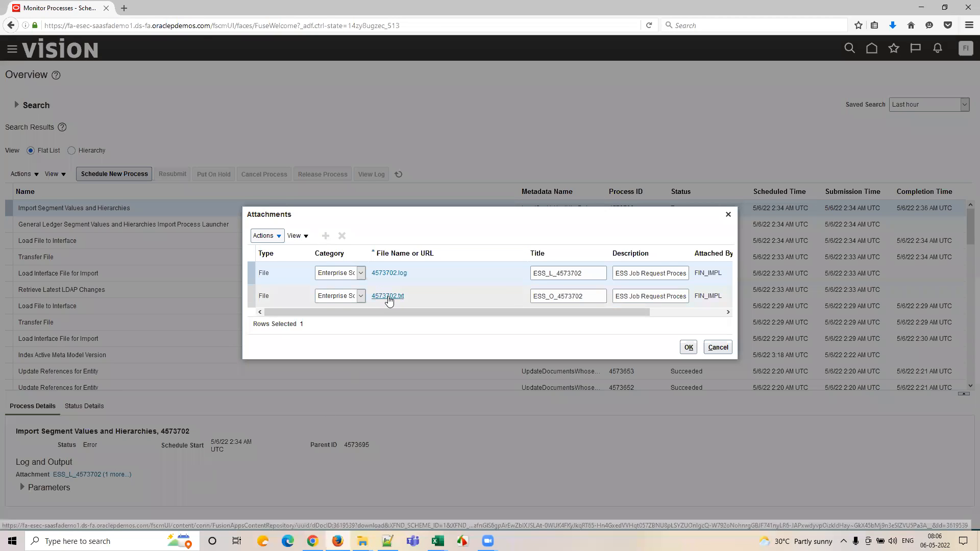
click(389, 297)
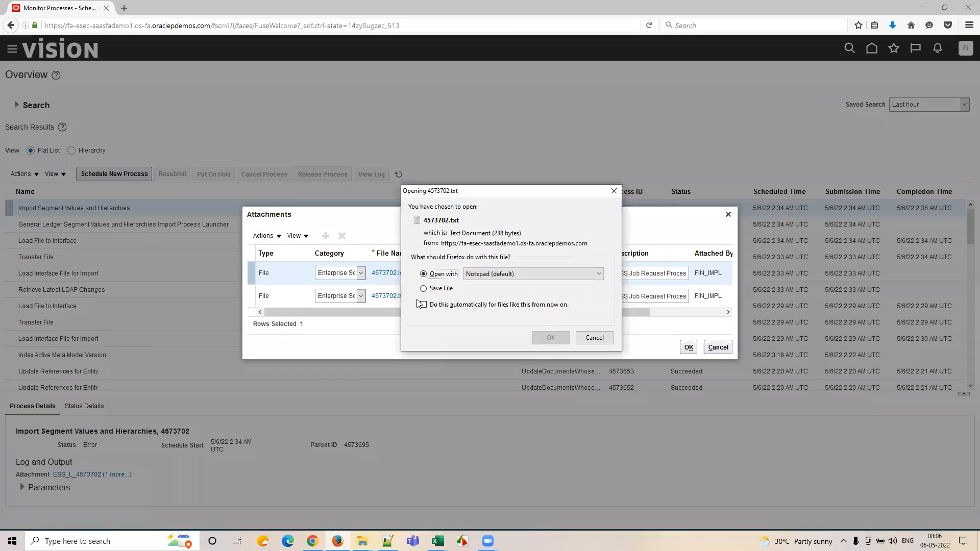
click(540, 336)
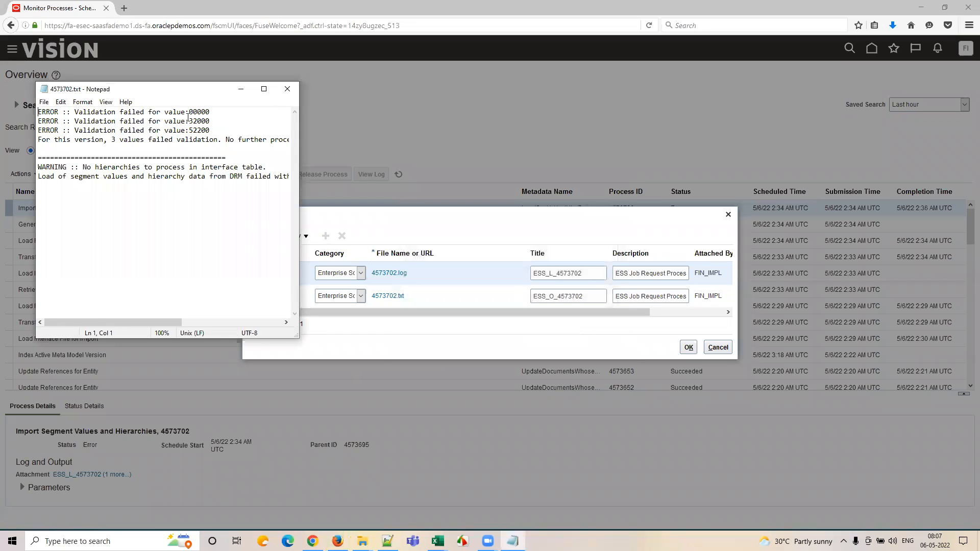
drag(190, 111, 214, 110)
double_click(197, 121)
click(241, 89)
Open the 4573702.log attachment in a maximized Notepad window and examine the validation errors and the count of values to be inserted.
click(381, 274)
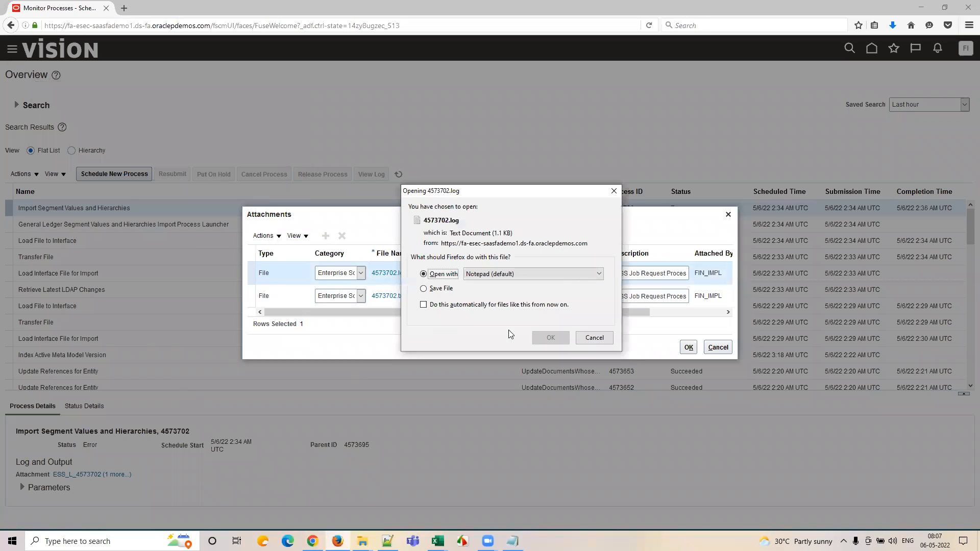
click(540, 337)
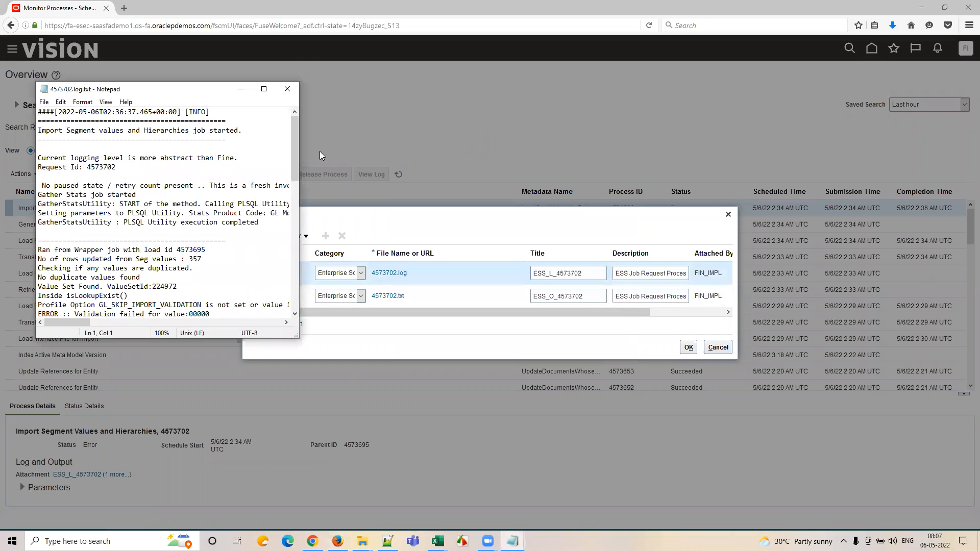
click(264, 89)
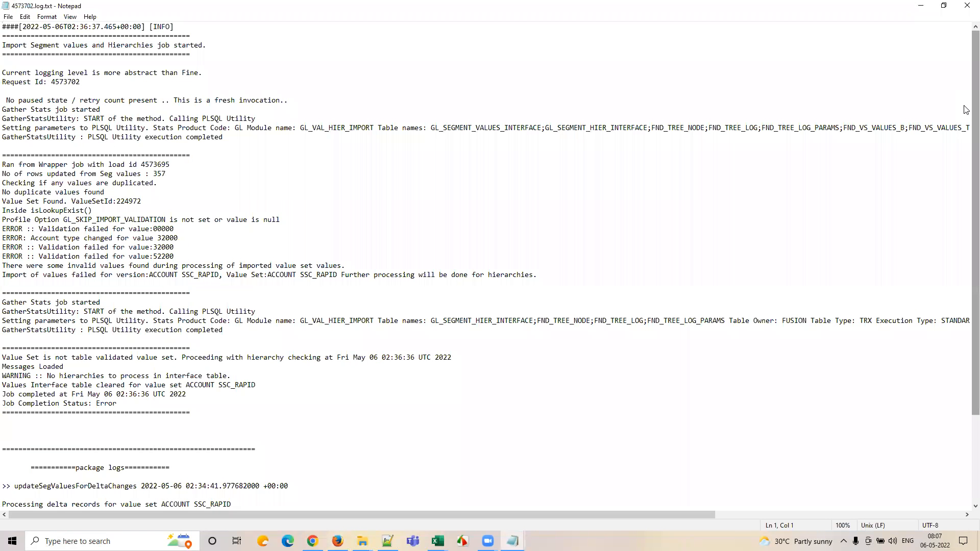
scroll(965, 110, down, 4)
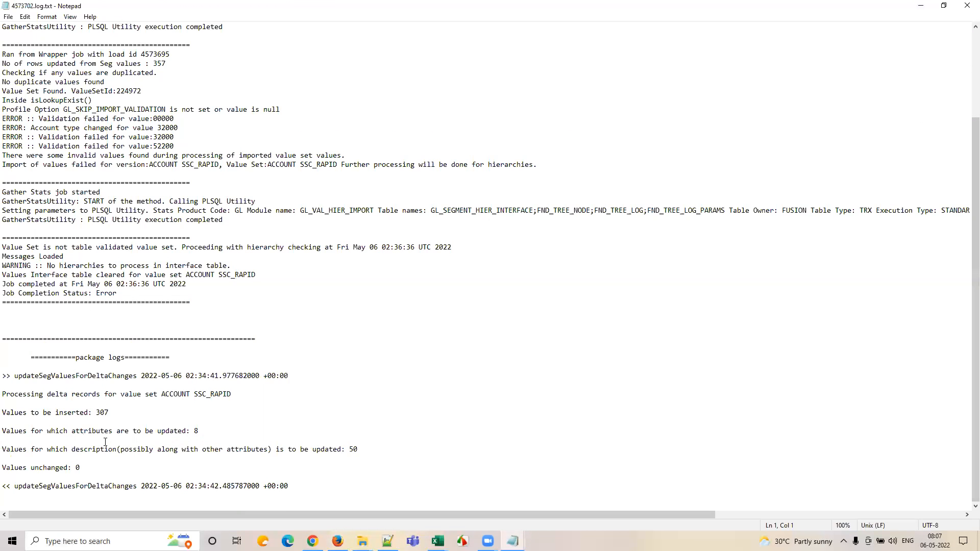
drag(96, 413, 108, 413)
Switch to the Sample COA Account Upload workbook and select all segment values in the Value column to check their count.
mouse_move(437, 541)
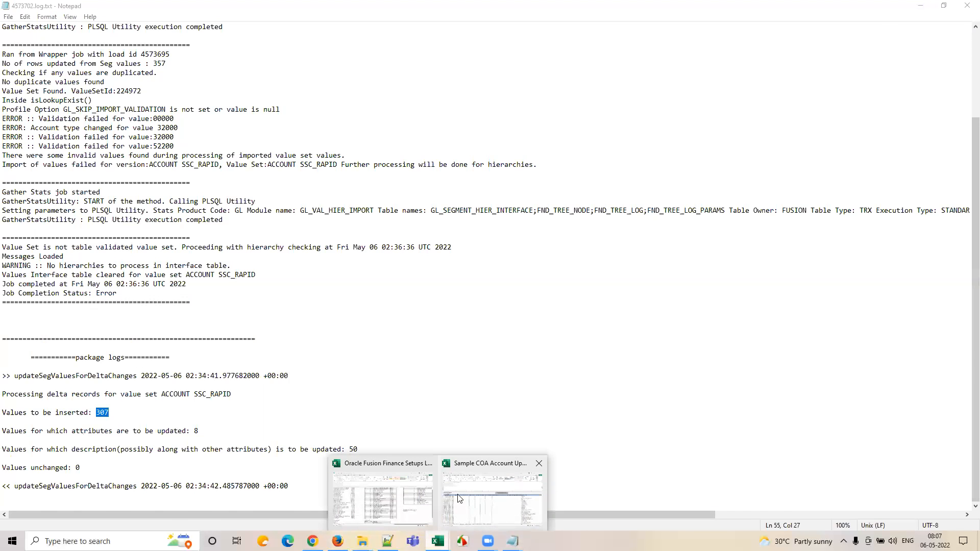
click(497, 490)
drag(119, 238, 119, 231)
mouse_move(119, 231)
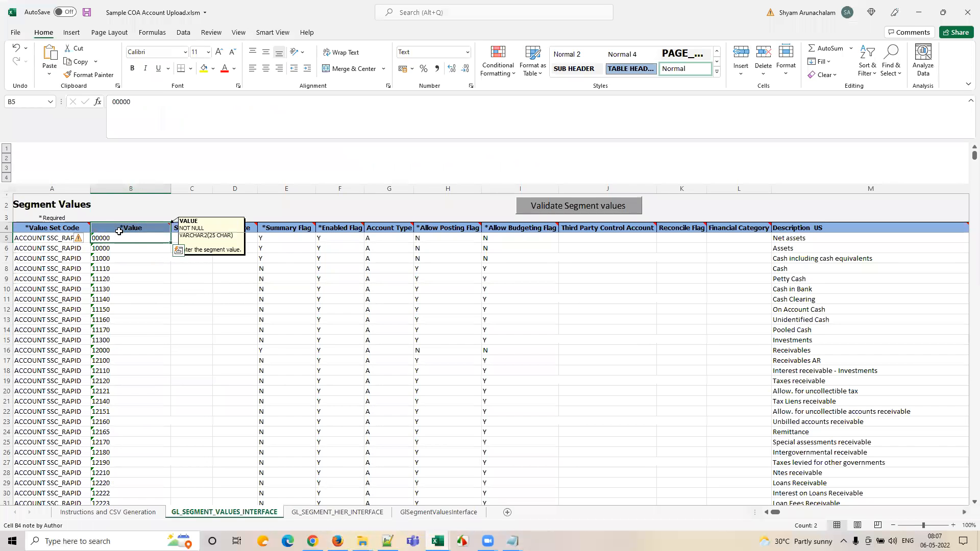
key(ctrl+shift+Down)
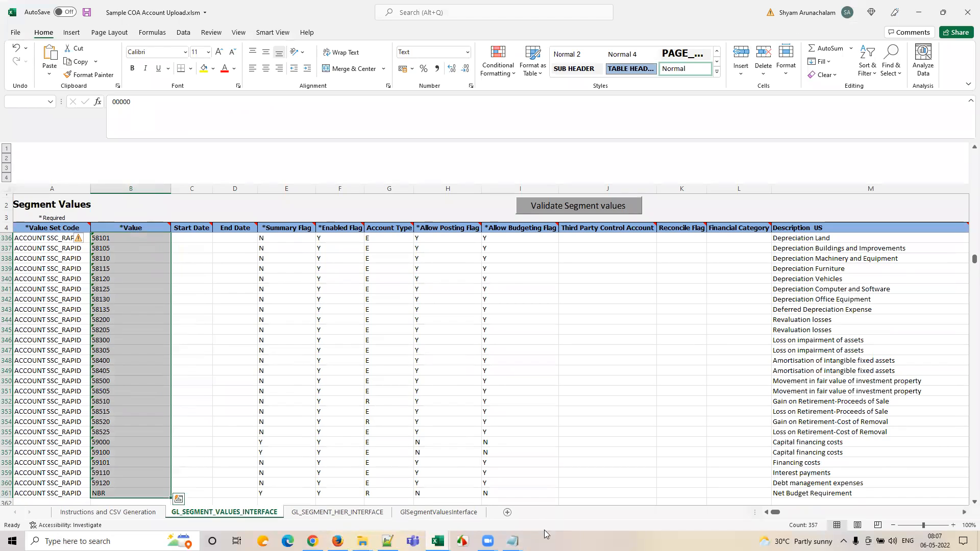
Return to the 4573702 log in Notepad and examine the description-update count and the validation errors near the beginning.
mouse_move(512, 541)
click(531, 521)
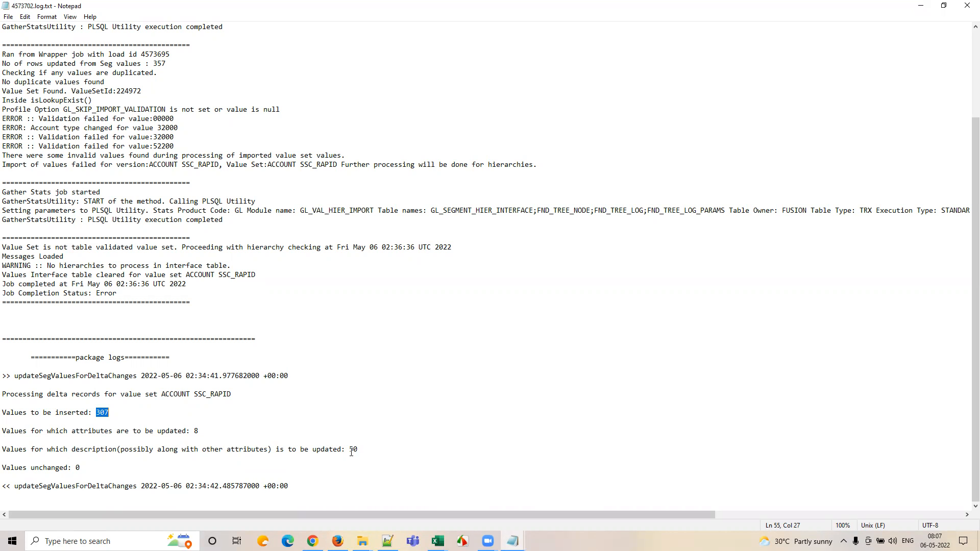
drag(350, 451, 359, 451)
scroll(195, 294, up, 4)
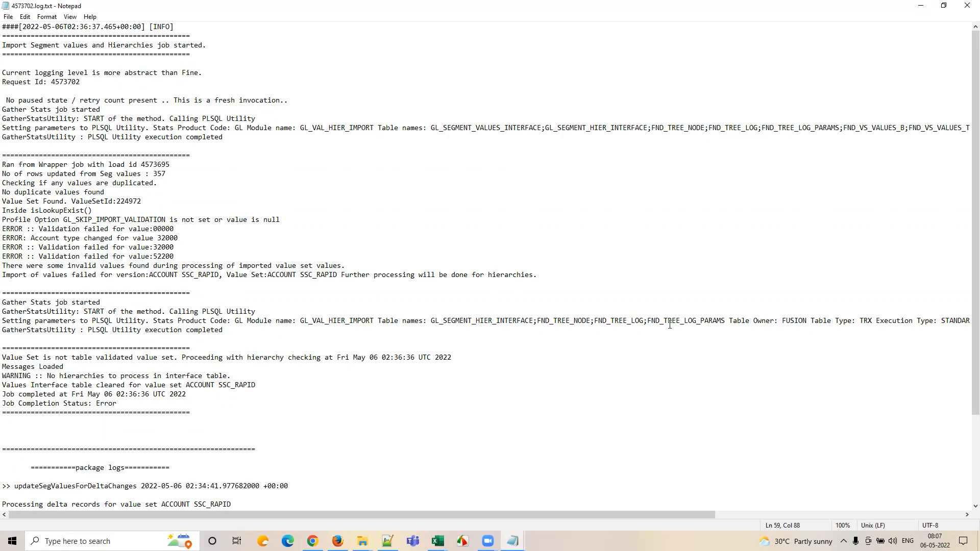
drag(621, 515, 307, 455)
Go back to the Sample COA Account Upload workbook and review the value set code and value in the first data row.
mouse_move(438, 541)
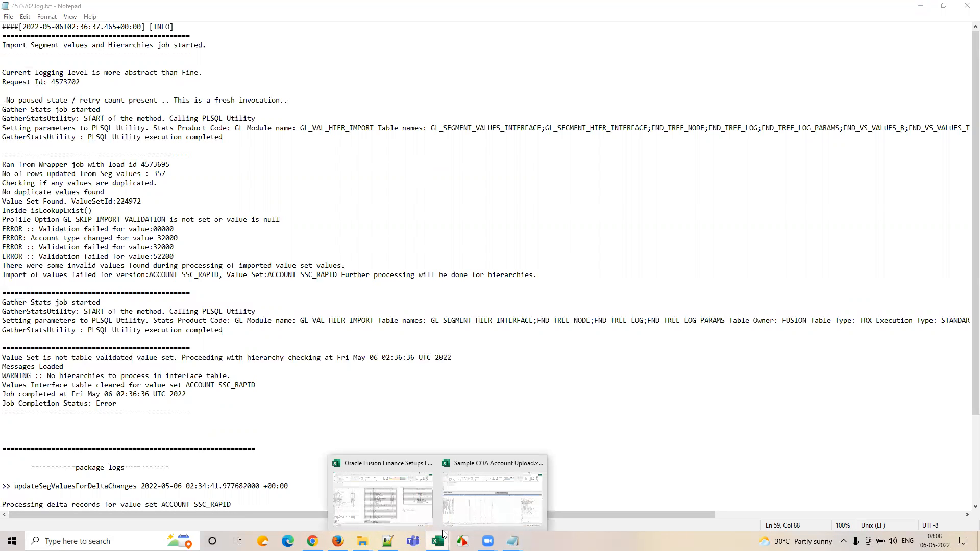
click(487, 509)
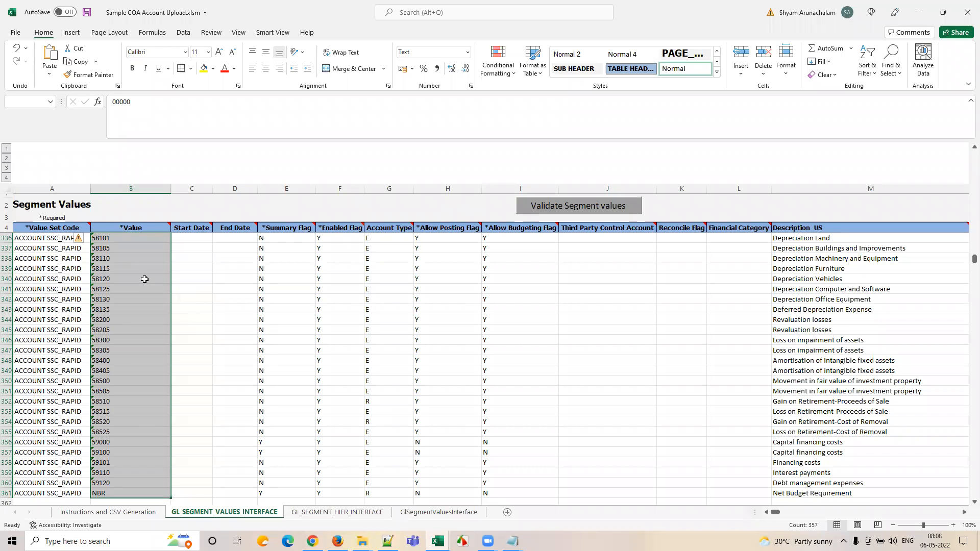
scroll(143, 318, up, 10)
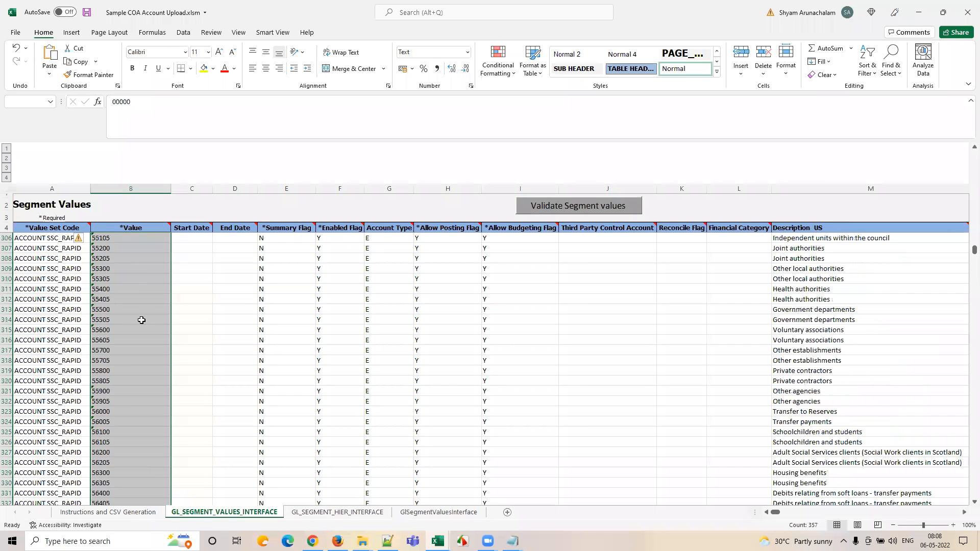
click(143, 318)
key(ctrl+Up)
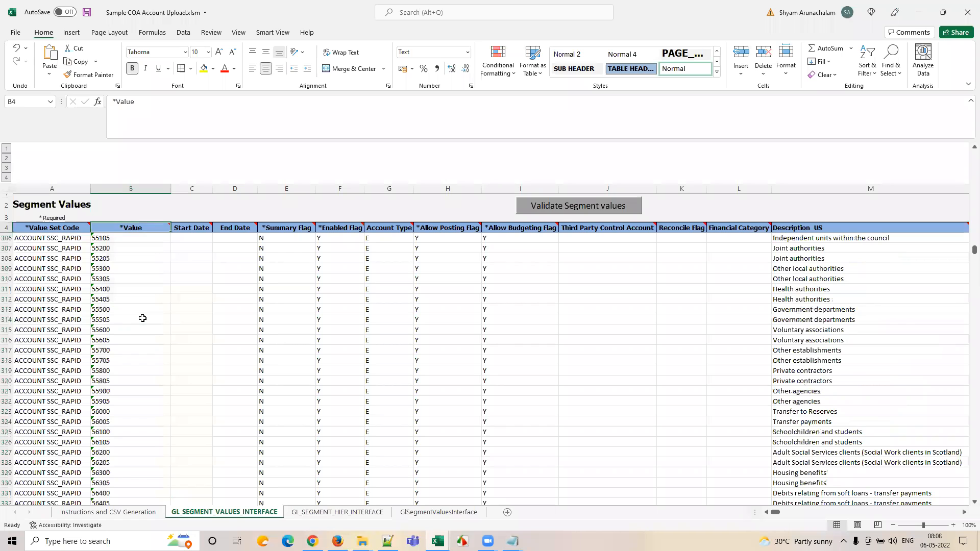
key(Down)
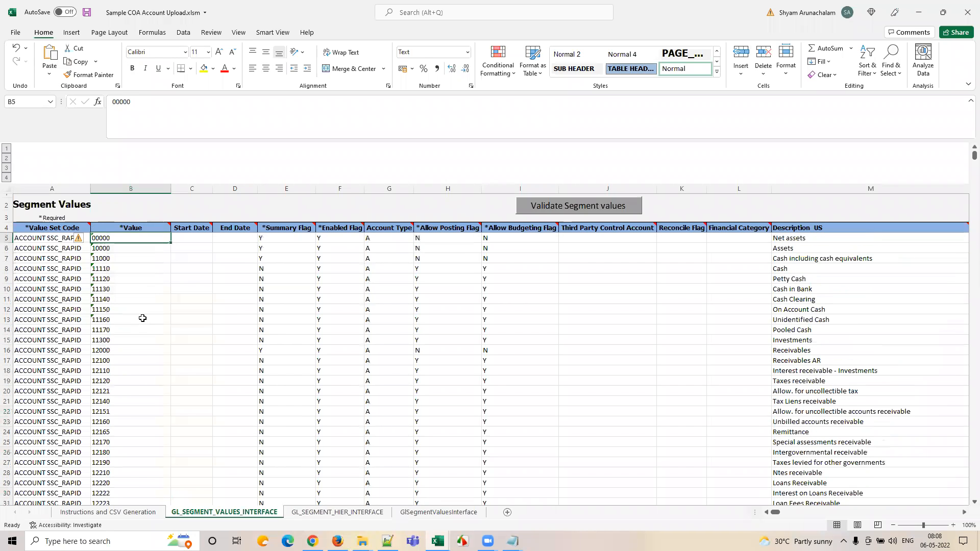
click(33, 240)
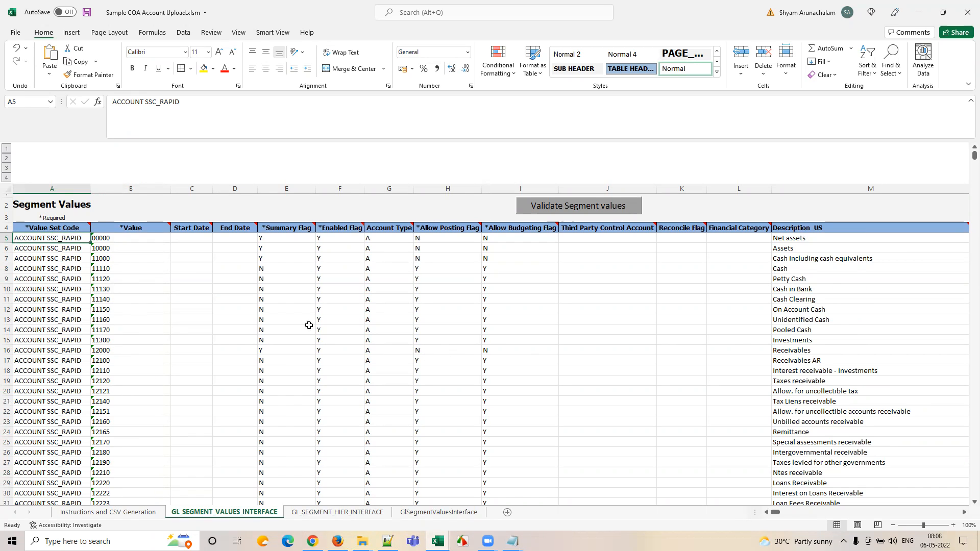
click(118, 240)
Compare the Import Segment Values and Hierarchies documentation page in Chrome with the value set code in the Sample COA Account Upload workbook.
click(313, 541)
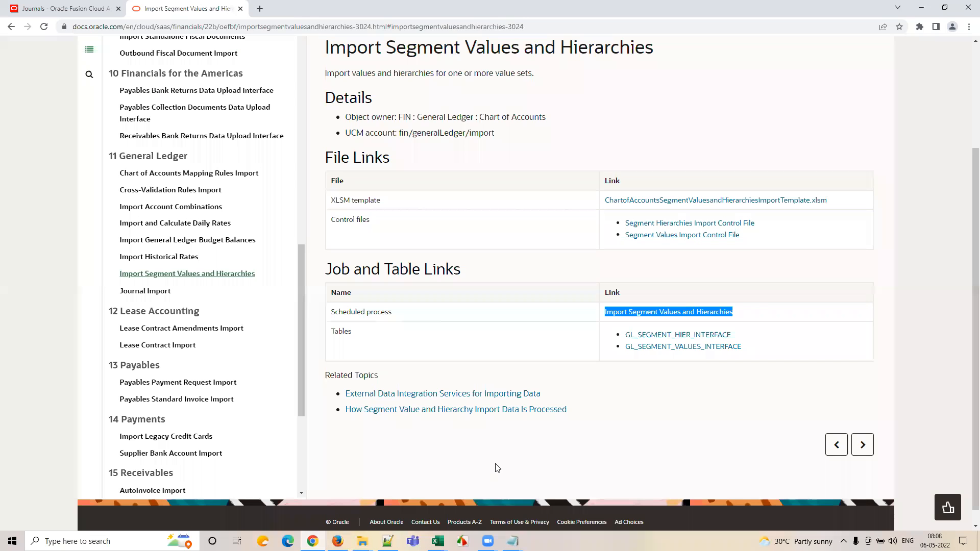
key(alt+Tab)
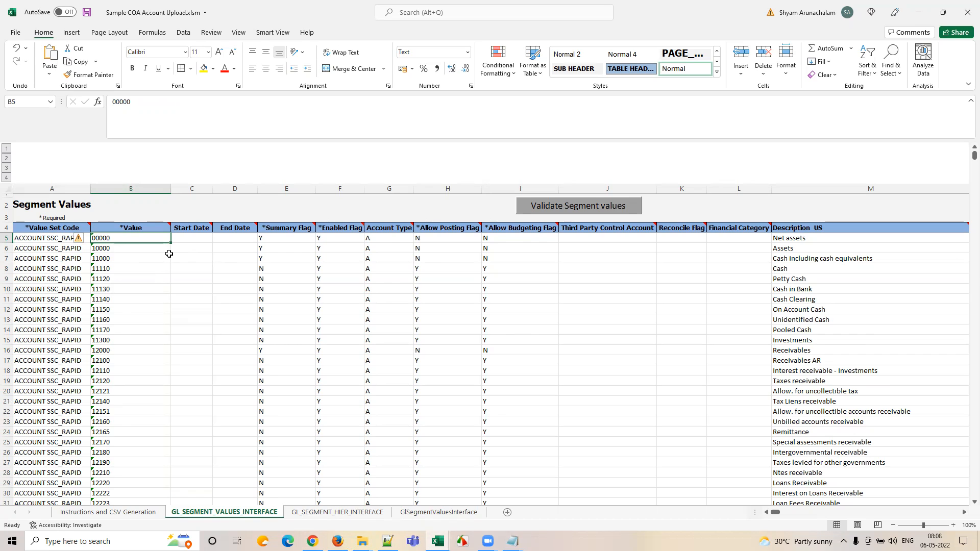
click(39, 239)
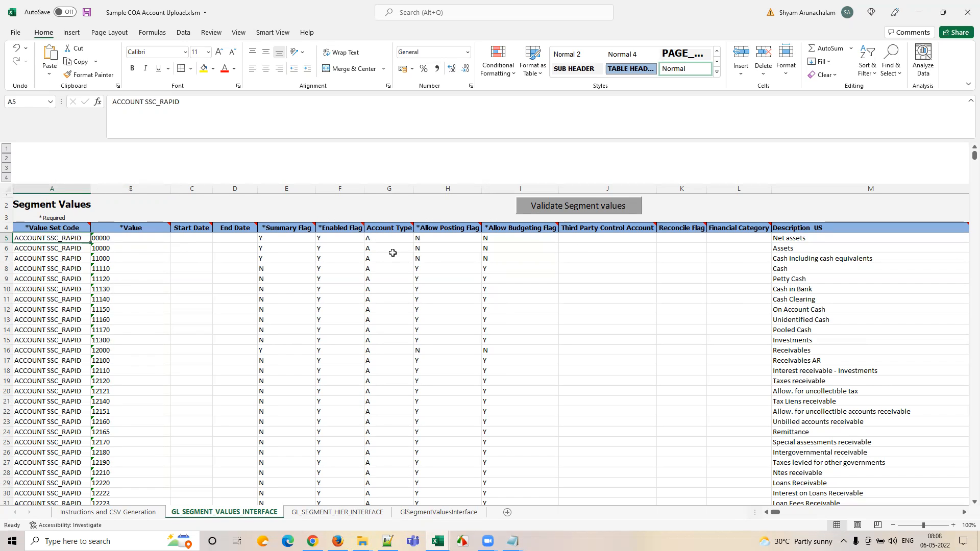
click(313, 541)
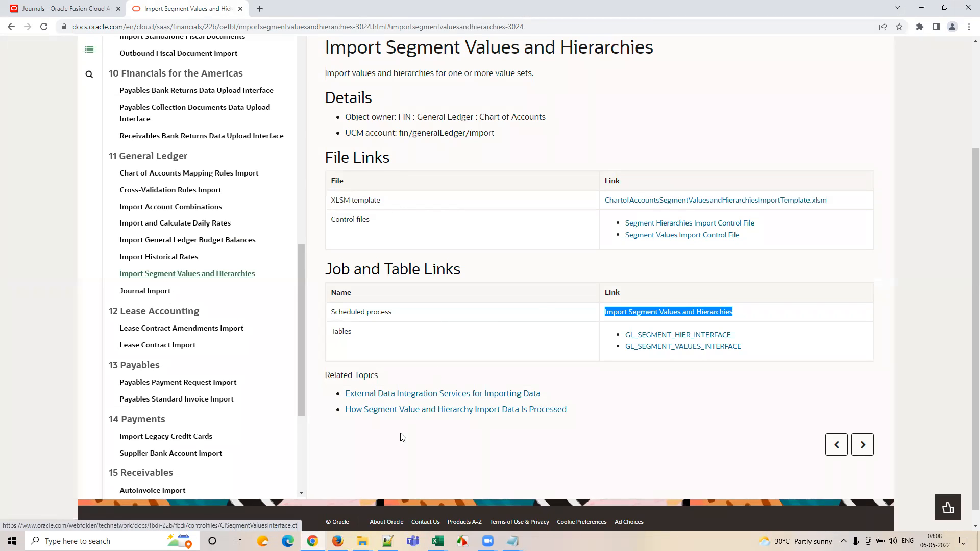
click(437, 541)
click(467, 510)
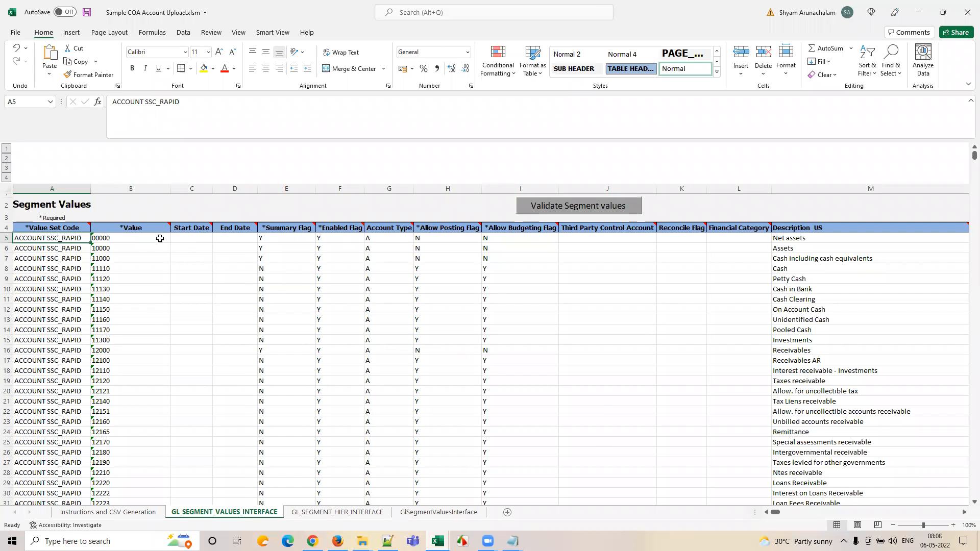
Select the values 00000 to 11300, close the Sample COA Account Upload workbook and review the Oracle Fusion Finance Setups List.
drag(158, 236, 158, 337)
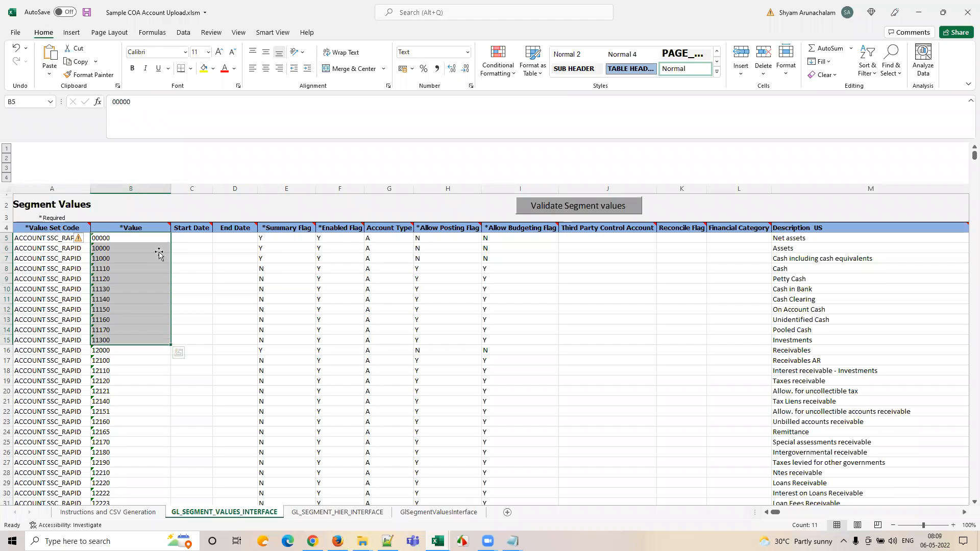
click(220, 249)
click(966, 14)
click(447, 290)
click(480, 301)
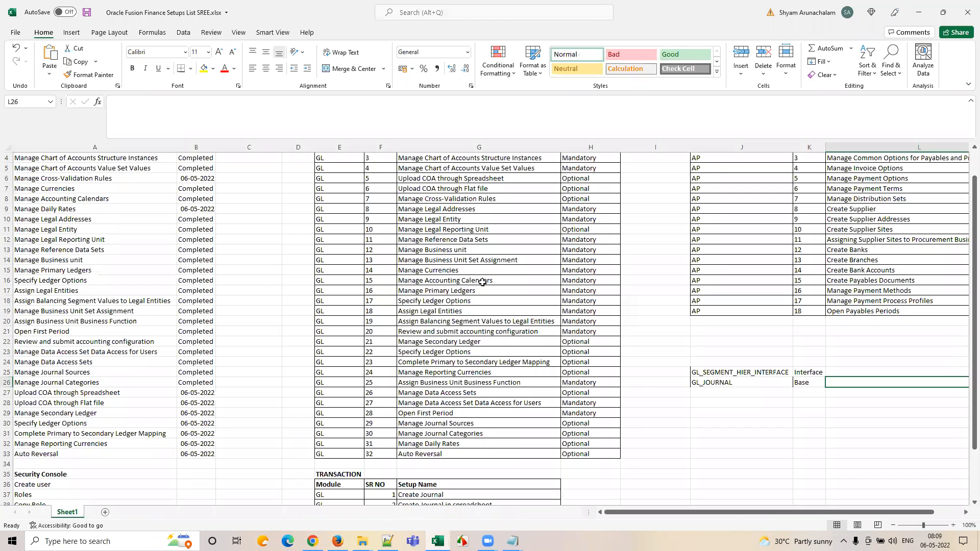
scroll(483, 282, up, 1)
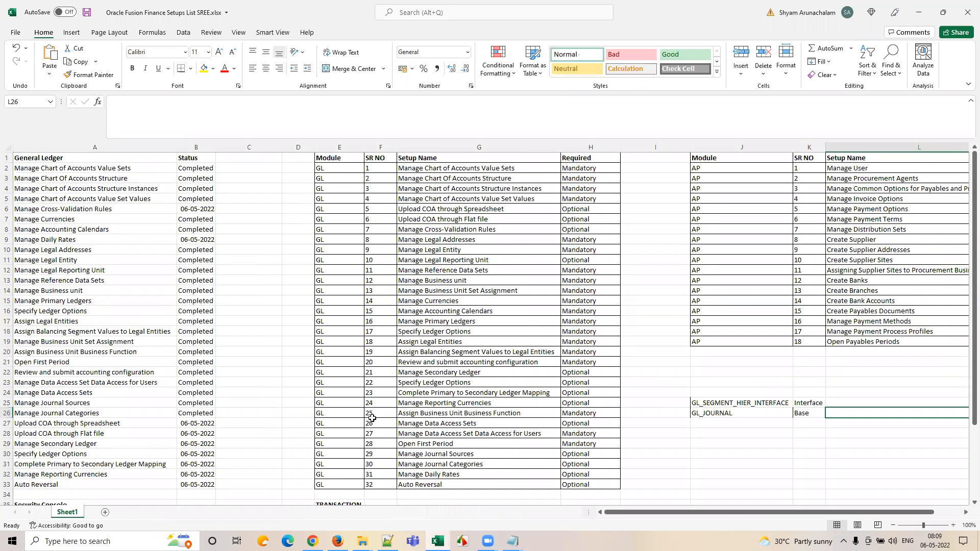
Close the Import Segment Values and Hierarchies attachments in Firefox, return to the Oracle home page and close both 4573702 Notepad files.
click(313, 541)
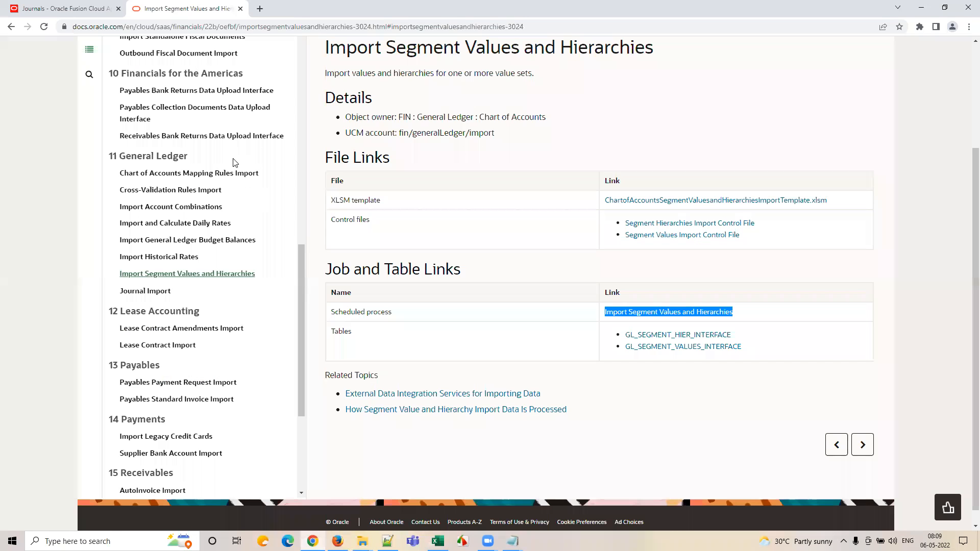
click(338, 541)
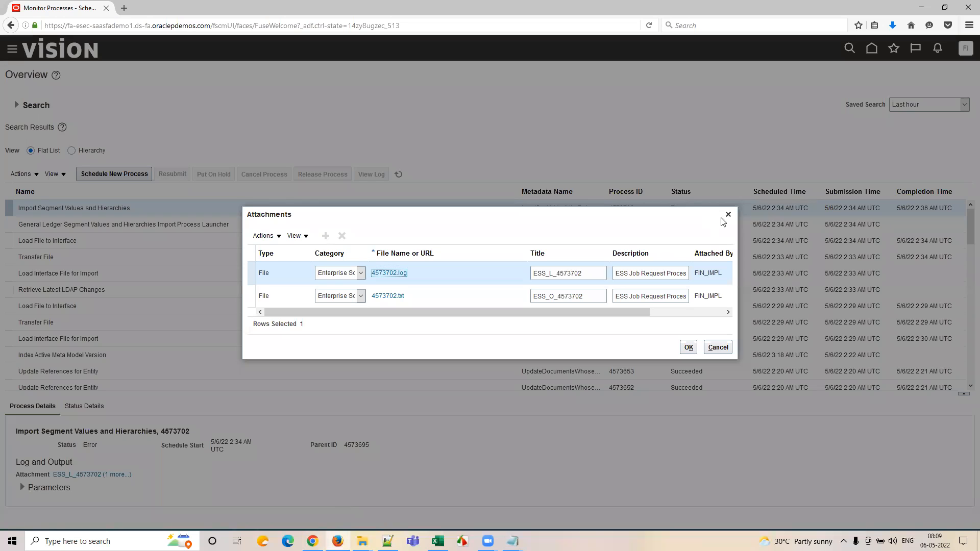
click(728, 215)
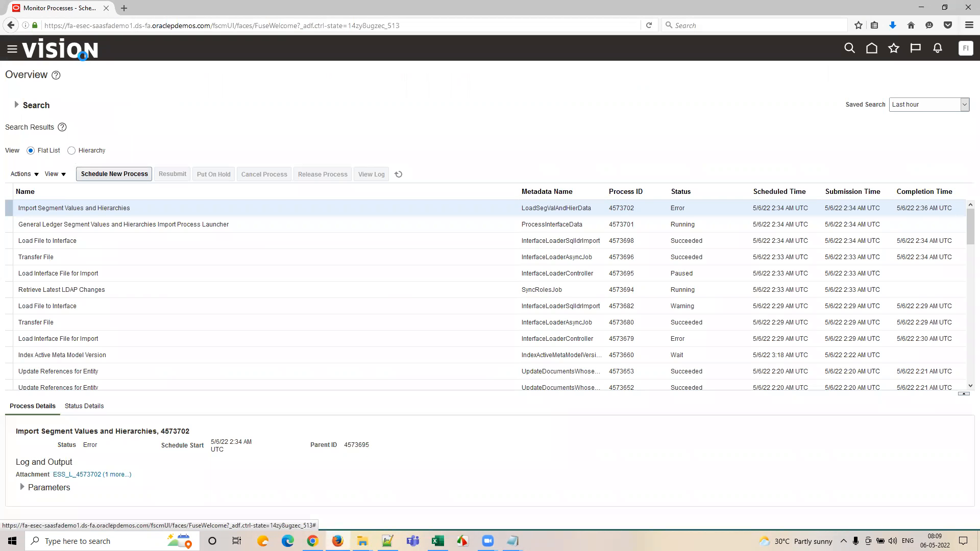
mouse_move(513, 541)
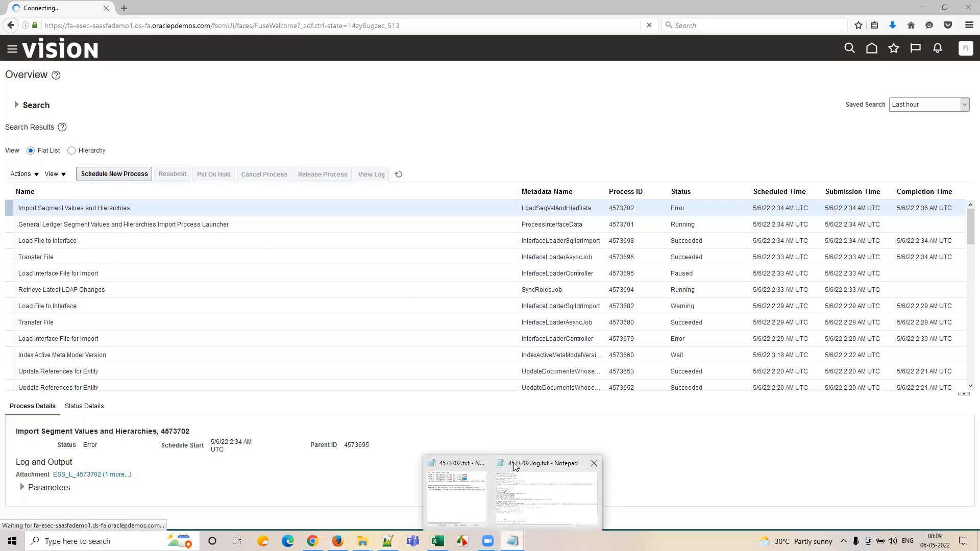
click(483, 464)
click(558, 463)
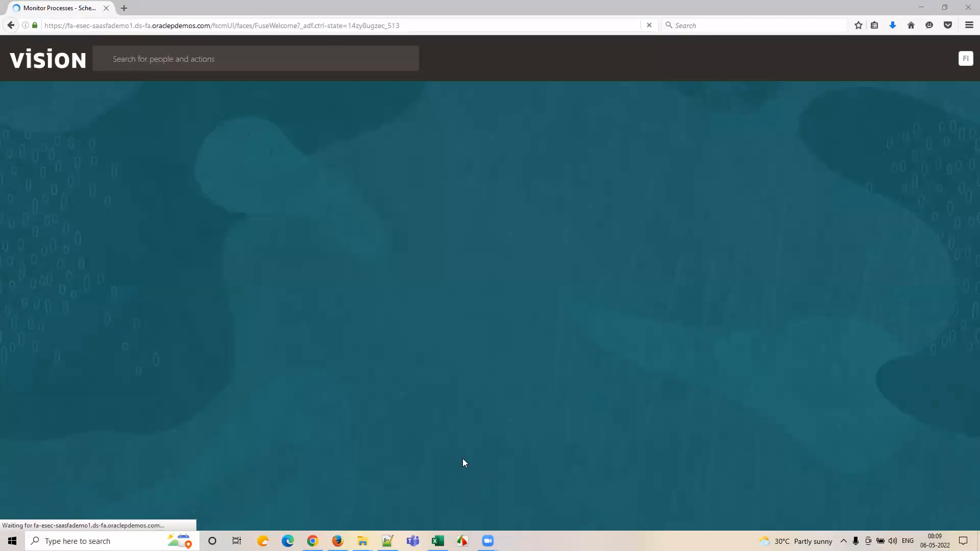
Switch to File Explorer and open Sample FLAT File upload.xlsx from the Train folder.
click(437, 541)
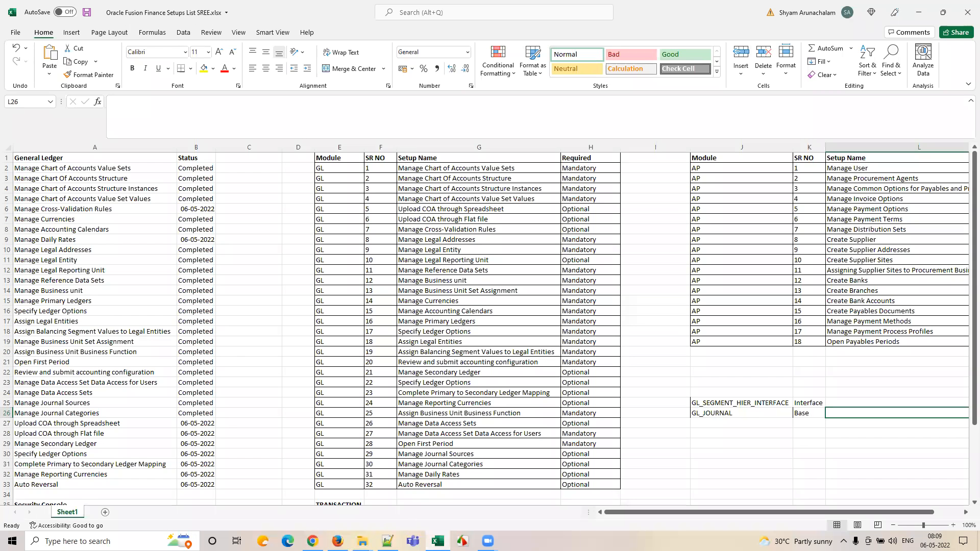
mouse_move(363, 541)
click(329, 493)
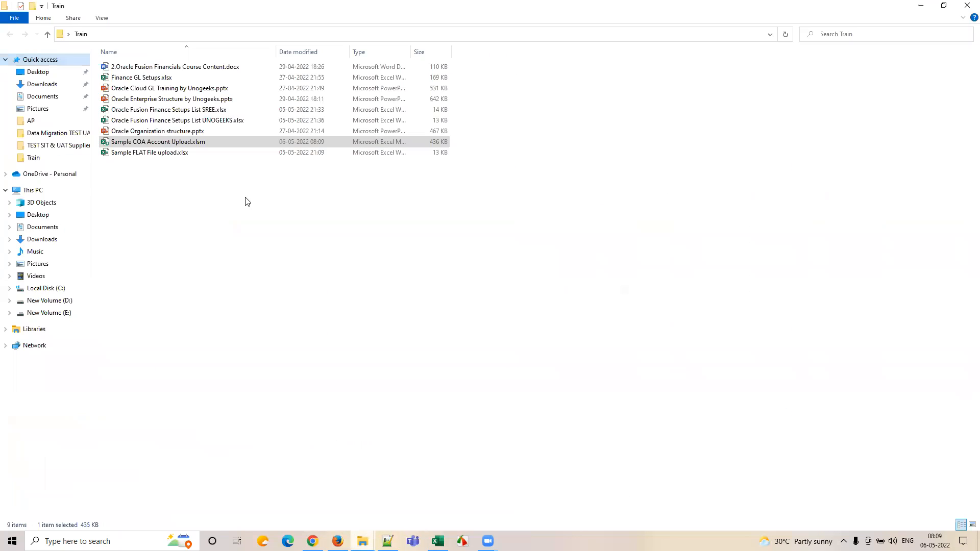
double_click(174, 152)
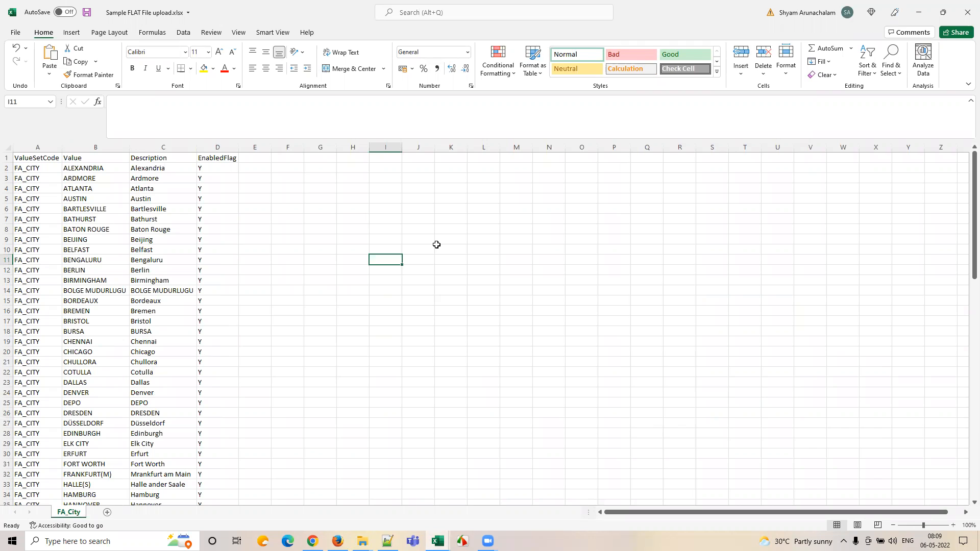
Enter a pipe character (|) in cell I11 beside the FA_CITY values, and clear the cell again.
click(398, 302)
double_click(388, 262)
click(384, 277)
click(376, 260)
click(387, 290)
click(384, 261)
text(|)
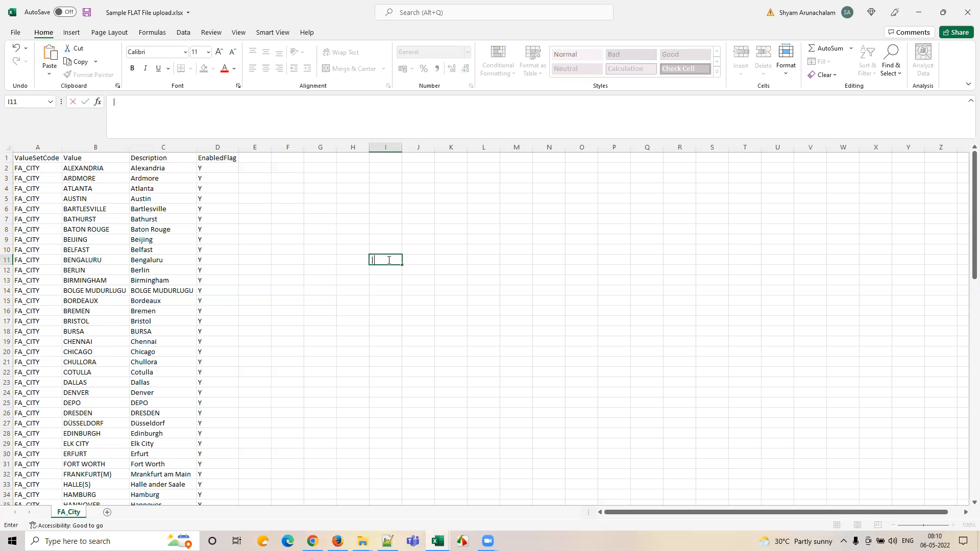
click(351, 277)
click(381, 262)
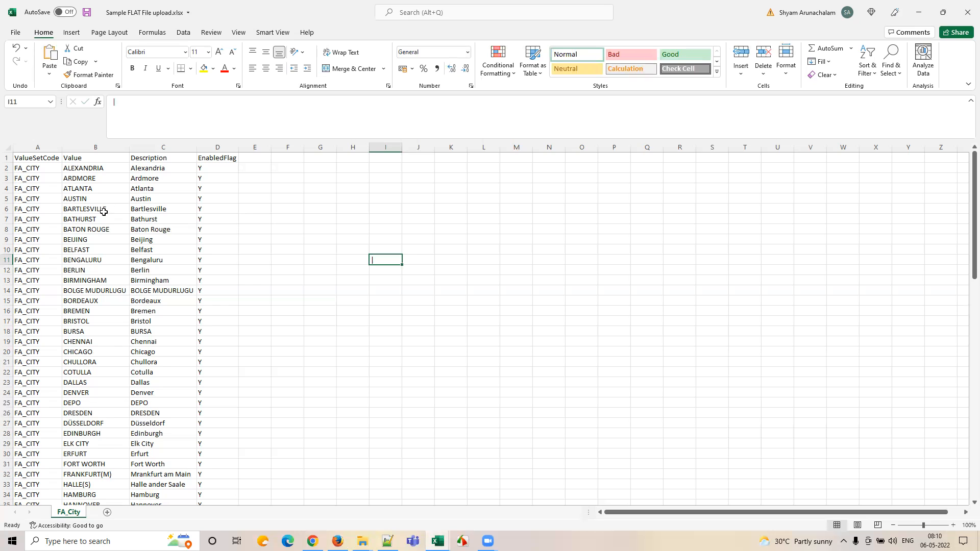
click(377, 270)
click(373, 261)
click(371, 222)
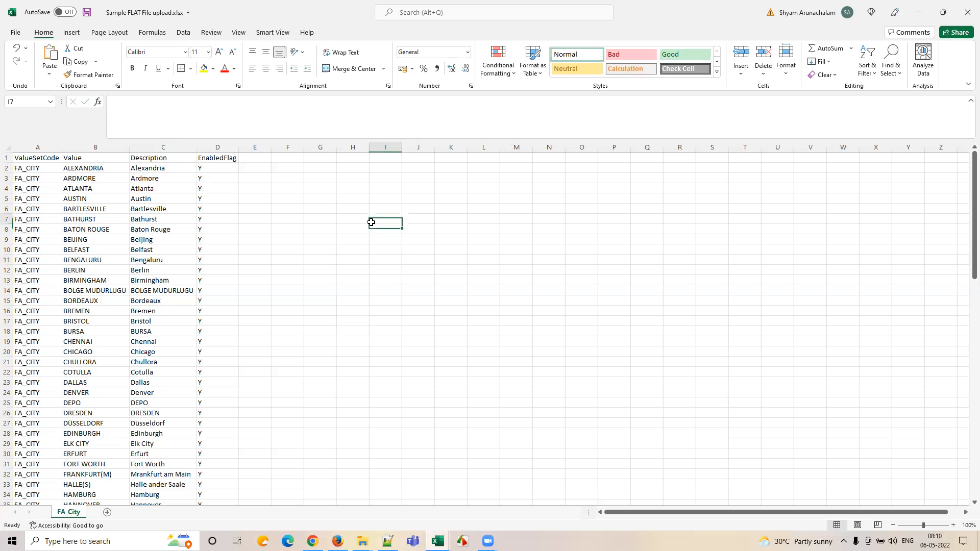
Save and close the Sample FLAT File upload and Oracle Fusion Finance Setups List SREE workbooks.
click(962, 19)
click(444, 283)
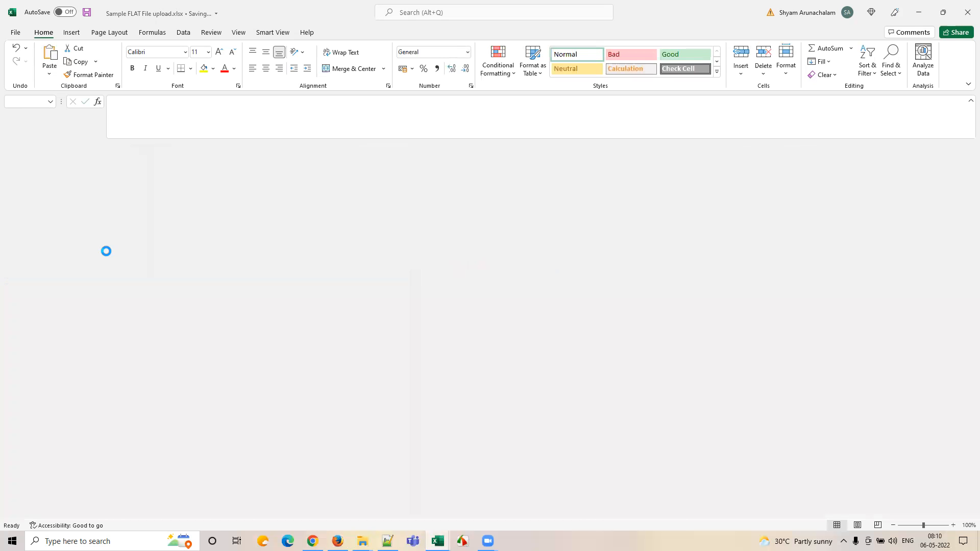
click(967, 12)
click(445, 290)
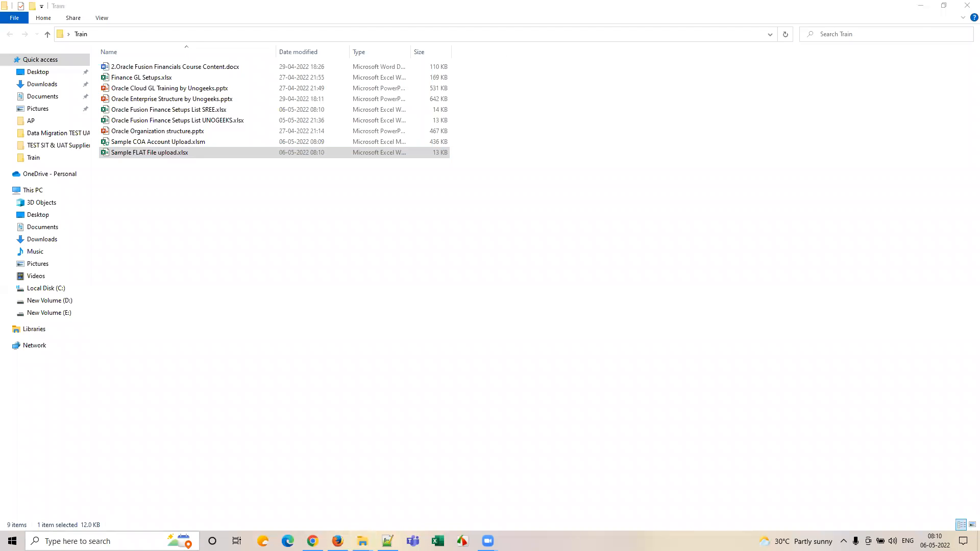
Search Windows for the date and time settings and open the region's Customize Format dialog for numbers.
click(77, 542)
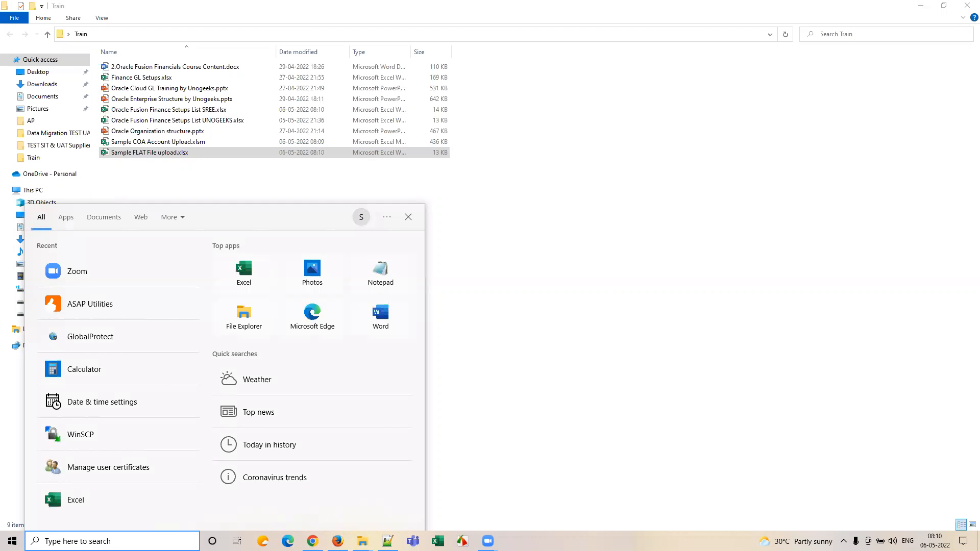
text(t)
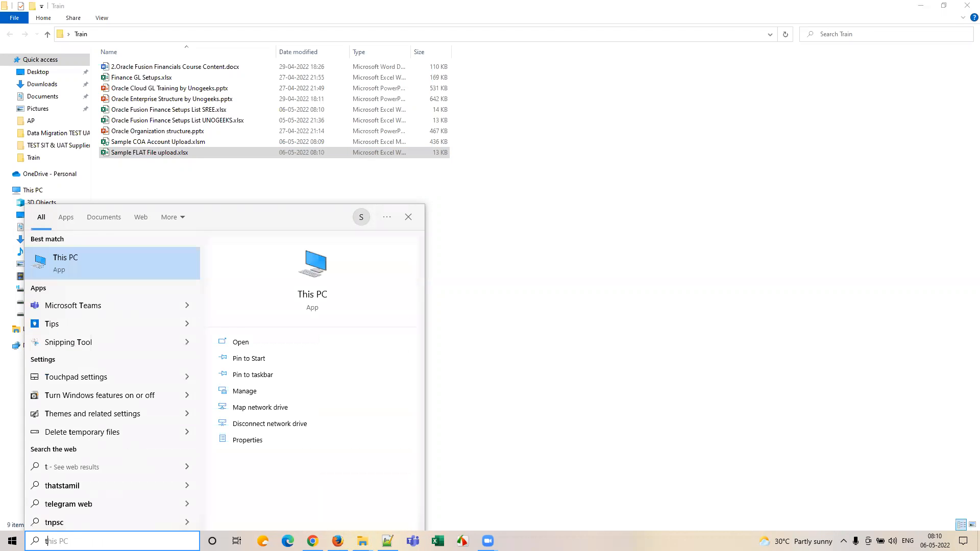
text(ime)
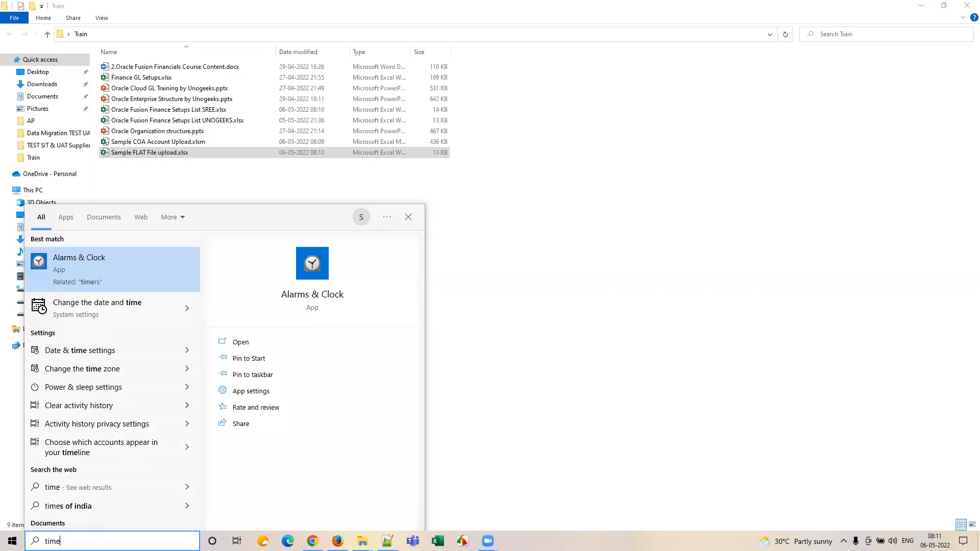
key(Down)
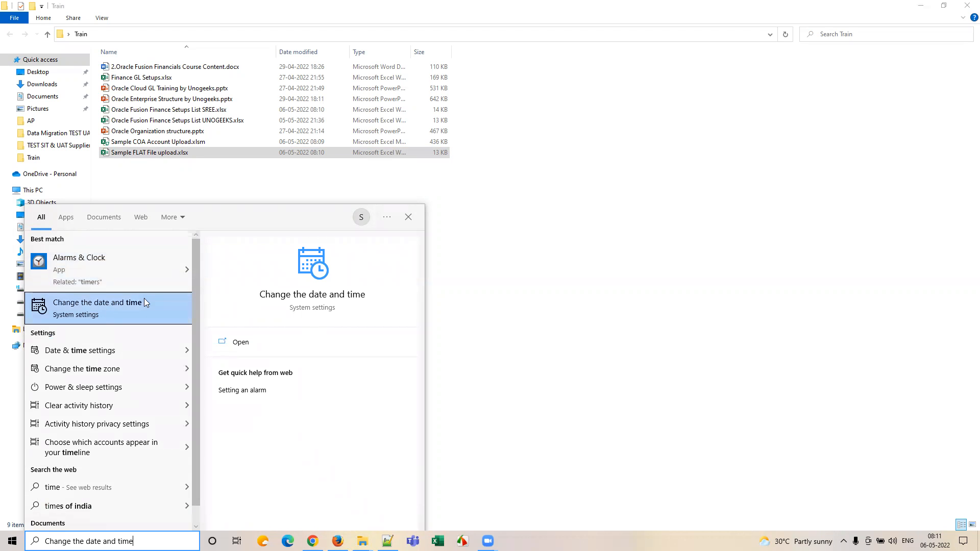
click(120, 305)
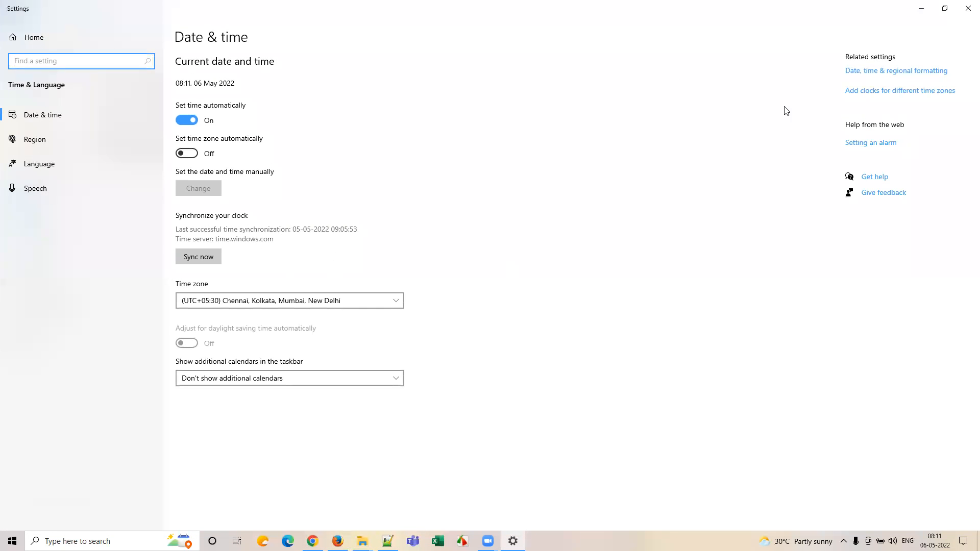
click(882, 74)
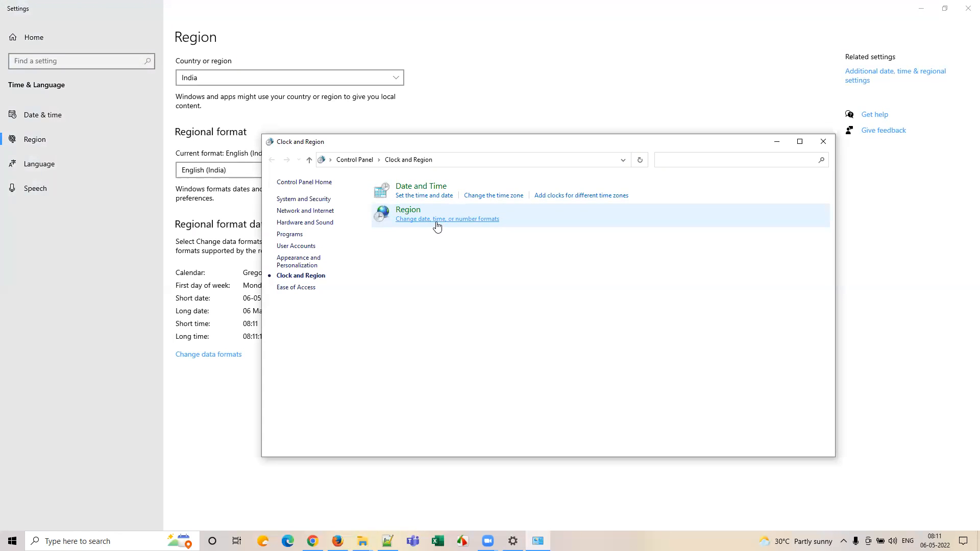
click(474, 225)
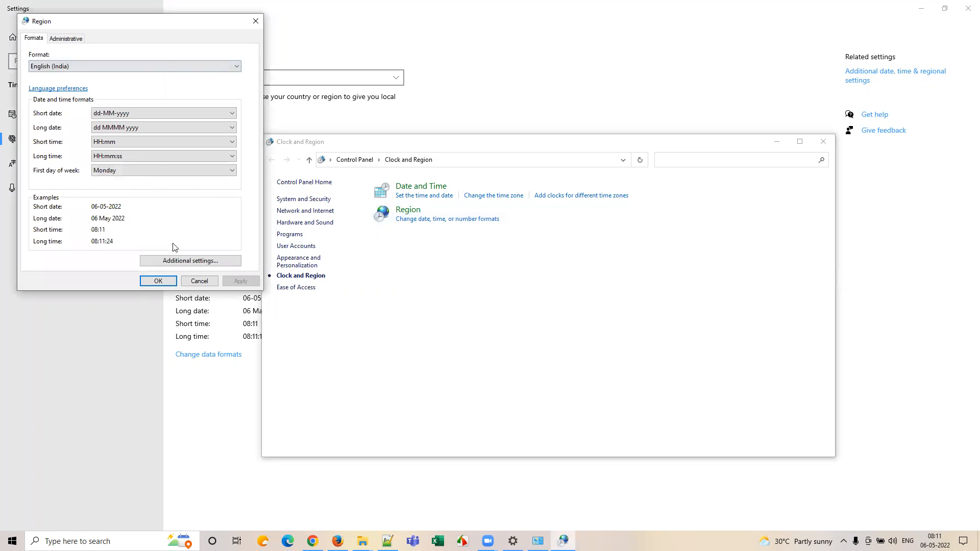
click(180, 263)
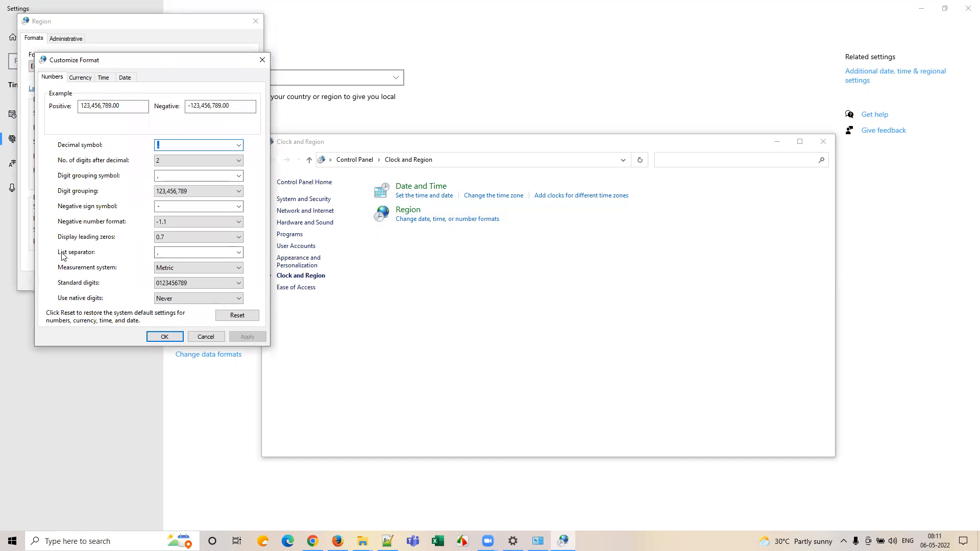
Change the list separator in the number format, apply the regional settings and close the Clock and Region window.
click(176, 252)
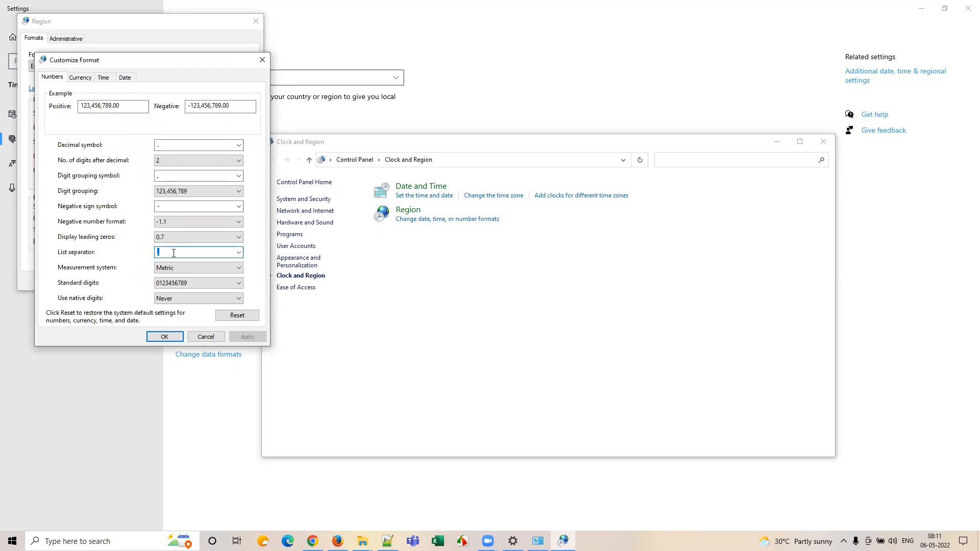
key(BackSpace)
click(165, 336)
click(236, 282)
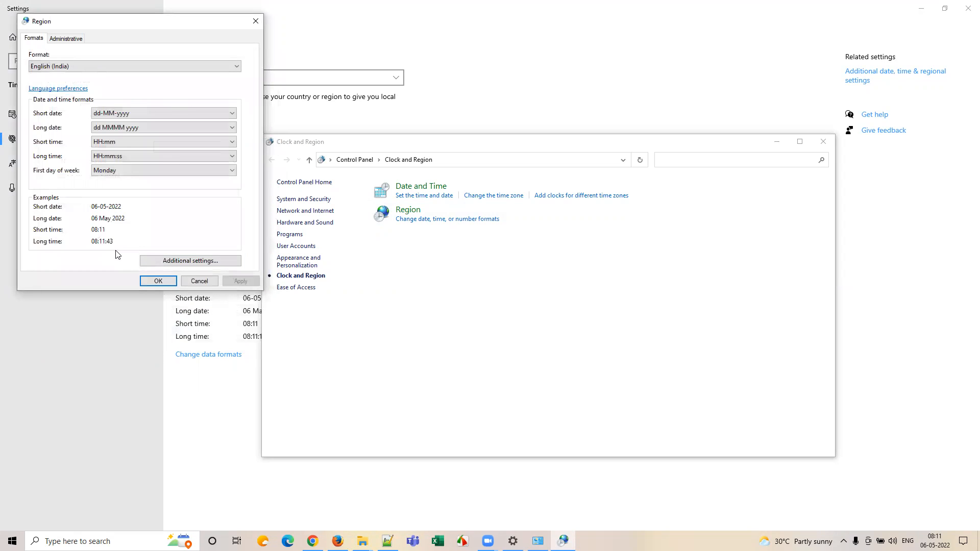
click(154, 282)
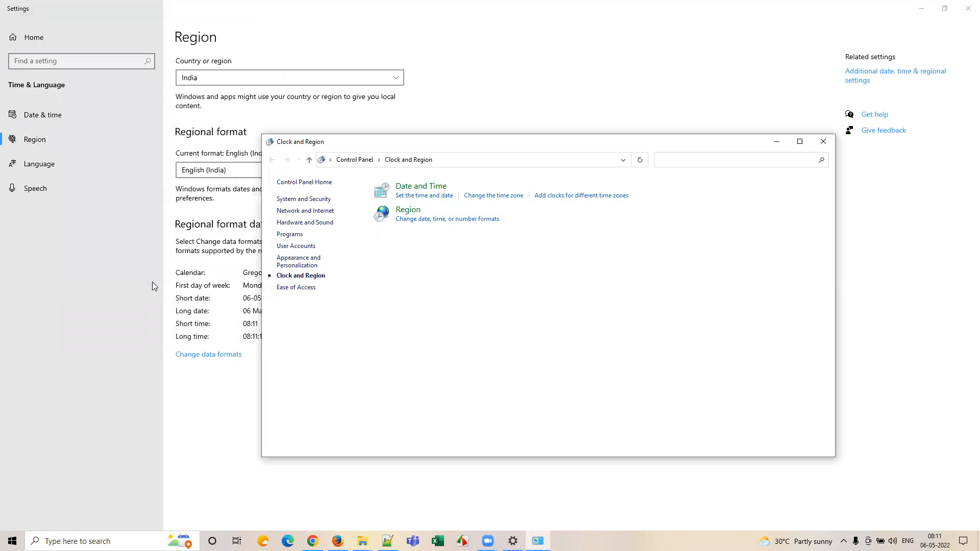
click(823, 143)
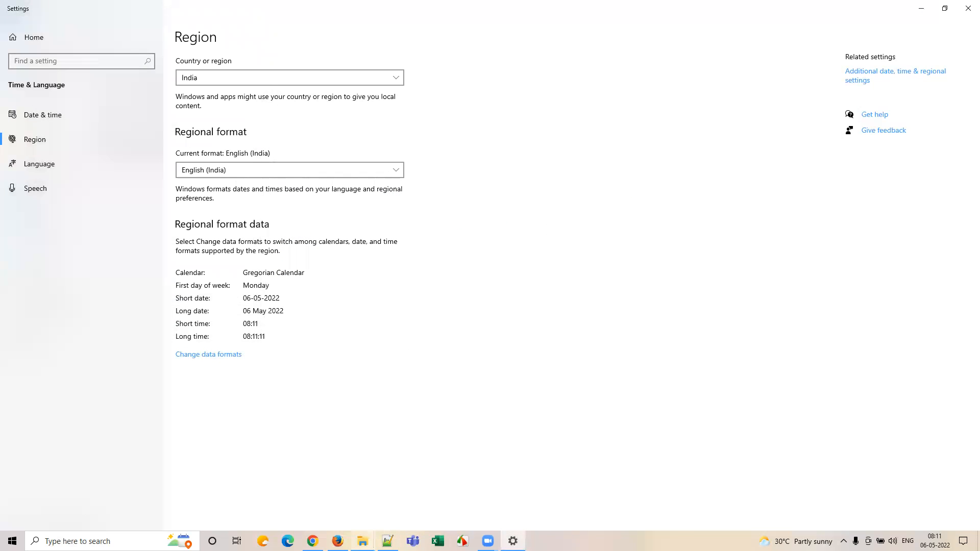
Reopen Sample FLAT File upload.xlsx, review its Save As options for Desktop > Train and close the workbook.
mouse_move(362, 541)
click(316, 490)
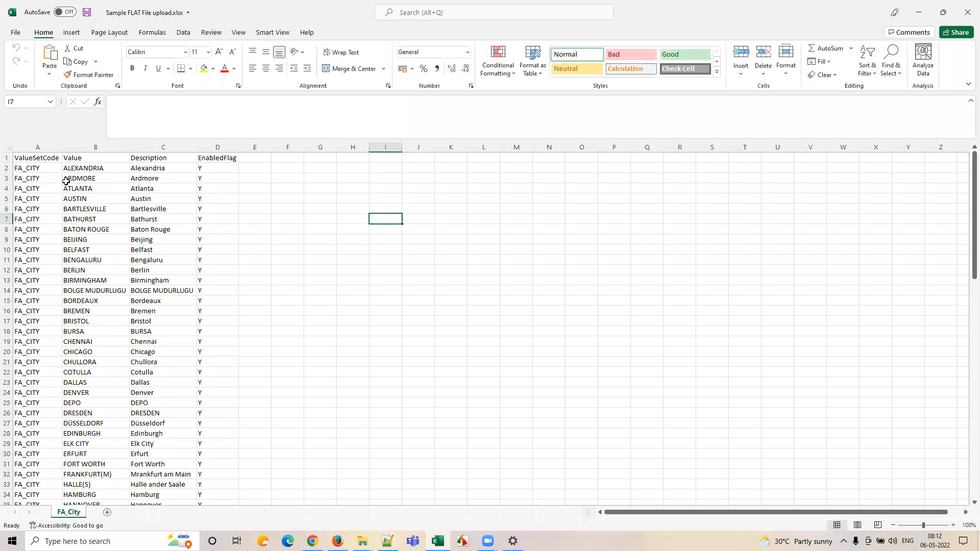
click(16, 33)
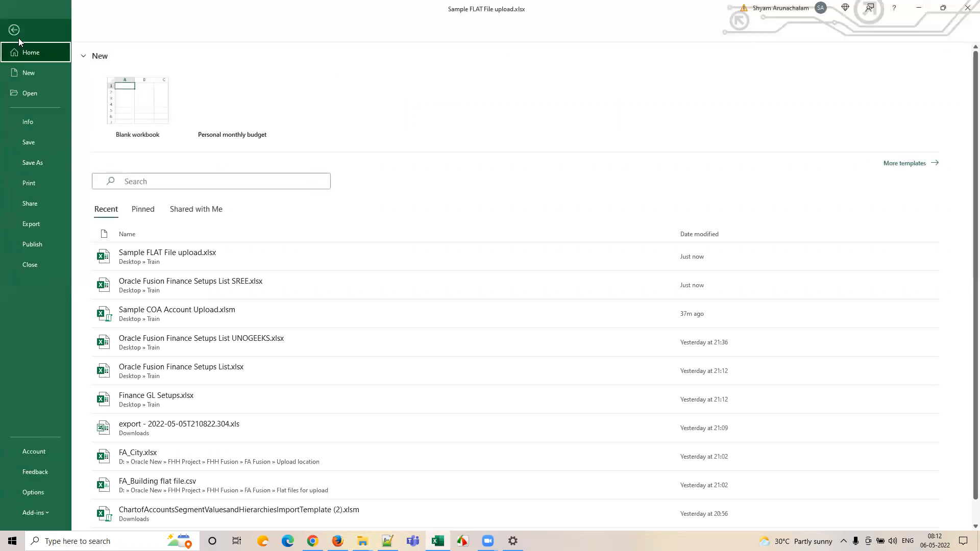
click(49, 163)
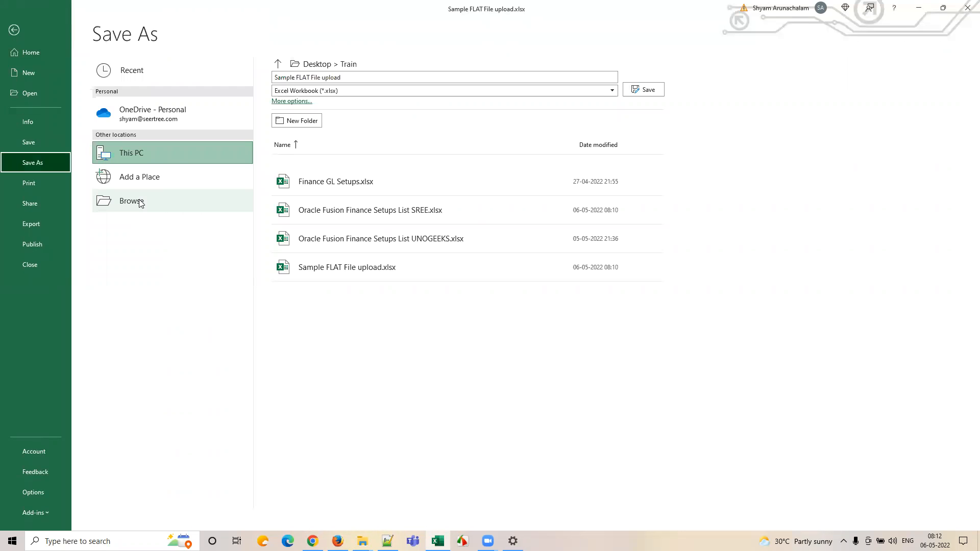
click(968, 8)
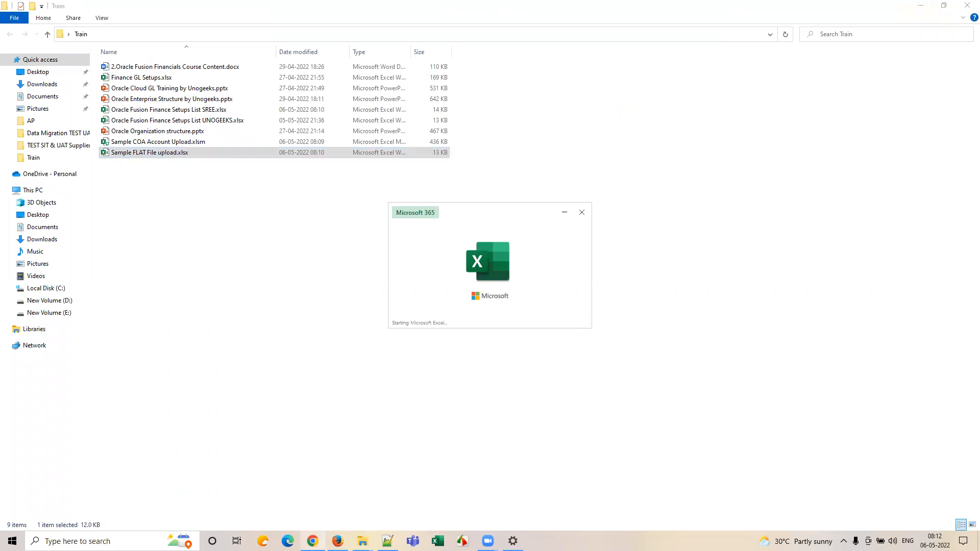
Open Setup and Maintenance from the Oracle Fusion Journals page in Chrome and switch the setup offering to Financials.
click(313, 540)
click(77, 8)
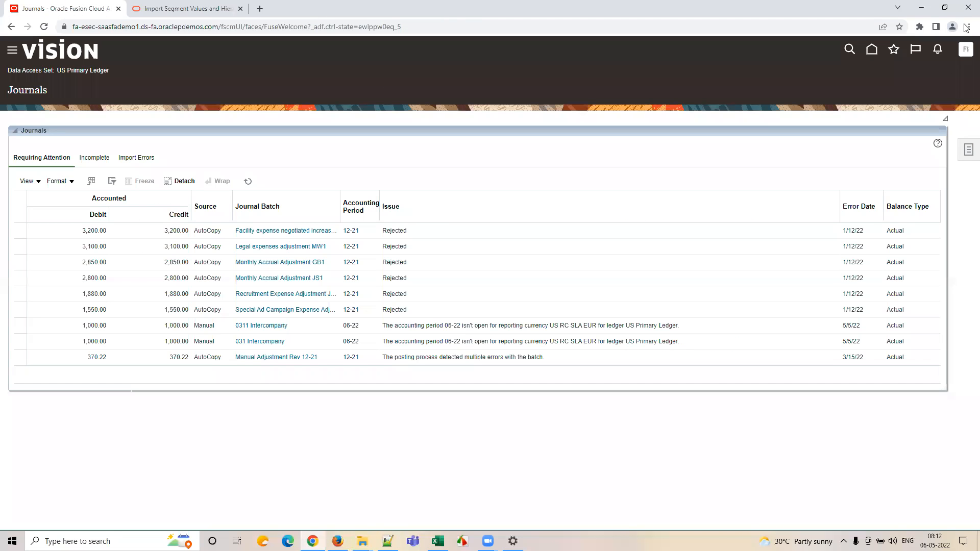
click(965, 49)
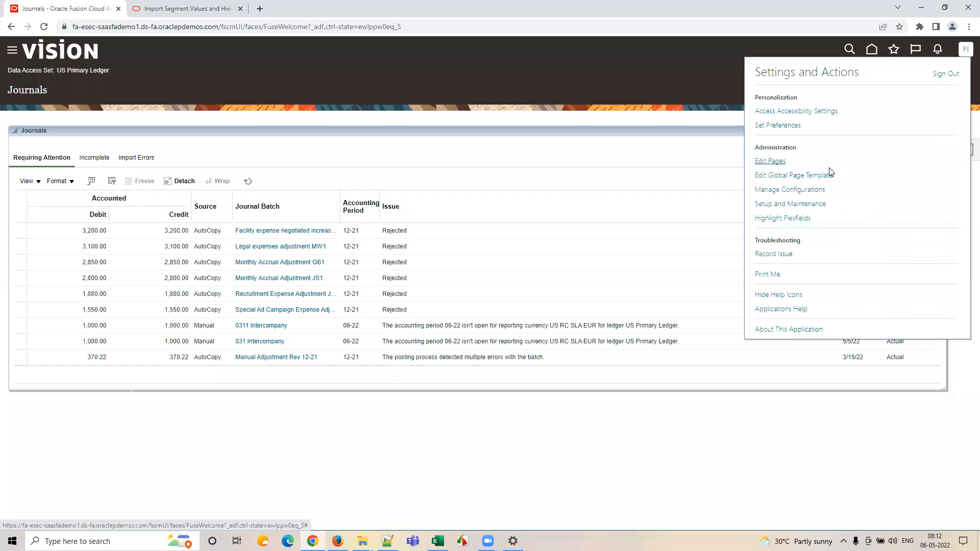
click(790, 205)
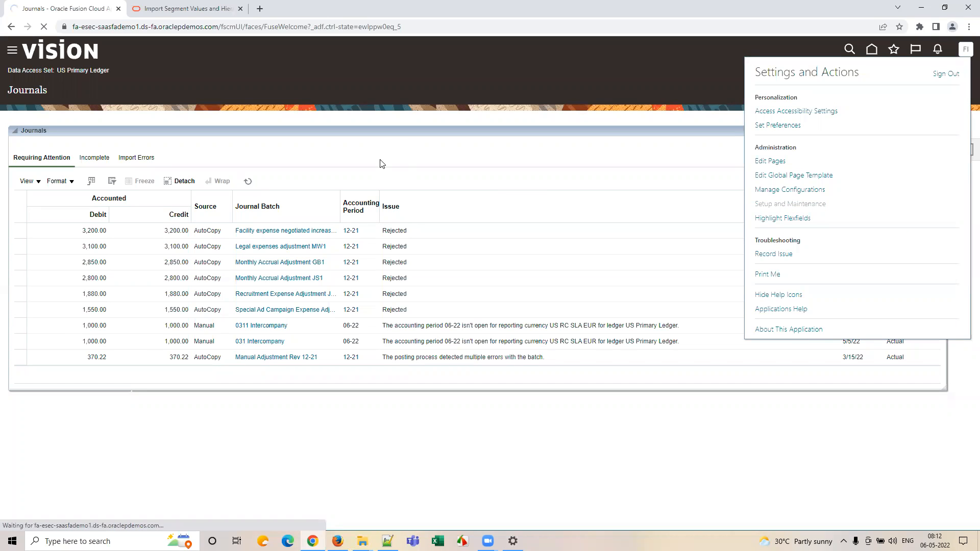
key(alt+Tab)
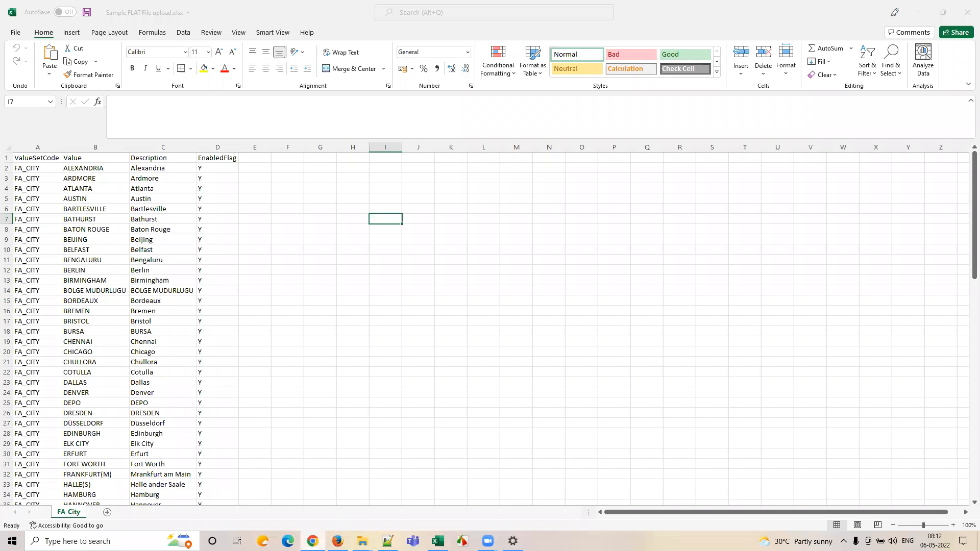
click(337, 541)
click(313, 541)
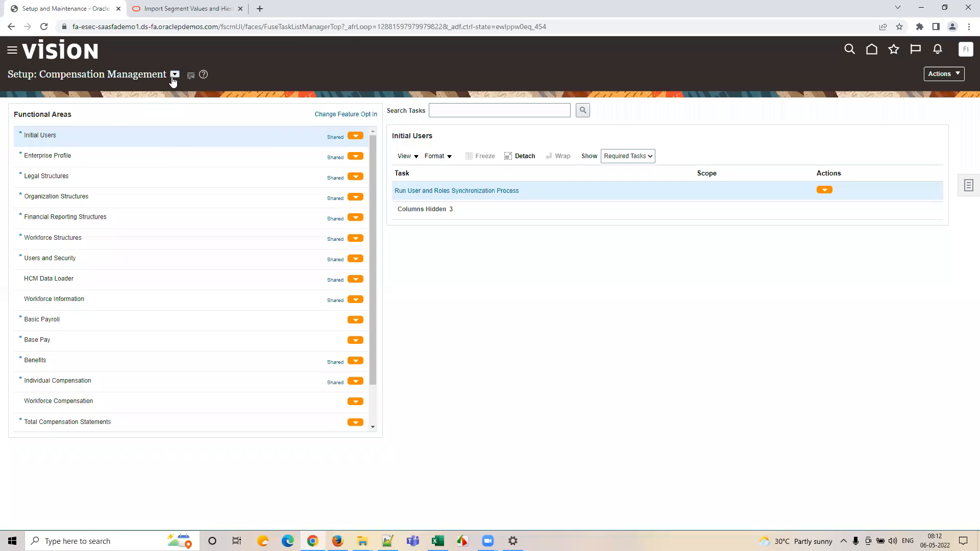
click(174, 74)
click(193, 148)
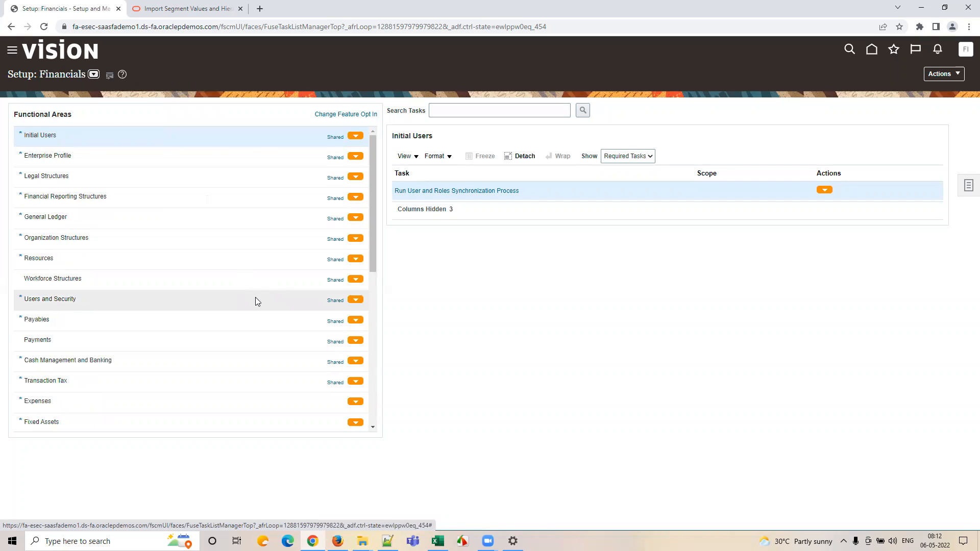
Open Manage Fixed Assets Flexfield Value Sets from the Fixed Assets functional area and search for value set codes beginning with FA_.
scroll(255, 298, down, 2)
click(195, 323)
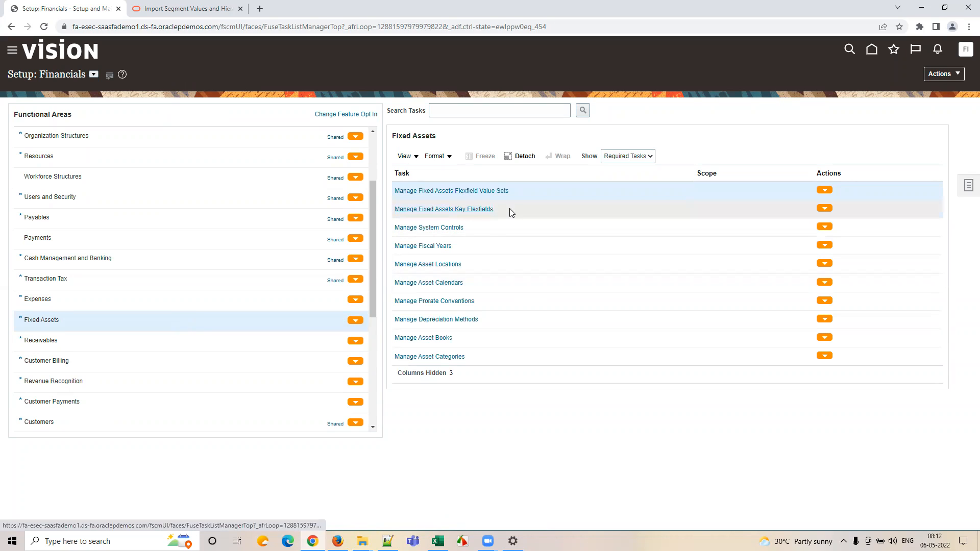
click(485, 191)
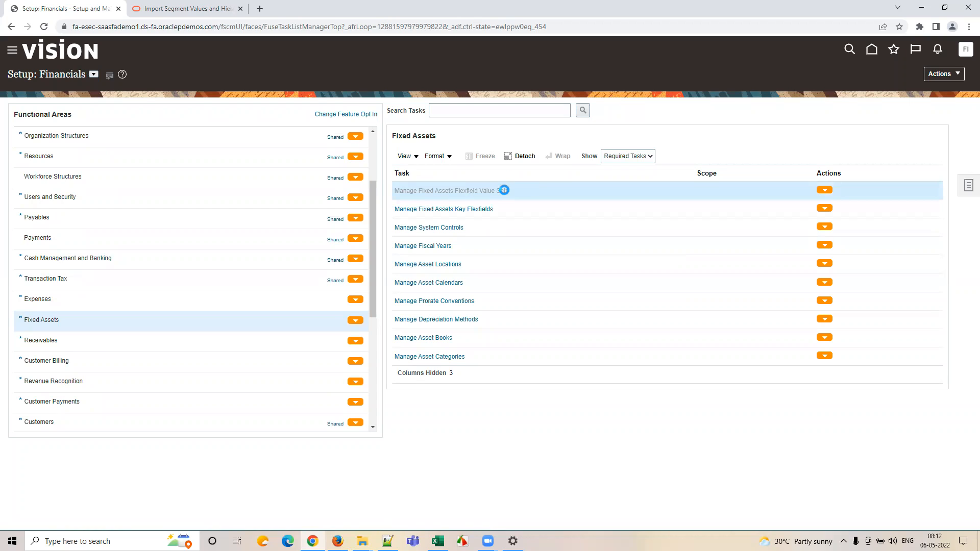
click(131, 123)
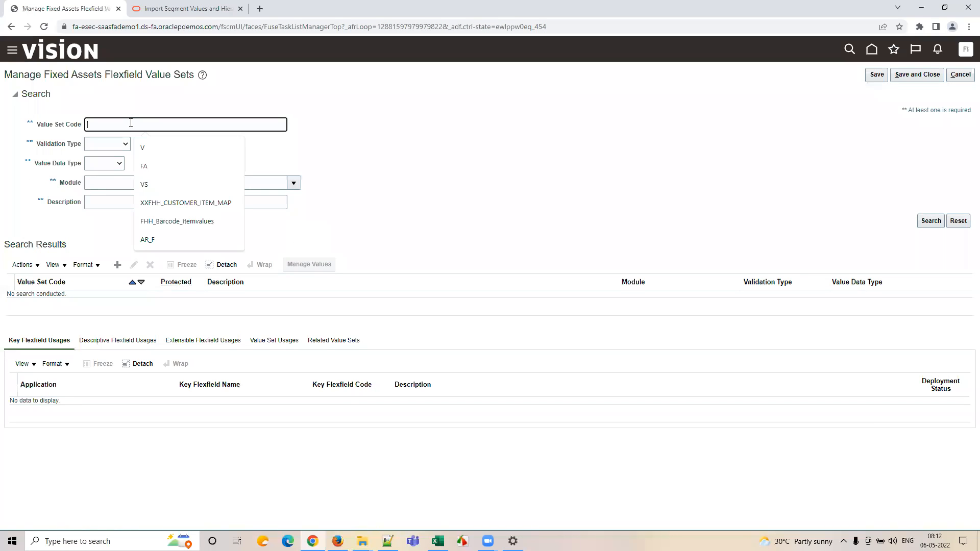
text(FA)
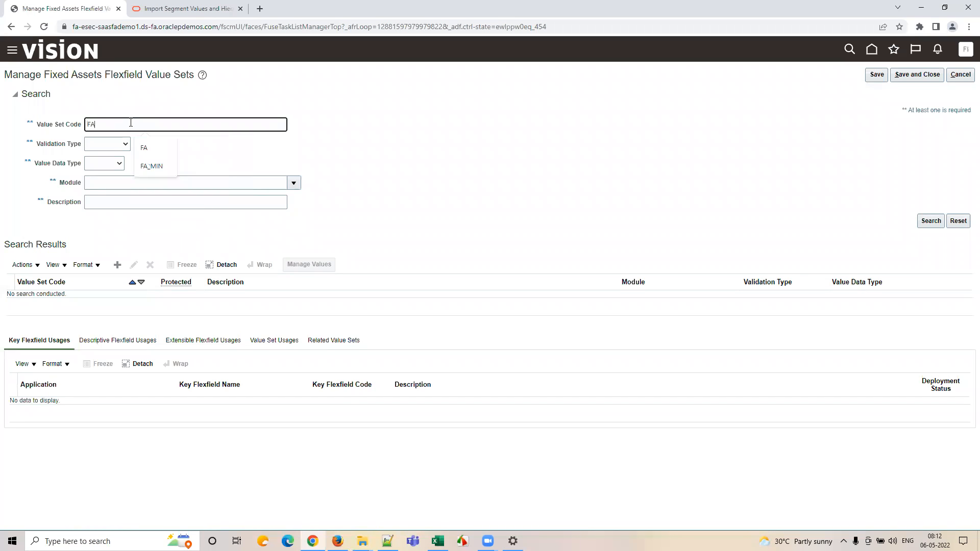
text(_)
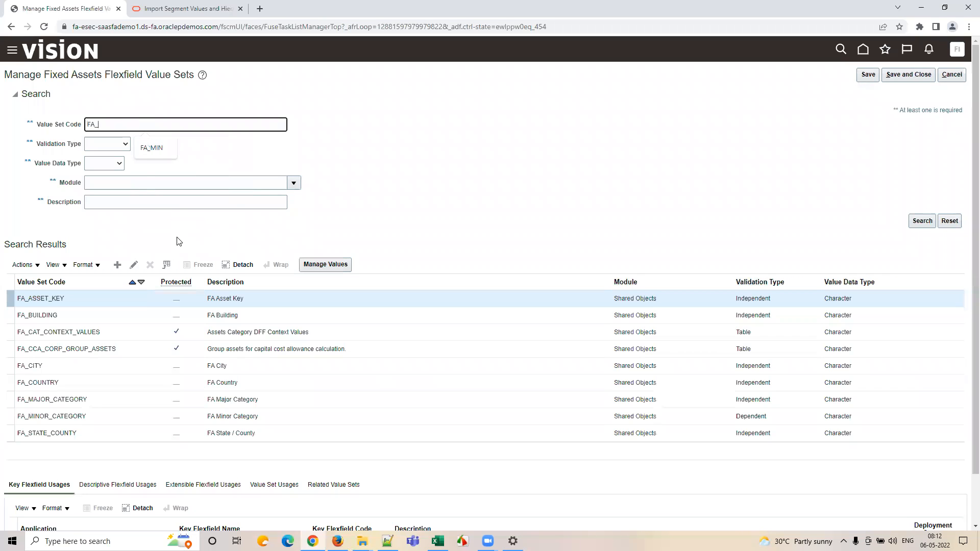
Review the existing values of the FA_CITY value set and return to the value set list.
click(128, 364)
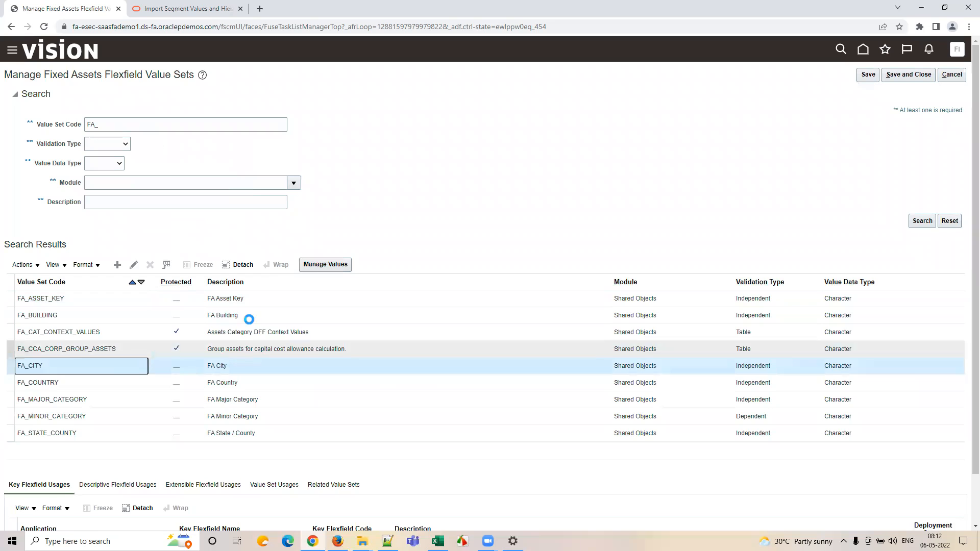
click(322, 265)
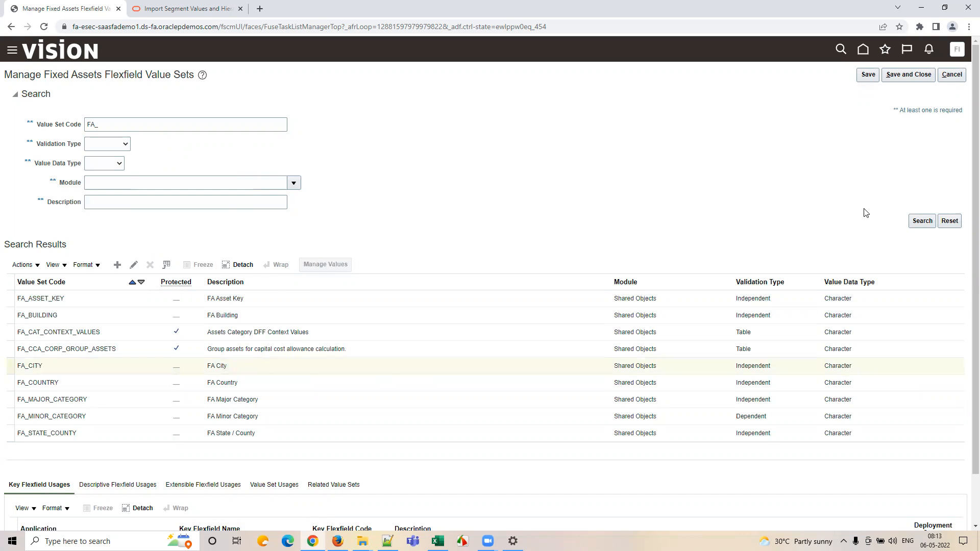
click(929, 181)
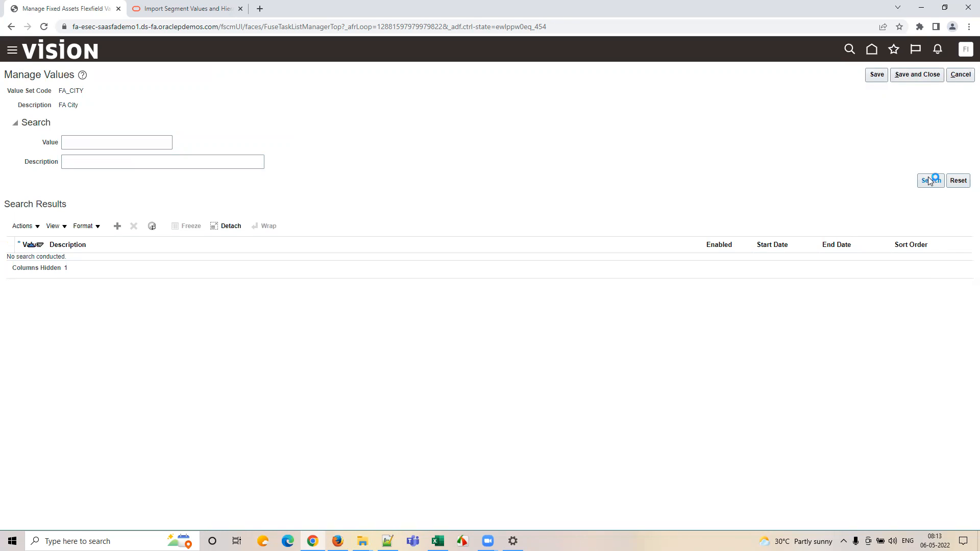
click(960, 75)
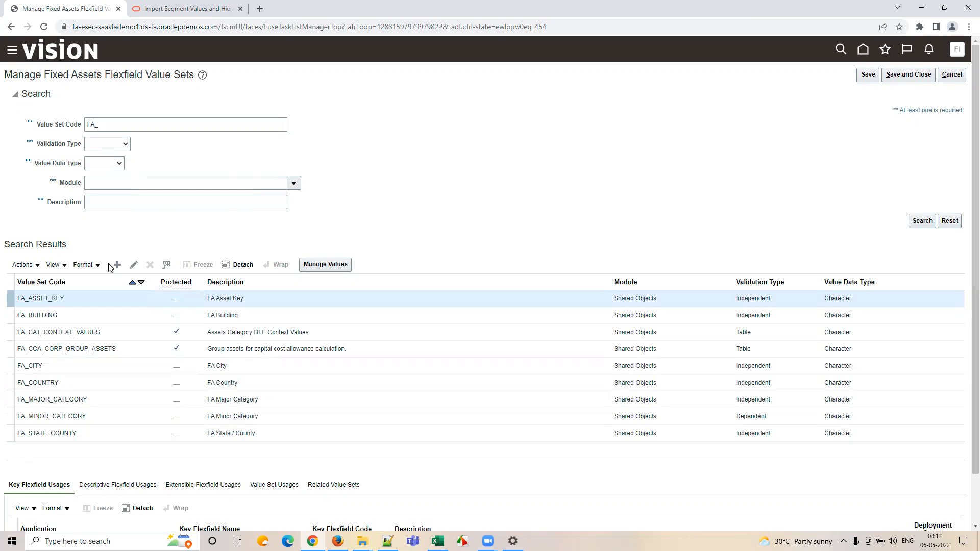
Create a value set with code FA_UG_CITY and assign it to the Assets module.
click(117, 264)
click(108, 96)
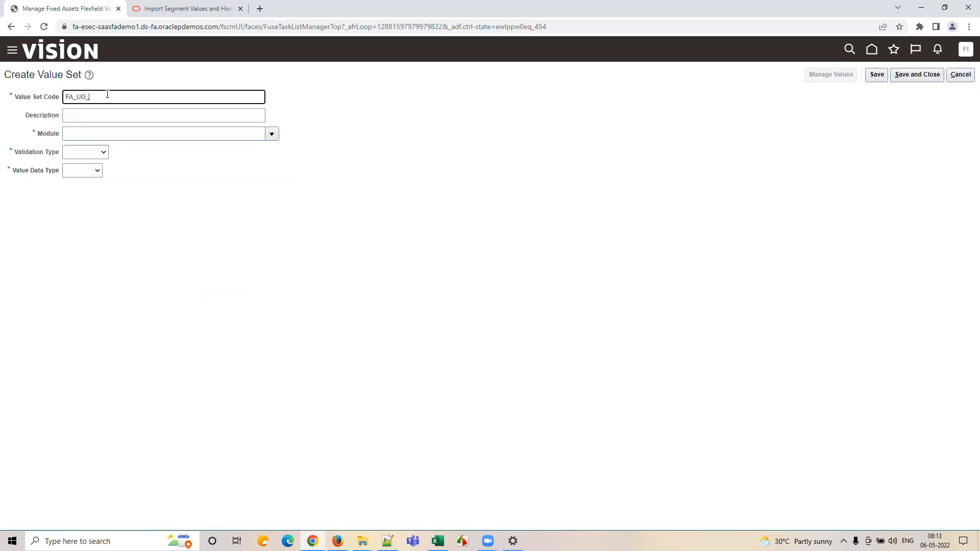
double_click(107, 96)
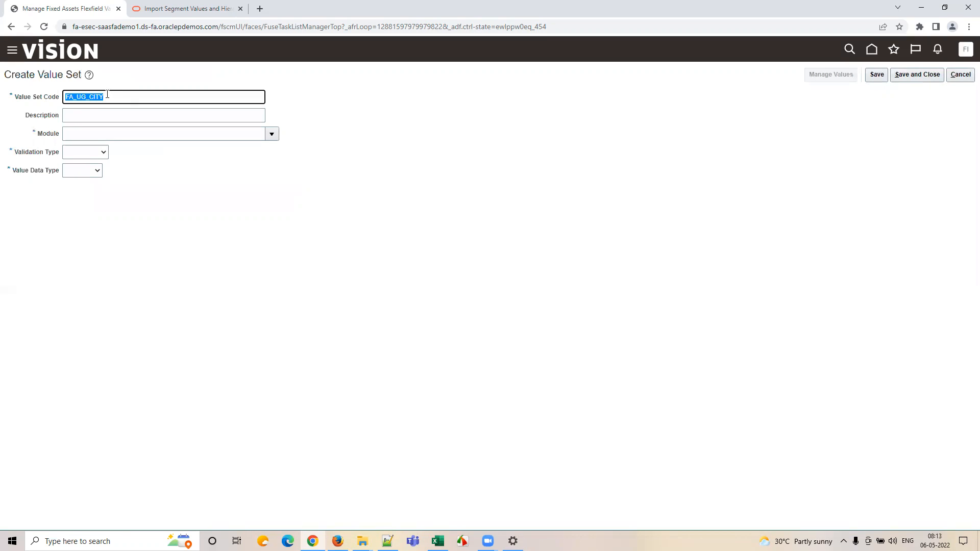
click(127, 138)
click(272, 134)
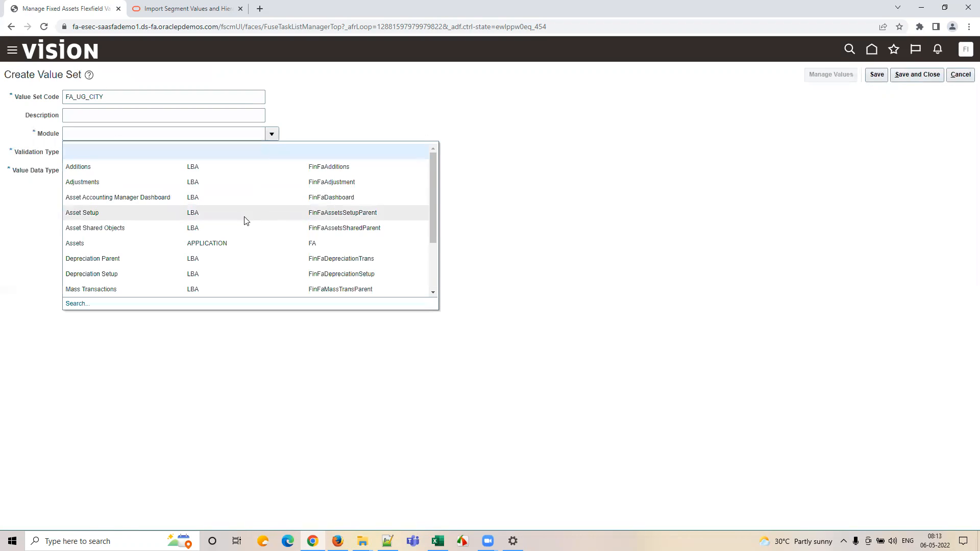
click(238, 243)
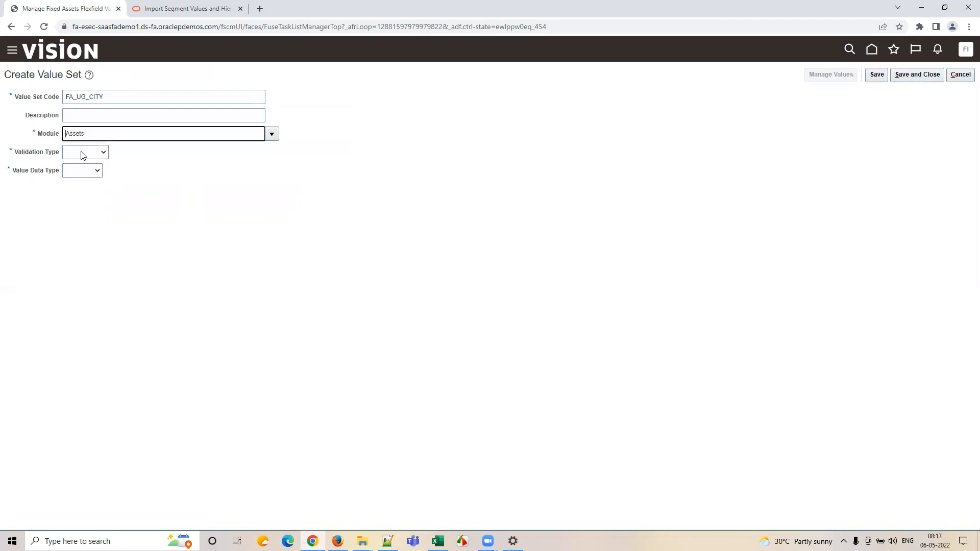
Define the value set as Independent, Character, subtype Text with a maximum length of 50, and save it.
click(89, 157)
click(79, 176)
click(79, 172)
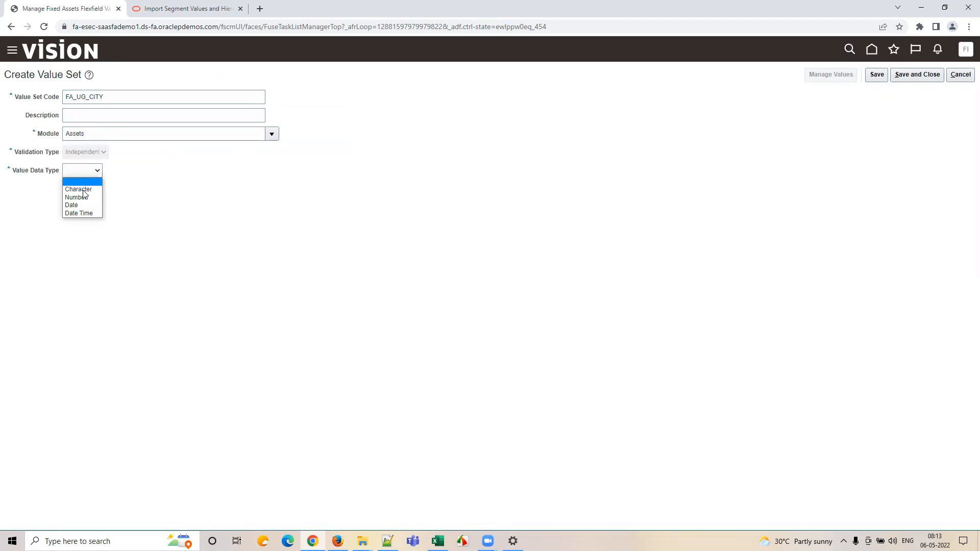
click(84, 188)
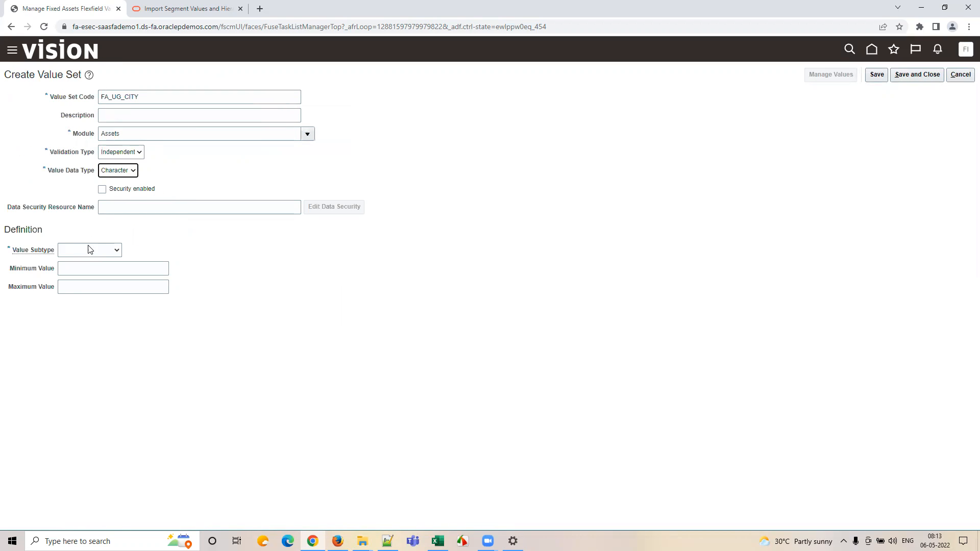
click(90, 250)
click(90, 266)
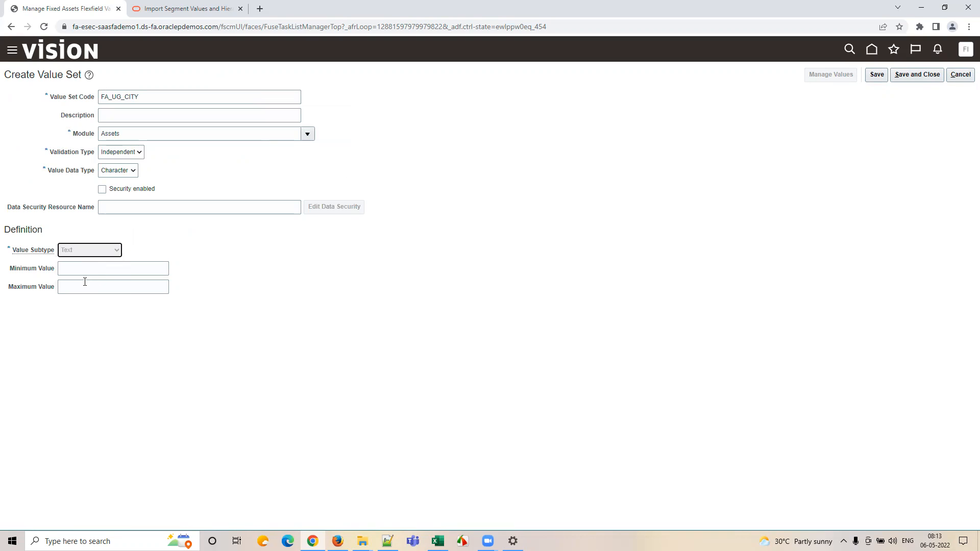
click(76, 273)
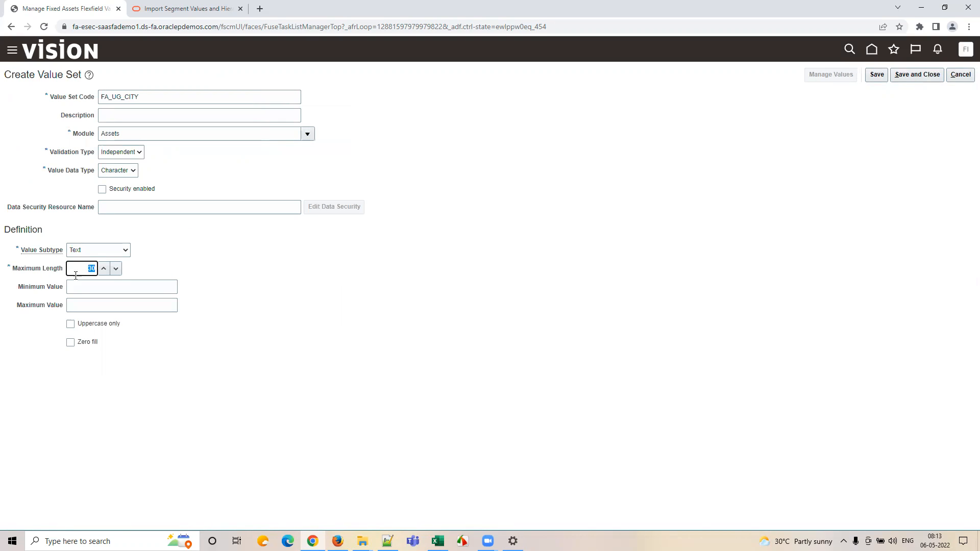
text(50)
click(440, 256)
click(876, 75)
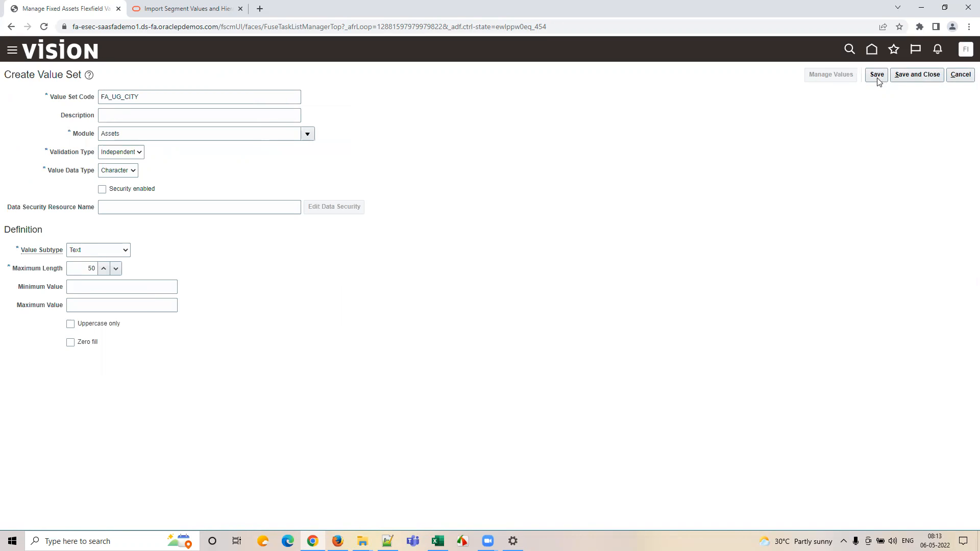
Enter FA_UG_CITY as the value set's description, copy that text, and save and close the value set.
double_click(163, 94)
key(ctrl+c)
double_click(120, 93)
click(120, 114)
key(ctrl+v)
key(ctrl+a)
key(ctrl+c)
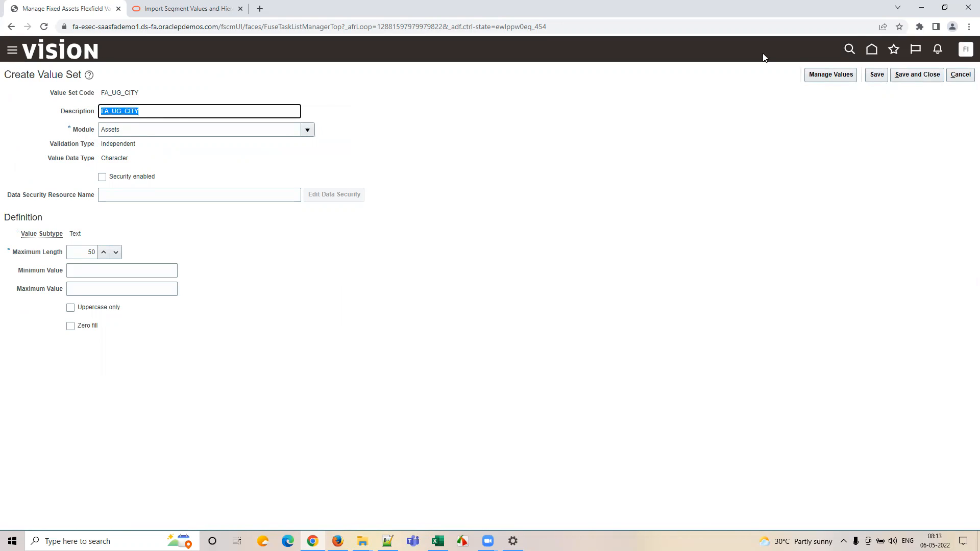
click(903, 74)
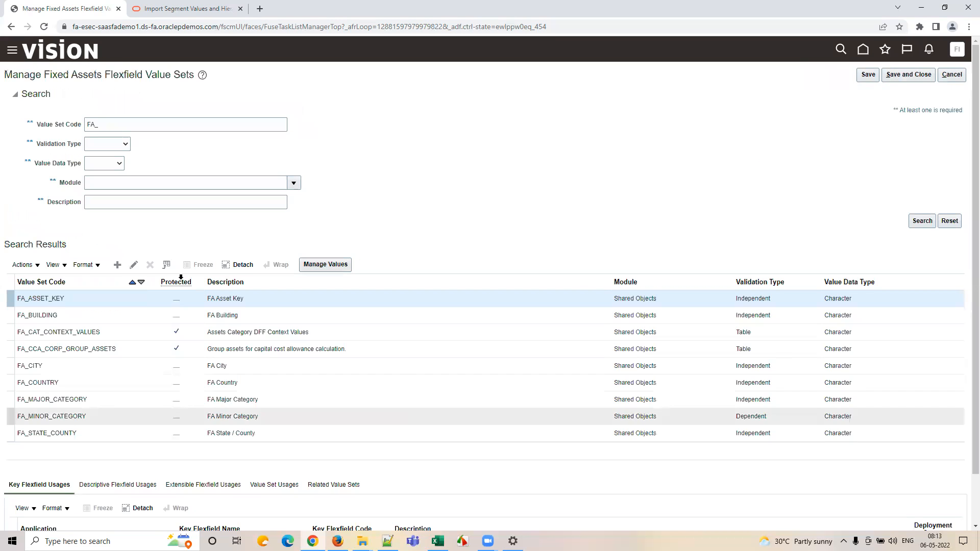
Search the Fixed Assets flexfield value sets for FA_UG_CITY.
click(114, 125)
text(FA_UG_CITY)
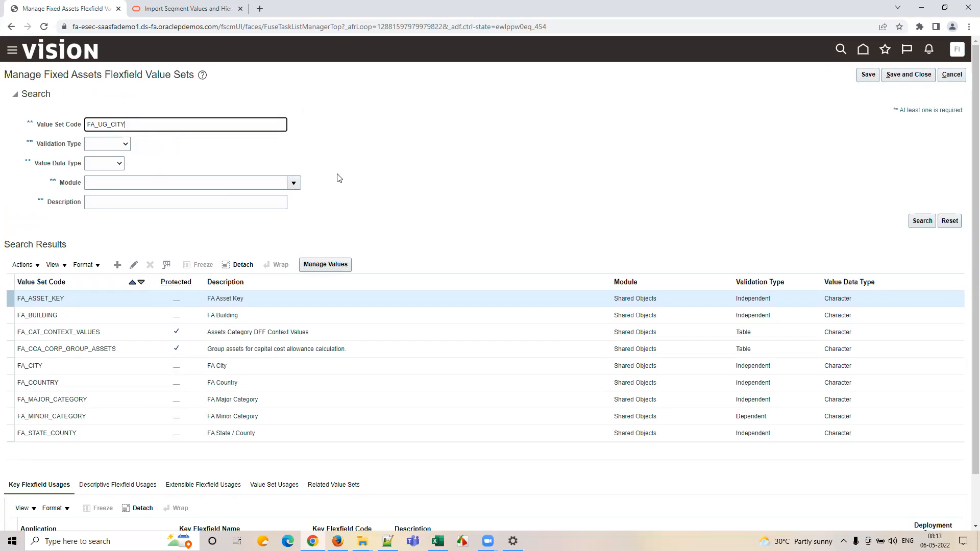
click(921, 221)
In Excel, replace the code in the whole ValueSetCode column of Sample FLAT File upload.xlsx with FA_UG_CITY and save the workbook.
mouse_move(438, 541)
click(438, 517)
click(28, 171)
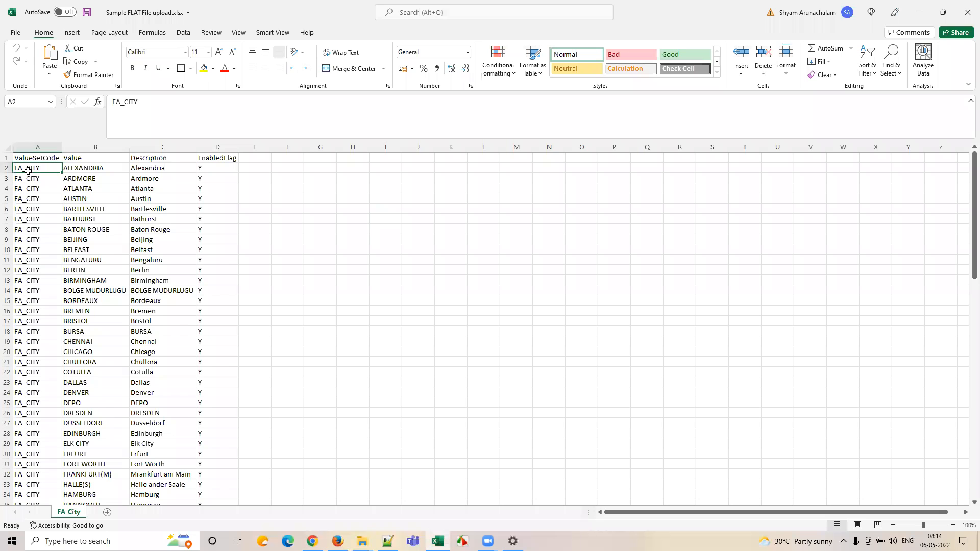
right_click(29, 172)
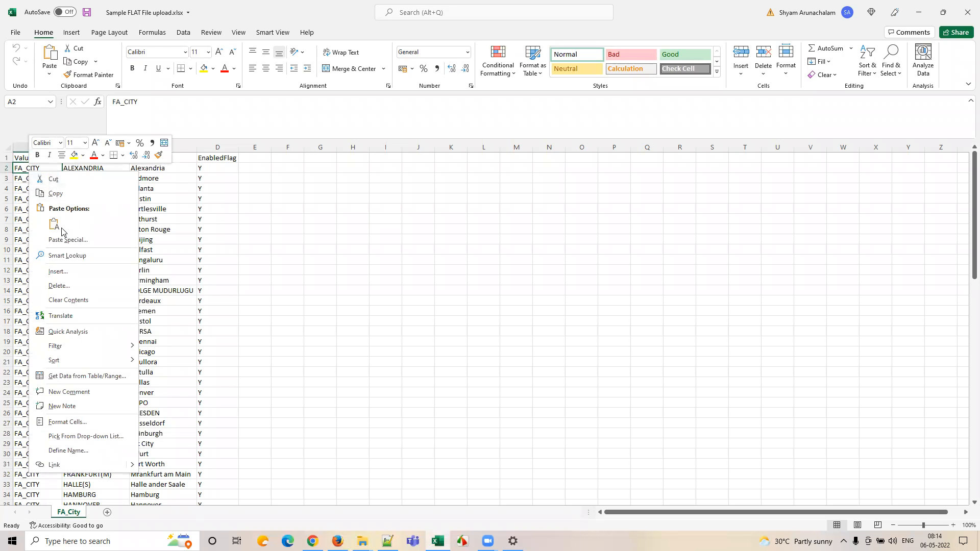
click(54, 225)
double_click(62, 172)
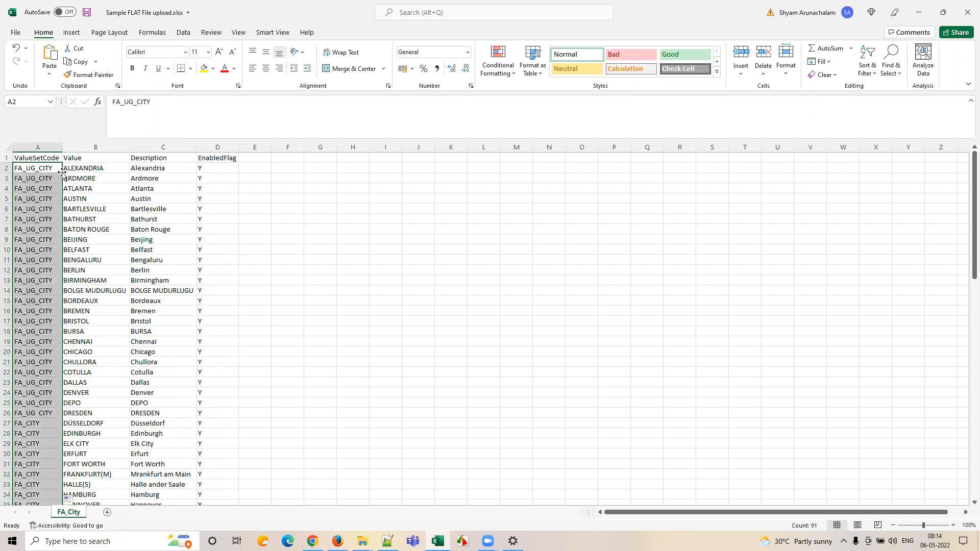
click(25, 247)
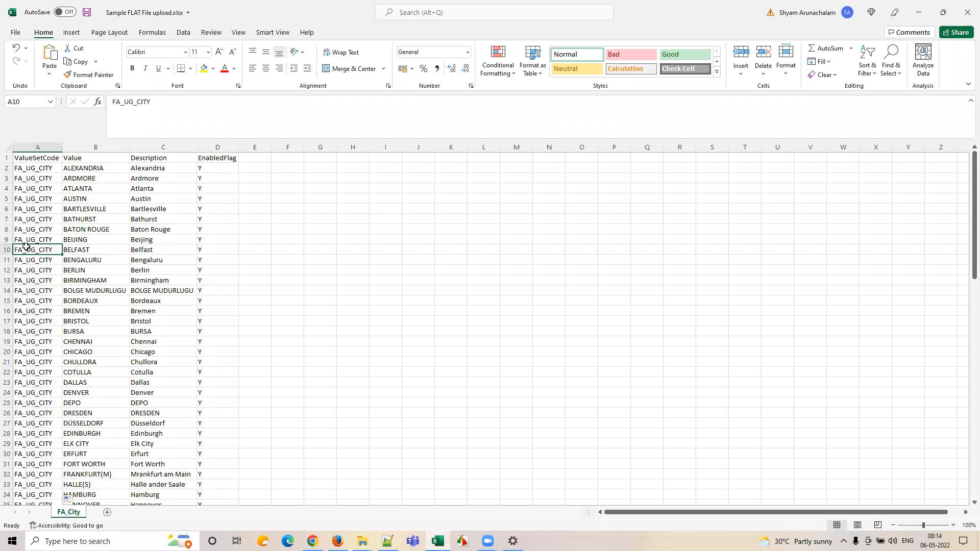
key(ctrl+s)
Save a copy of the workbook in Desktop > Train as Sample FLAT File upload.csv in CSV (Comma delimited) format.
click(15, 32)
click(44, 163)
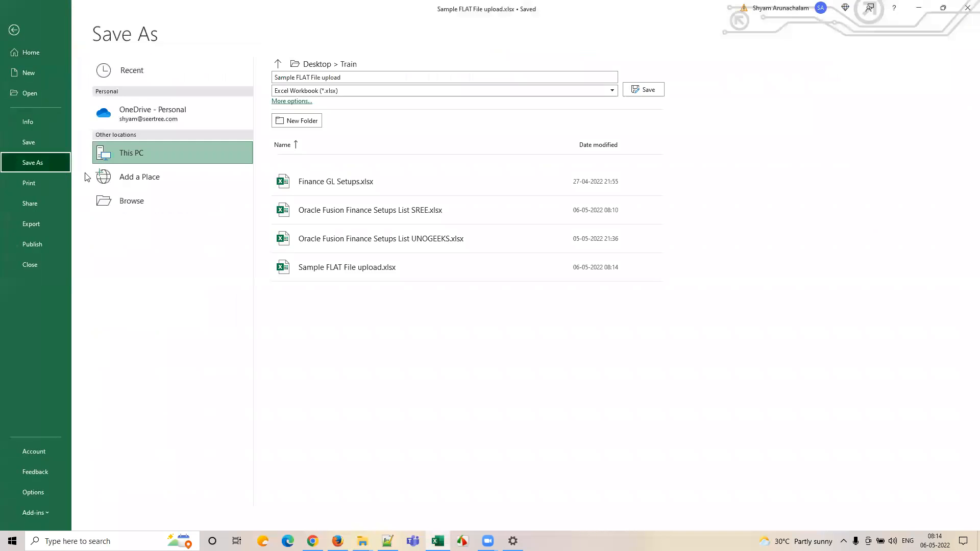
click(123, 204)
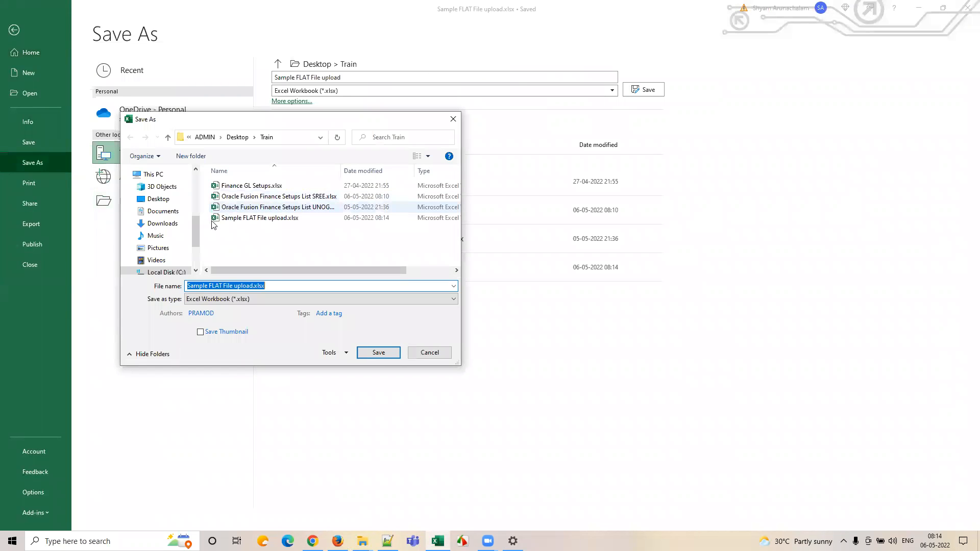
click(246, 299)
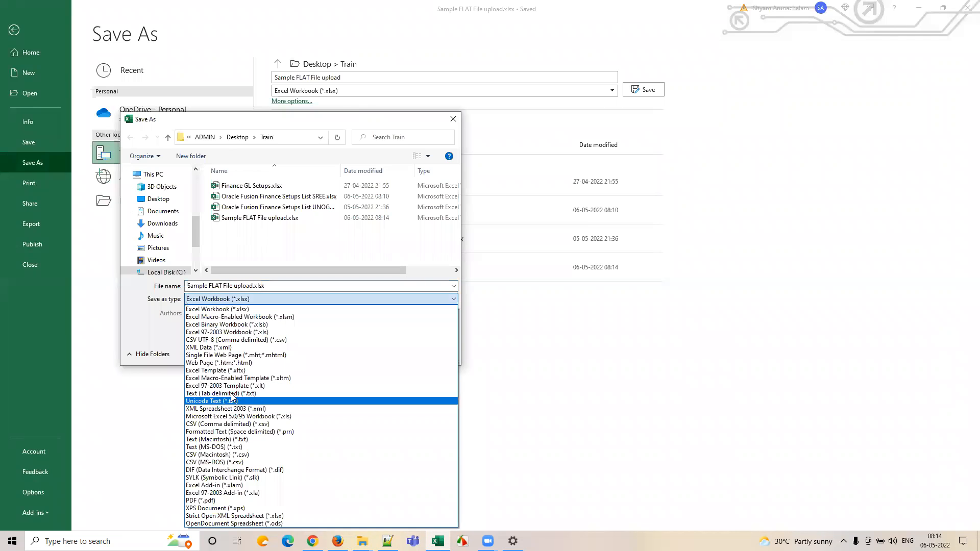
click(233, 424)
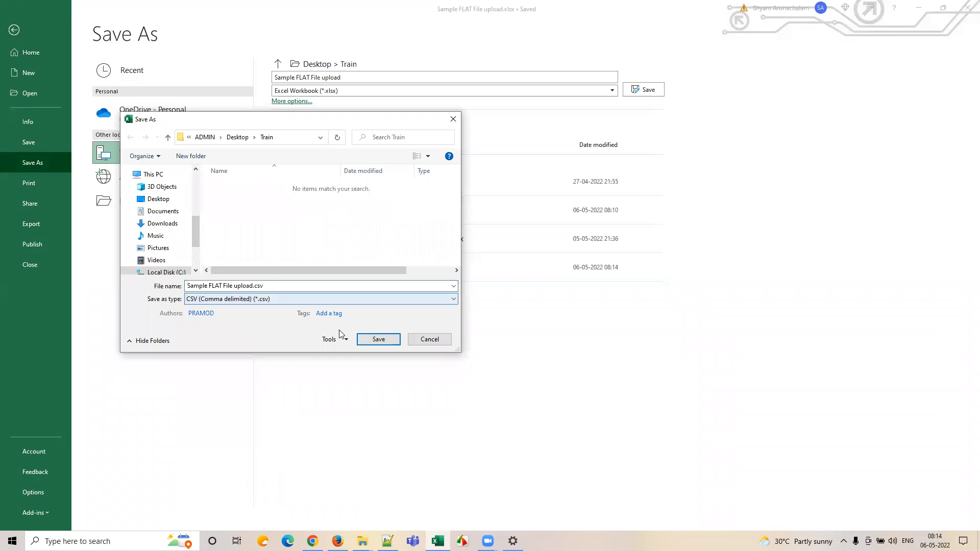
click(378, 339)
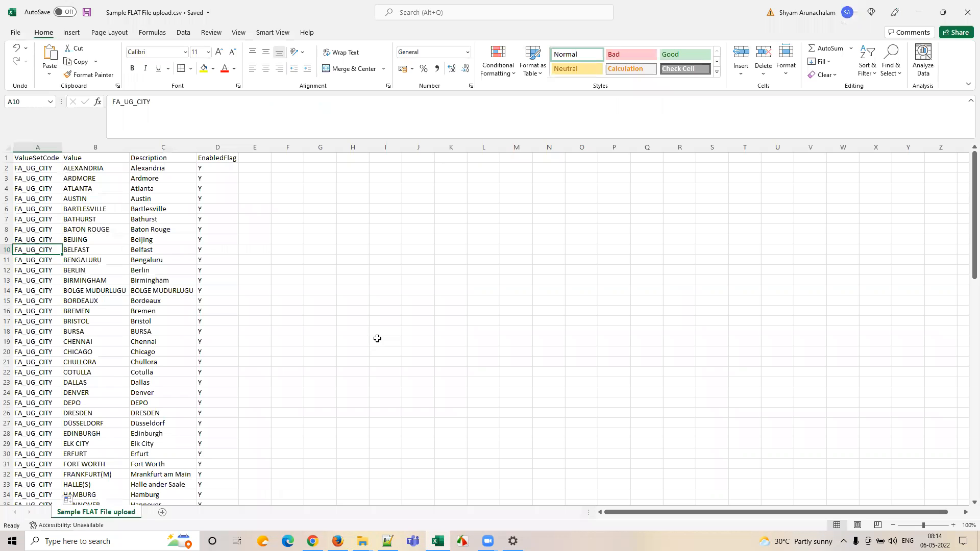
click(405, 237)
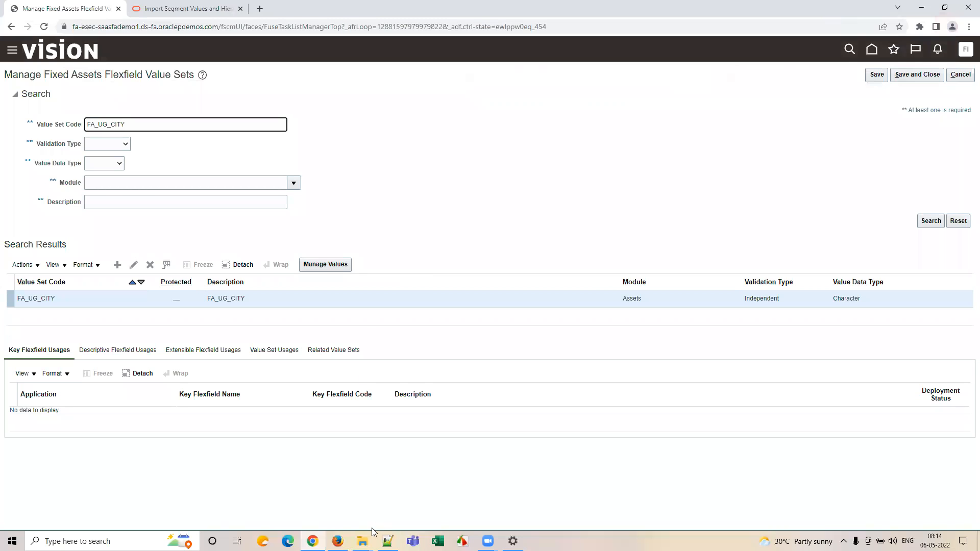
Open Sample FLAT File upload.csv from the Train folder to check its contents, and close it.
mouse_move(362, 540)
click(355, 510)
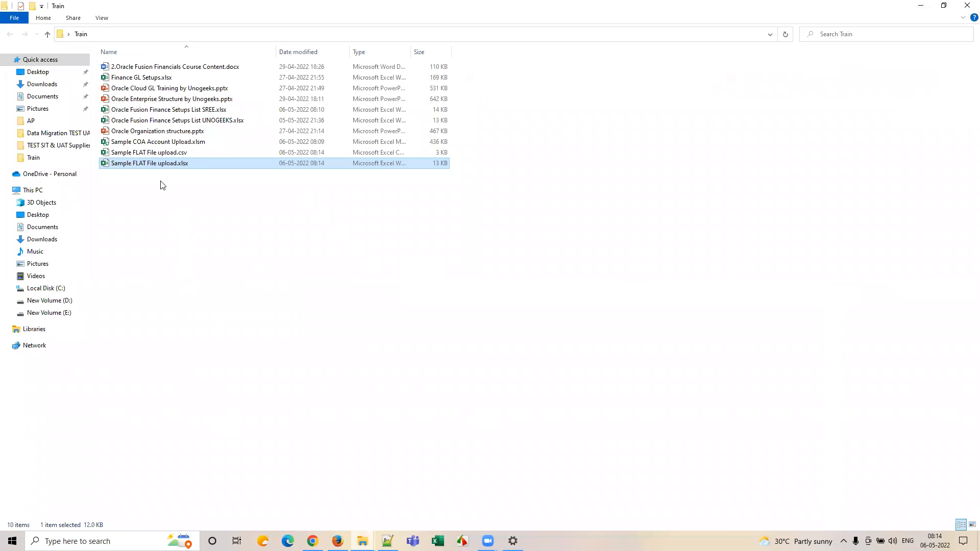
click(166, 155)
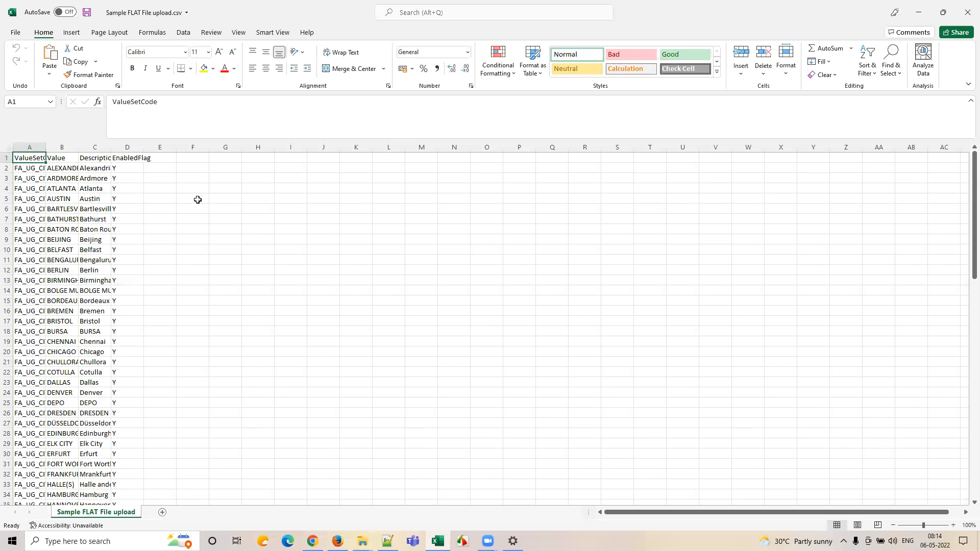
click(967, 11)
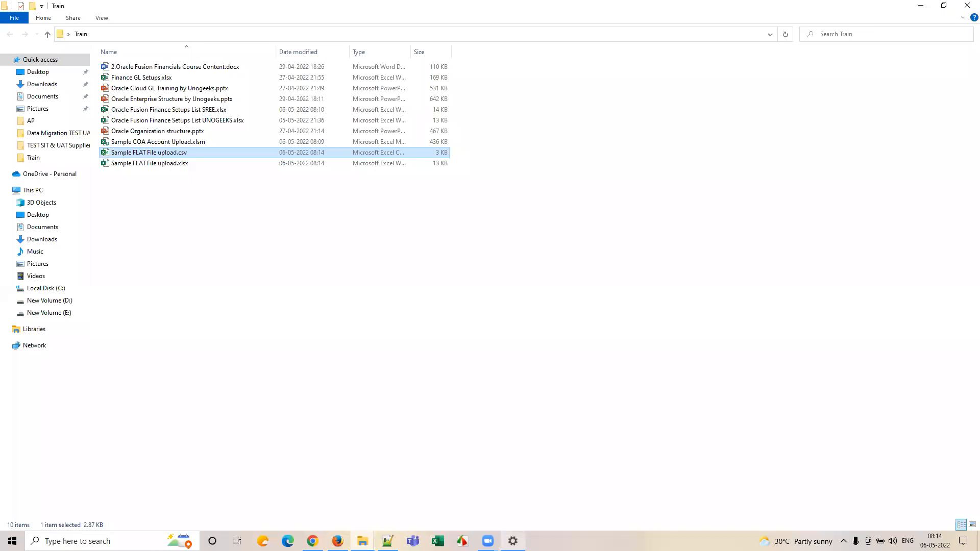
In Windows region settings, edit the list separator in the customized number format, confirm it, and close the Clock and Region and Settings windows.
click(512, 541)
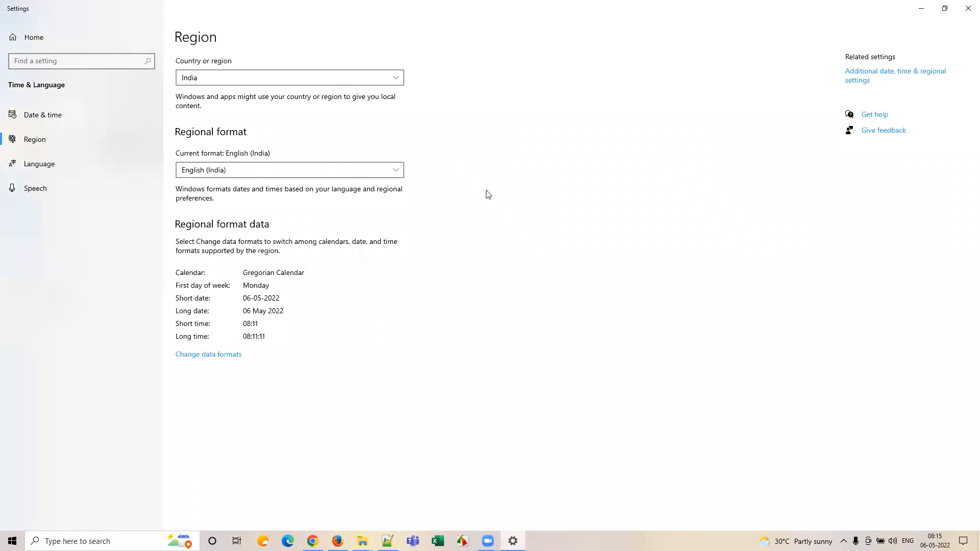
click(420, 219)
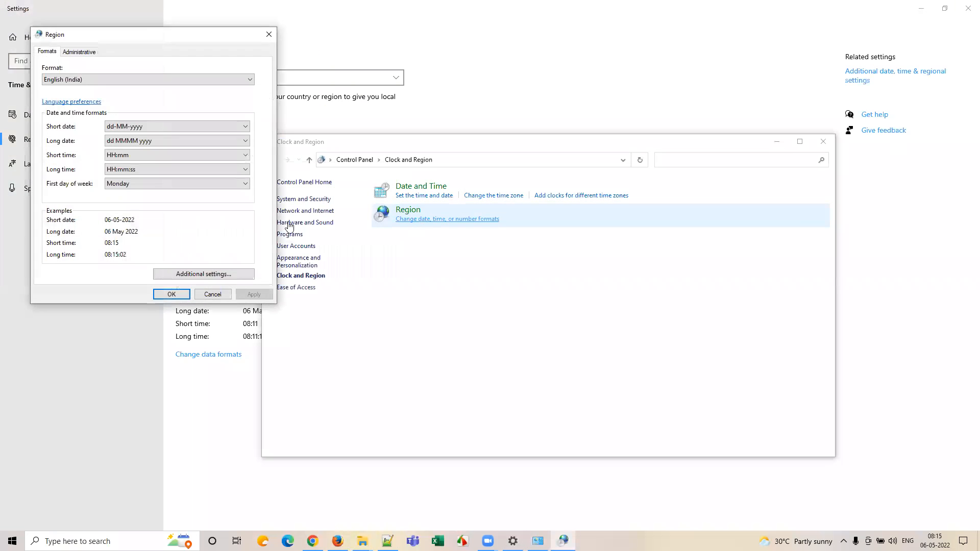
click(200, 276)
click(186, 266)
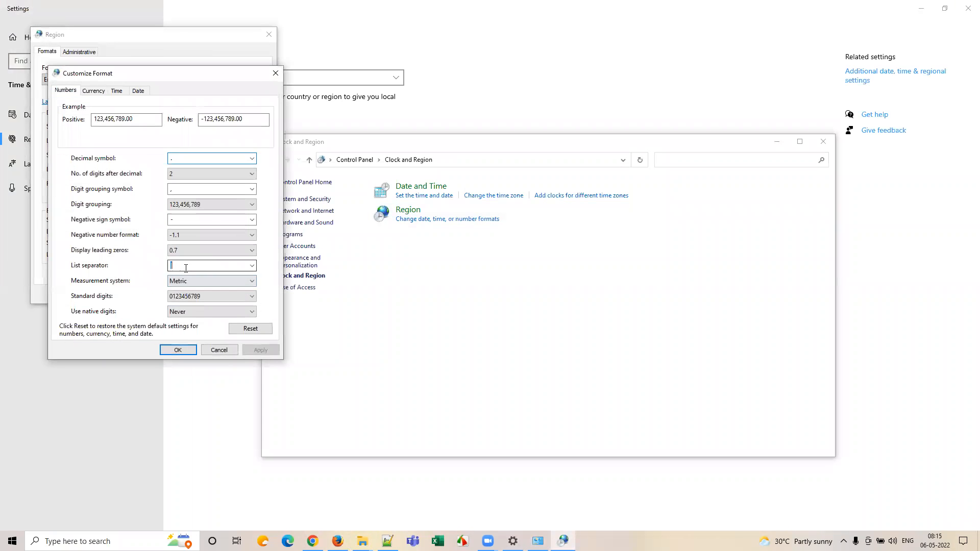
click(191, 350)
click(193, 352)
click(251, 297)
click(179, 294)
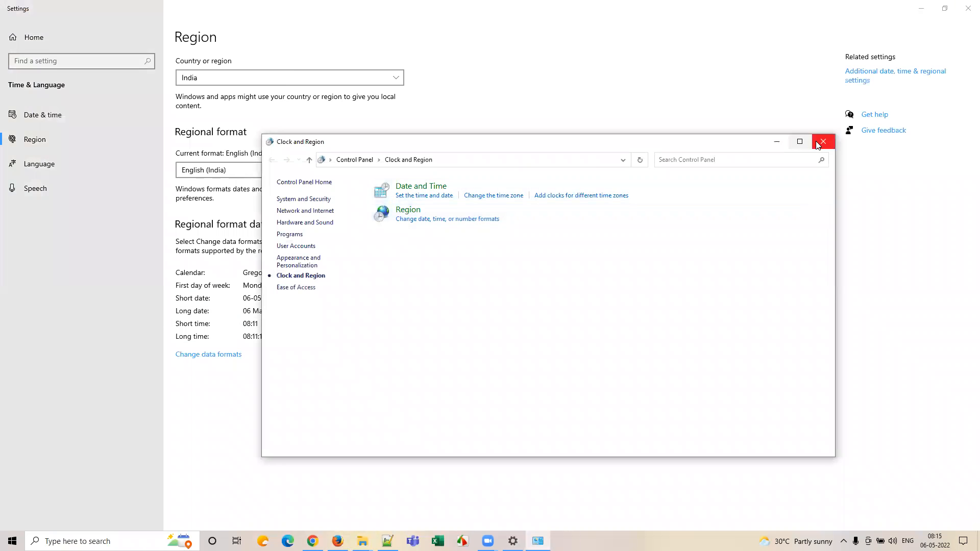
click(822, 141)
click(966, 9)
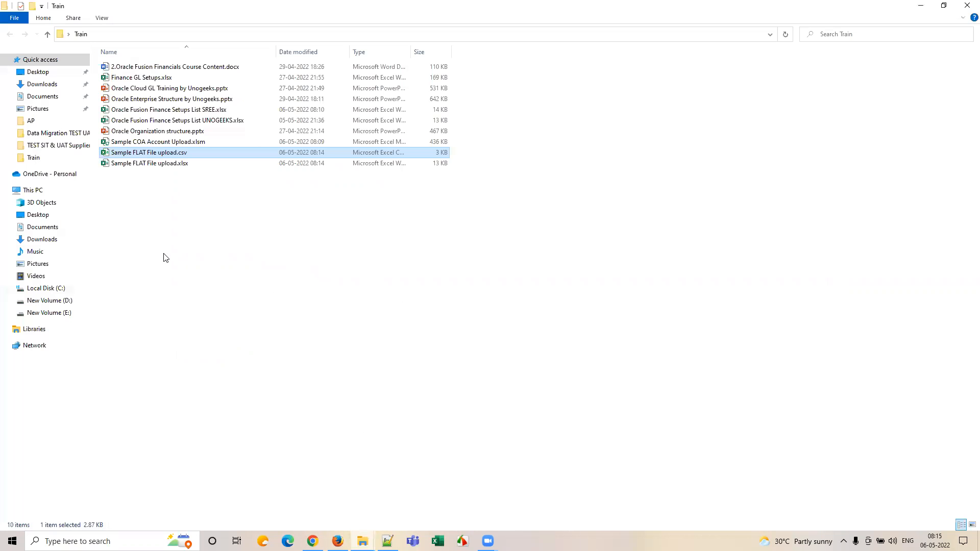
Open Sample FLAT File upload.csv in Excel, fit the column width, review the pipe-delimited FA_UG_CITY rows, and close it without saving.
double_click(161, 153)
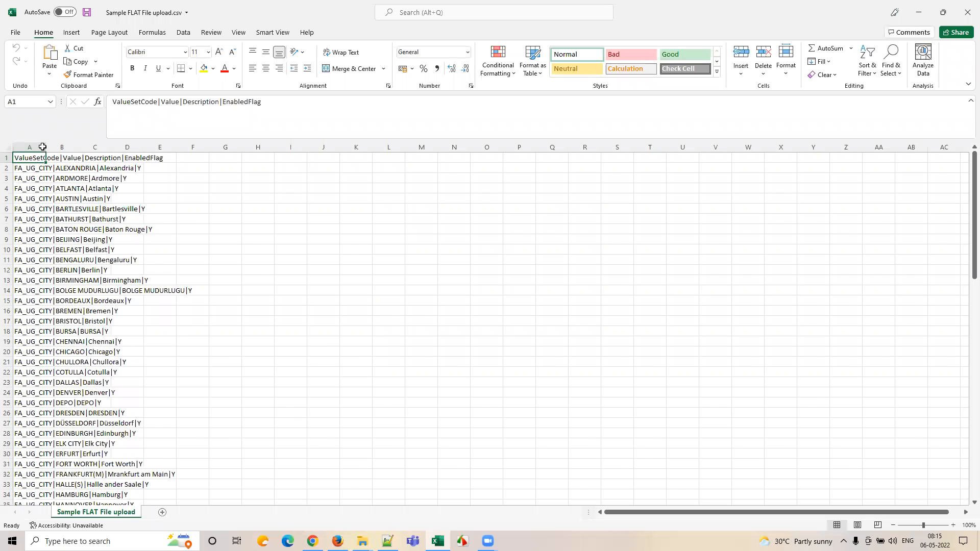
click(9, 148)
double_click(46, 144)
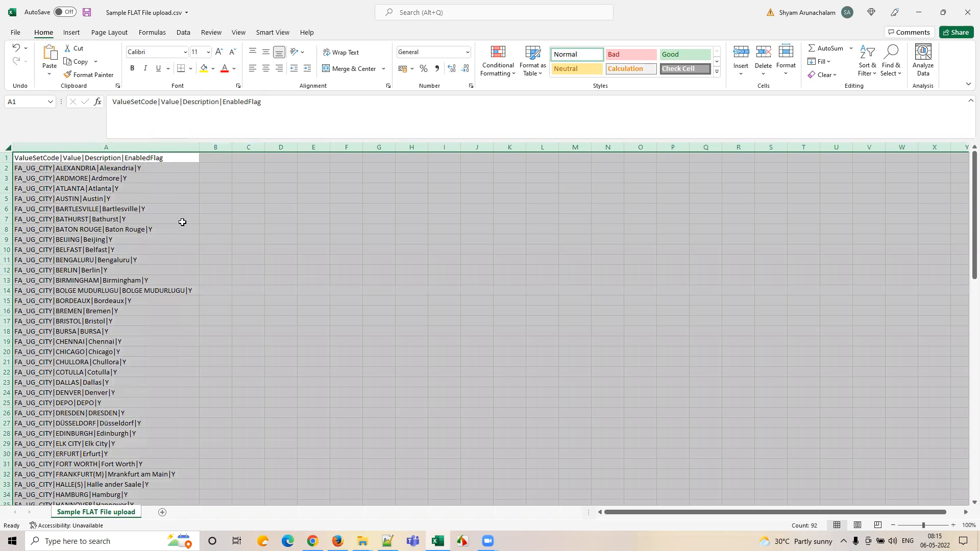
scroll(143, 428, down, 15)
scroll(144, 428, up, 11)
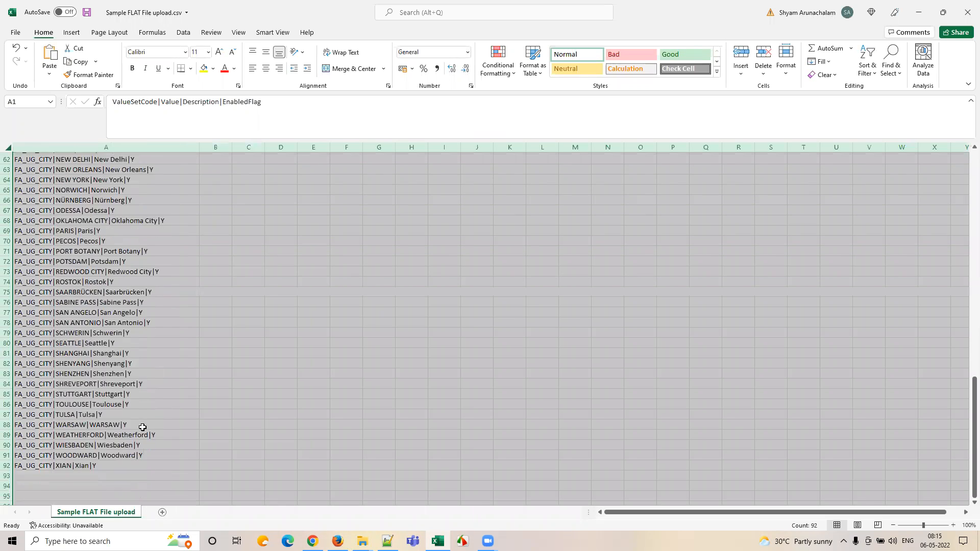
scroll(141, 435, up, 4)
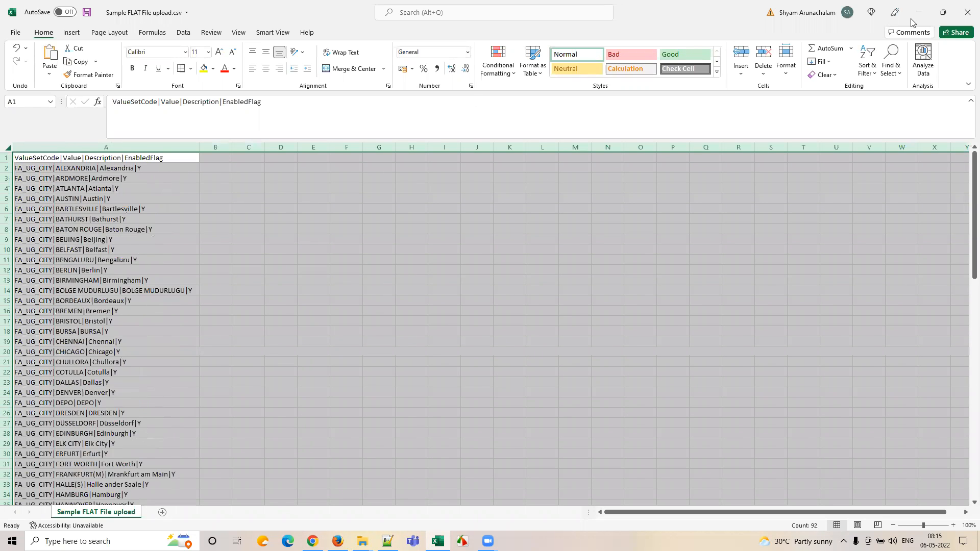
click(967, 11)
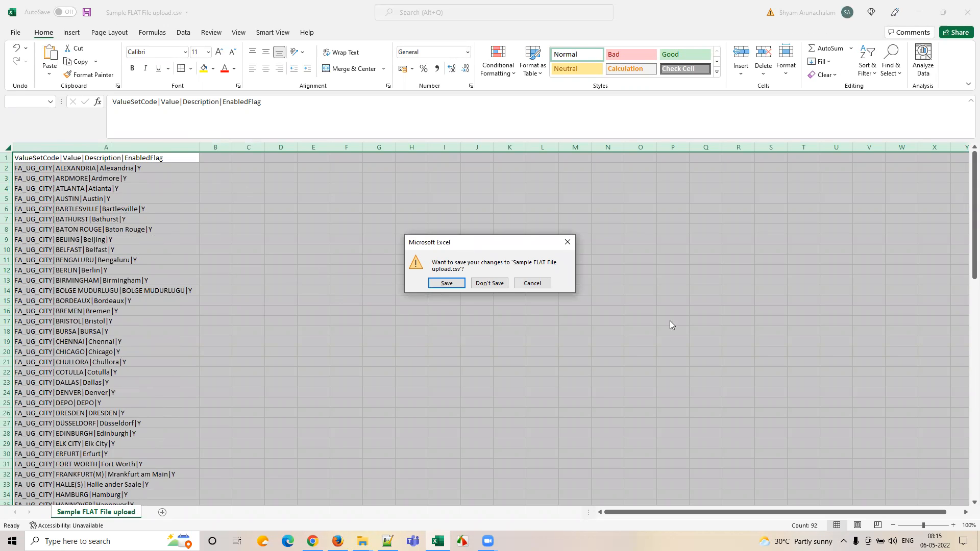
click(499, 284)
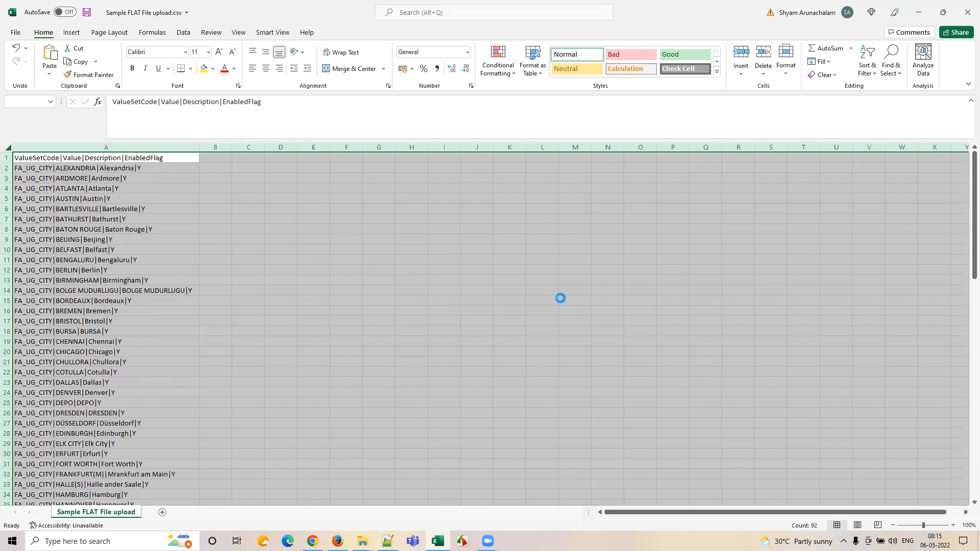
click(337, 540)
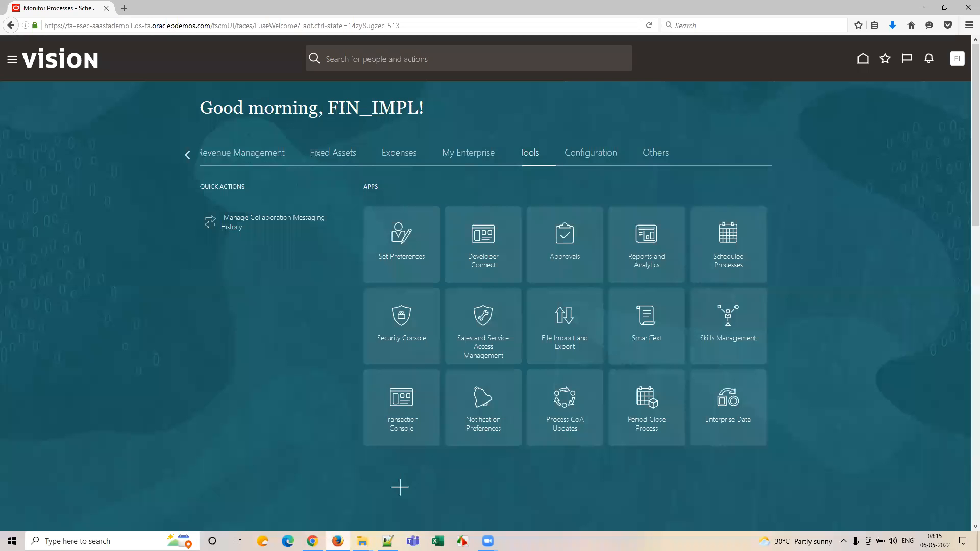
click(312, 541)
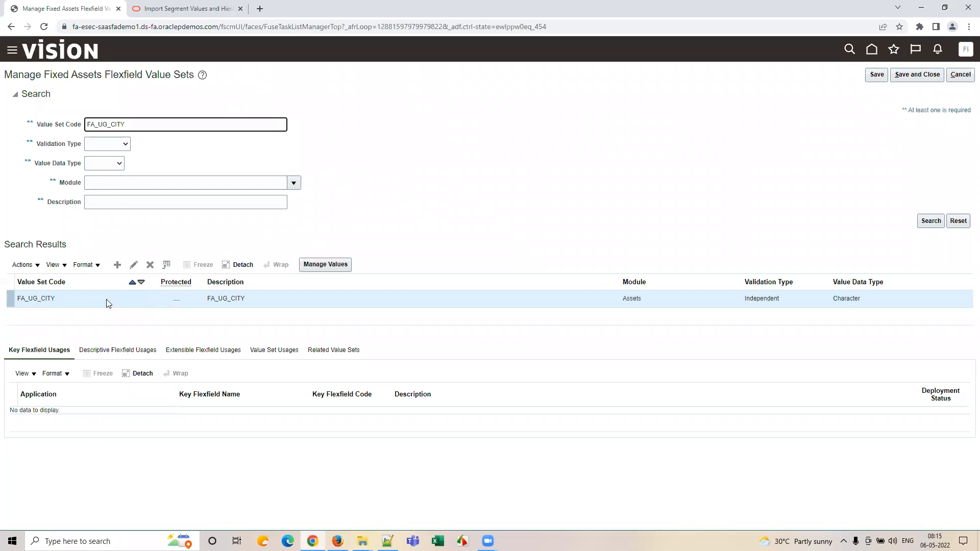
click(78, 297)
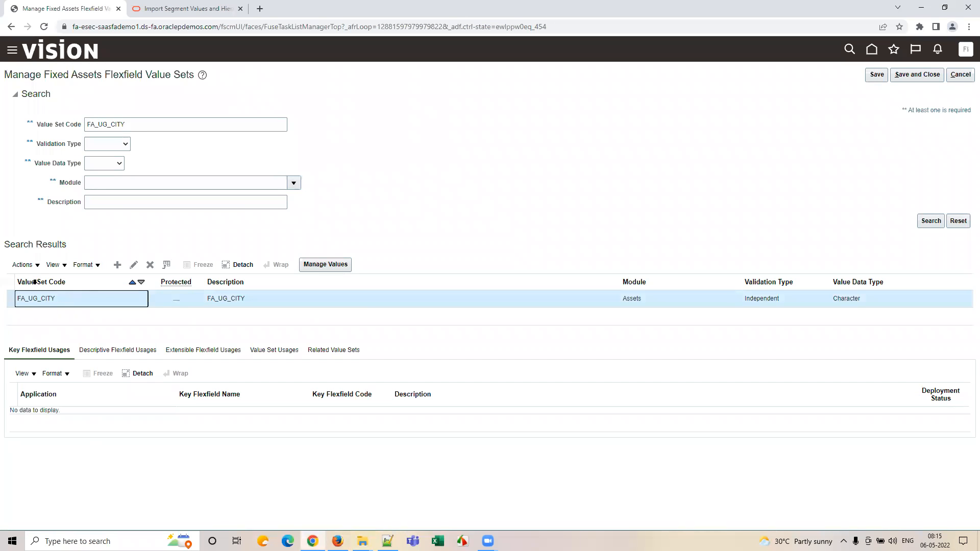
click(23, 268)
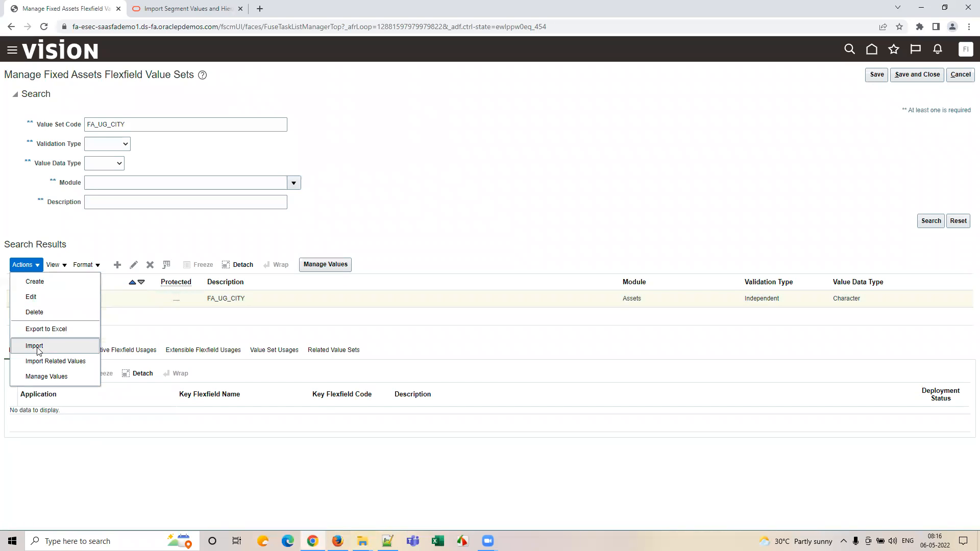
click(91, 235)
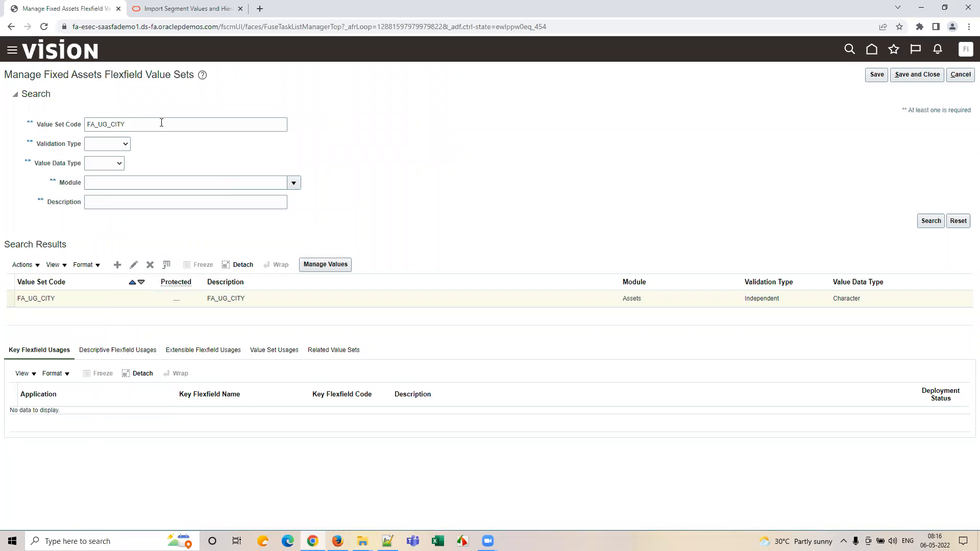
In Firefox, start a new upload in File Import and Export and choose Sample FLAT File upload.csv from Desktop > Train.
click(338, 541)
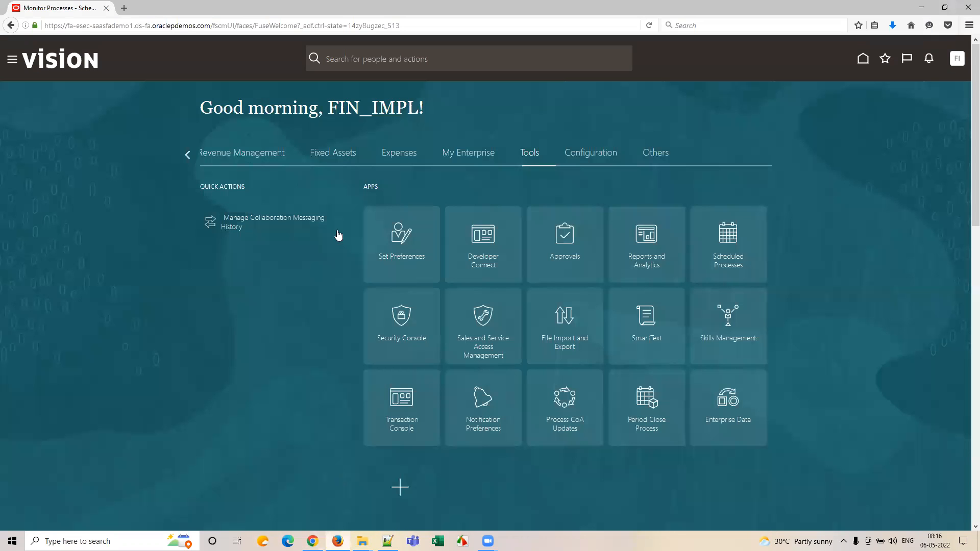
click(560, 321)
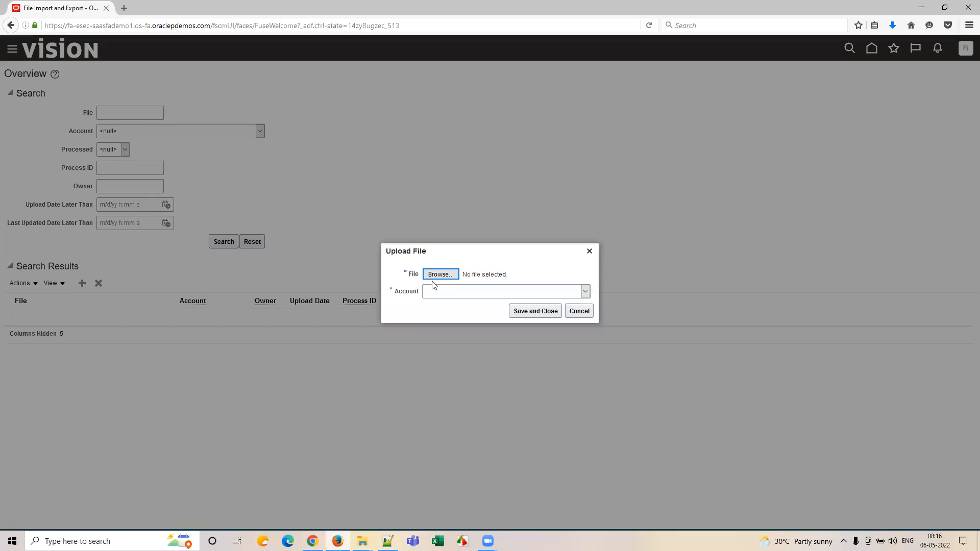
click(438, 275)
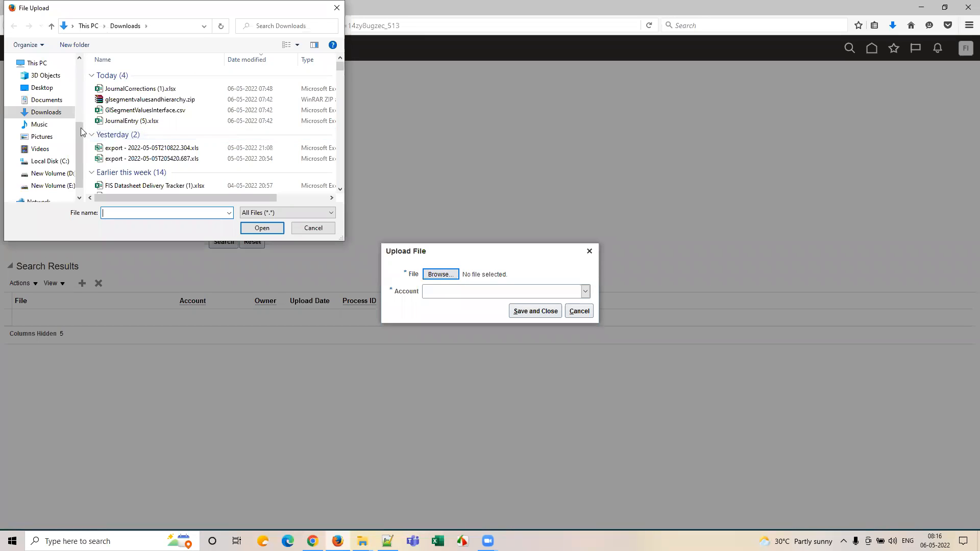
click(52, 90)
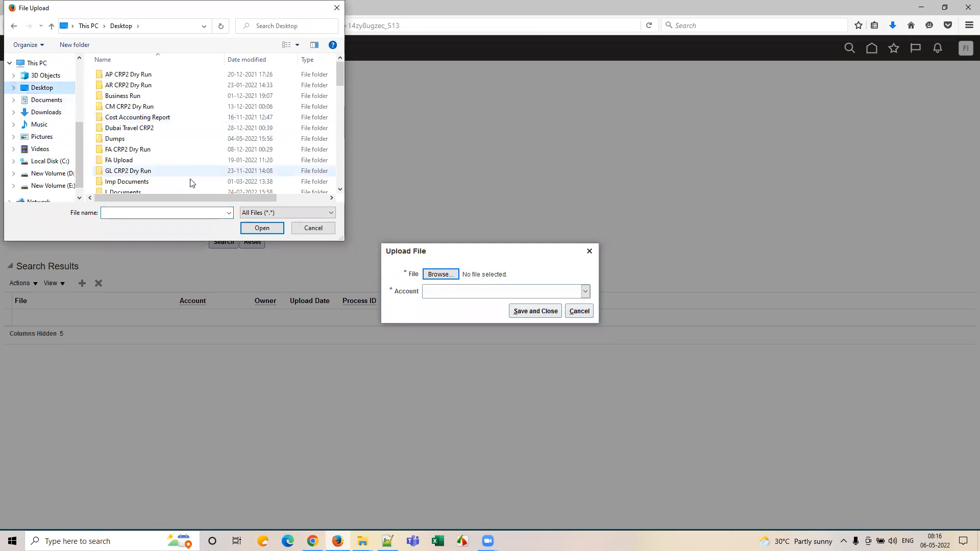
scroll(164, 176, down, 2)
scroll(146, 161, down, 2)
double_click(163, 147)
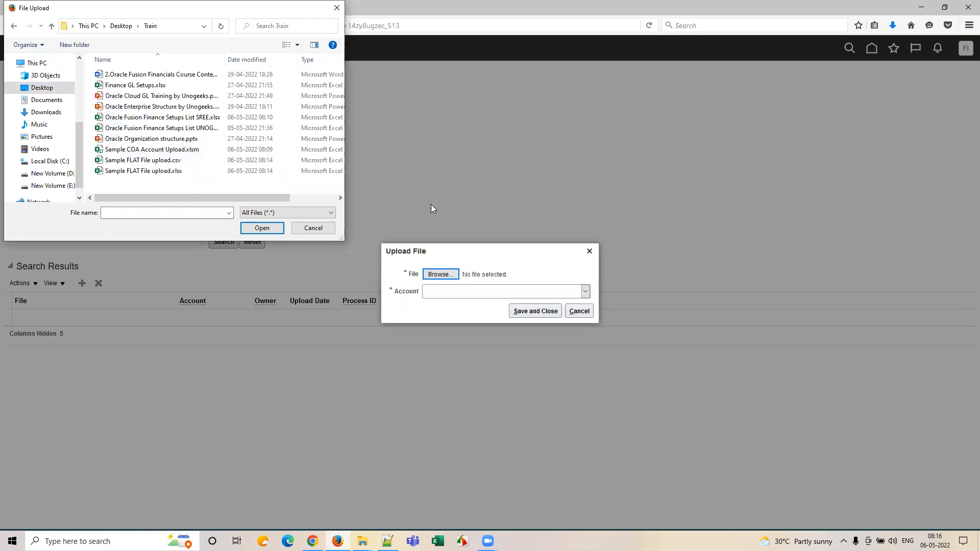
click(261, 228)
Set the upload account to fin/assets/import, then save and close the file upload.
click(476, 292)
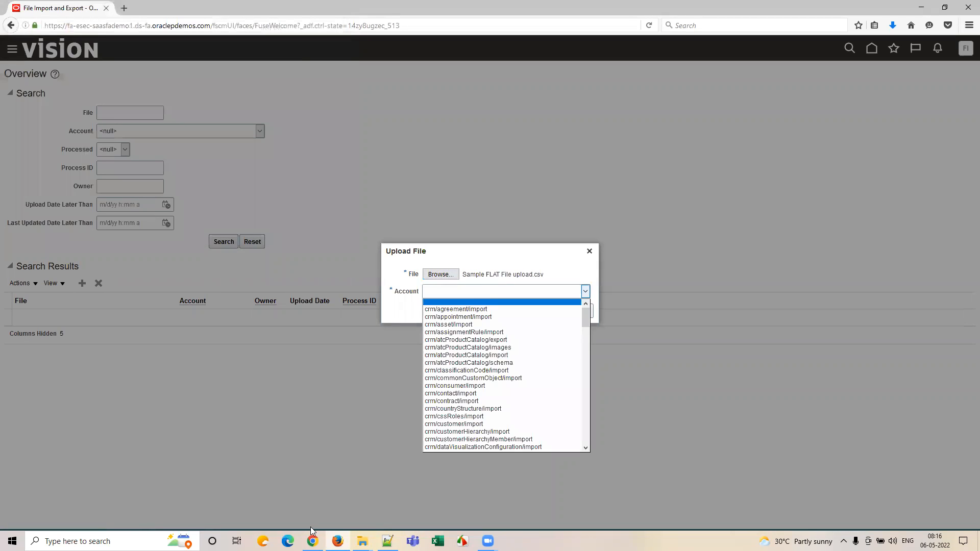
key(alt+Tab)
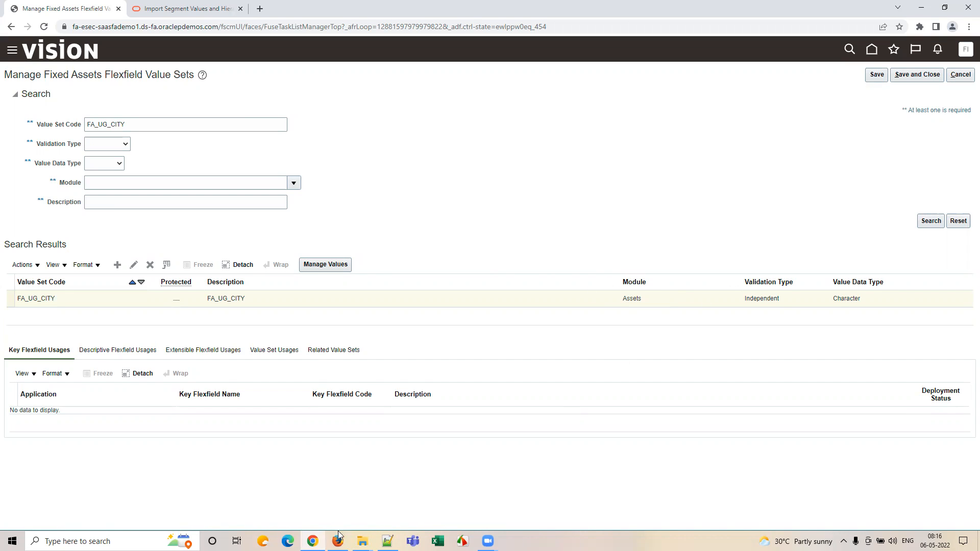
key(alt+Tab)
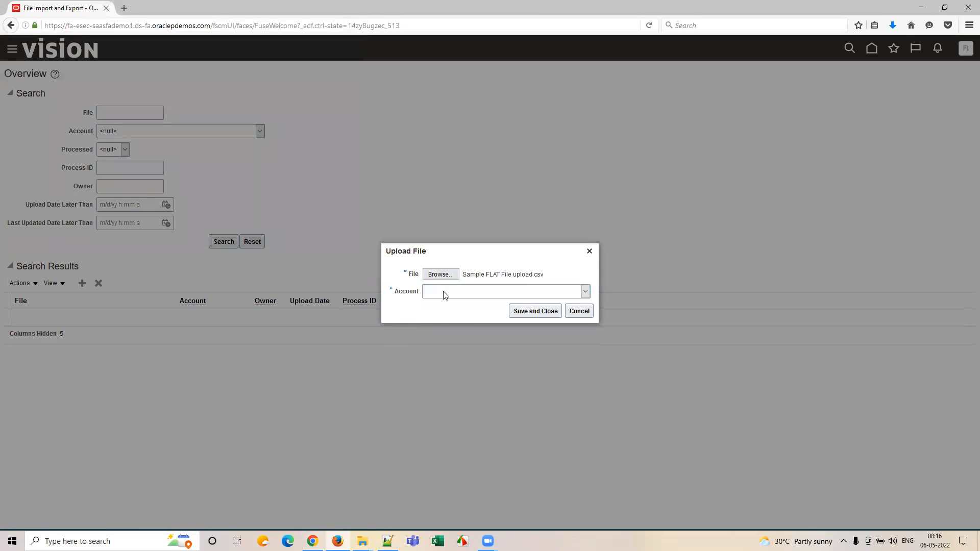
click(443, 291)
key(f)
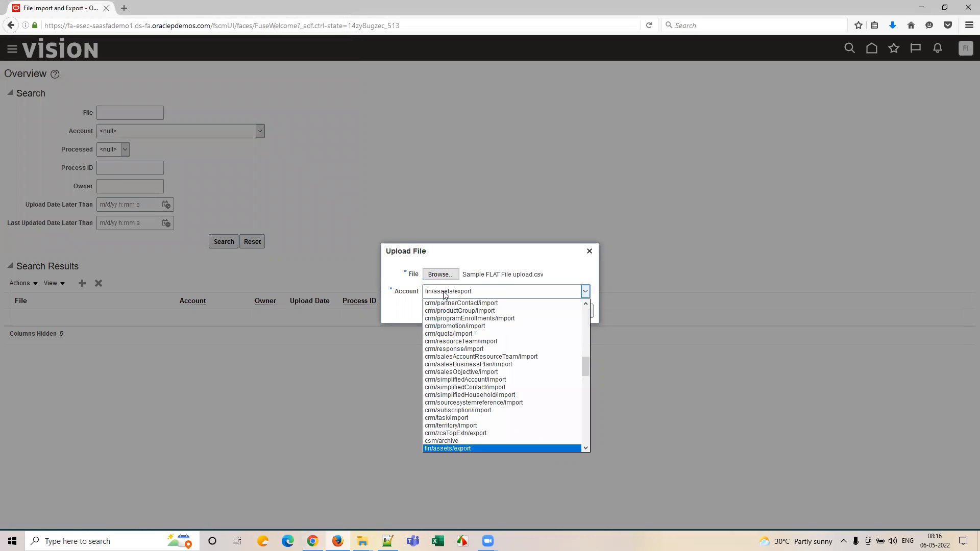
key(Down)
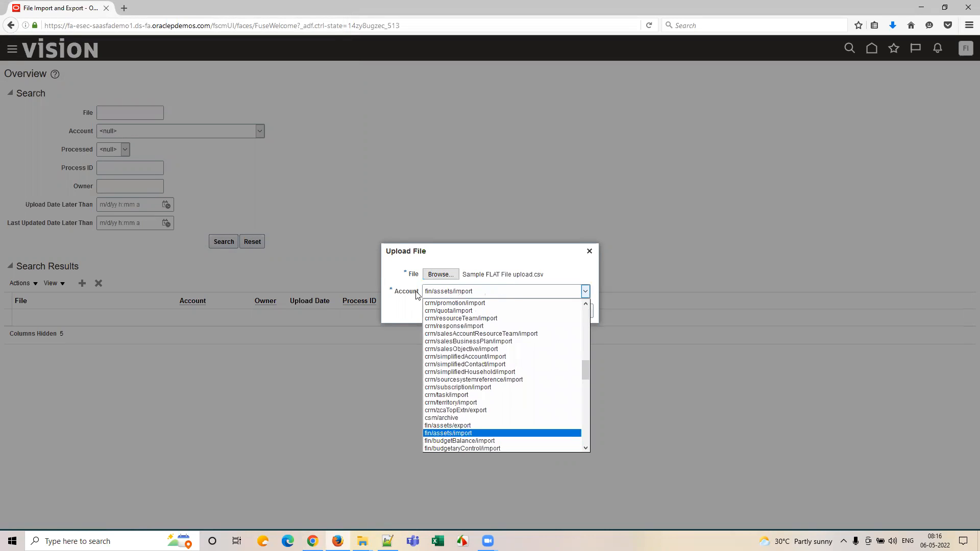
click(453, 432)
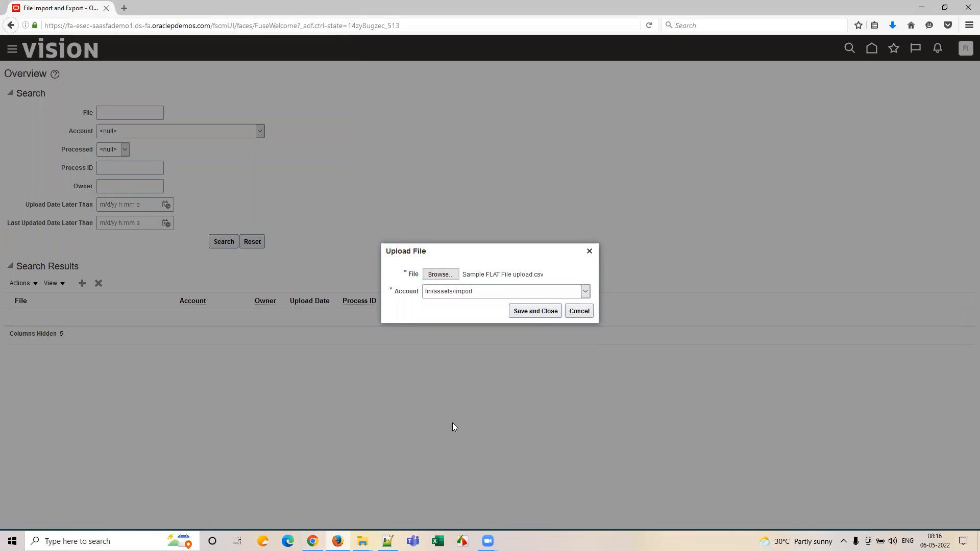
click(526, 313)
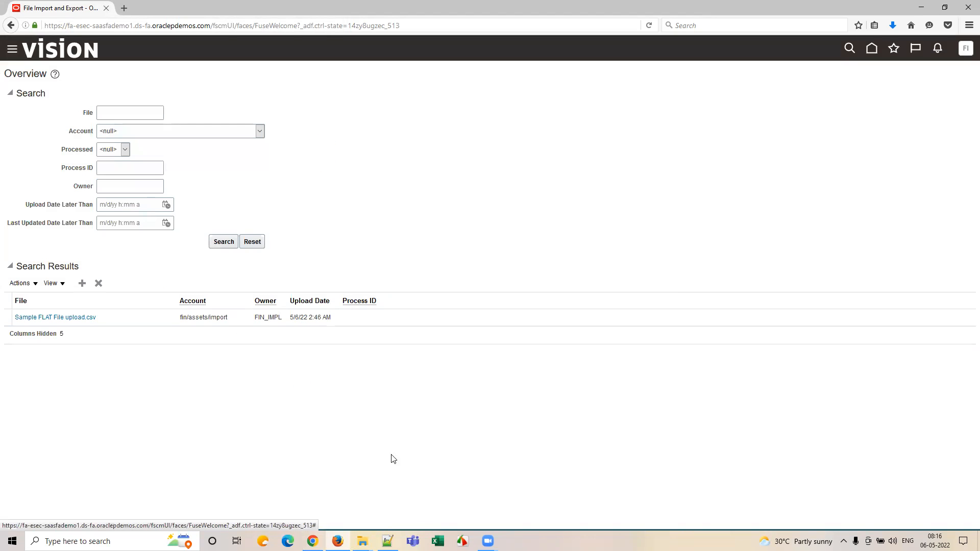
Switch to Chrome and start a value set import from the FA_UG_CITY row.
key(alt+Tab)
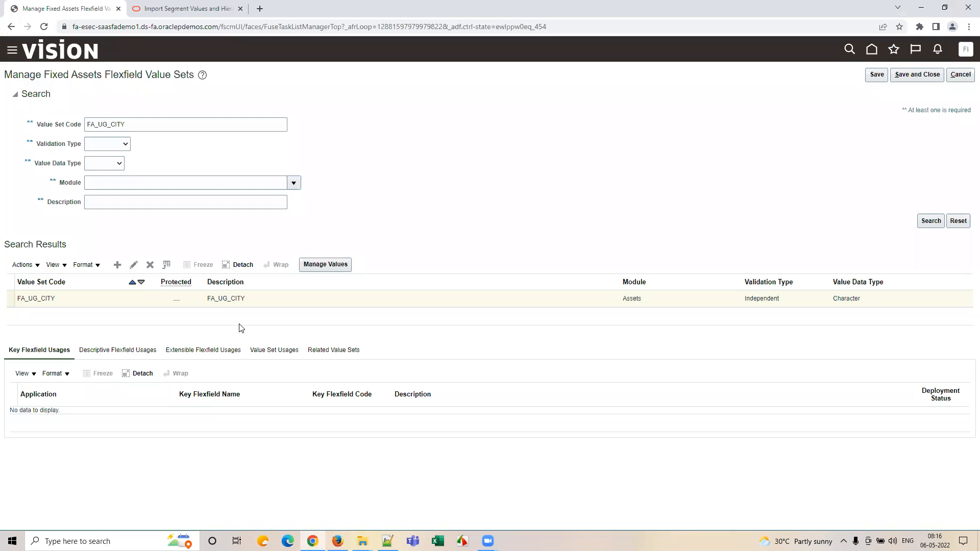
click(77, 301)
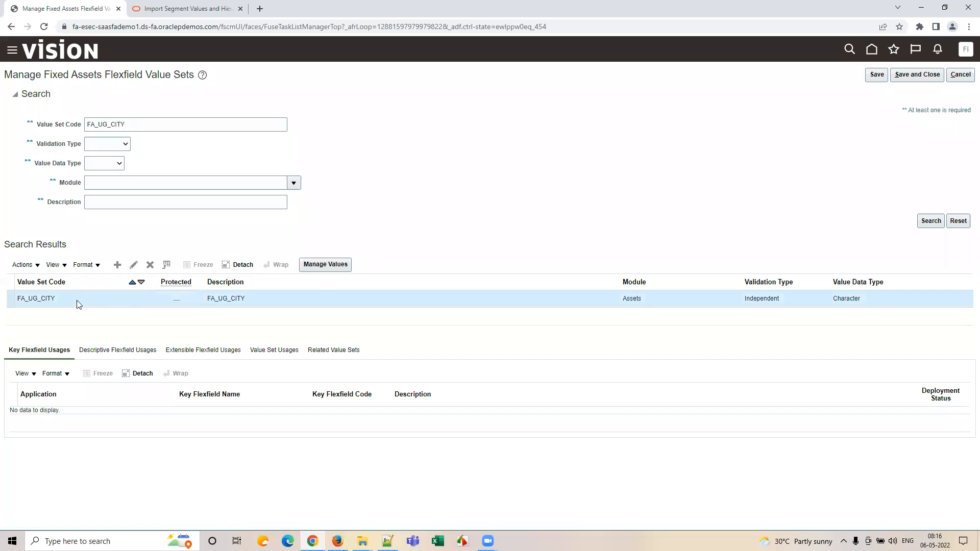
click(32, 265)
click(44, 345)
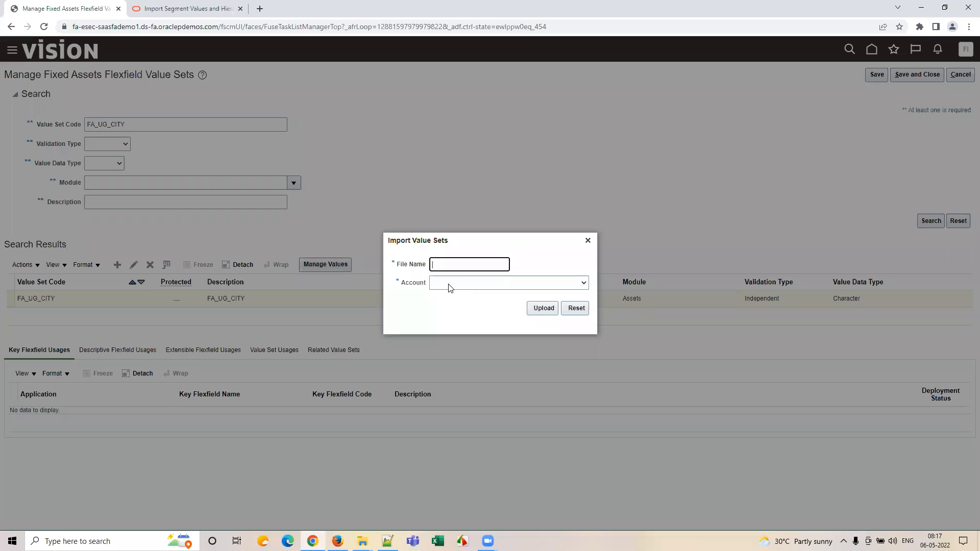
Copy the full name Sample FLAT File upload.csv, including its extension, from the Train folder and return to the Import Value Sets dialog in Chrome.
click(358, 536)
click(332, 504)
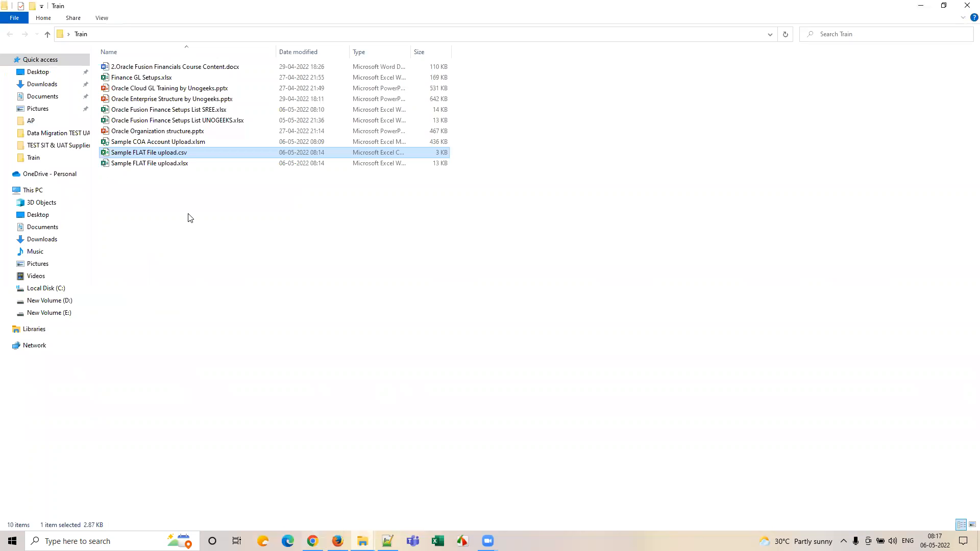
key(F2)
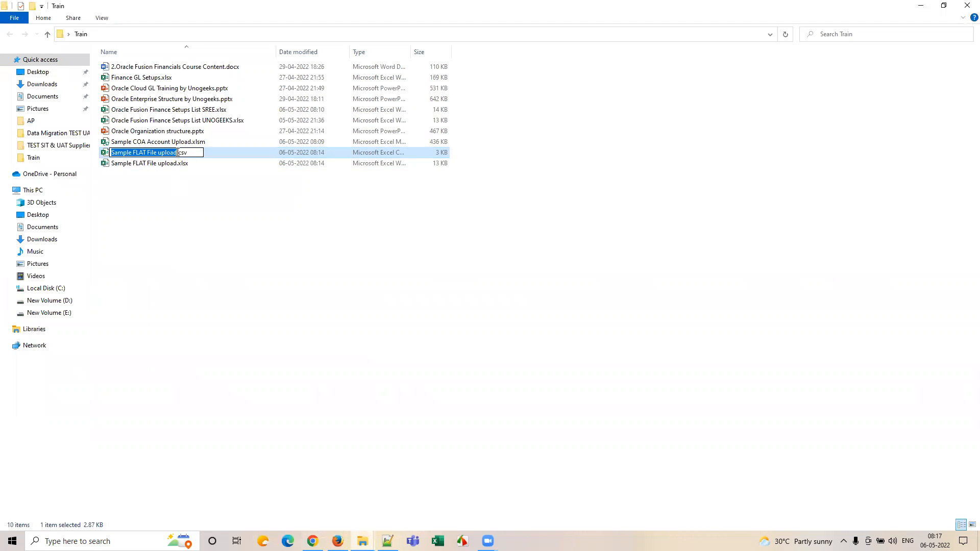
drag(190, 153, 105, 155)
key(ctrl+c)
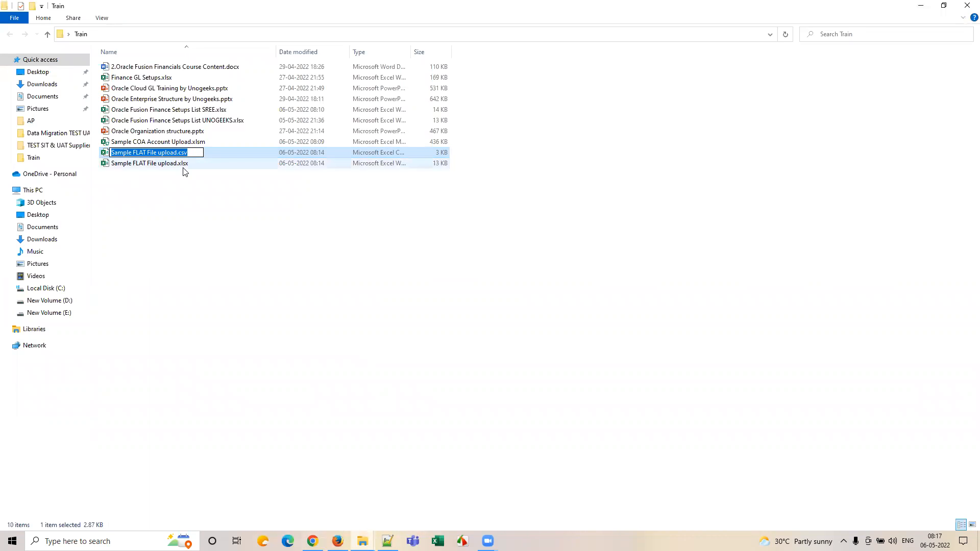
click(313, 541)
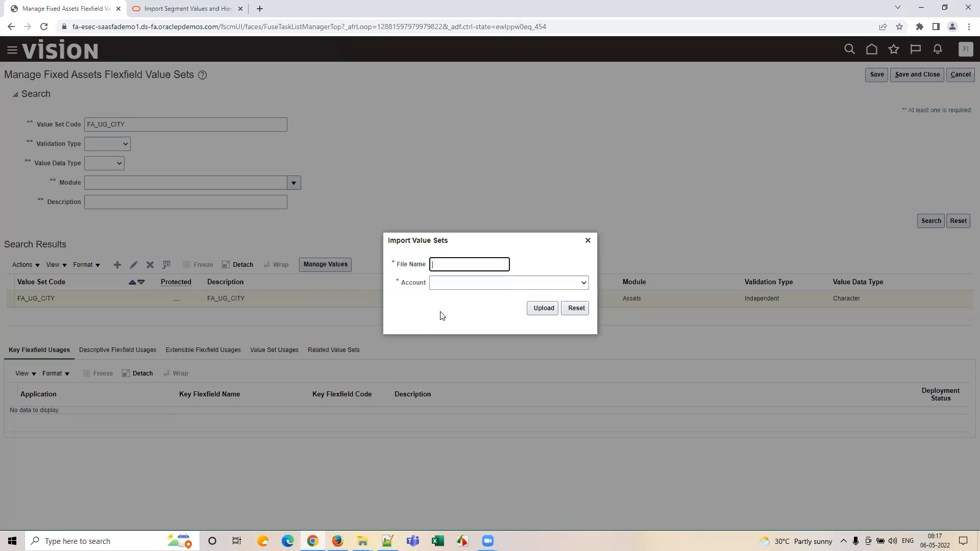
Enter the copied name Sample FLAT File upload.csv, set the account to fin/assets/import, and run the value set import.
key(ctrl+v)
key(ctrl+a)
click(506, 265)
drag(507, 266, 414, 265)
click(460, 284)
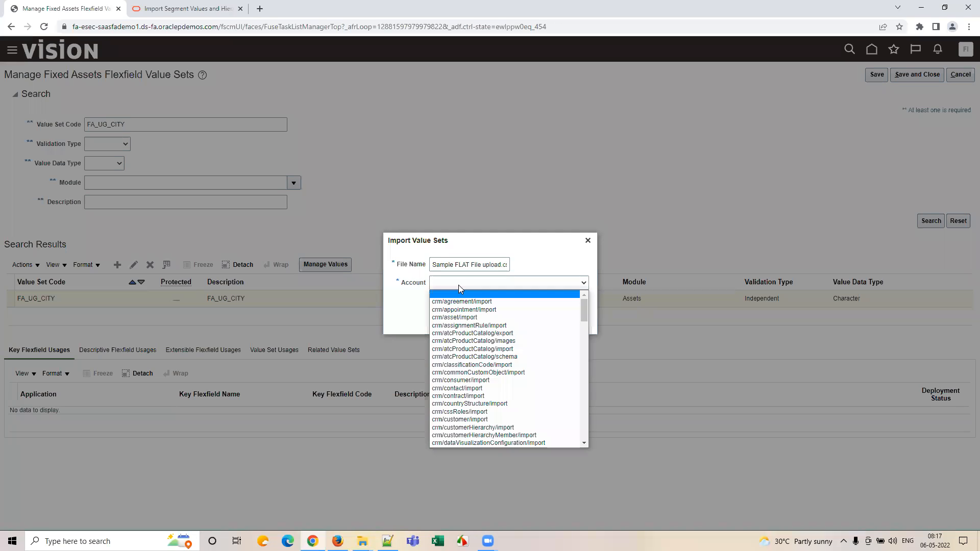
key(f)
key(Down)
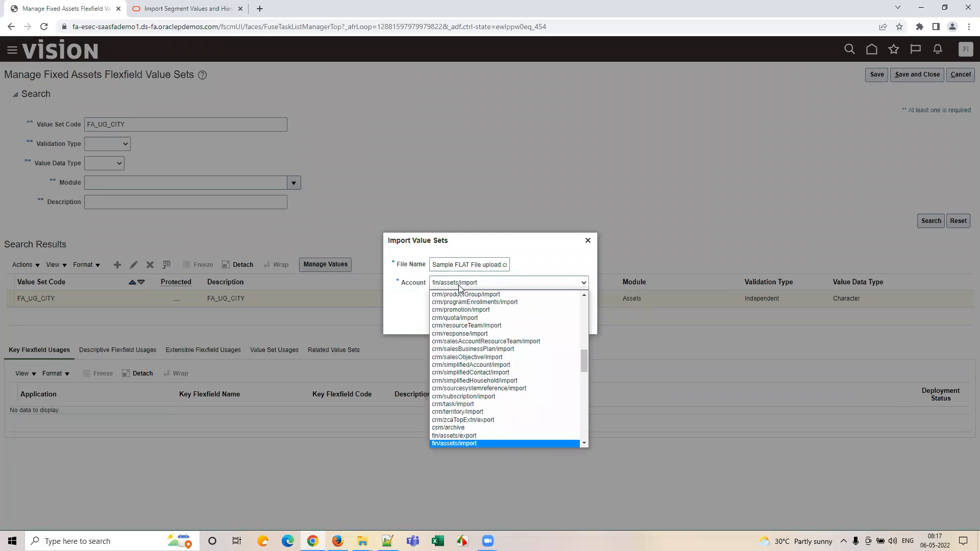
key(Return)
click(462, 317)
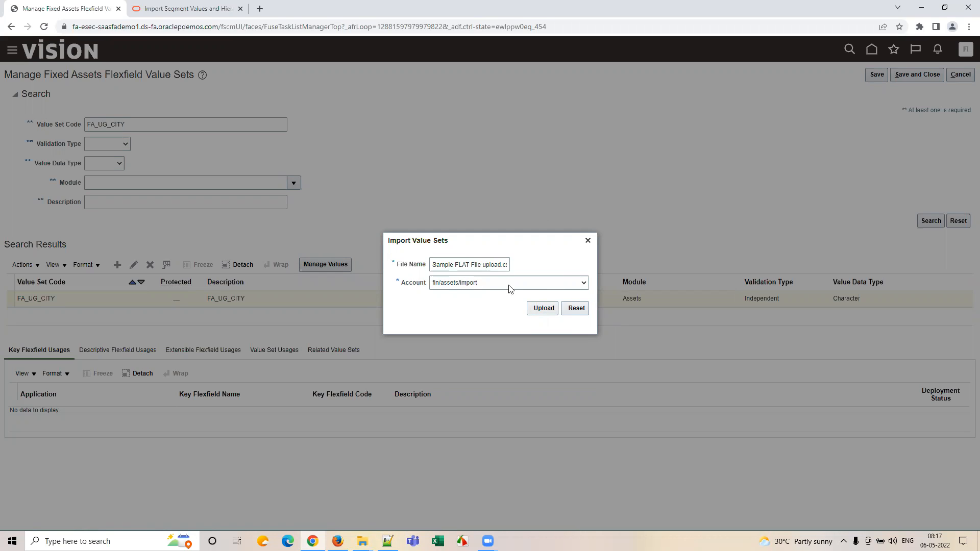
click(544, 306)
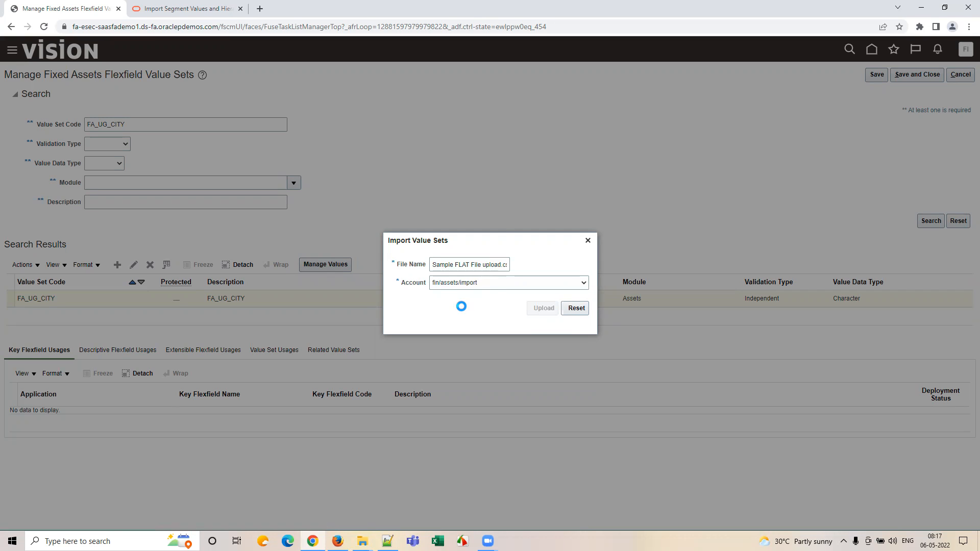
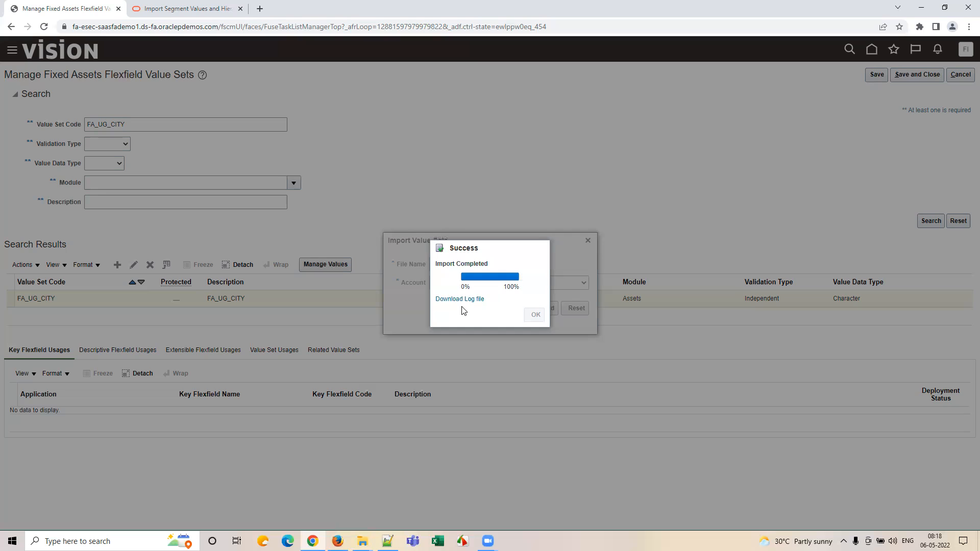
Download the import's log file and close the Import Value Sets dialog.
click(454, 300)
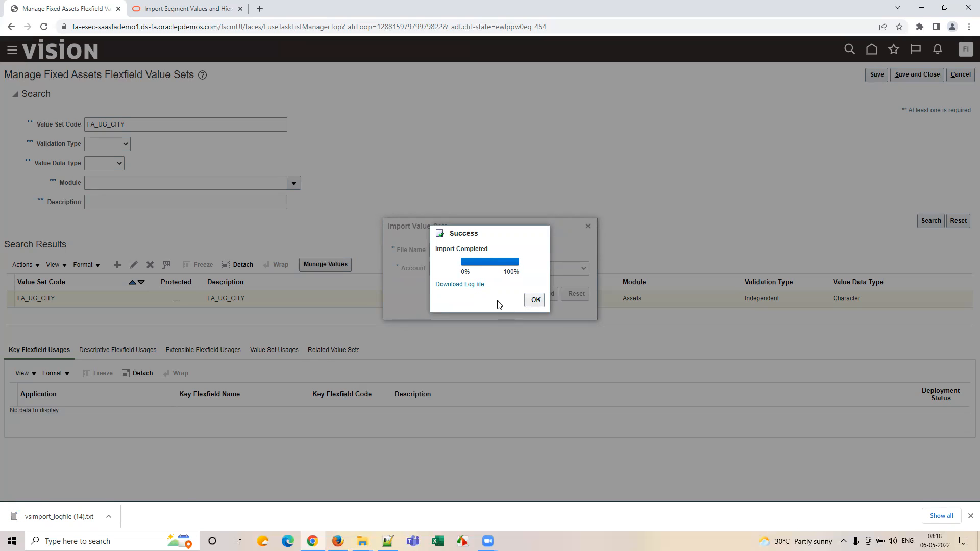
click(535, 300)
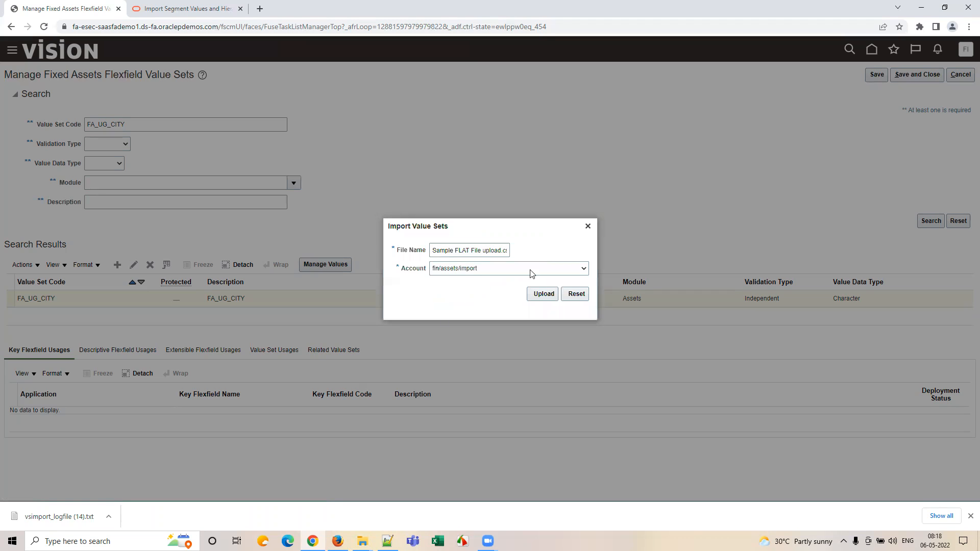
click(587, 227)
Open the downloaded import log and check its summary of valid and created rows through to the end.
click(74, 517)
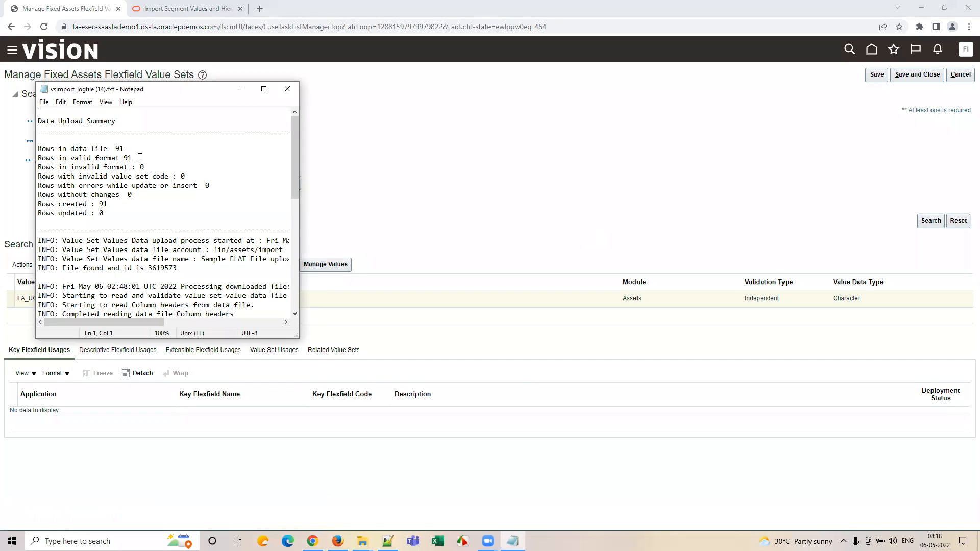
drag(140, 157, 37, 158)
drag(108, 204, 4, 197)
scroll(175, 280, down, 10)
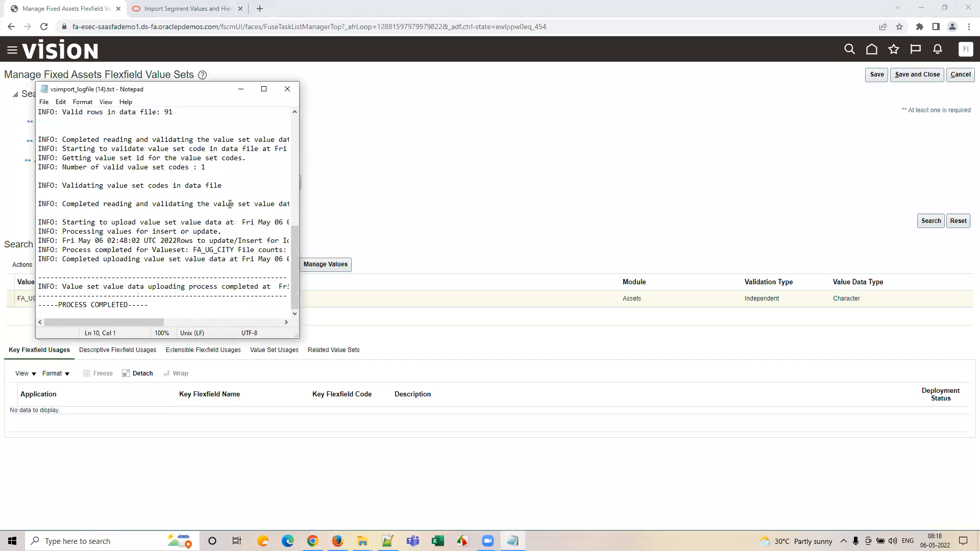
Open the values of the FA_UG_CITY value set for review and close the import log.
click(241, 89)
click(314, 267)
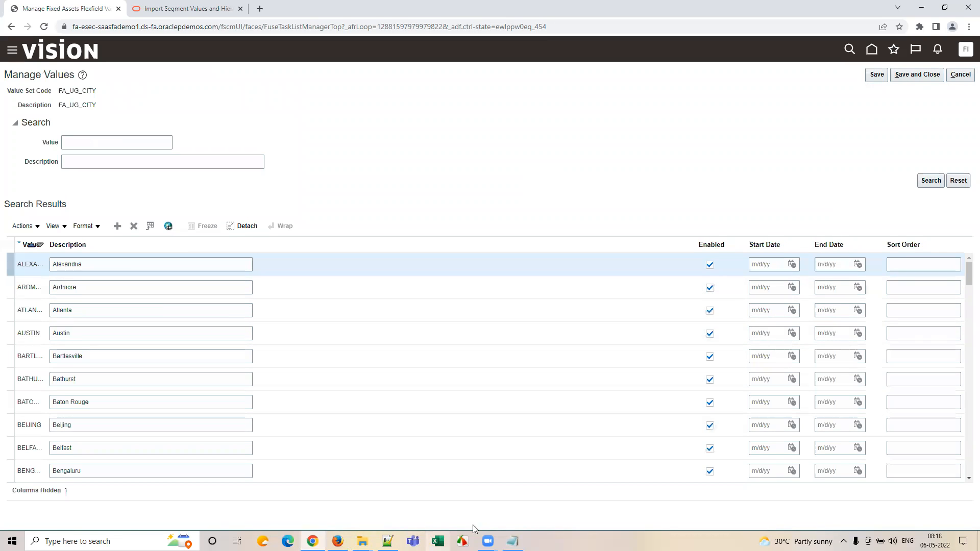
click(512, 541)
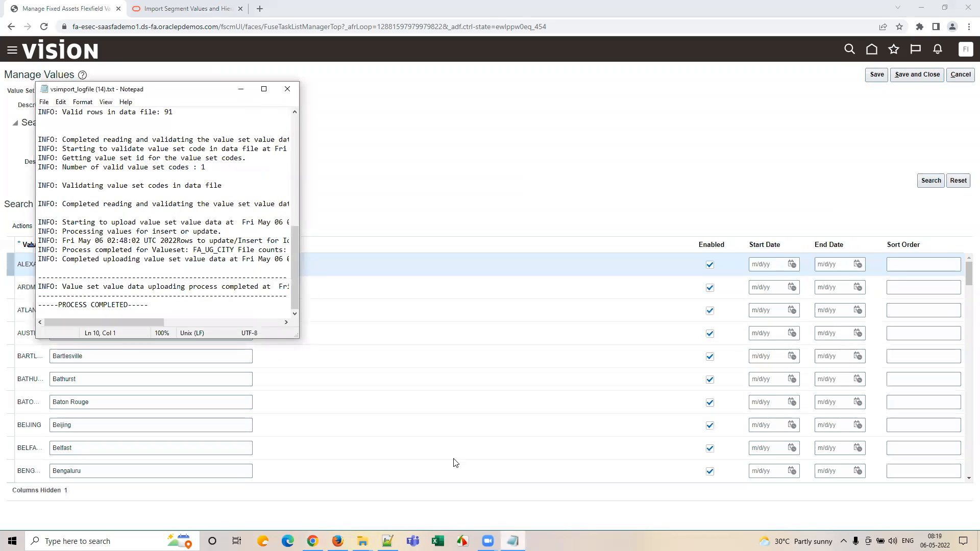
click(290, 86)
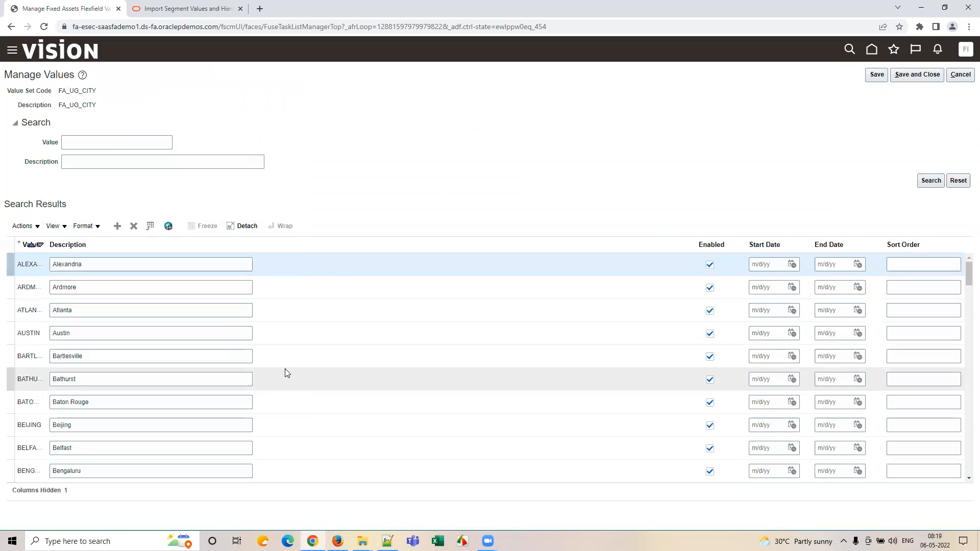
Return to the Oracle Fusion home page and open Sample FLAT File upload.csv from the Train folder in Excel.
click(60, 57)
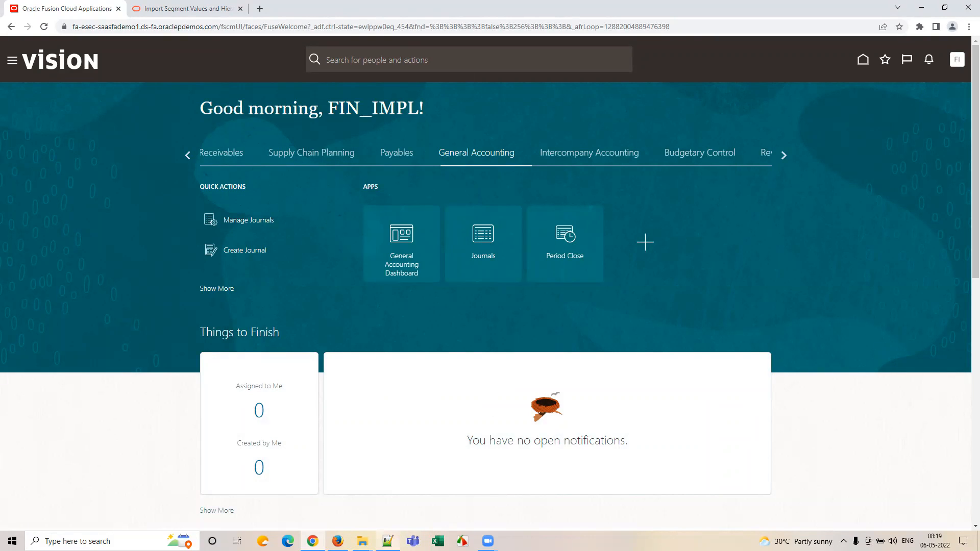
mouse_move(363, 540)
click(322, 512)
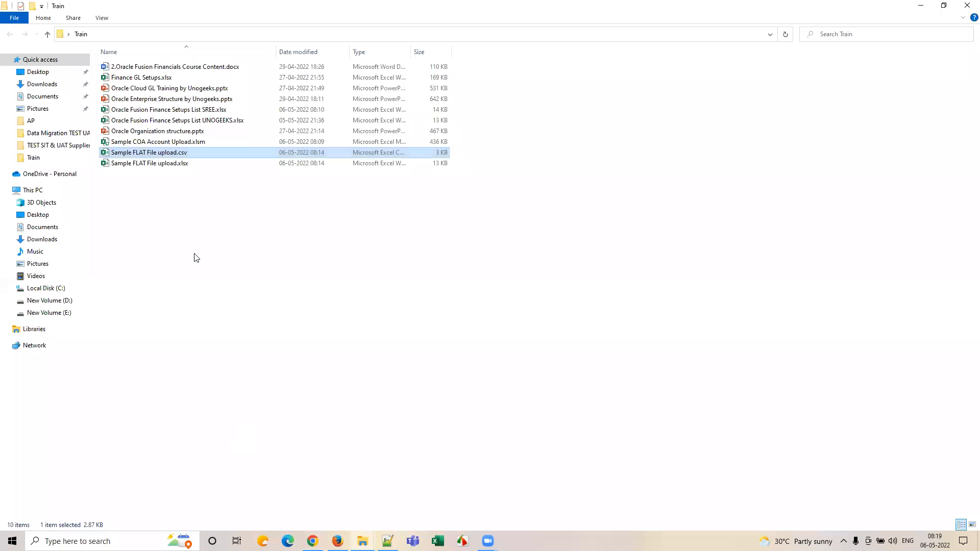
double_click(175, 154)
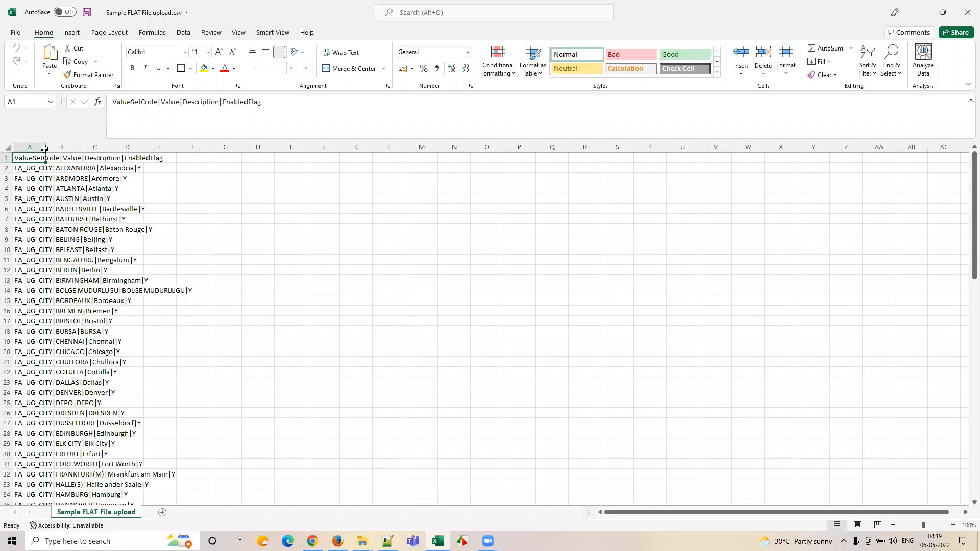
Fit the column widths to the contents and examine the pipe-delimited header in cell A1.
drag(128, 179, 291, 239)
click(95, 189)
click(4, 148)
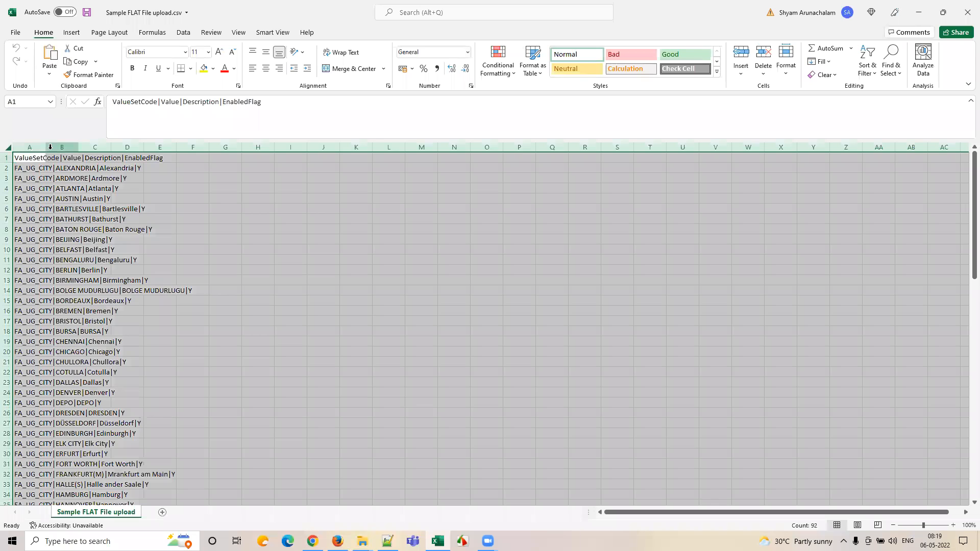
double_click(46, 147)
click(214, 195)
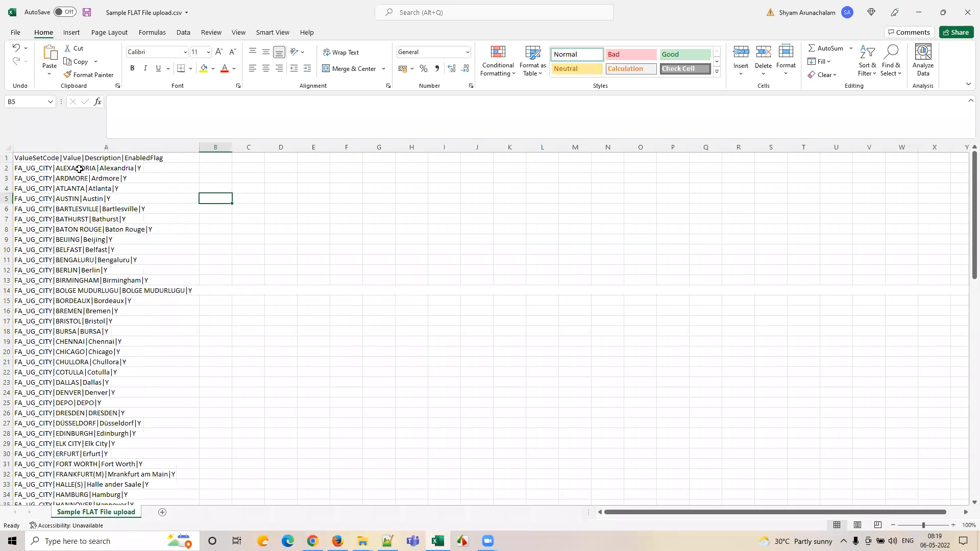
click(66, 158)
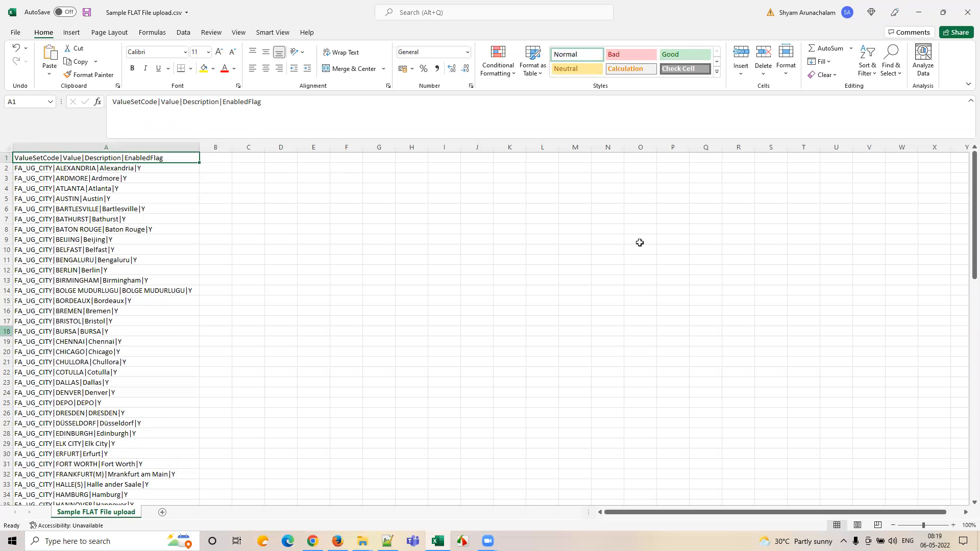
Switch to Chrome and open Setup and Maintenance.
click(313, 541)
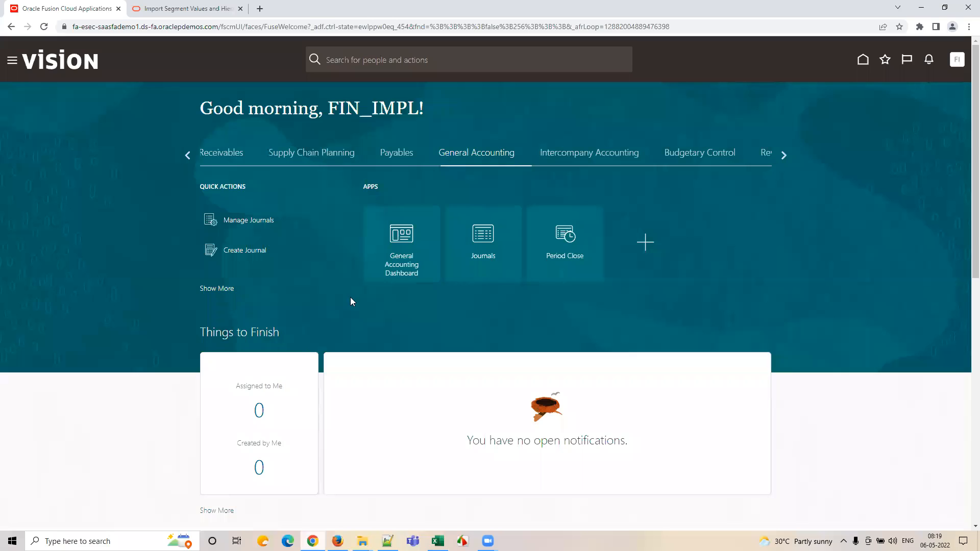
click(962, 65)
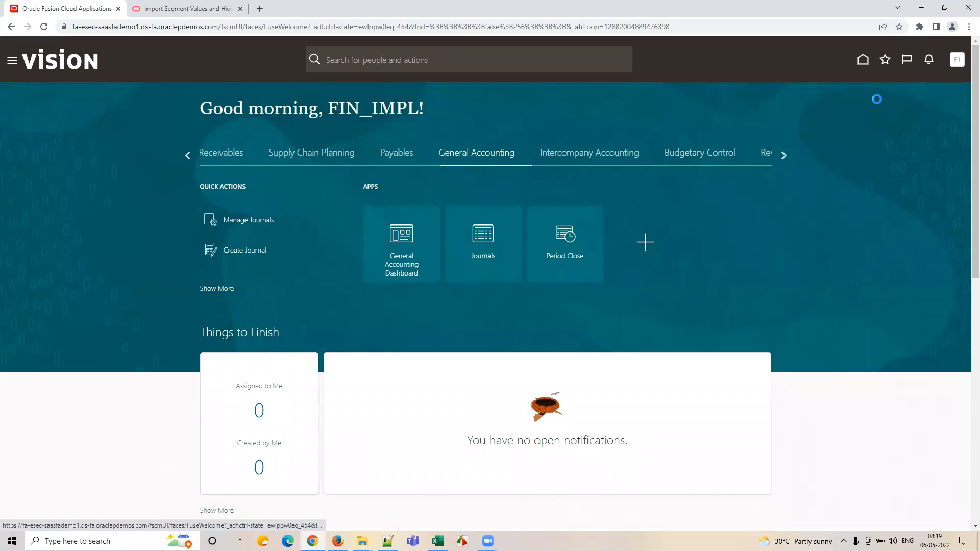
click(777, 216)
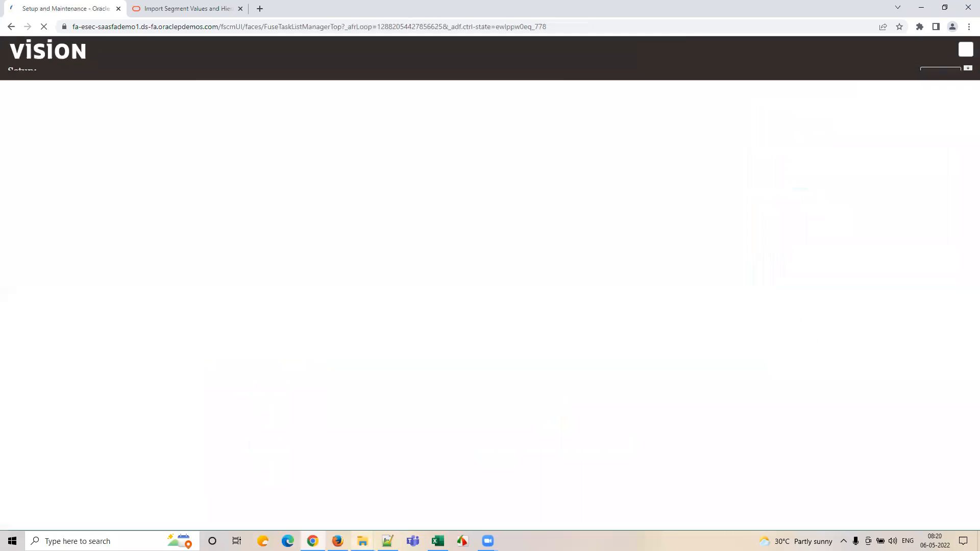
Close Sample FLAT File upload.csv in Excel and open Sample FLAT File upload.xlsx from the Train folder.
mouse_move(362, 541)
click(328, 516)
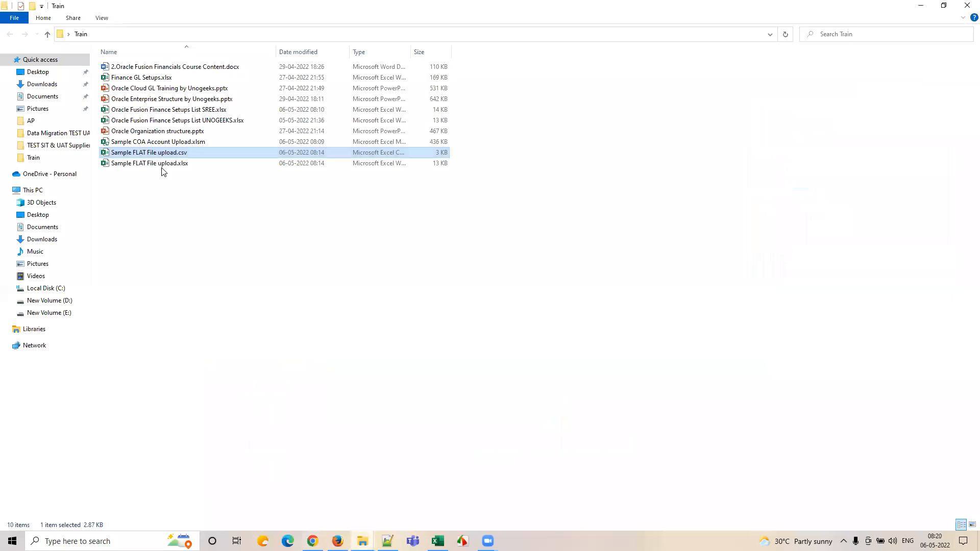
double_click(193, 154)
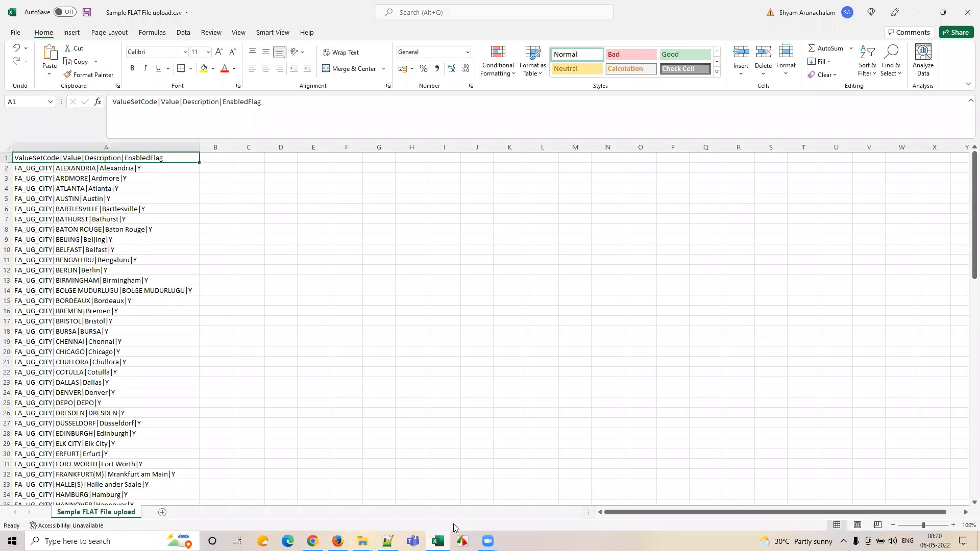
click(967, 12)
click(480, 284)
click(179, 164)
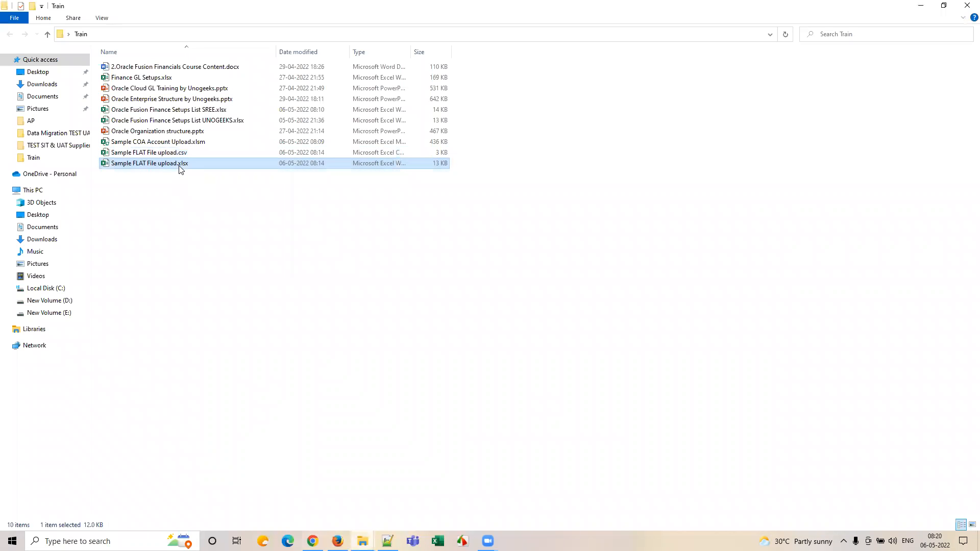
double_click(180, 164)
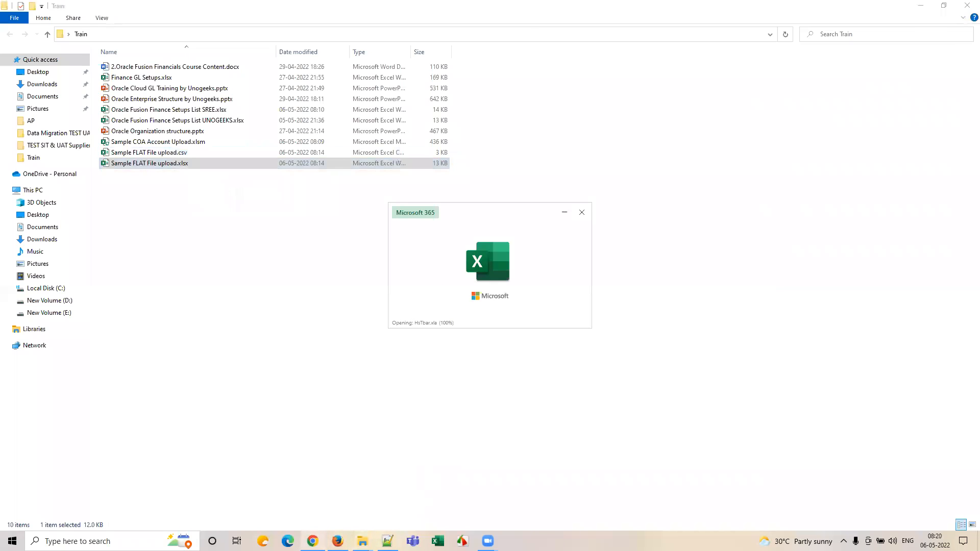
Switch to Chrome, select the Financials setup, and find and open the Manage Chart of Accounts Value Sets task using "Chart of acc".
click(313, 541)
click(175, 75)
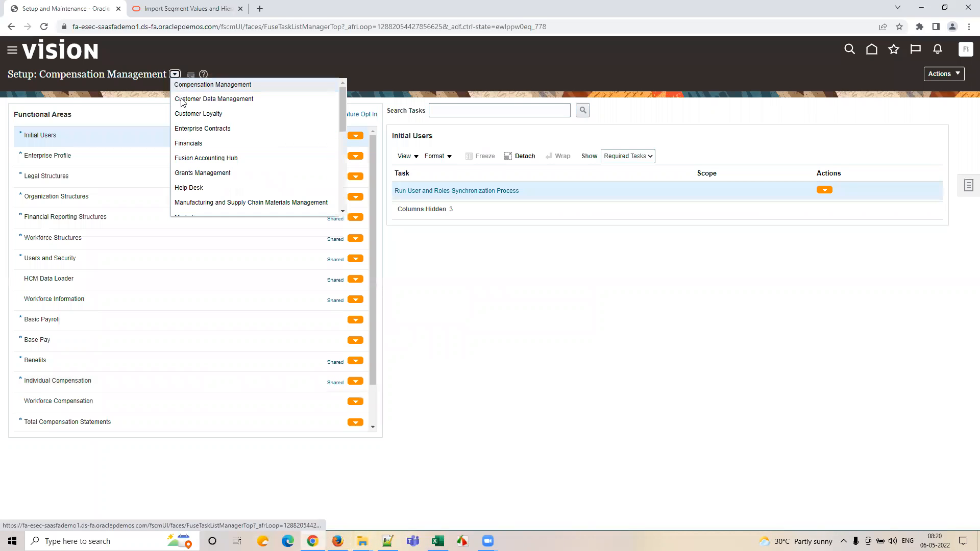
click(472, 110)
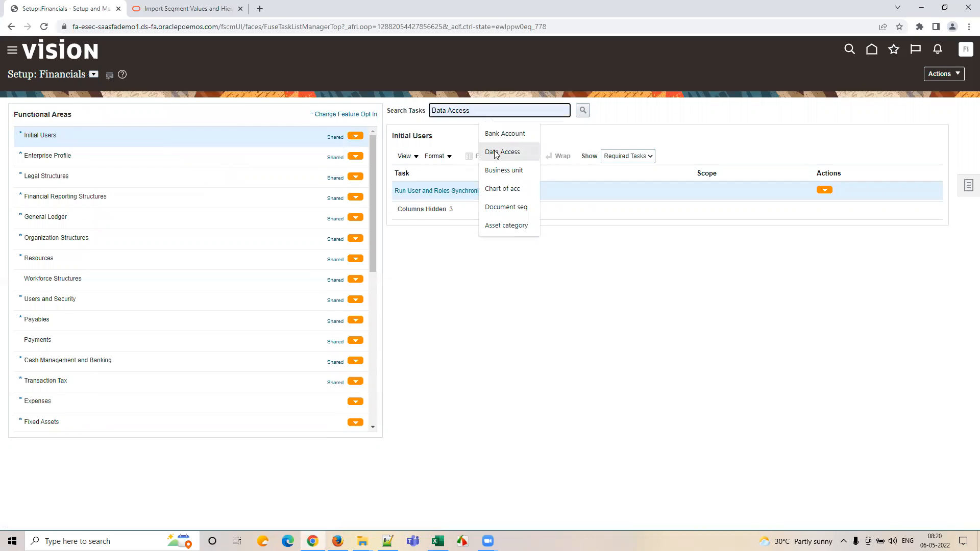
click(505, 186)
click(583, 110)
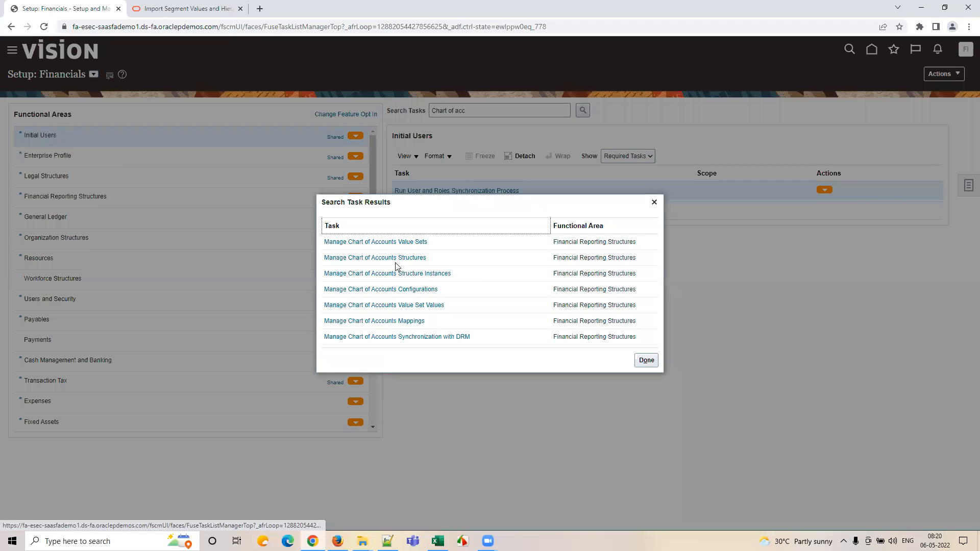
click(402, 242)
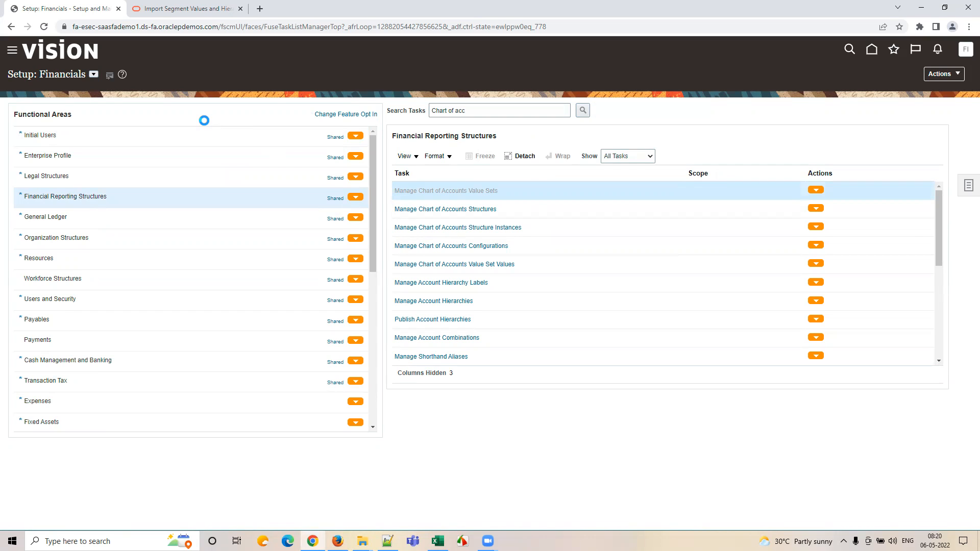
Search for value sets with the value set code Account%.
click(163, 123)
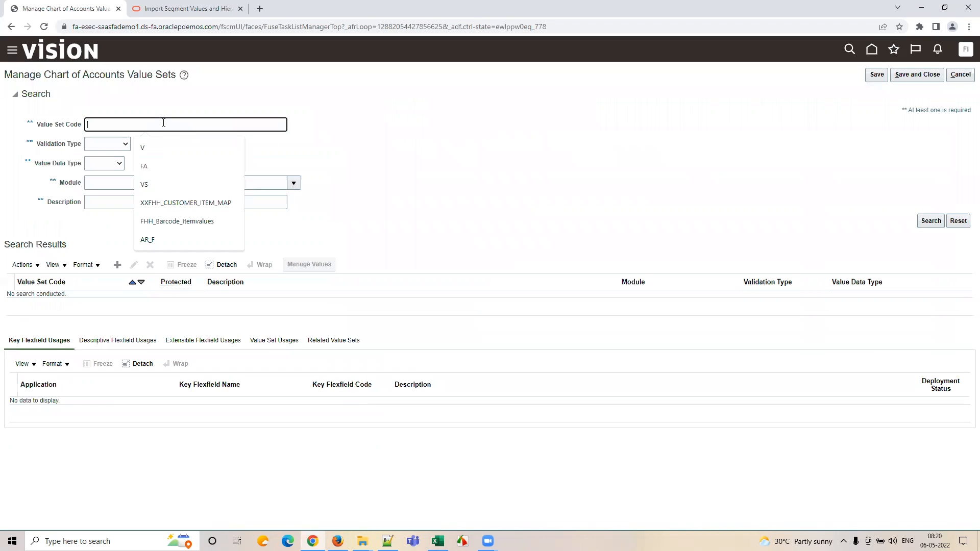
text(A)
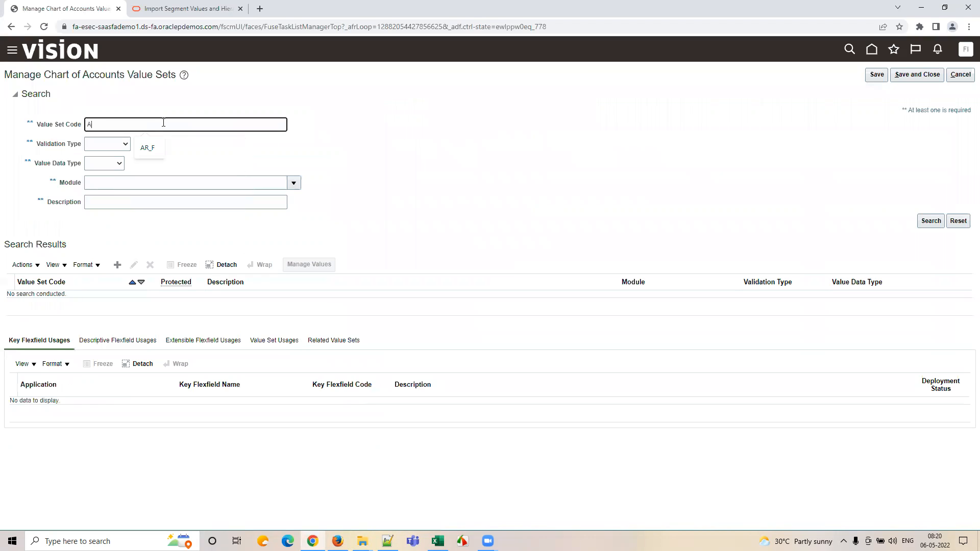
text(ccount%)
key(Return)
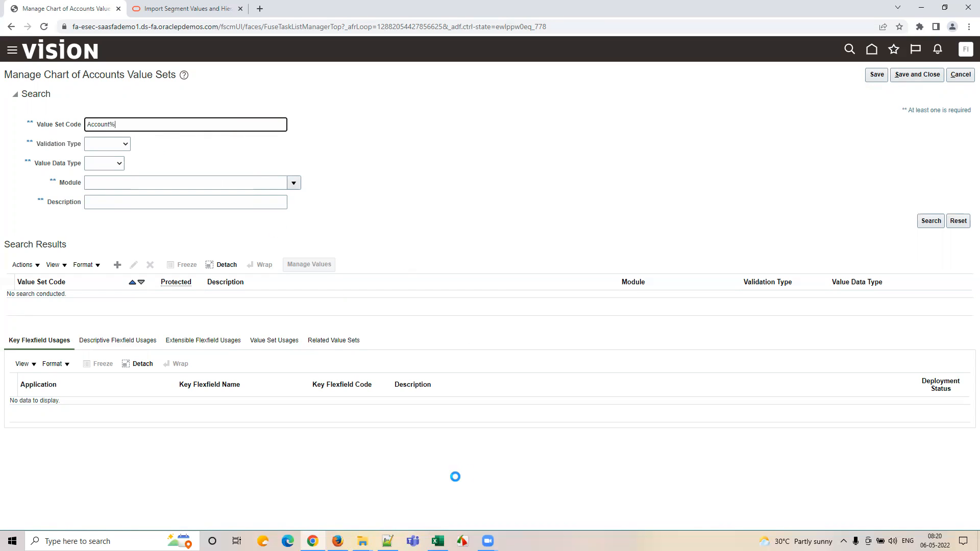
Open the values of the ACCOUNT SSC_RAPID value set and list them all without search criteria.
click(439, 539)
click(439, 540)
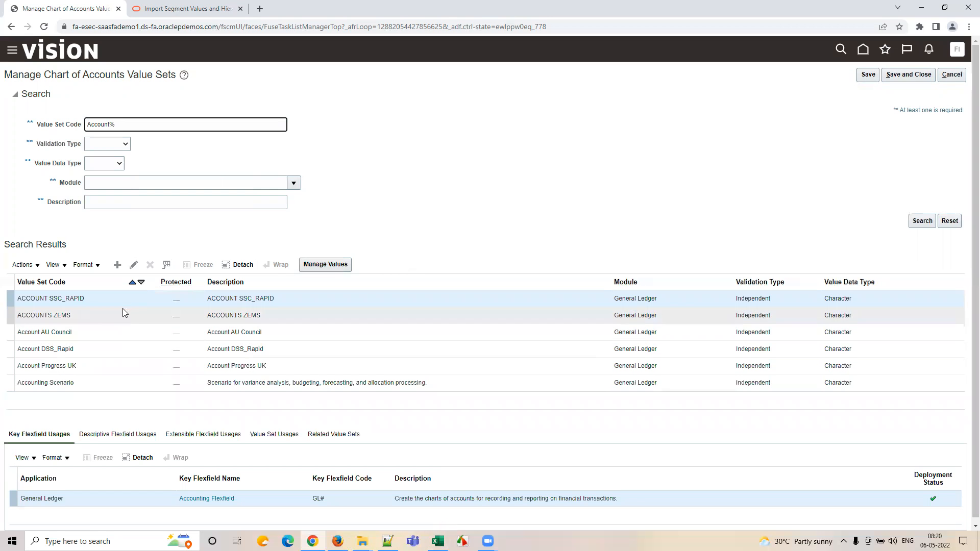
click(343, 266)
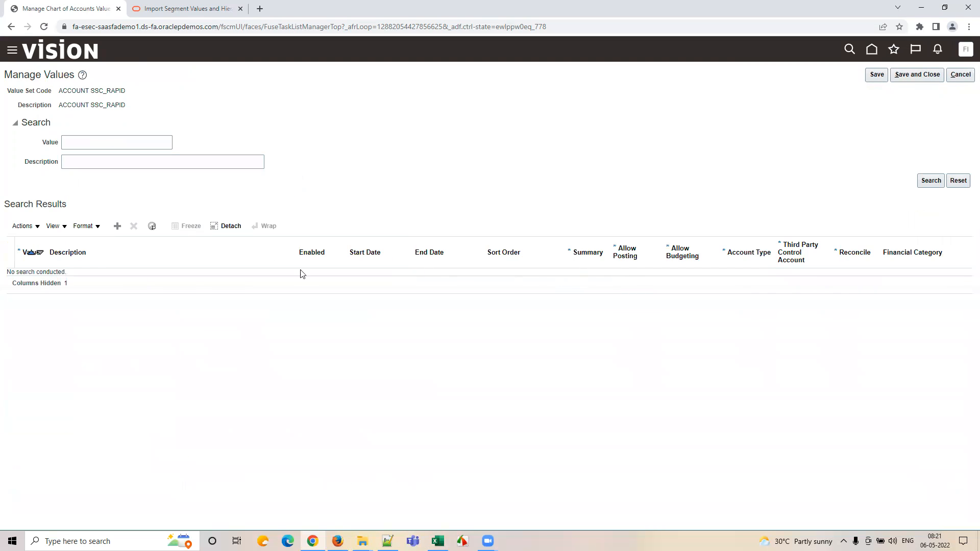
click(928, 183)
Compare the value set code, value, description and enabled flag columns in Sample FLAT File upload.xlsx with the ACCOUNT SSC_RAPID values in Chrome.
key(alt+Tab)
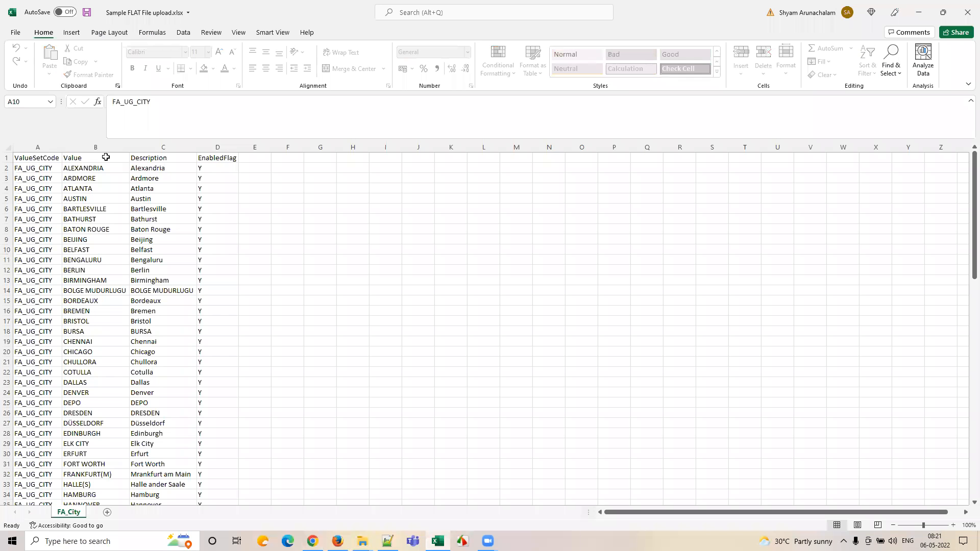
click(37, 168)
click(88, 168)
key(alt+Tab)
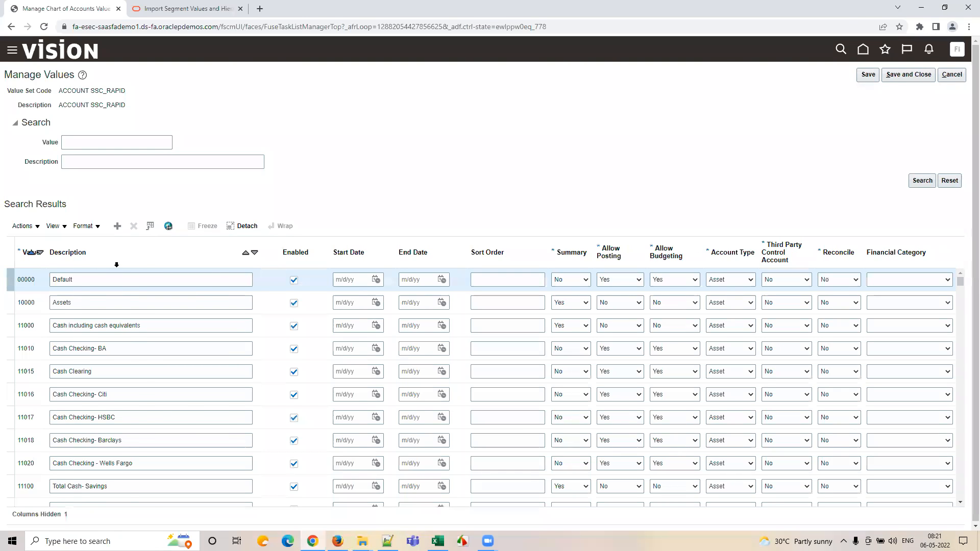
key(alt+Tab)
key(alt+Tab)
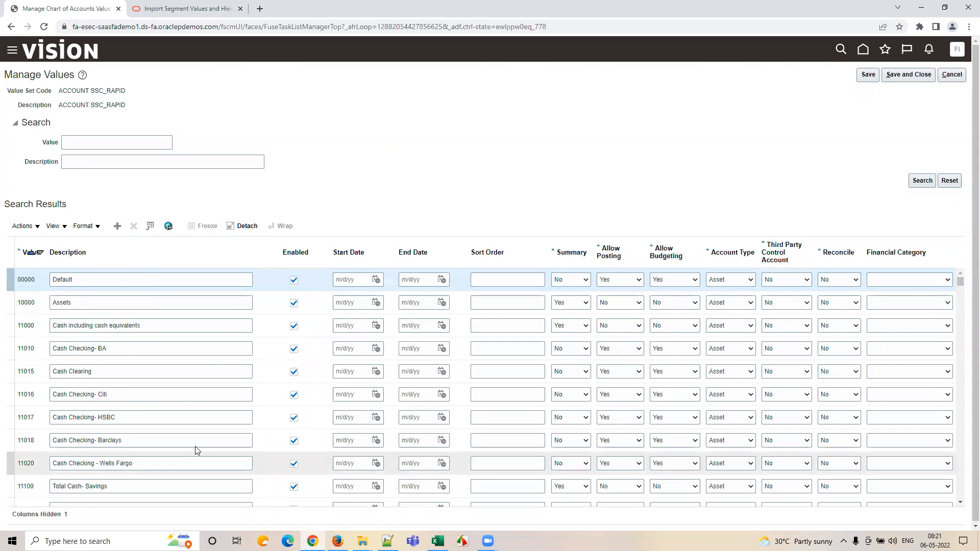
key(alt+Tab)
click(187, 171)
click(205, 170)
key(alt+Tab)
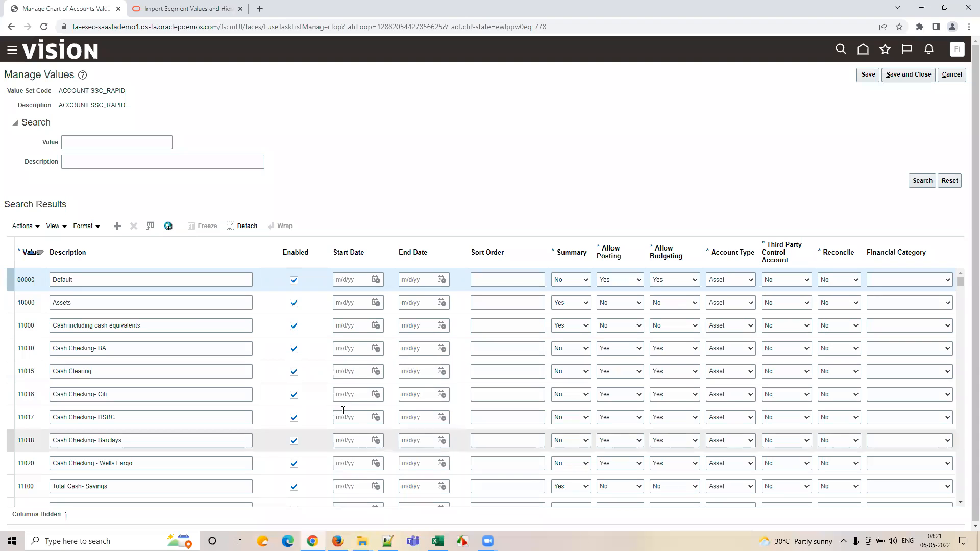
In the Sample FLAT File upload workbook, add the column header Summary in cell E1 beside EnabledFlag.
key(alt+Tab)
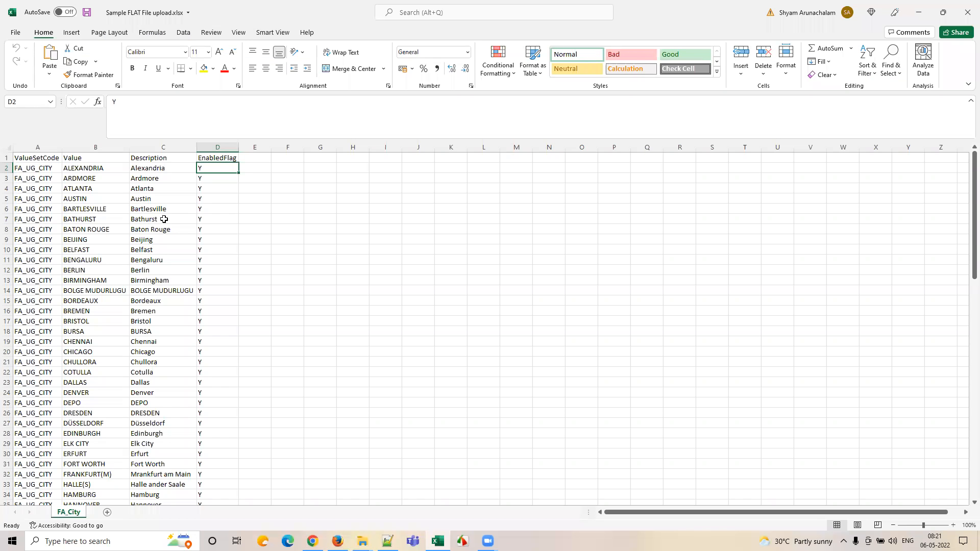
drag(98, 208, 219, 201)
key(alt+Tab)
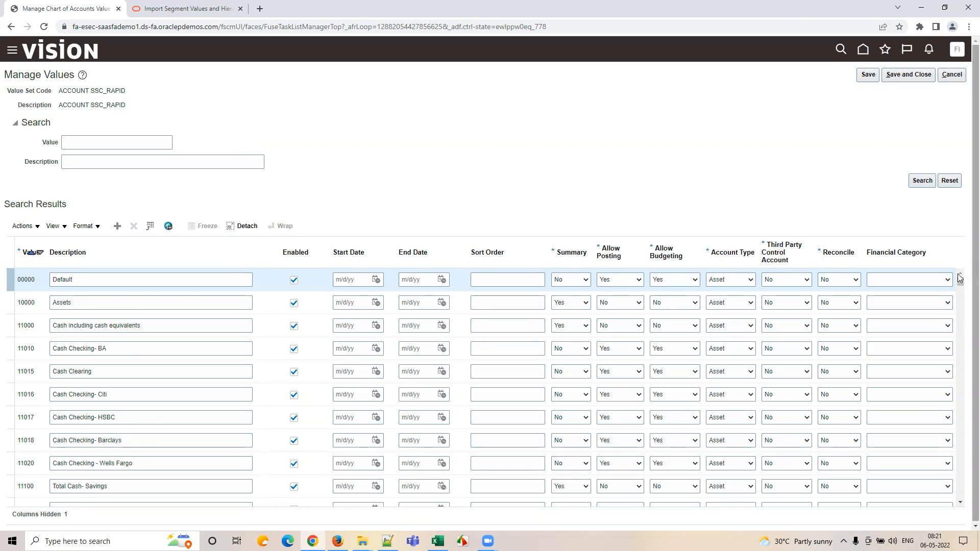
key(alt+Tab)
click(251, 156)
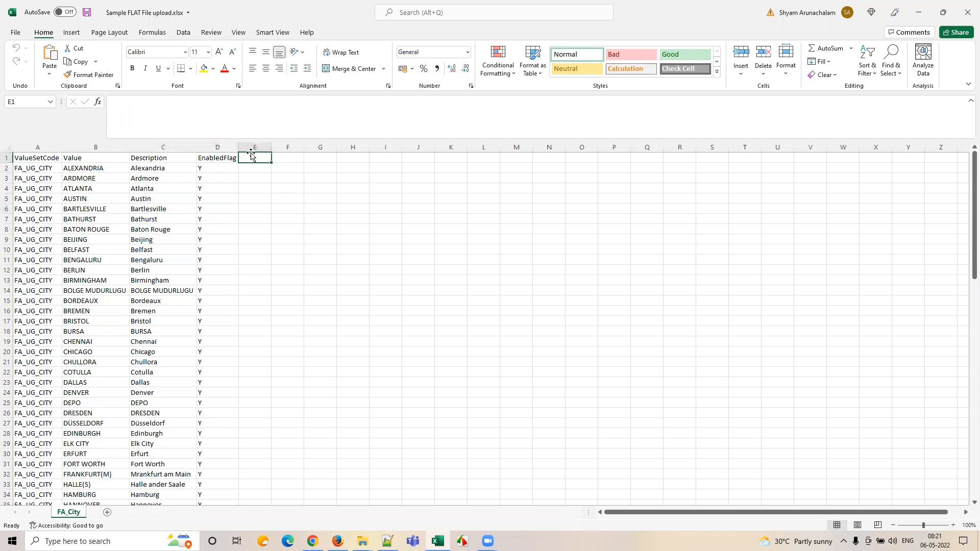
text(Summary)
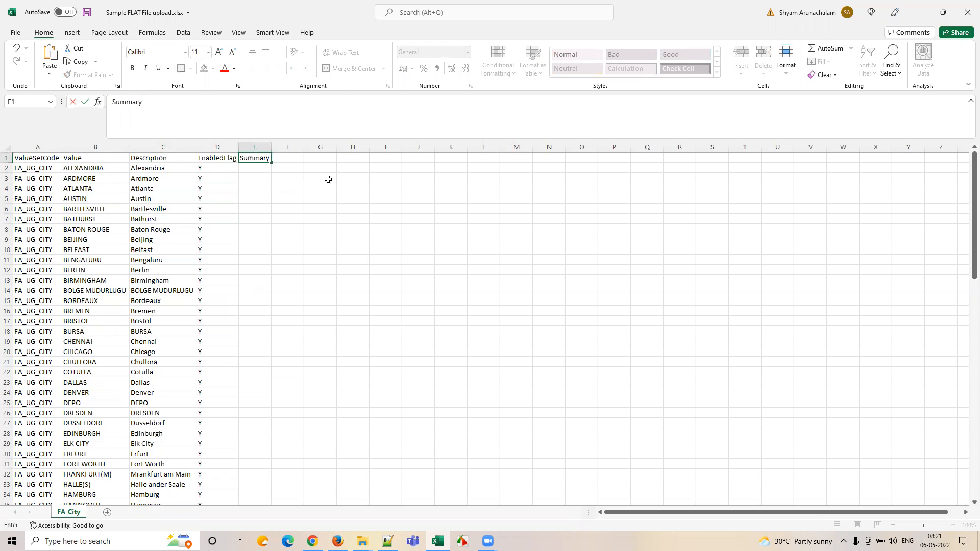
key(alt+Tab)
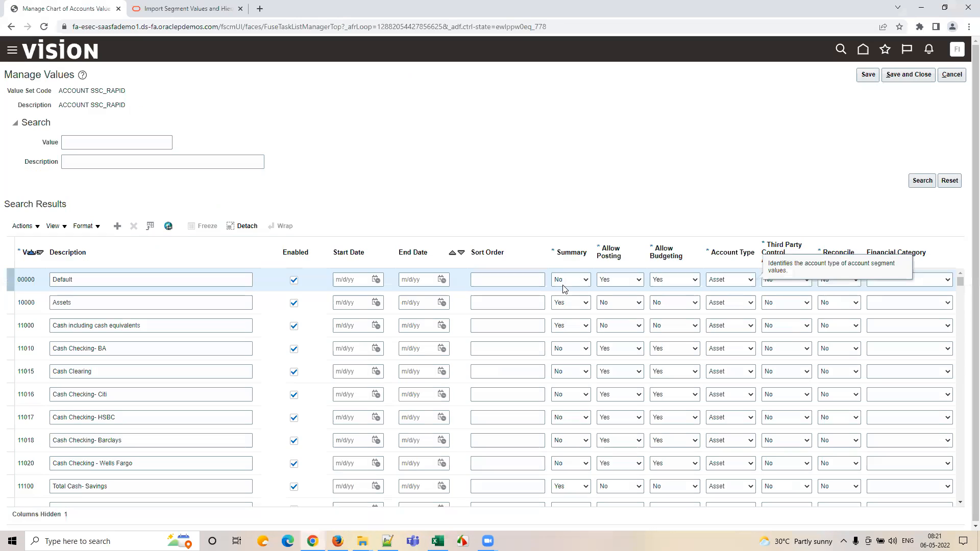
key(alt+Tab)
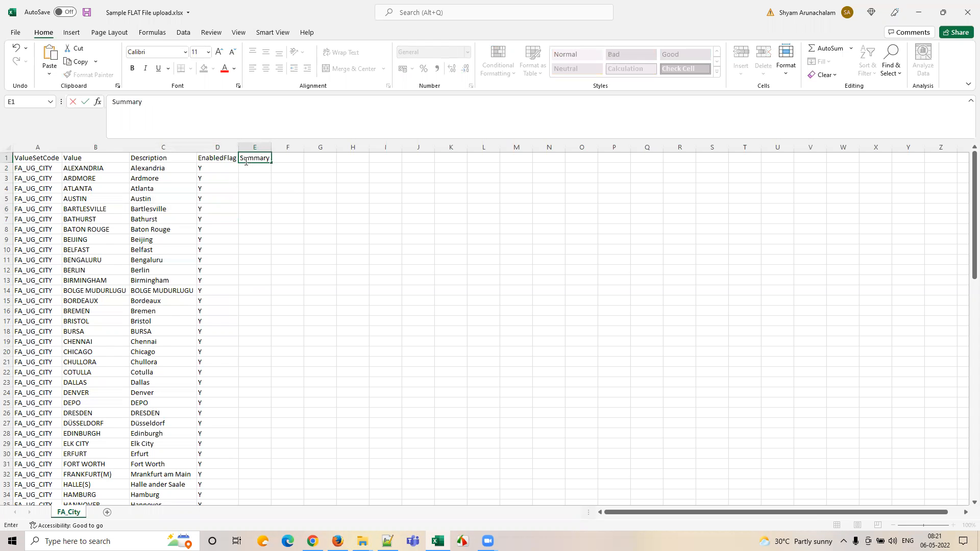
double_click(239, 159)
click(286, 162)
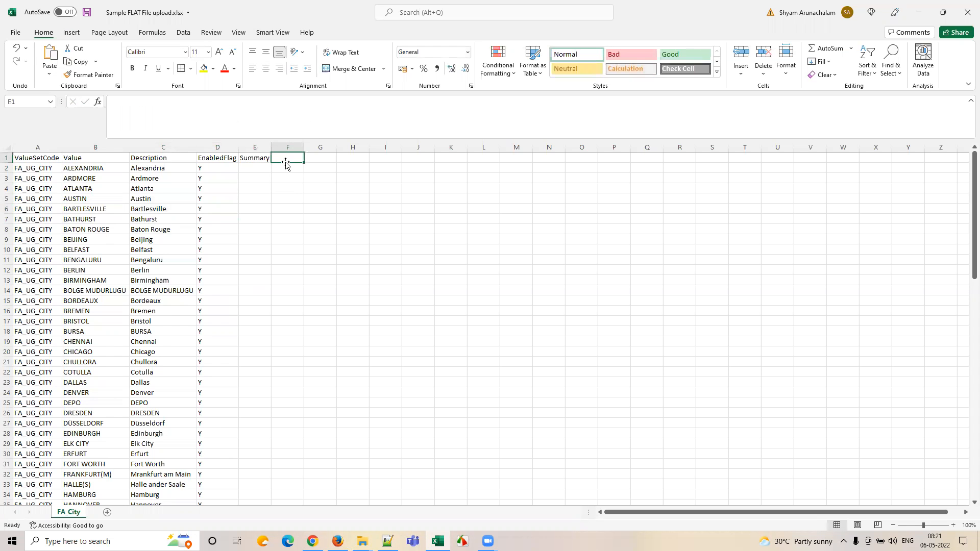
Check the Summary options for the Default value in Manage Values, and enter N in E2 and Y in E3 of the workbook.
key(alt+Tab)
click(573, 280)
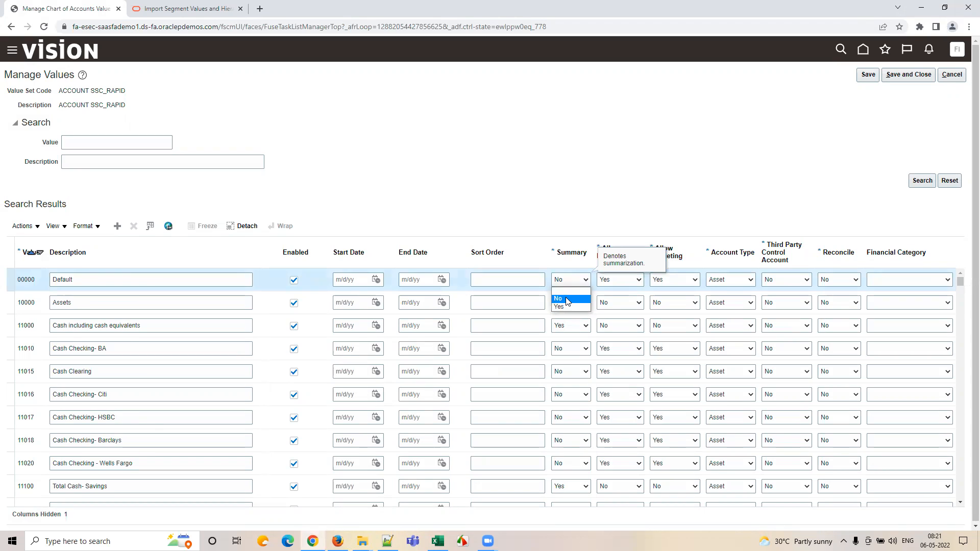
key(alt+Tab)
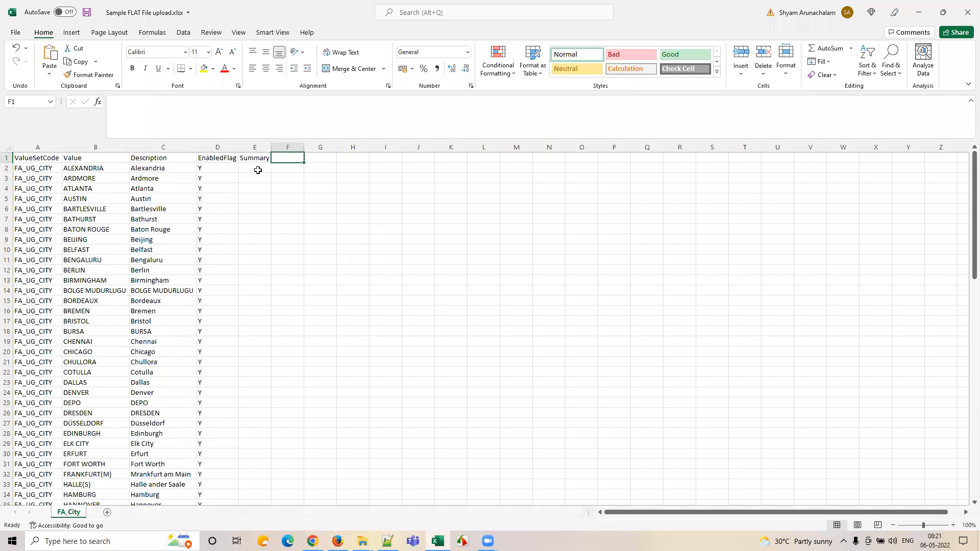
click(258, 170)
text(N)
key(Return)
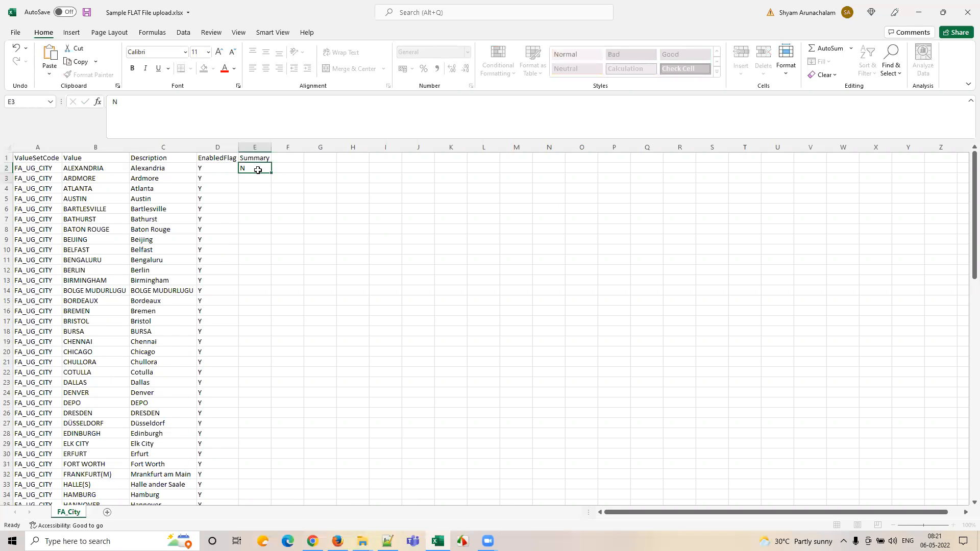
text(Y)
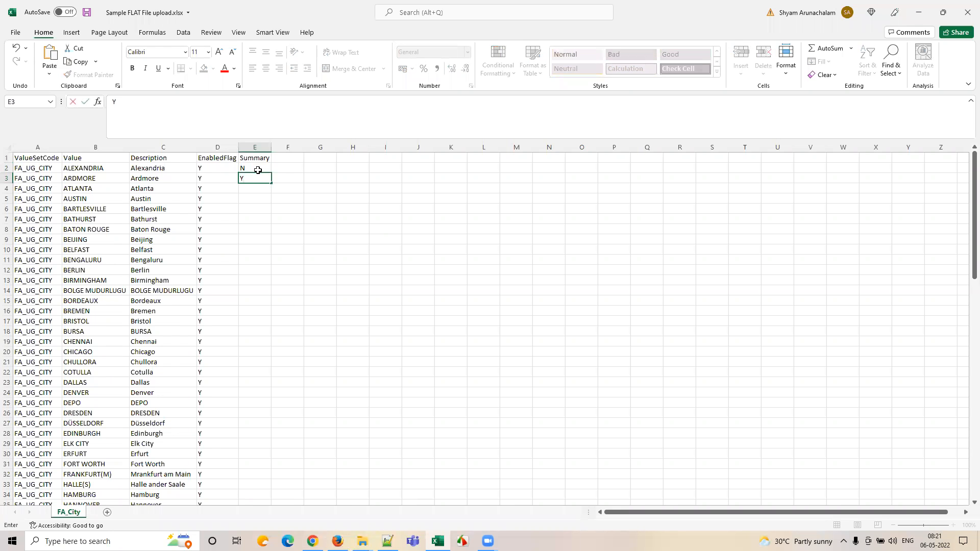
click(289, 160)
In Manage Values, review the Summary, Allow Posting, Allow Budgeting, Account Type, Third Party Control Account and Reconcile choices for the Default value.
key(alt+Tab)
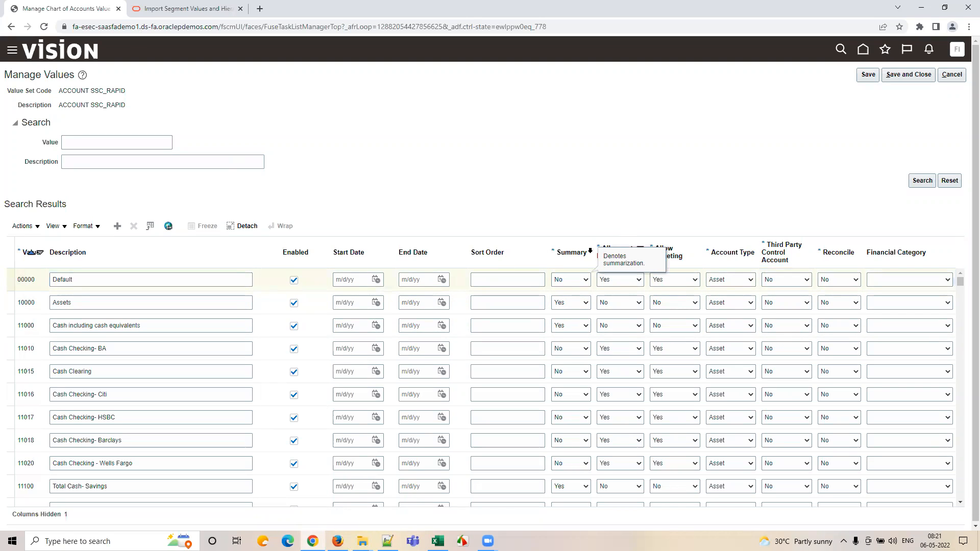
key(alt+Tab)
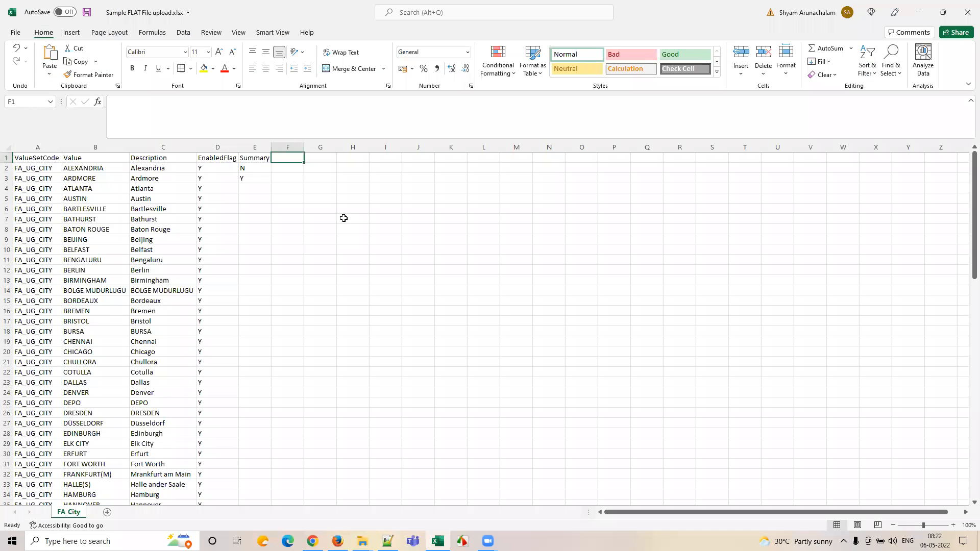
key(alt+Tab)
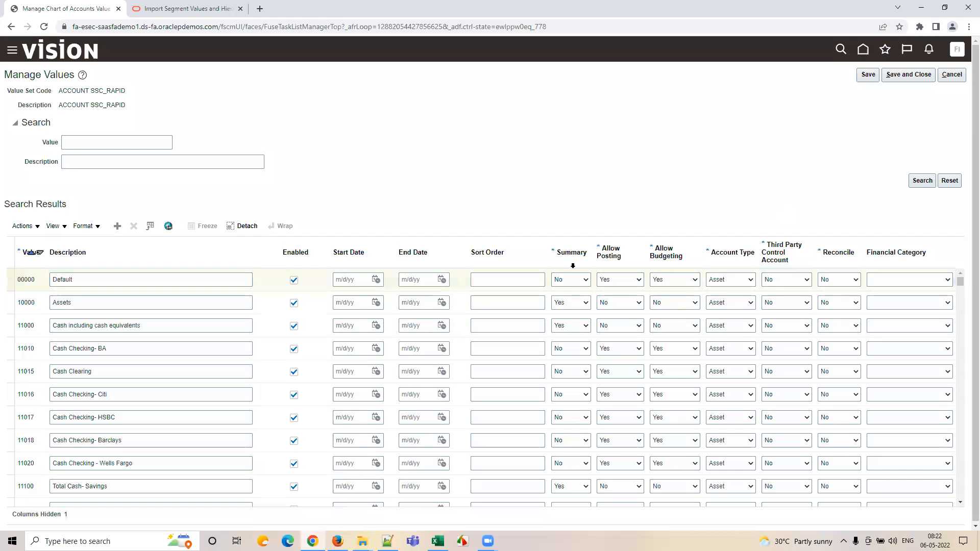
click(585, 279)
click(610, 280)
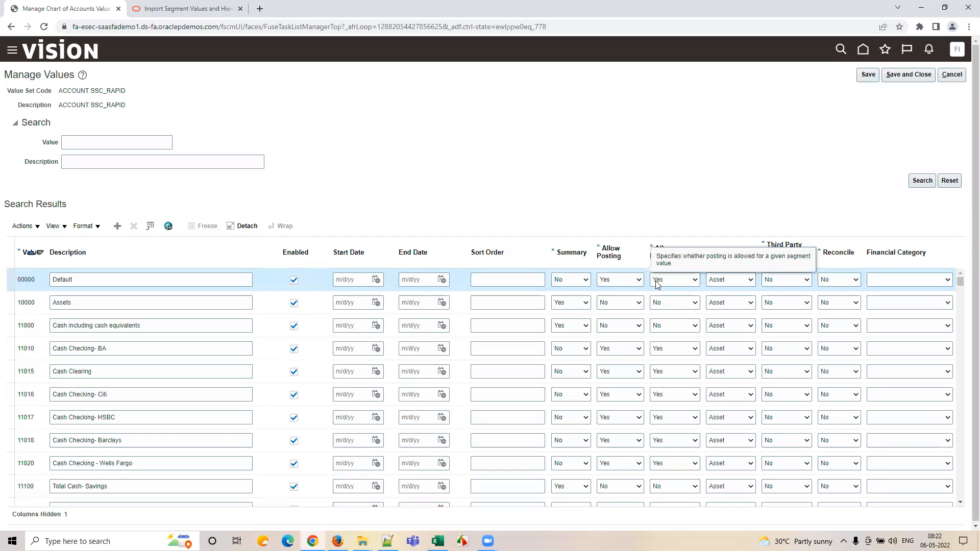
click(658, 281)
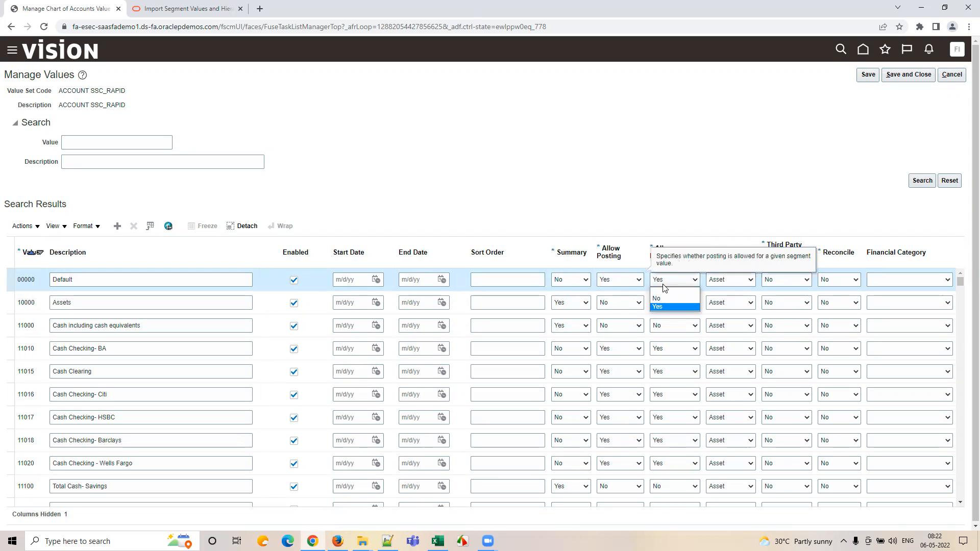
click(718, 284)
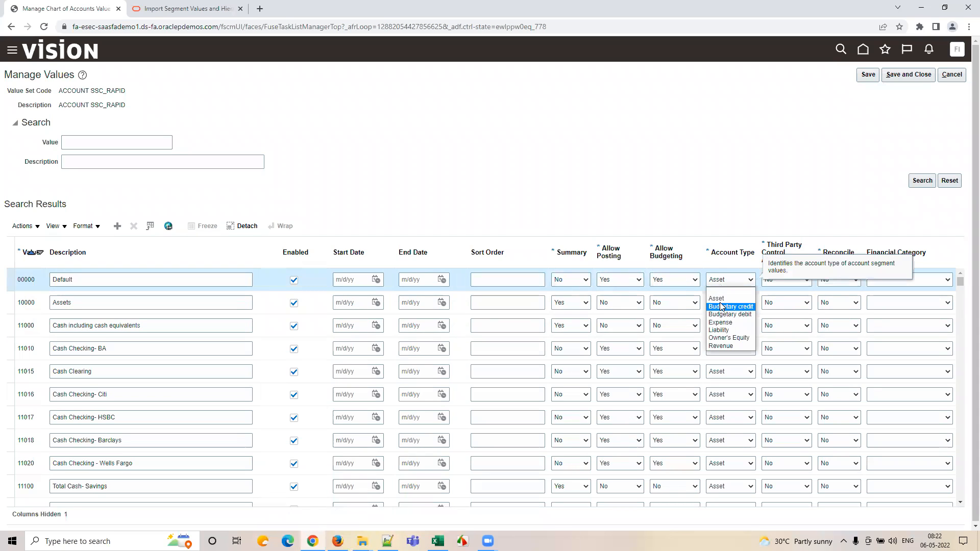
click(786, 280)
click(819, 284)
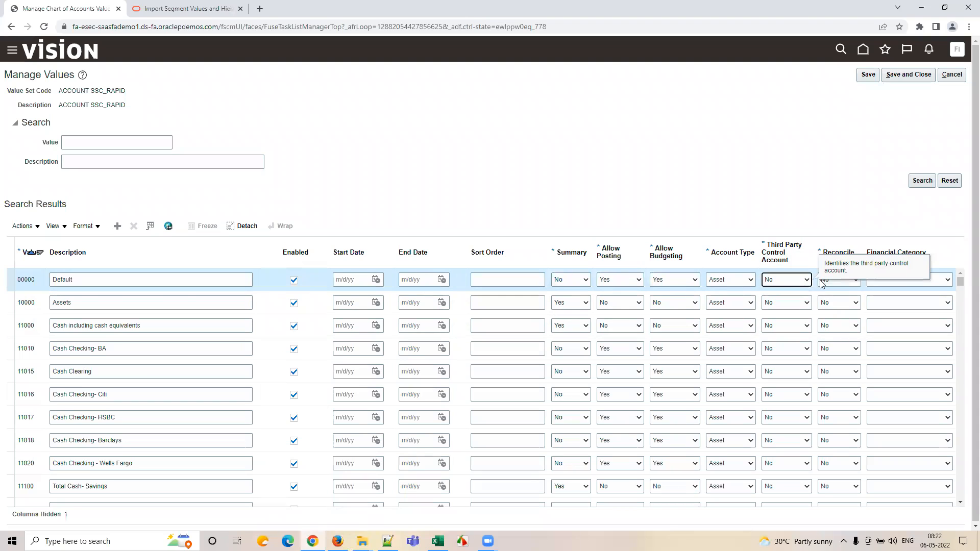
key(alt+Tab)
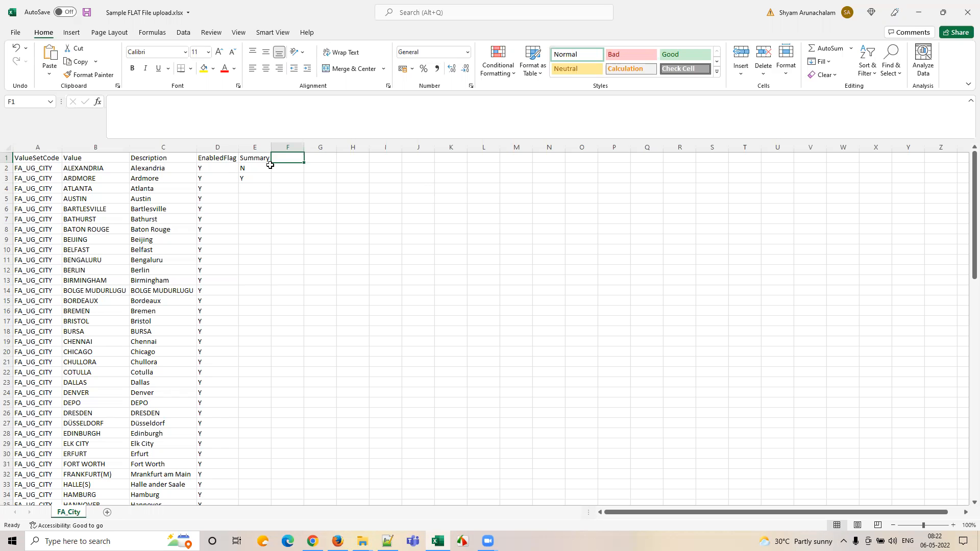
click(438, 261)
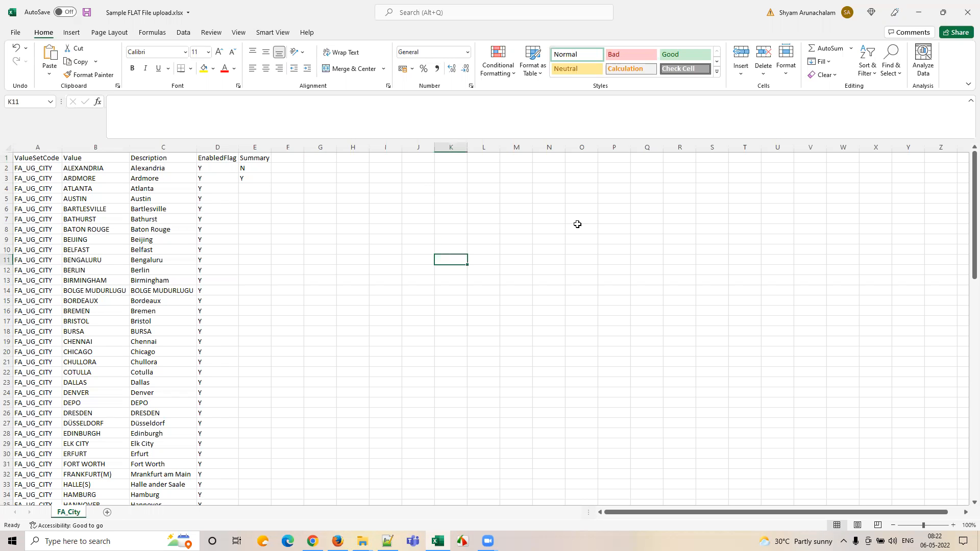
click(673, 232)
click(393, 240)
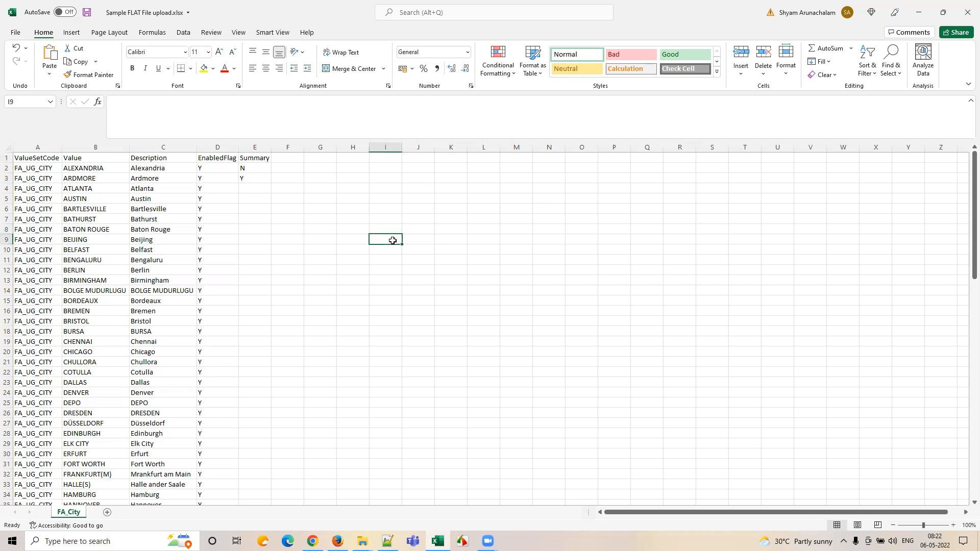
click(422, 236)
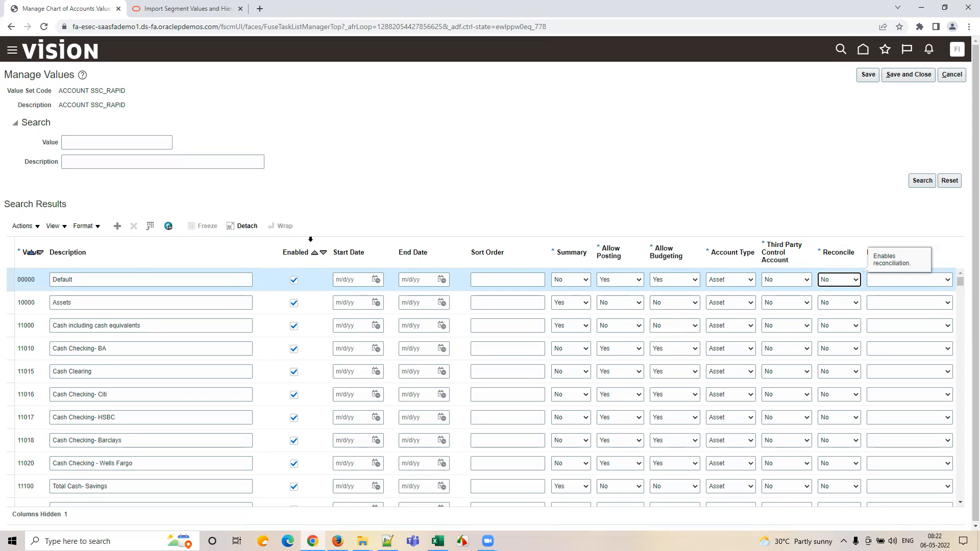
Compare the flat file's header row, especially EnabledFlag, with the Enabled and other attribute columns on the Manage Values page.
key(alt+Tab)
click(212, 160)
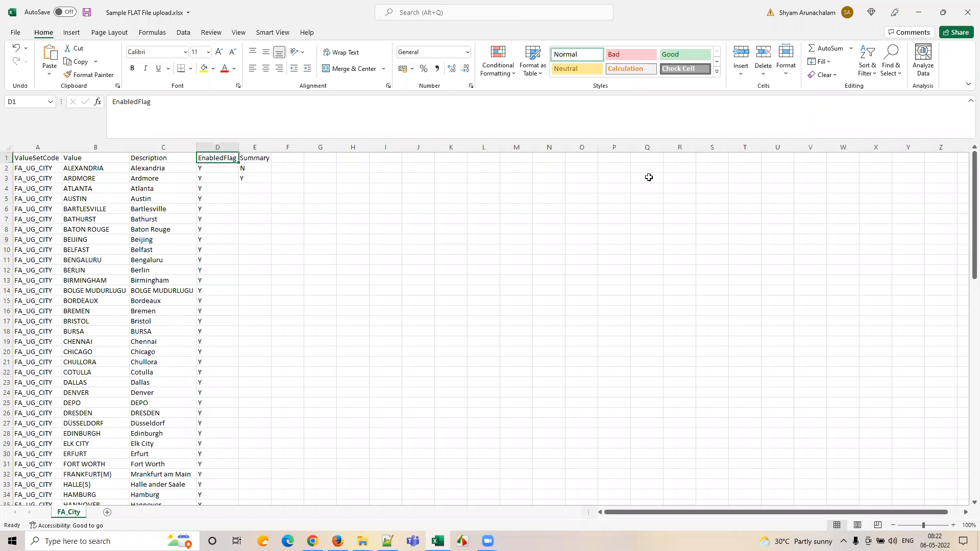
key(alt+Tab)
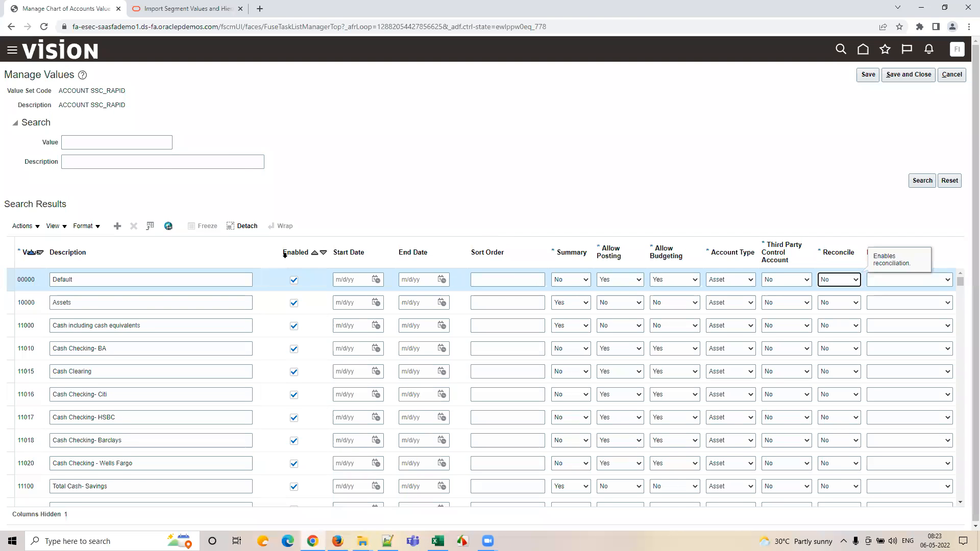
key(alt+Tab)
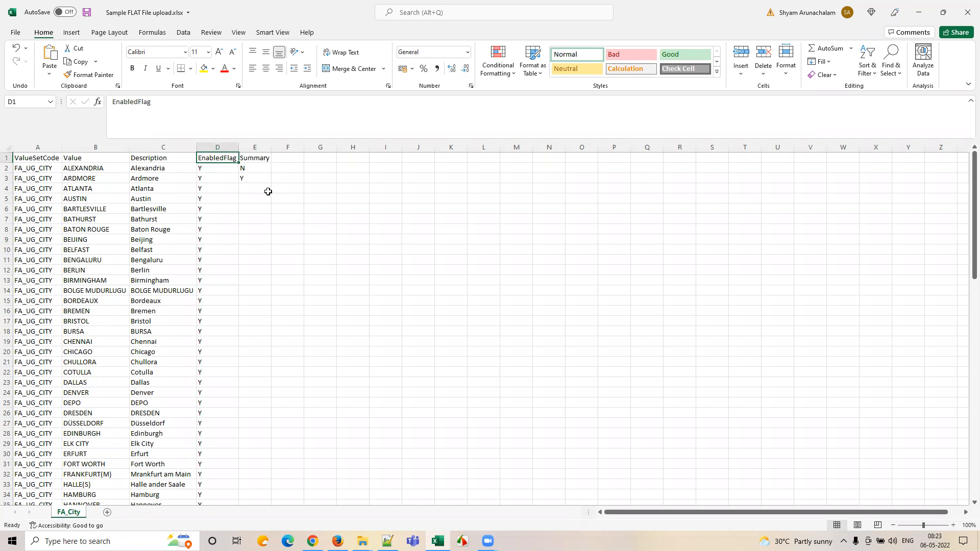
key(alt+Tab)
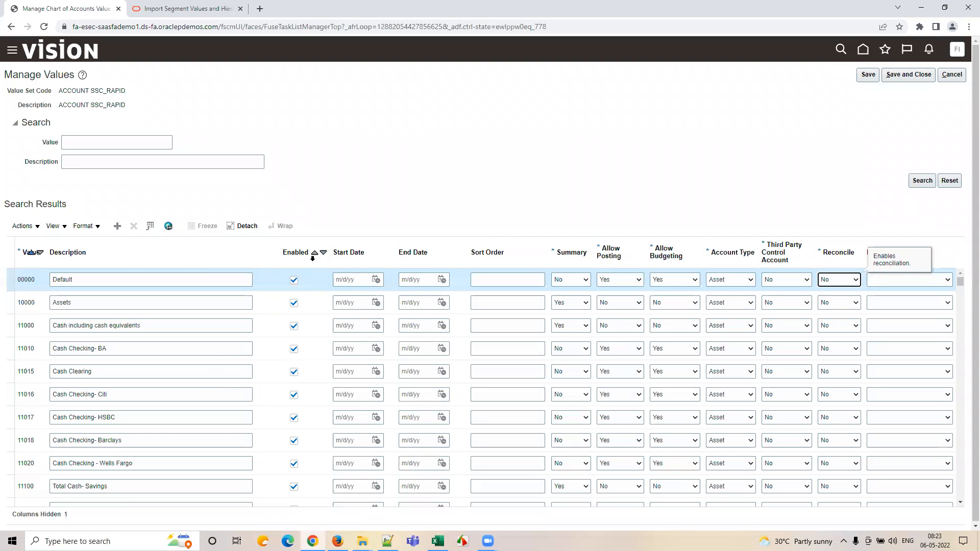
key(alt+Tab)
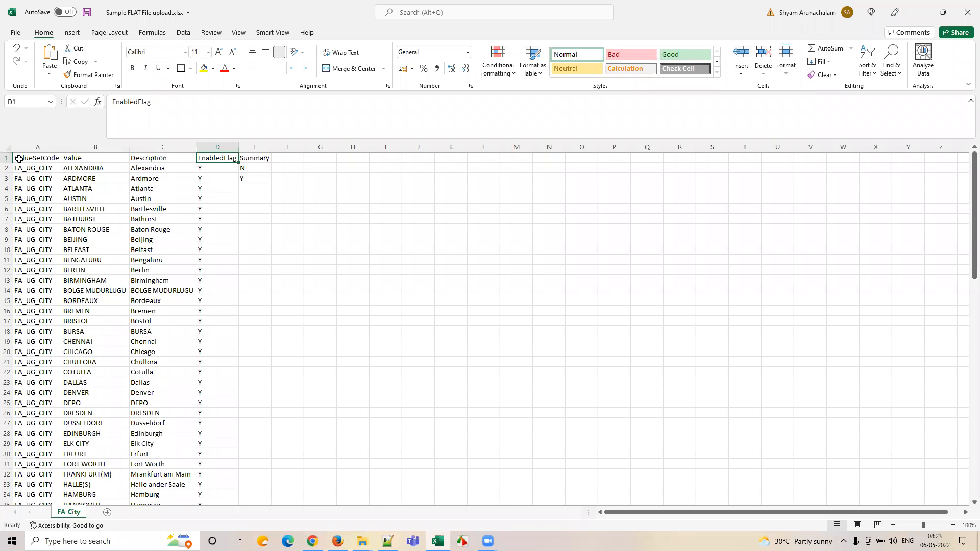
drag(18, 158, 216, 158)
key(alt+Tab)
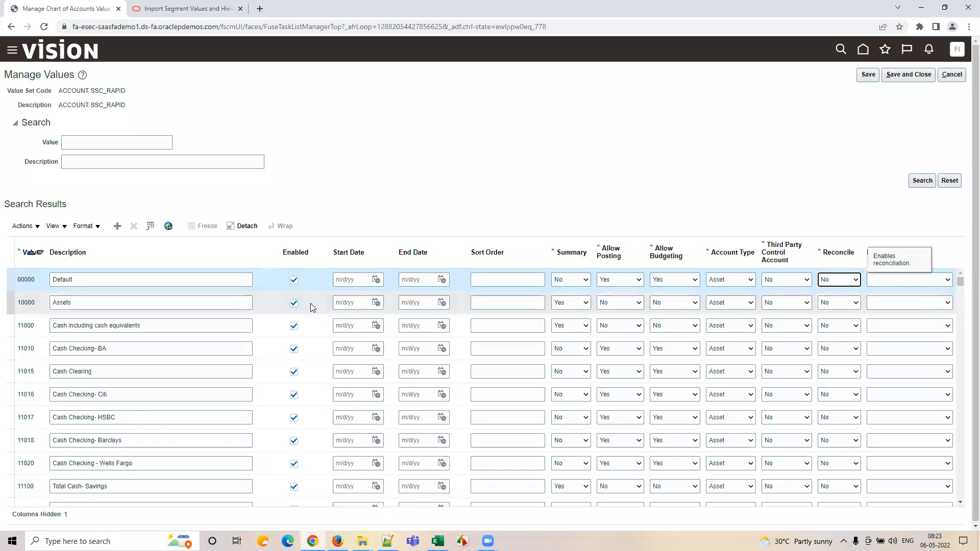
key(alt+Tab)
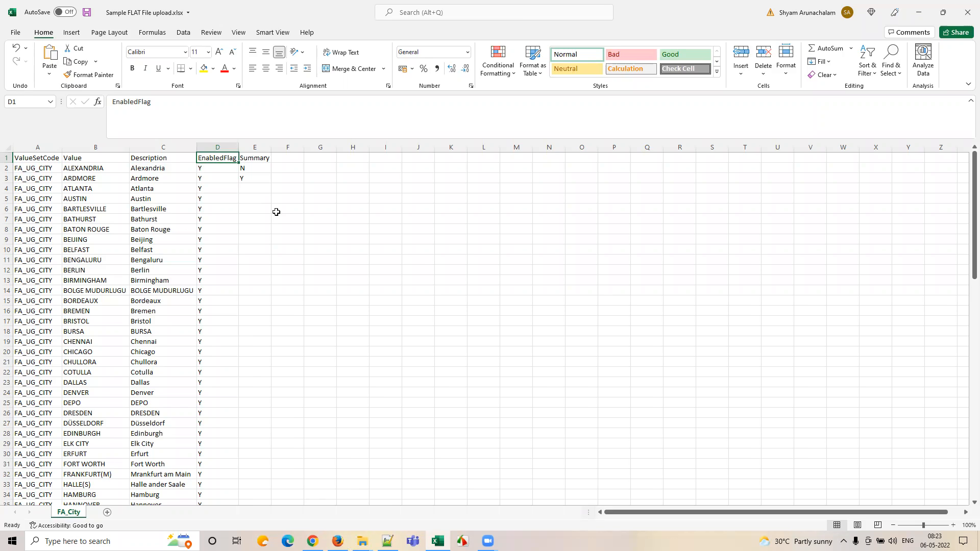
key(alt+Tab)
key(alt+Tab)
Close the Sample FLAT File upload workbook without saving its changes and reload the Manage Values page in the browser.
click(968, 11)
click(489, 284)
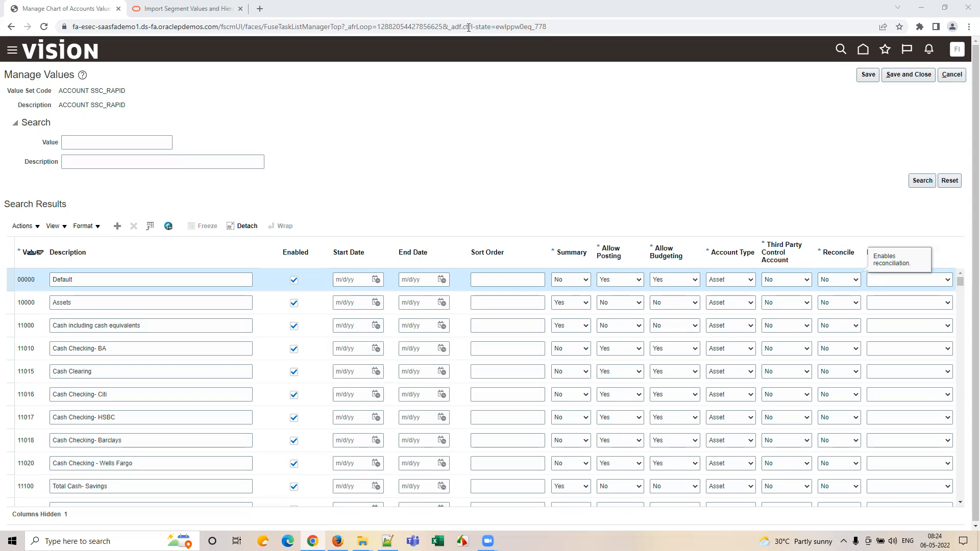
click(47, 45)
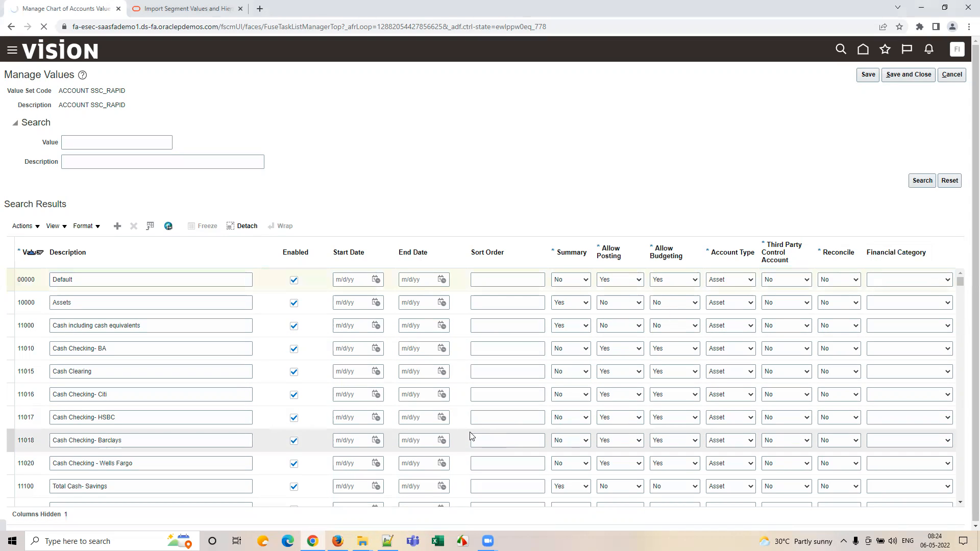
Open Oracle Fusion Finance Setups List SREE.xlsx from the Train folder in File Explorer.
click(365, 540)
click(327, 505)
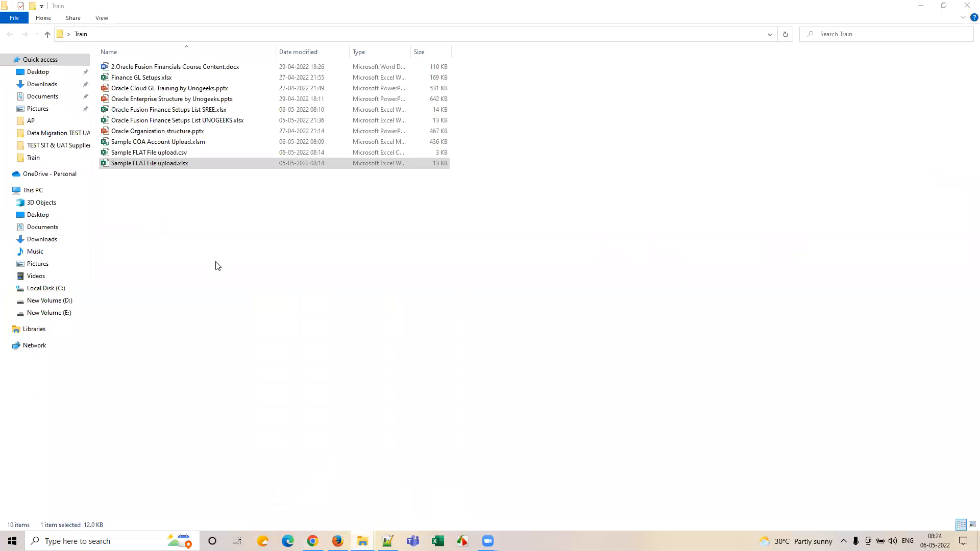
click(199, 110)
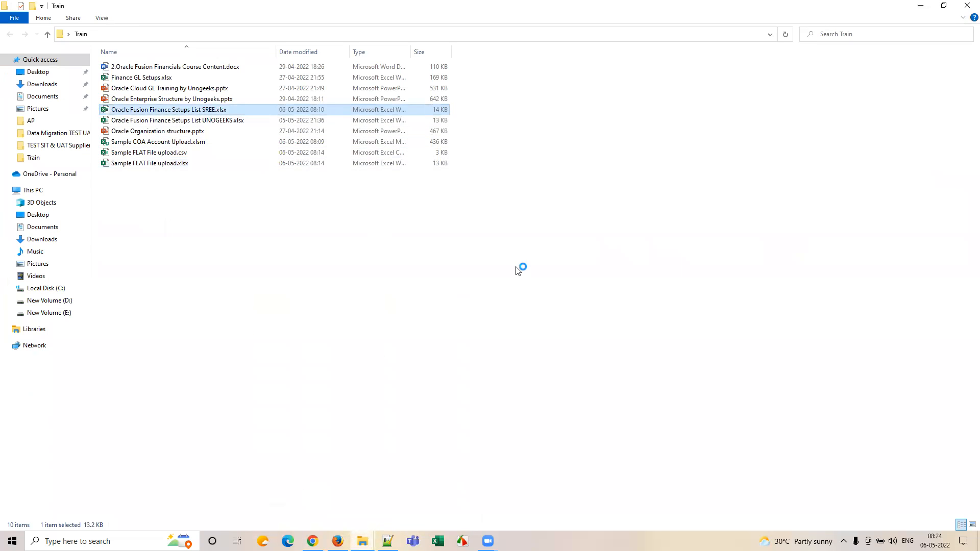
key(Return)
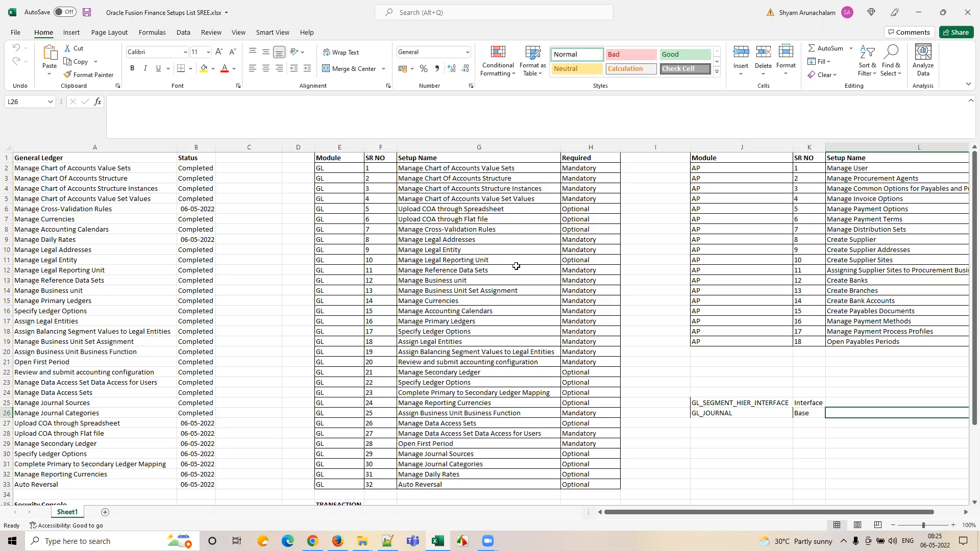
click(294, 236)
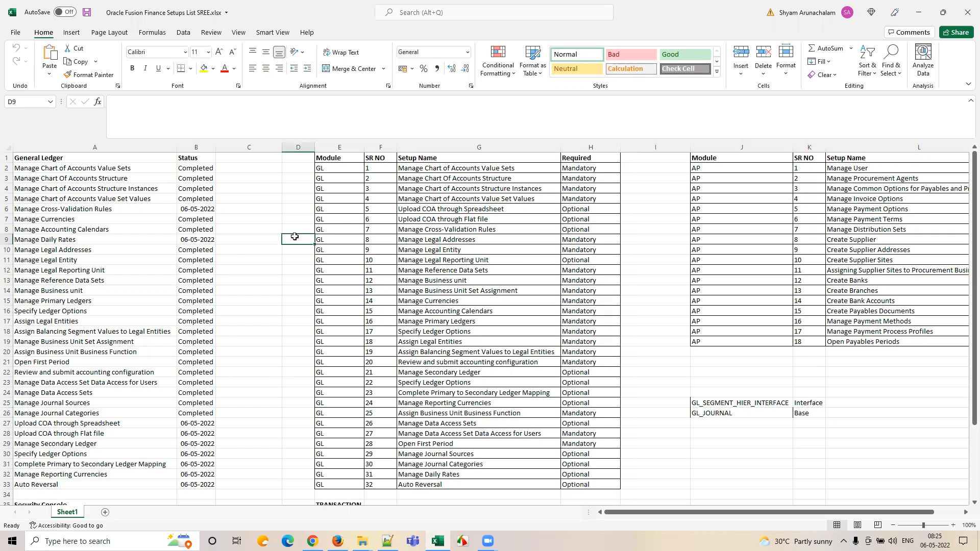
text(COA)
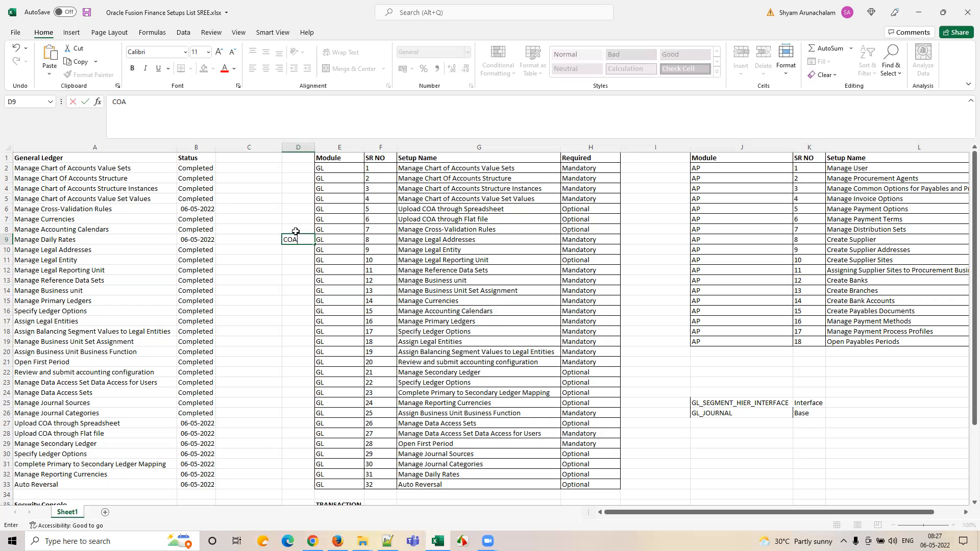
drag(299, 240, 285, 243)
key(Escape)
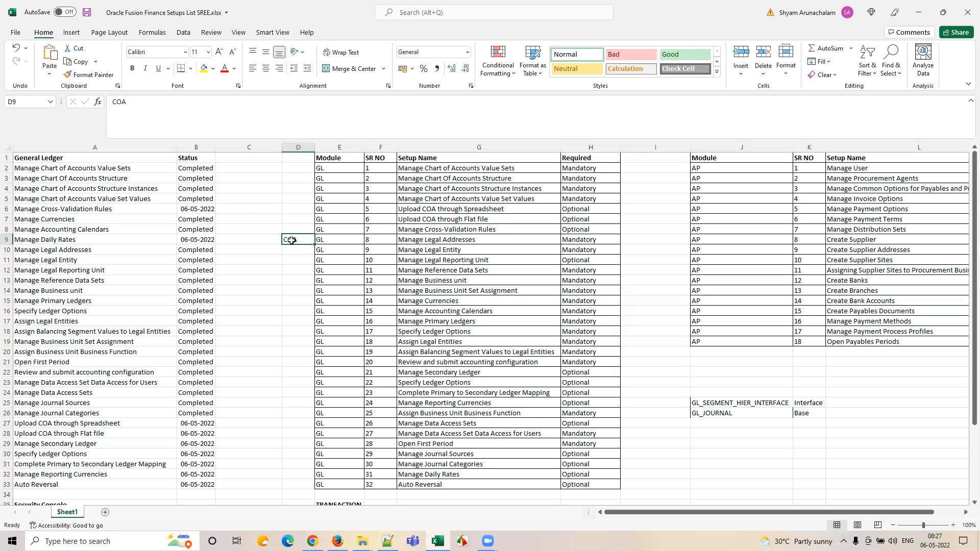
click(293, 250)
click(293, 238)
double_click(293, 236)
drag(301, 239, 284, 239)
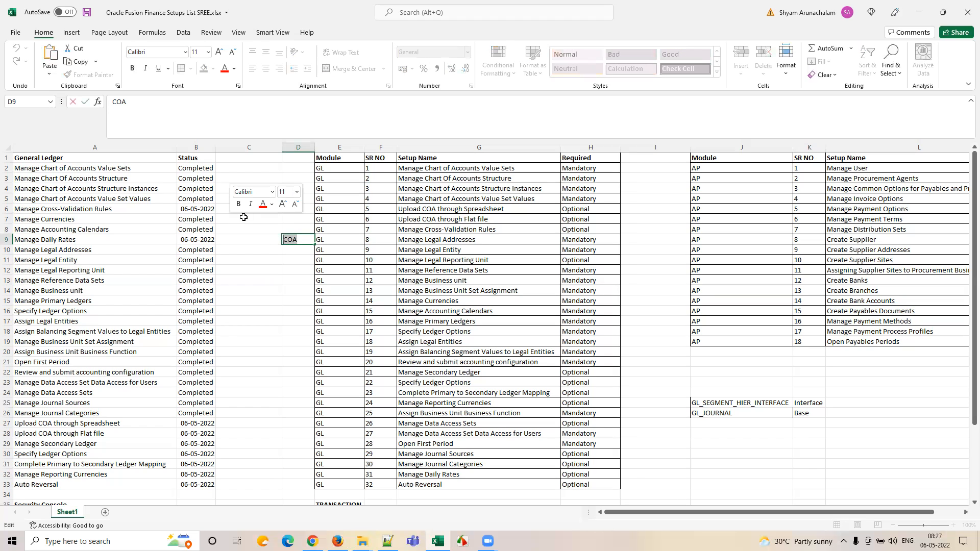
click(302, 253)
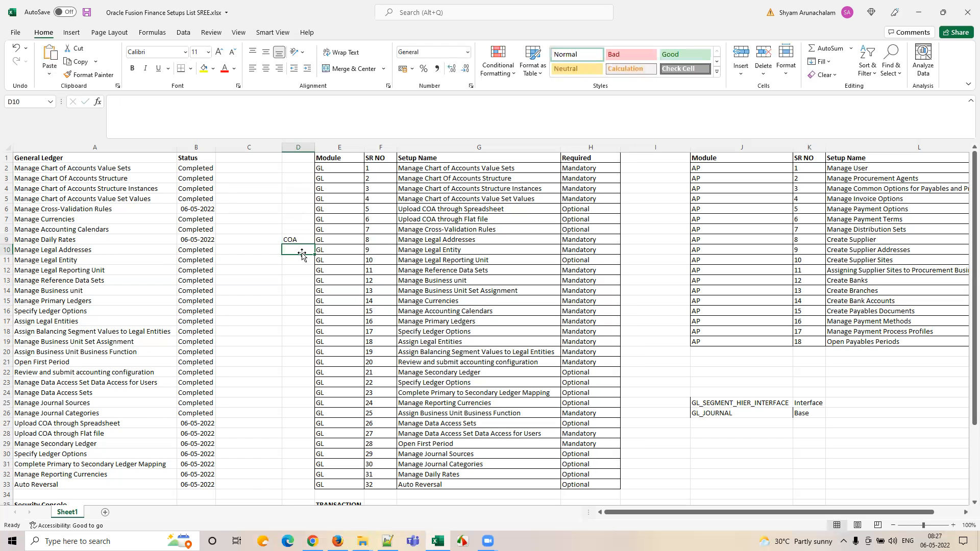
click(297, 238)
key(Delete)
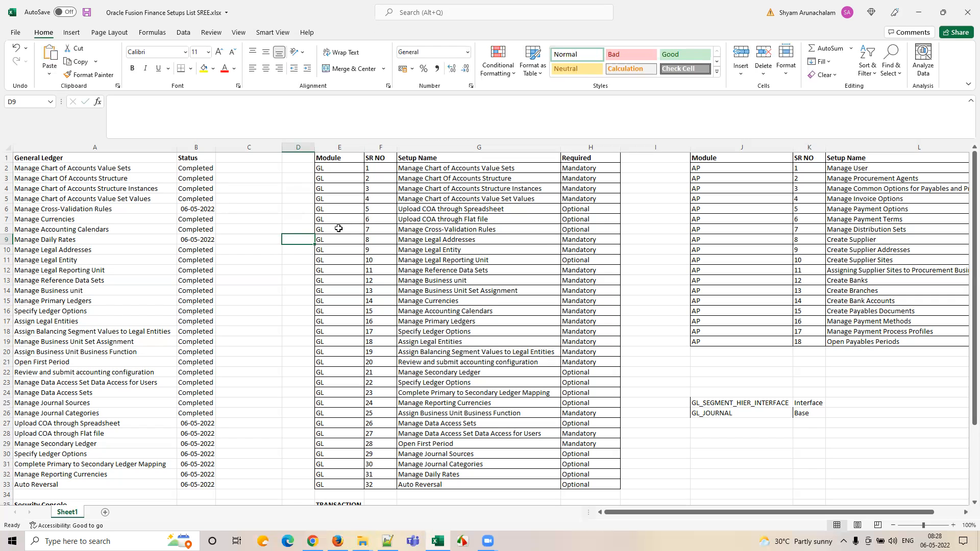
Clear the GL_SEGMENT_HIER_INTERFACE and GL_JOURNAL entries with their Interface and Base labels below the AP list.
drag(712, 391, 866, 431)
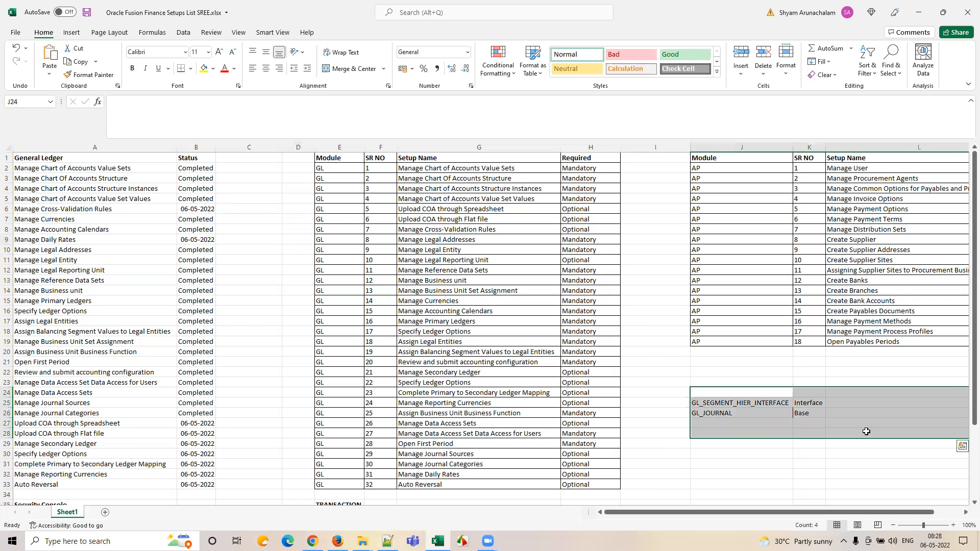
key(Delete)
key(End)
Remove the leftover borders from the cleared area below the AP list and save the workbook.
click(776, 406)
drag(704, 372, 868, 433)
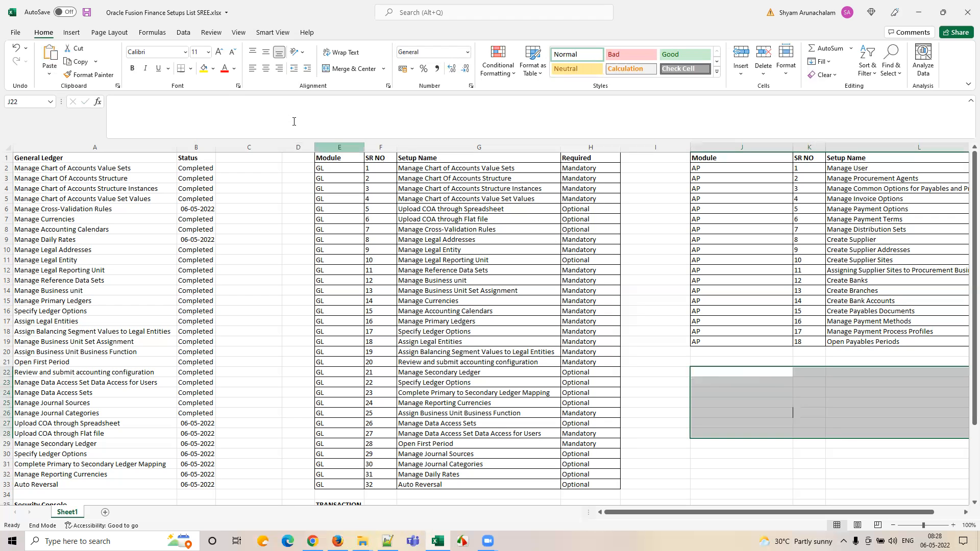
click(190, 68)
click(209, 156)
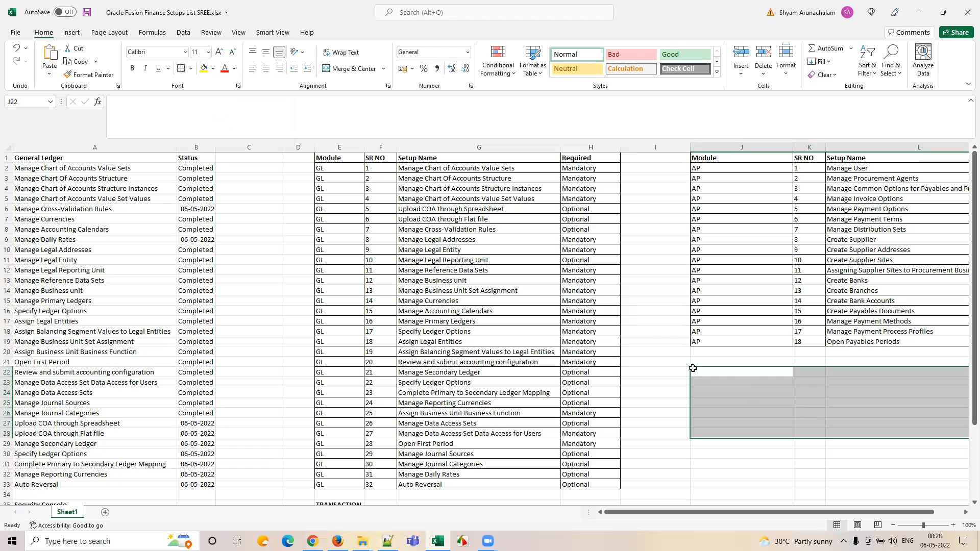
click(868, 423)
key(ctrl+s)
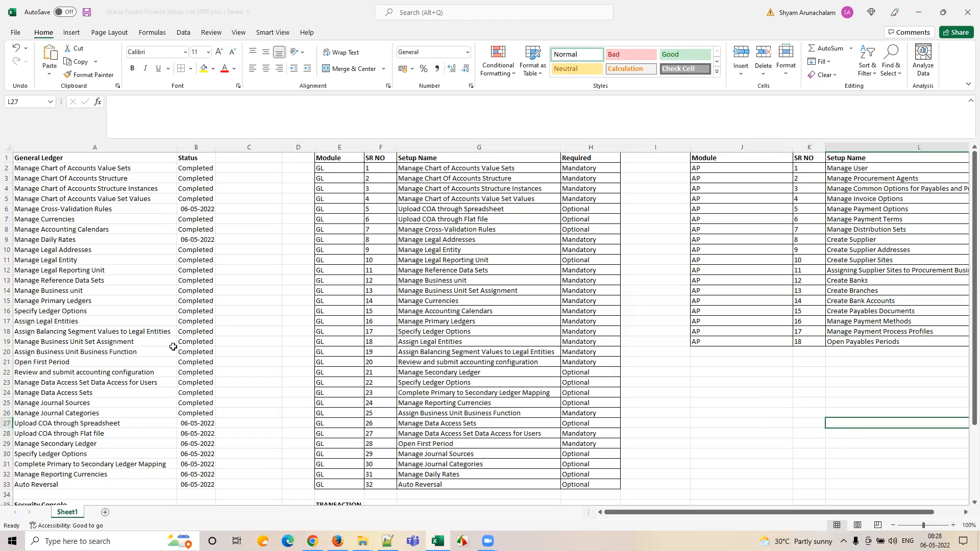
Set the status of Upload COA through Spreadsheet and Upload COA through Flat file to Completed and save the workbook.
click(188, 424)
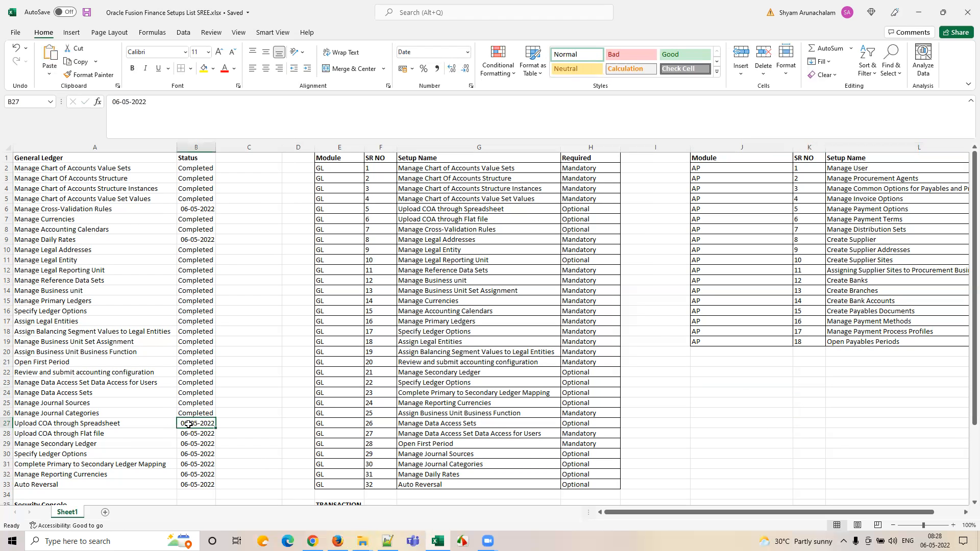
text(Completed)
click(197, 432)
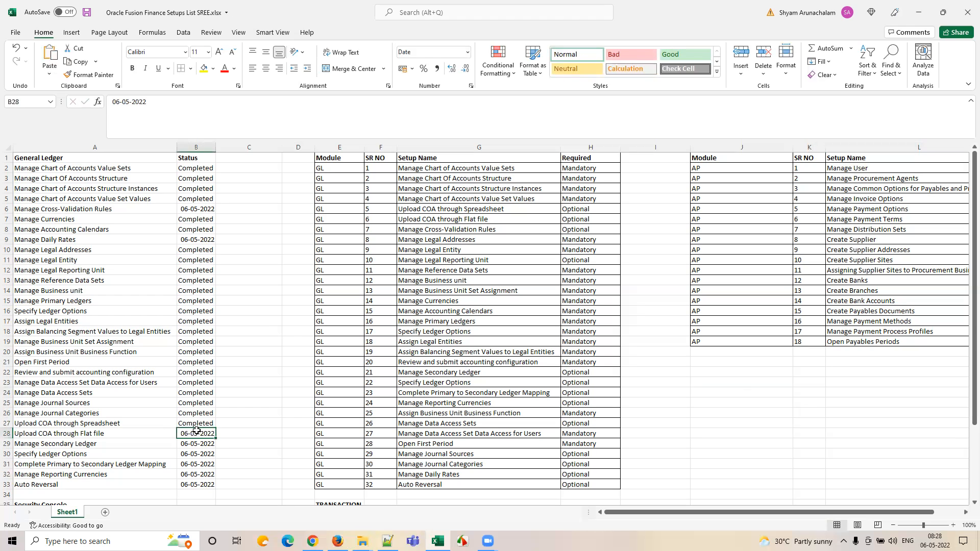
text(Completed)
click(141, 422)
click(151, 436)
click(195, 434)
key(ctrl+s)
Switch to Oracle Fusion in Chrome, open Setup and Maintenance and choose the Financials offering.
drag(197, 444, 200, 476)
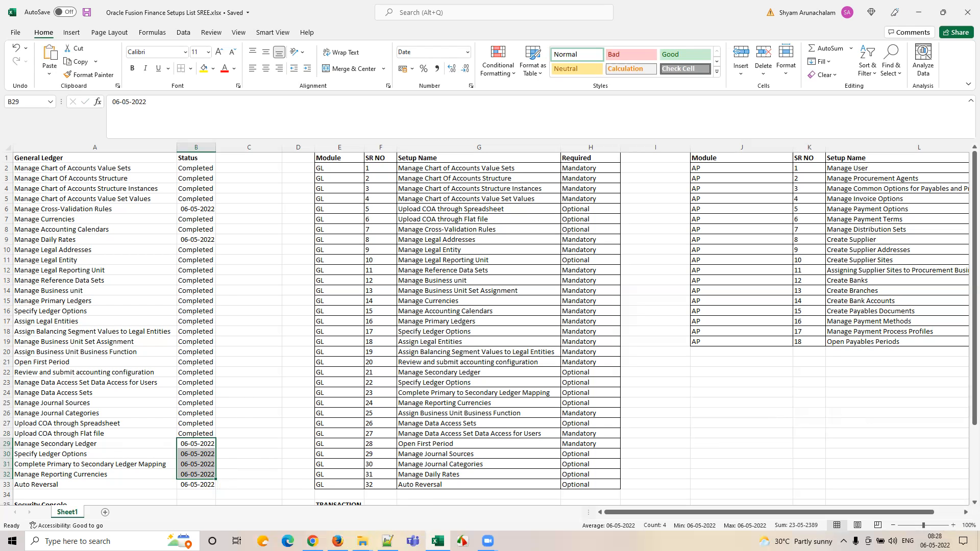
click(312, 541)
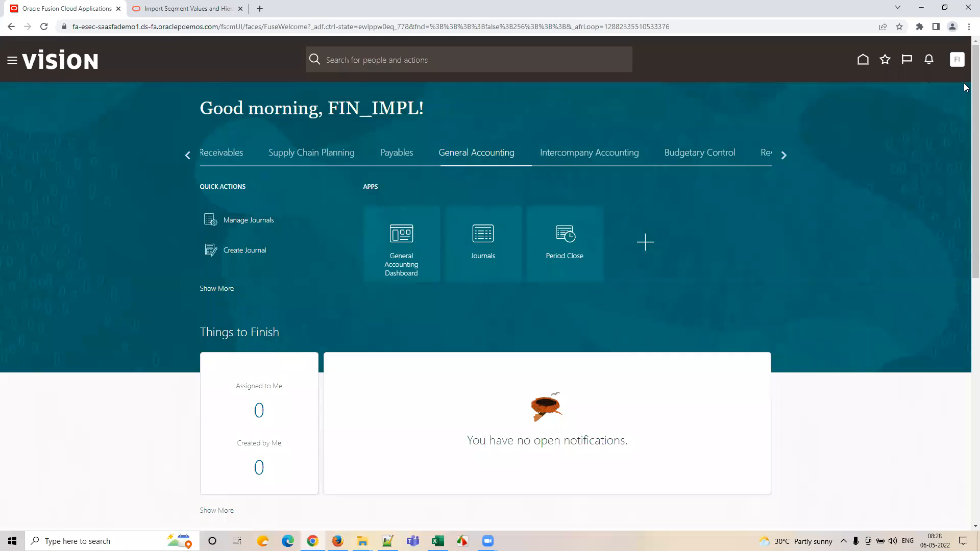
click(957, 59)
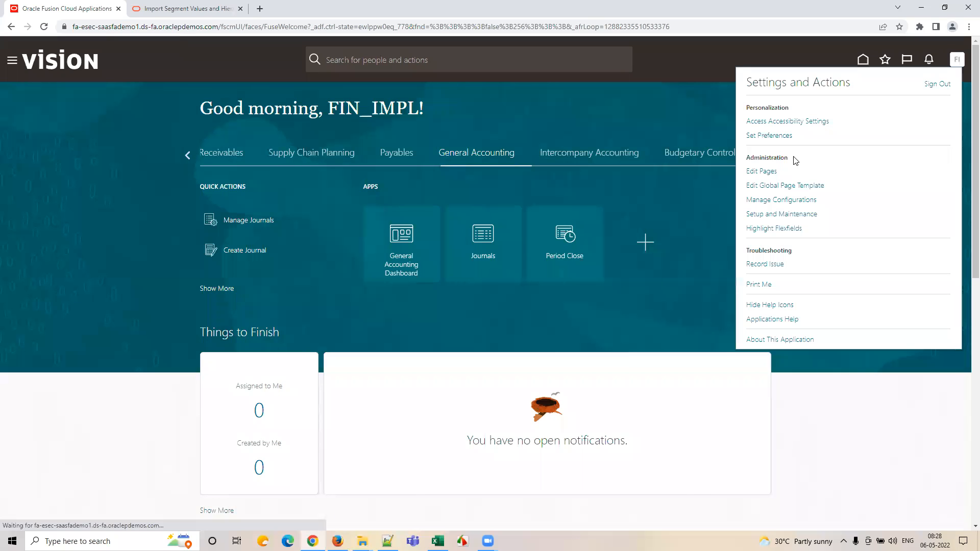
click(789, 214)
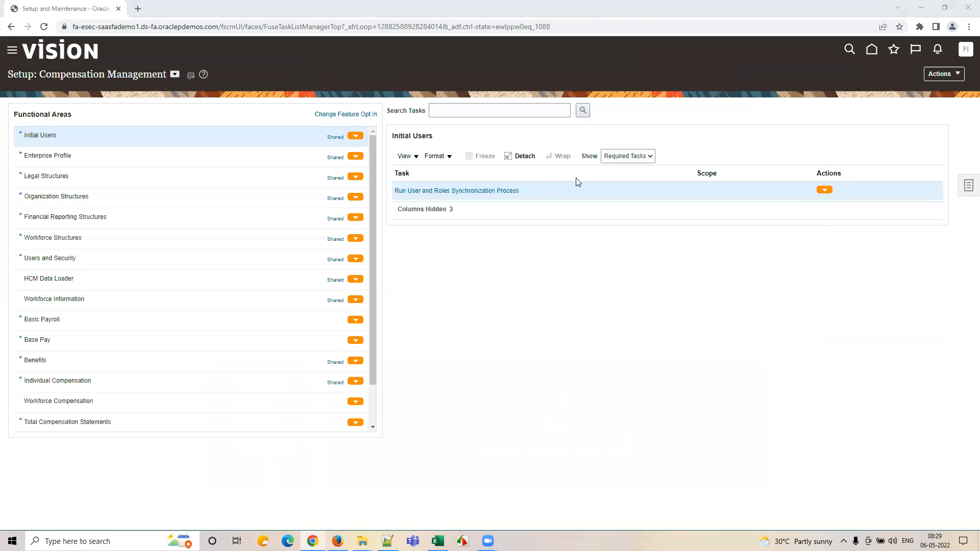
click(175, 75)
click(208, 144)
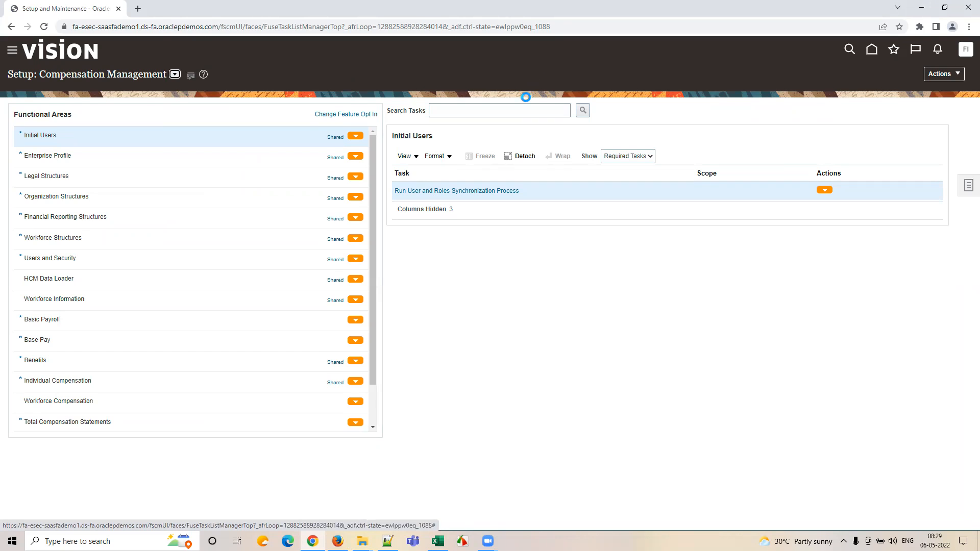
Search the Financials setup tasks for "Seconda" and pick Manage Secondary Ledgers.
click(485, 109)
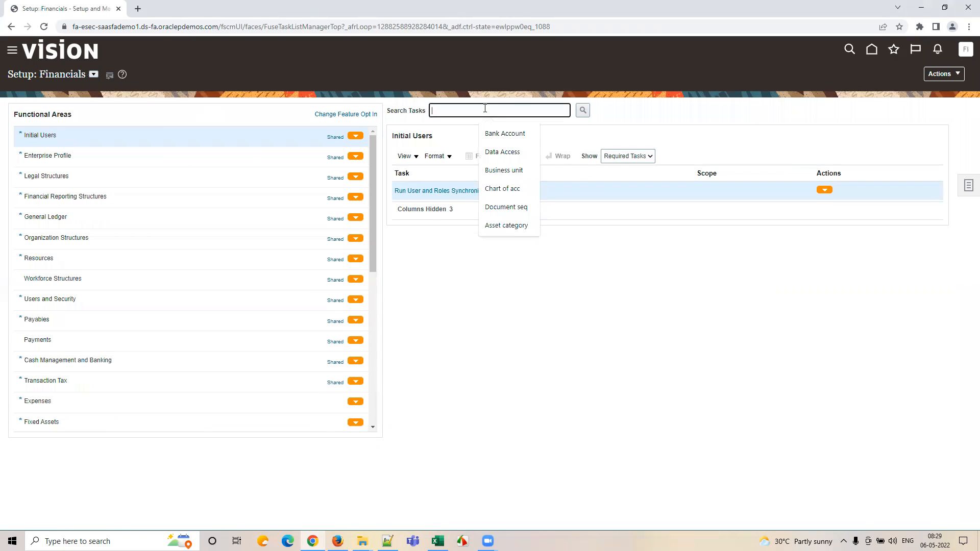
text(Seconda)
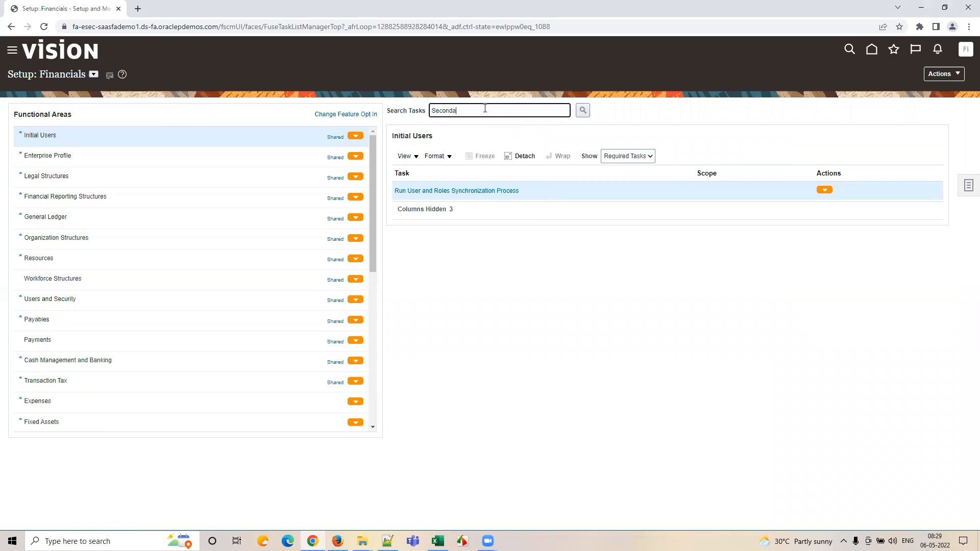
key(Return)
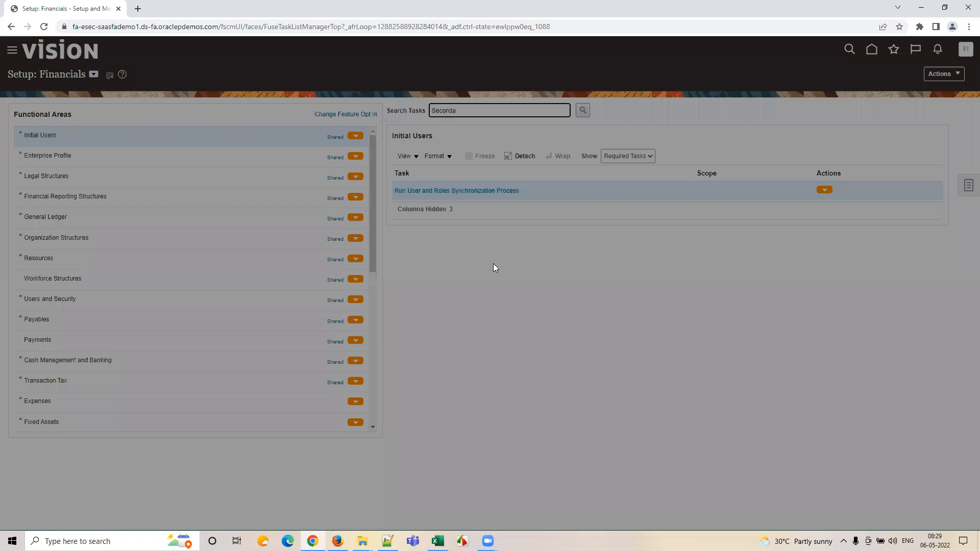
click(396, 274)
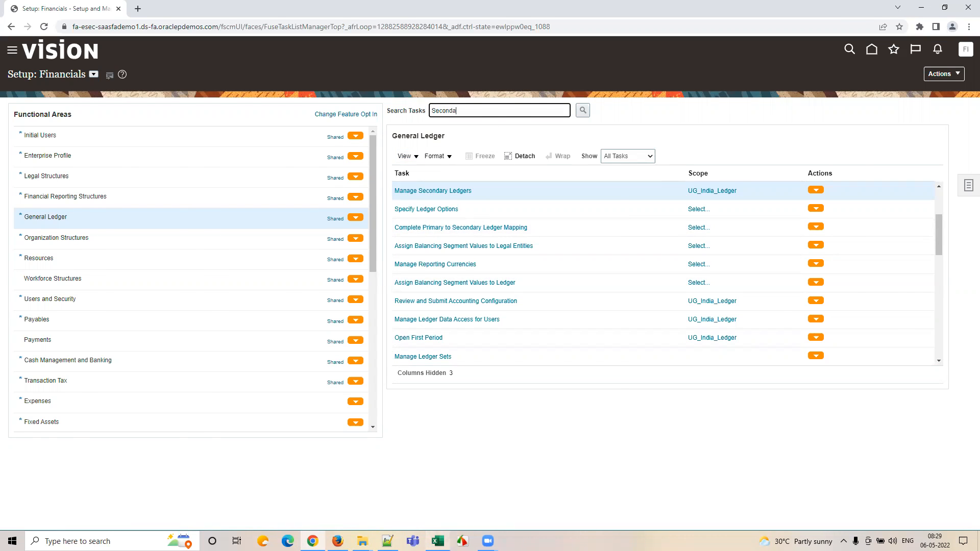
In the Excel setups list, check the Manage Secondary Ledger and Specify Ledger Options entries among the GL setups.
click(437, 541)
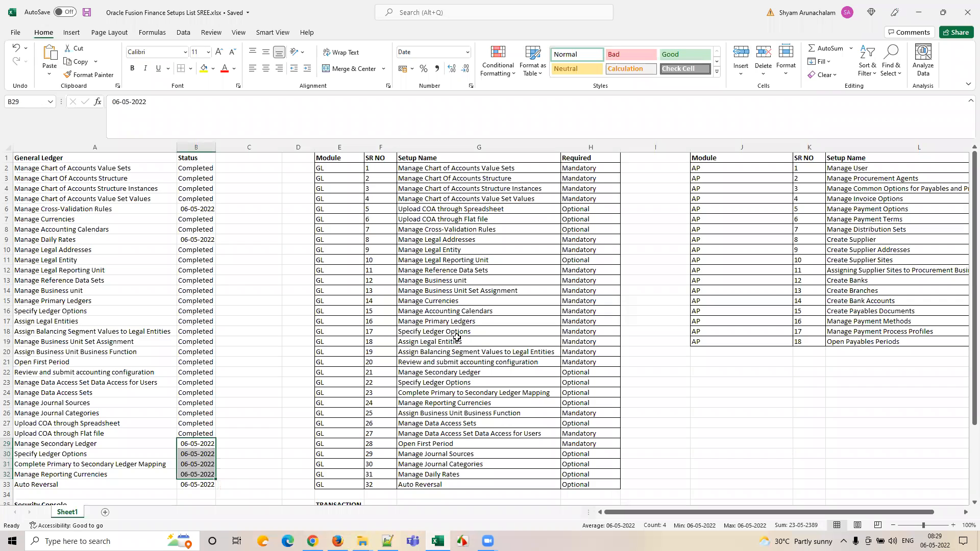
click(437, 382)
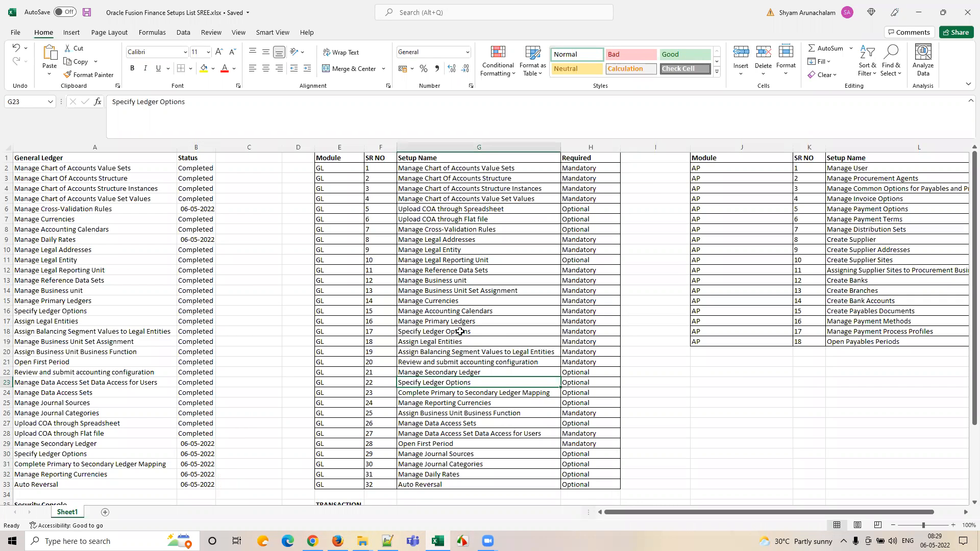
click(454, 372)
Return to Oracle Fusion in Chrome and open the Manage Secondary Ledgers task for the UG_India_Ledger scope.
key(alt+Tab)
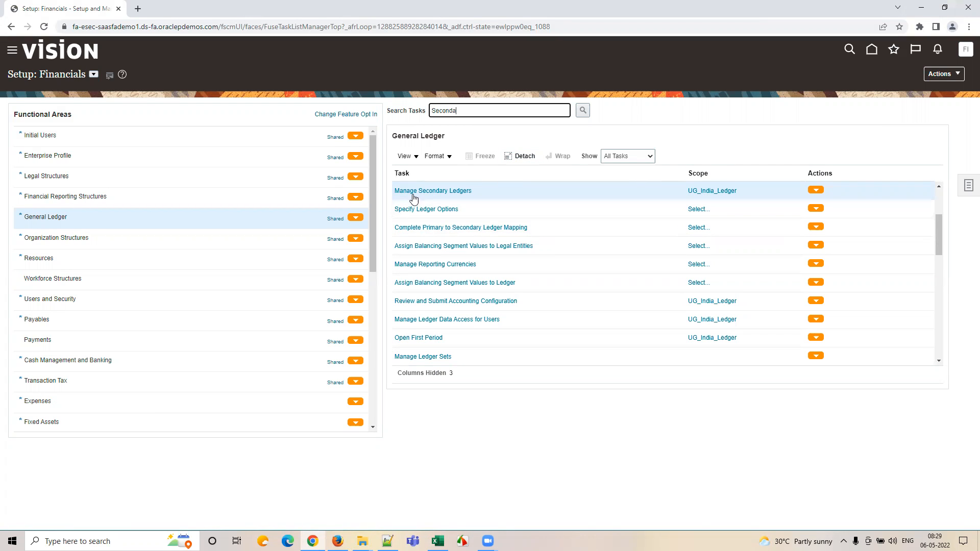
click(699, 193)
click(467, 190)
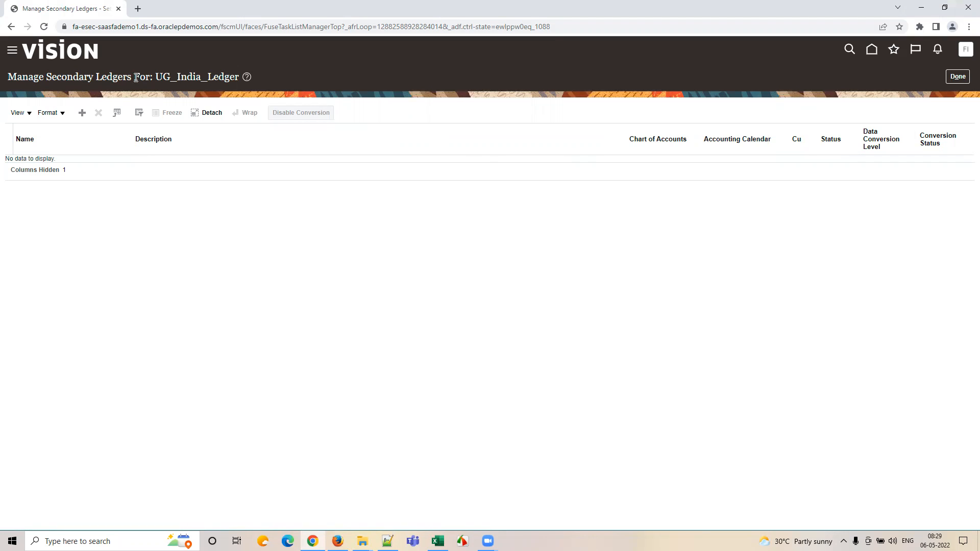
drag(155, 76, 240, 76)
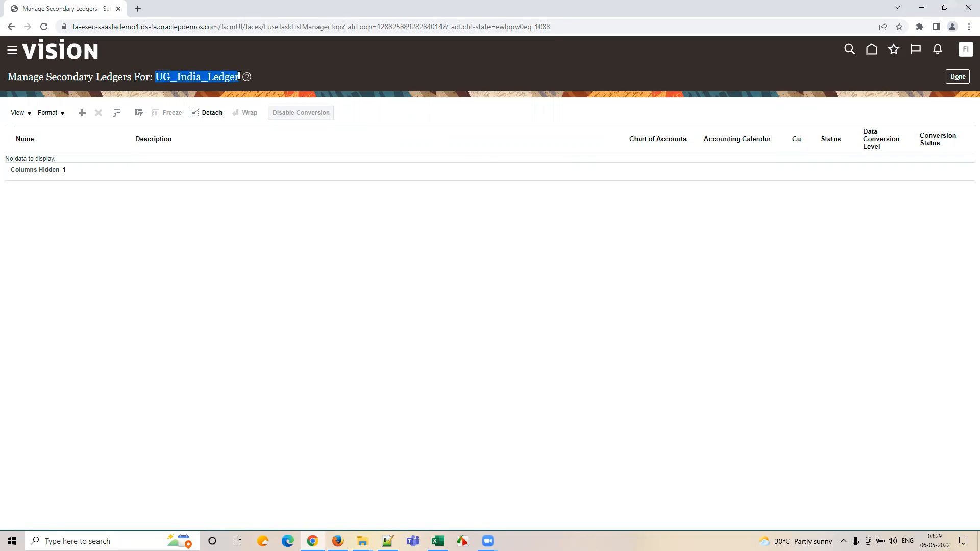
click(100, 211)
Start a new secondary ledger and enter UG_India_SL_USD as both its name and its description.
click(81, 114)
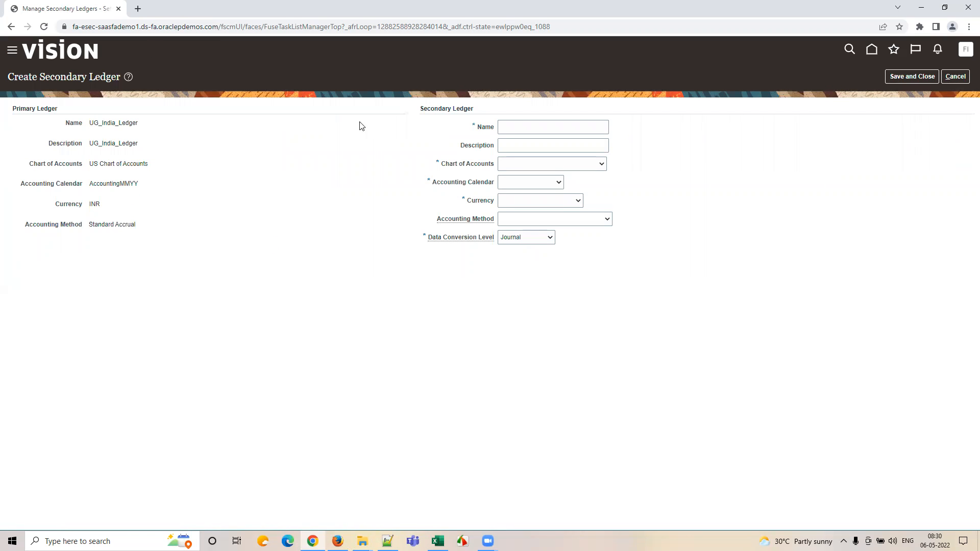
click(515, 126)
text(UG)
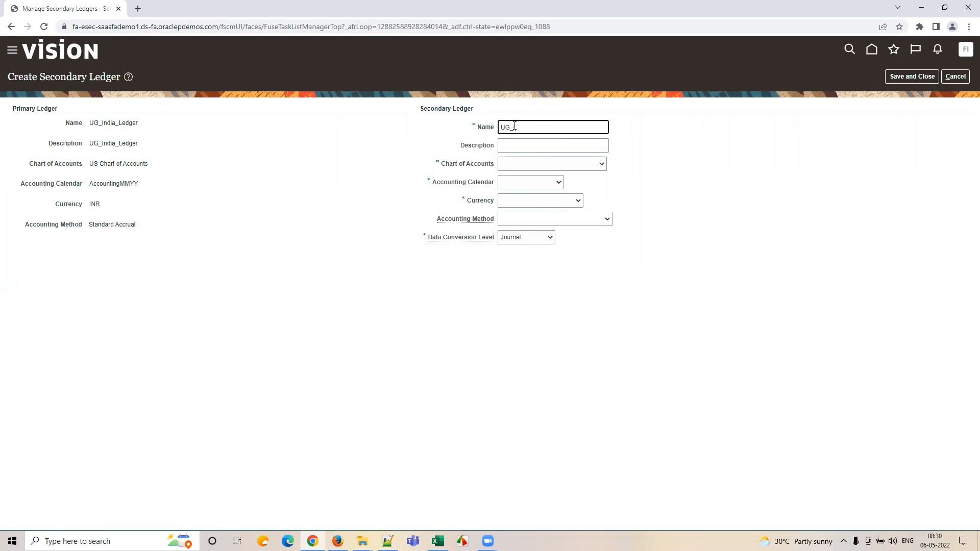
text(_India_SL_)
double_click(518, 128)
click(563, 128)
text(D)
double_click(563, 128)
key(ctrl+c)
key(Tab)
key(ctrl+v)
click(498, 154)
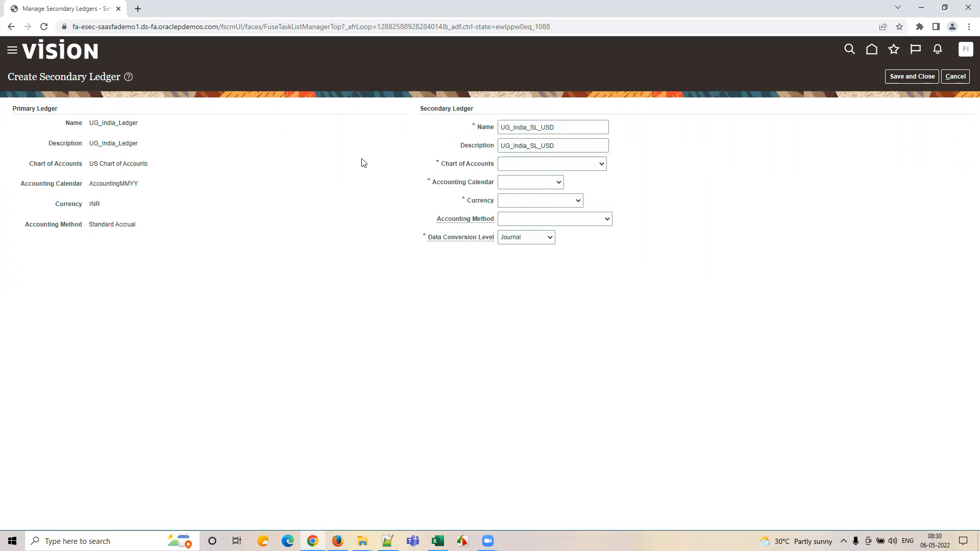
Set the secondary ledger's chart of accounts to US Chart of Accounts and its accounting calendar to US Federal.
click(520, 163)
text(US Chart of Accounts)
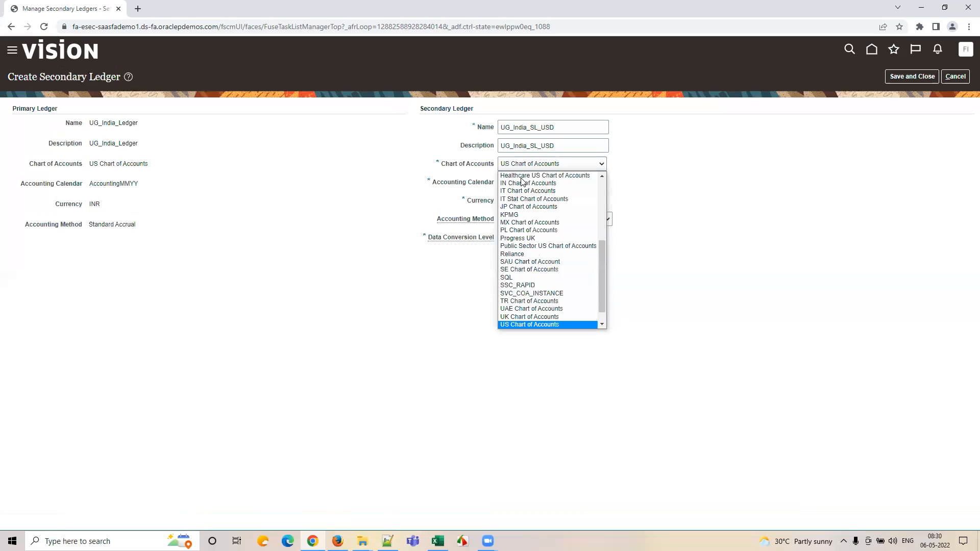
key(Return)
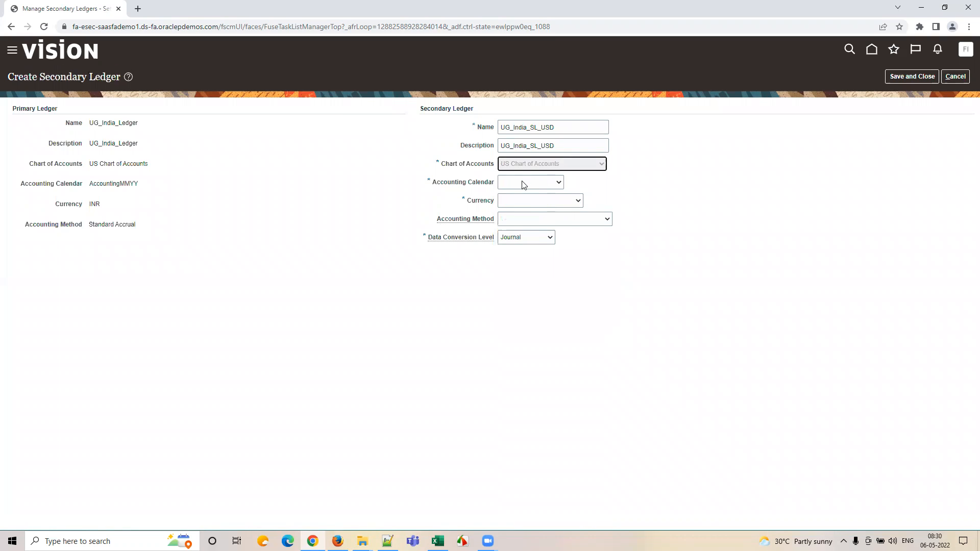
click(523, 182)
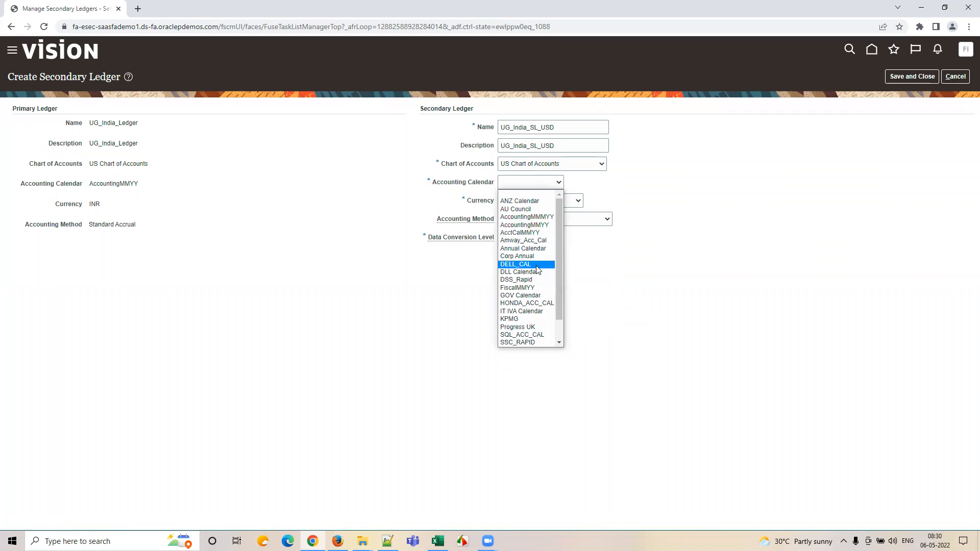
scroll(535, 326, down, 2)
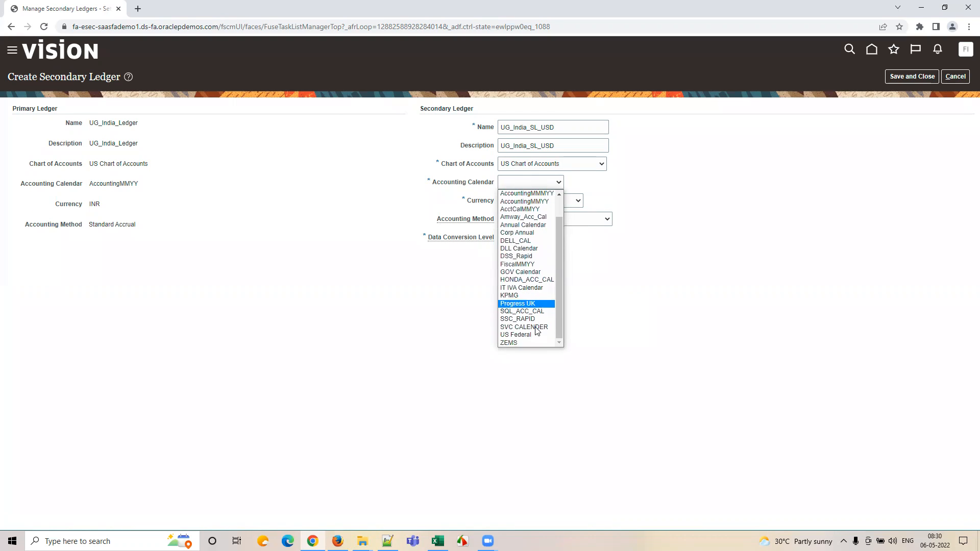
click(533, 335)
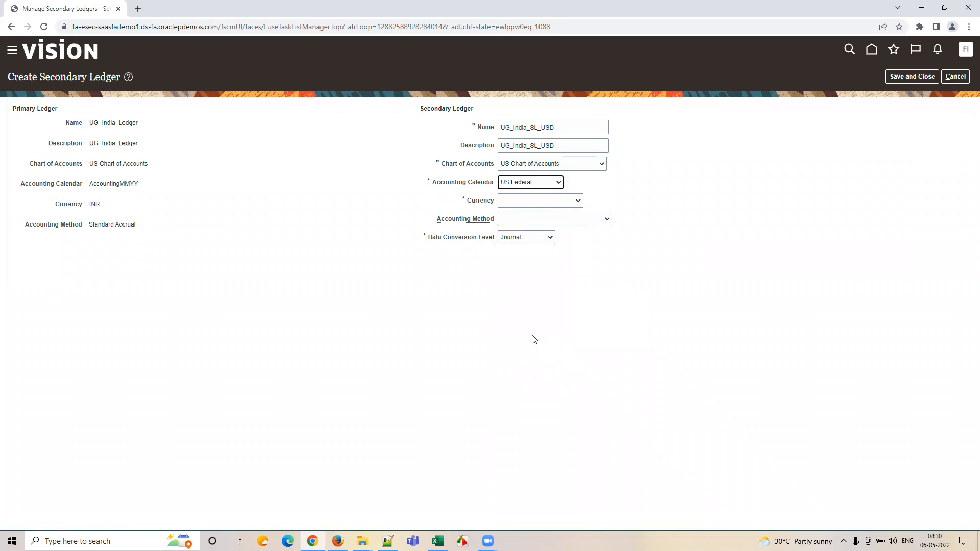
Set the secondary ledger's currency to USD - US Dollar and its accounting method to Standard Accrual.
click(514, 202)
click(519, 221)
click(520, 220)
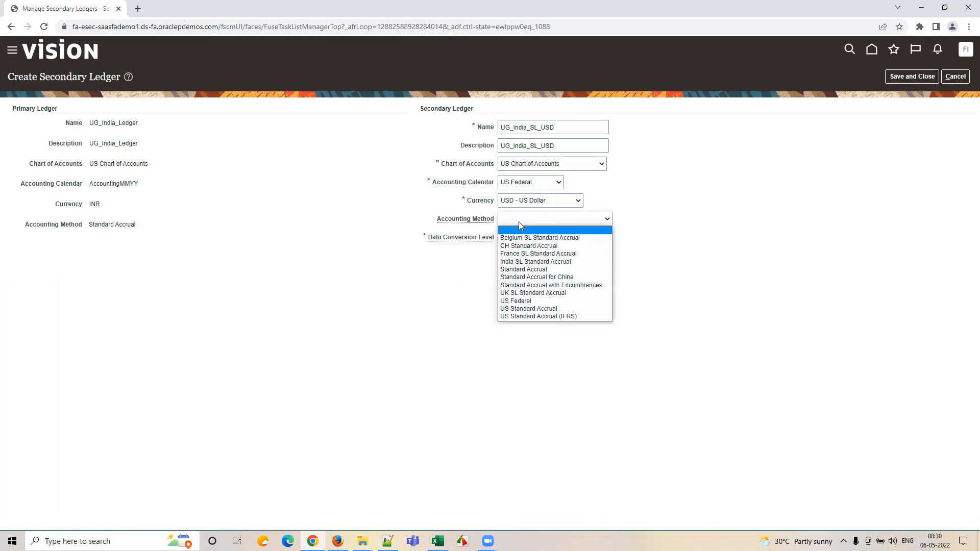
click(522, 269)
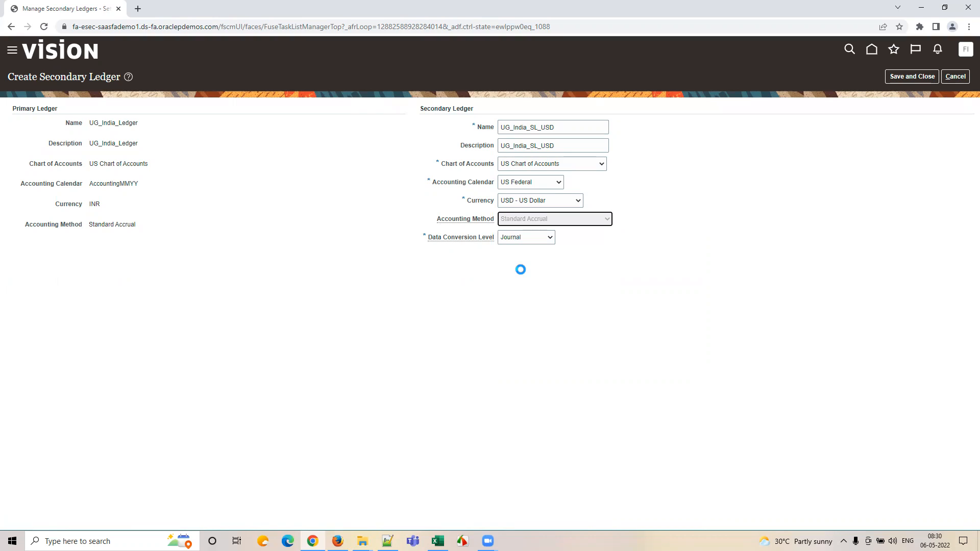
Try to save the secondary ledger with Journal as its data conversion level.
click(523, 242)
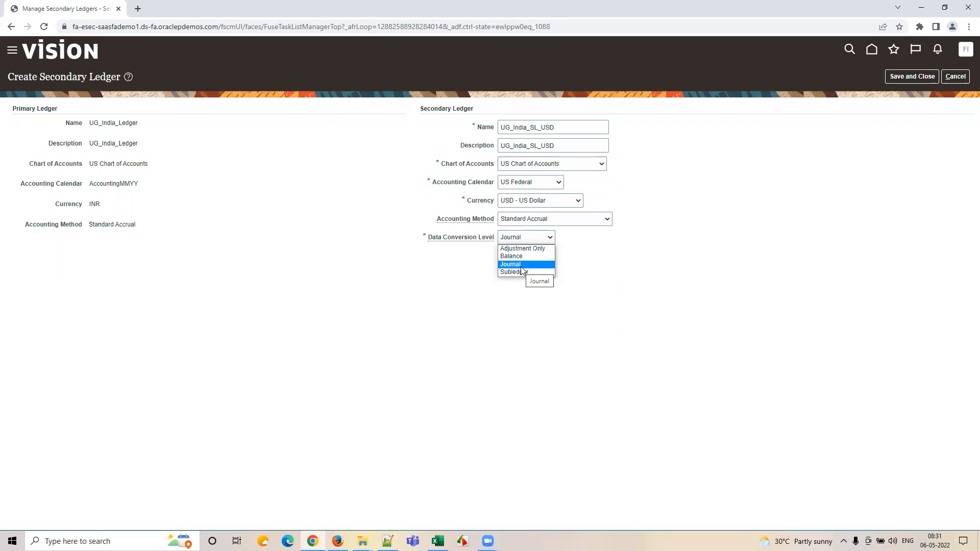
click(522, 265)
click(507, 287)
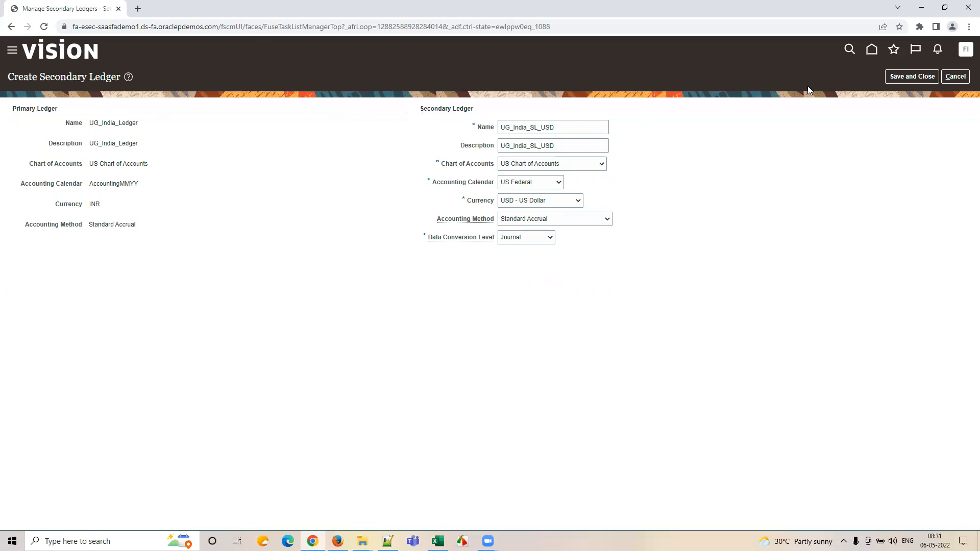
click(902, 79)
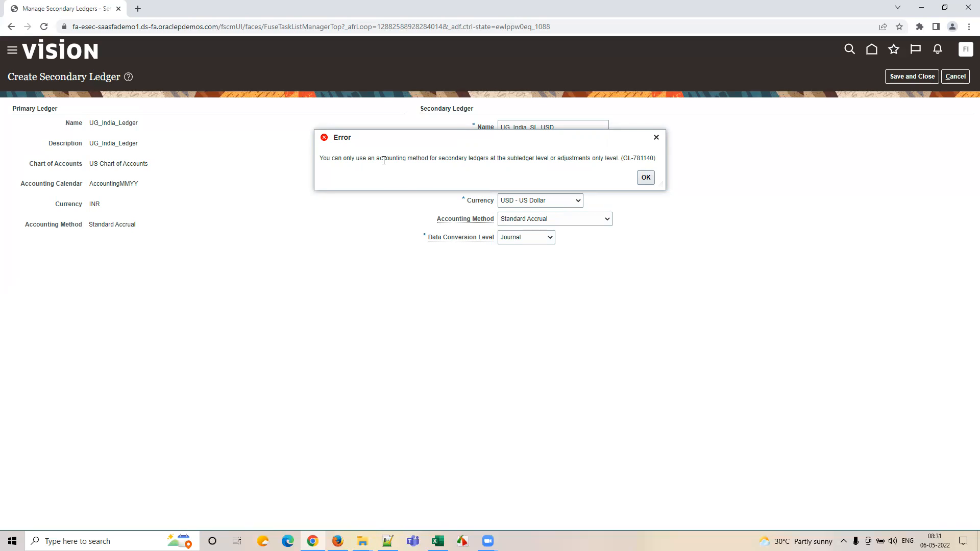
click(645, 177)
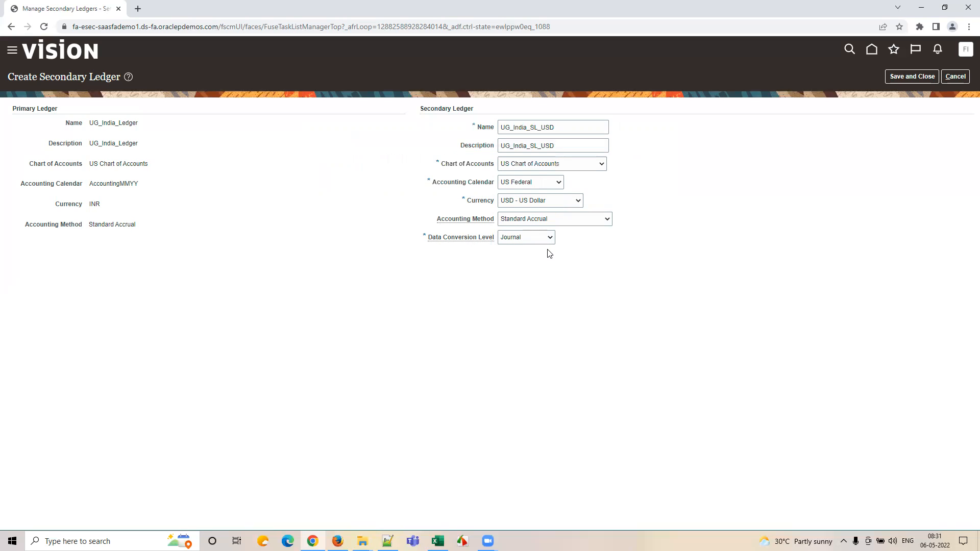
Review the data conversion level and accounting method options, and set the data conversion level to Subledger.
click(531, 242)
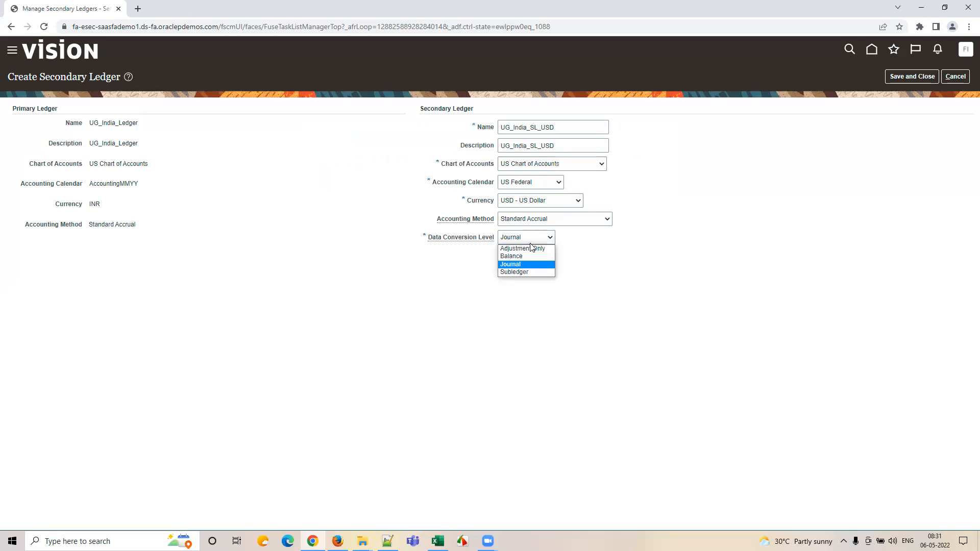
click(615, 238)
click(523, 223)
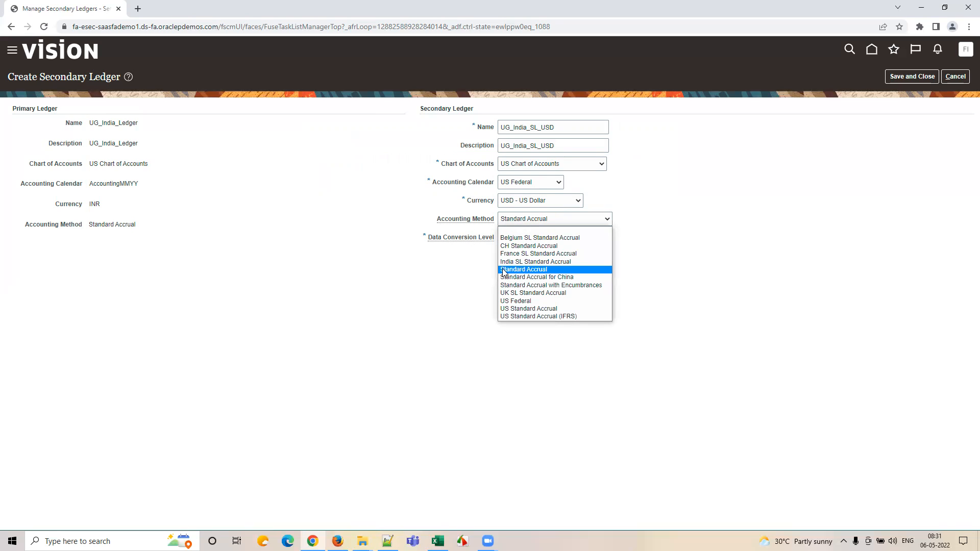
click(475, 256)
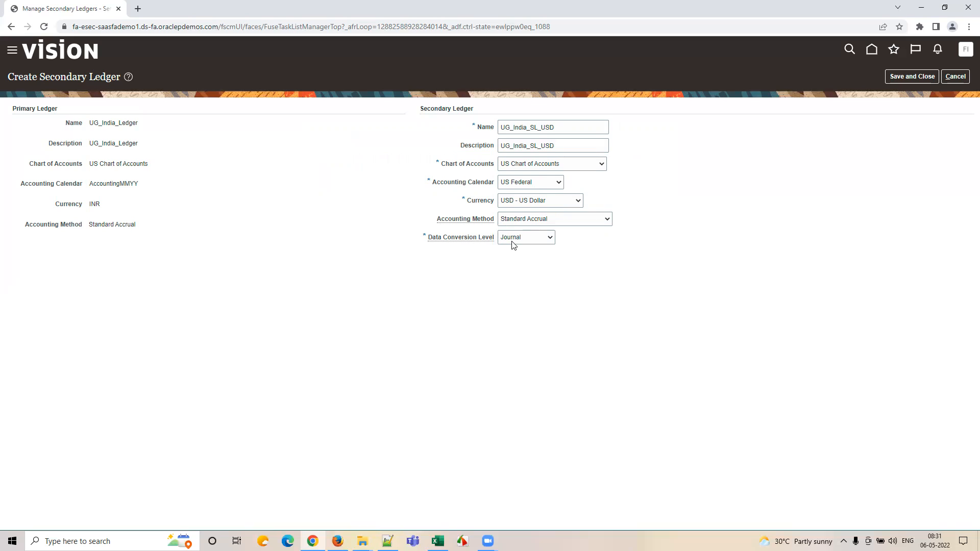
click(539, 242)
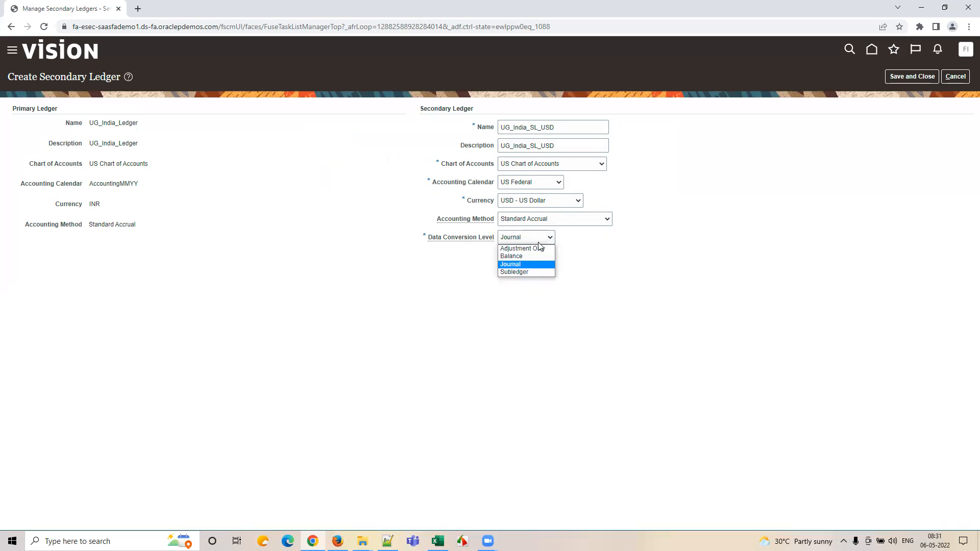
click(528, 272)
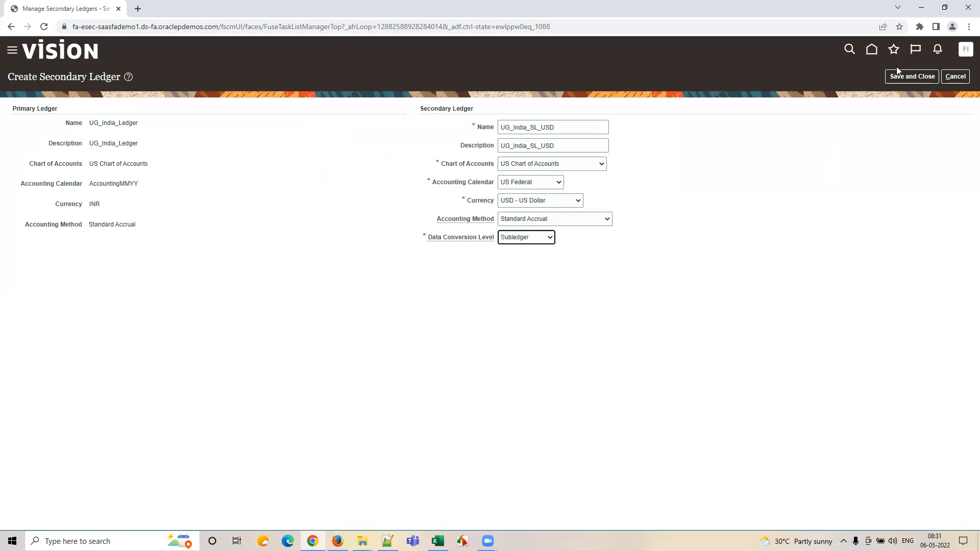
click(515, 286)
Set the data conversion level to Journal and save the secondary ledger with a blank accounting method.
click(513, 239)
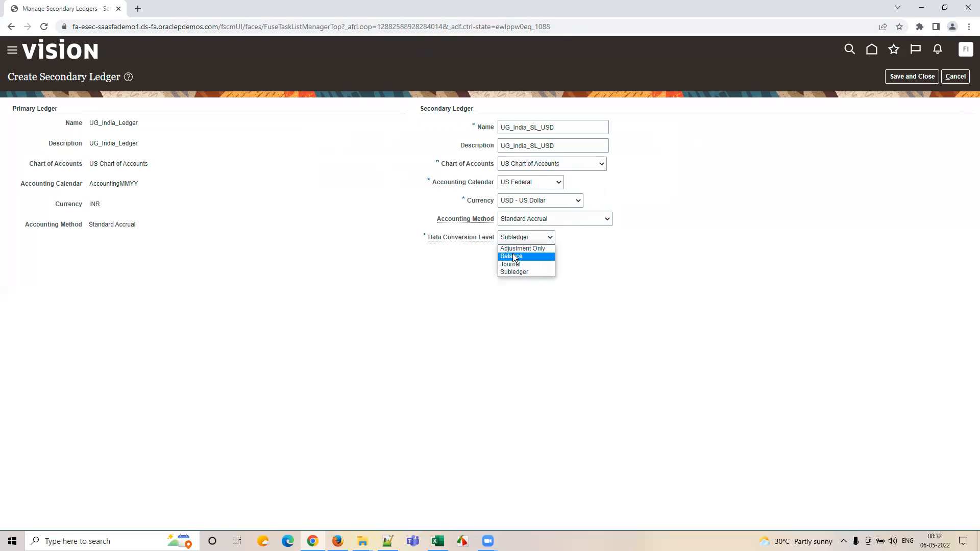
click(510, 265)
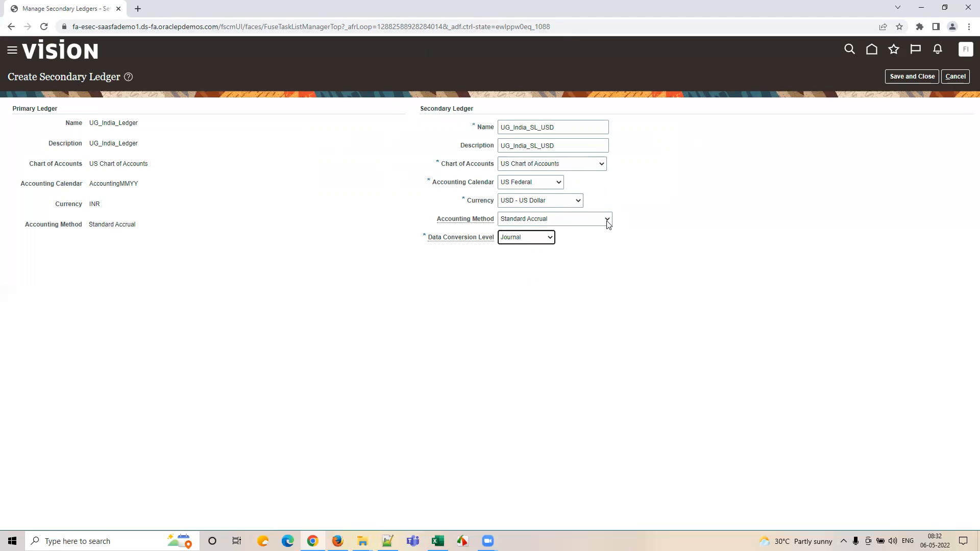
click(332, 261)
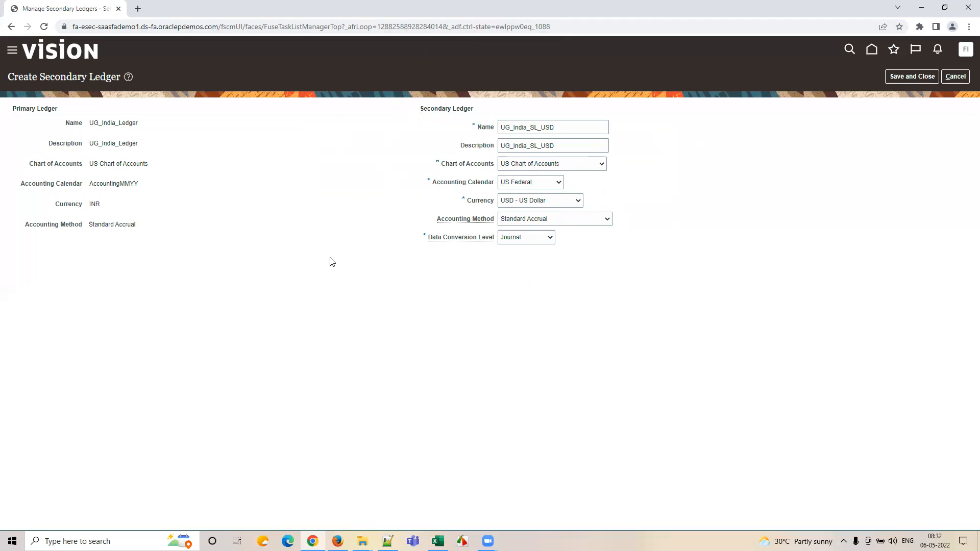
click(553, 222)
click(551, 229)
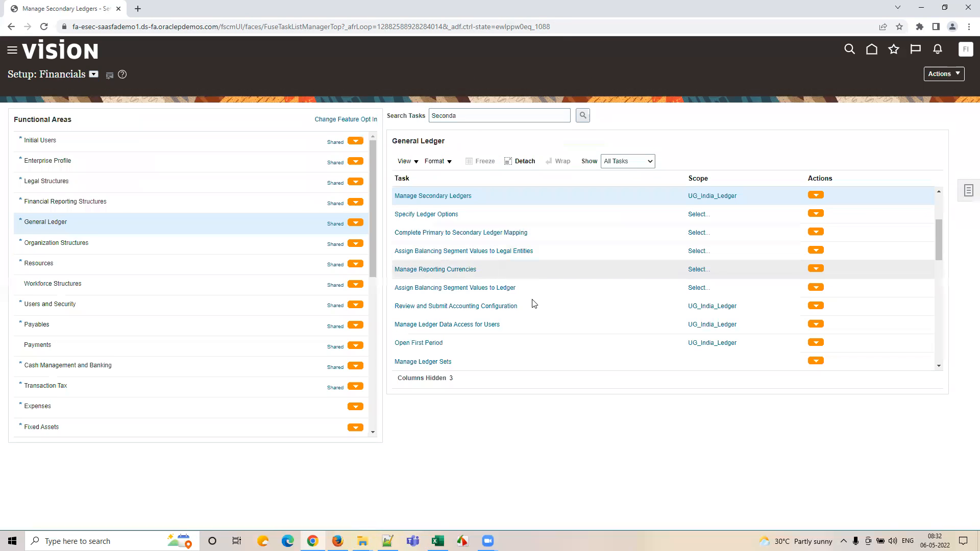
Open the Specify Ledger Options task scoped to primary ledger UG_India_Ledger and secondary ledger UG_India_SL_USD.
click(477, 206)
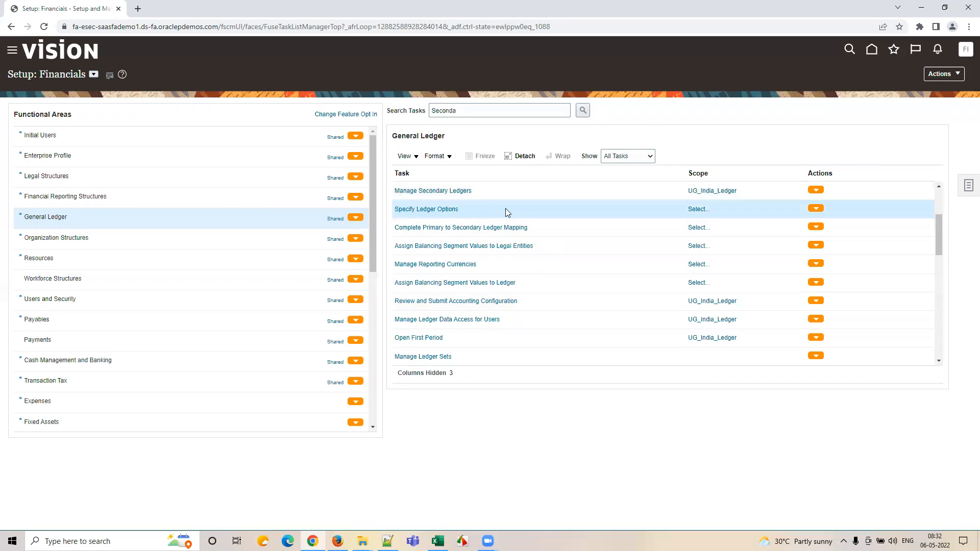
click(698, 209)
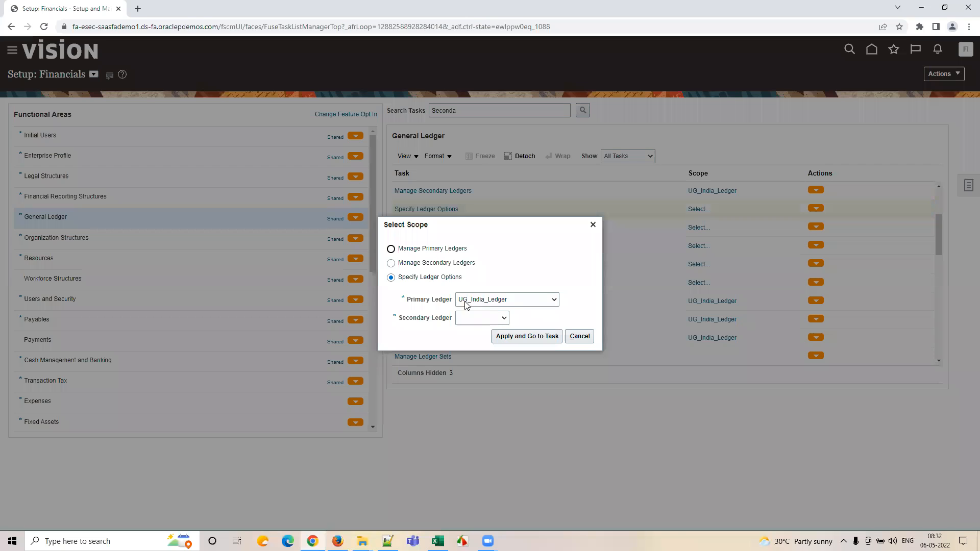
click(473, 320)
click(474, 343)
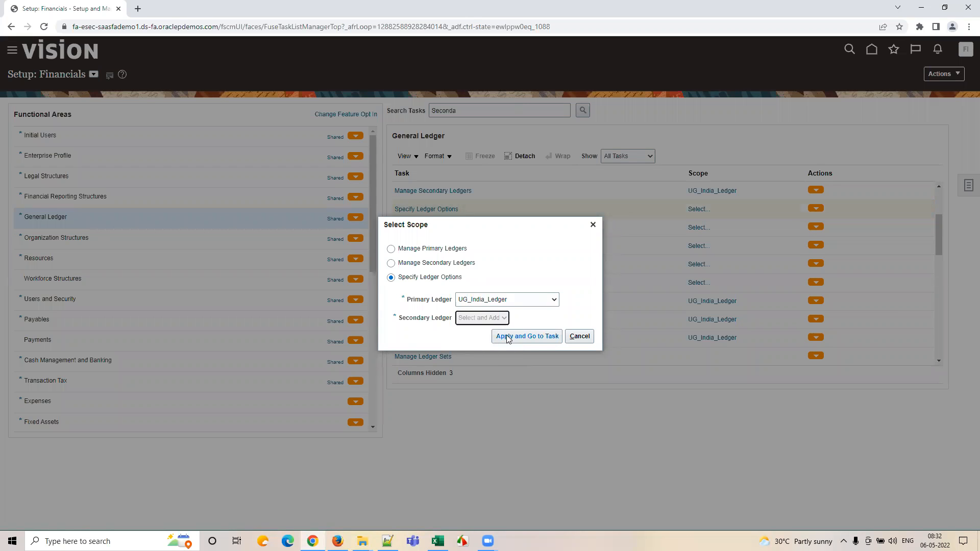
click(524, 339)
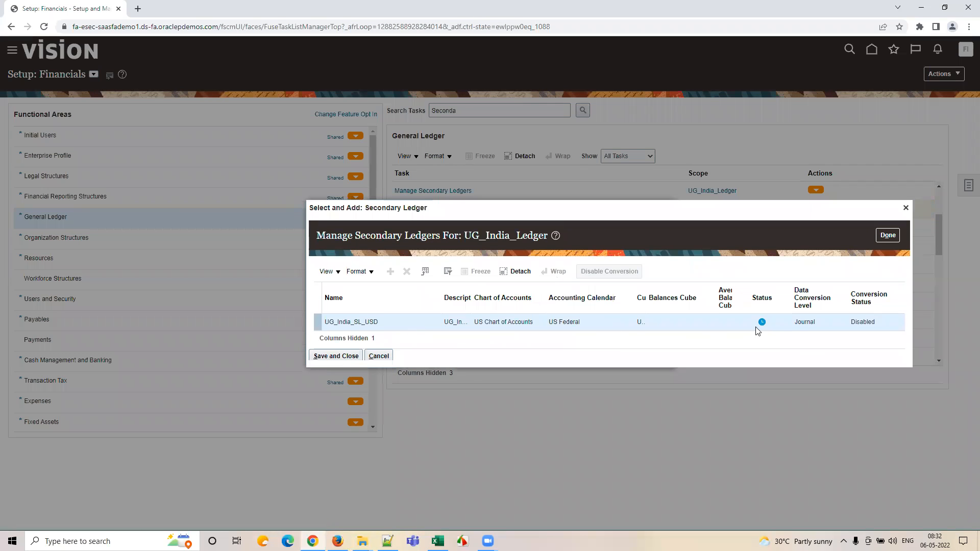
click(345, 356)
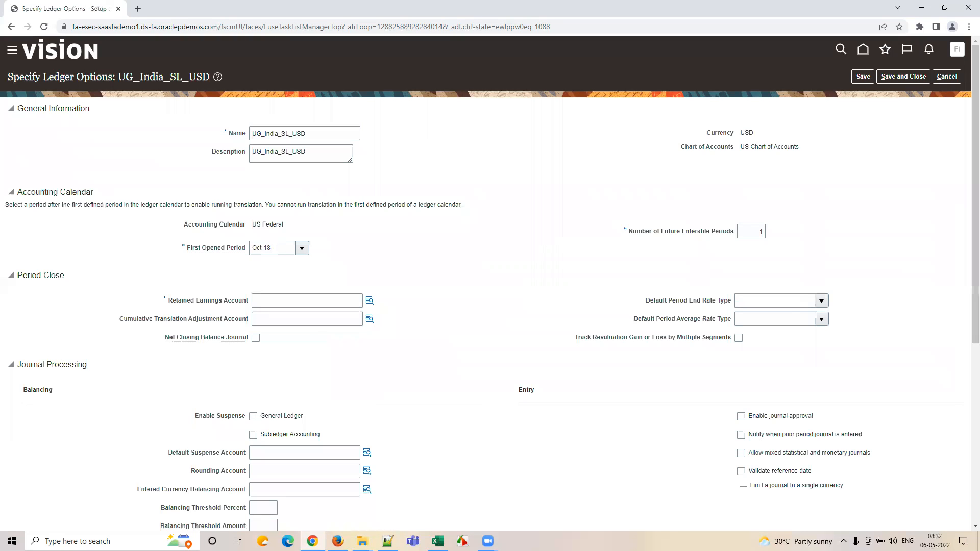
Set the first opened period of UG_India_SL_USD to Jan-22.
drag(278, 248, 235, 248)
click(302, 249)
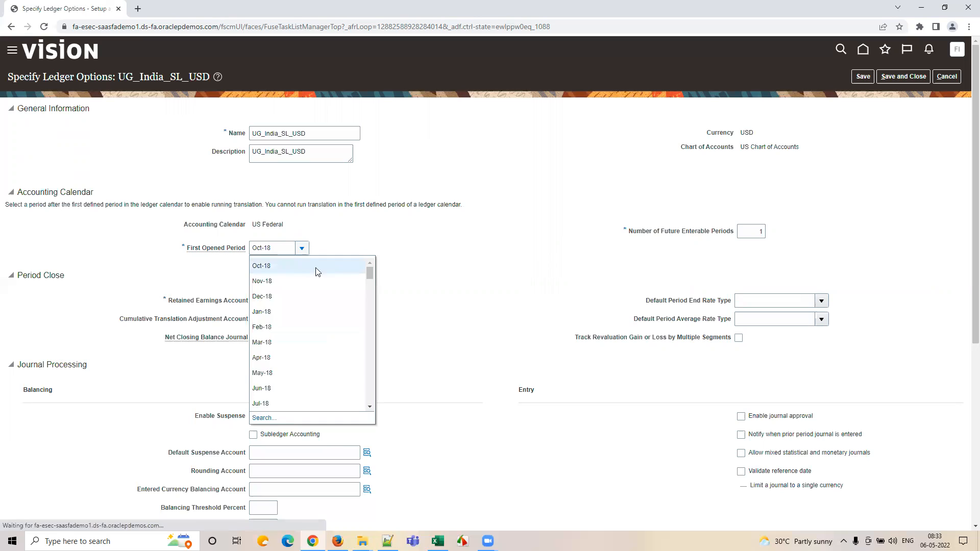
click(371, 398)
click(372, 399)
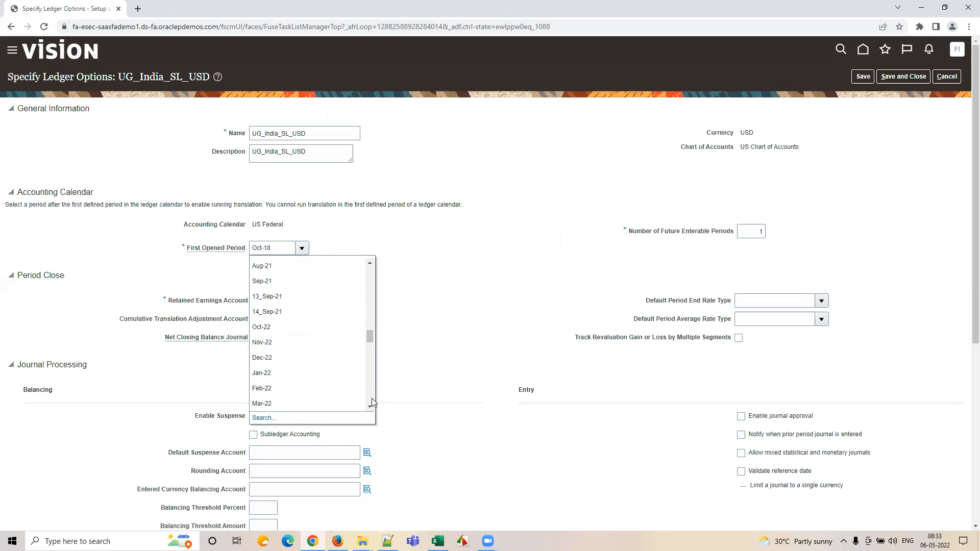
click(287, 373)
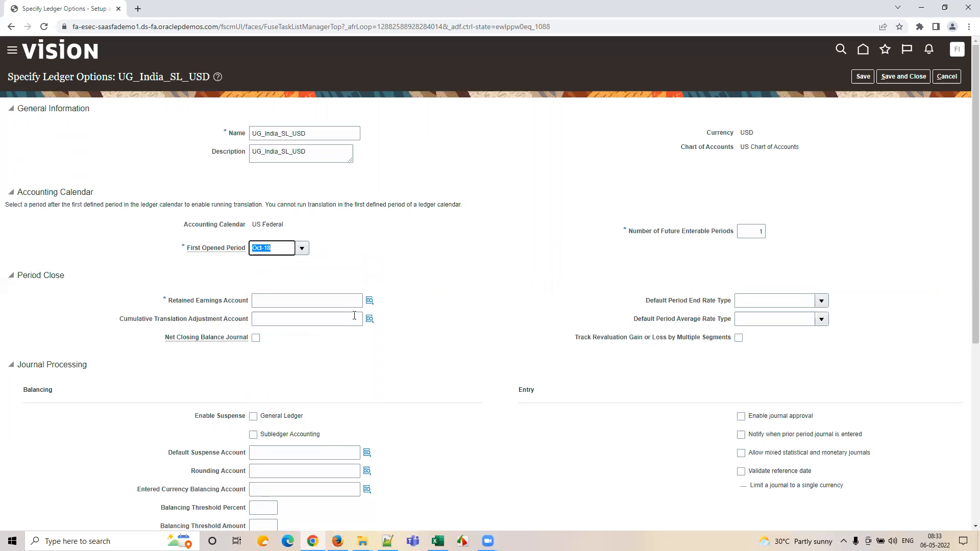
click(751, 230)
For the retained earnings account, search the Account segment for values with Retain in the description.
click(270, 302)
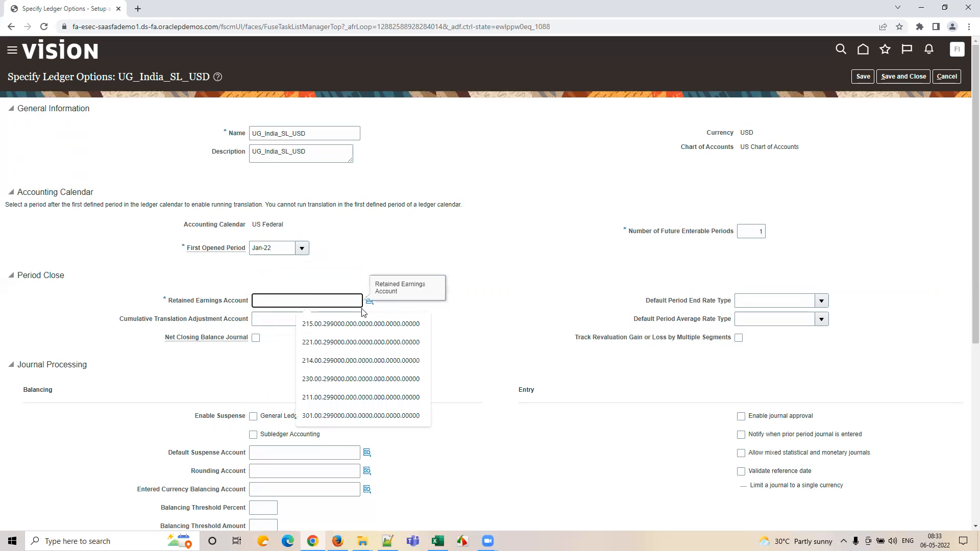
click(369, 301)
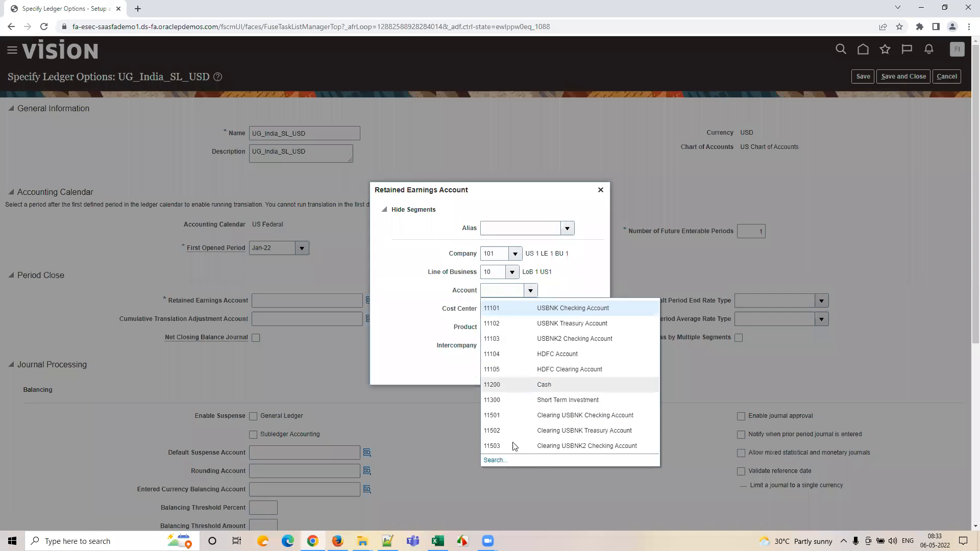
click(497, 462)
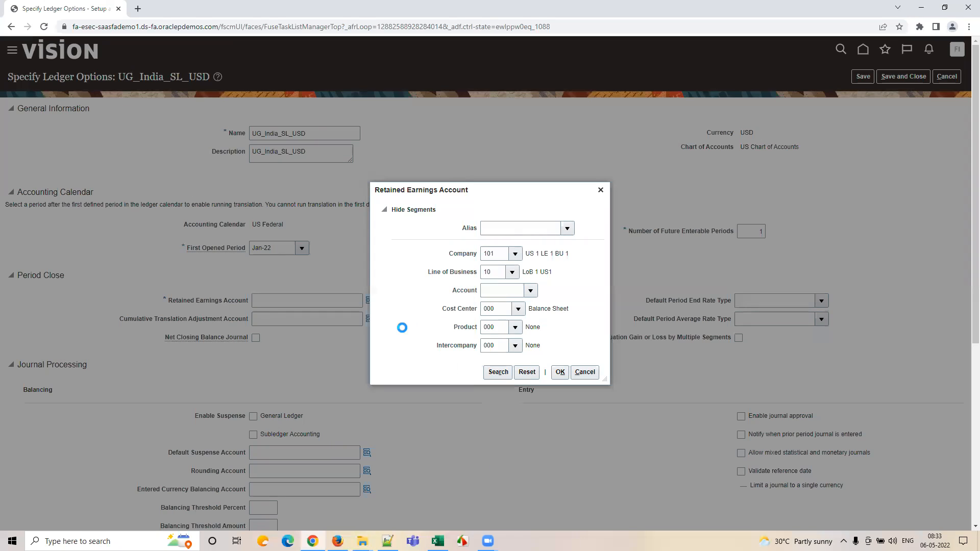
click(467, 265)
text(Retain)
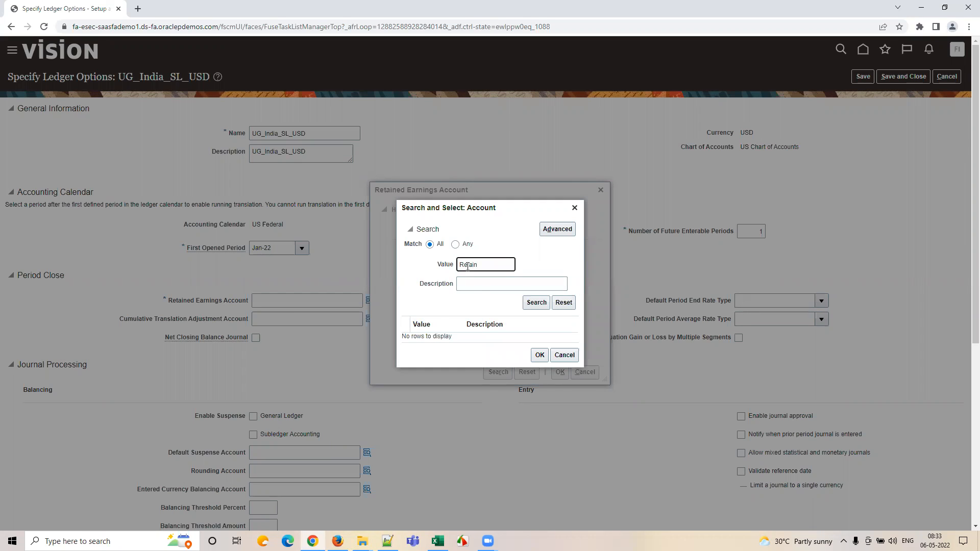
key(Return)
double_click(481, 269)
key(ctrl+x)
click(483, 284)
key(ctrl+v)
click(533, 305)
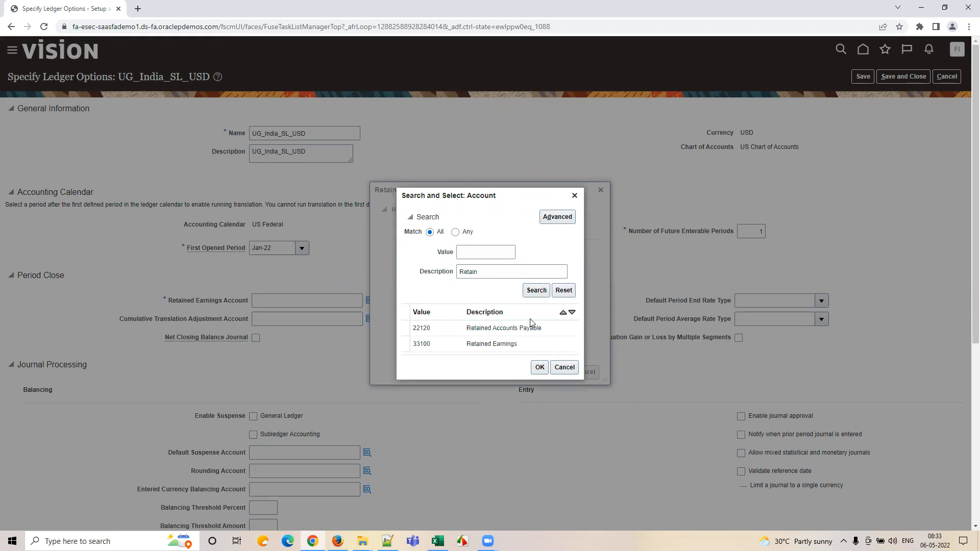
Choose 33100 Retained Earnings as the Account segment and confirm the retained earnings account combination.
click(527, 344)
click(540, 367)
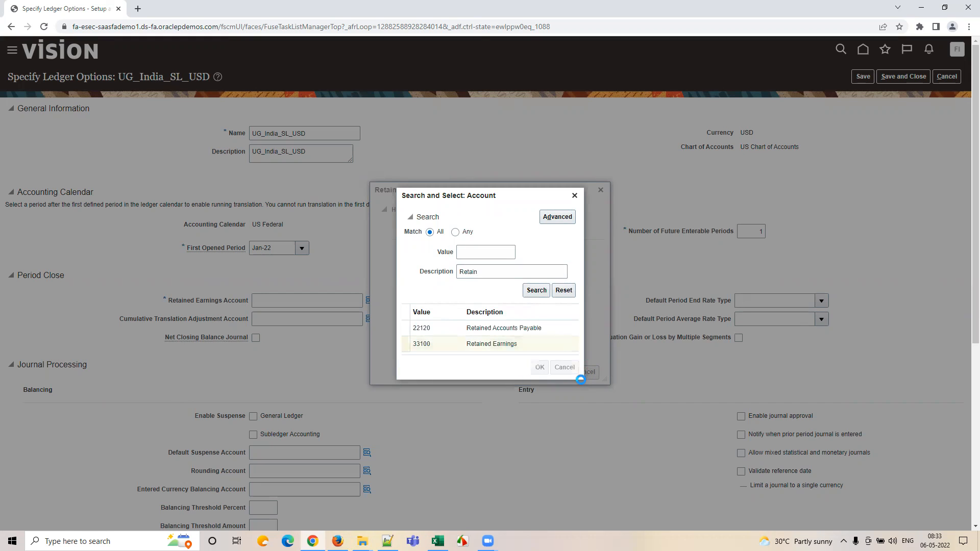
click(560, 372)
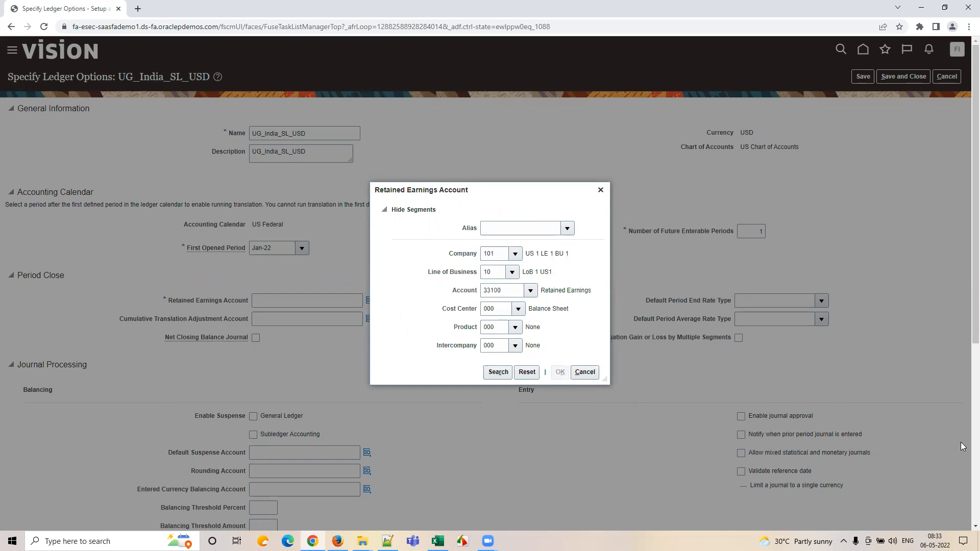
Review the remaining ledger options for UG_India_SL_USD, then save and close them.
scroll(921, 444, down, 5)
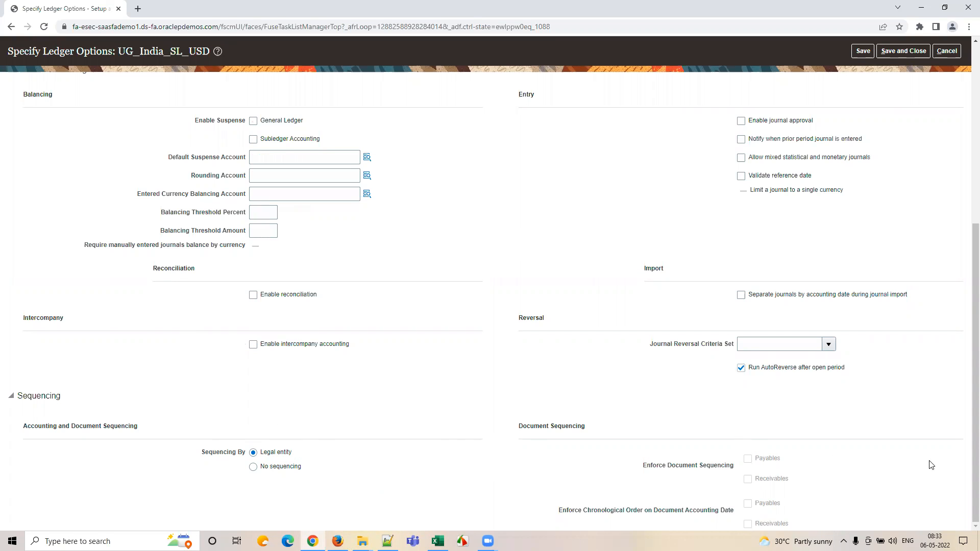
scroll(945, 464, up, 5)
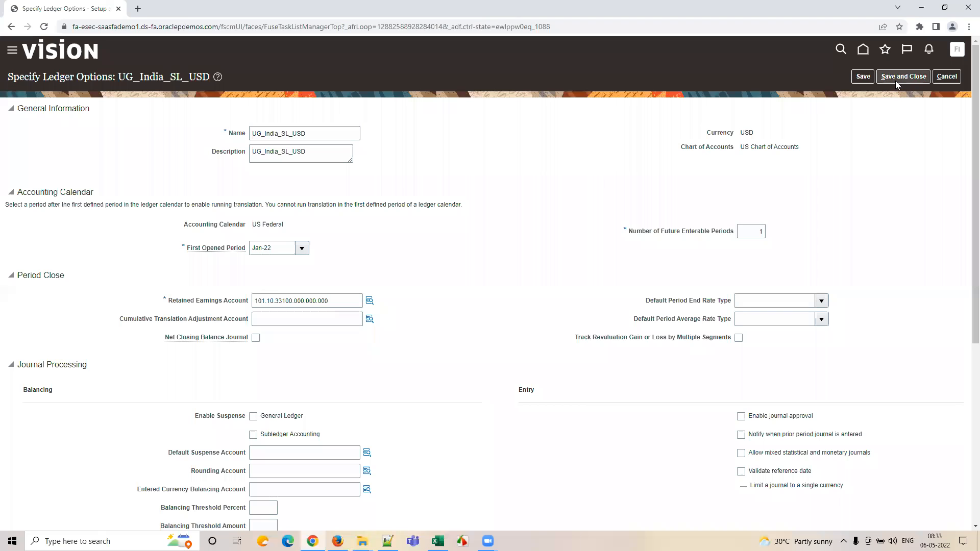
click(897, 81)
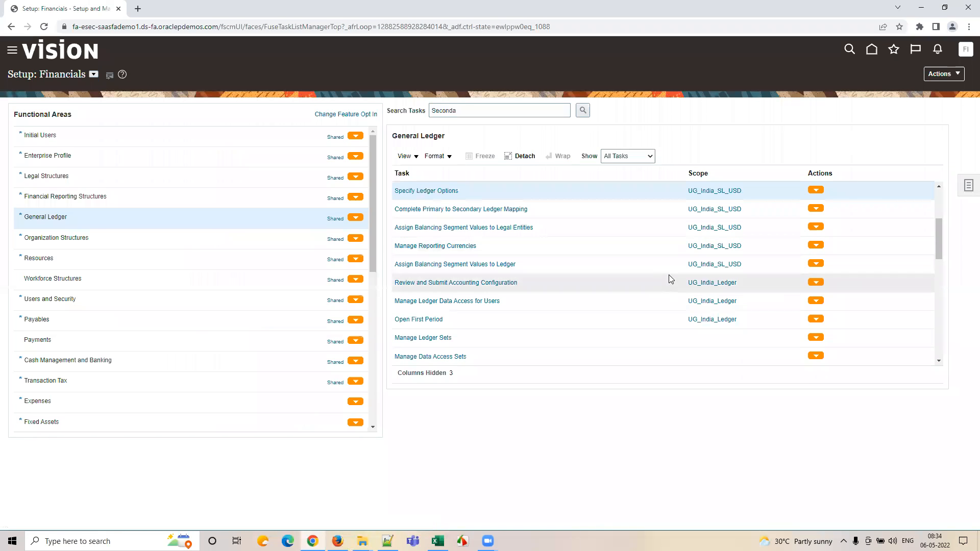
Check the Complete Primary to Secondary Ledger Mapping entry in the Excel finance setups list and return to Oracle Fusion in Chrome.
click(572, 208)
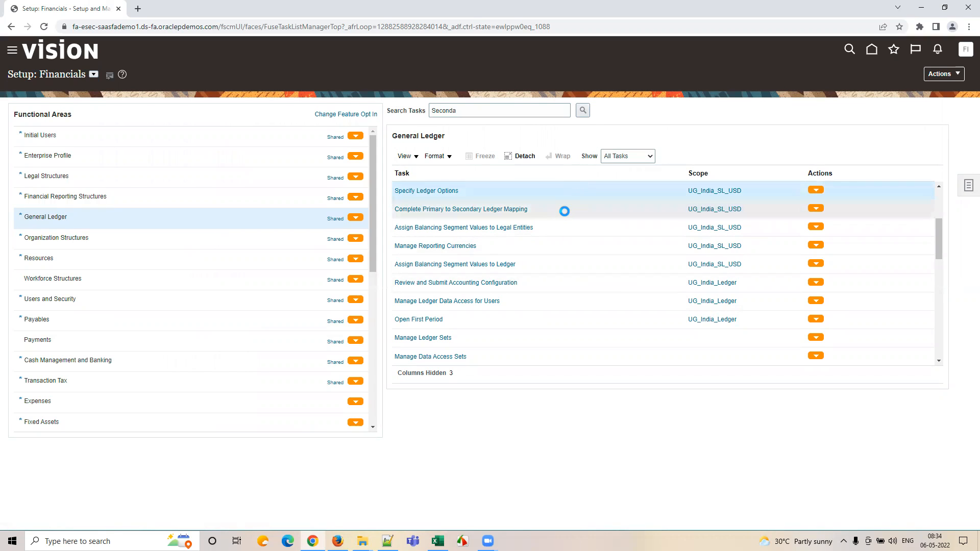
click(437, 541)
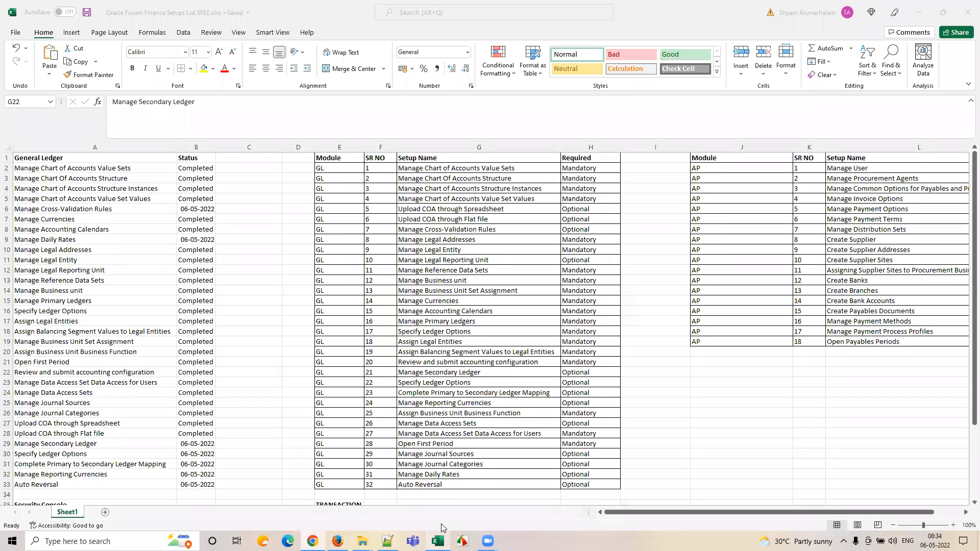
click(419, 391)
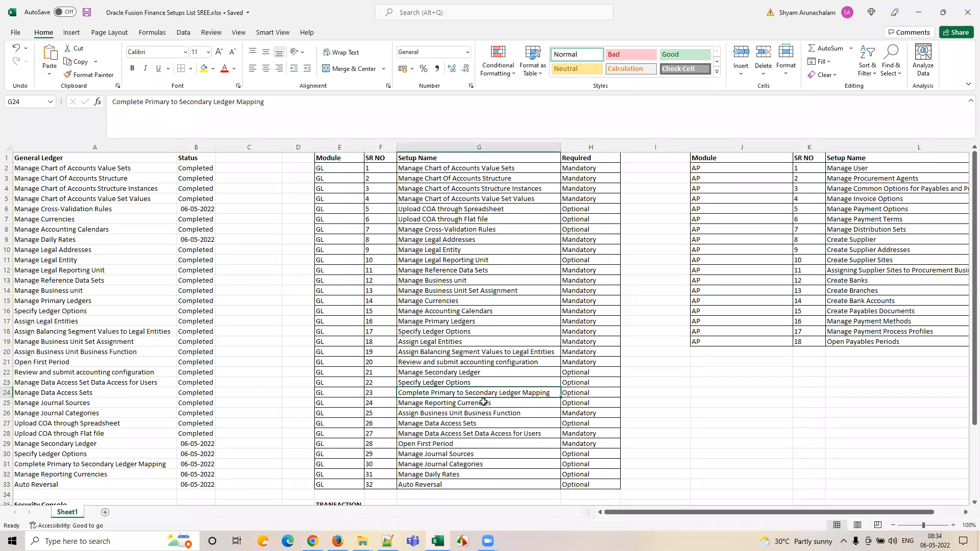
click(312, 541)
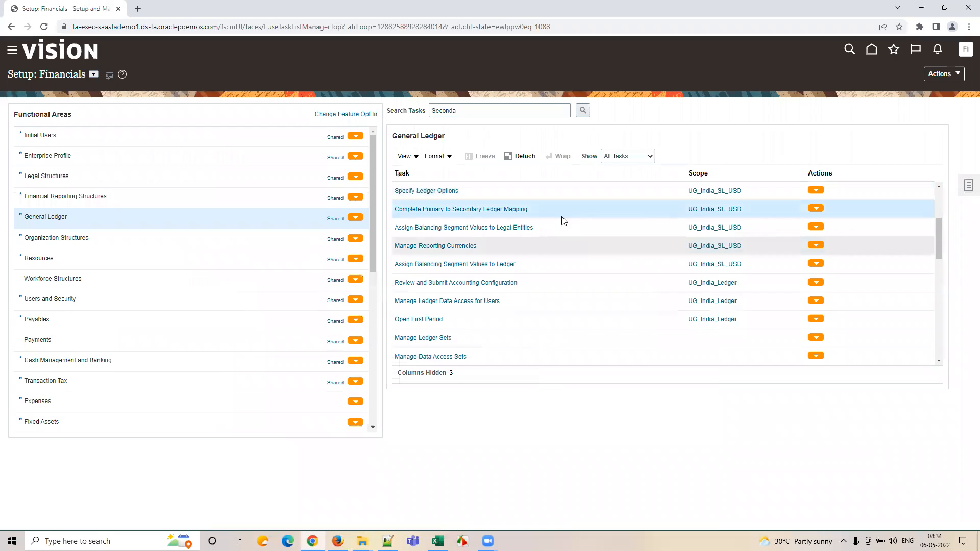
Open the primary to secondary ledger mapping for UG_India_SL_USD and set its default conversion rate type to Corporate.
click(521, 210)
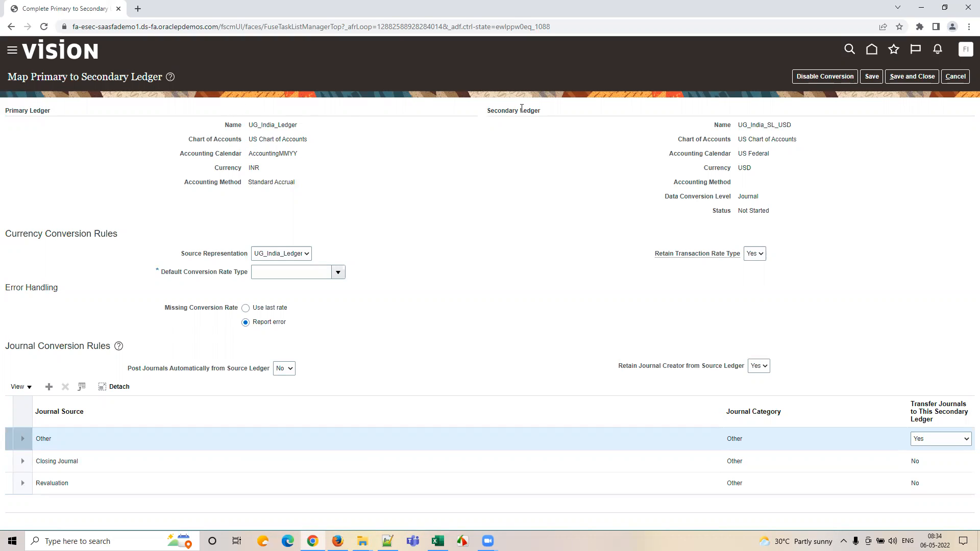
click(259, 256)
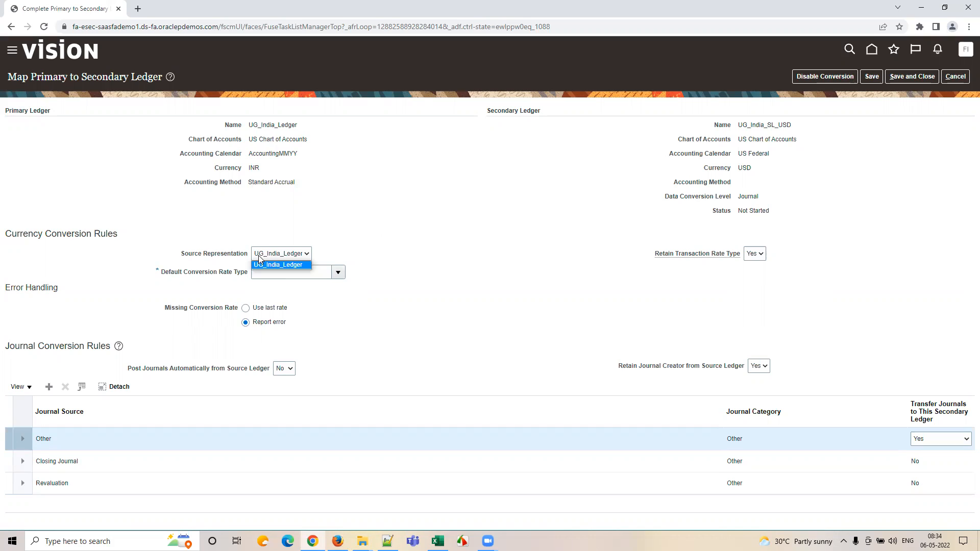
click(431, 249)
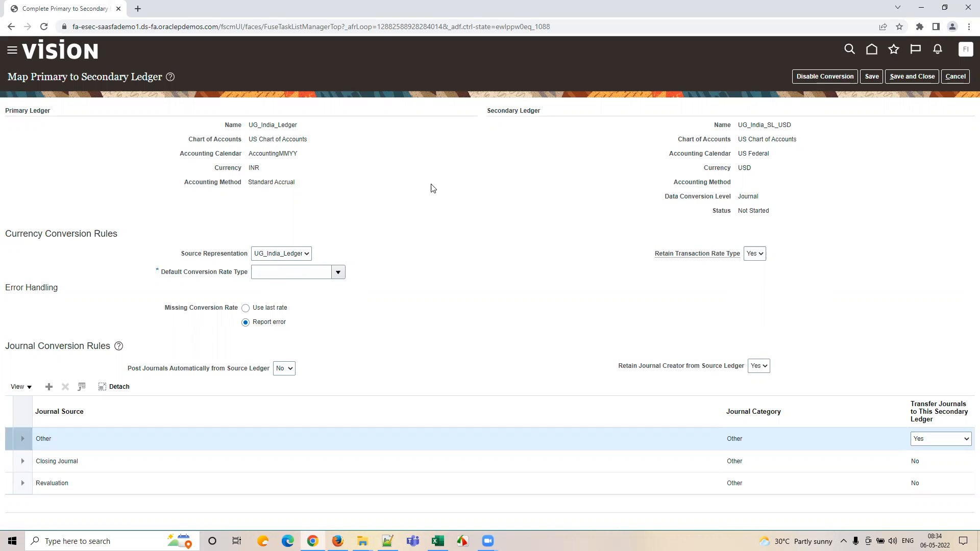
click(342, 270)
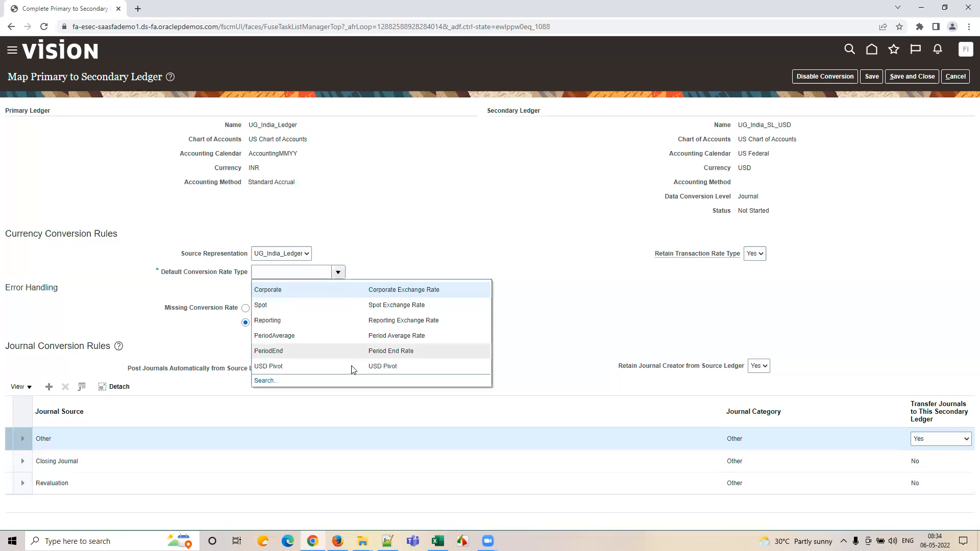
click(367, 291)
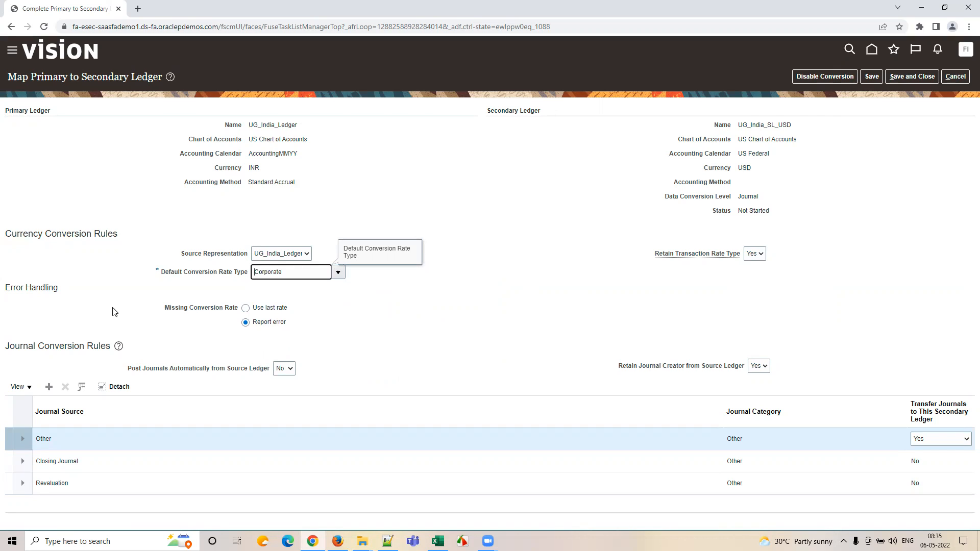
click(323, 315)
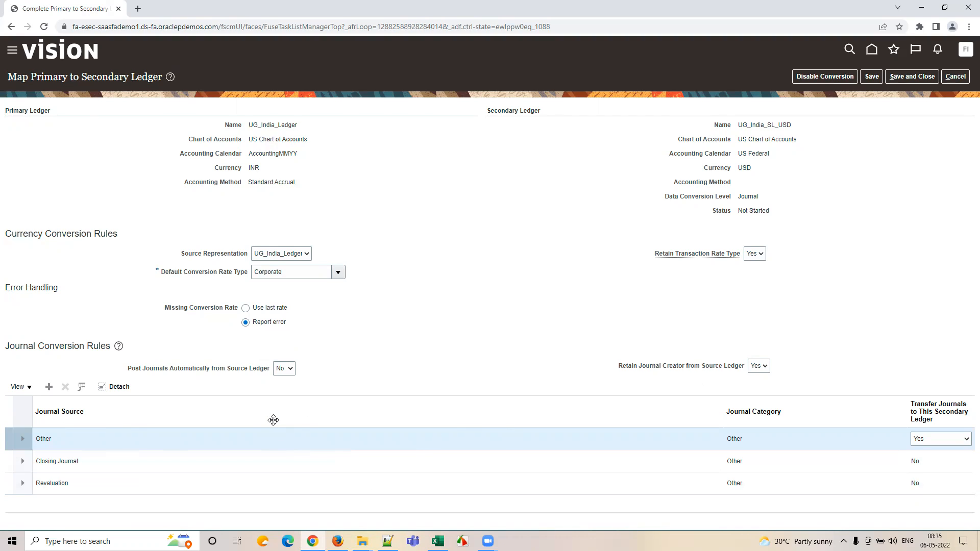
Check the Closing Journal and Revaluation conversion rules, then save and close the ledger mapping without assigning a chart of accounts mapping.
click(233, 486)
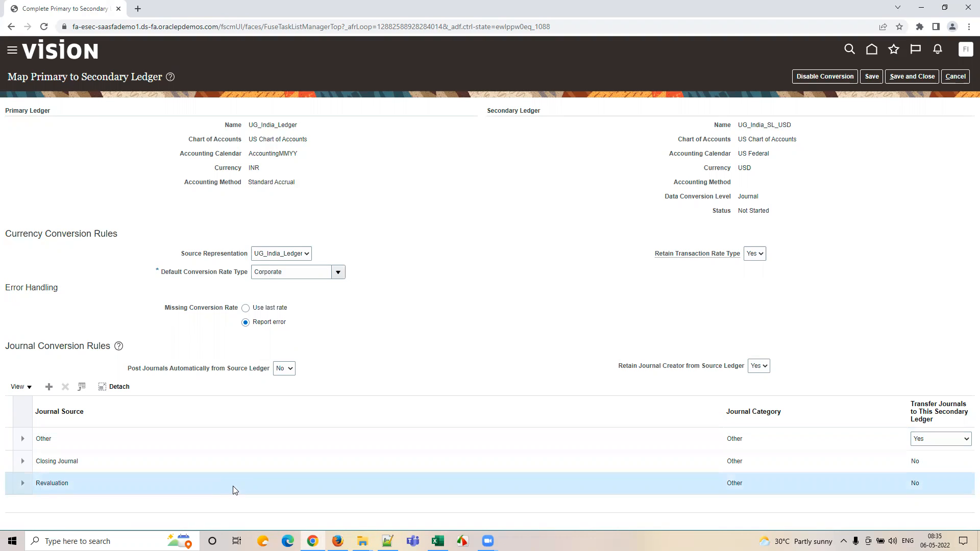
click(232, 466)
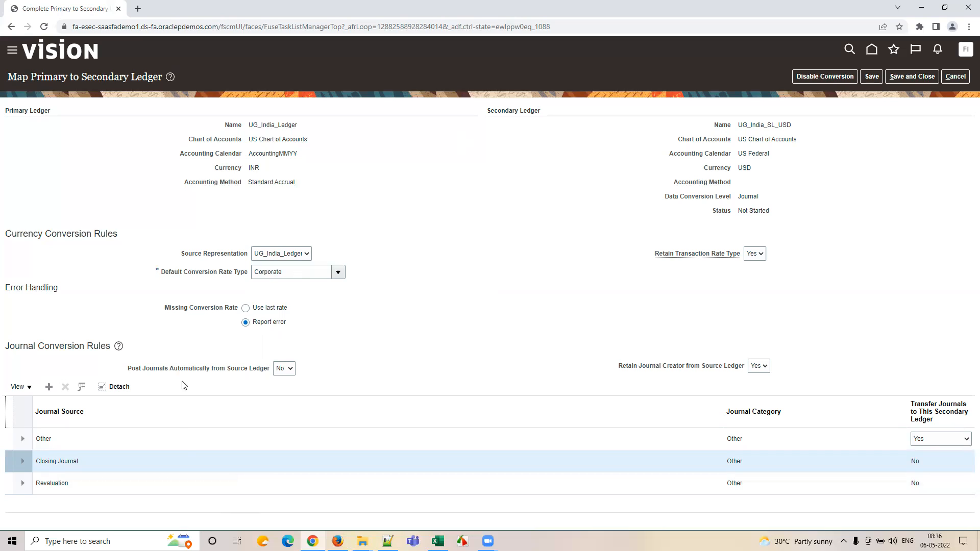
click(204, 485)
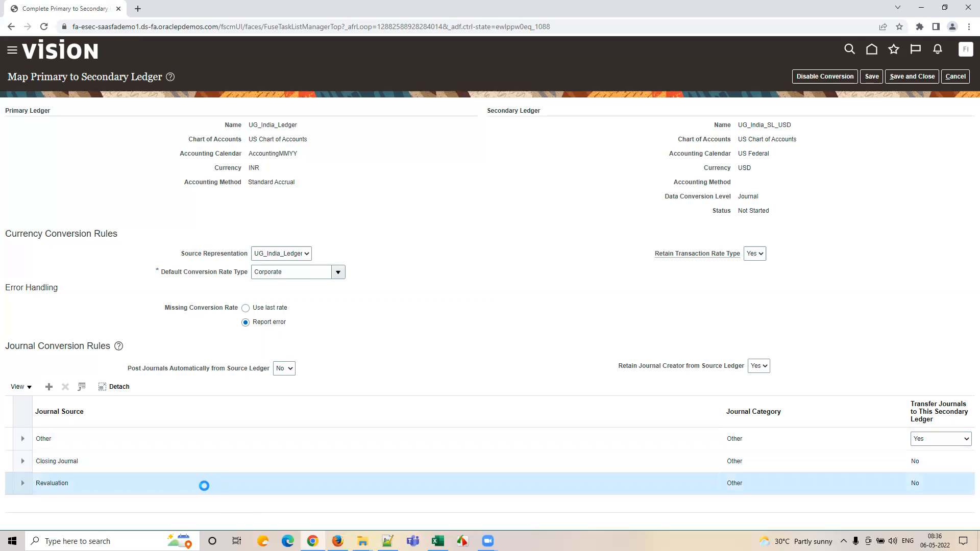
click(910, 461)
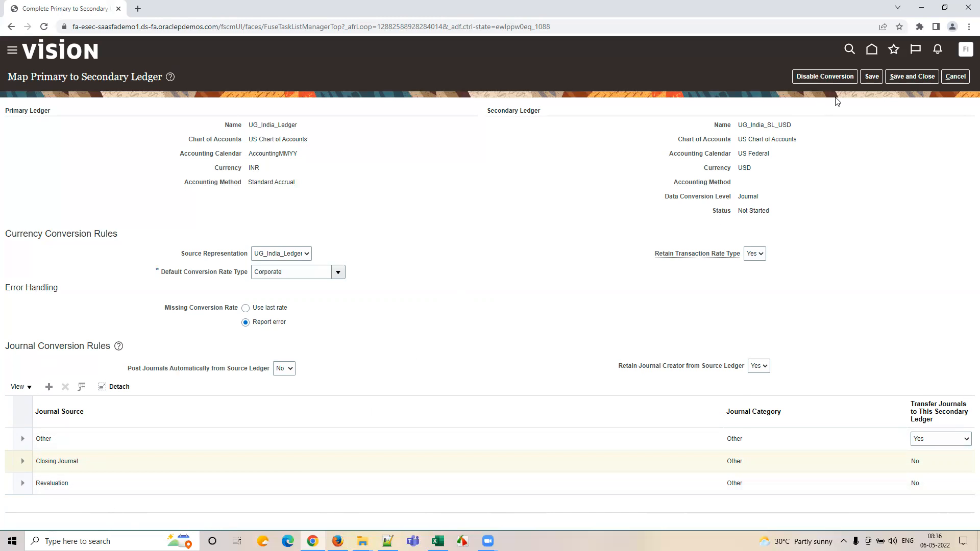
click(877, 82)
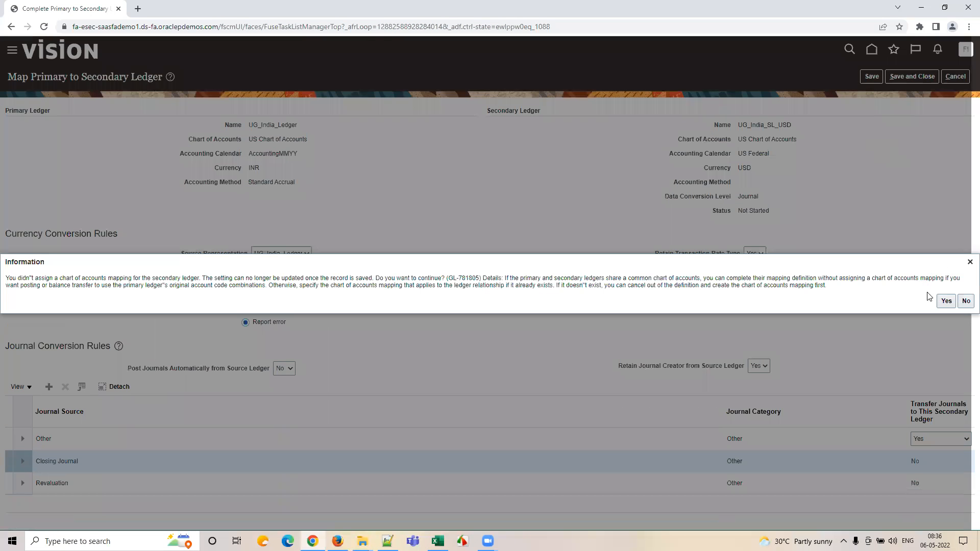
click(944, 300)
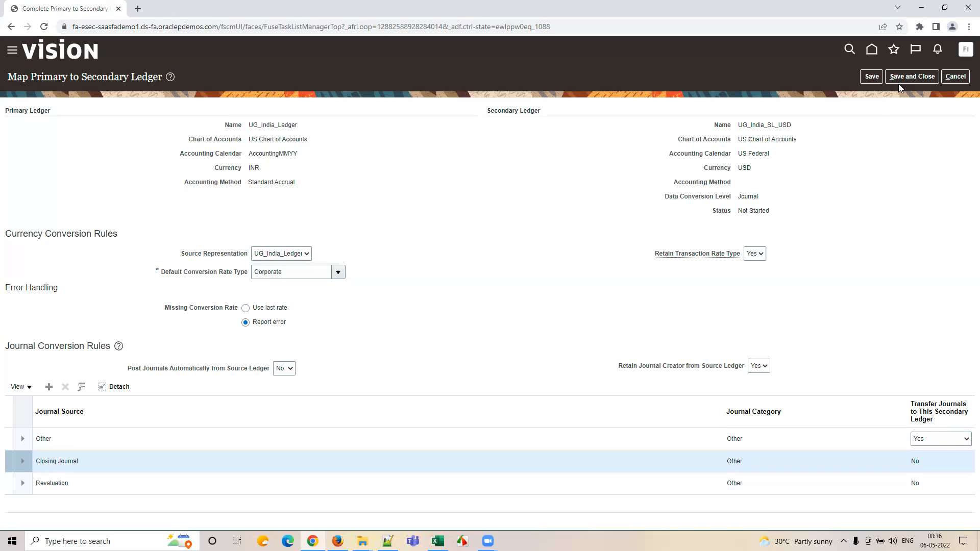
click(910, 76)
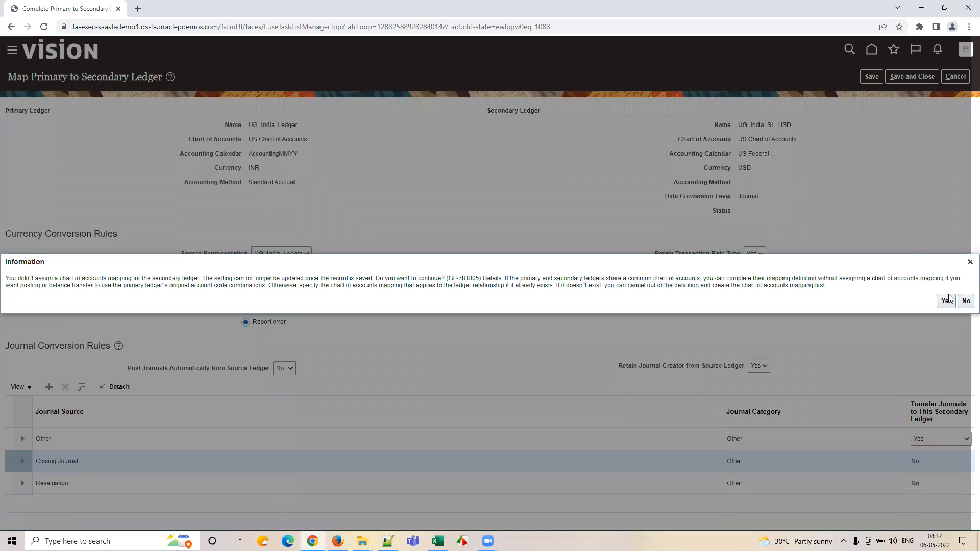
click(950, 301)
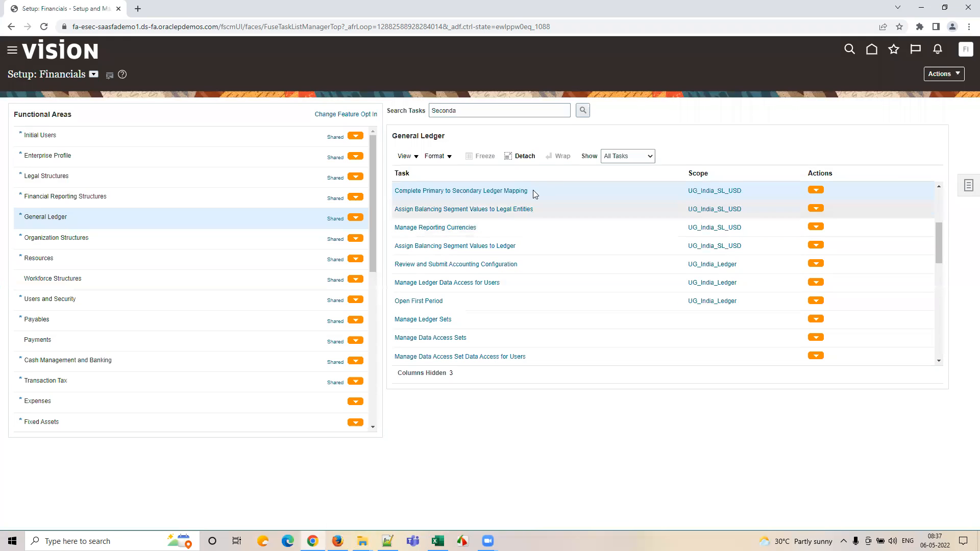
Check the status of UG_India_SL_USD in Manage Secondary Ledgers for UG_India_Ledger, then return to the setup task list.
click(939, 195)
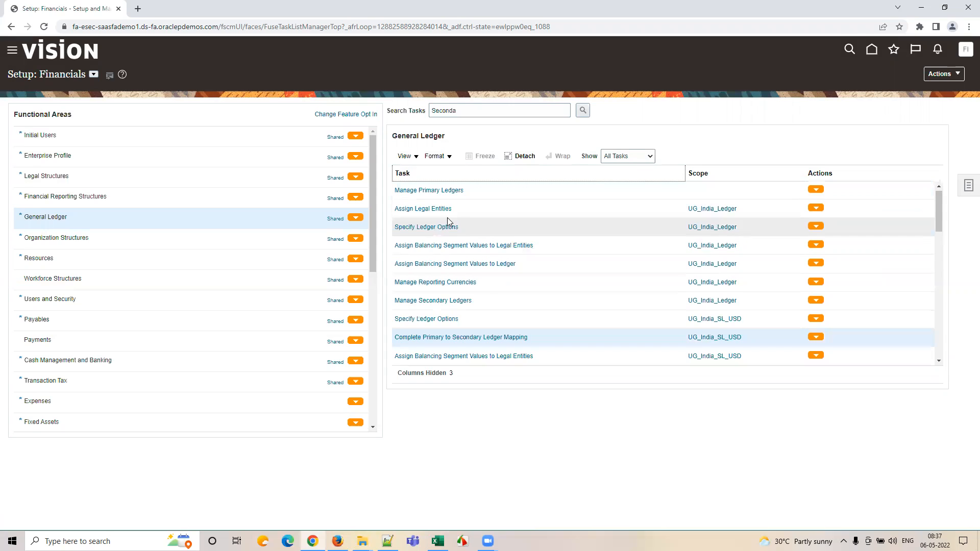
click(439, 301)
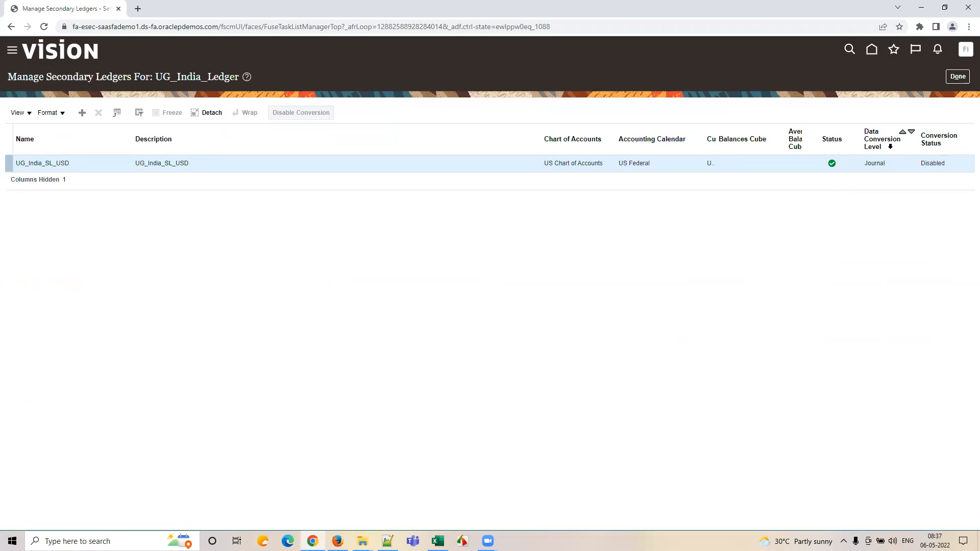
click(958, 77)
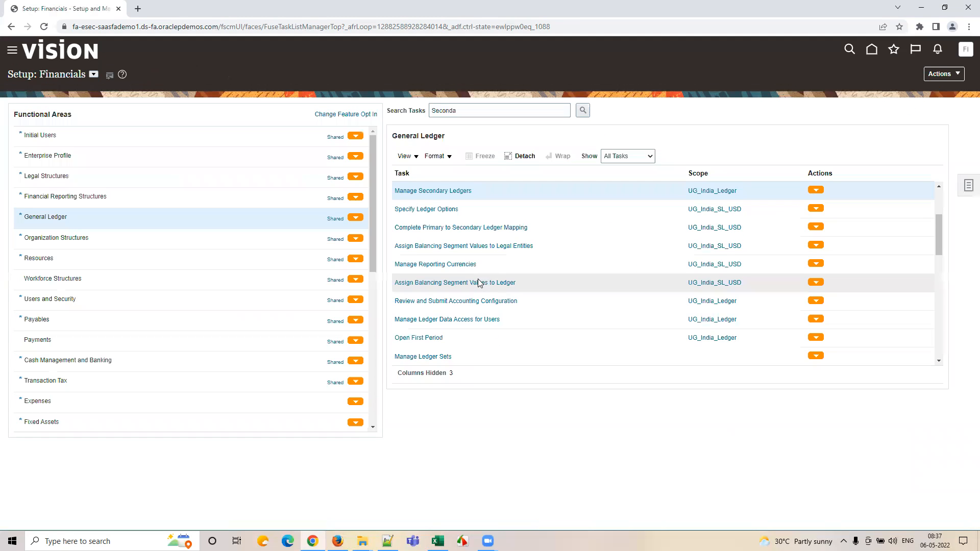
Search the setup tasks for Data Access and open Manage Data Access Set Data Access for Users under General Ledger.
double_click(482, 109)
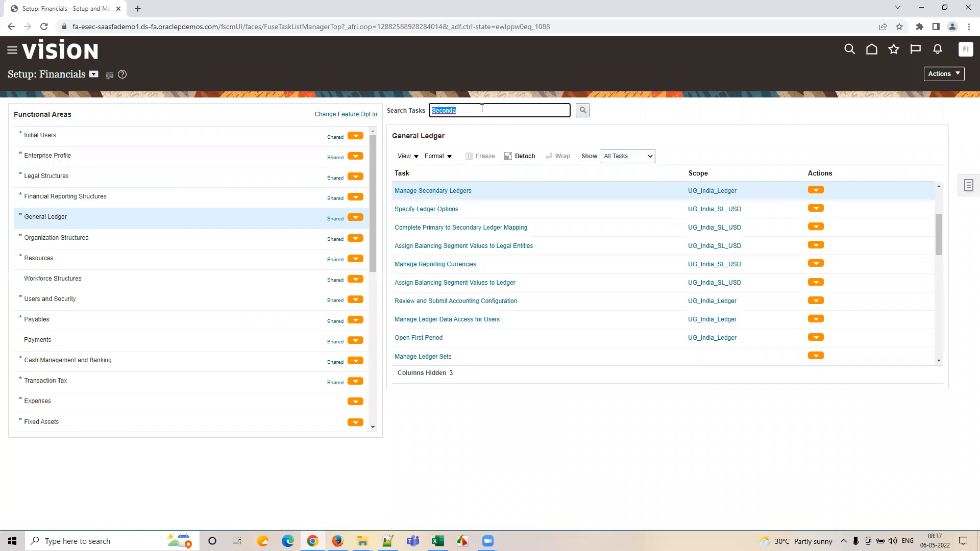
text(data)
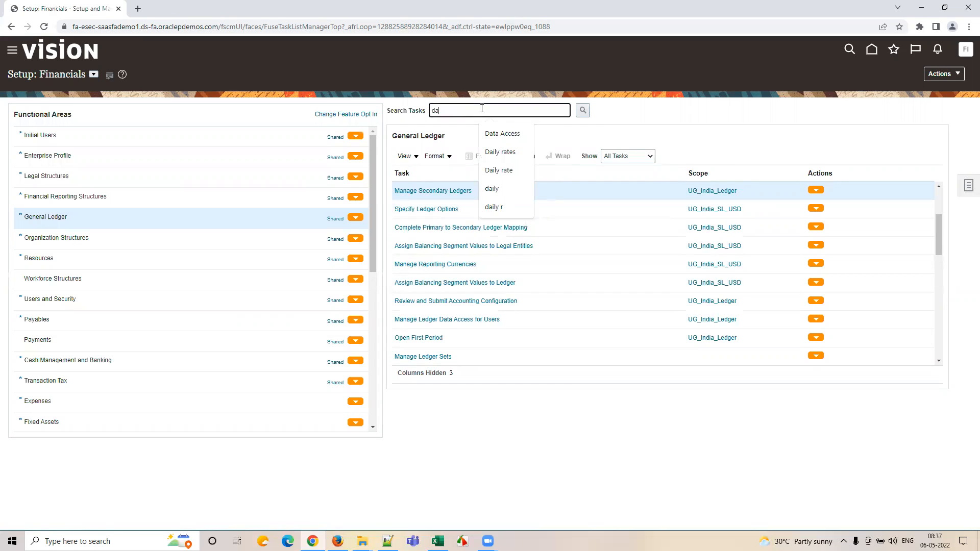
click(502, 134)
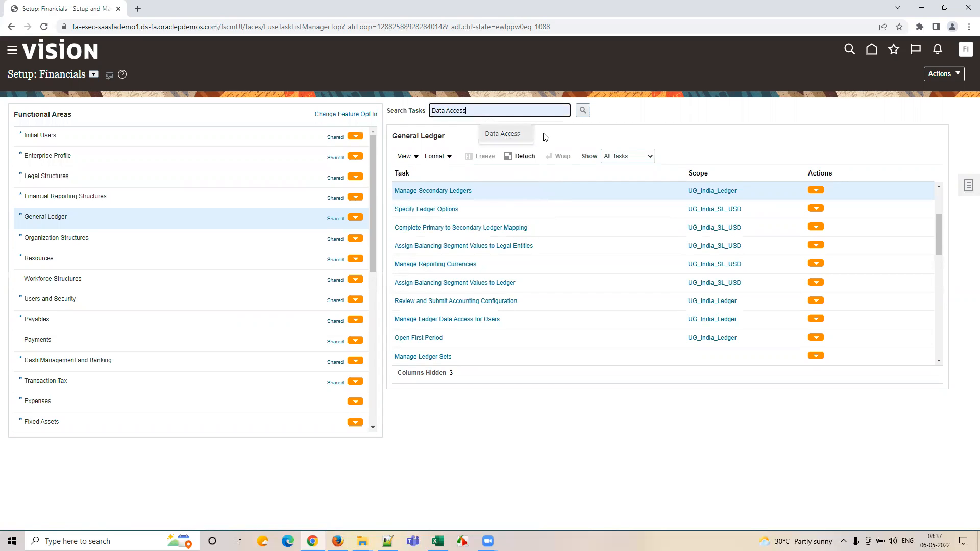
click(582, 111)
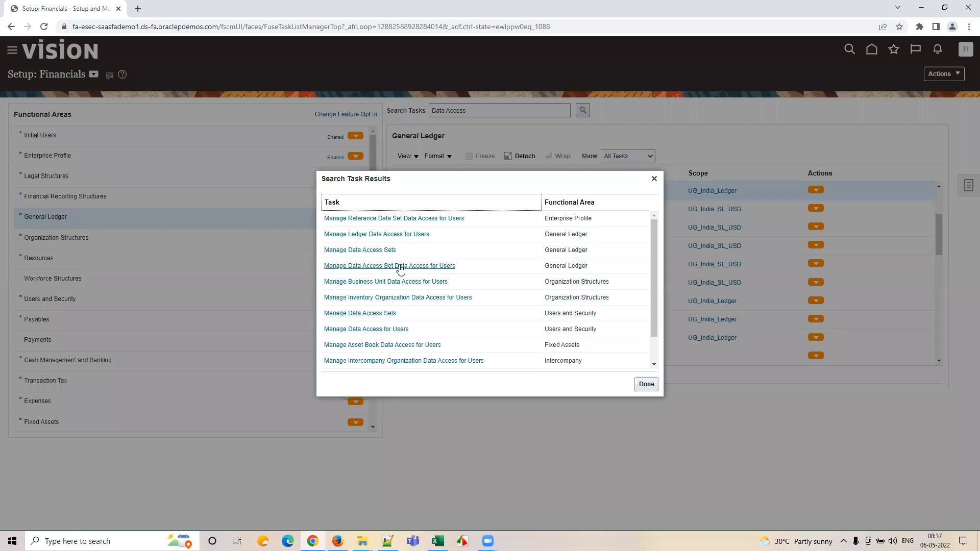
click(400, 266)
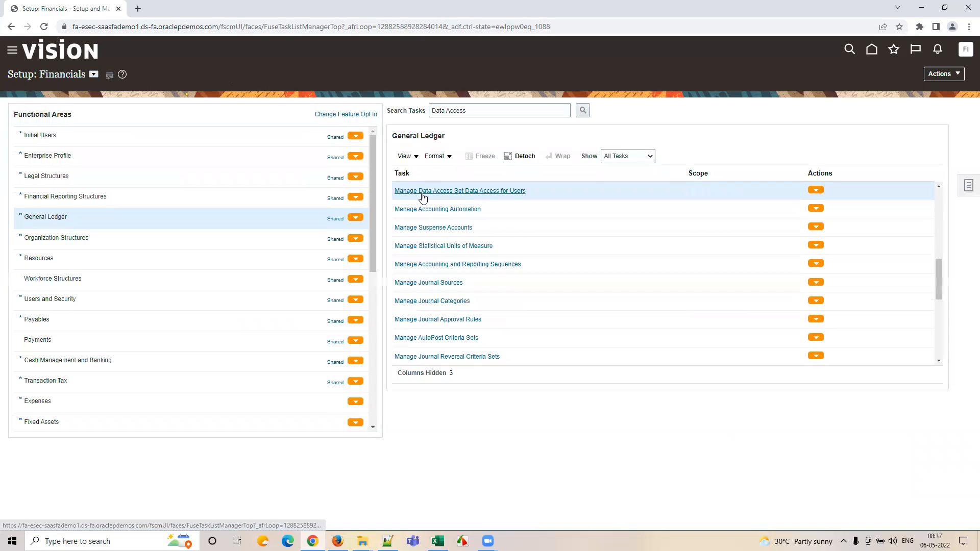
click(422, 192)
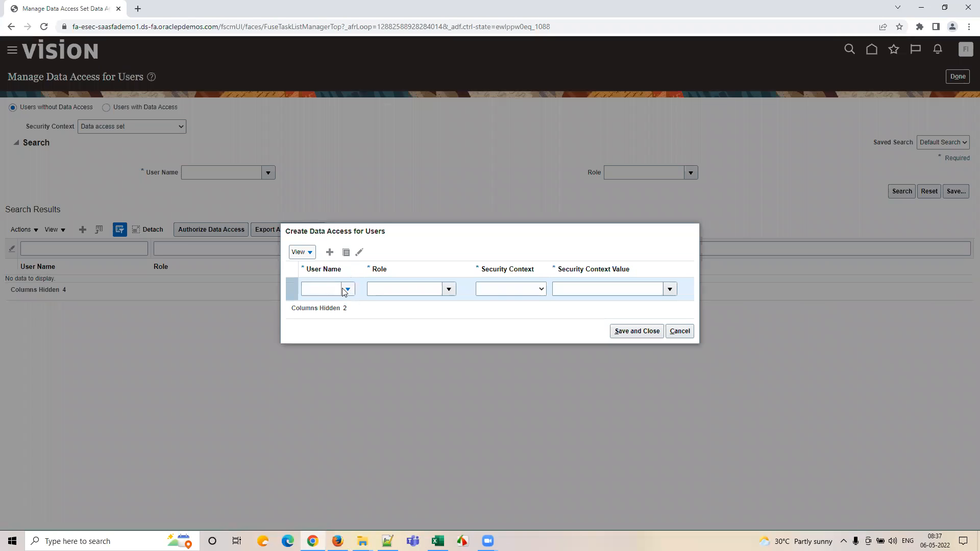
Create a new user data access entry for the user FIN_IMPL with the General Accountant role.
click(319, 289)
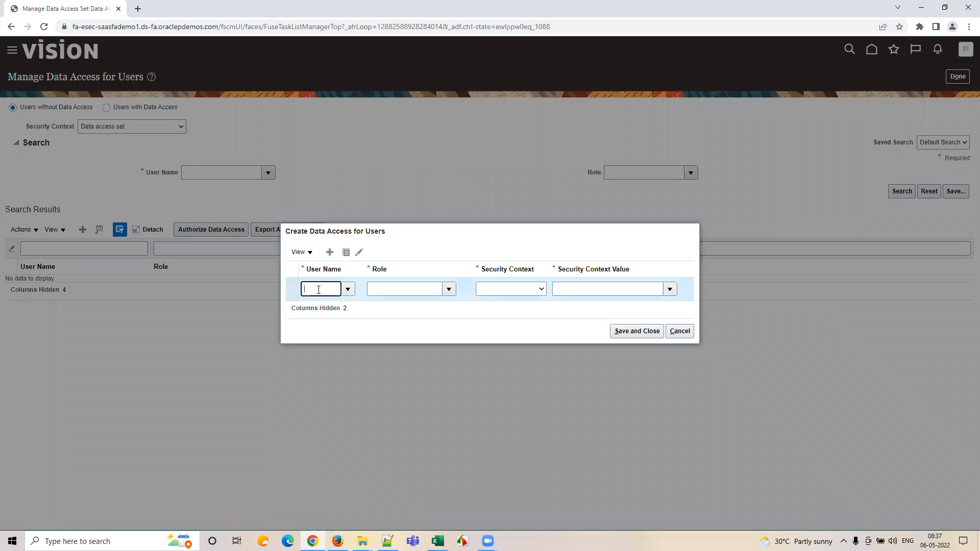
click(348, 289)
click(334, 288)
text(fin_)
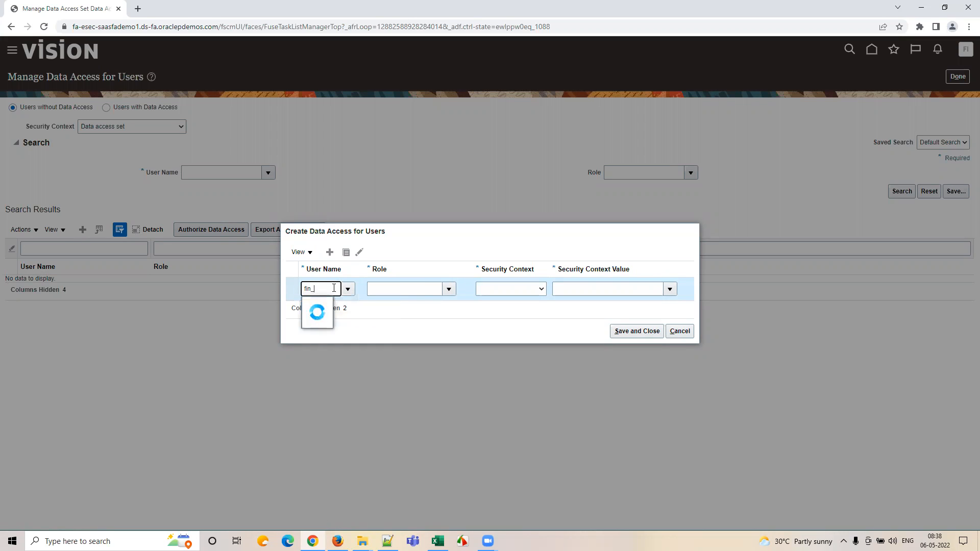
text(impl)
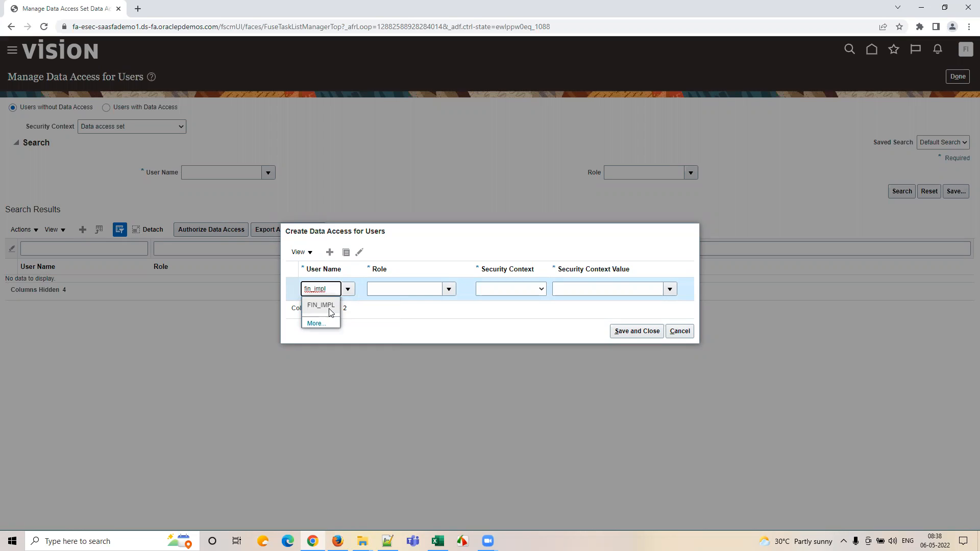
click(322, 305)
click(418, 292)
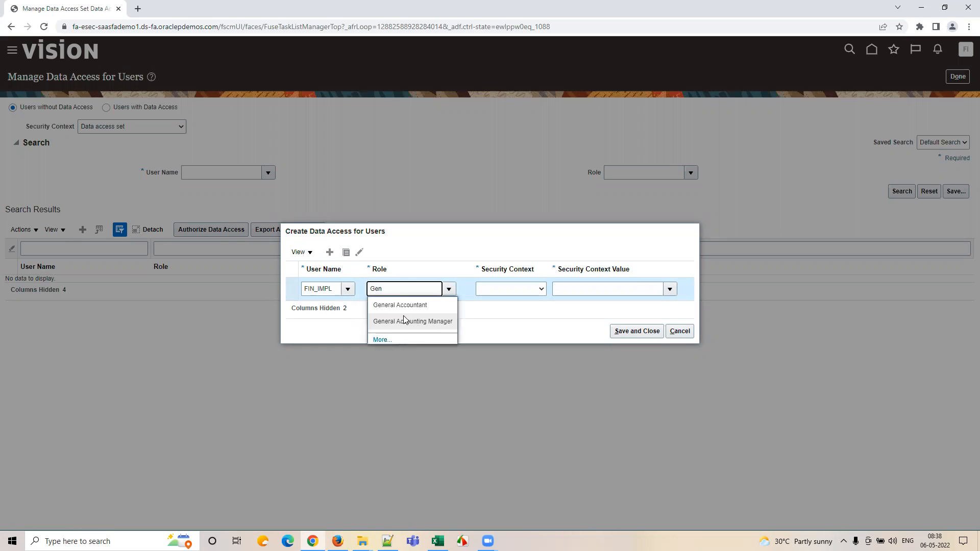
click(439, 302)
Set the entry's security context to Data access set, find UG_ values, assign UG_India_SL_USD, and save and close the entry.
click(515, 293)
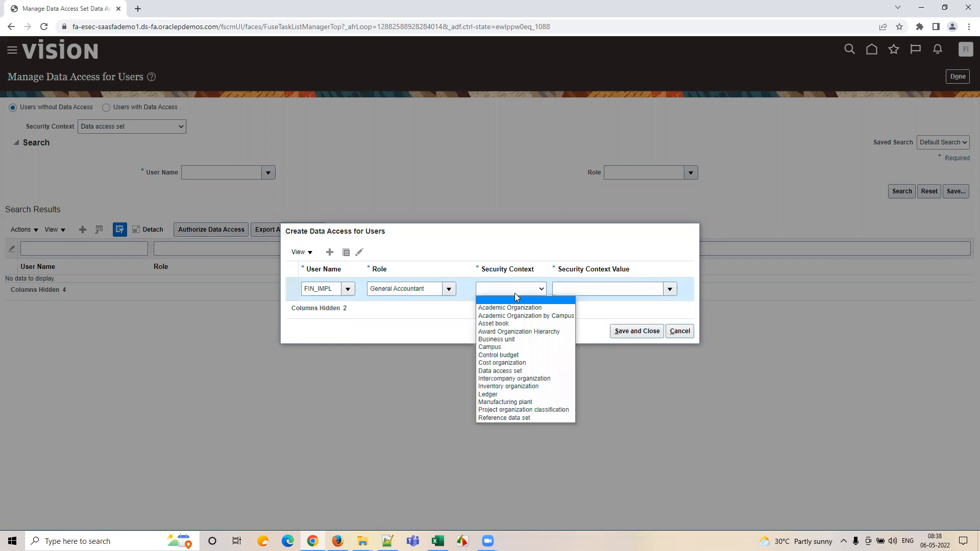
click(519, 293)
click(507, 309)
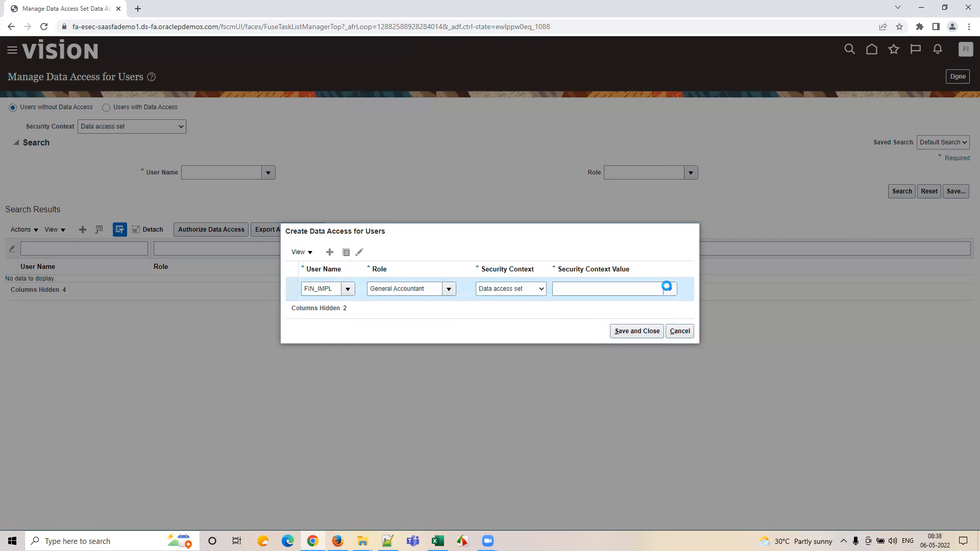
click(669, 289)
click(565, 459)
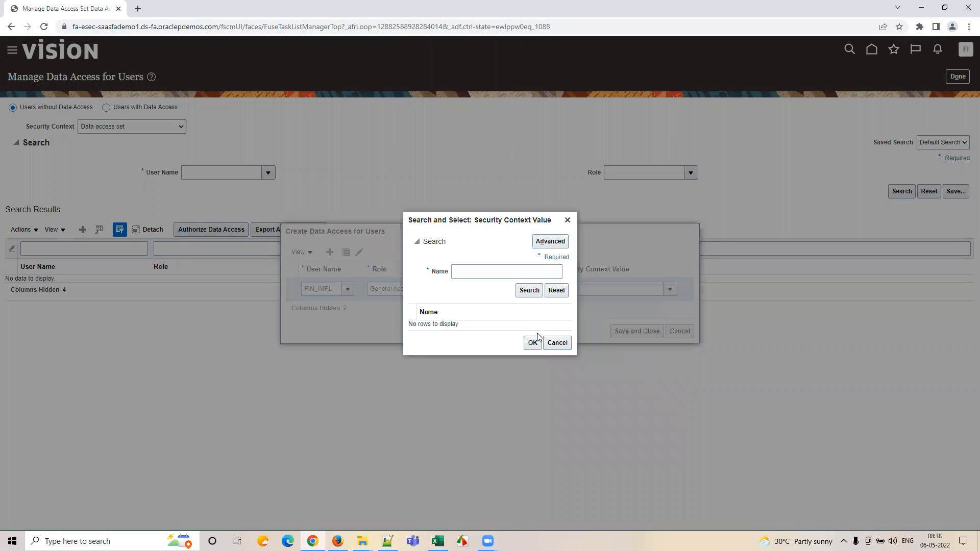
click(505, 272)
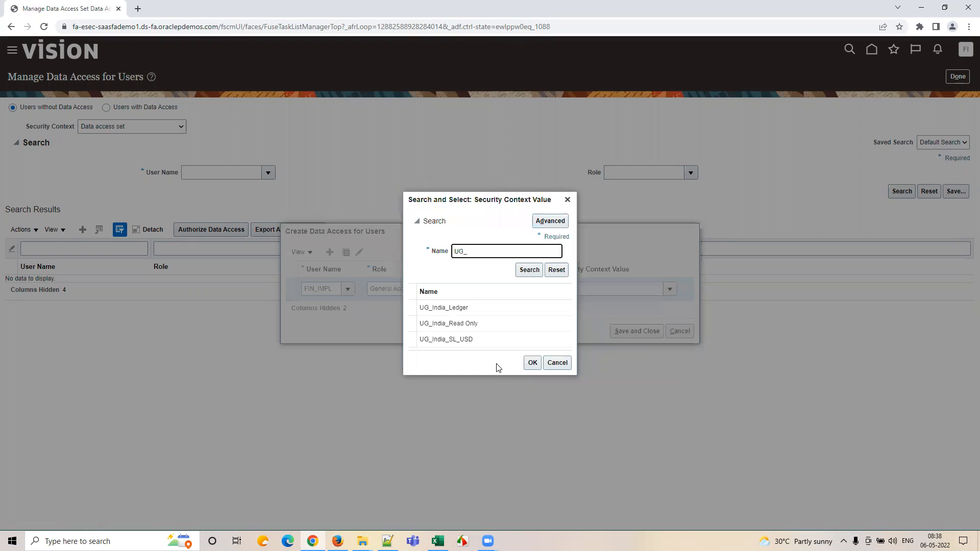
click(485, 343)
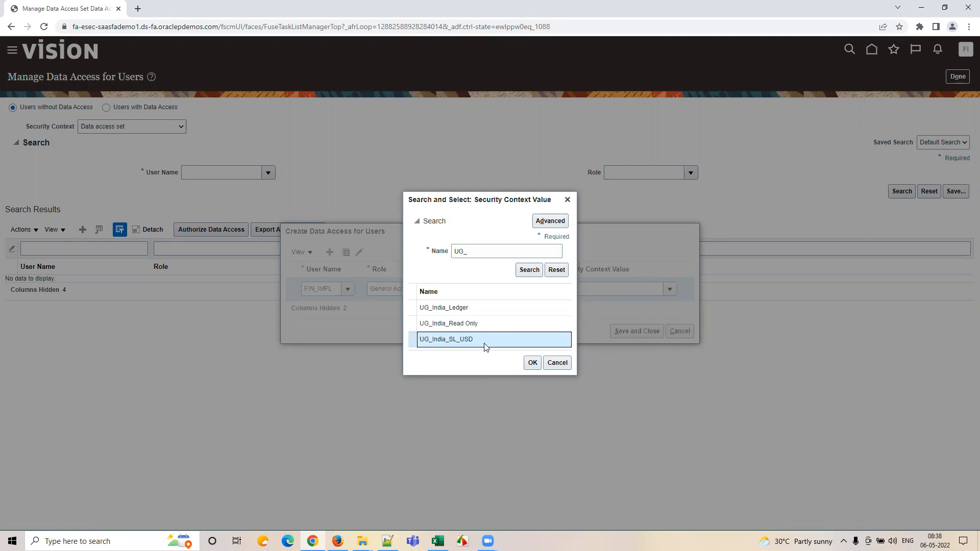
click(532, 363)
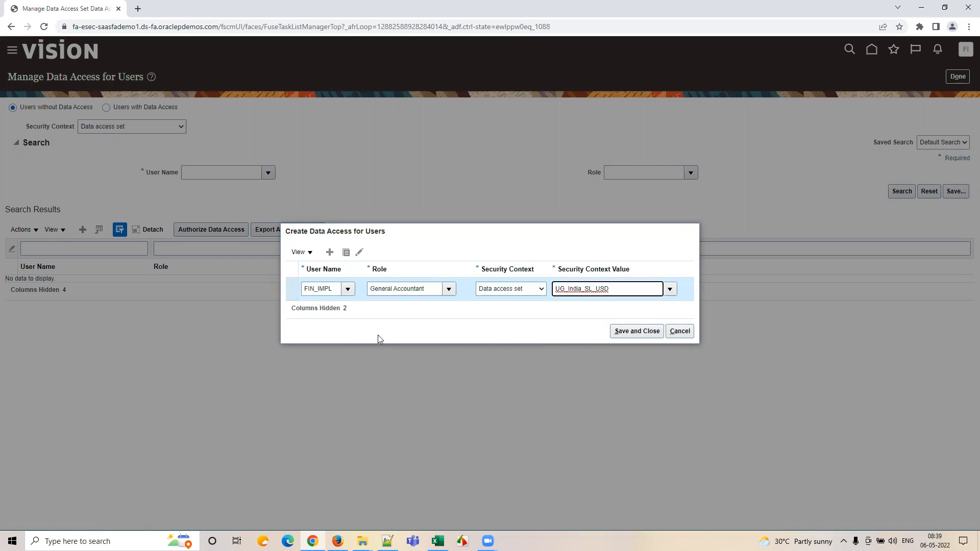
click(645, 332)
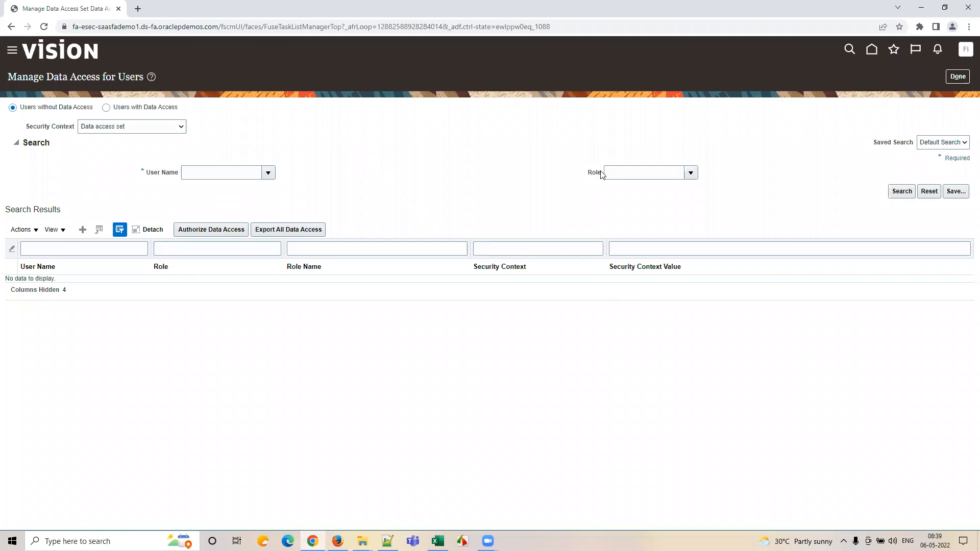
Switch to the Oracle Fusion finance setups list in Excel.
click(70, 59)
click(438, 541)
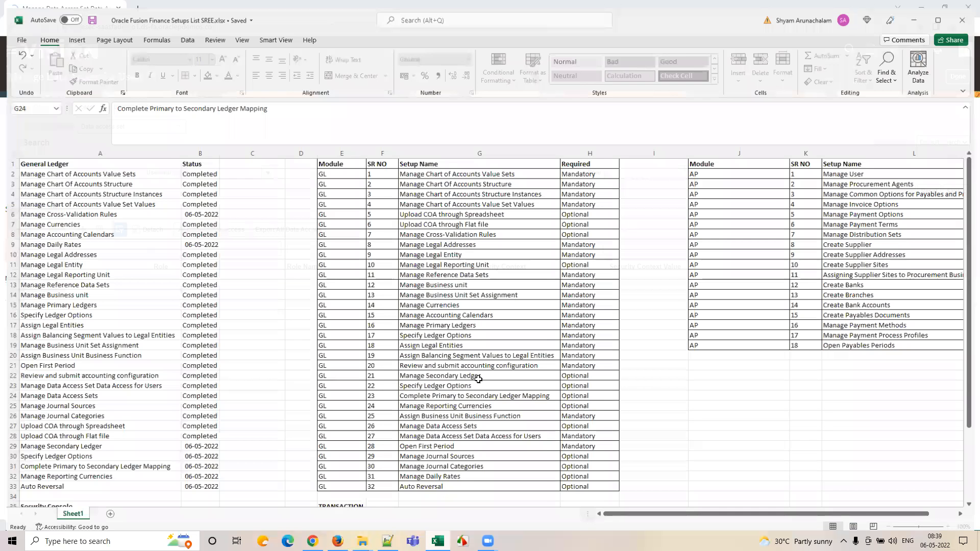
Mark Manage Secondary Ledger, Specify Ledger Options and Complete Primary to Secondary Ledger Mapping as Completed in the General Ledger status column.
click(476, 373)
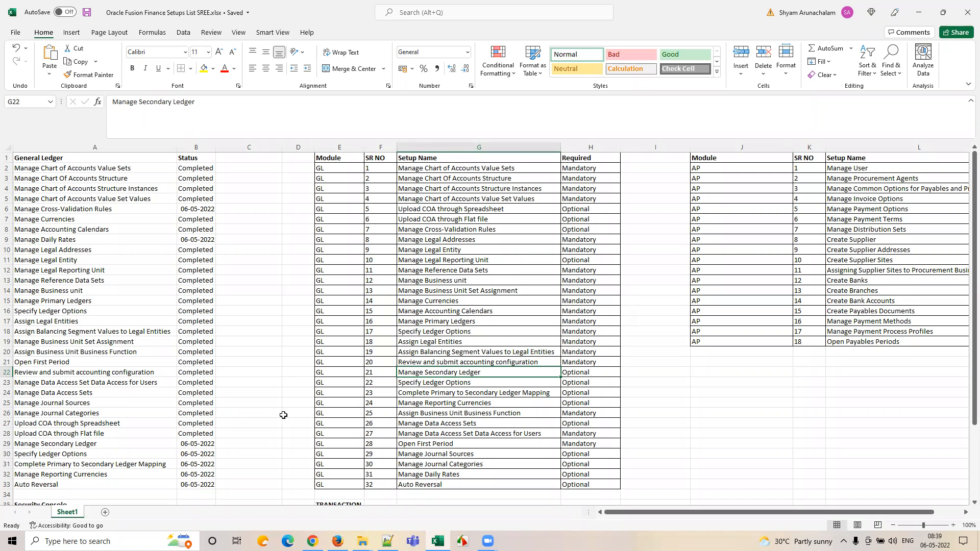
drag(194, 442, 200, 462)
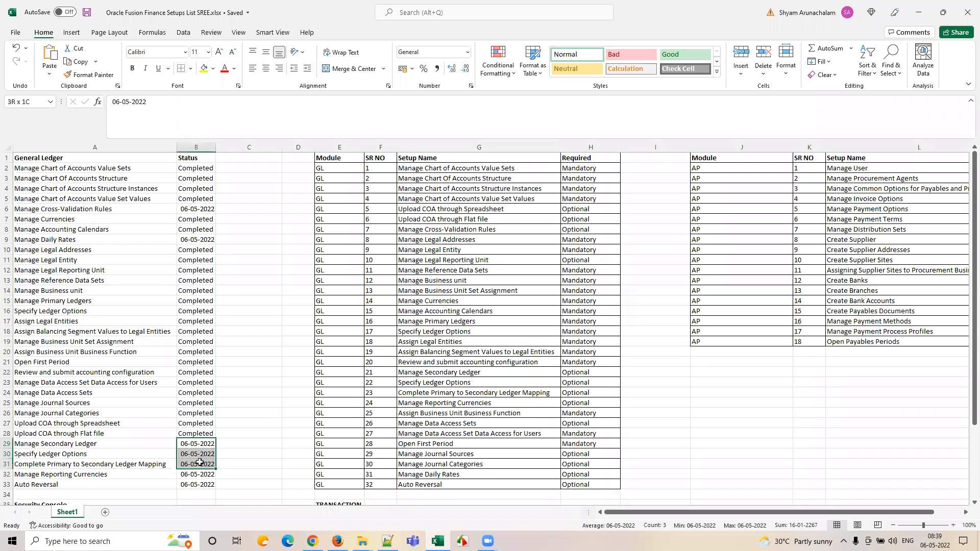
click(186, 433)
key(ctrl+c)
drag(193, 443, 196, 460)
key(ctrl+v)
click(238, 447)
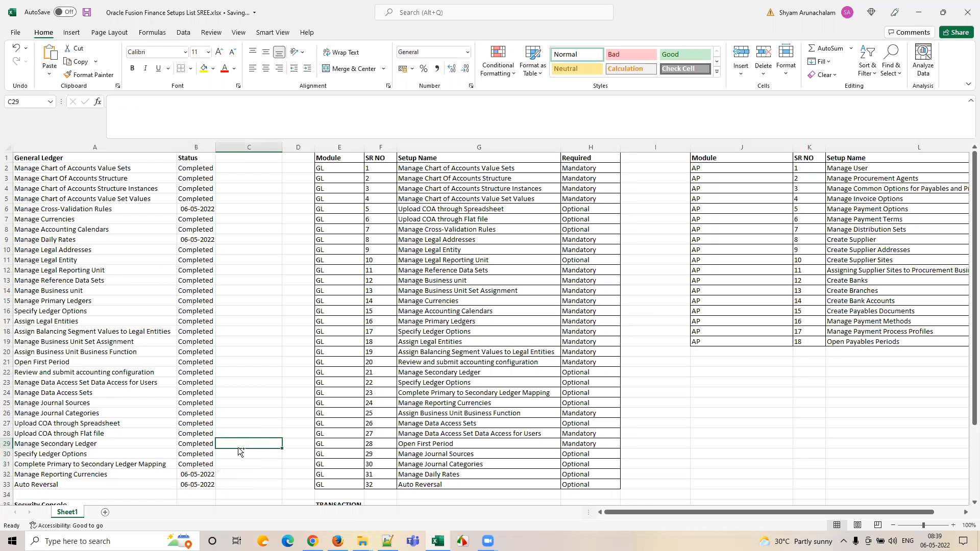
Switch to Oracle Fusion in the browser and open Setup and Maintenance for the Financials offering.
key(alt+Tab)
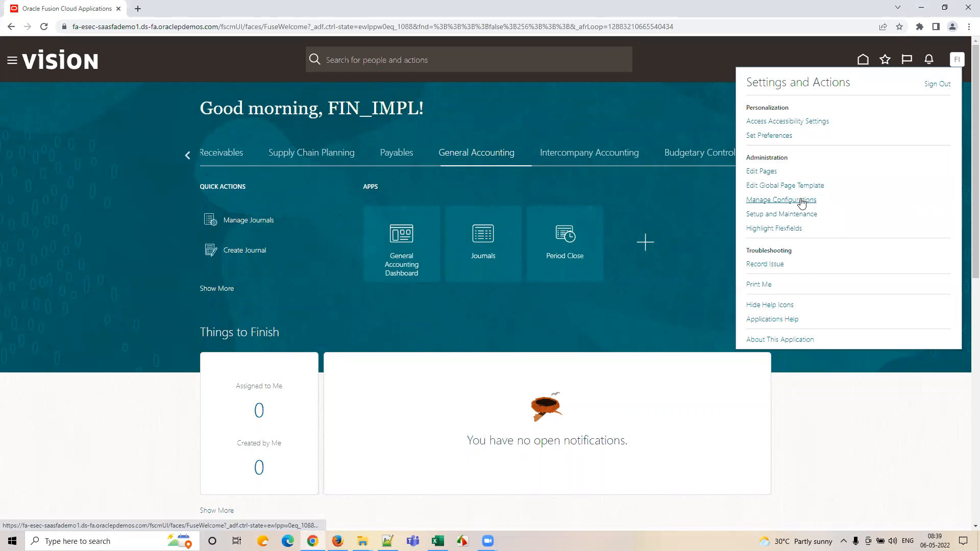
click(774, 214)
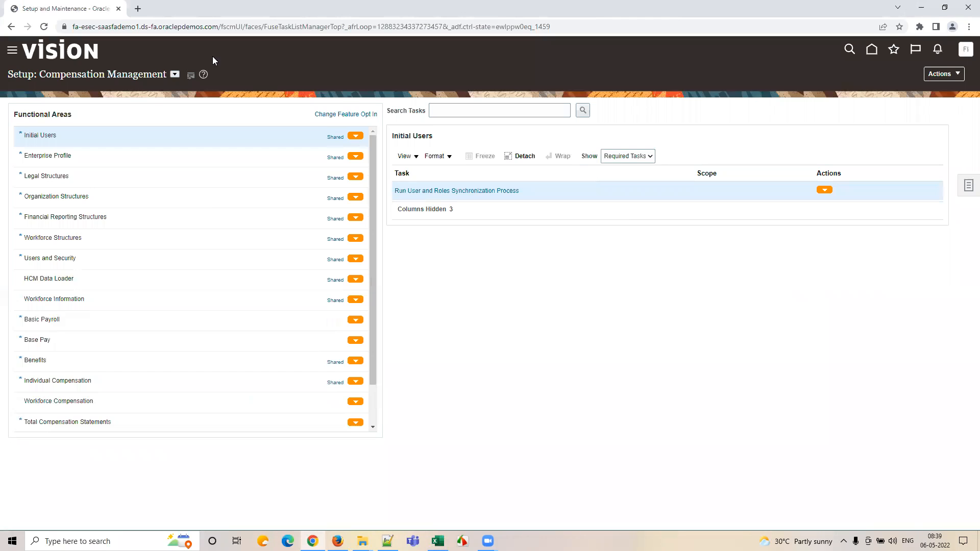
click(176, 75)
click(189, 144)
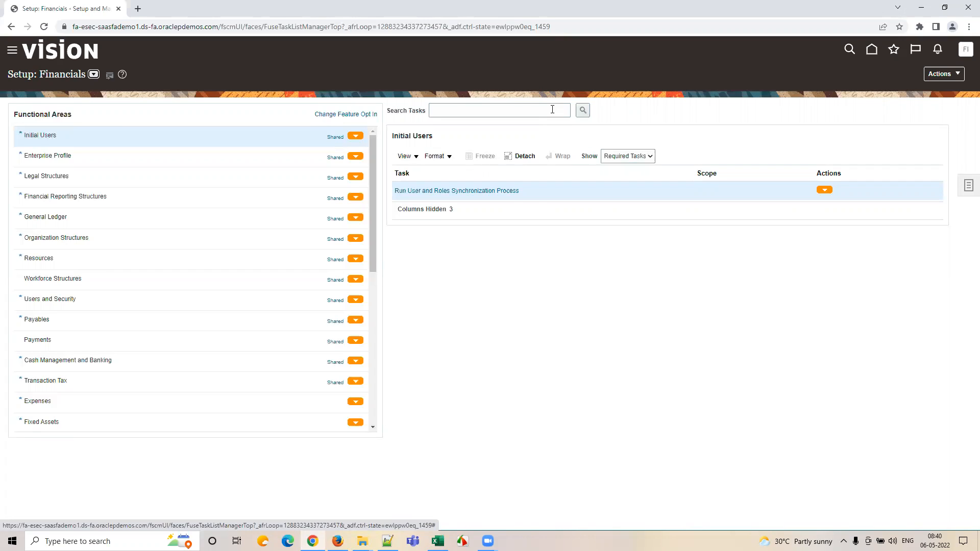
Search the setup tasks for Manage Repor and open Manage Reporting Currencies for UG_India_Ledger under General Ledger.
click(553, 109)
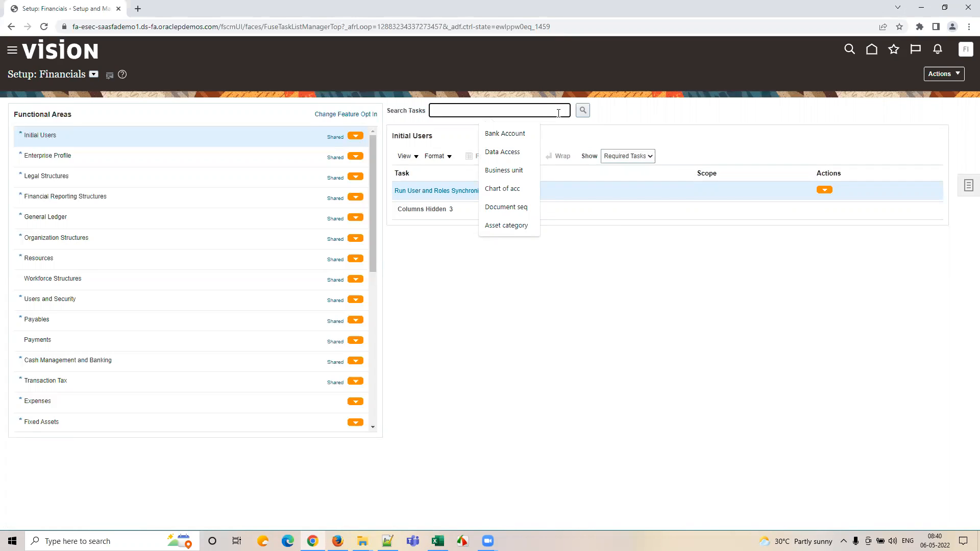
text(Manage)
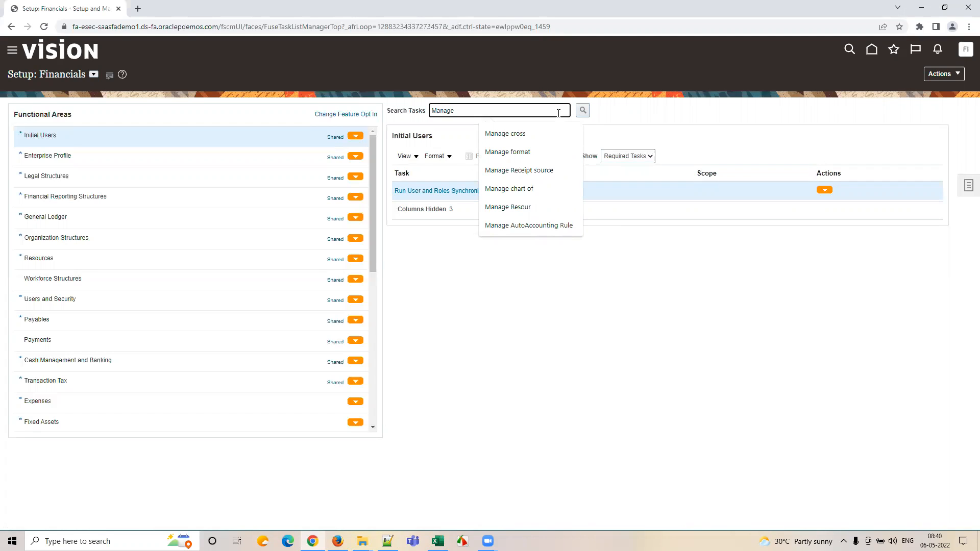
text(Repor)
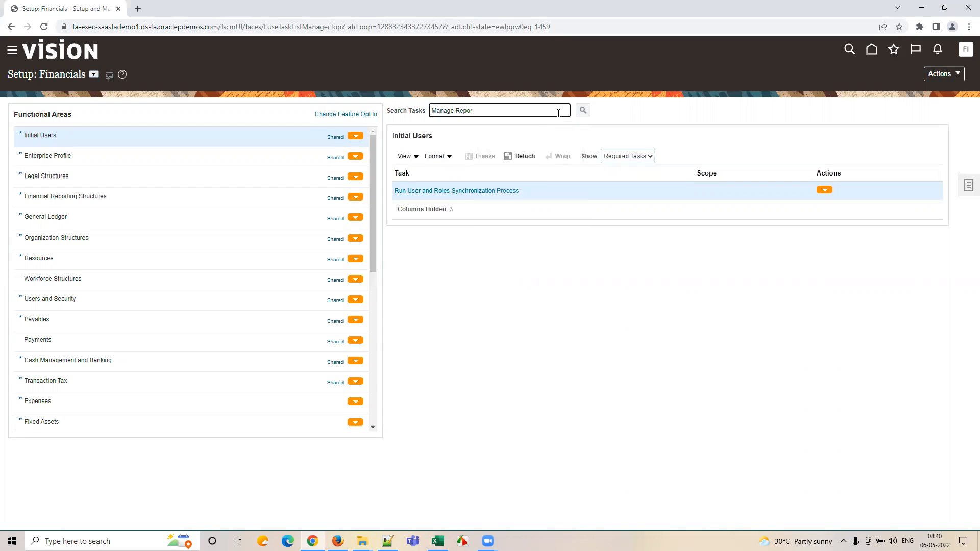
click(582, 111)
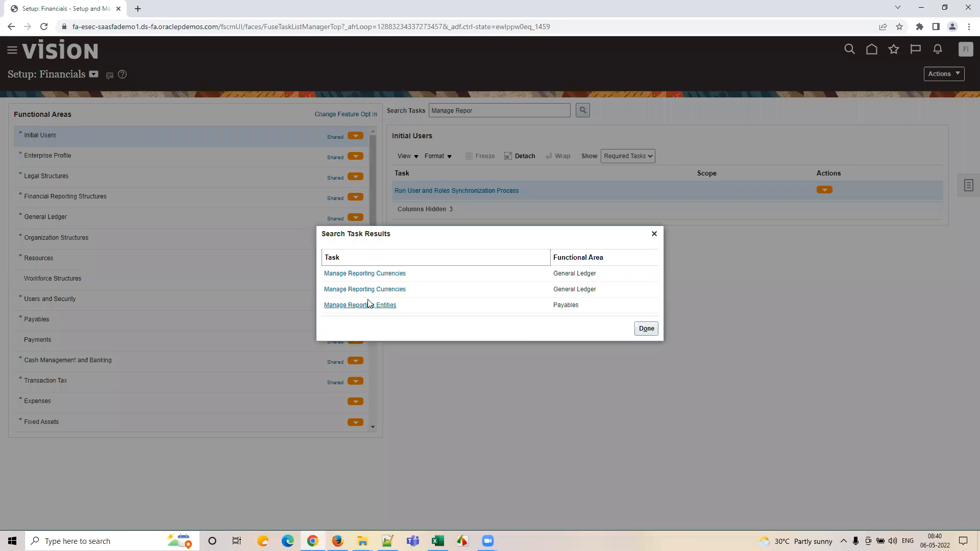
click(368, 275)
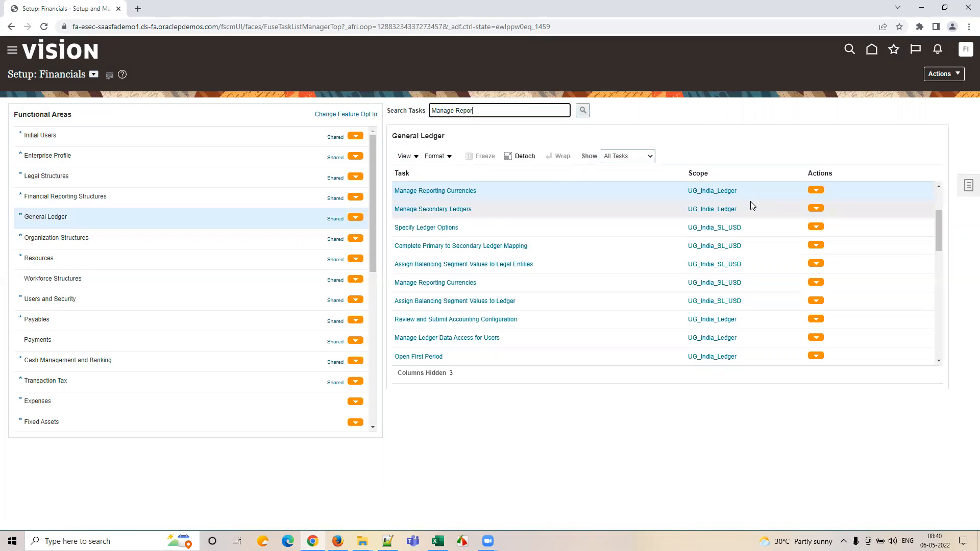
click(447, 193)
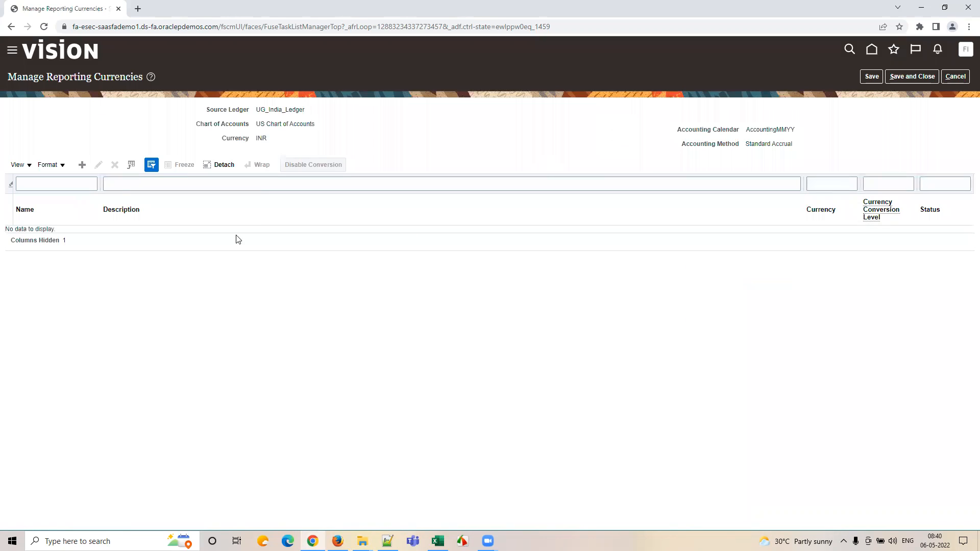
Create a reporting currency named UG_RC_EUR with the Balance conversion level and EUR - Euro as its currency.
click(82, 166)
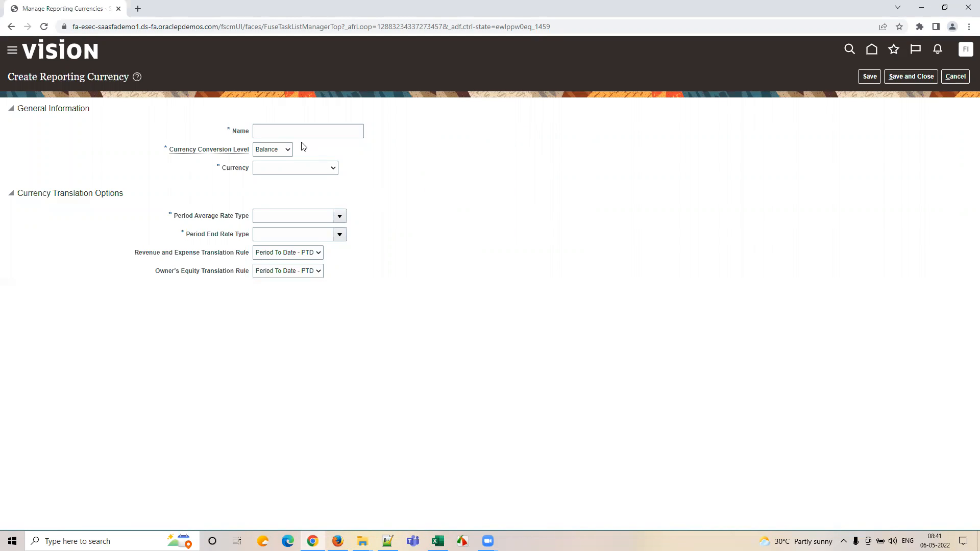
click(287, 150)
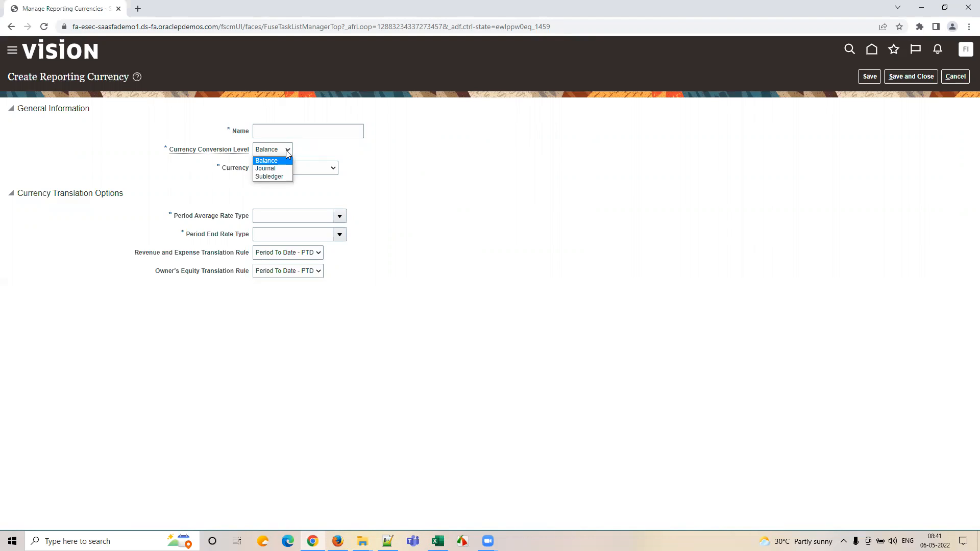
click(287, 151)
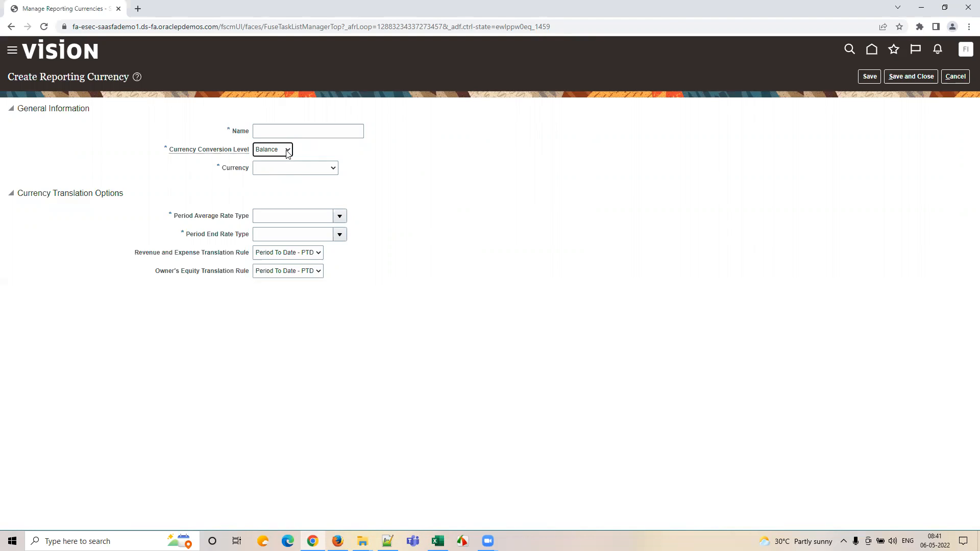
click(291, 129)
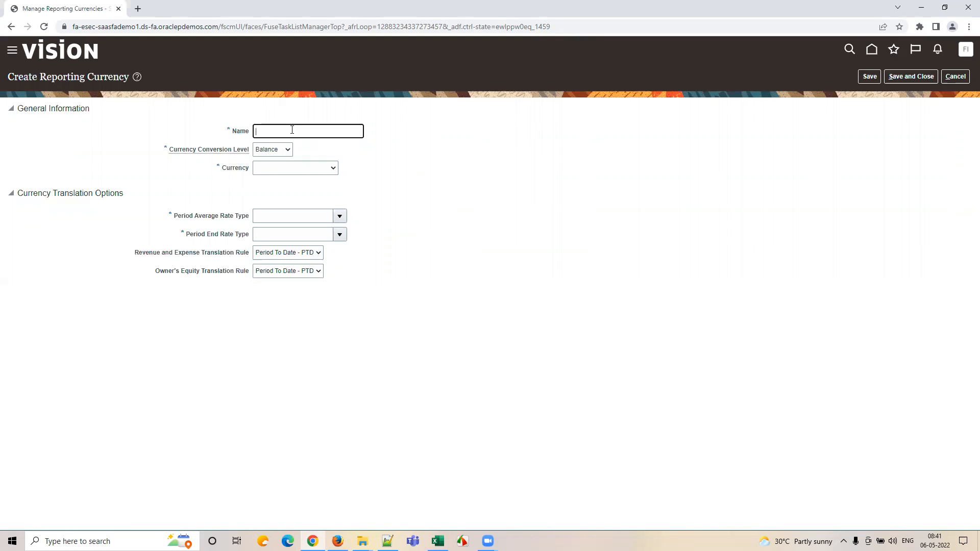
text(UG)
text(_RC_EUR)
double_click(291, 131)
click(287, 153)
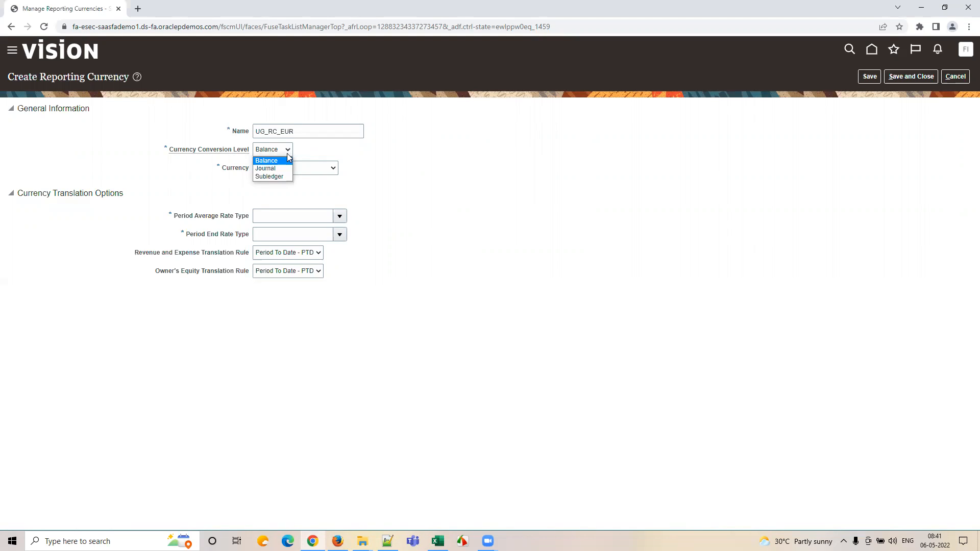
click(289, 158)
click(277, 171)
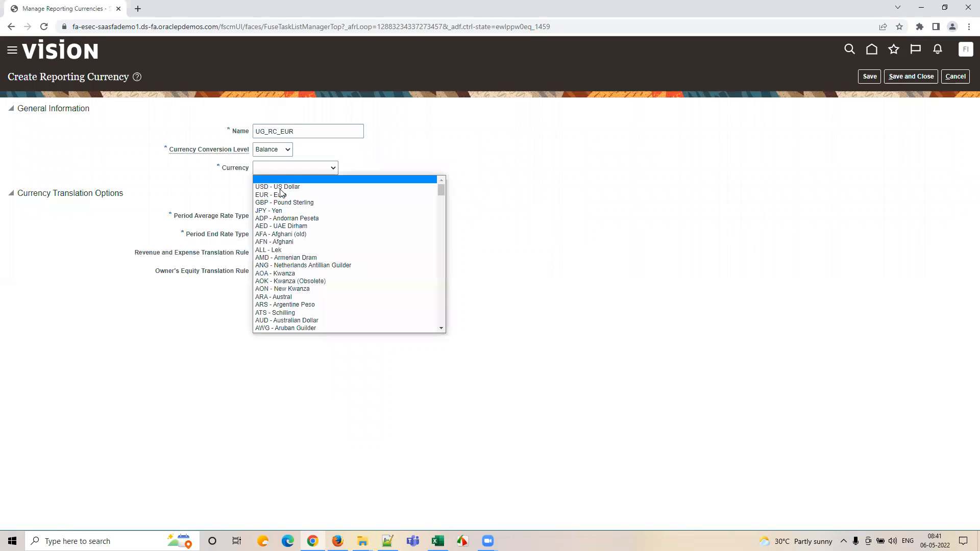
click(279, 195)
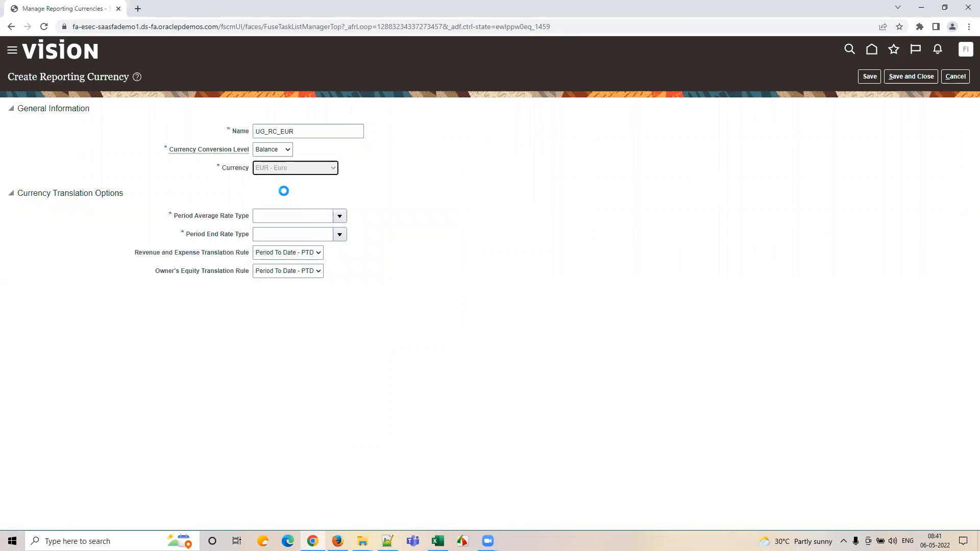
Set the period average and period end rate types to Corporate, then save and close the reporting currency and the reporting currencies page.
click(340, 213)
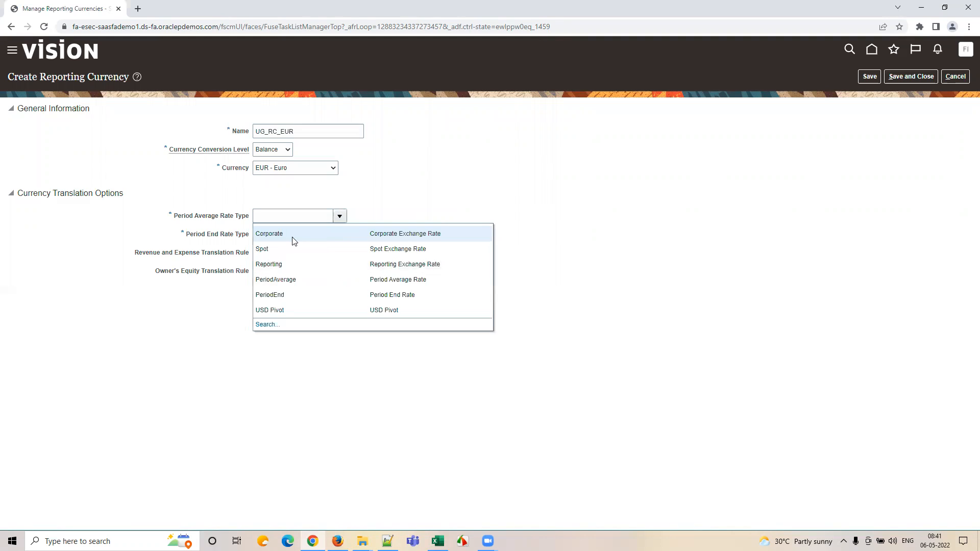
click(292, 238)
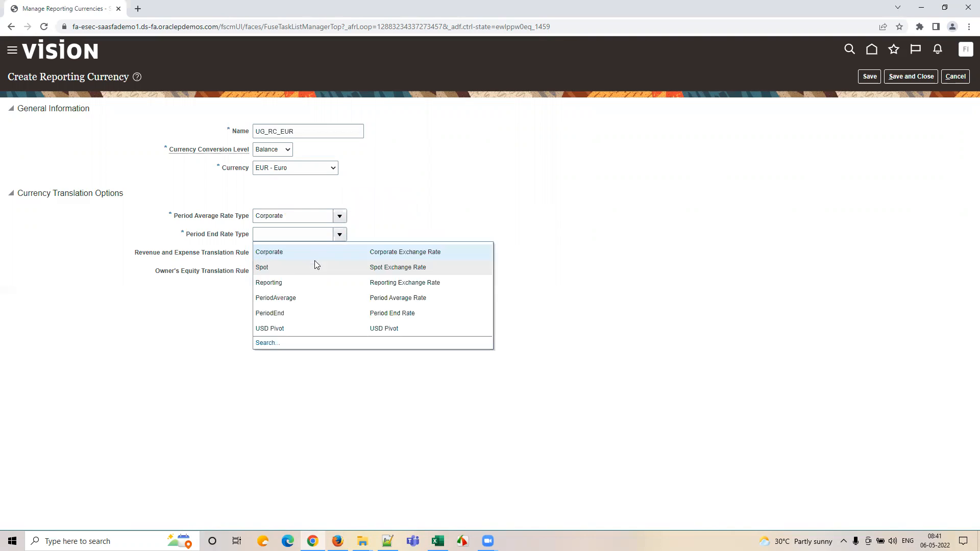
click(284, 253)
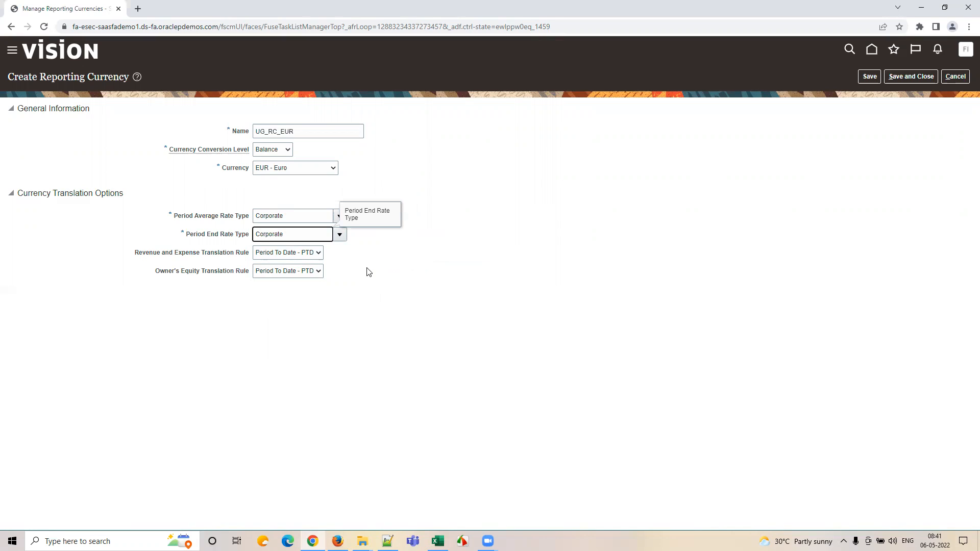
click(672, 260)
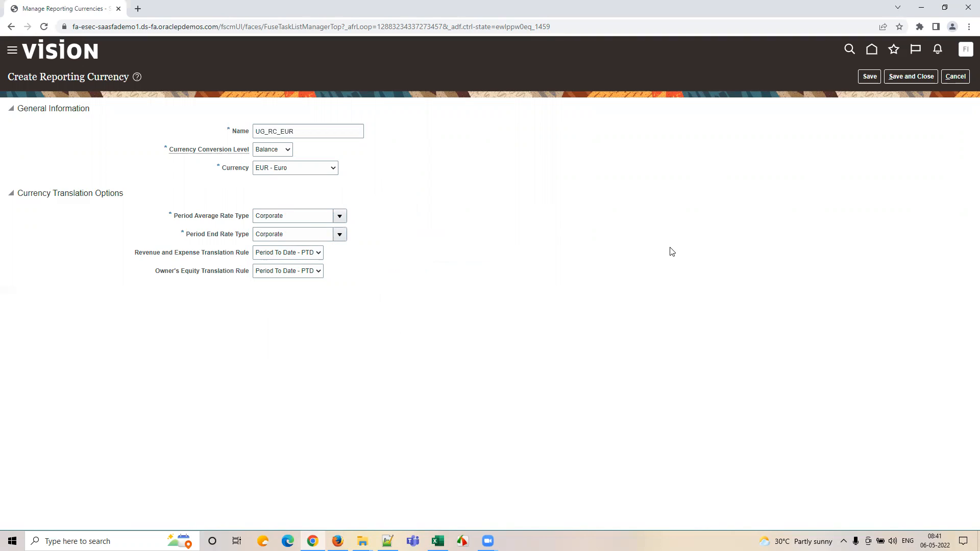
click(869, 76)
click(911, 76)
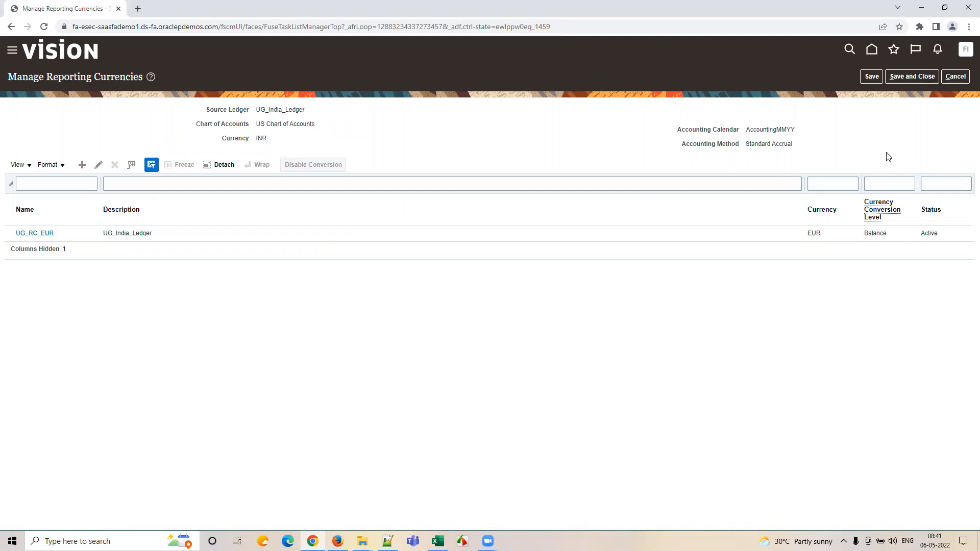
click(896, 80)
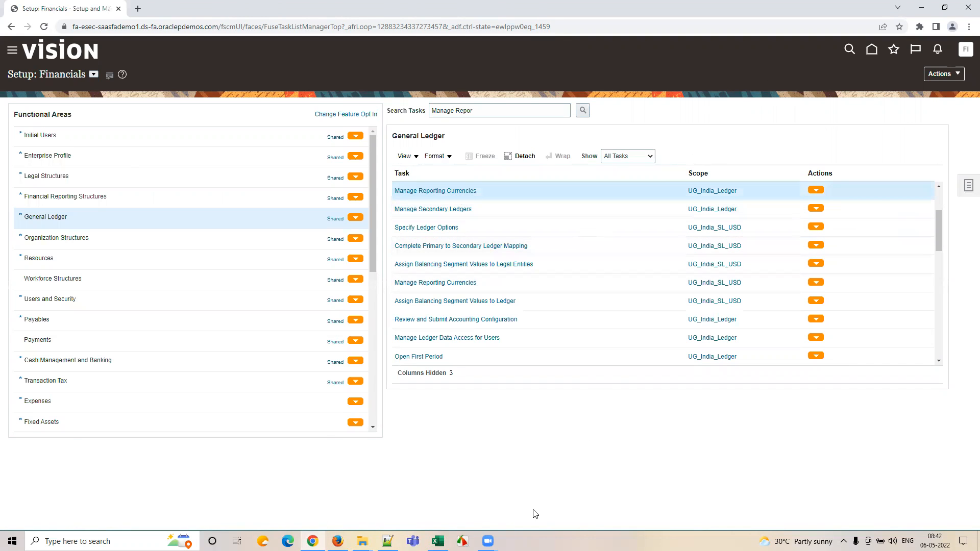
Switch to the setups list in Excel and mark Manage Reporting Currencies as Completed.
click(437, 540)
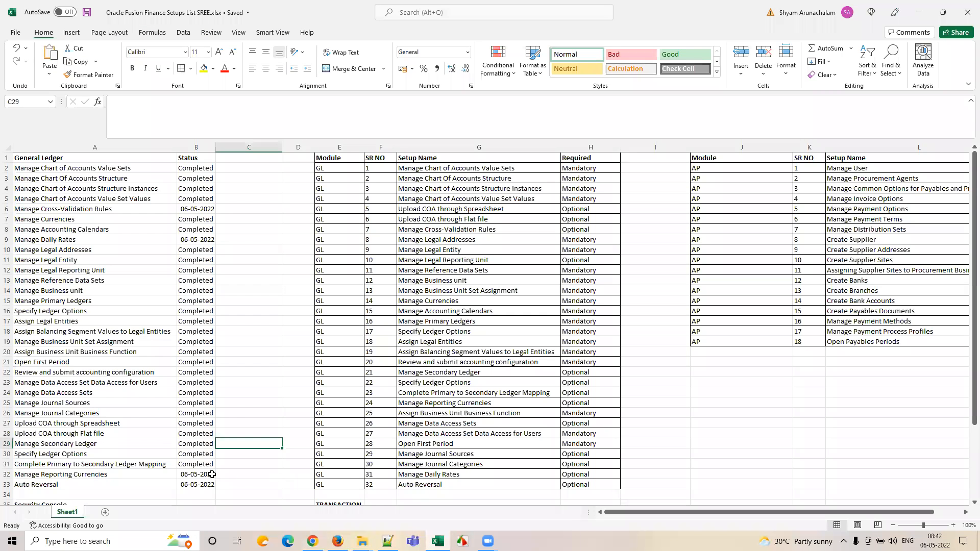
click(197, 478)
text(Completed)
key(Tab)
click(196, 477)
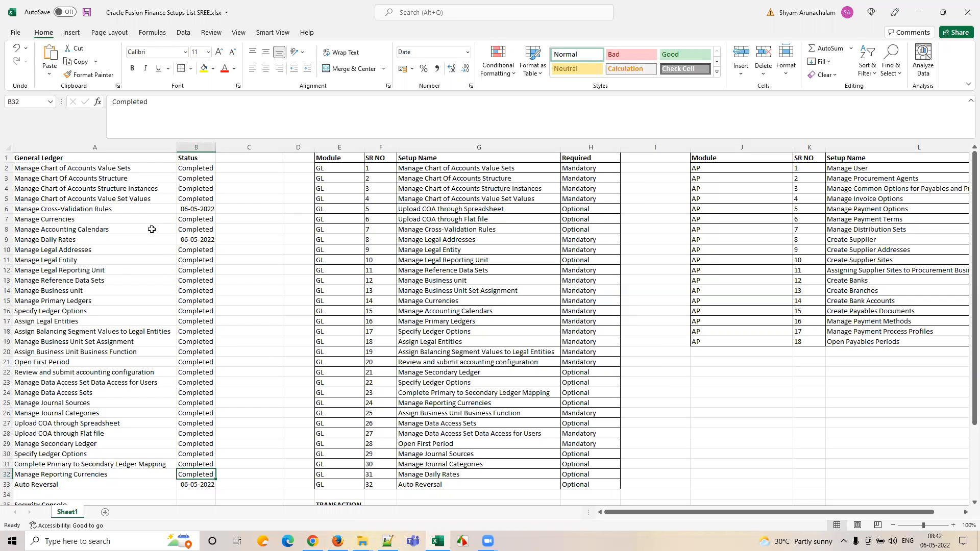
click(148, 238)
Switch back to Oracle Fusion, search the setup tasks for Daily rates and open Manage Daily Rates.
key(alt+Tab)
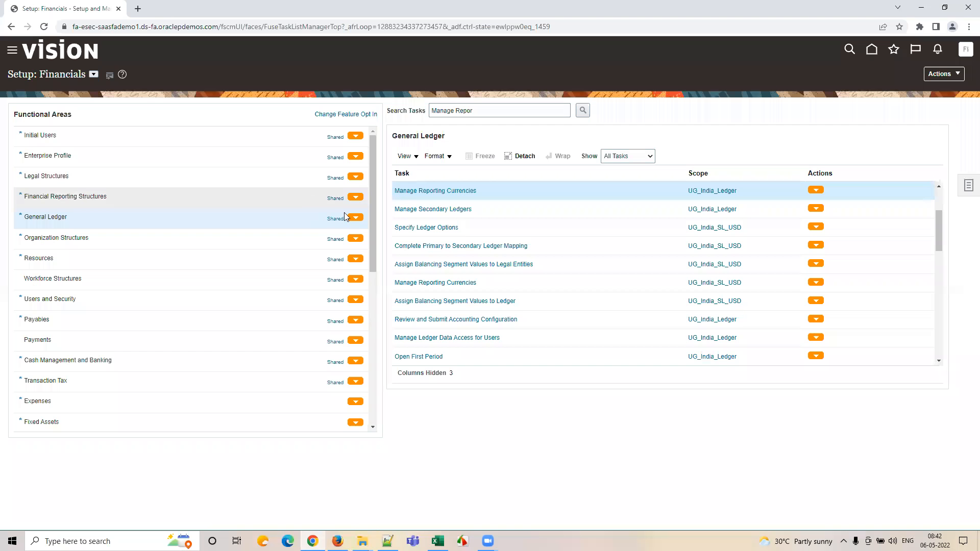
triple_click(486, 107)
text(Dail)
key(Down)
key(Return)
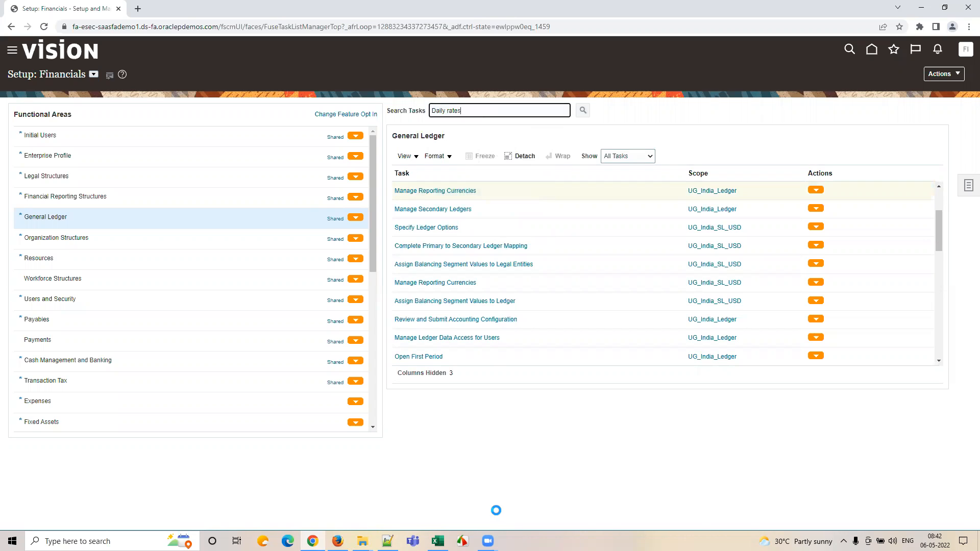
click(439, 319)
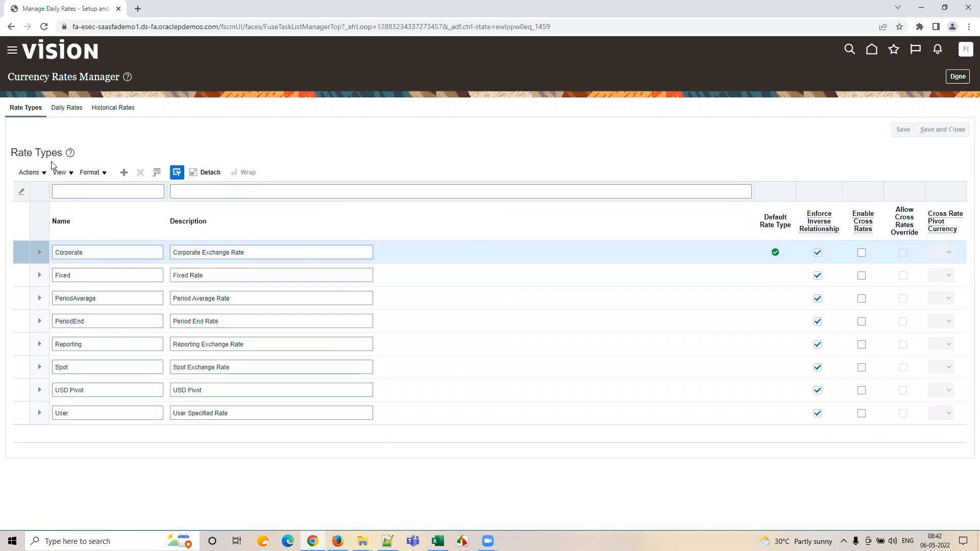
Open the daily rates search and set From Currency to INR - Indian Rupee and To Currency to USD - US Dollar.
double_click(69, 252)
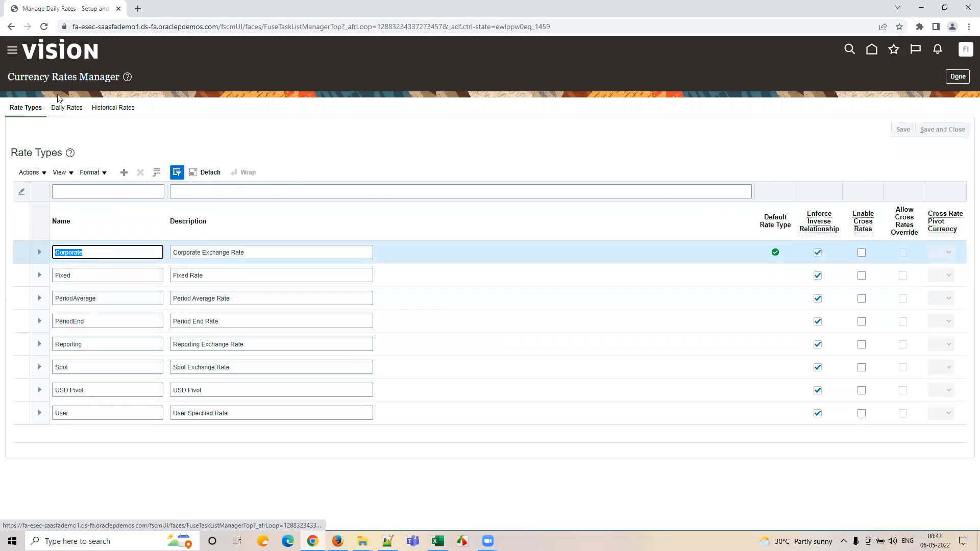
click(66, 109)
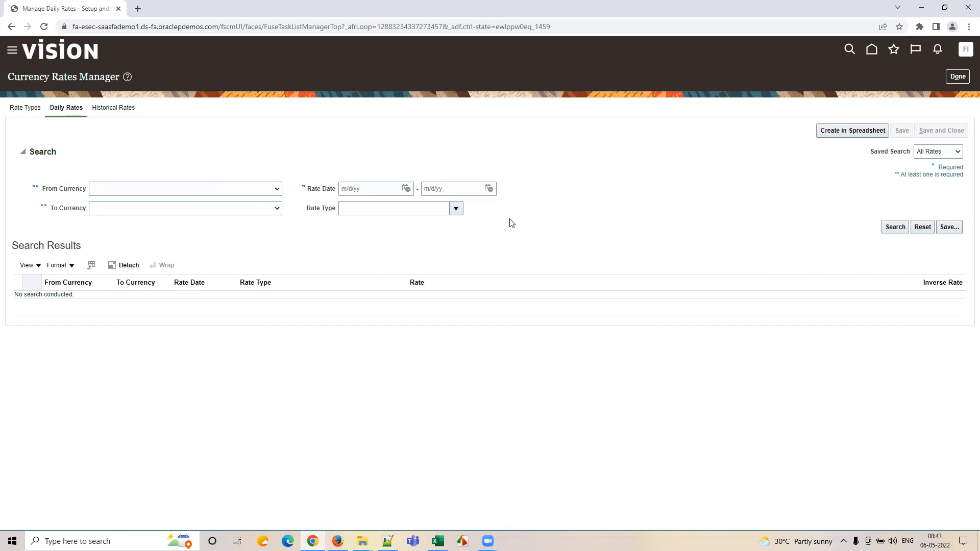
click(197, 192)
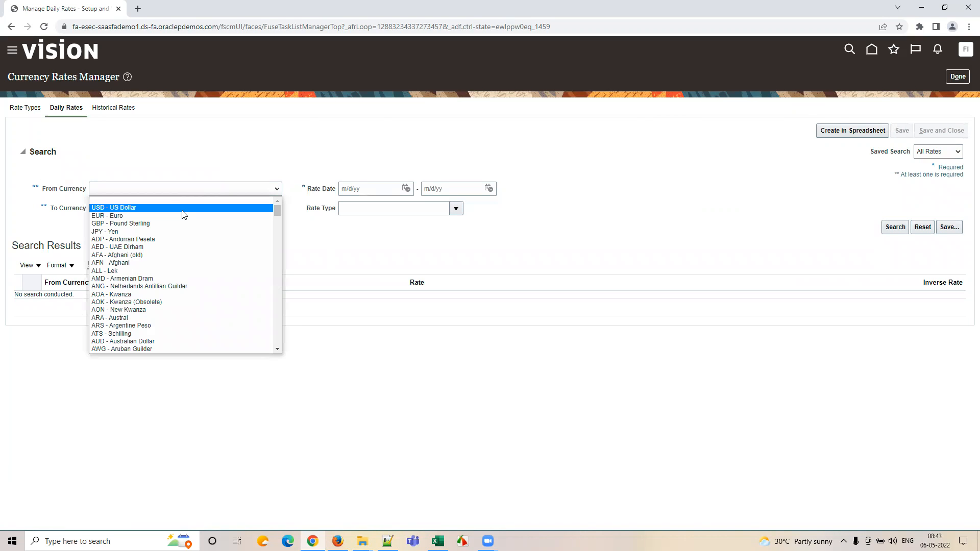
text(INR)
key(Return)
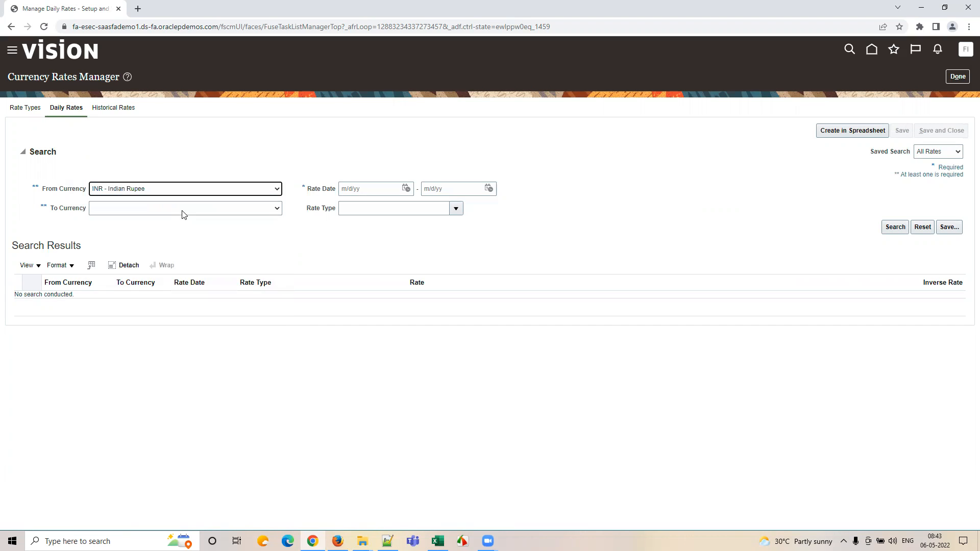
click(183, 214)
key(Down)
key(Return)
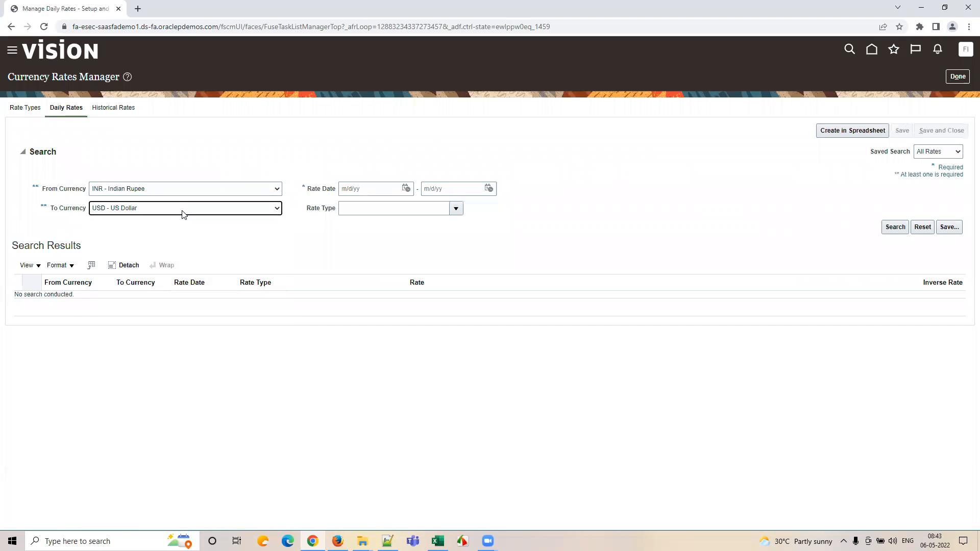
Set the rate date range to 5/1/22 through 5/6/22 and the rate type to Corporate.
click(406, 188)
click(419, 236)
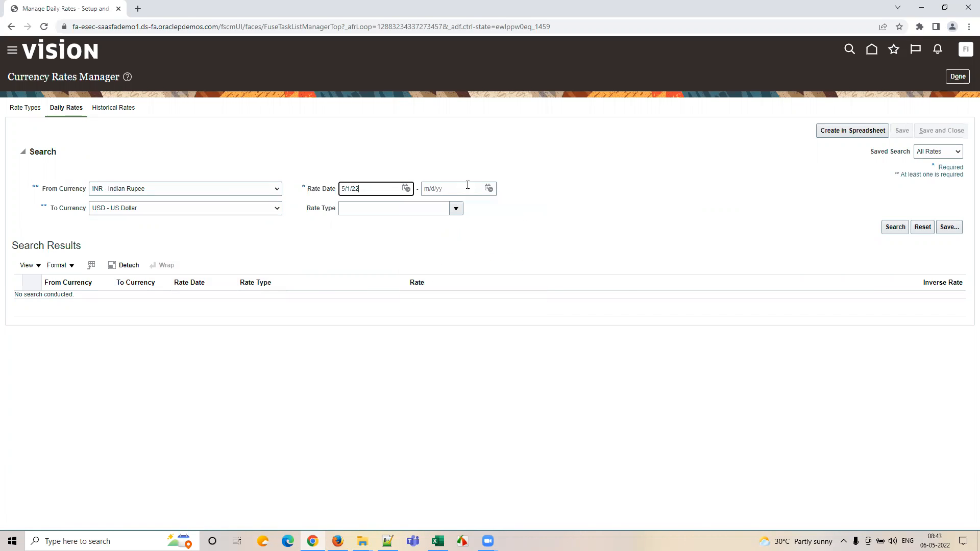
click(489, 189)
click(589, 236)
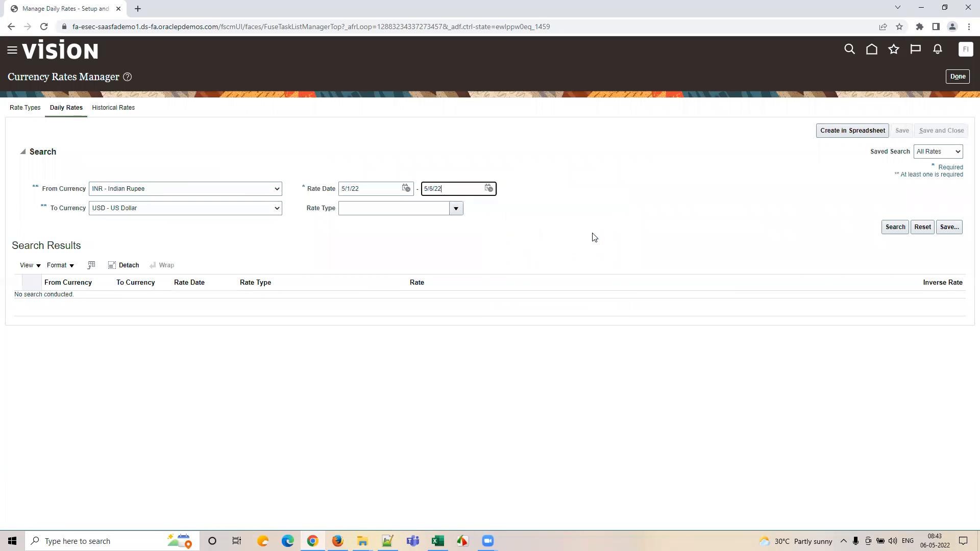
click(456, 210)
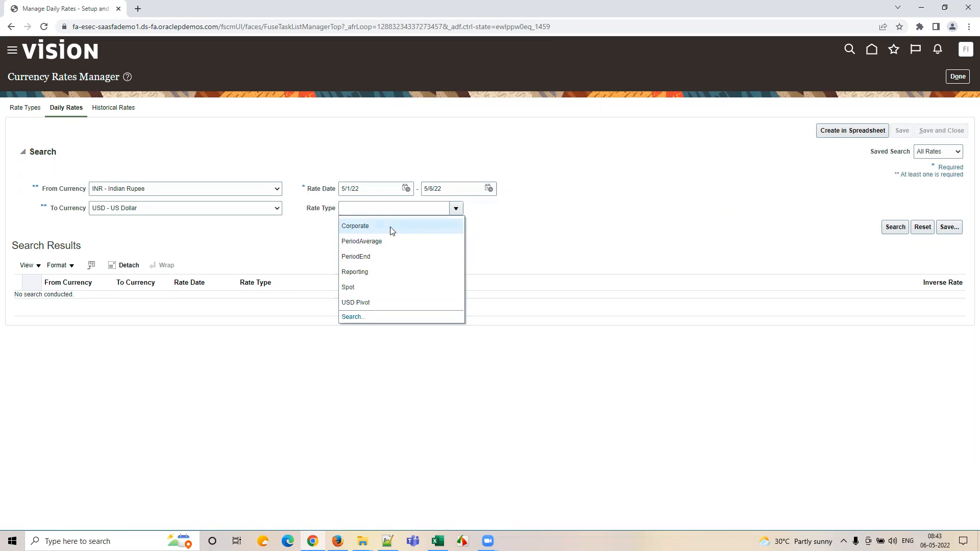
click(392, 229)
Change the start of the rate date range to 1/1/22 and search for the matching daily rates.
click(406, 188)
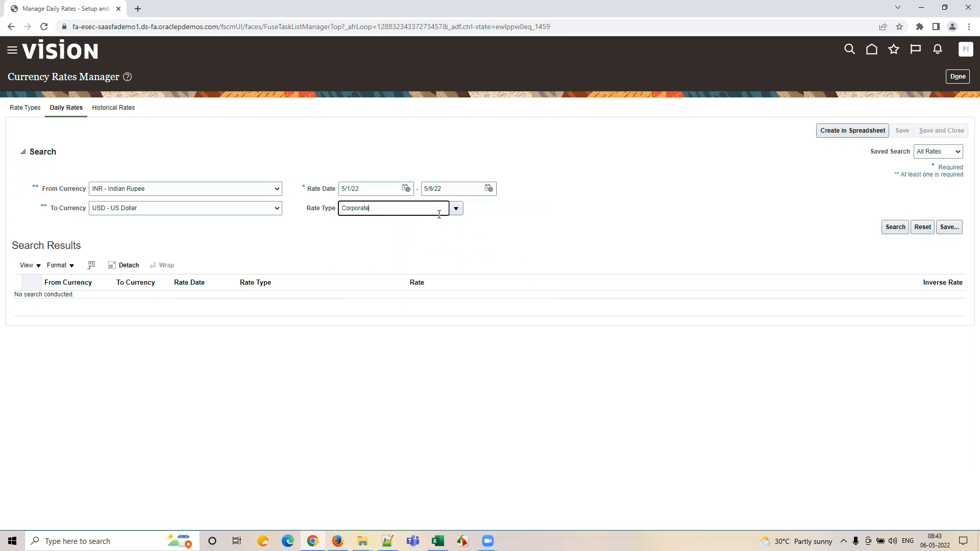
click(407, 189)
click(448, 206)
click(443, 216)
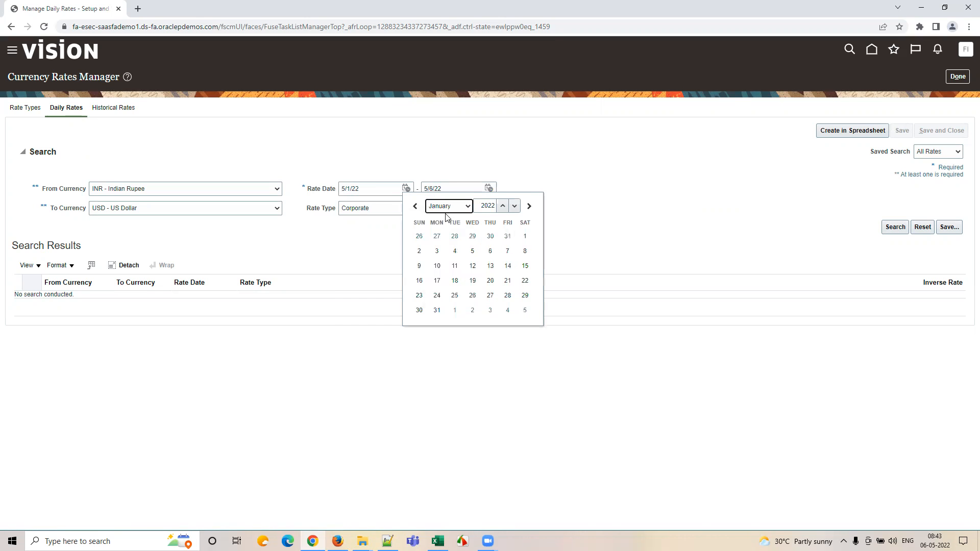
click(525, 236)
click(886, 231)
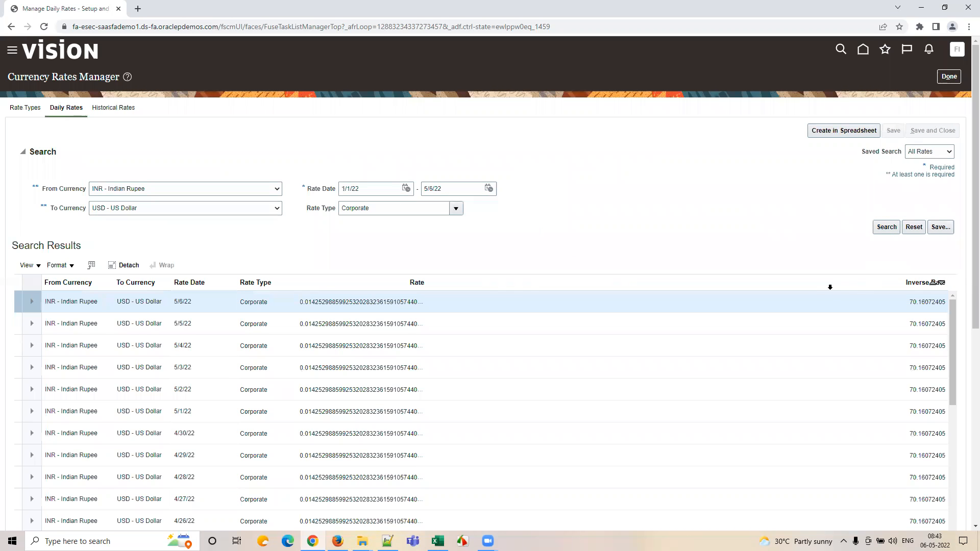
Examine the listed INR to USD daily rates by date, including the rate and inverse rate of the 5/6/22 row.
scroll(966, 308, down, 2)
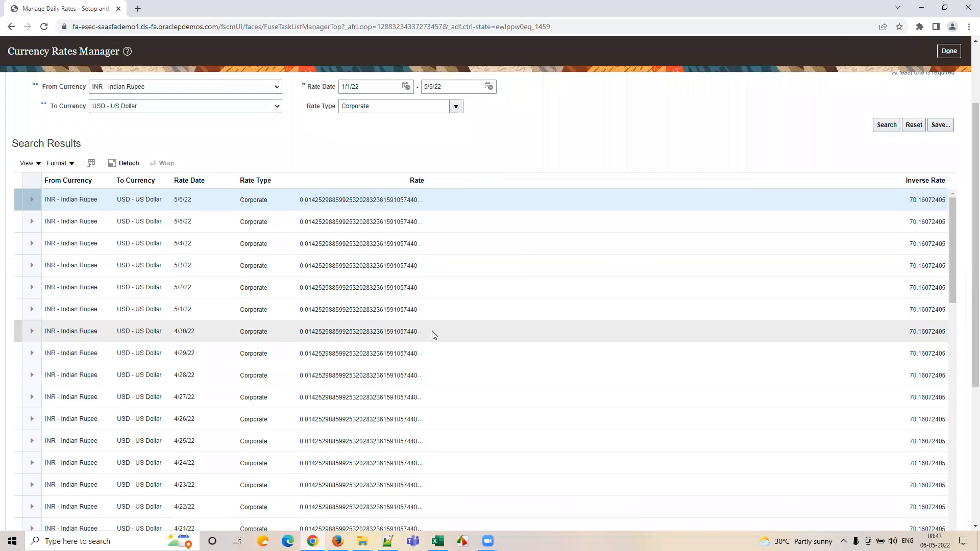
scroll(436, 348, down, 3)
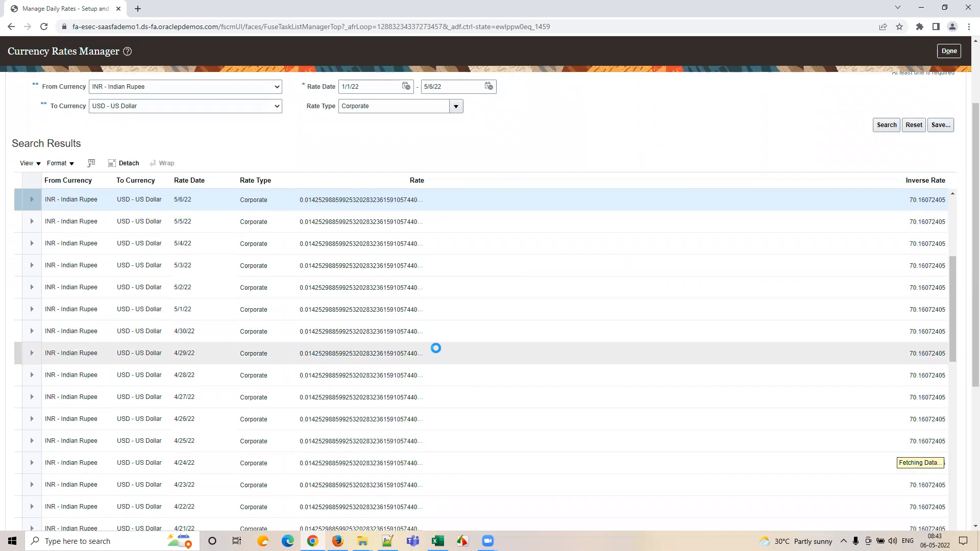
scroll(436, 348, up, 2)
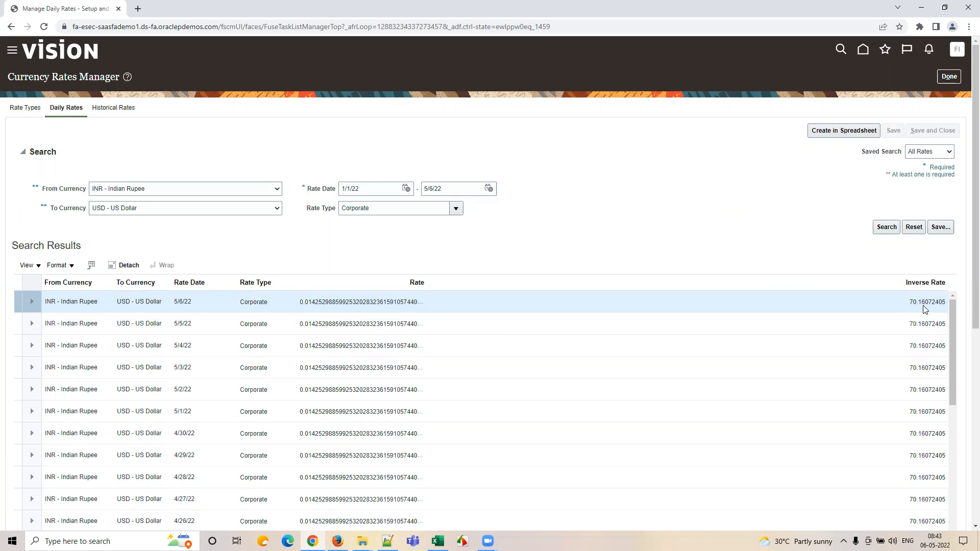
scroll(964, 408, down, 2)
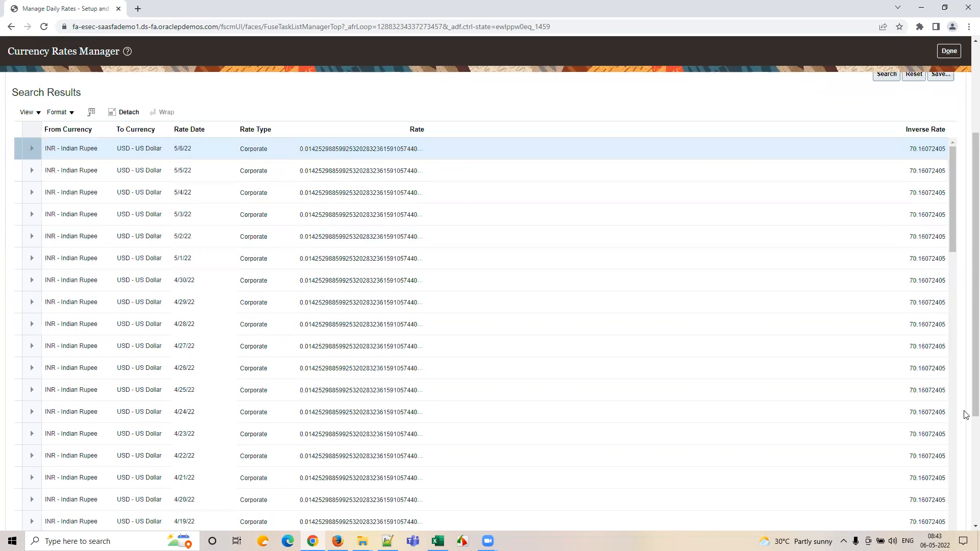
scroll(900, 368, up, 2)
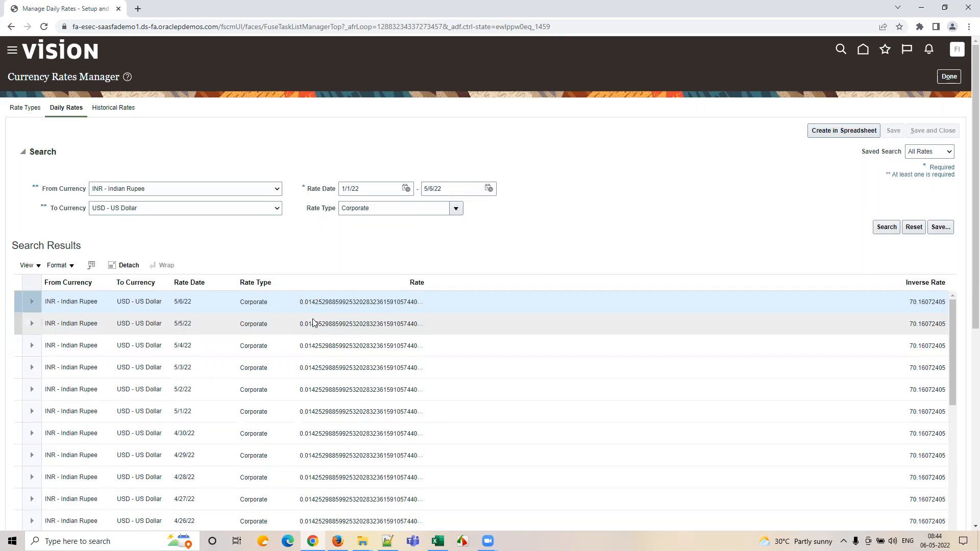
click(186, 304)
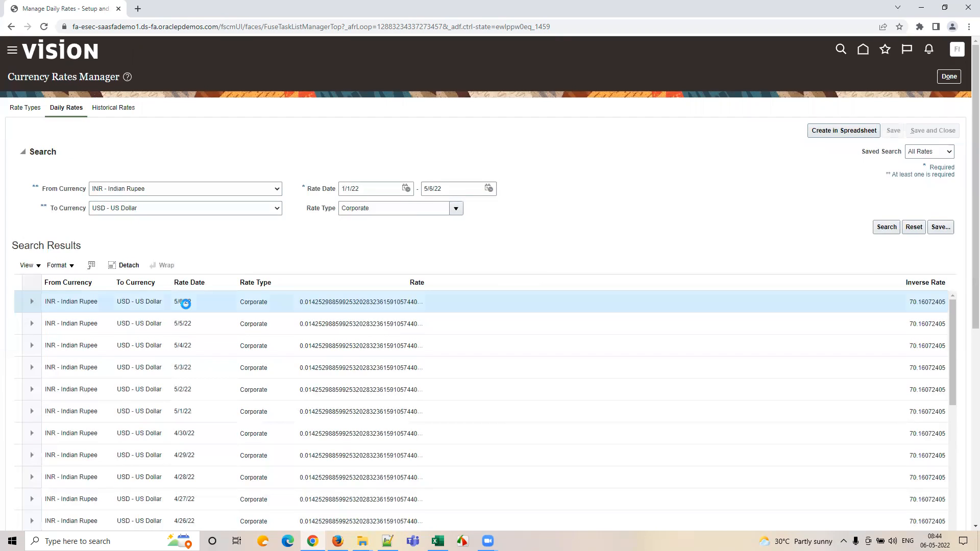
scroll(187, 304, down, 7)
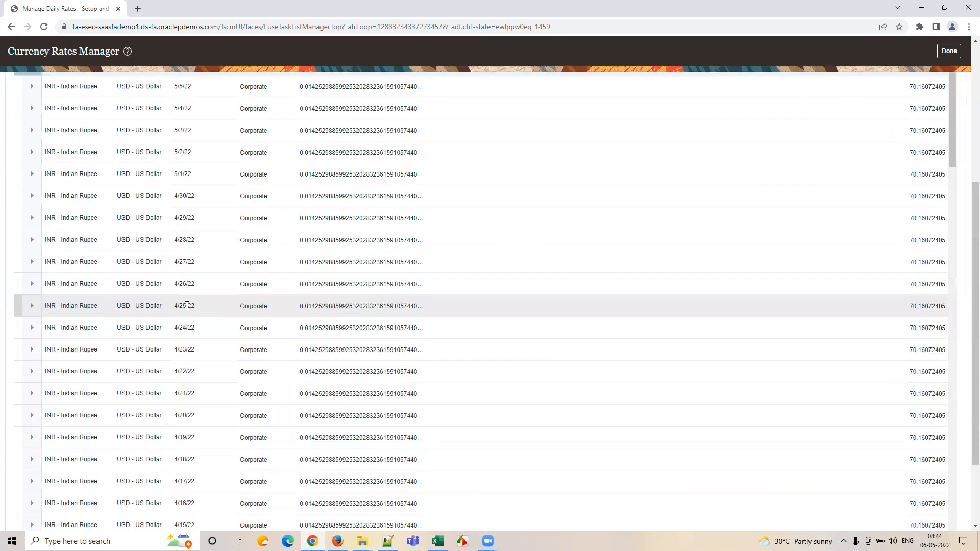
scroll(329, 389, up, 6)
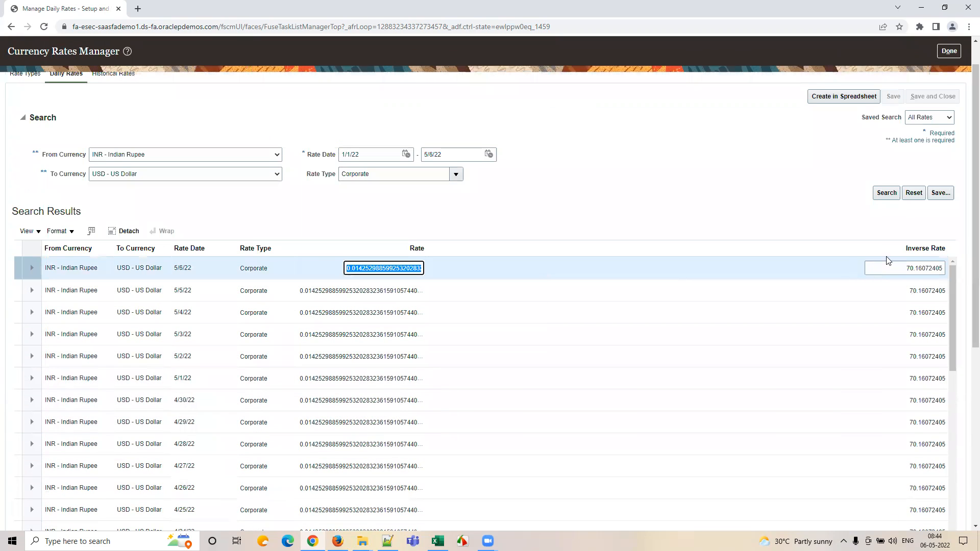
click(899, 263)
drag(902, 266, 940, 266)
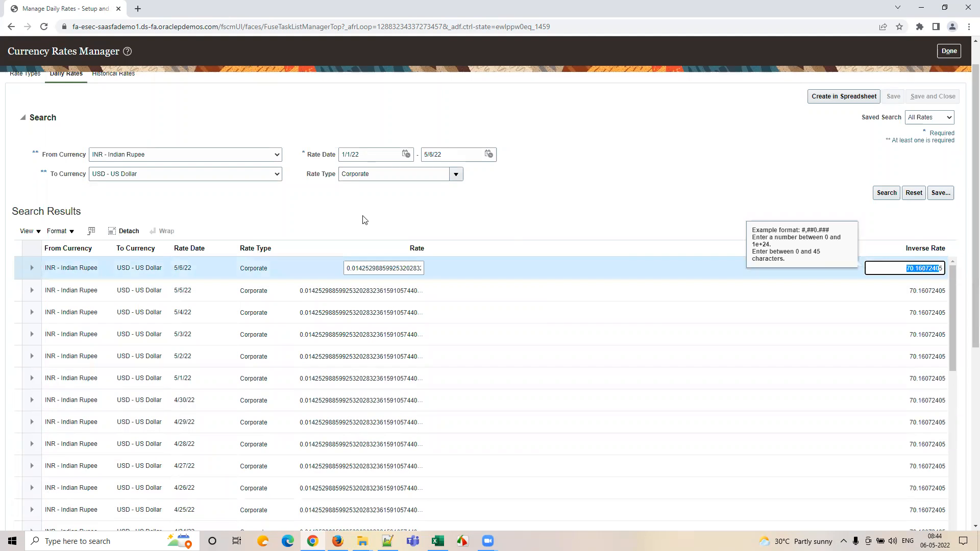
Look up USD TO INR in a new browser tab and return to the inverse rate of the 5/6/22 row.
click(136, 8)
text(USD TO INR)
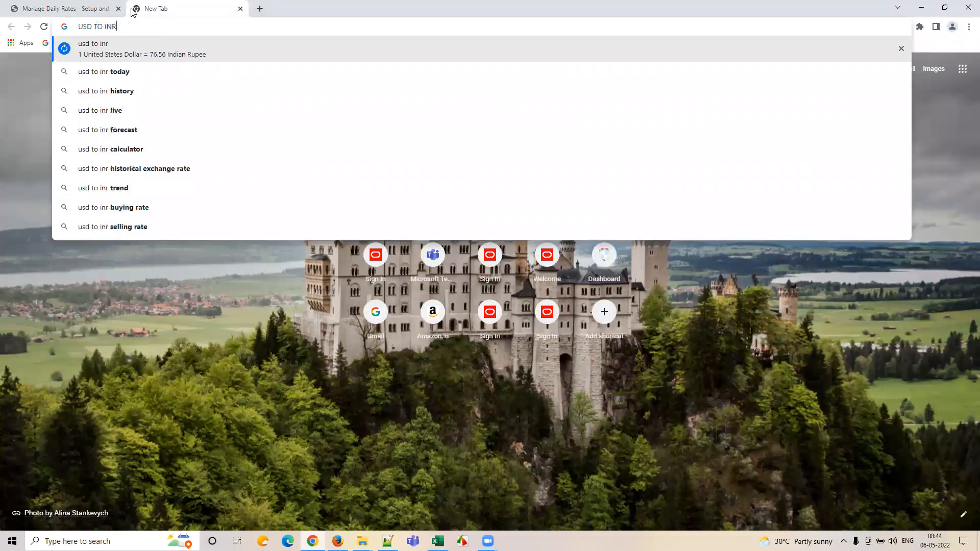
key(Return)
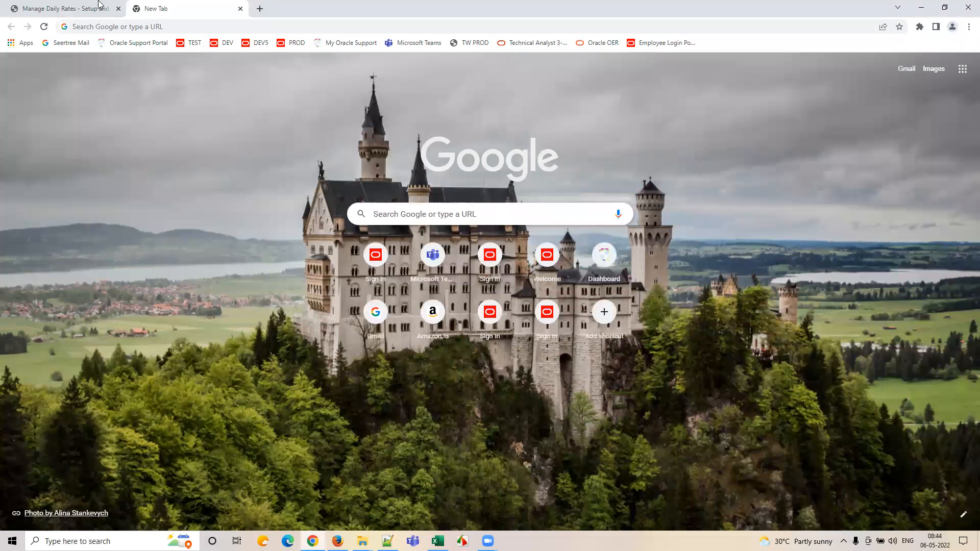
key(ctrl+1)
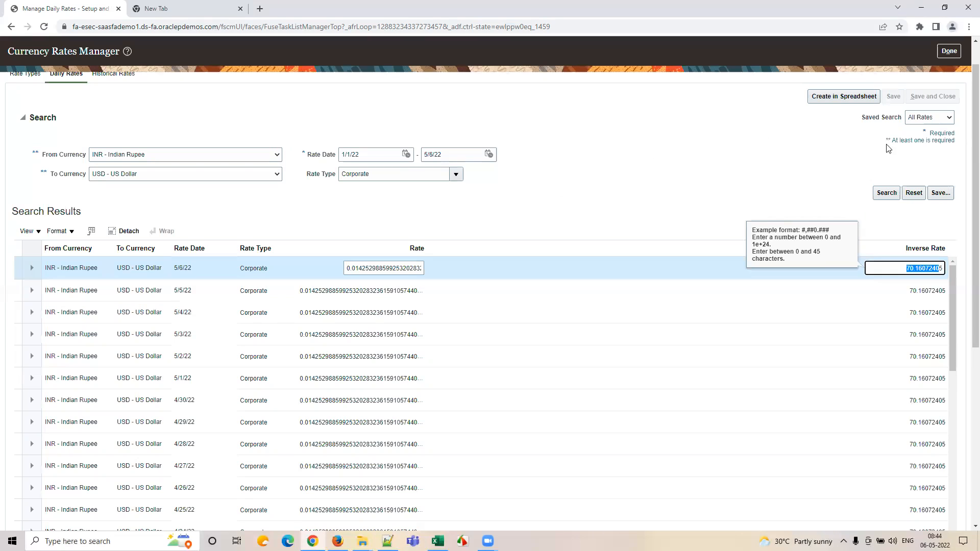
click(901, 265)
double_click(909, 268)
click(784, 192)
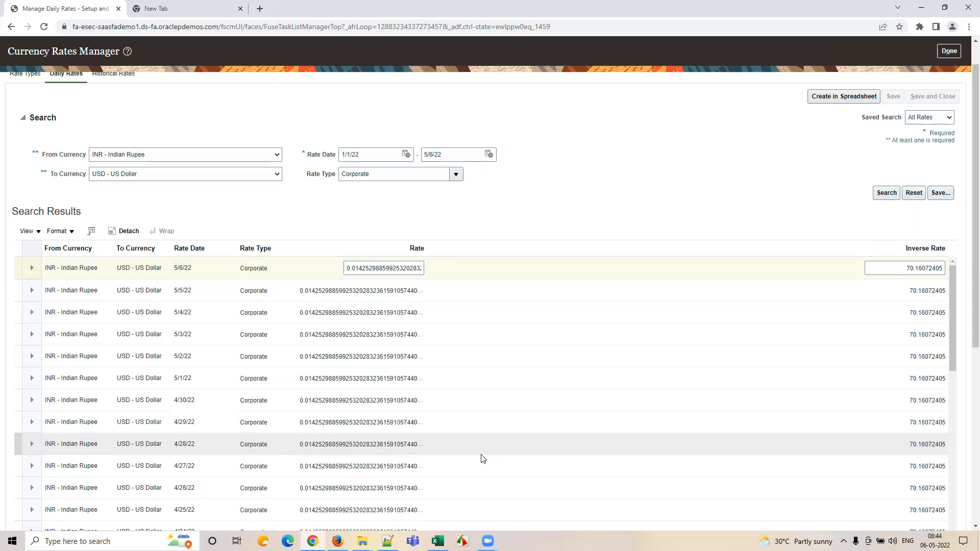
Switch to the setups list in Excel and review the statuses of Manage Daily Rates, Auto Reversal and Manage Cross-Validation Rules.
mouse_move(438, 541)
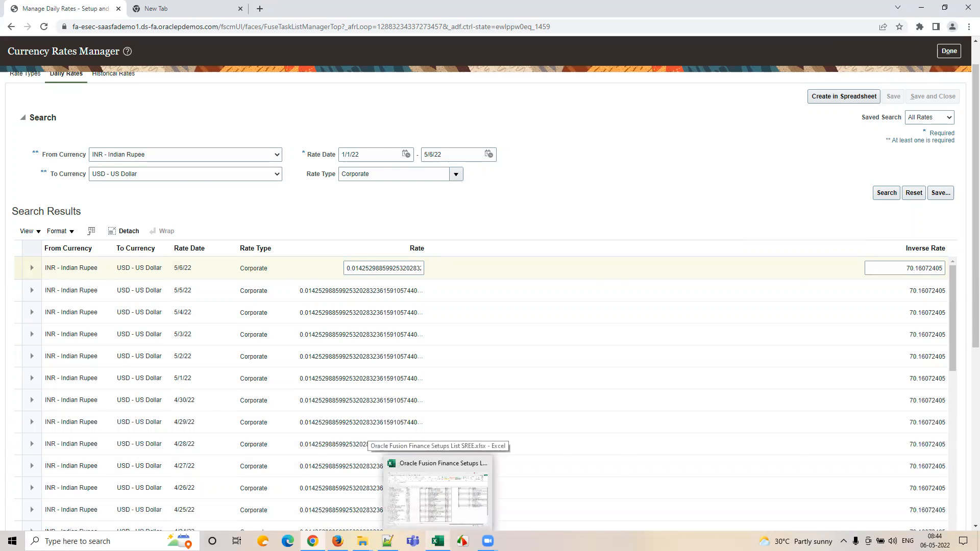
click(438, 490)
mouse_move(487, 541)
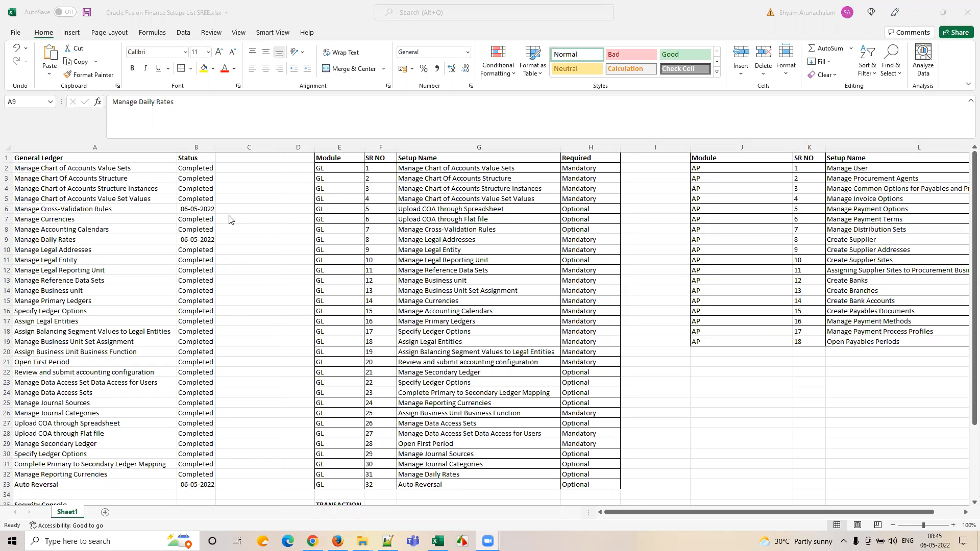
click(192, 240)
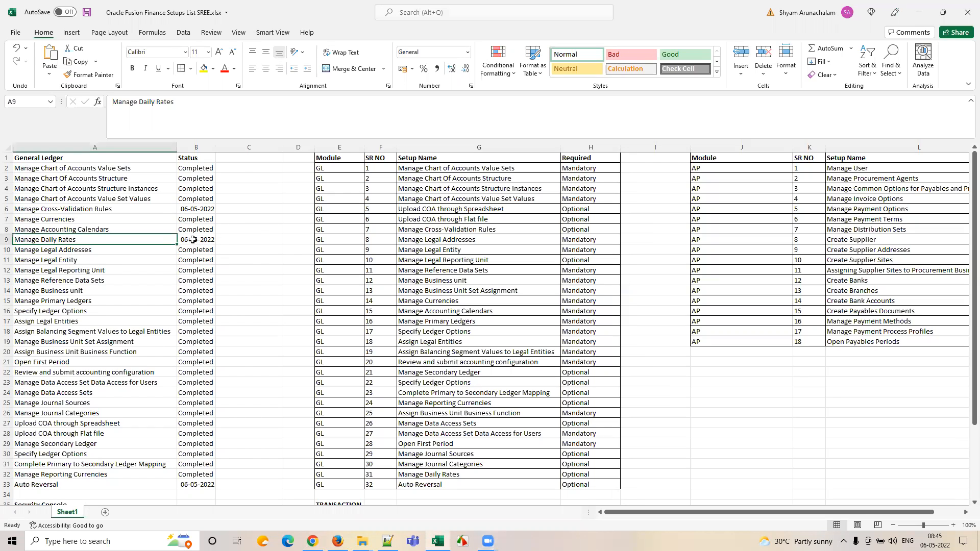
click(192, 239)
click(199, 486)
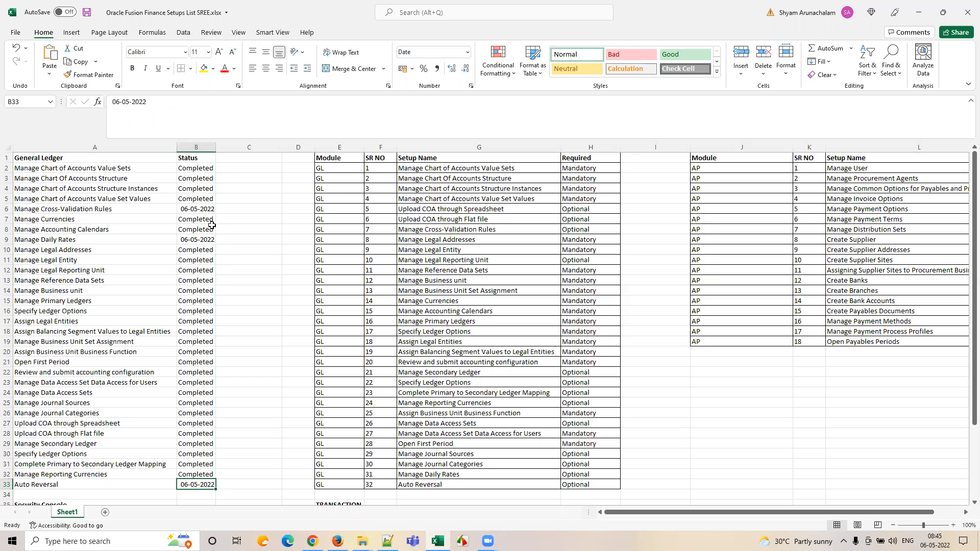
click(196, 209)
drag(144, 207, 227, 208)
click(192, 209)
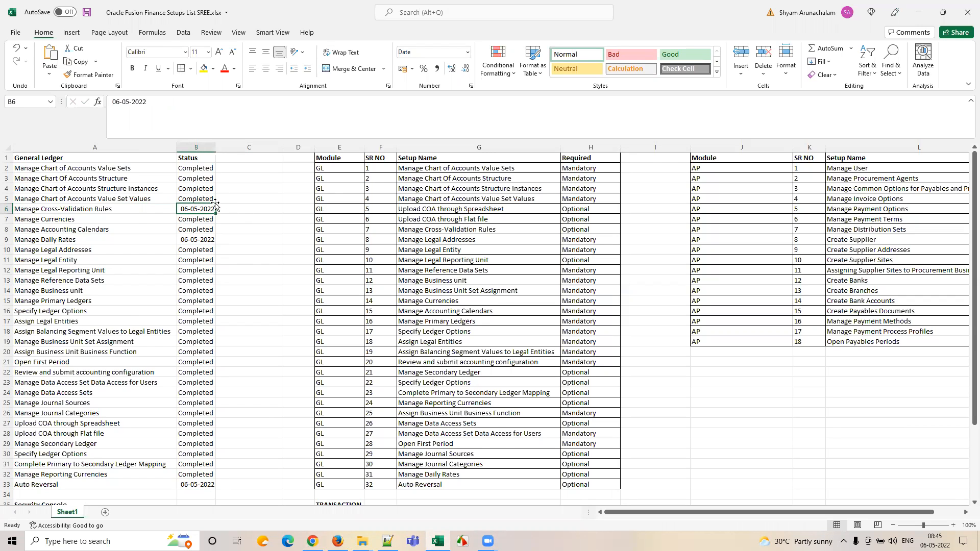
Review the General Ledger entries in the TRANSACTION list, from Create Journal through Dashboard.
scroll(641, 379, down, 4)
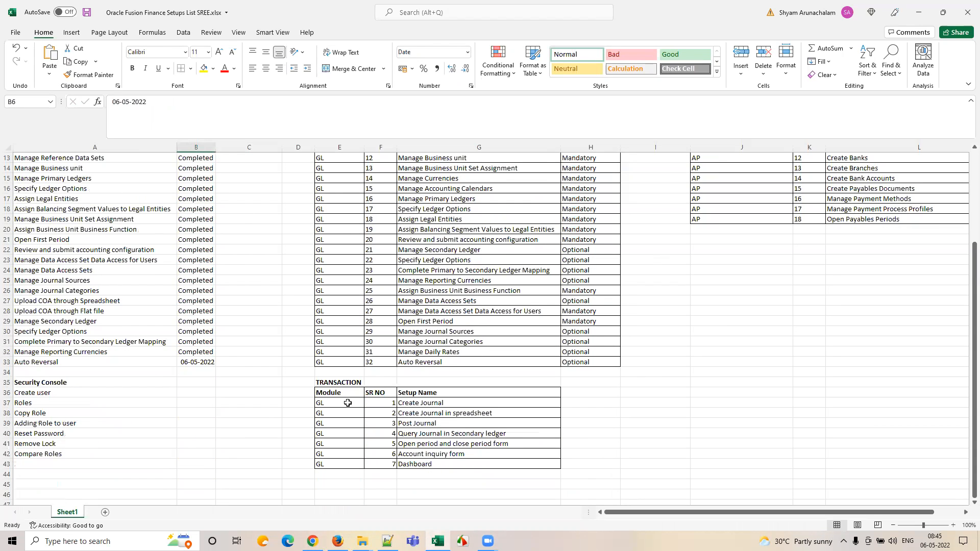
drag(347, 403, 445, 405)
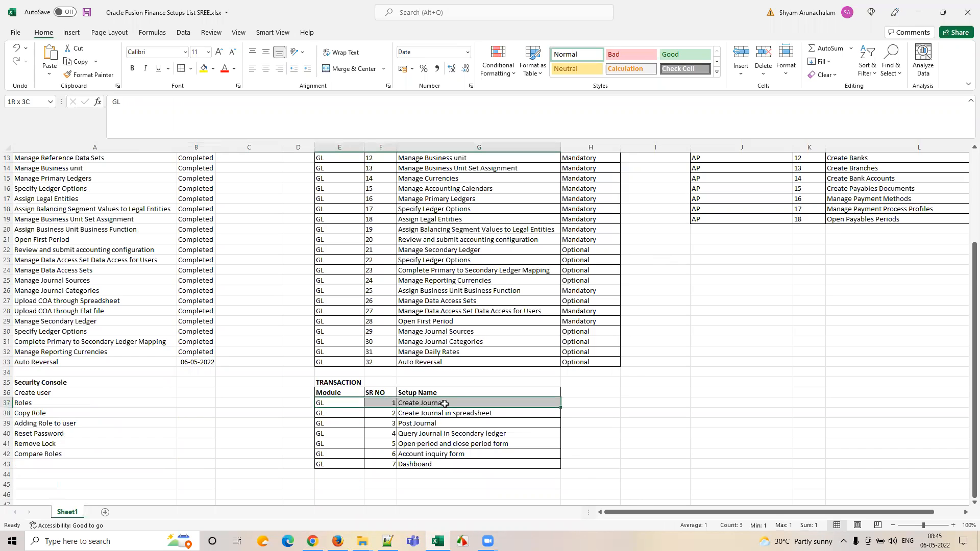
click(445, 414)
click(440, 425)
click(441, 433)
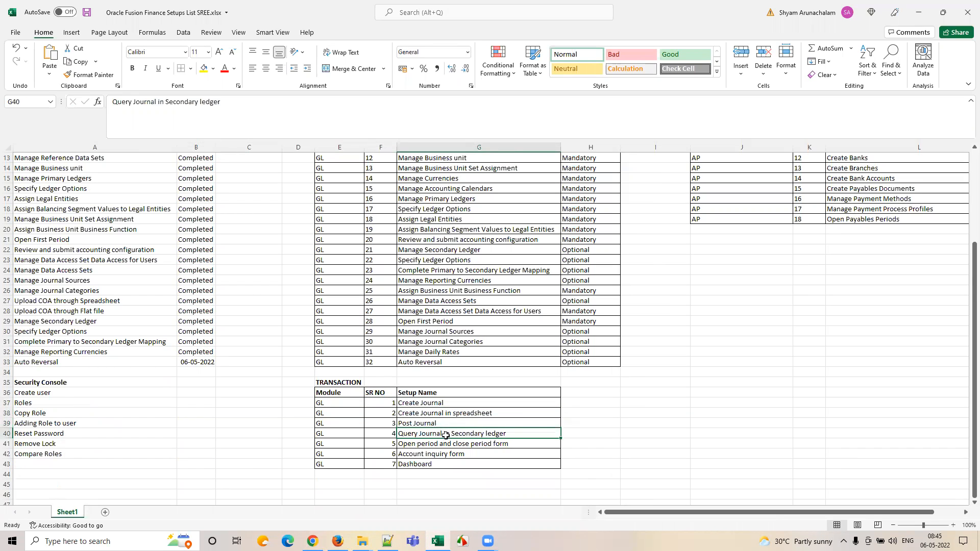
click(489, 446)
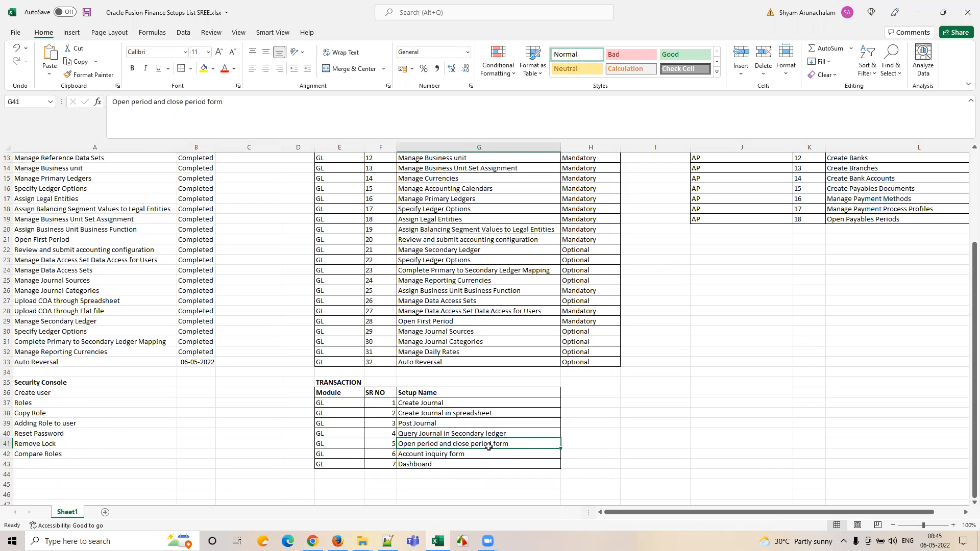
click(466, 456)
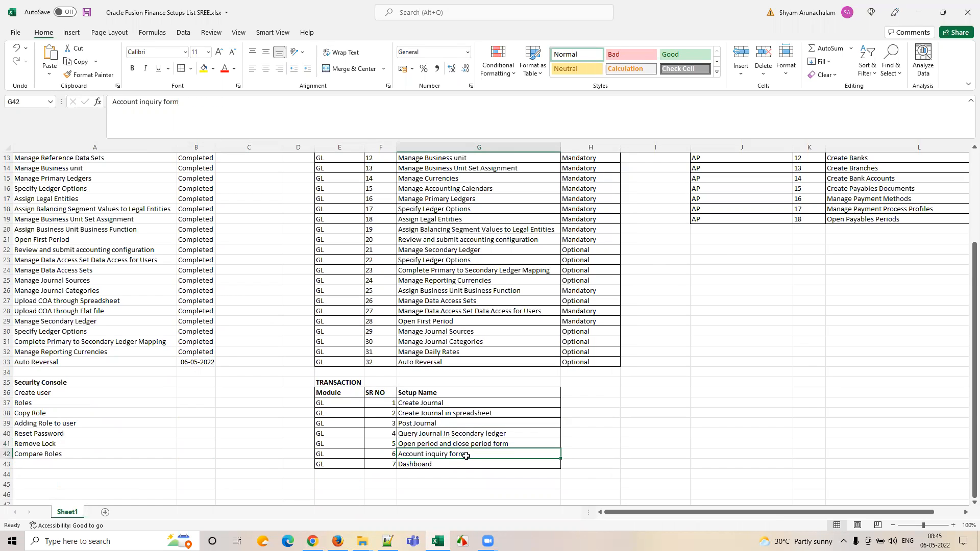
click(457, 462)
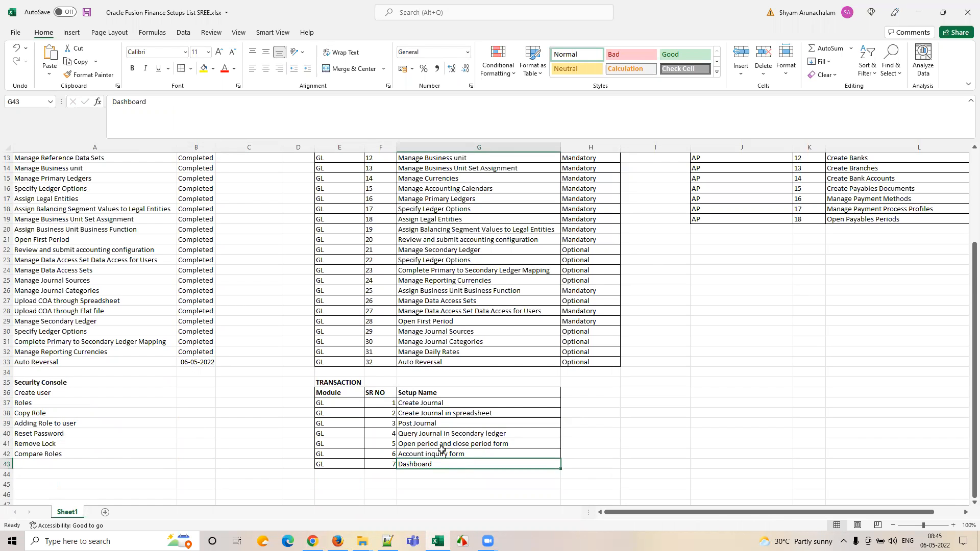
Review the General Ledger setup names with their Mandatory or Optional requirement and the Manage Cross-Validation Rules status.
scroll(442, 449, up, 4)
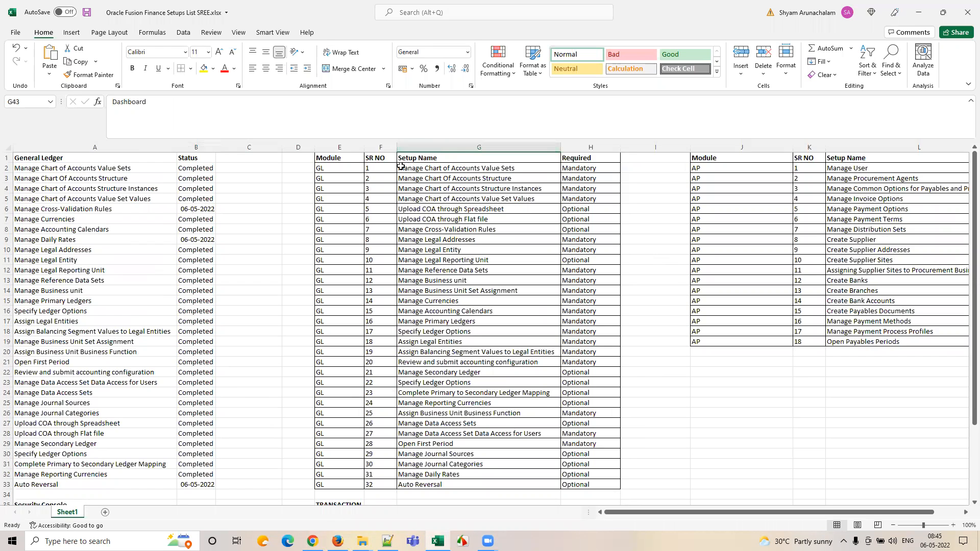
drag(401, 167, 618, 487)
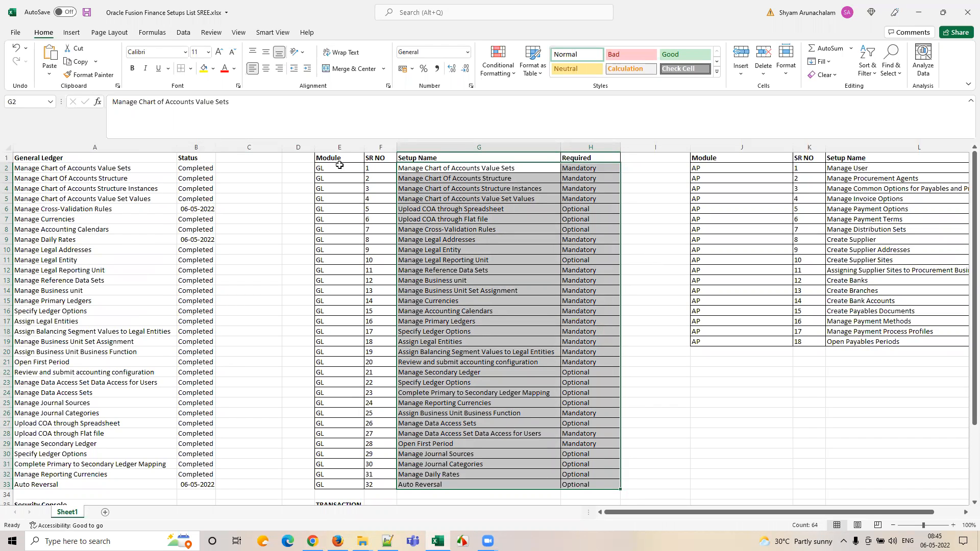
drag(330, 159, 620, 487)
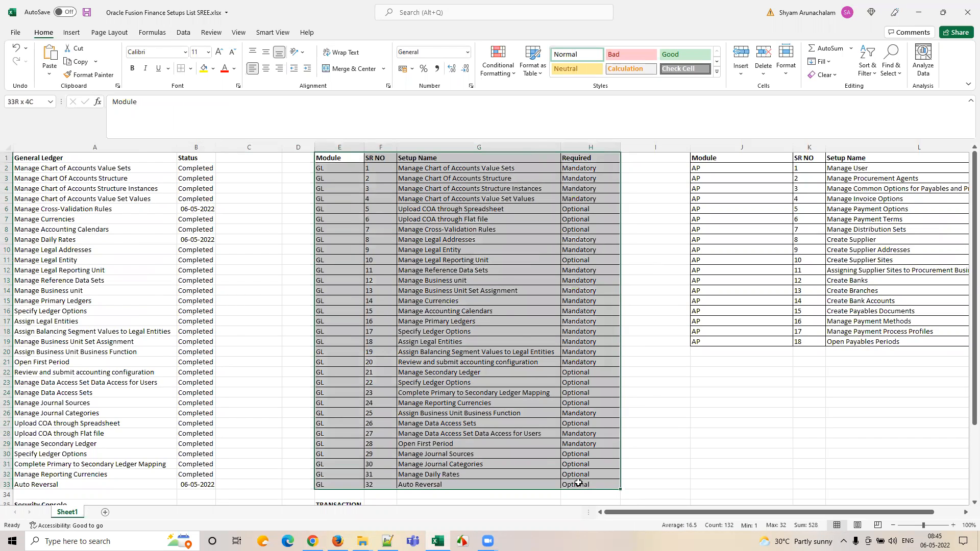
click(461, 226)
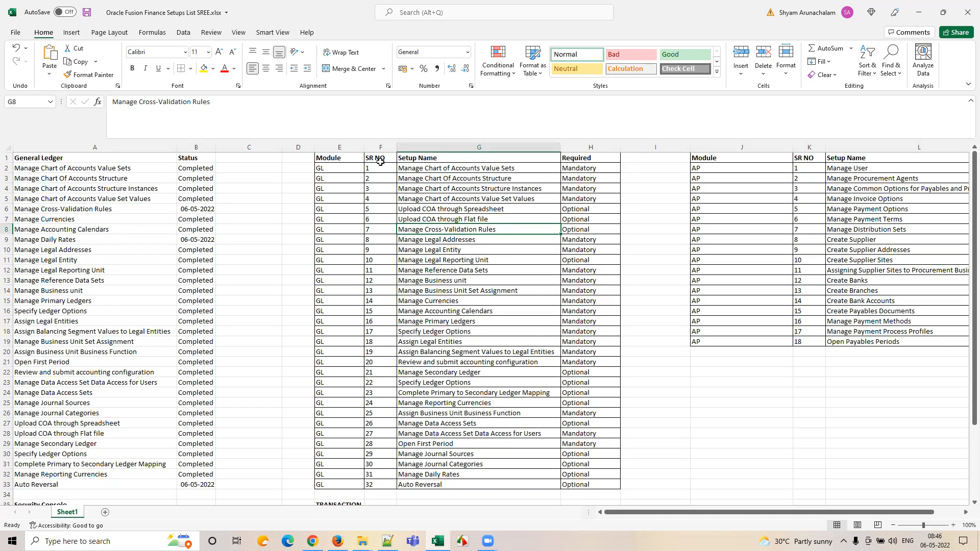
click(447, 199)
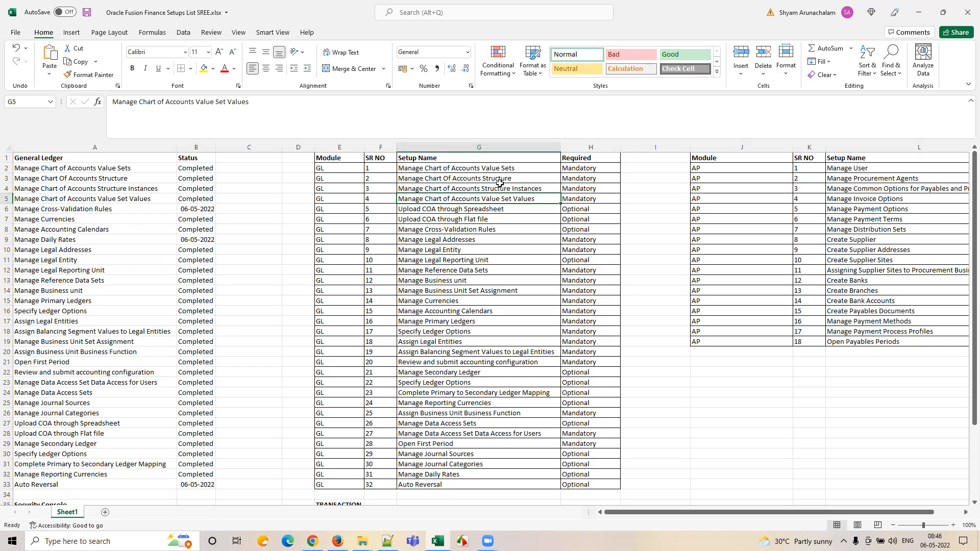
click(200, 213)
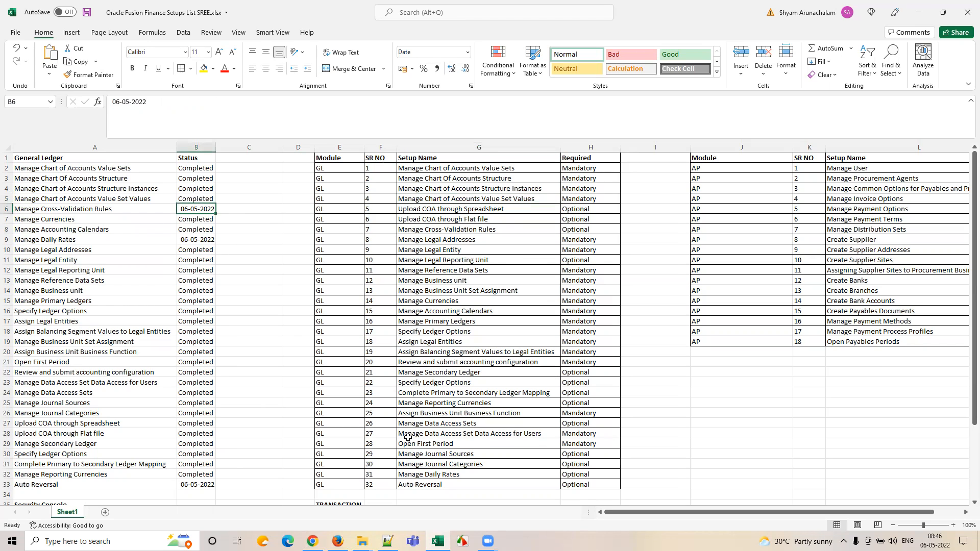
Compare the General Ledger setups and transactions with the AP module list and save the workbook.
scroll(401, 438, down, 4)
scroll(239, 417, up, 4)
click(725, 168)
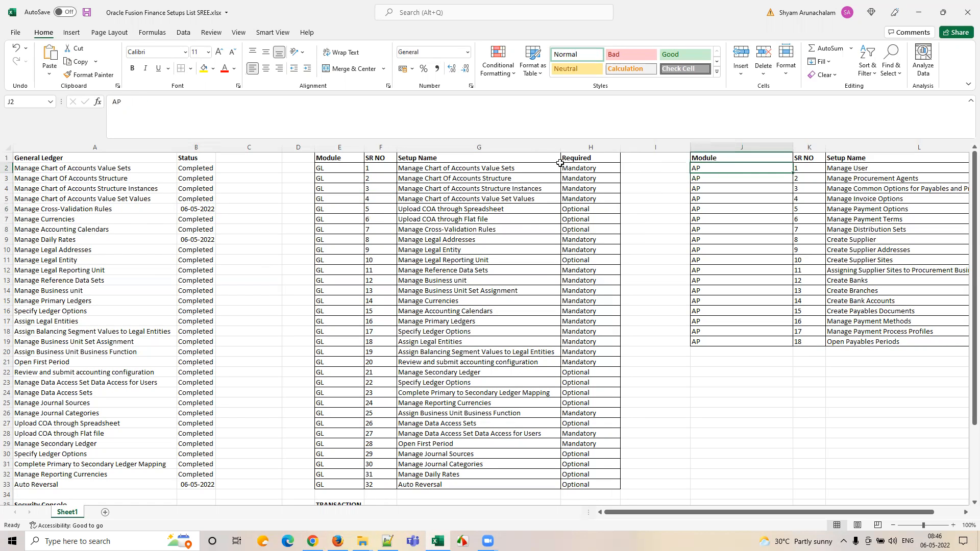
drag(322, 167, 537, 519)
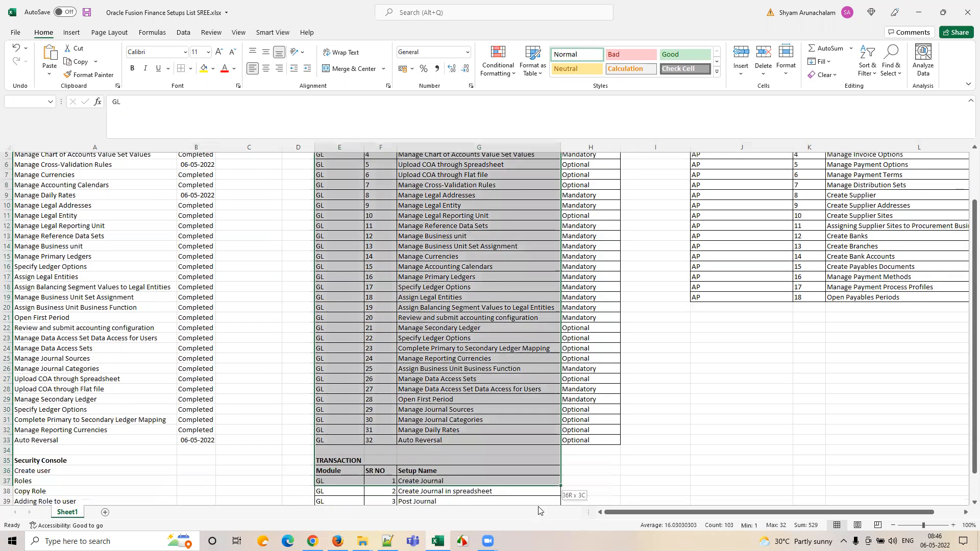
scroll(538, 380, up, 2)
click(440, 227)
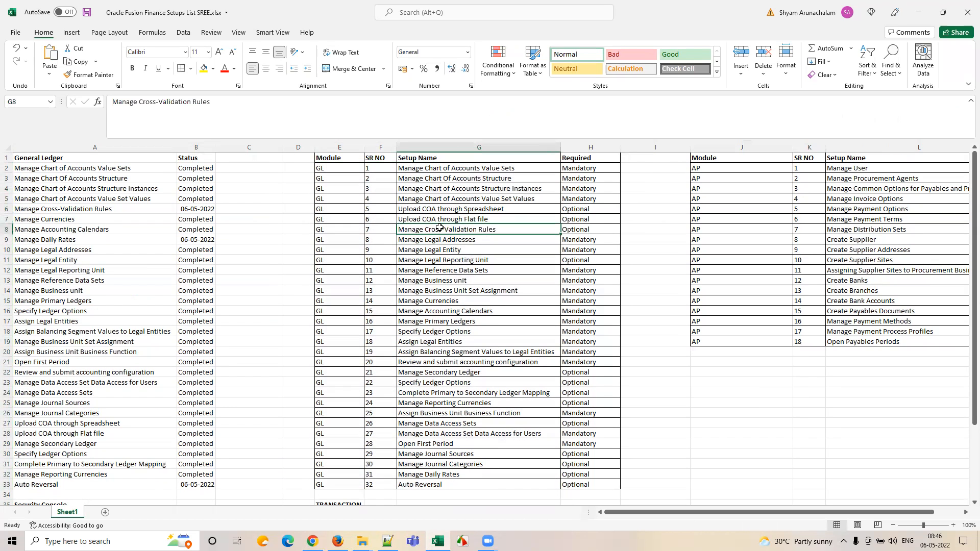
key(ctrl+s)
Add a row below Dashboard in the TRANSACTION list with module GL, SR NO 8 and setup name Revaluation.
scroll(281, 242, down, 6)
click(421, 392)
click(375, 382)
click(399, 360)
click(375, 351)
scroll(373, 367, up, 1)
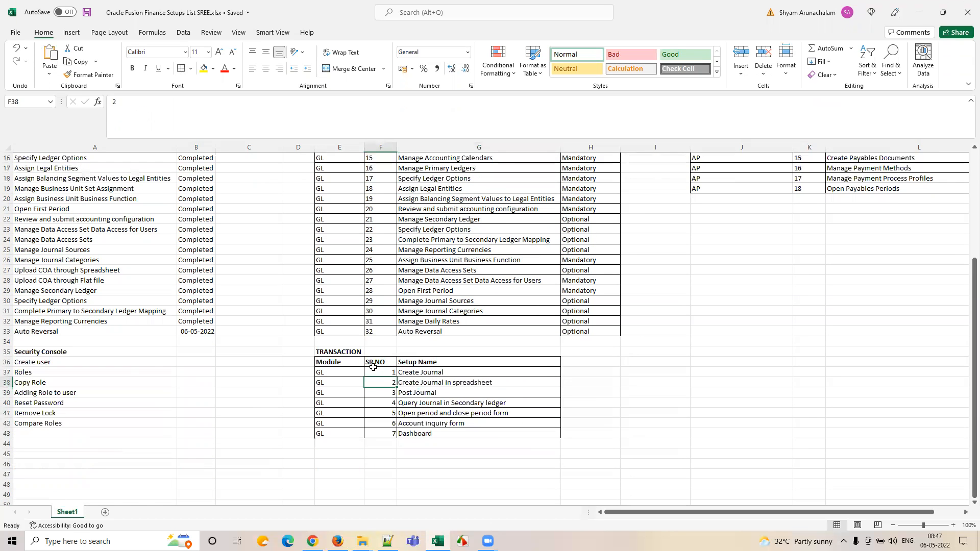
click(340, 447)
text(GL)
key(Tab)
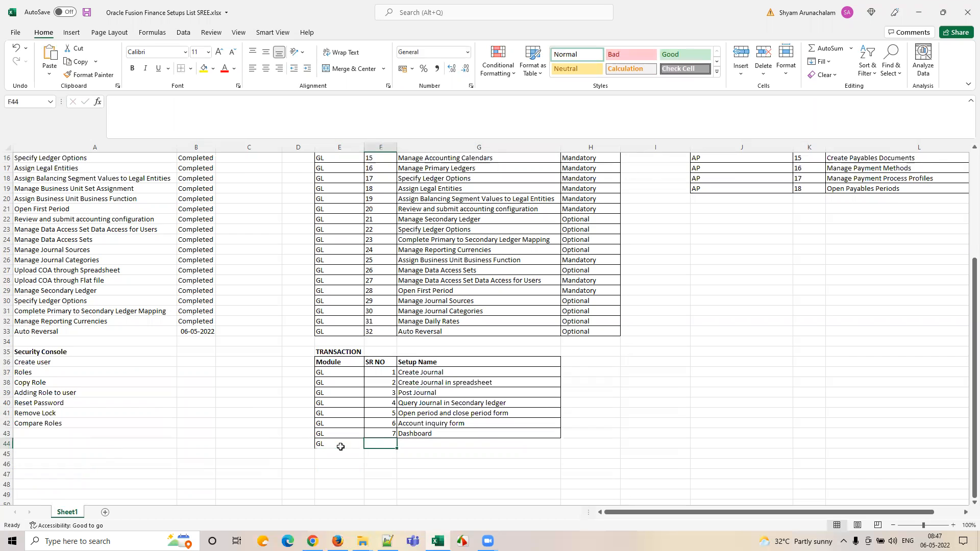
text(8)
key(Tab)
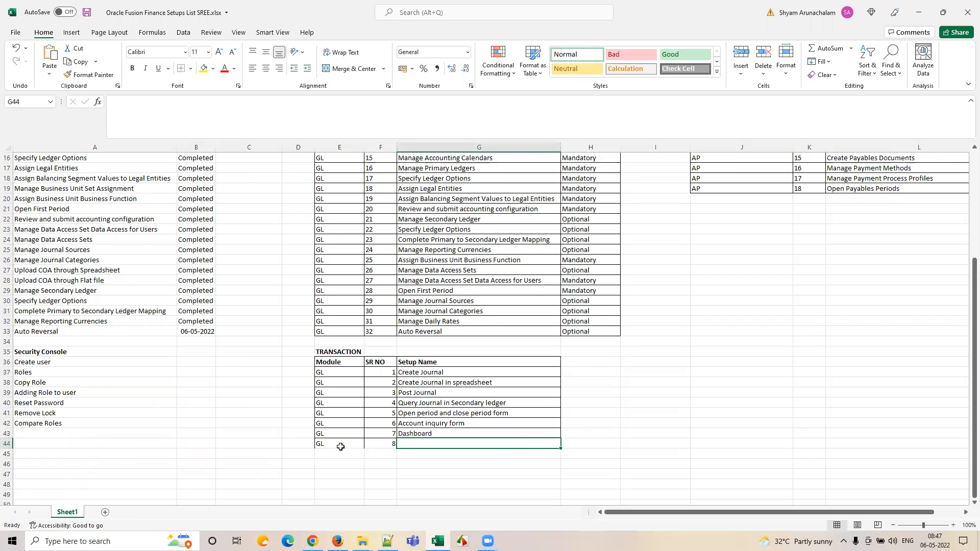
text(Revalu)
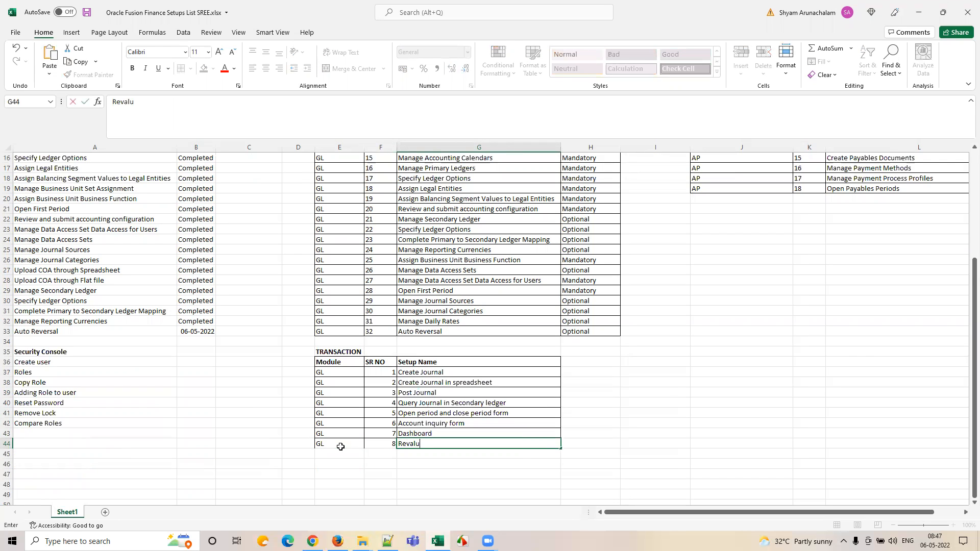
text(ation)
key(Tab)
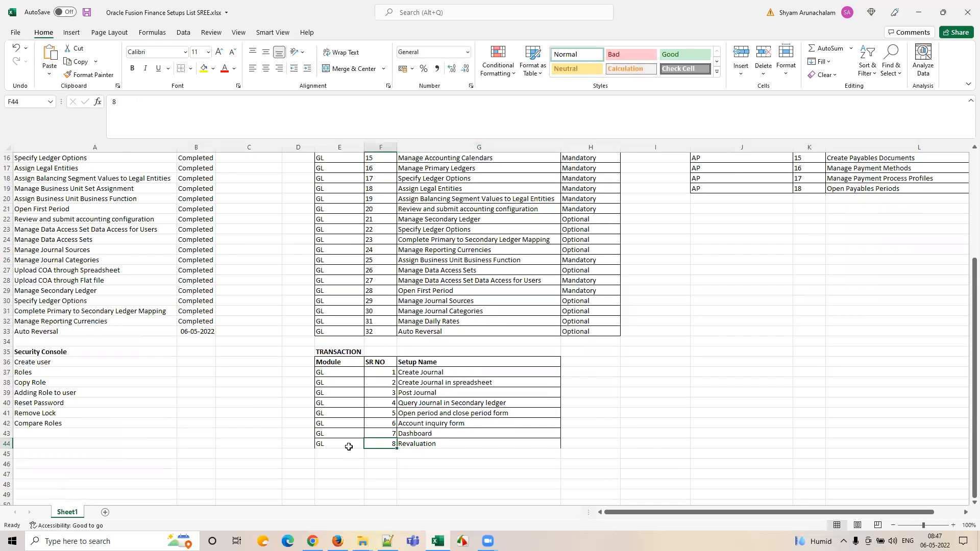
Apply all borders to the Revaluation row in the TRANSACTION list and save the workbook.
drag(344, 445, 412, 445)
click(190, 68)
click(211, 173)
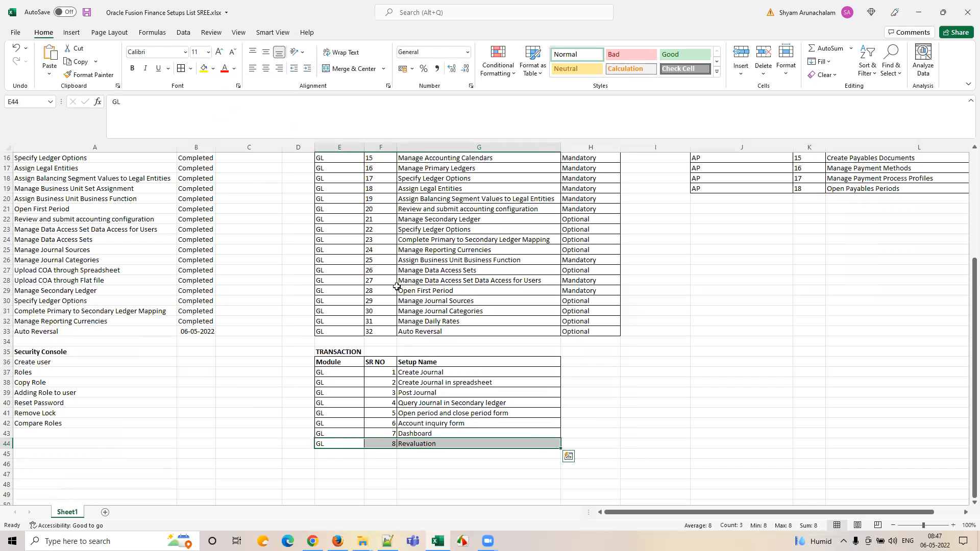
click(614, 419)
key(ctrl+s)
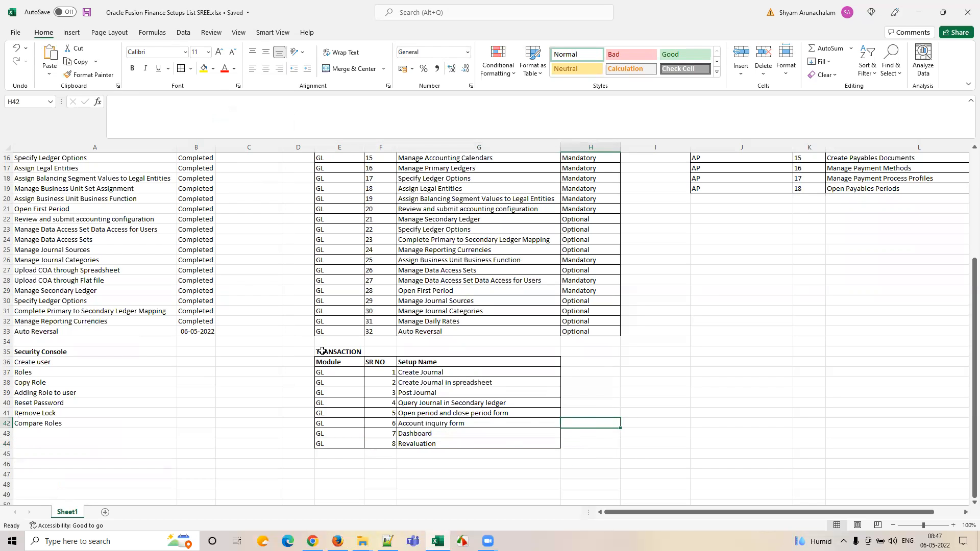
Review the whole TRANSACTION list and return to Manage Legal Reporting Unit in the General Ledger setup list.
drag(323, 352, 541, 433)
click(638, 434)
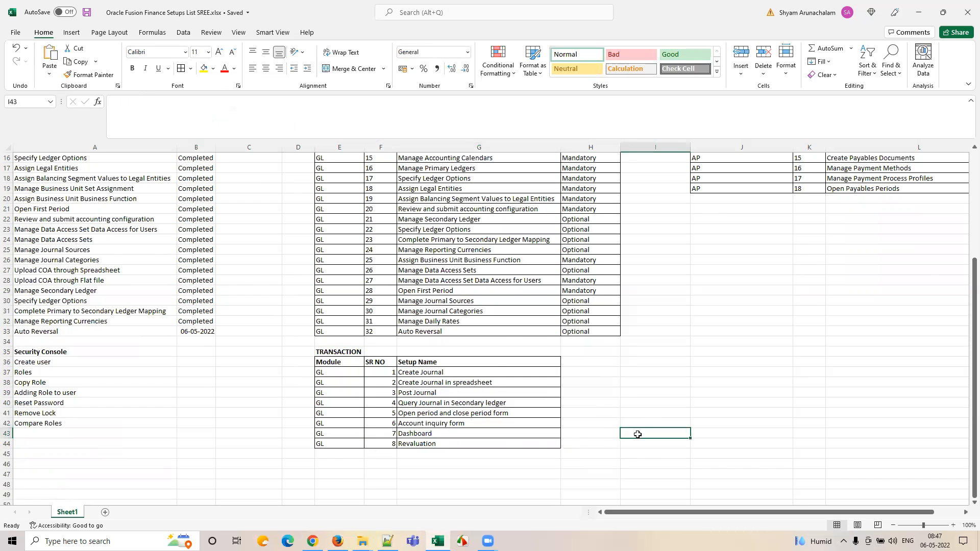
scroll(592, 418, up, 5)
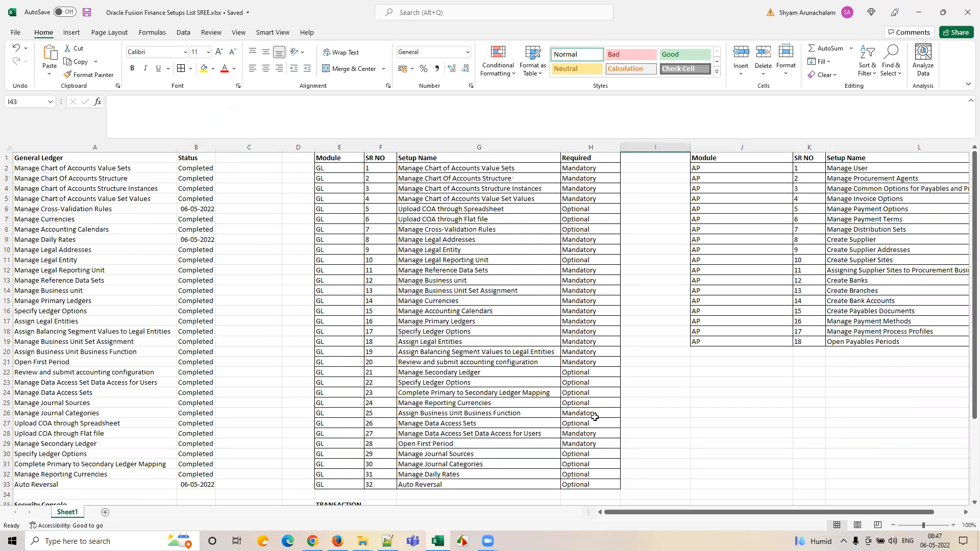
click(430, 258)
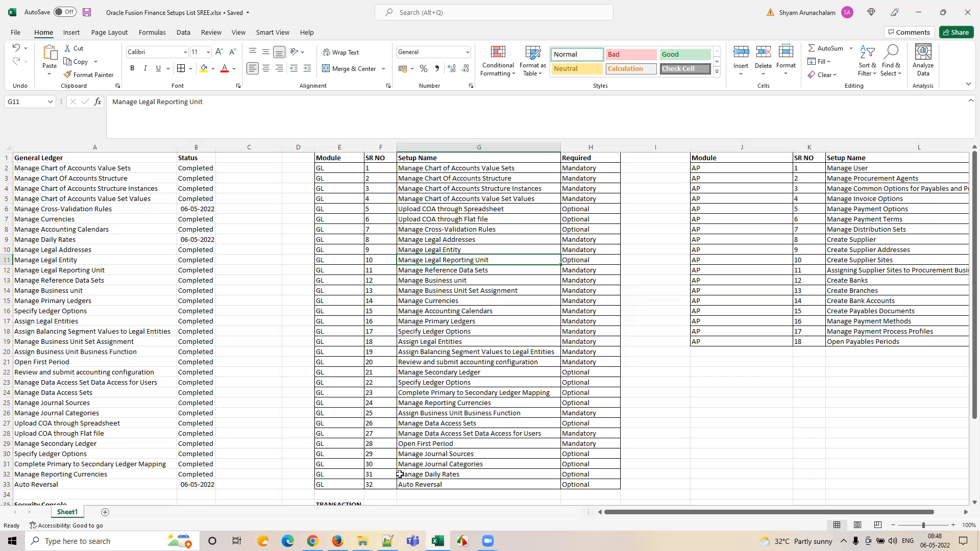
Switch to Oracle Fusion in Chrome and search the Financials setup tasks for Specify Ledger Options.
click(312, 541)
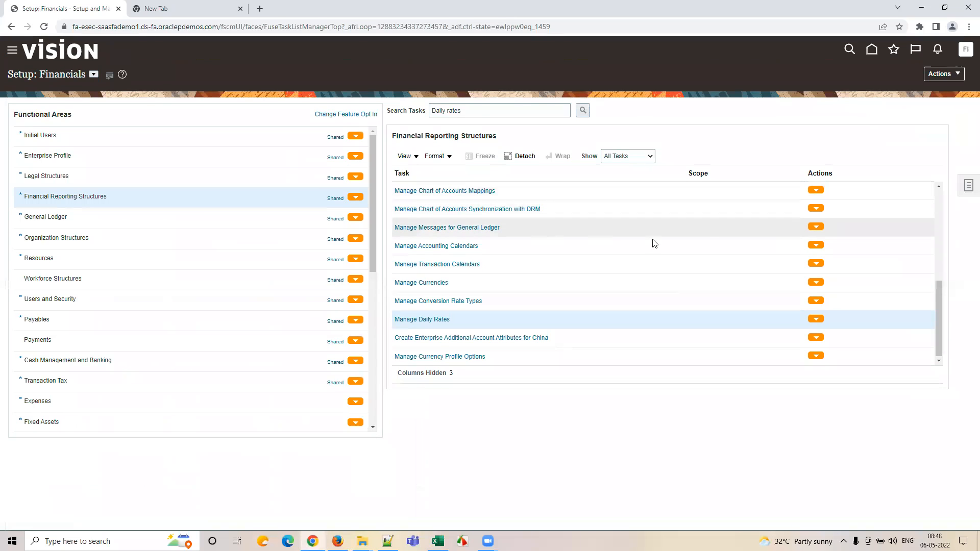
triple_click(472, 113)
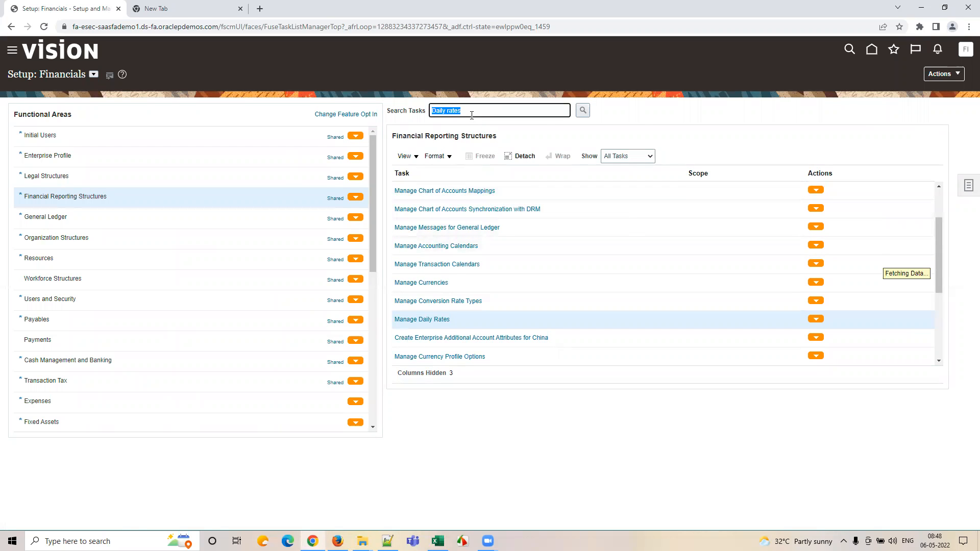
text(spec)
key(Down)
key(Return)
key(Return)
click(375, 284)
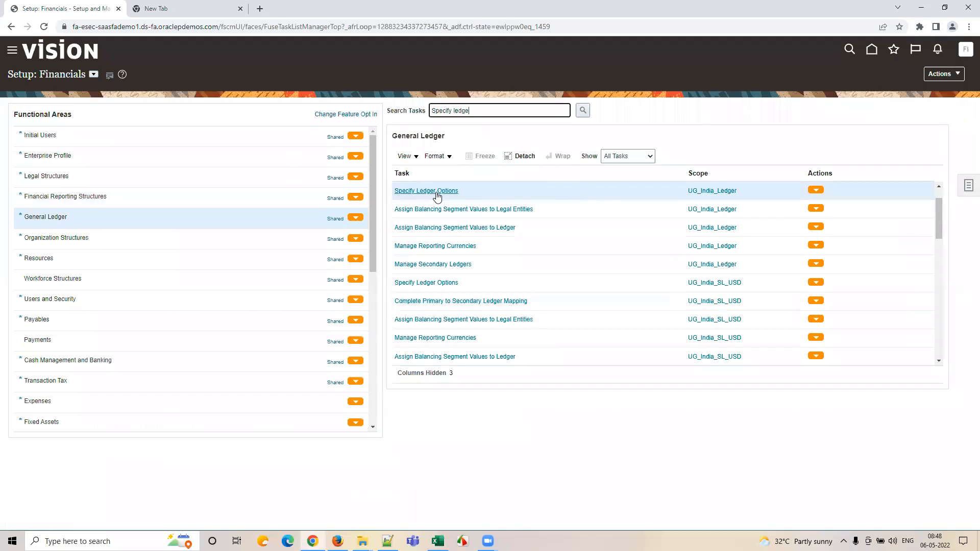
Open Specify Ledger Options for UG_India_Ledger and review its sections from General Information to Sequencing.
click(437, 194)
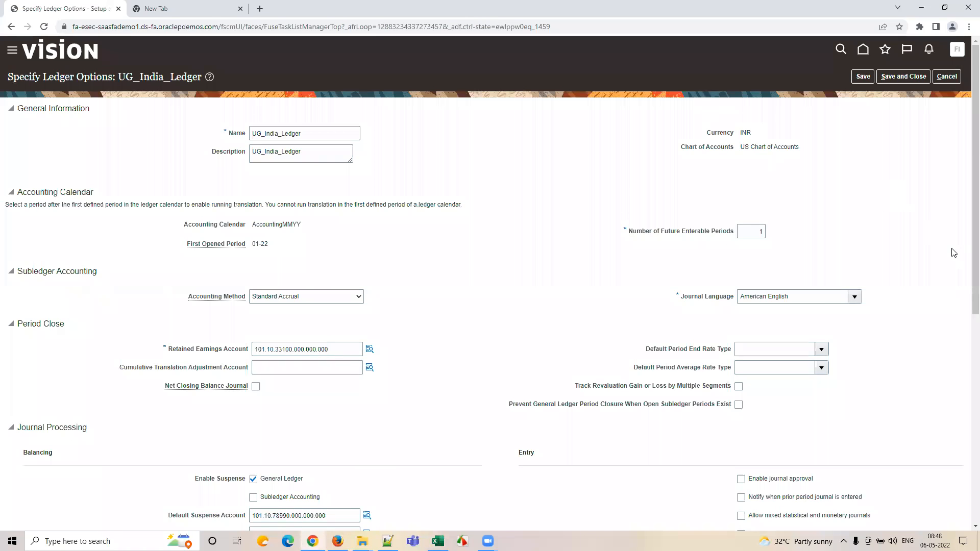
scroll(951, 253, down, 7)
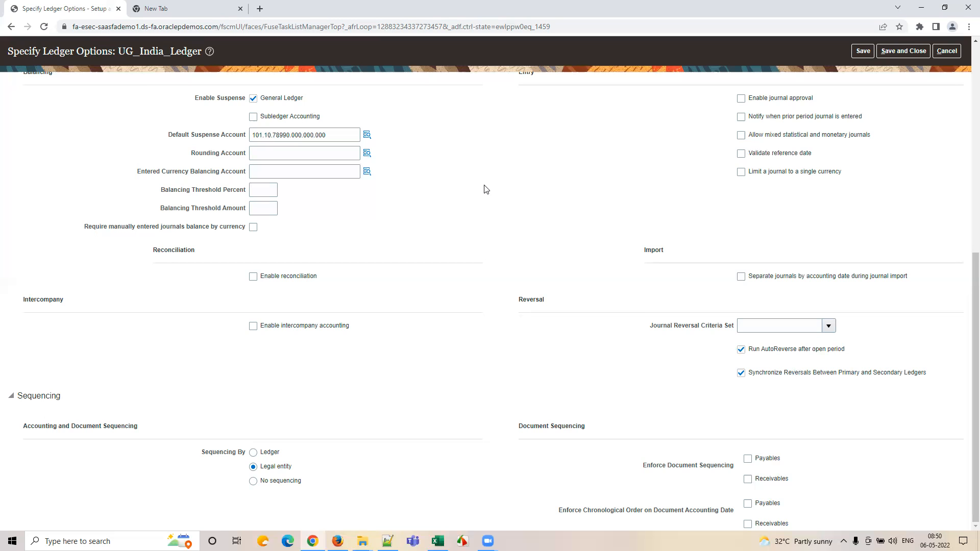
scroll(486, 189, up, 8)
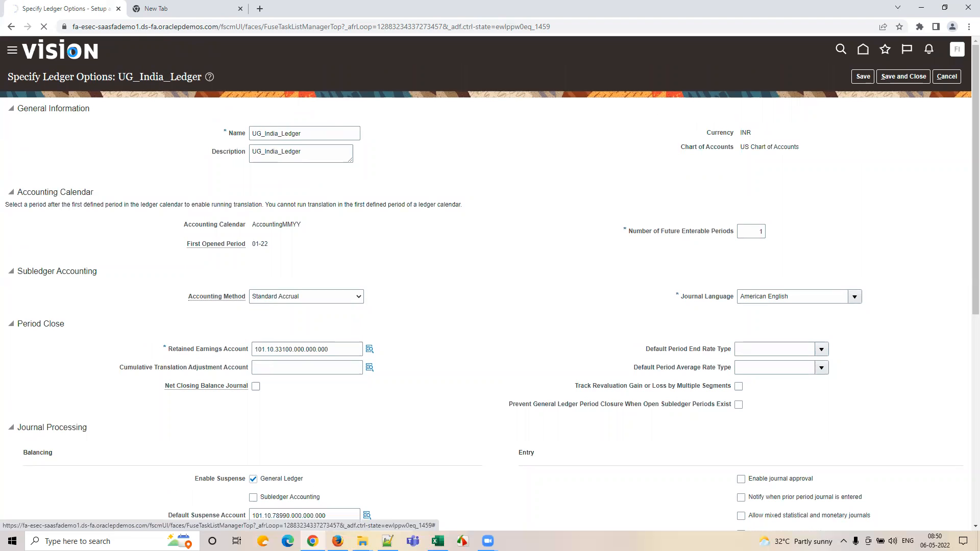
Return to the Oracle Fusion home page in Chrome and open Journals under General Accounting.
click(60, 50)
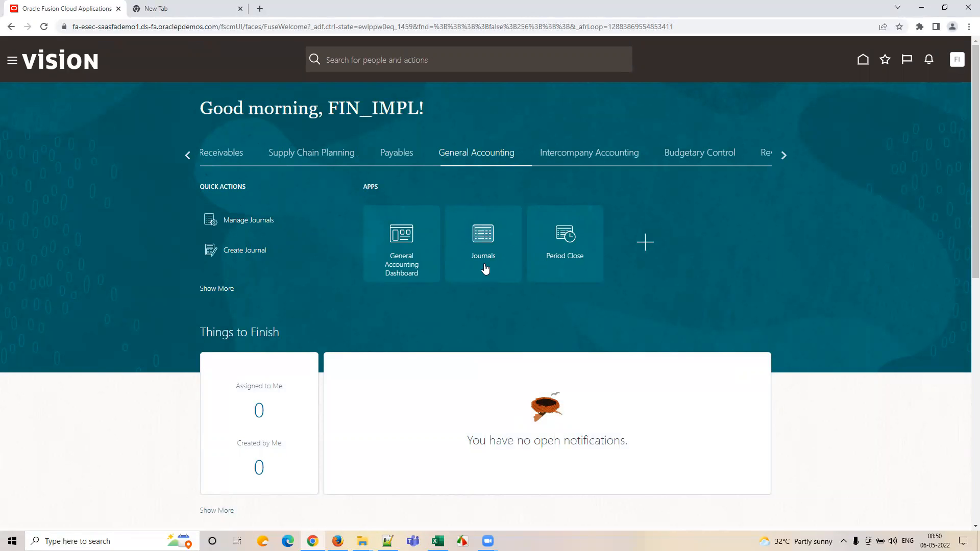
click(482, 270)
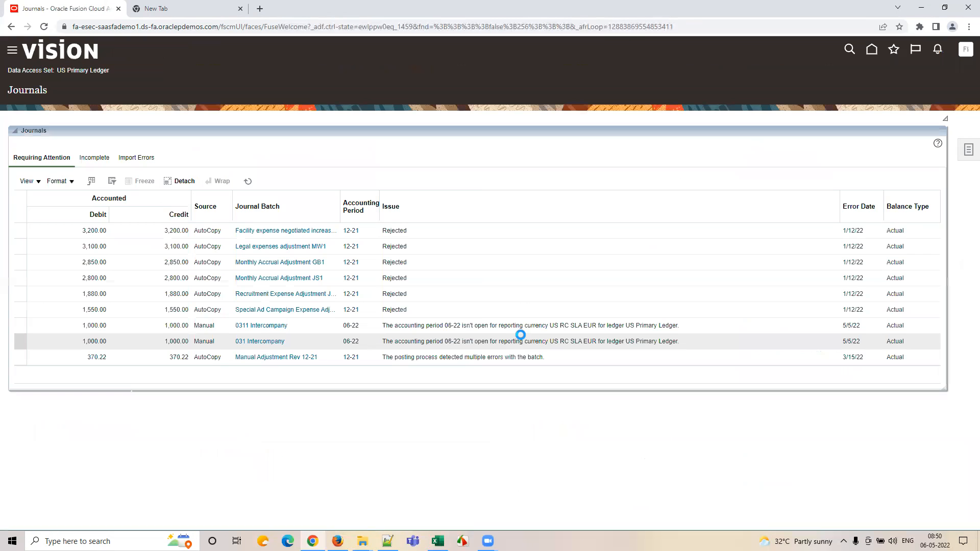
click(337, 541)
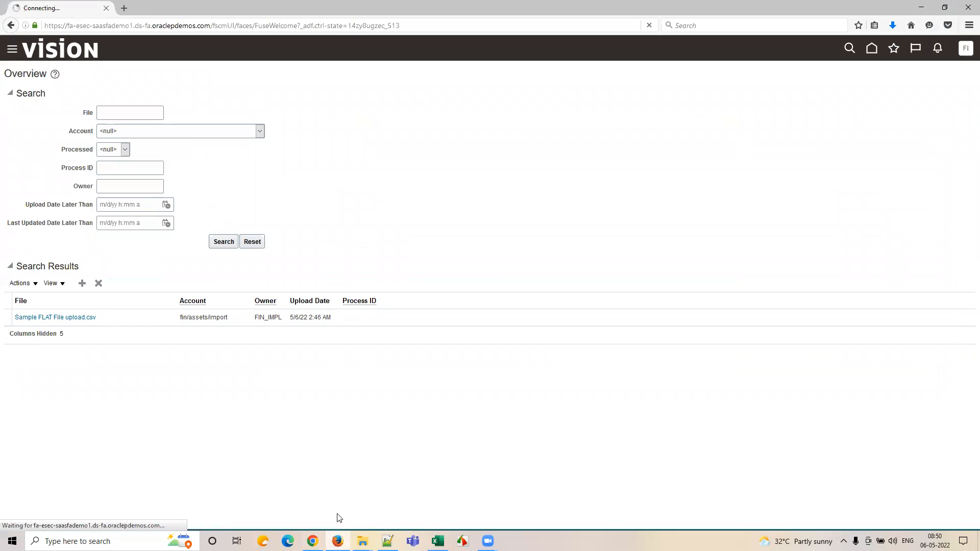
click(312, 541)
Switch to the Oracle Fusion session in Firefox and open its General Accounting Journals work area.
click(337, 541)
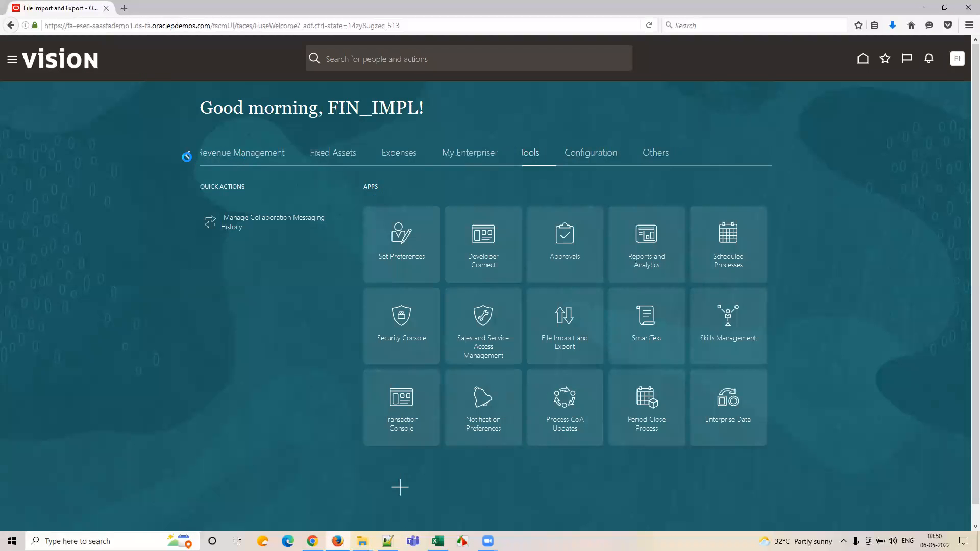
click(187, 155)
click(464, 162)
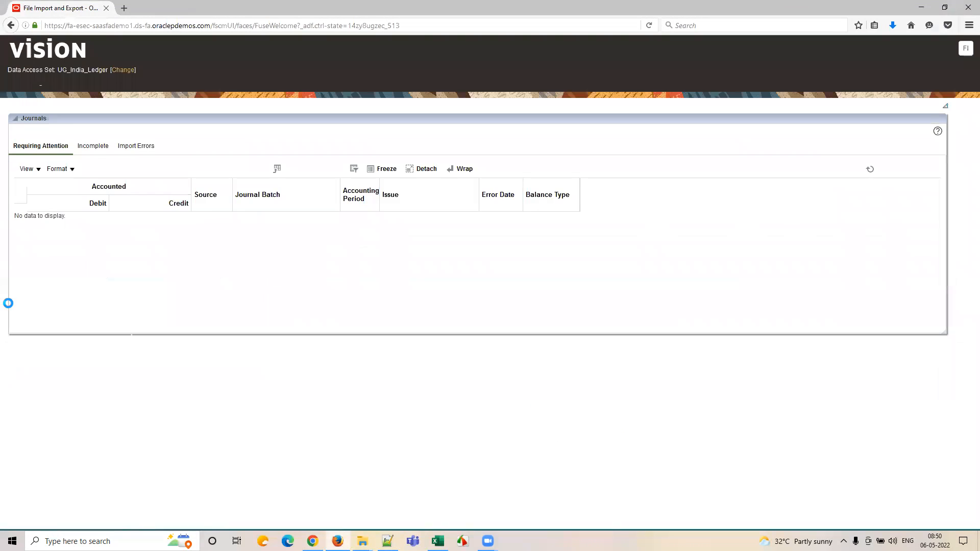
Change the Journals data access set to China Secondary Ledger.
click(124, 70)
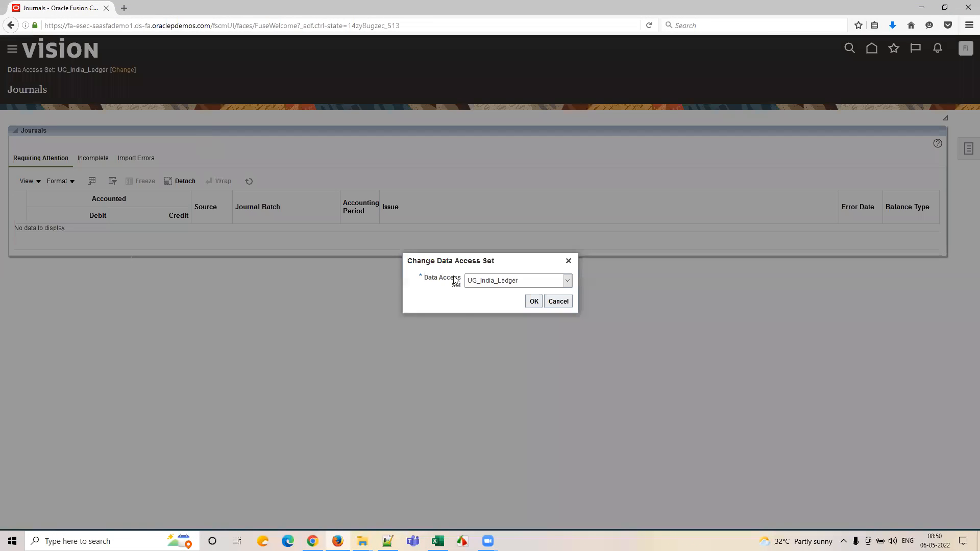
click(475, 286)
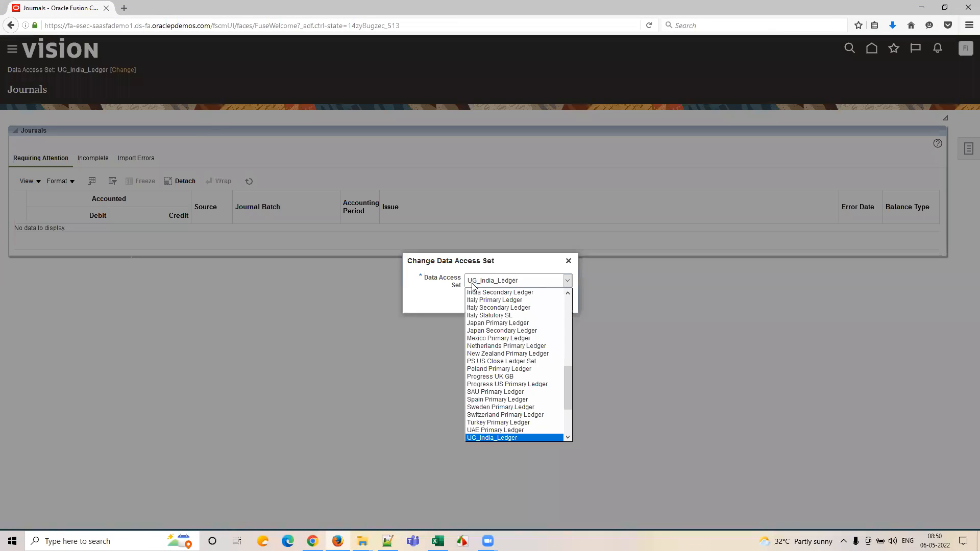
scroll(521, 347, up, 10)
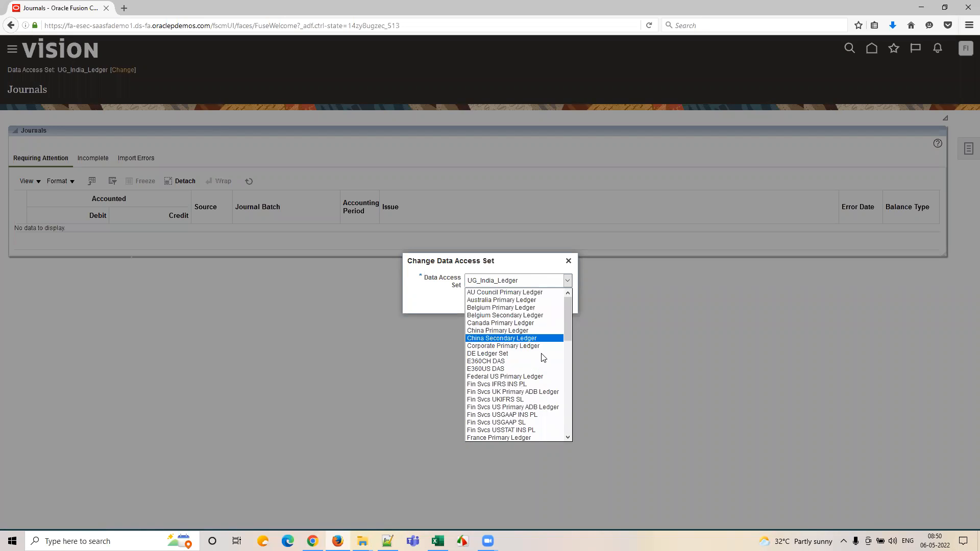
scroll(525, 357, down, 12)
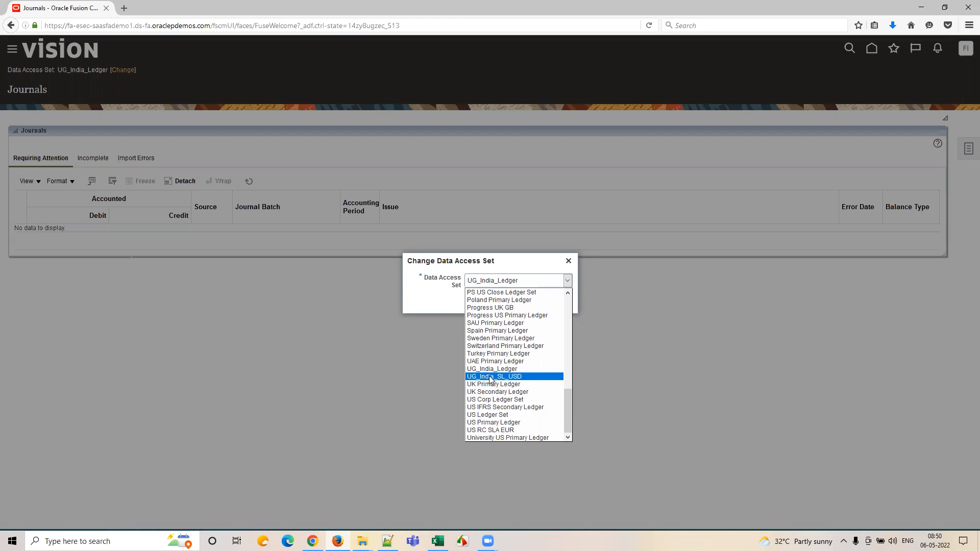
scroll(497, 377, up, 12)
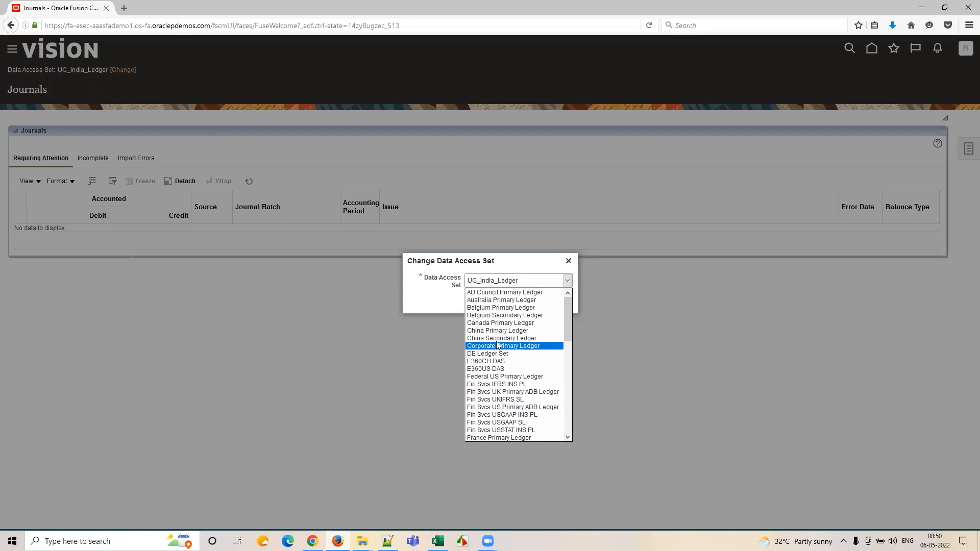
click(493, 340)
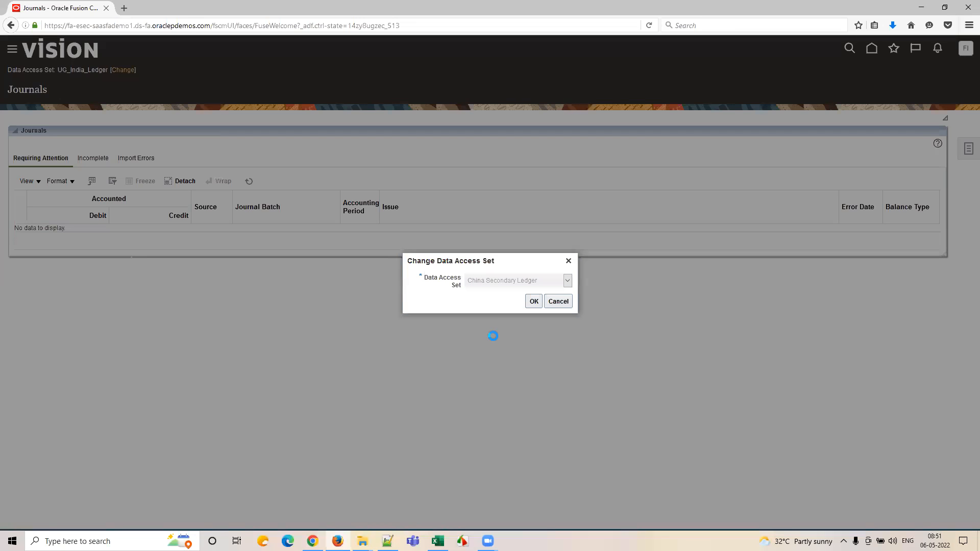
click(533, 302)
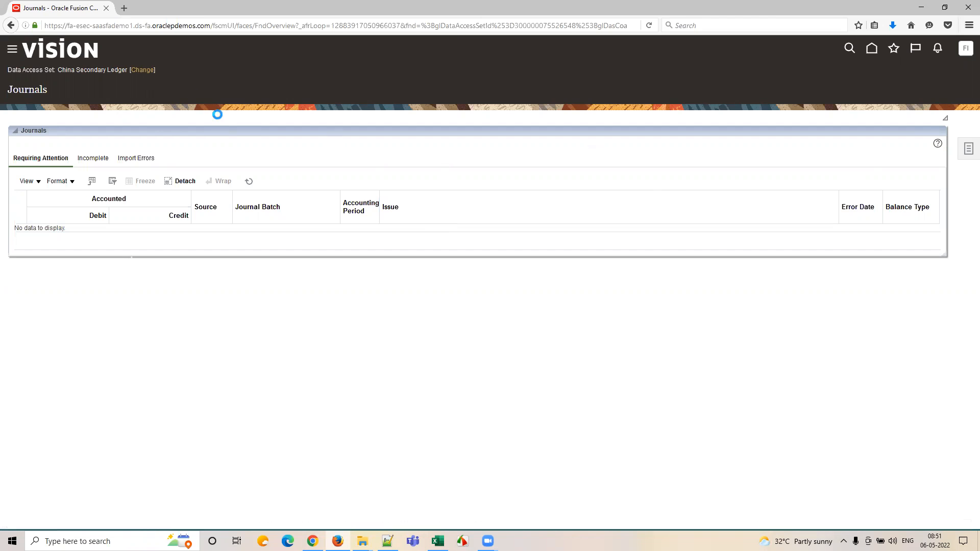
Search Manage Journals for accounting period 05-22, and return to the home page.
click(968, 148)
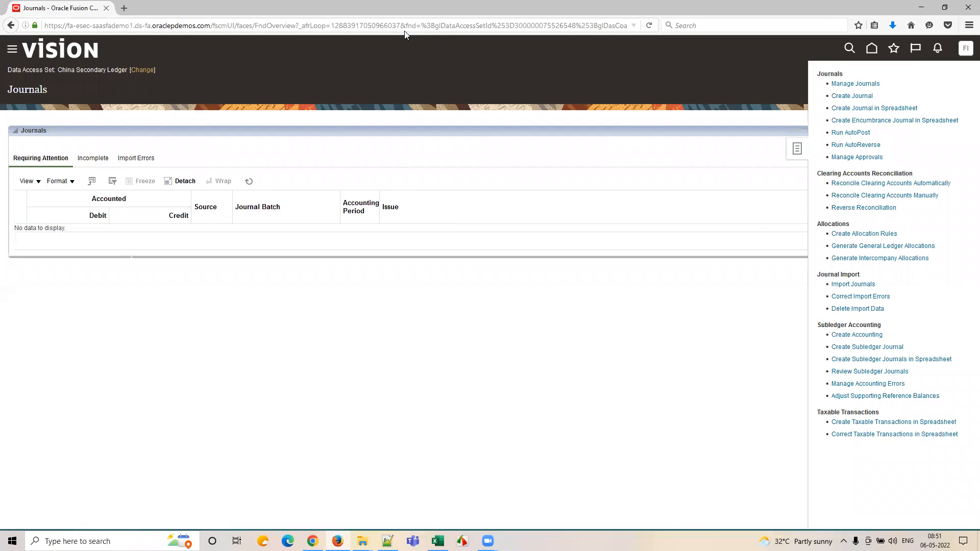
click(845, 84)
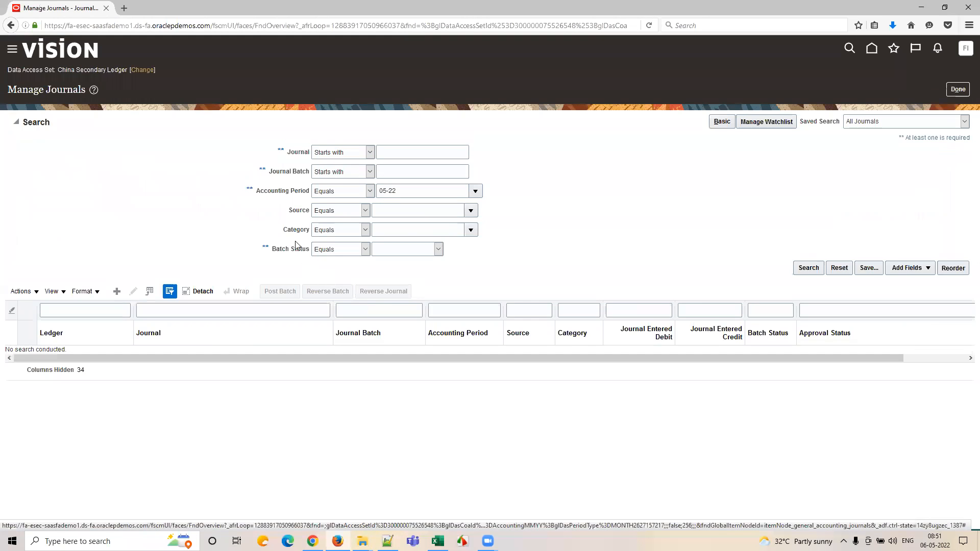
click(809, 267)
click(59, 58)
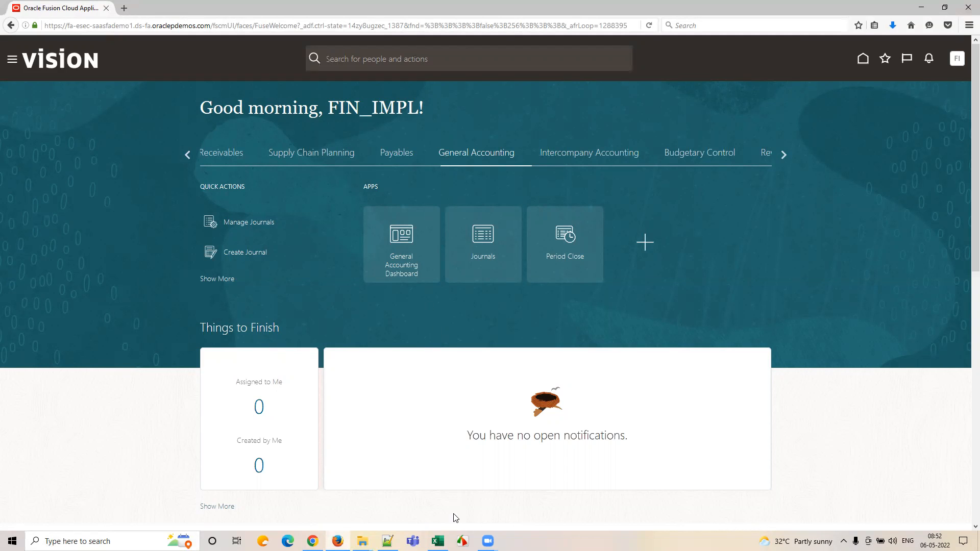
Switch to the Excel setups list and review the GL setup table, including the secondary ledger and data access set rows.
click(438, 540)
click(462, 218)
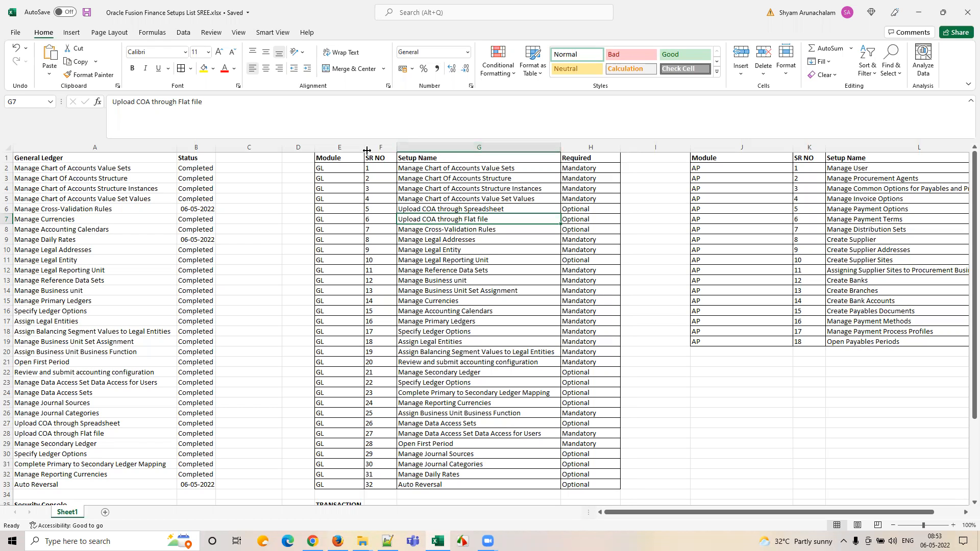
drag(357, 158, 599, 494)
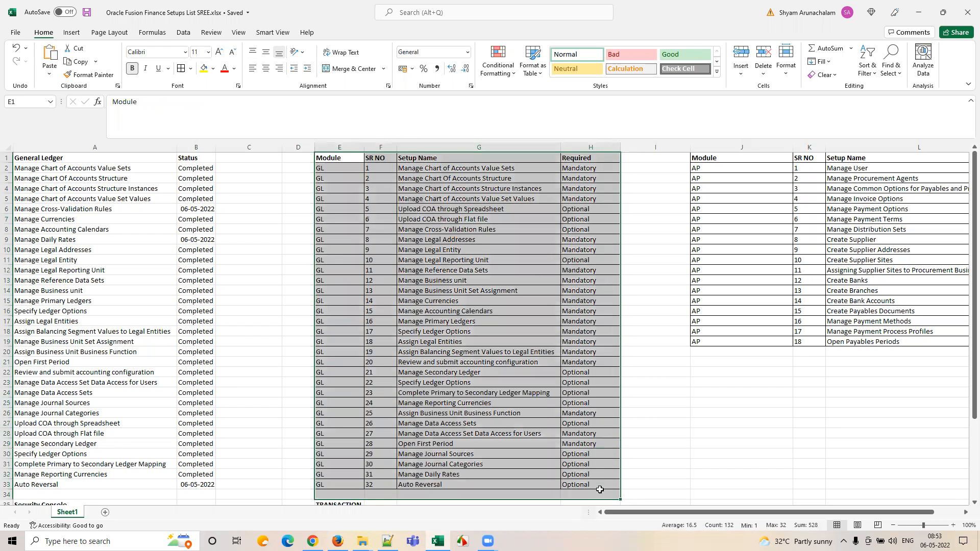
click(419, 484)
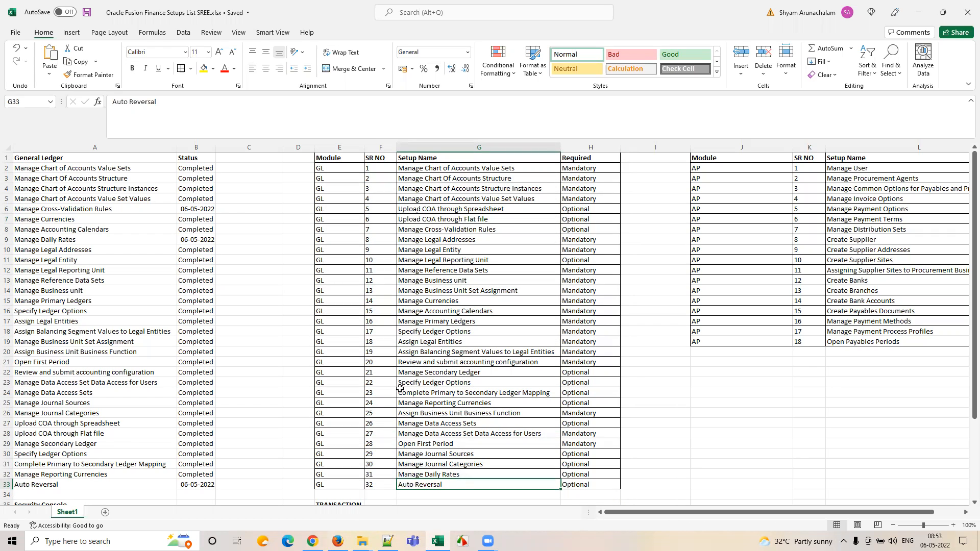
drag(420, 375, 446, 392)
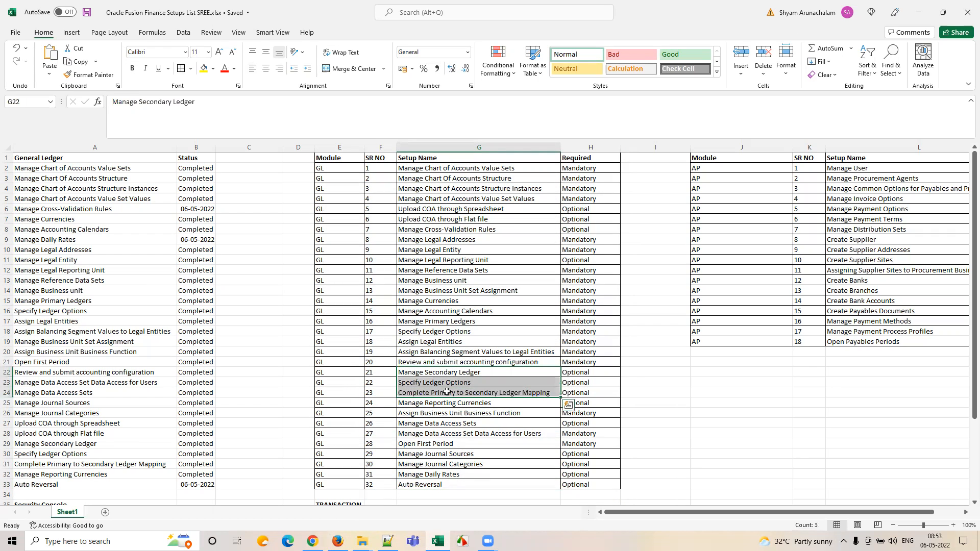
click(459, 433)
click(341, 163)
drag(378, 175, 582, 458)
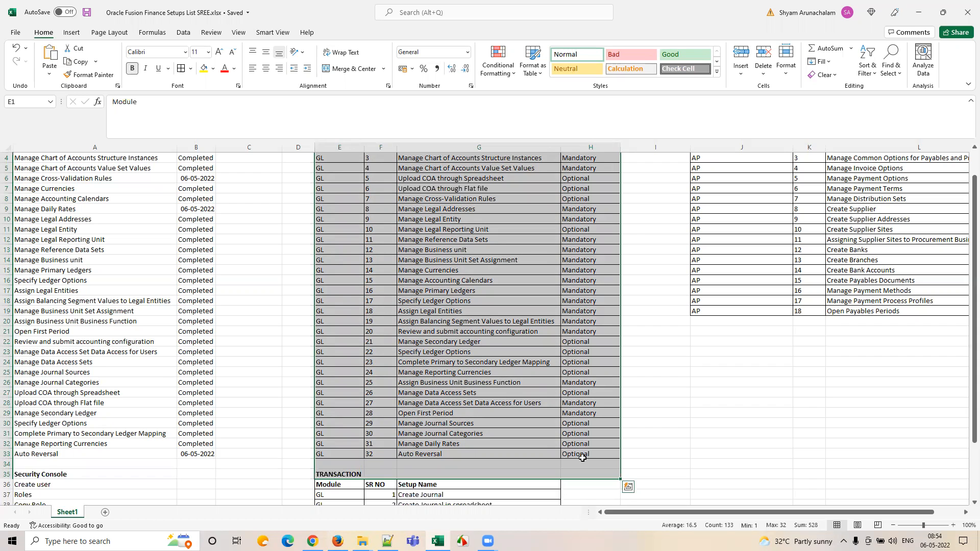
Review the AP setup list in column L, from Manage Procurement Agents to Create Supplier.
key(Up)
key(Right)
key(Right)
key(Right)
key(Right)
key(Right)
key(Right)
key(Right)
key(Down)
key(Down)
key(Down)
key(Down)
key(Down)
key(Down)
key(Down)
key(Down)
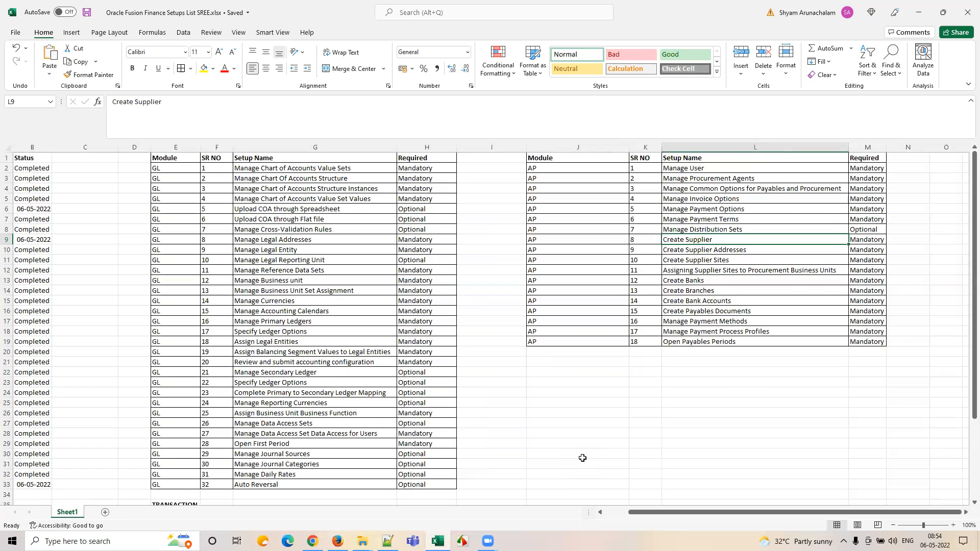
key(Up)
key(Up)
key(Up)
key(Up)
key(Up)
key(Up)
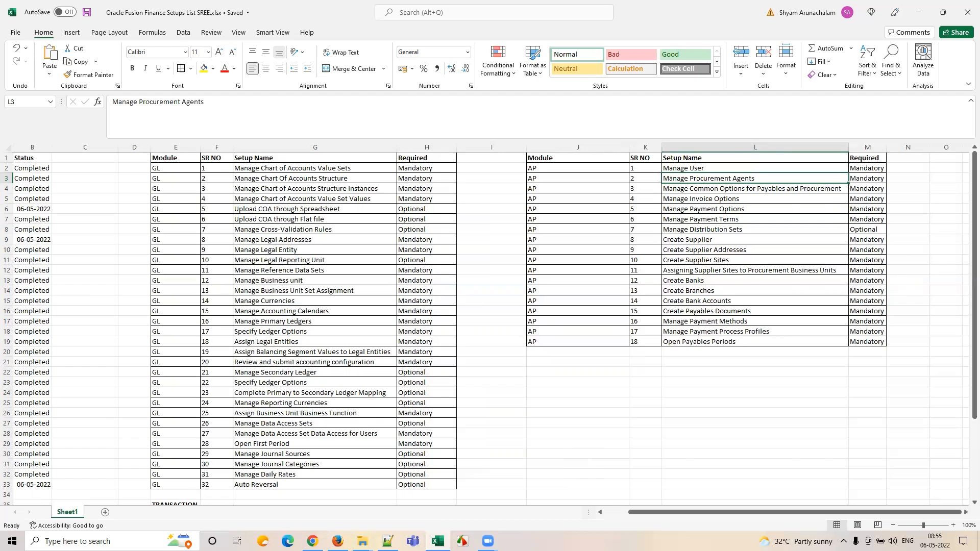
Switch to Oracle Fusion in Chrome, return to the home page, close the spare tab and look through the available modules.
click(313, 541)
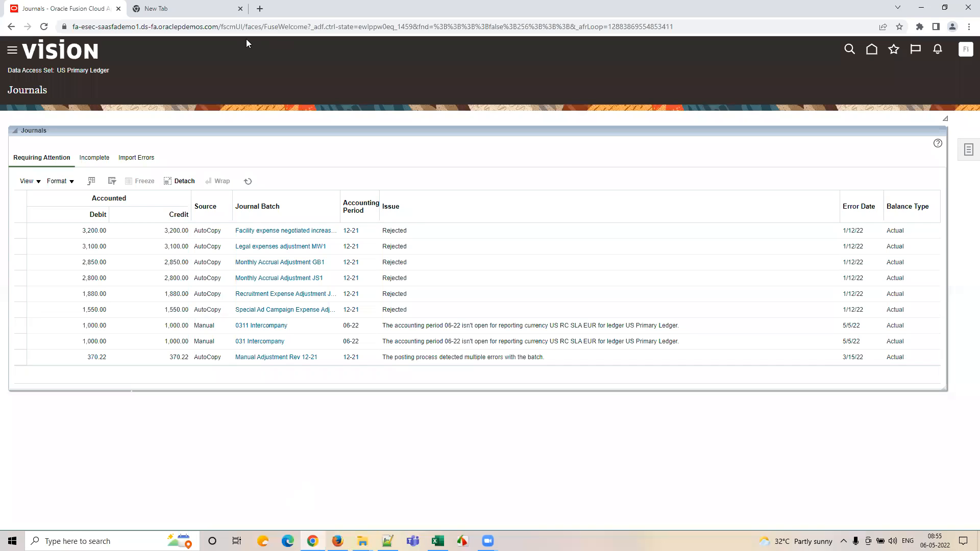
click(58, 60)
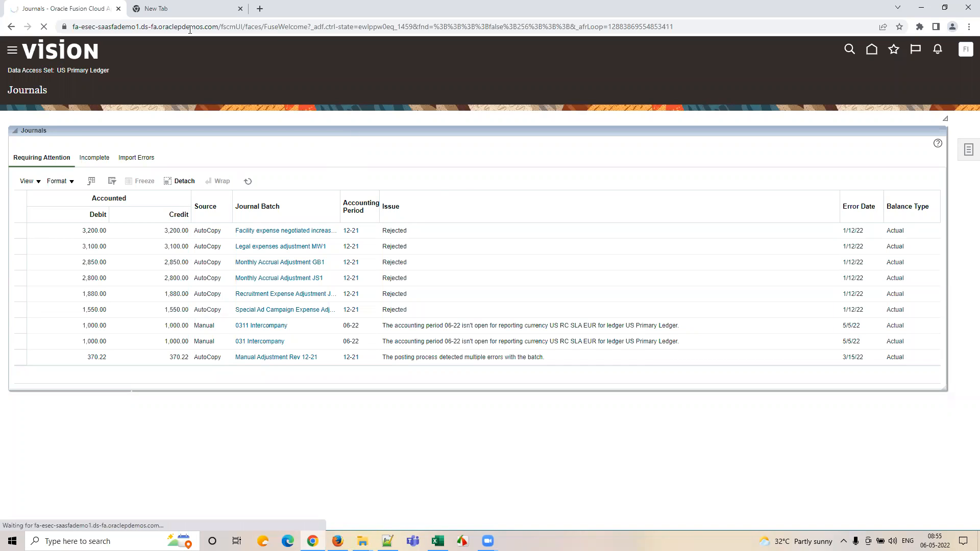
middle_click(198, 4)
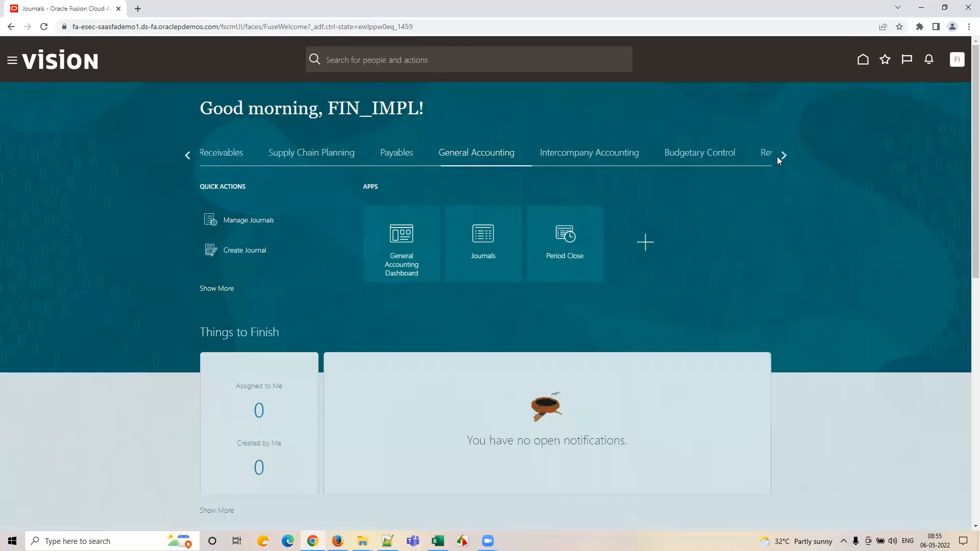
click(779, 156)
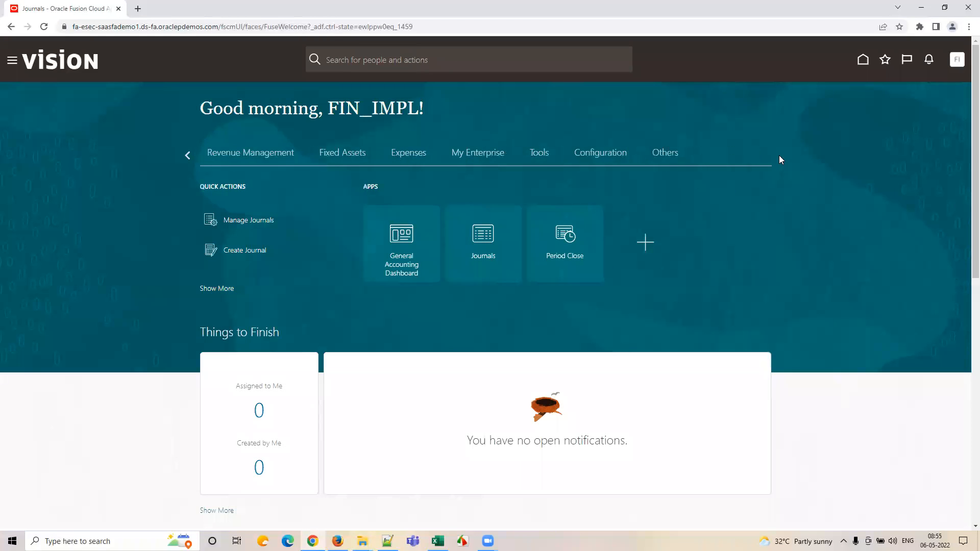
click(194, 156)
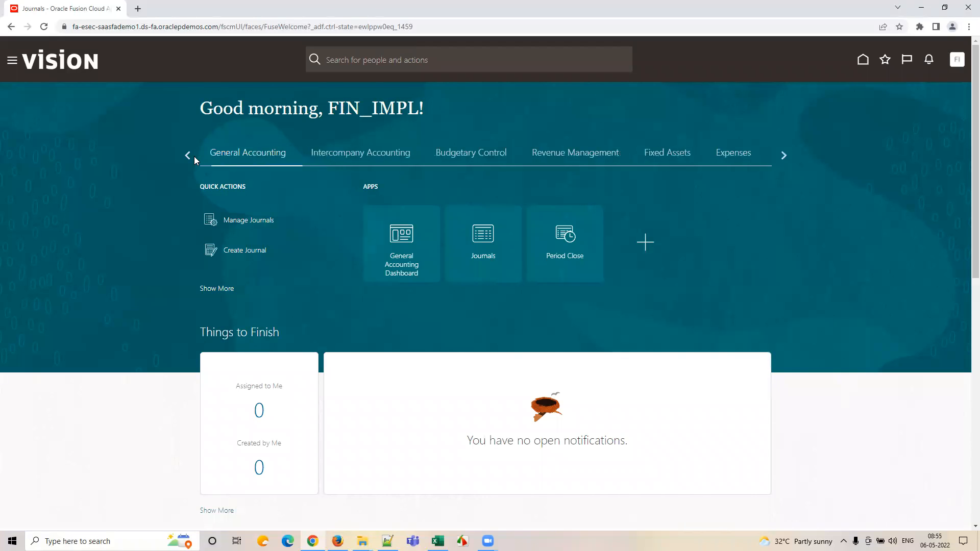
click(12, 60)
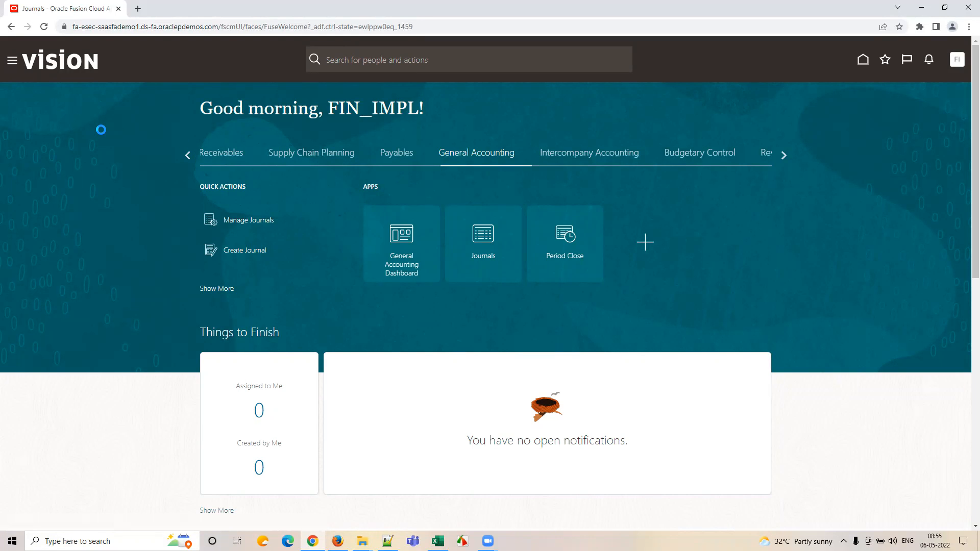
scroll(121, 263, down, 3)
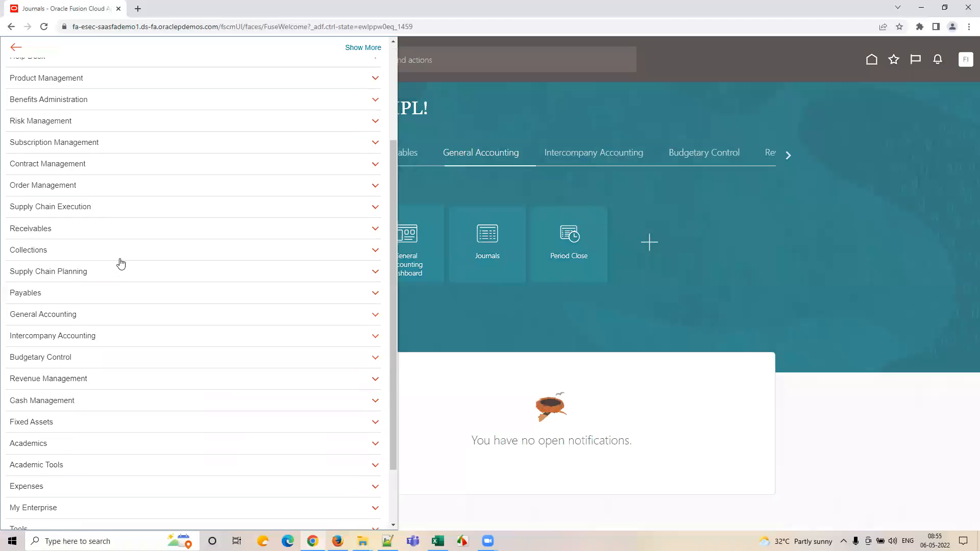
scroll(121, 263, down, 1)
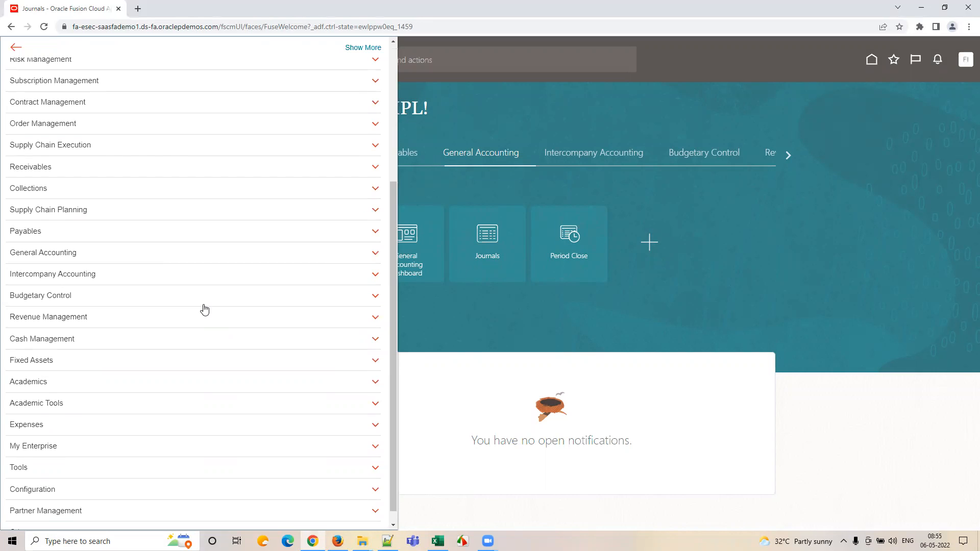
click(560, 326)
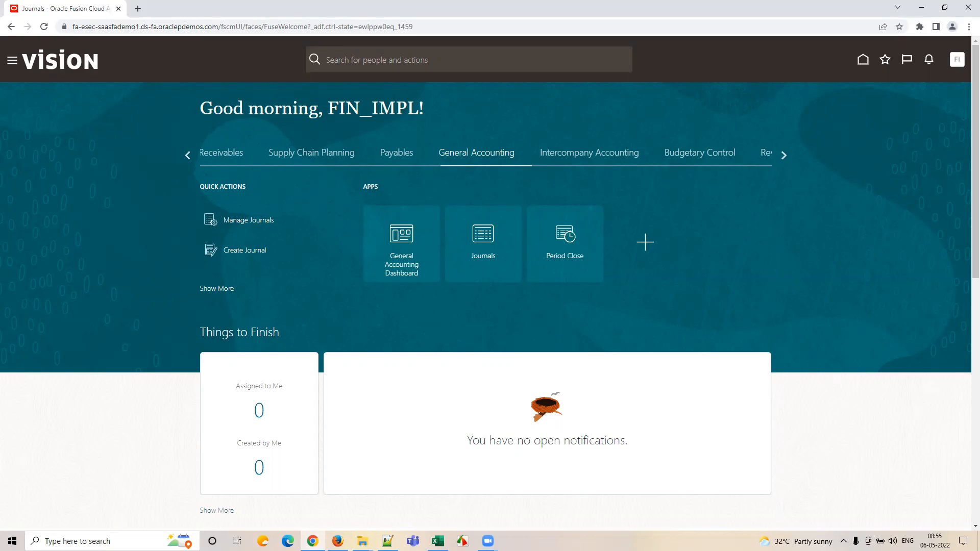
Switch back to the Excel setups list and examine the Create Supplier, Create Supplier Addresses and Create Supplier Sites rows.
click(437, 541)
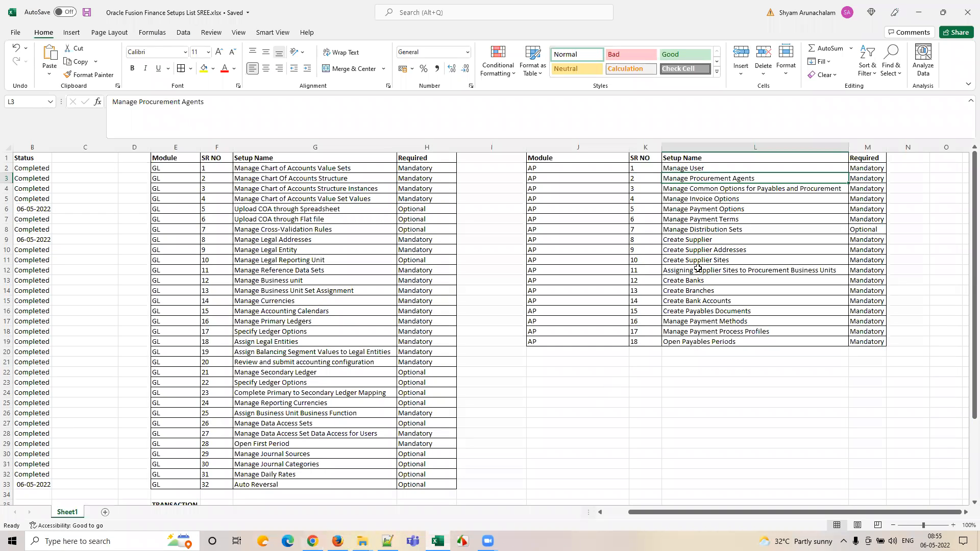
drag(689, 238, 683, 260)
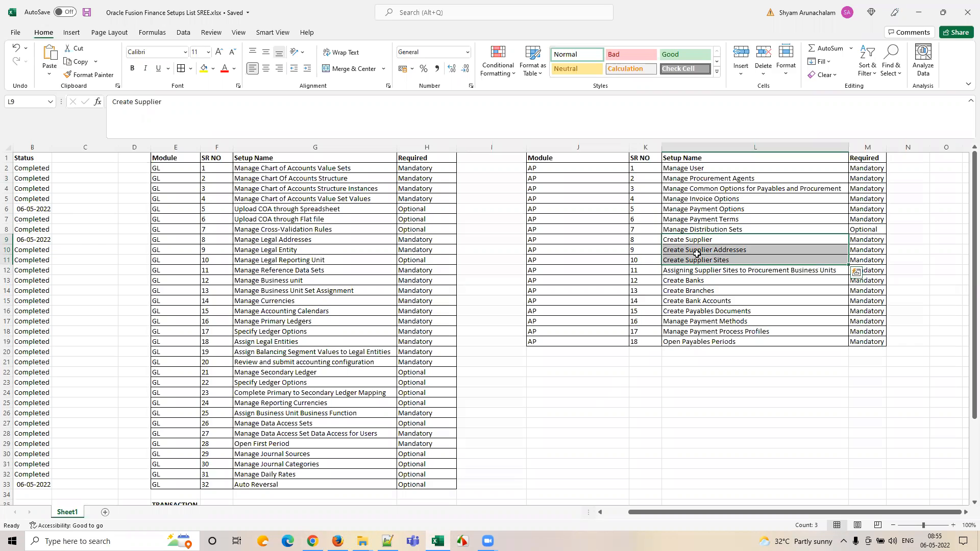
click(697, 253)
click(697, 260)
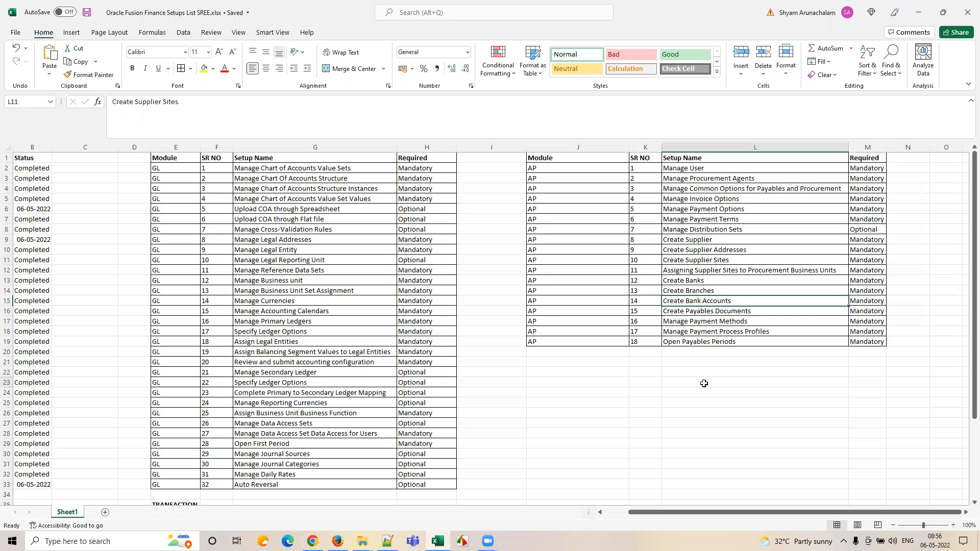
Enter "Supplier Adm" in cell L23 below the AP setup list.
click(703, 383)
double_click(704, 383)
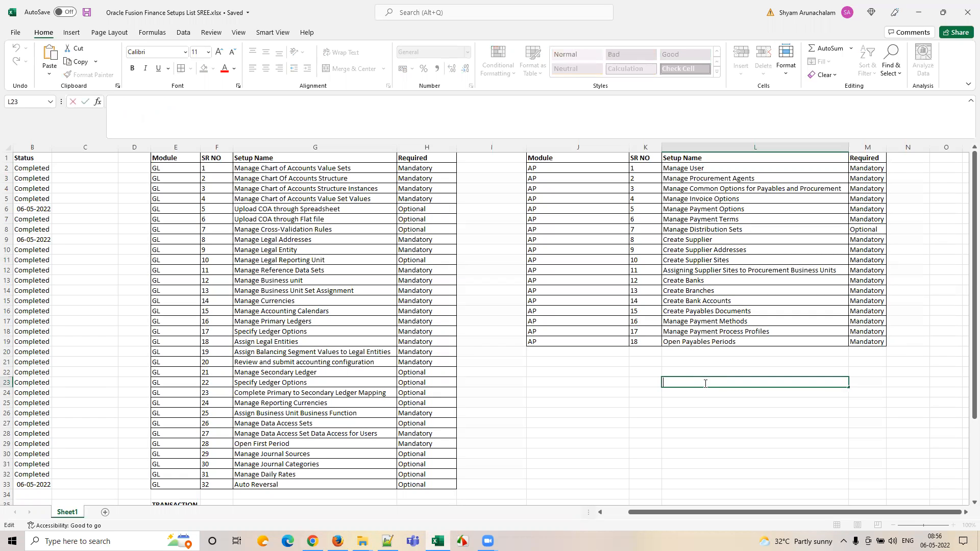
text(Supplier Adm)
key(Return)
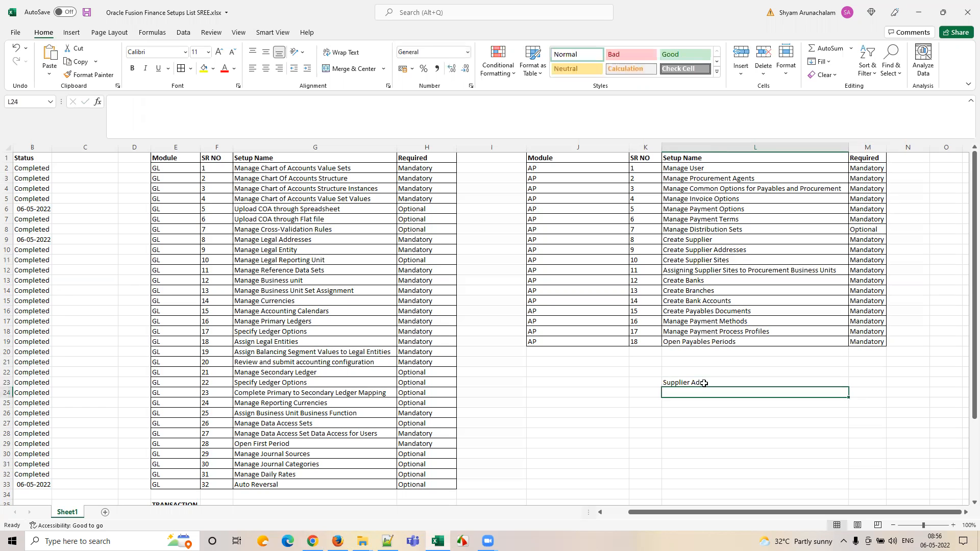
Enter "Pro" in cell L25, two rows below the Supplier Adm note.
key(Down)
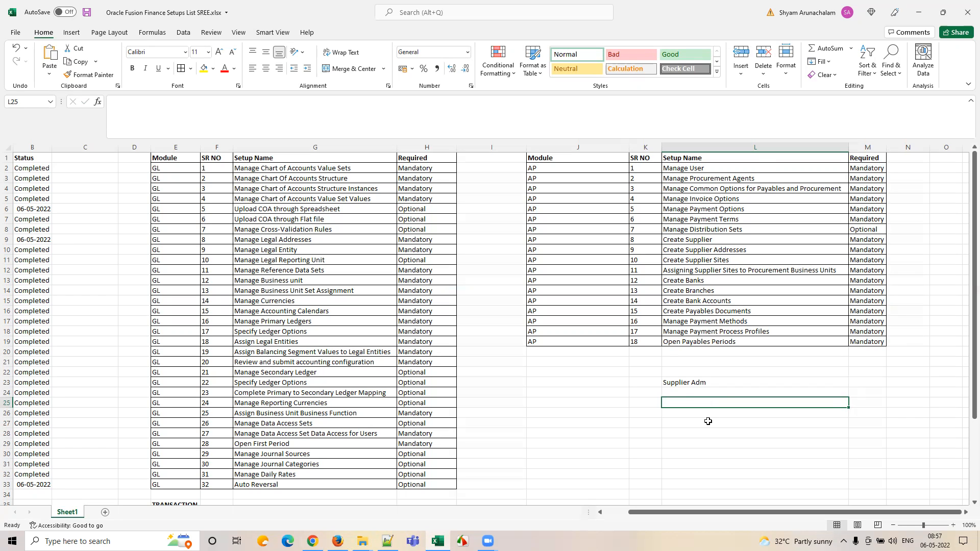
text(Pro)
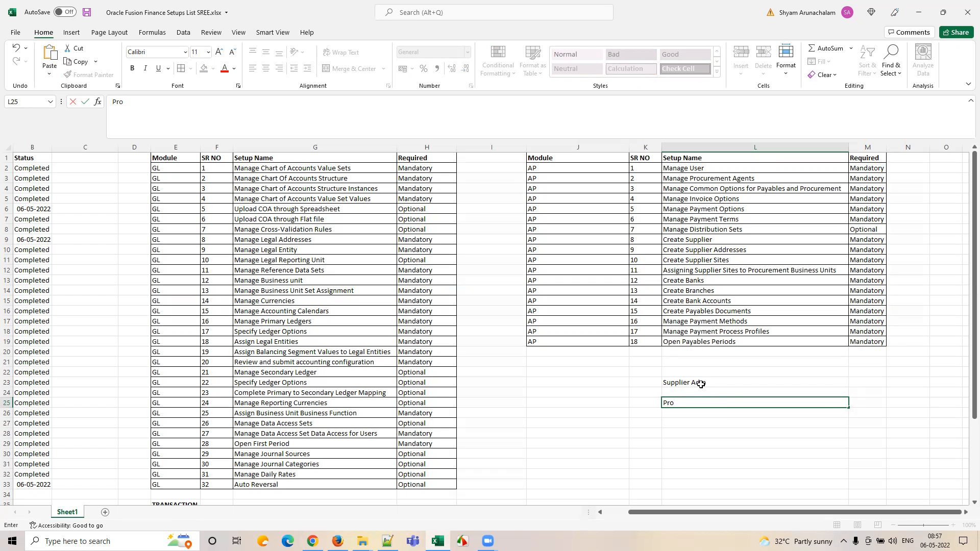
click(701, 383)
click(695, 403)
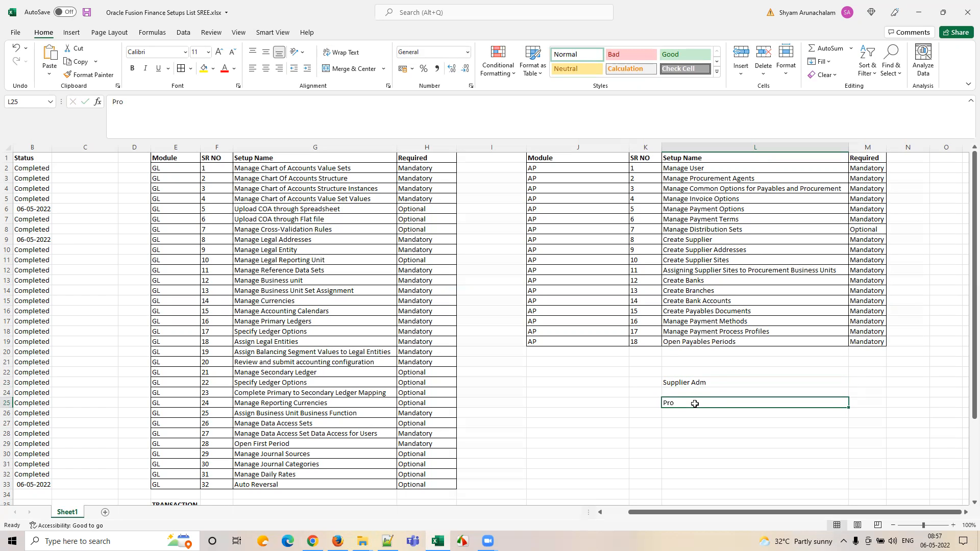
double_click(695, 403)
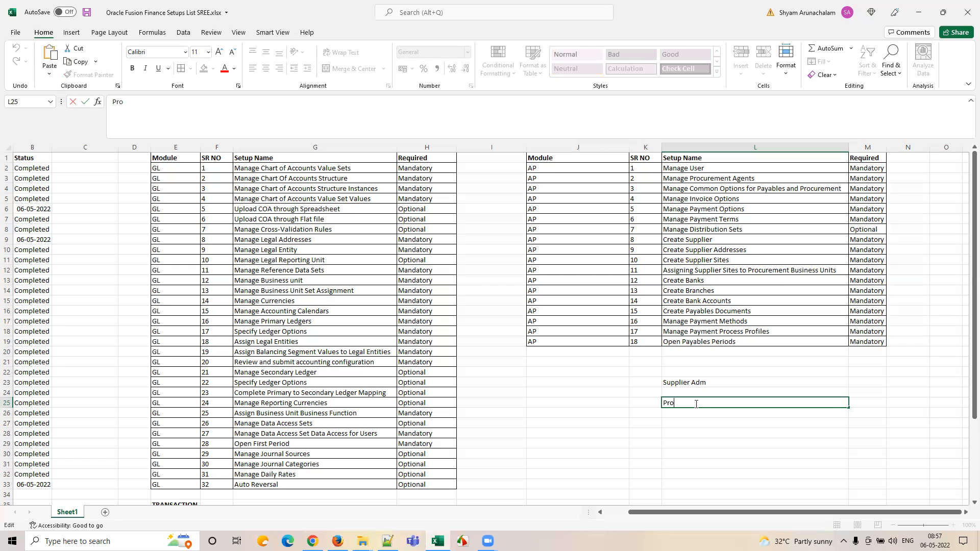
click(675, 415)
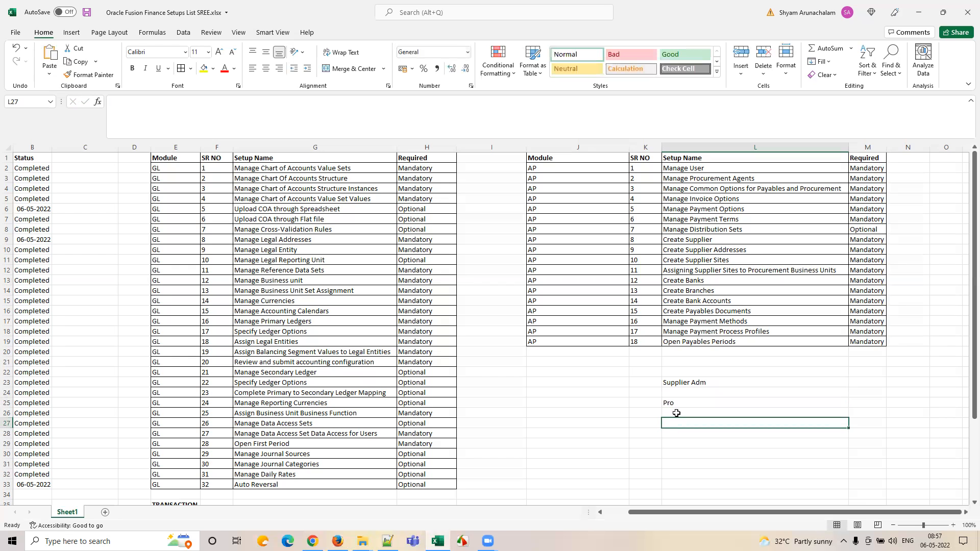
Enter "Spend" in cell L26 directly below the Pro note and go back over the notes up to Supplier Adm.
text(Spend)
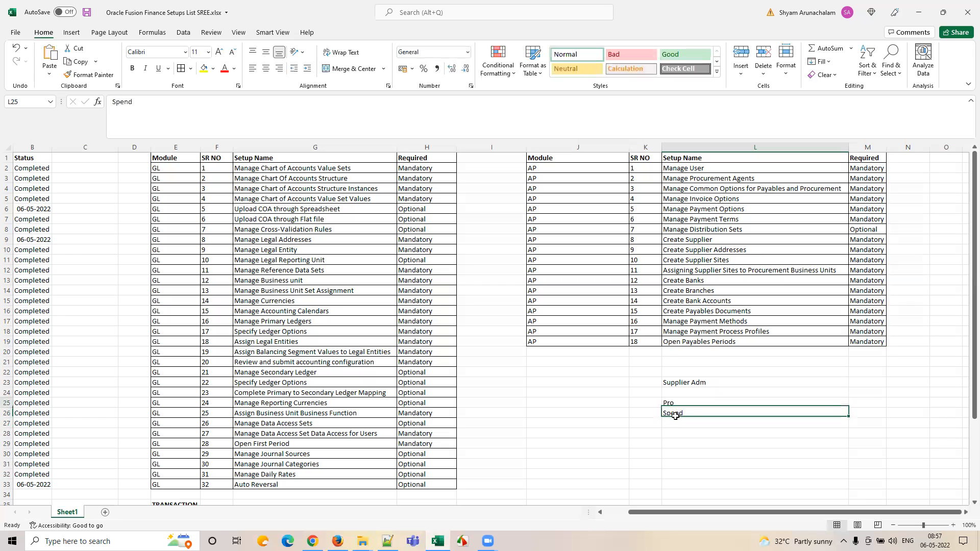
key(Up)
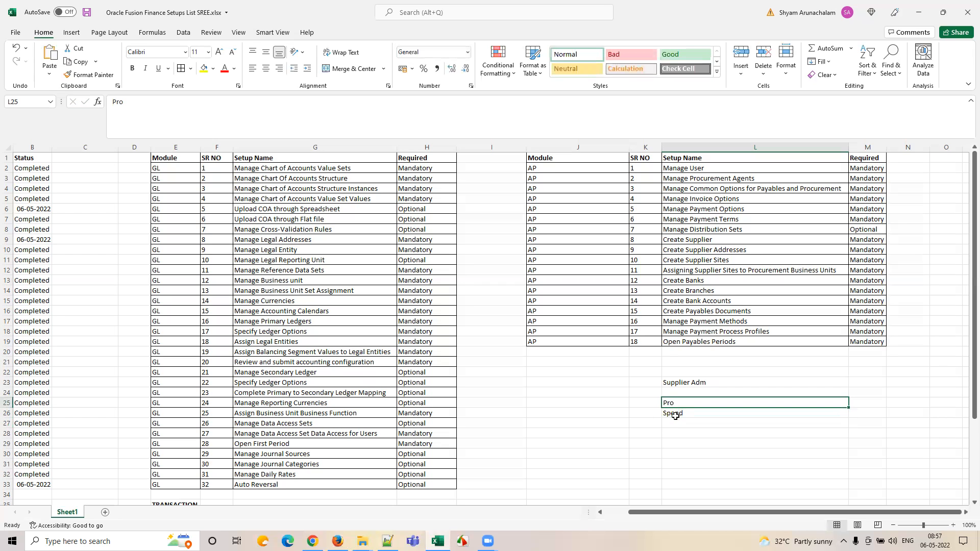
key(Down)
key(Up)
key(Up)
key(Up)
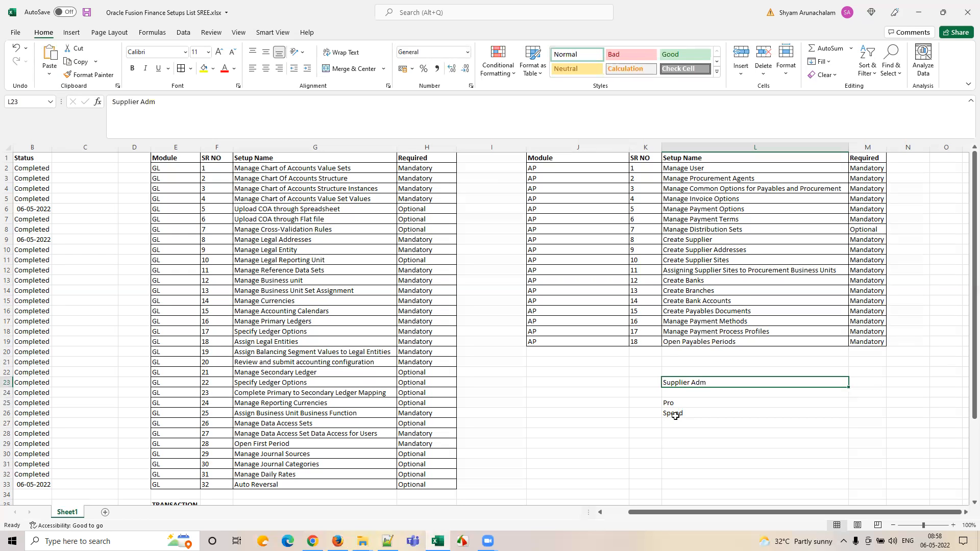
key(Return)
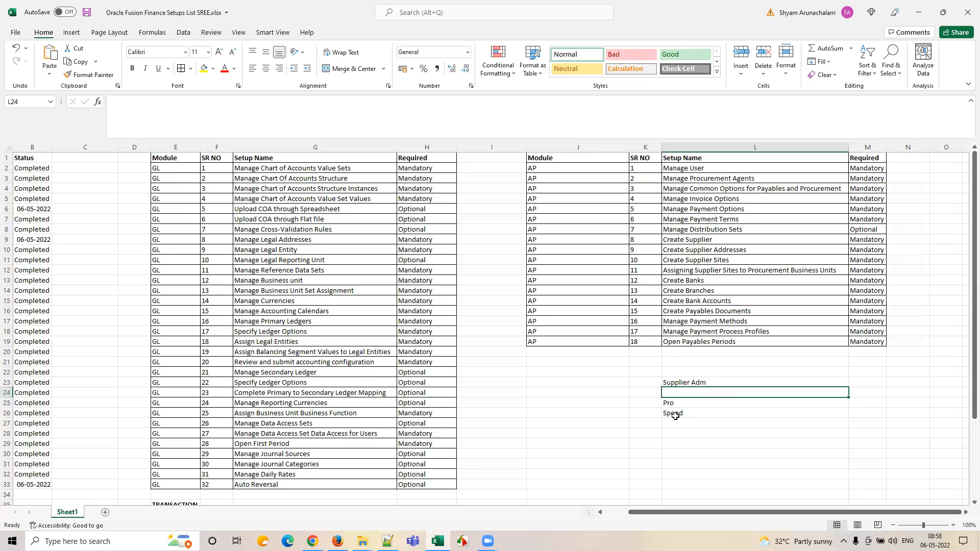
Clear the Spend, Supplier Adm and Pro notes from cells L26, L23 and L25 below the AP setup list.
key(Down)
key(Down)
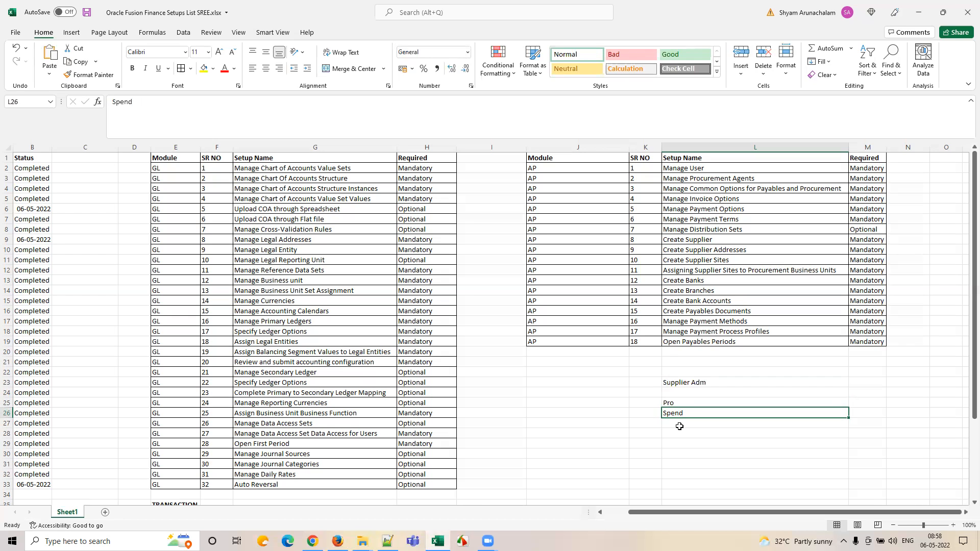
key(Delete)
key(Up)
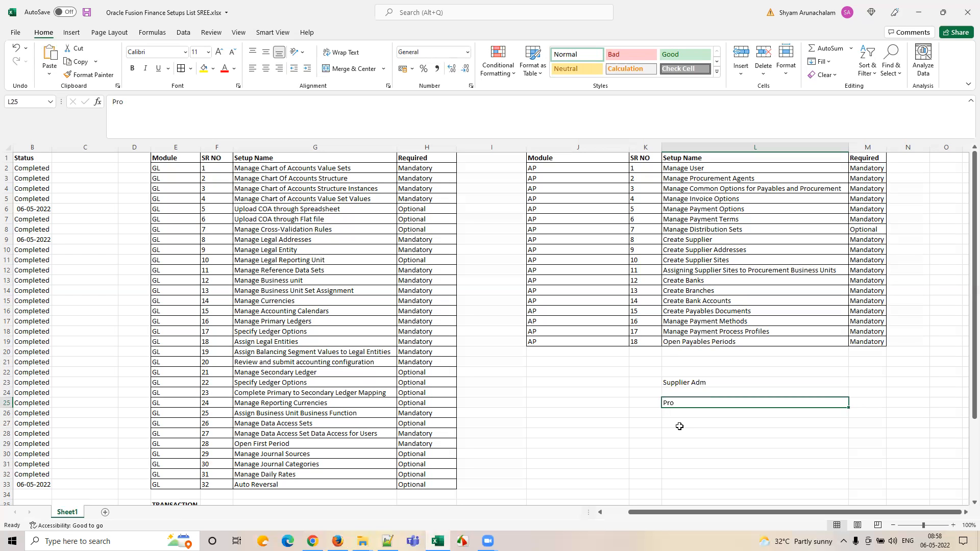
key(Up)
key(Up)
key(Delete)
key(Down)
key(Down)
key(Delete)
click(535, 62)
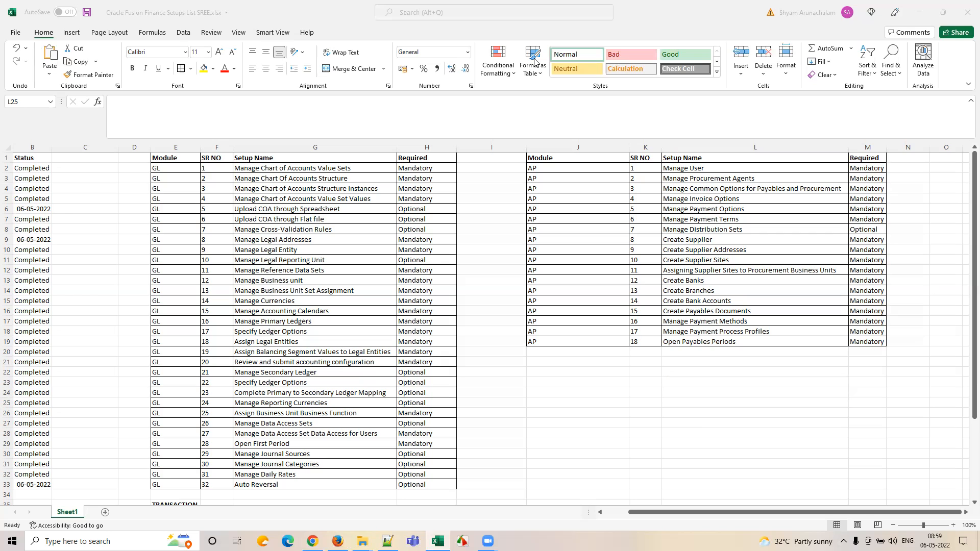